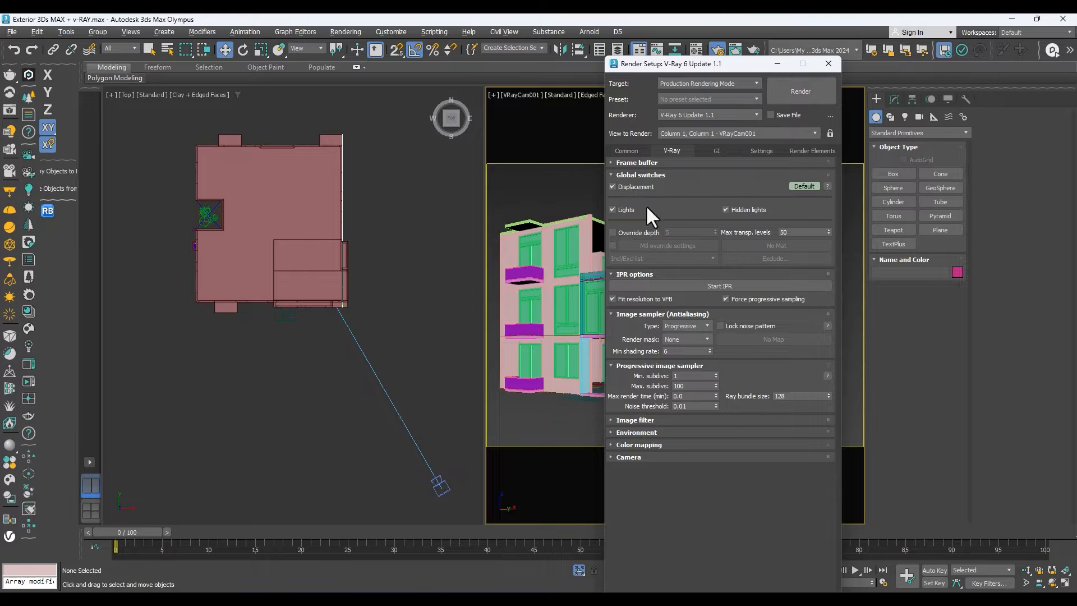
# Enable the V-Ray global material override and assign a new VRayMtl as the override material.
pyautogui.click(614, 245)
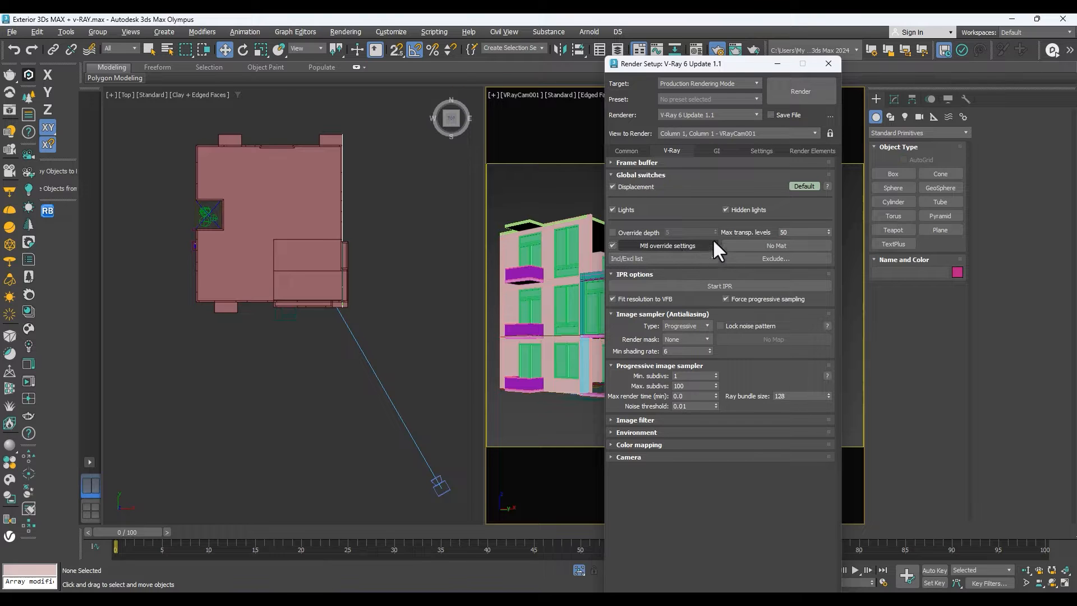
pyautogui.moveTo(714, 63); pyautogui.dragTo(243, 142)
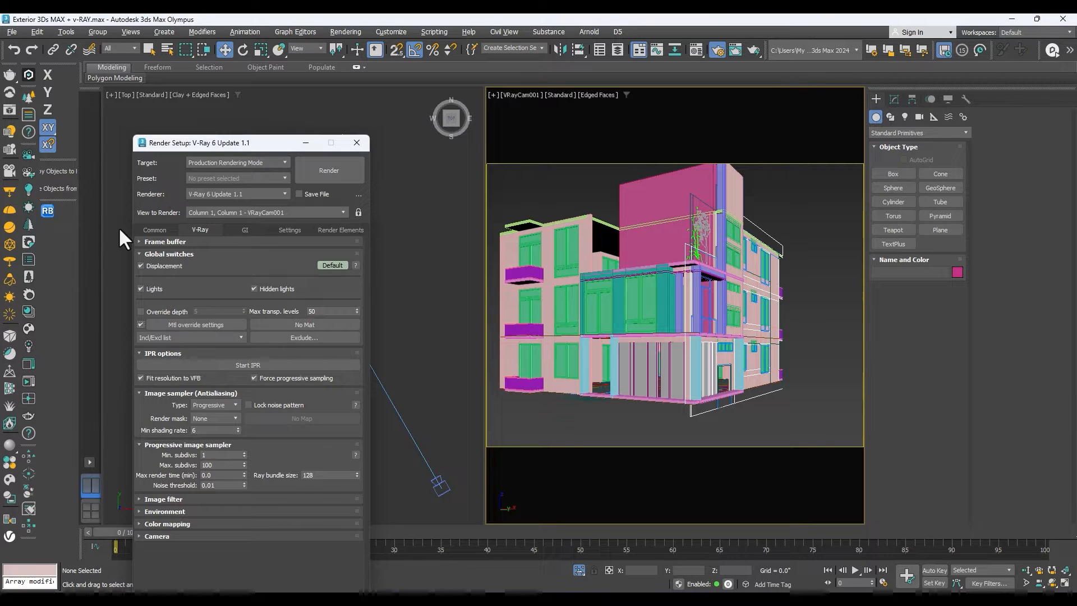
pyautogui.moveTo(230, 147); pyautogui.dragTo(797, 89)
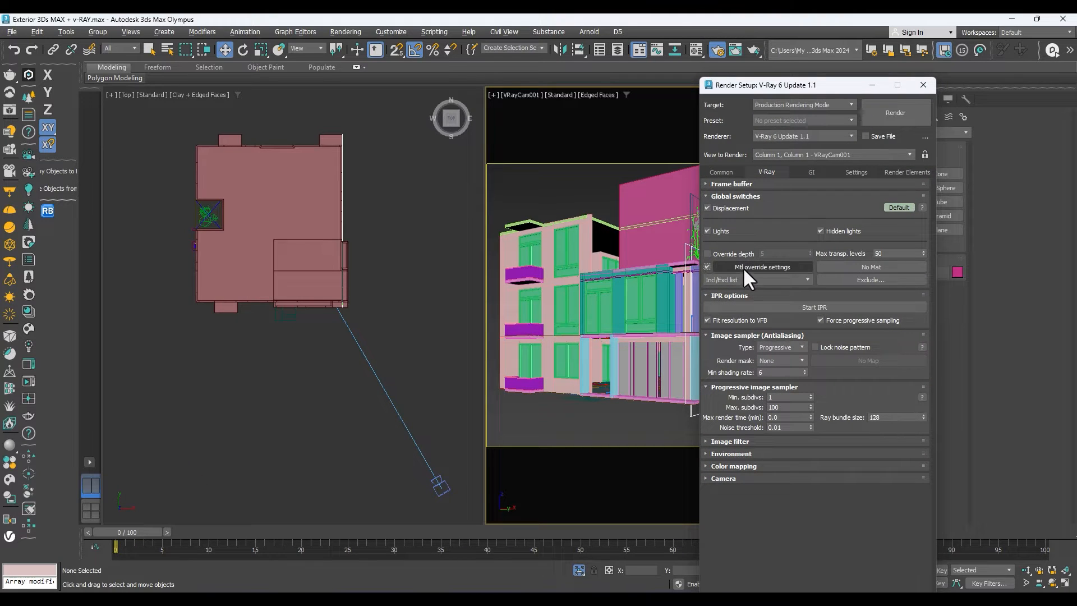
pyautogui.click(856, 263)
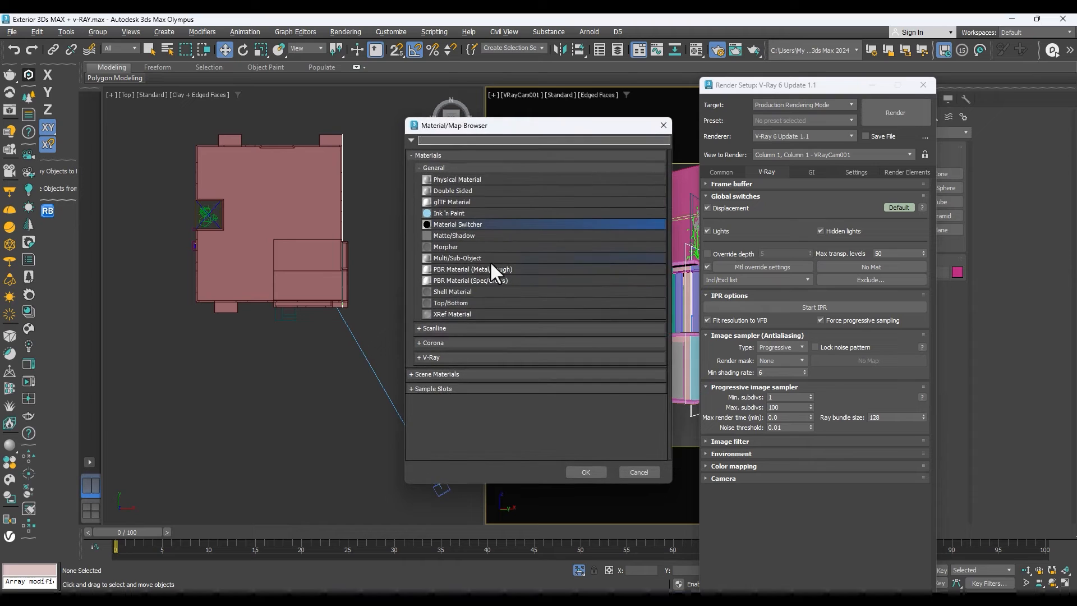
pyautogui.click(433, 356)
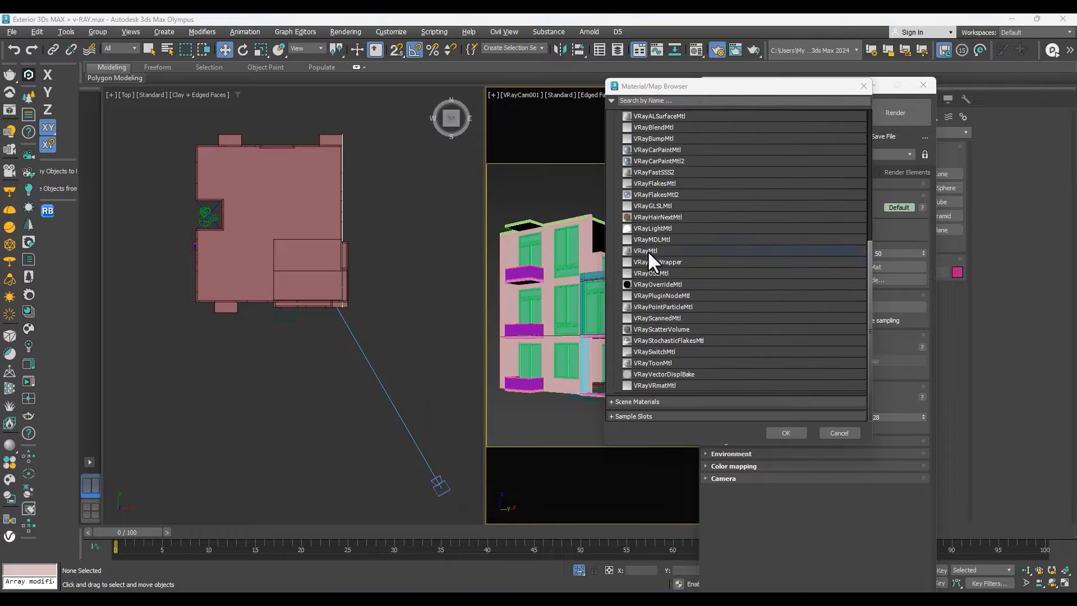
pyautogui.doubleClick(647, 247)
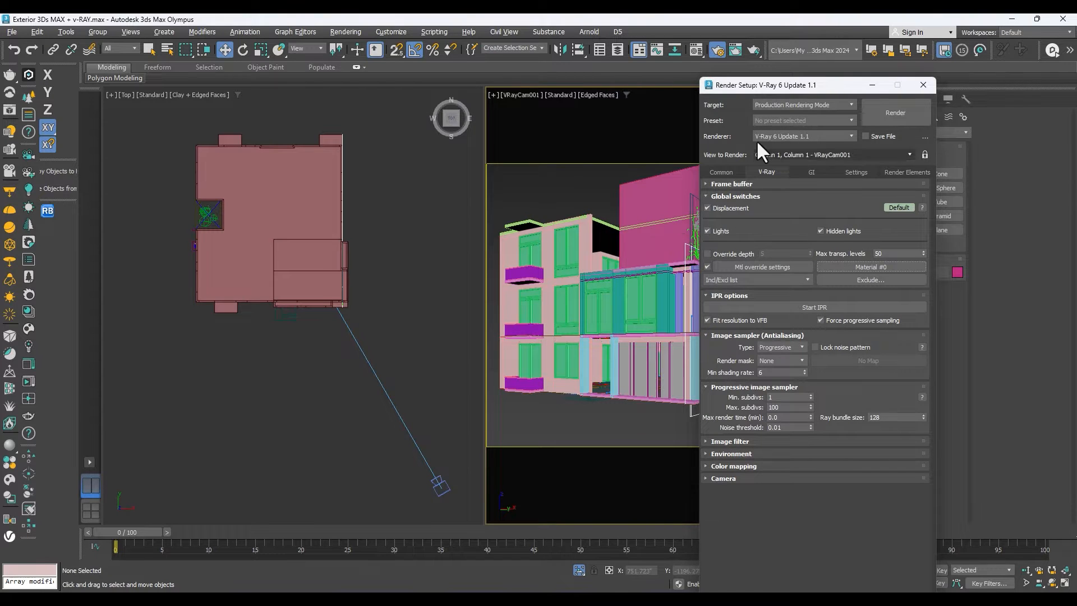
pyautogui.click(852, 266)
pyautogui.click(864, 87)
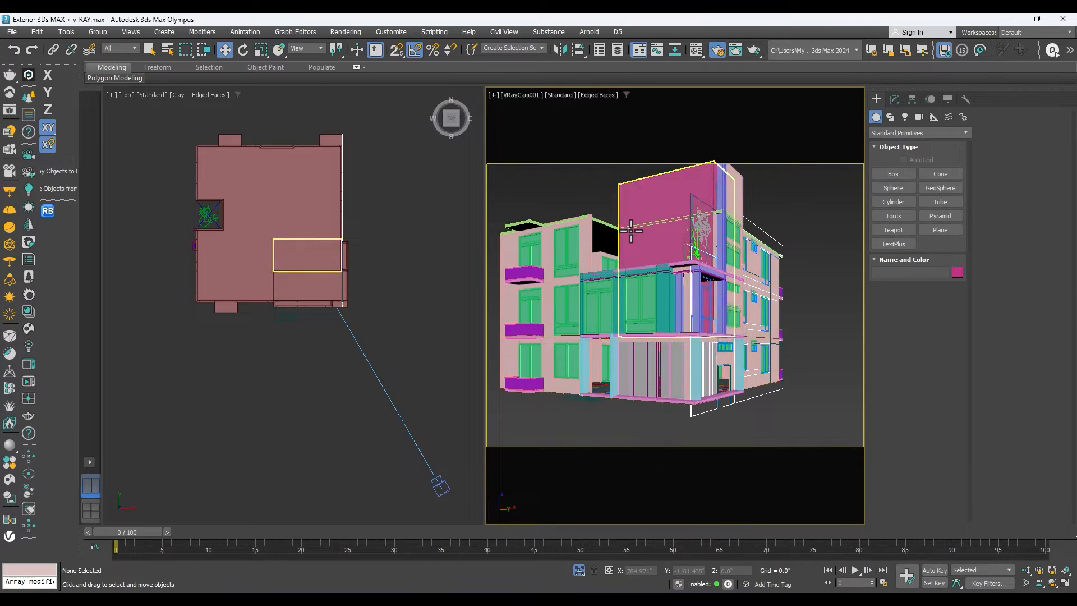
pyautogui.click(631, 231)
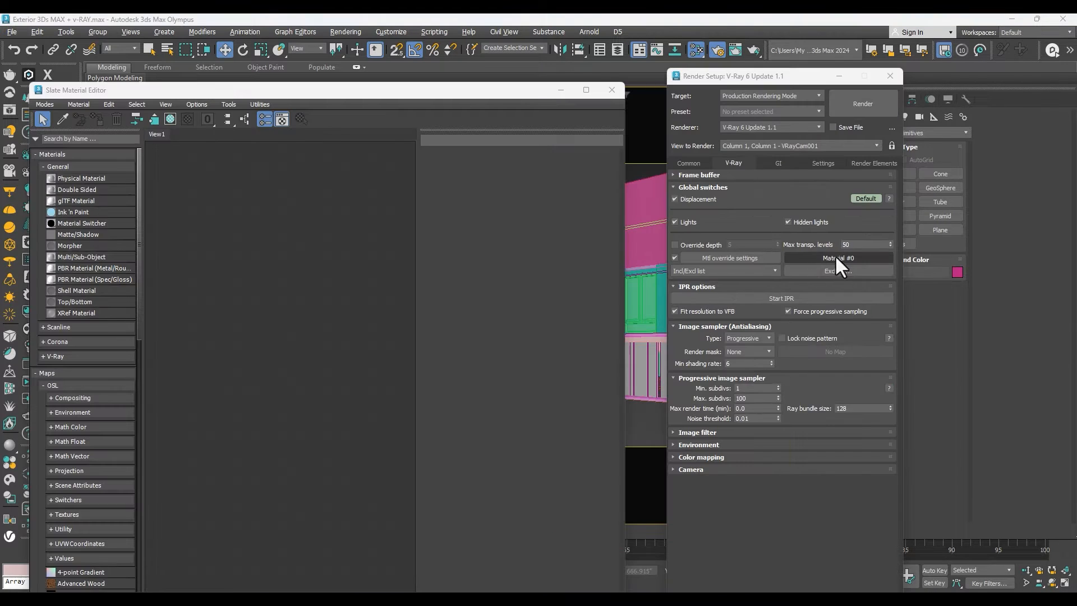
# Place the override material in the Slate Material Editor as an instance and close the render setup.
pyautogui.moveTo(836, 255); pyautogui.dragTo(327, 294)
pyautogui.moveTo(246, 298); pyautogui.dragTo(244, 298)
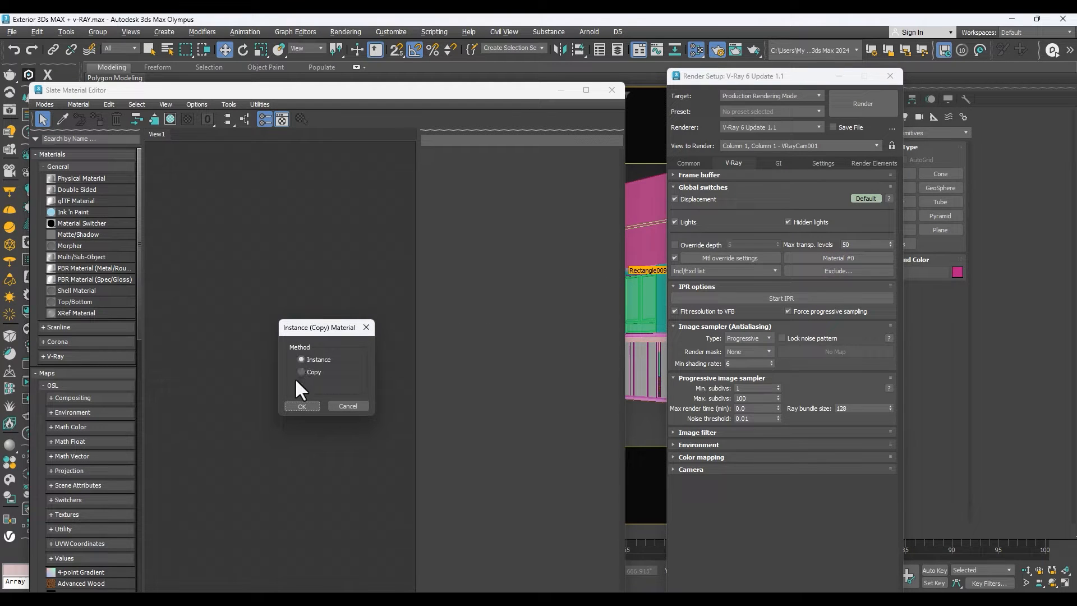
pyautogui.click(296, 405)
pyautogui.moveTo(248, 300); pyautogui.dragTo(237, 266)
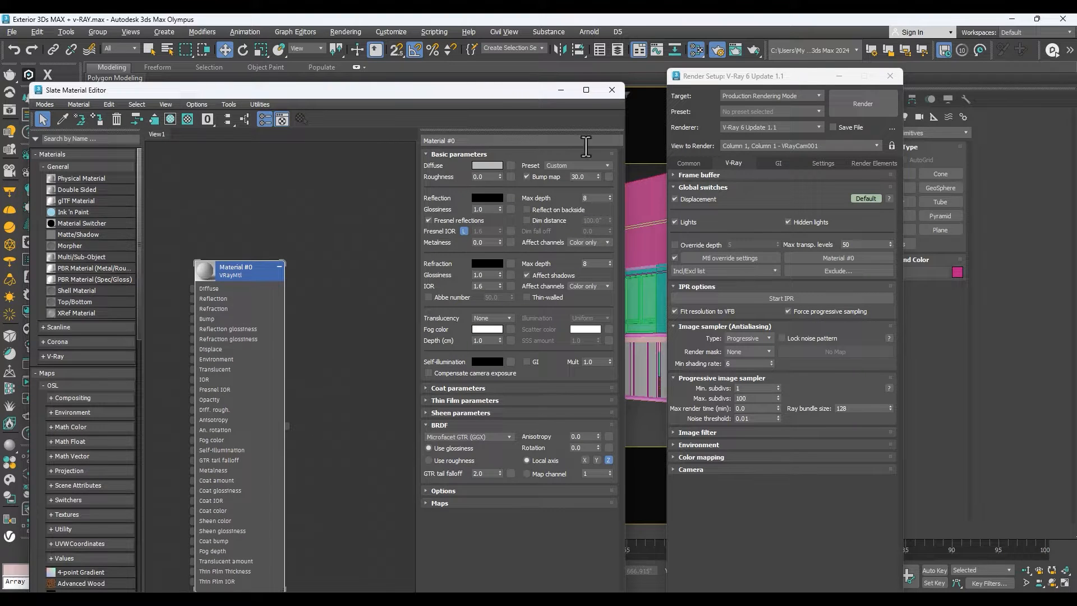
pyautogui.click(889, 76)
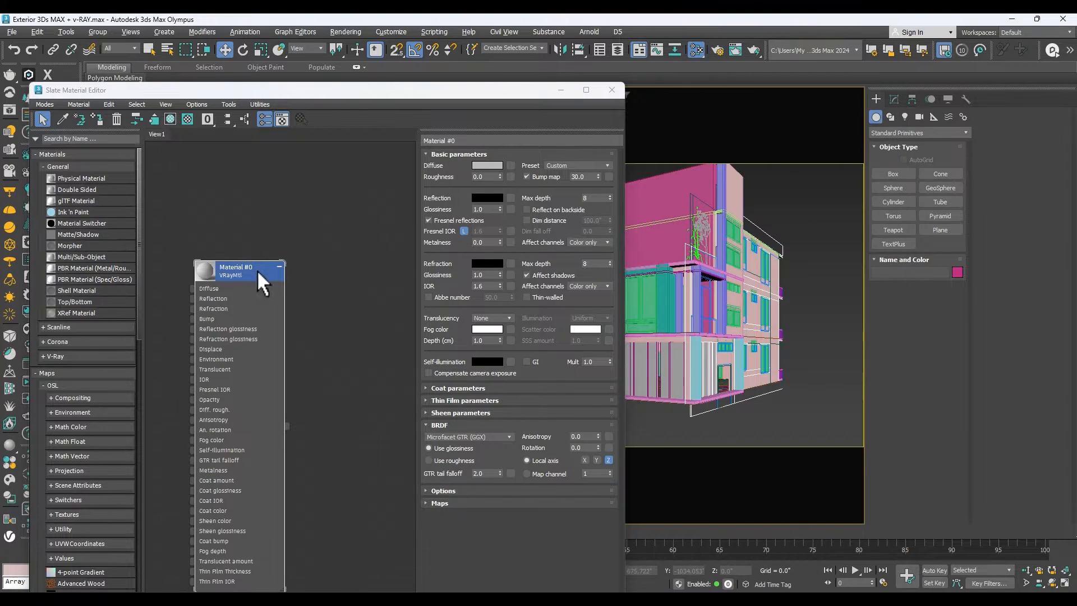
pyautogui.moveTo(257, 270); pyautogui.dragTo(257, 245)
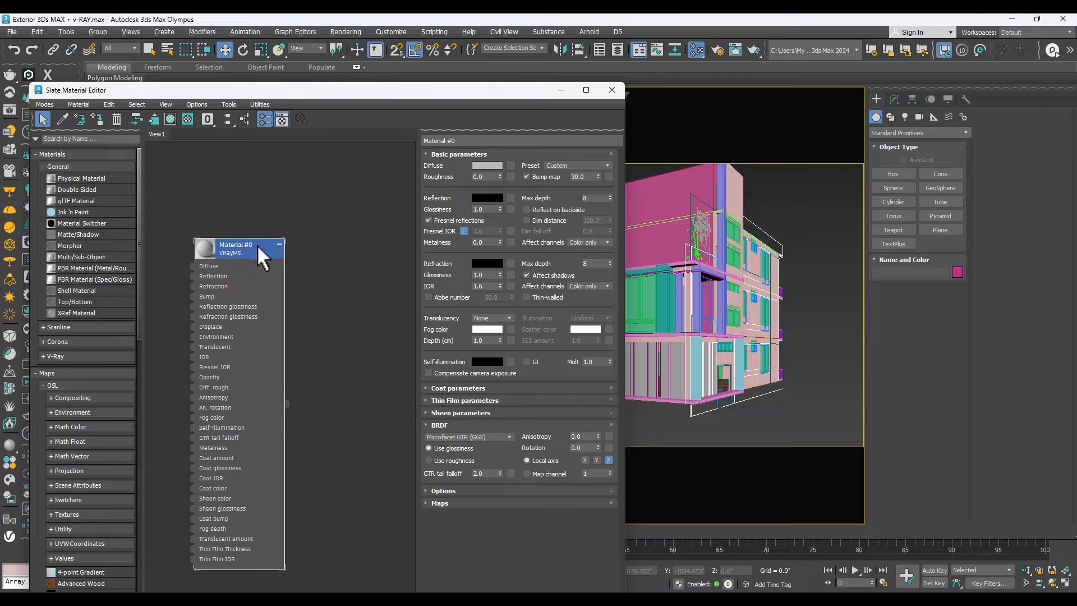
# Darken the override material's diffuse colour to a medium grey and close the material editor.
pyautogui.click(486, 166)
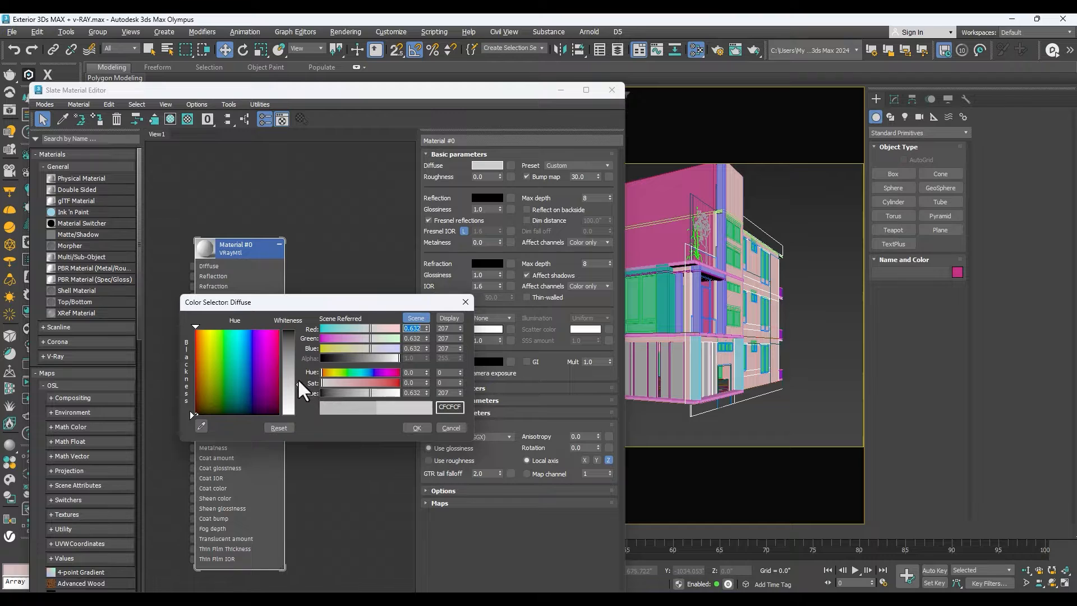
pyautogui.moveTo(299, 383); pyautogui.dragTo(295, 356)
pyautogui.click(414, 428)
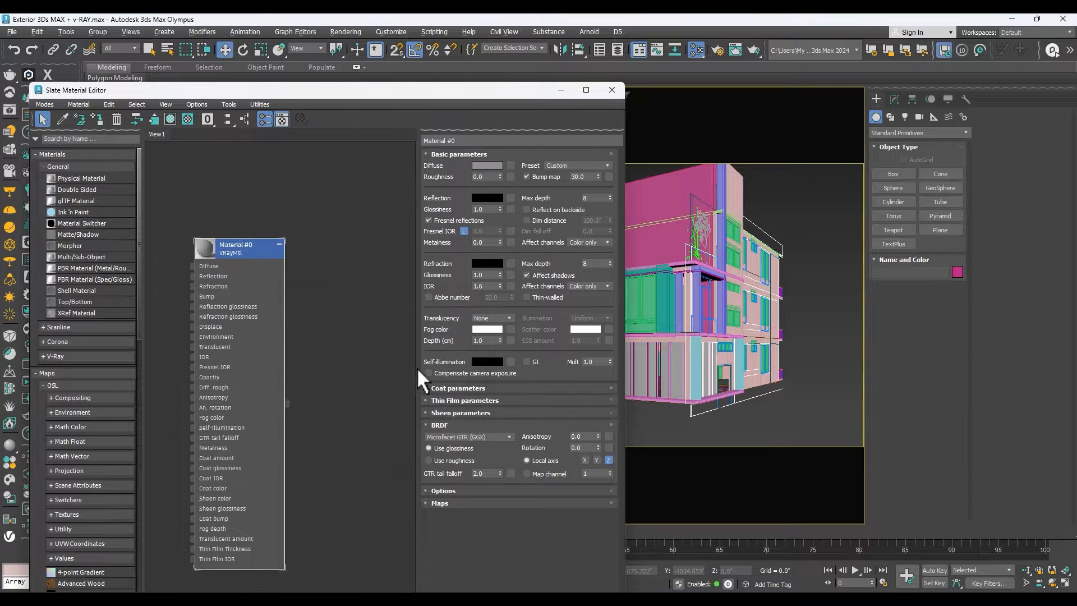
pyautogui.click(611, 91)
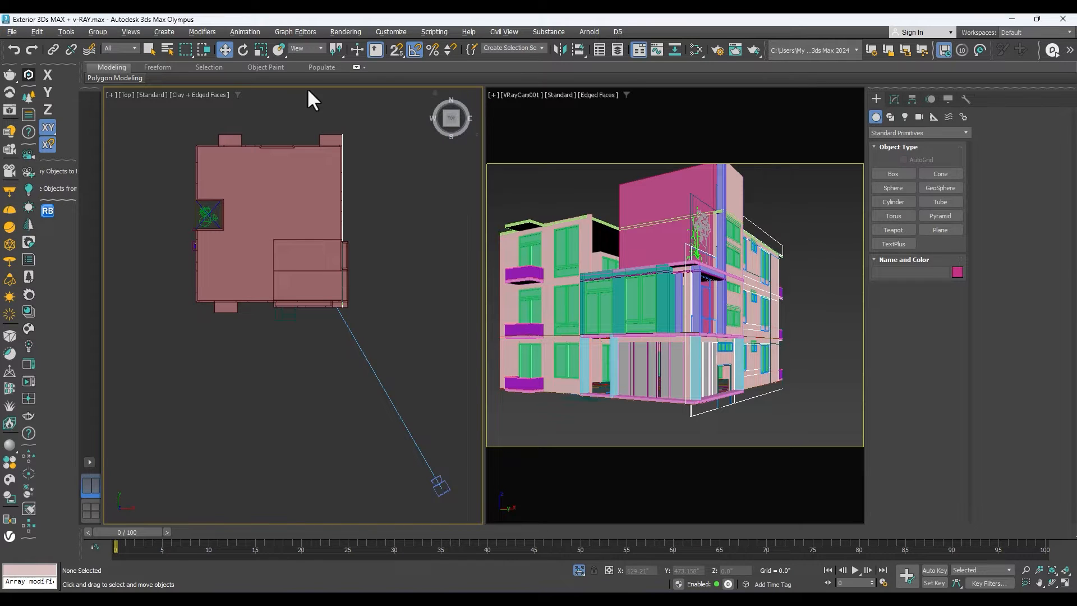
# Open the V-Ray Frame Buffer and start interactive rendering in it.
pyautogui.click(9, 112)
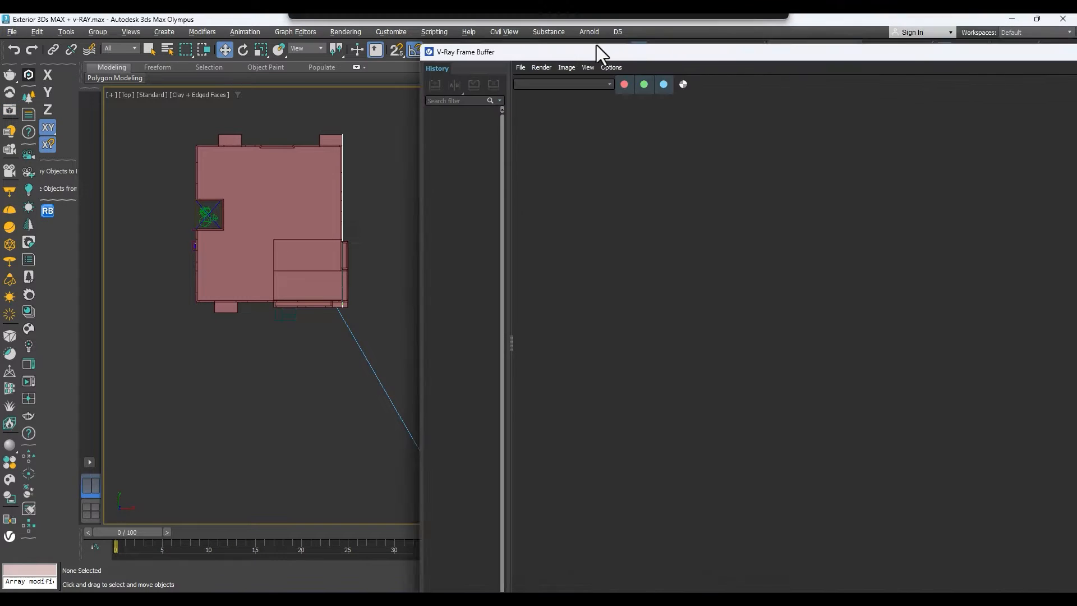
pyautogui.moveTo(600, 55); pyautogui.dragTo(306, 73)
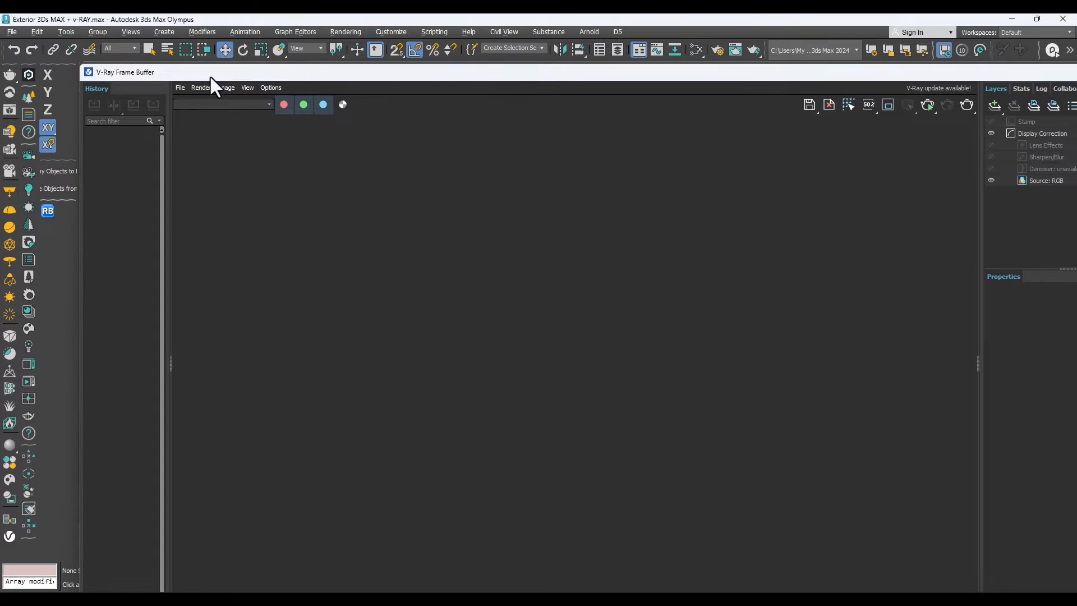
pyautogui.moveTo(75, 58); pyautogui.dragTo(349, 191)
pyautogui.moveTo(312, 99); pyautogui.dragTo(274, 91)
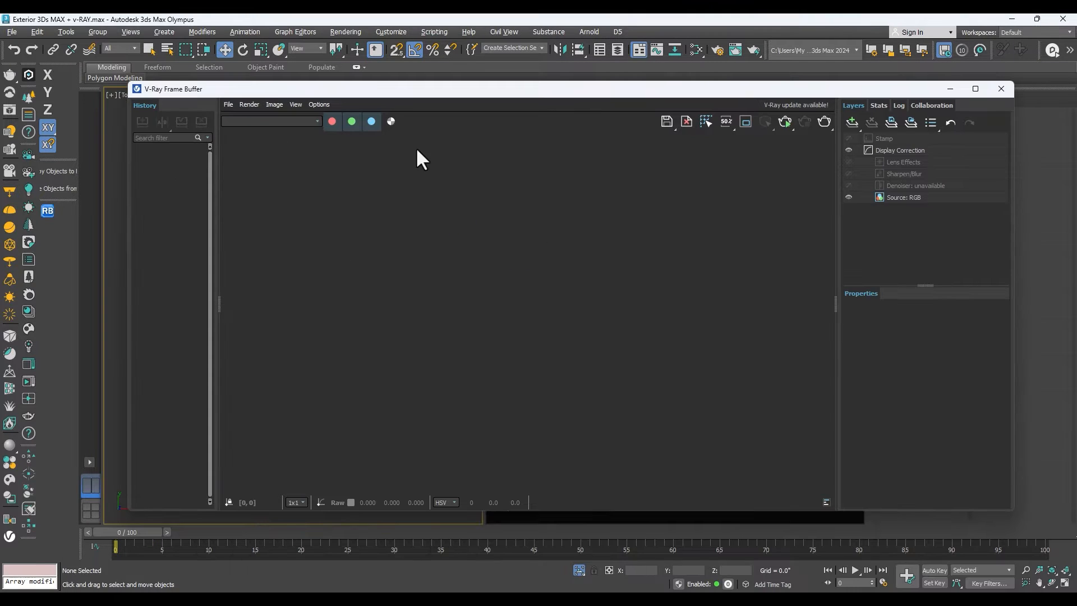
pyautogui.click(786, 121)
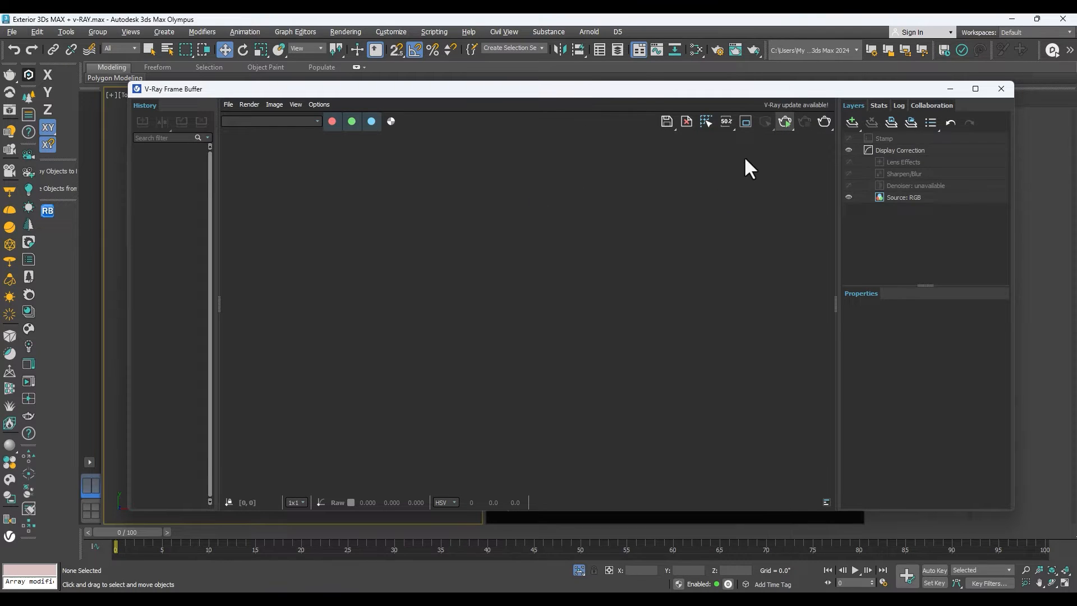
pyautogui.click(786, 123)
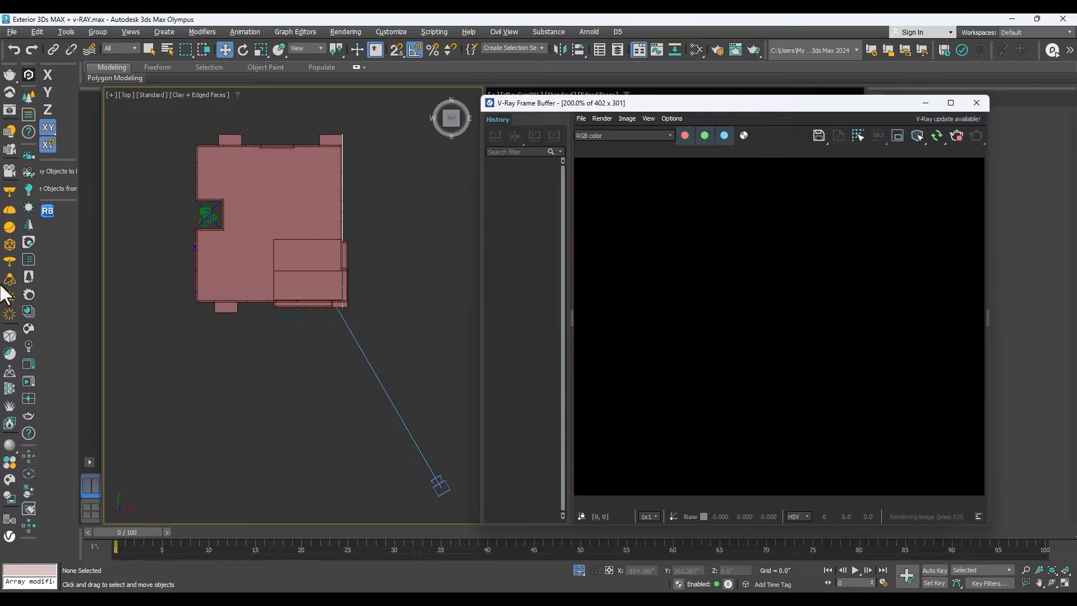
# Place a VRaySun beyond the building's upper-left corner in the top view, aimed at the building, with a VRaySky environment map.
pyautogui.scroll(-4, 269, 236)
pyautogui.moveTo(154, 150); pyautogui.dragTo(289, 247)
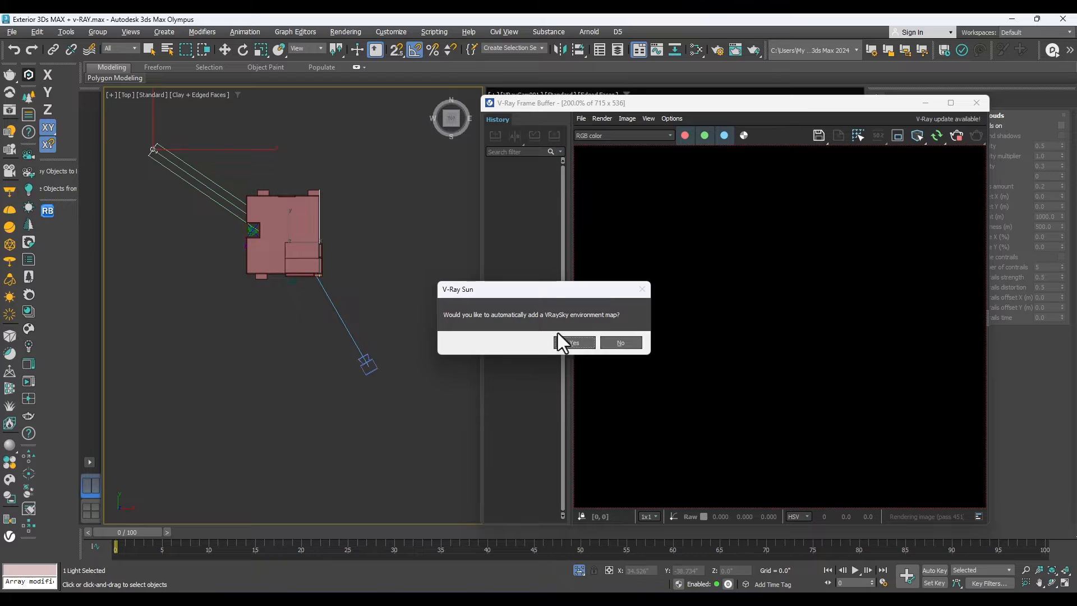
pyautogui.click(575, 343)
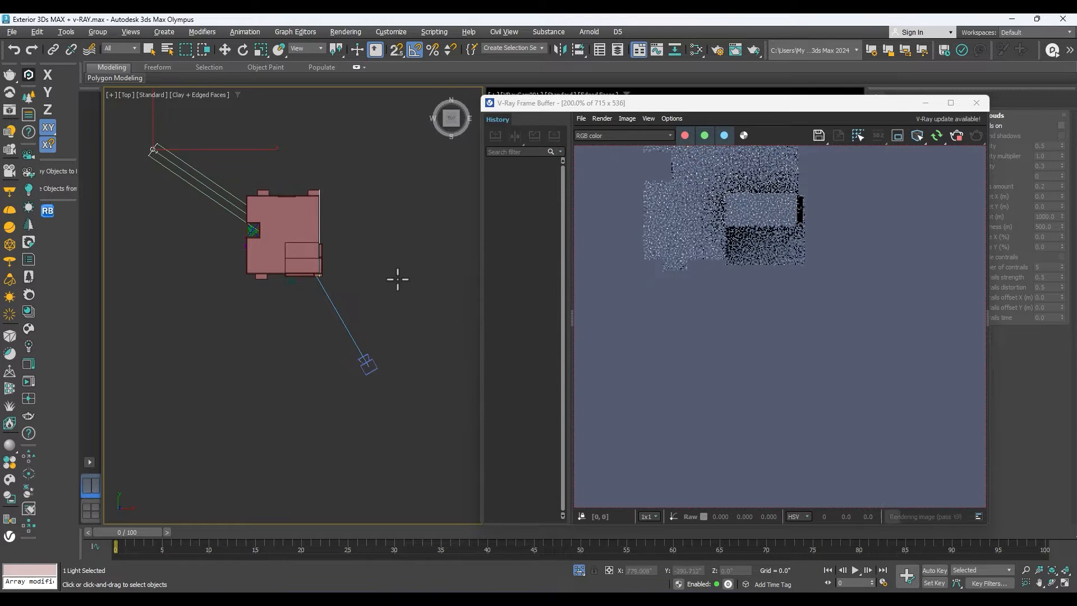
pyautogui.scroll(-4, 718, 250)
pyautogui.scroll(2, 720, 248)
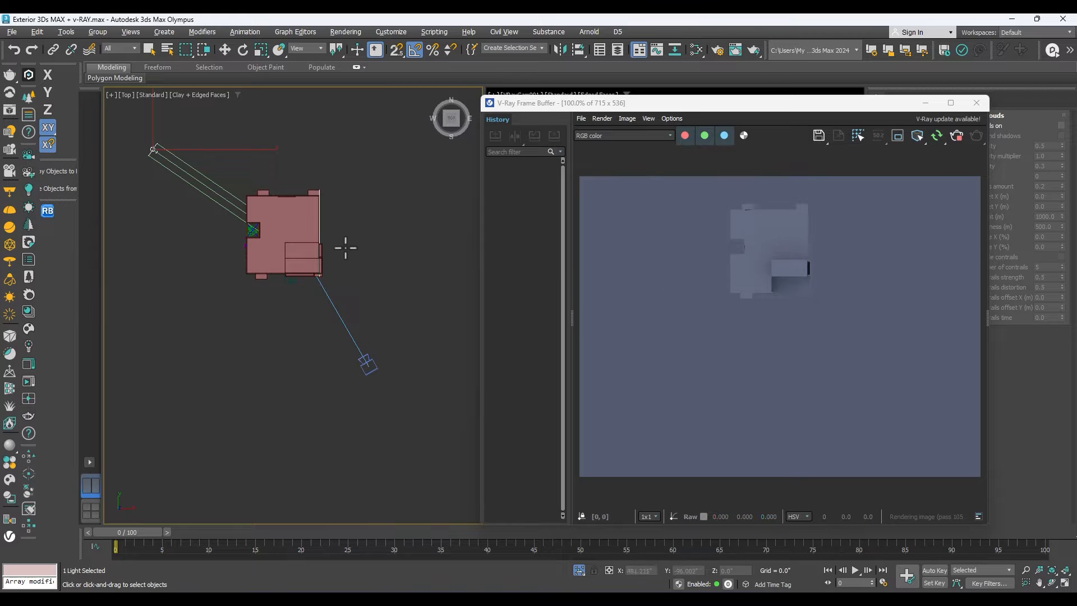
pyautogui.press('w')
# Move the frame buffer clear of the camera view and make VRayCam001 the view being rendered.
pyautogui.moveTo(685, 106); pyautogui.dragTo(328, 161)
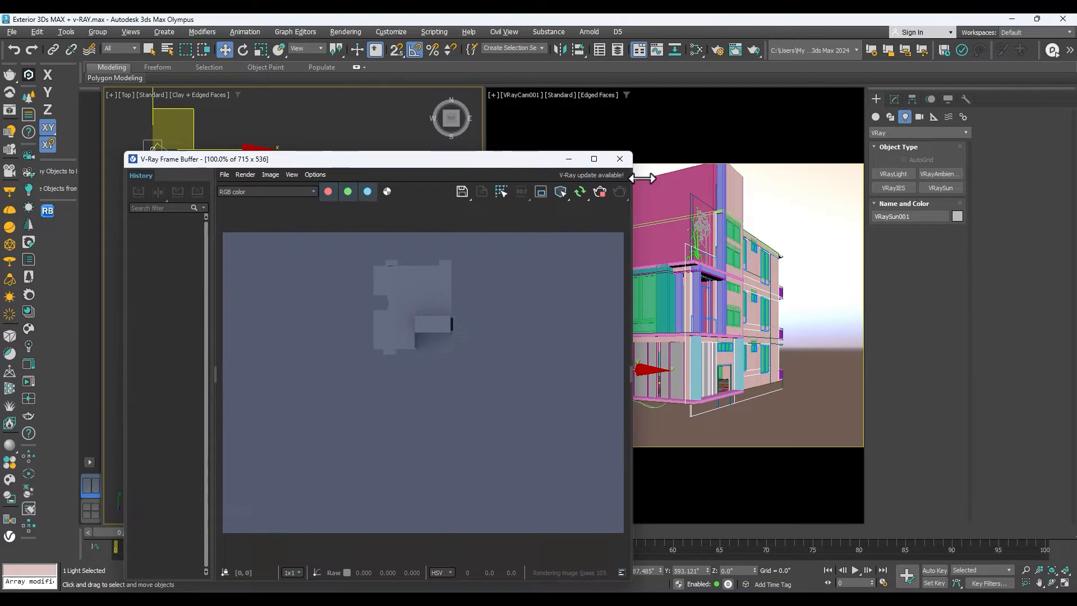
pyautogui.click(770, 217)
pyautogui.scroll(-2, 469, 341)
pyautogui.scroll(2, 470, 341)
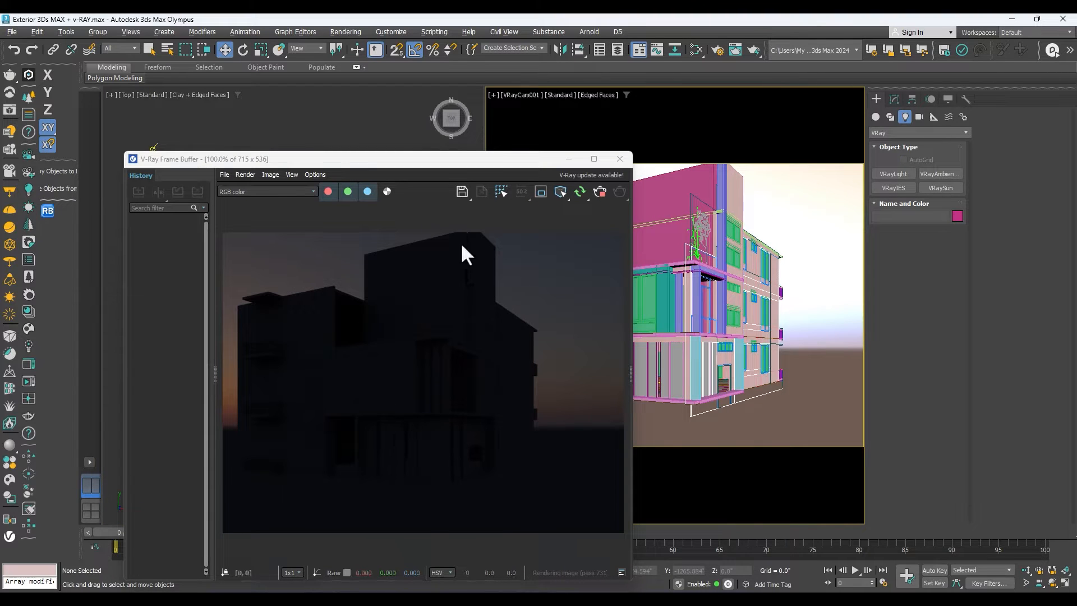
# Lock the view to render to VRayCam001 in the render setup and close the dialog.
pyautogui.press('F10')
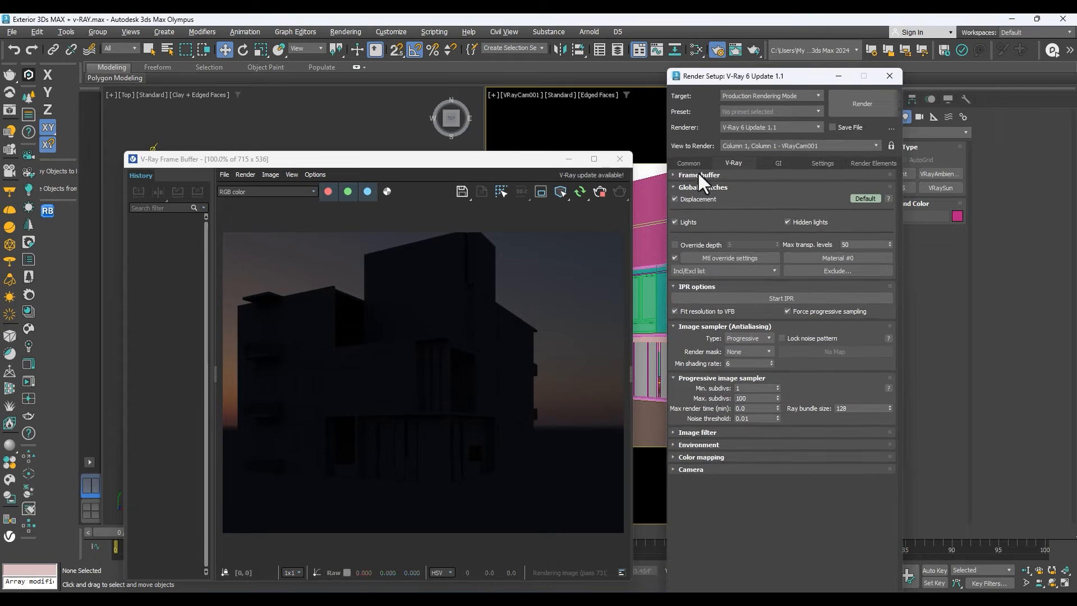
pyautogui.click(690, 163)
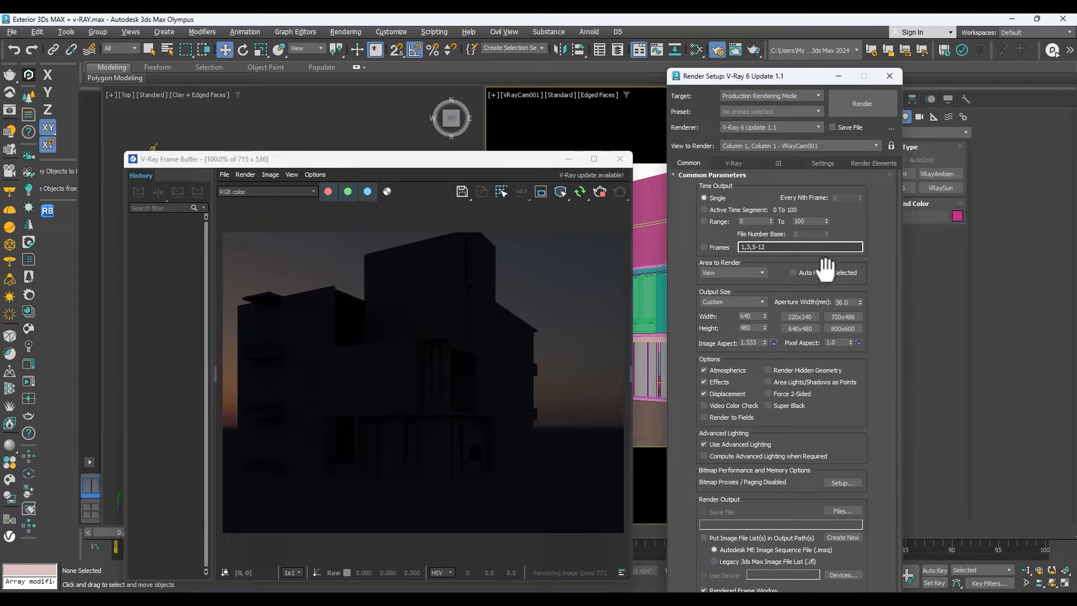
pyautogui.click(735, 163)
pyautogui.click(891, 145)
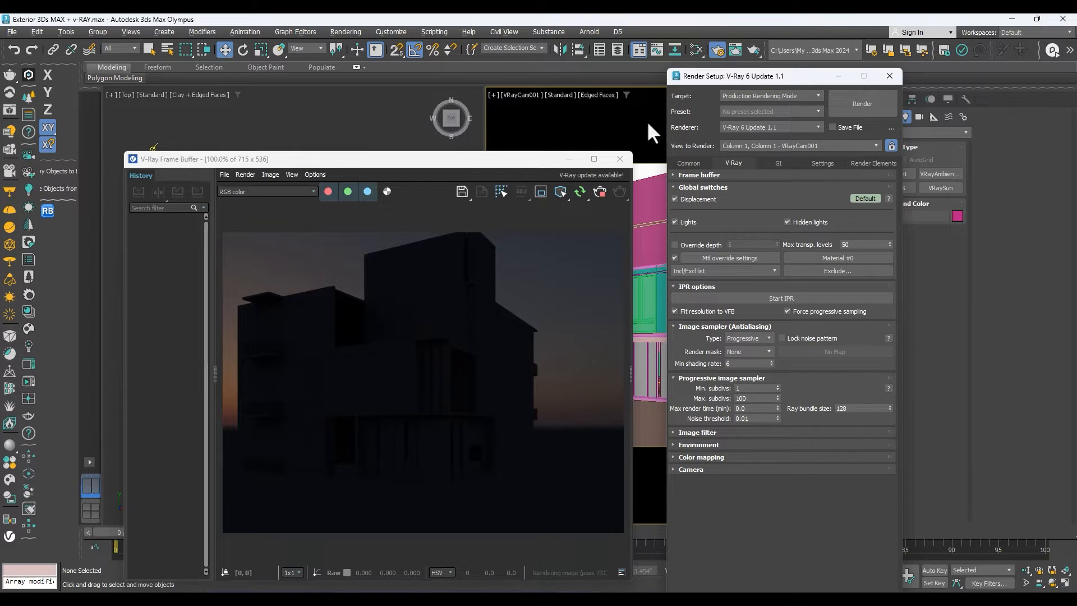
pyautogui.click(890, 76)
# Raise the VRaySun vertically in the front view to a height of about 587 inches, with the frame buffer kept beside it.
pyautogui.moveTo(519, 151); pyautogui.dragTo(733, 124)
pyautogui.moveTo(525, 123); pyautogui.dragTo(667, 133)
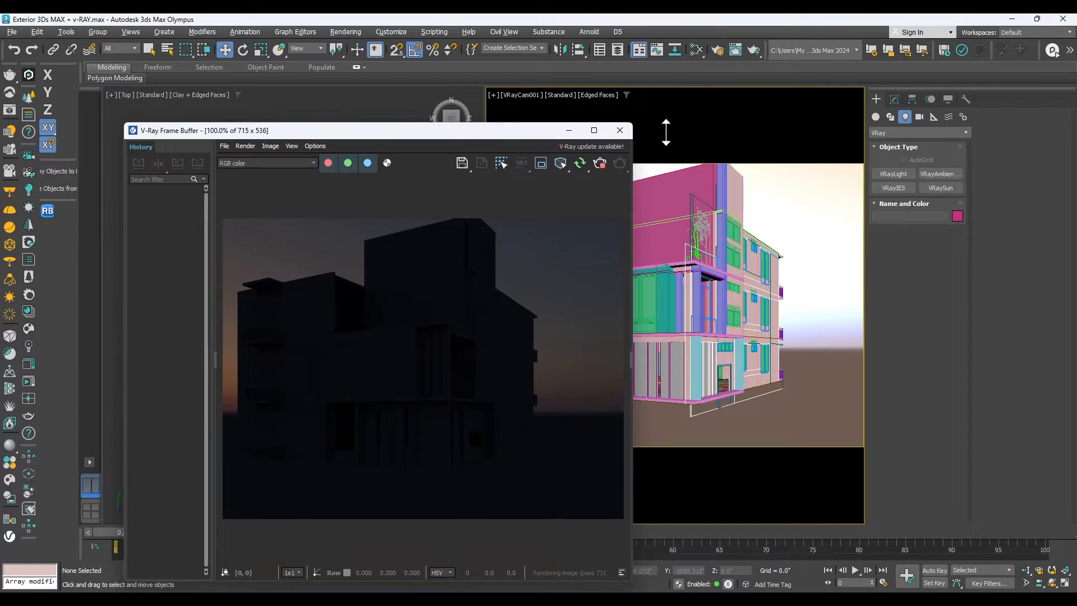
pyautogui.moveTo(500, 140); pyautogui.dragTo(879, 90)
pyautogui.click(393, 203)
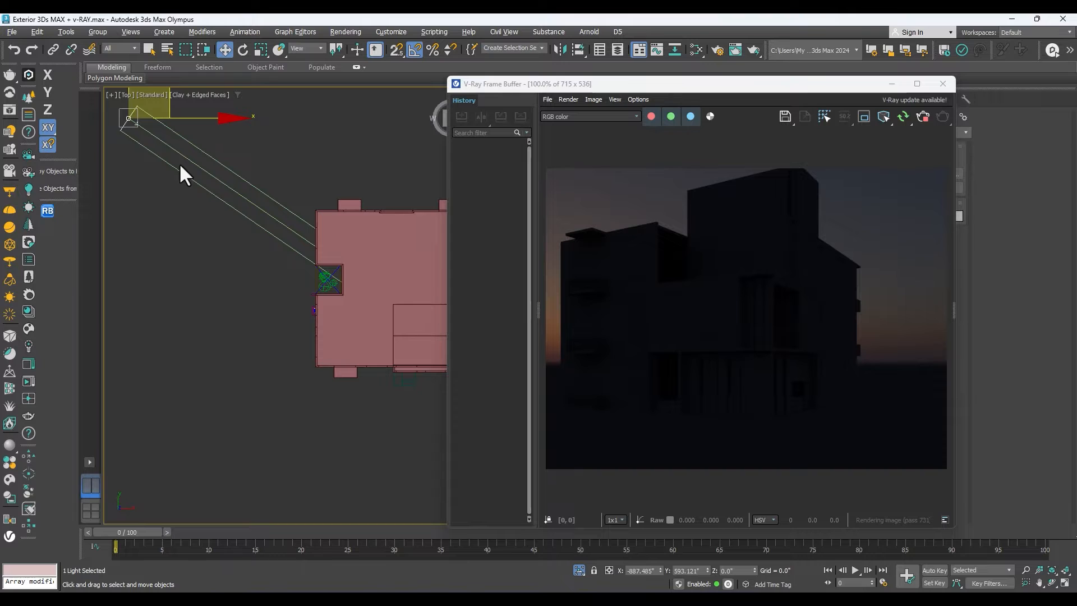
pyautogui.press('f')
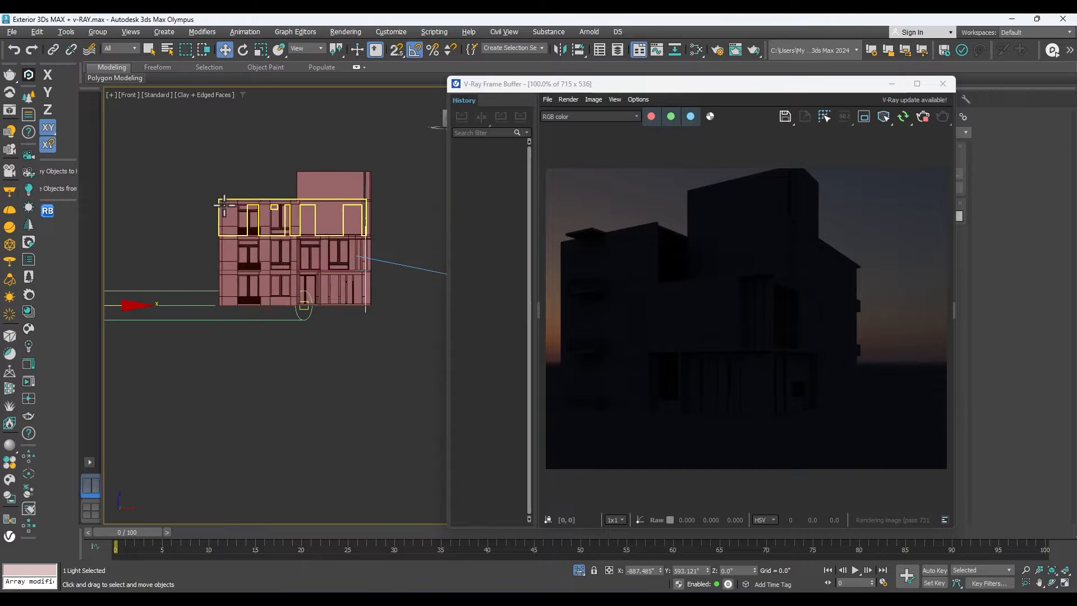
pyautogui.scroll(-3, 276, 276)
pyautogui.moveTo(224, 234); pyautogui.dragTo(235, 137)
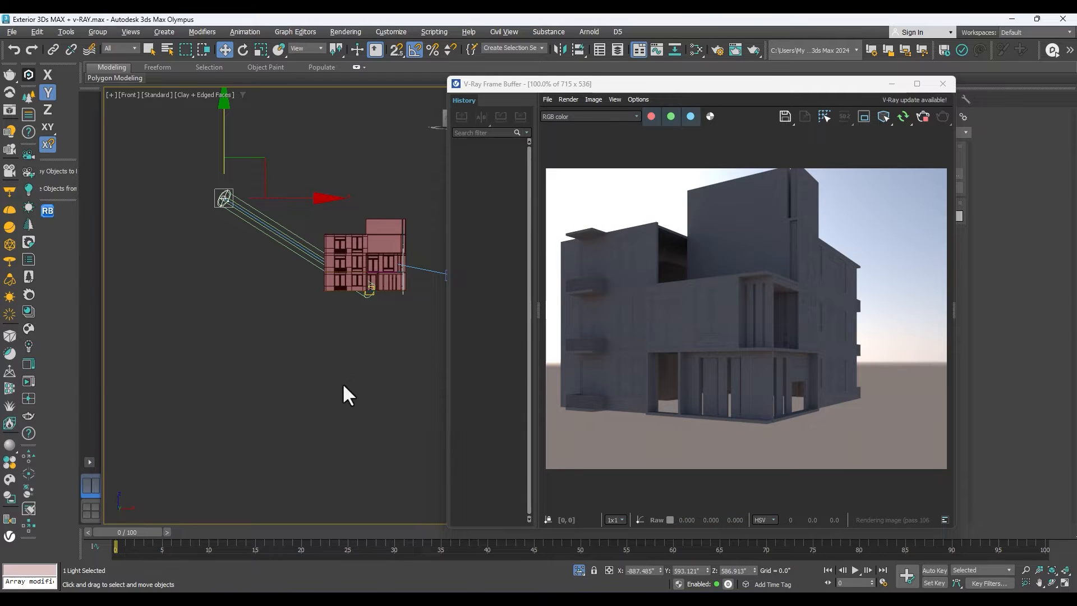
pyautogui.scroll(-3, 252, 284)
pyautogui.scroll(1, 255, 288)
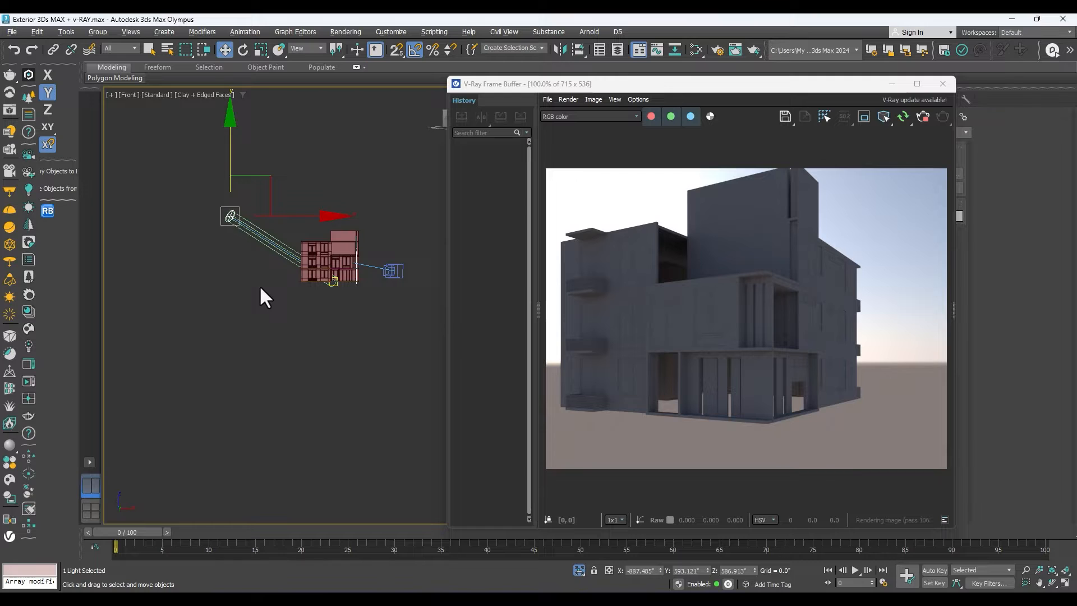
# Move the VRaySun in the top view to the building's front-left side, at about X -1332 and Y -990 inches.
pyautogui.press('t')
pyautogui.scroll(-2, 269, 255)
pyautogui.moveTo(214, 231); pyautogui.dragTo(191, 444)
pyautogui.scroll(-2, 235, 417)
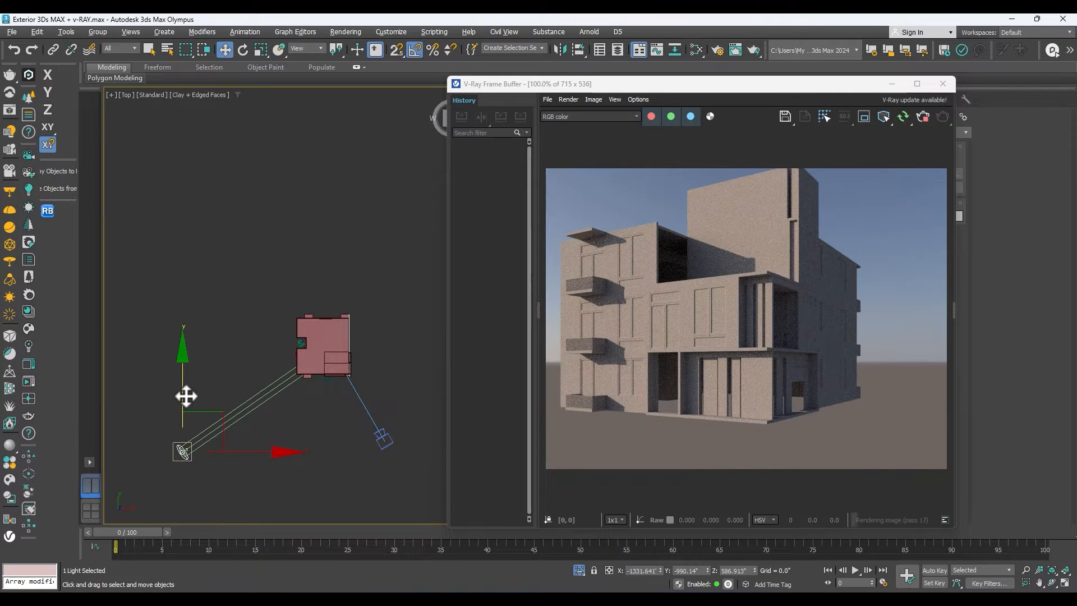
pyautogui.click(174, 377)
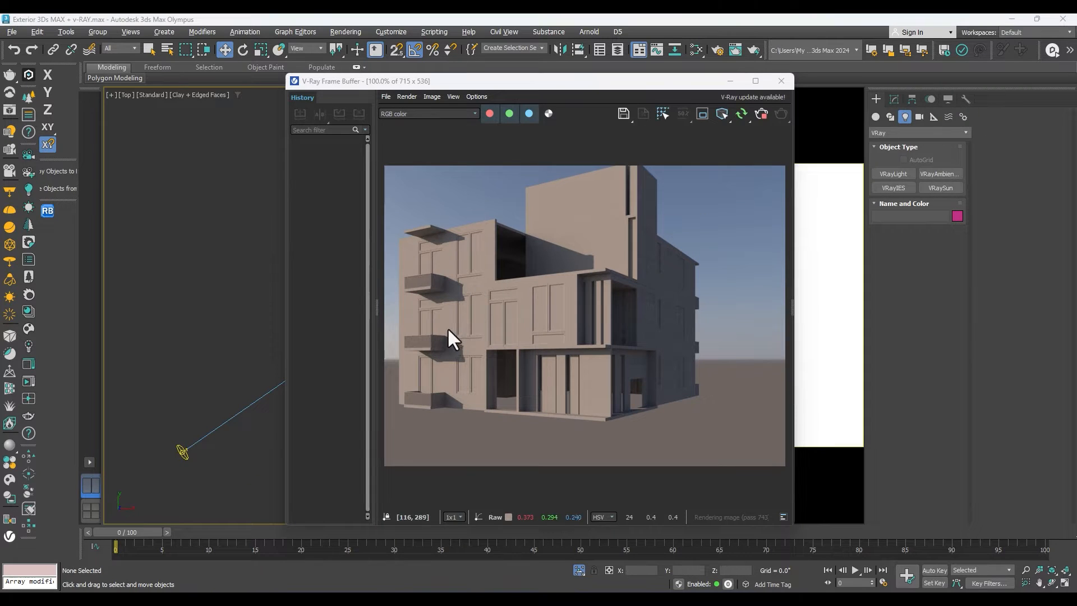
# Try an intensity multiplier of 3 on the VRaySun, settle on 2.0, and set its size multiplier to 5.0.
pyautogui.click(182, 452)
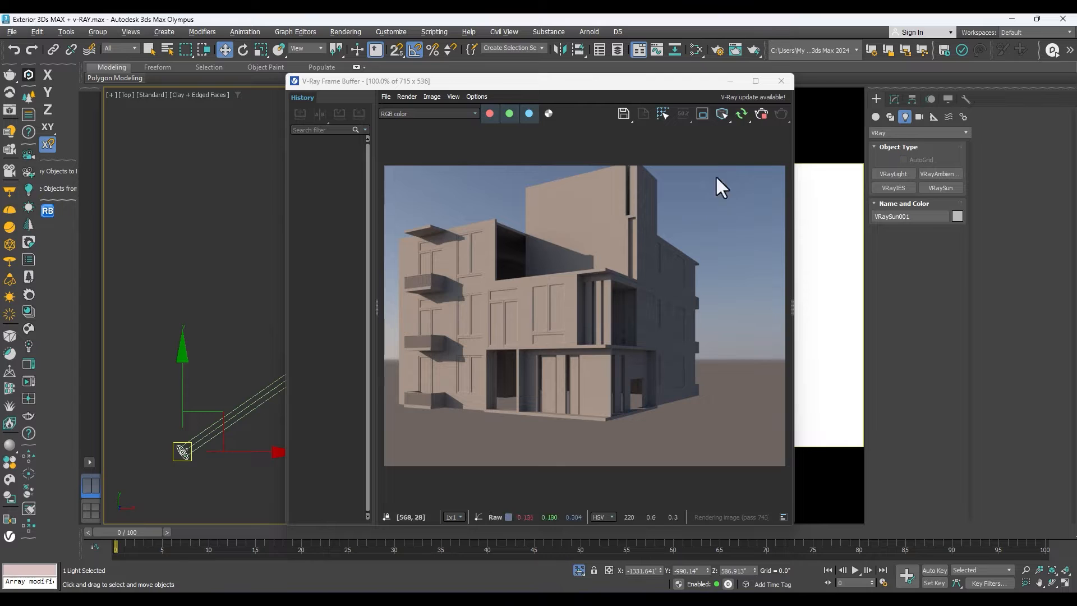
pyautogui.click(894, 99)
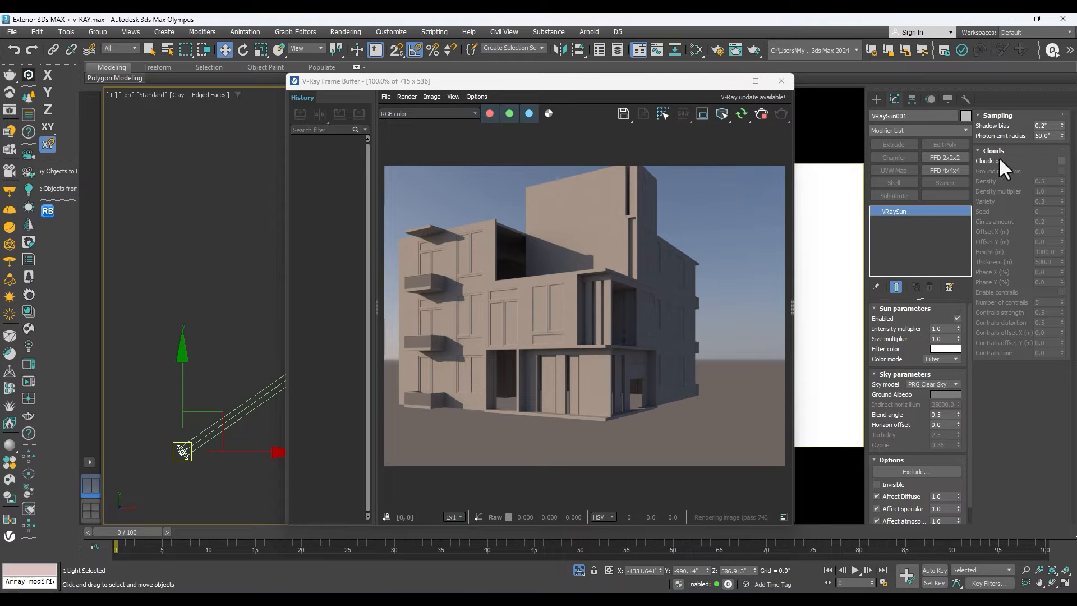
pyautogui.scroll(-1, 920, 337)
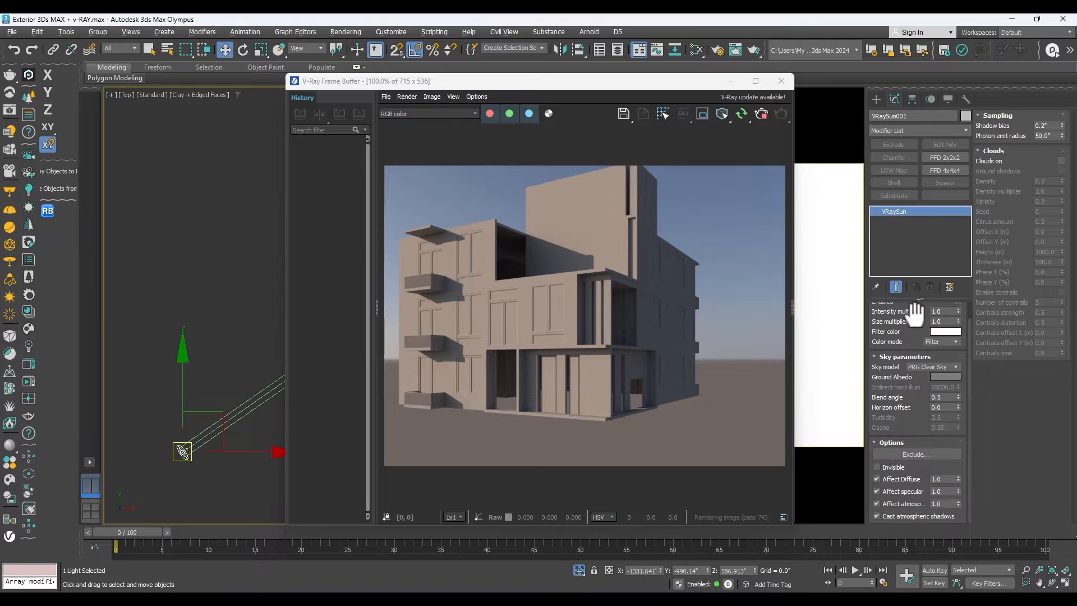
pyautogui.scroll(1, 913, 337)
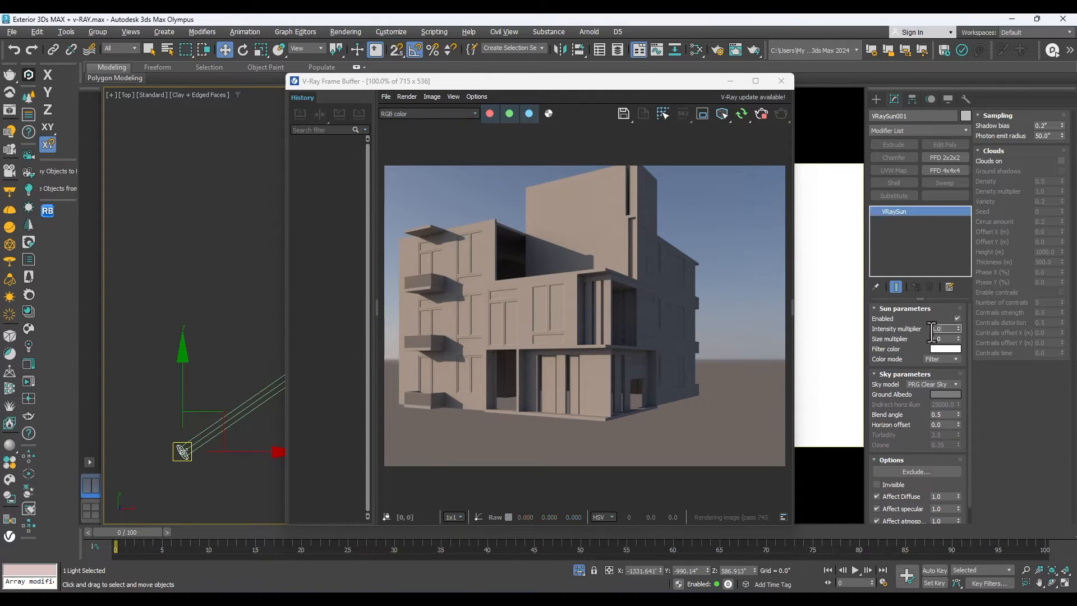
pyautogui.moveTo(941, 330); pyautogui.dragTo(911, 327)
pyautogui.write('3')
pyautogui.press('Return')
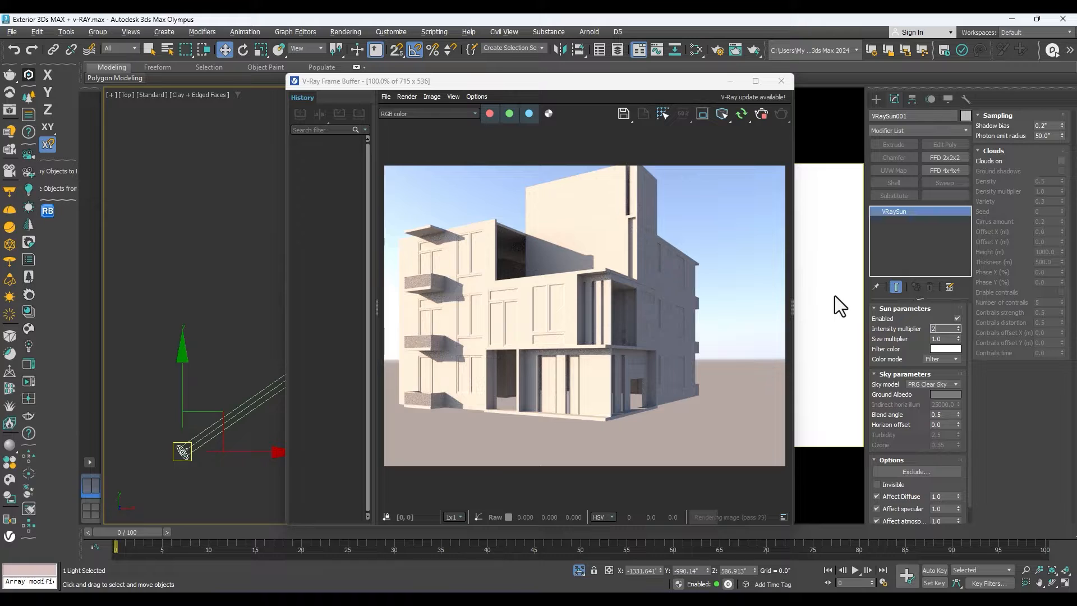
pyautogui.write('2')
pyautogui.press('Return')
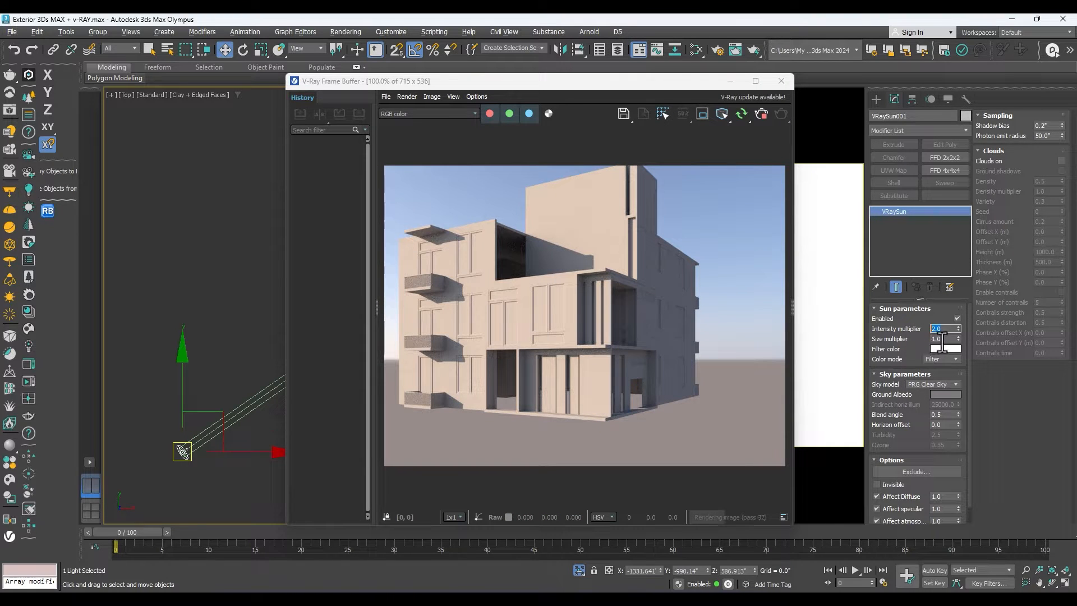
pyautogui.press('Tab')
pyautogui.press('Return')
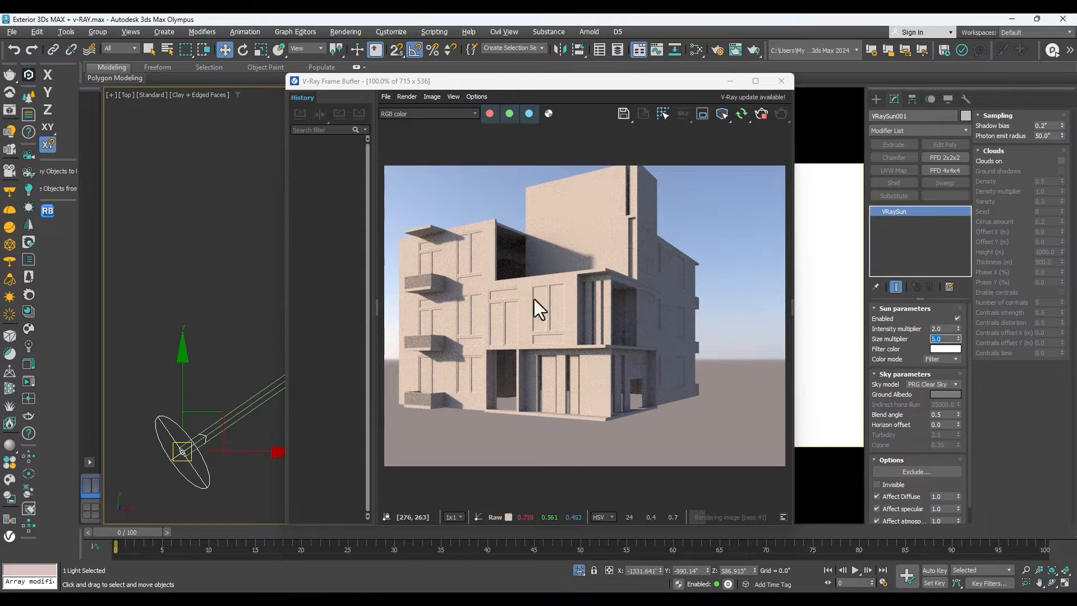
# Move the frame buffer off the top view and shift the VRaySun farther from the building, to about X -3310 and Y -400.
pyautogui.moveTo(651, 83); pyautogui.dragTo(850, 116)
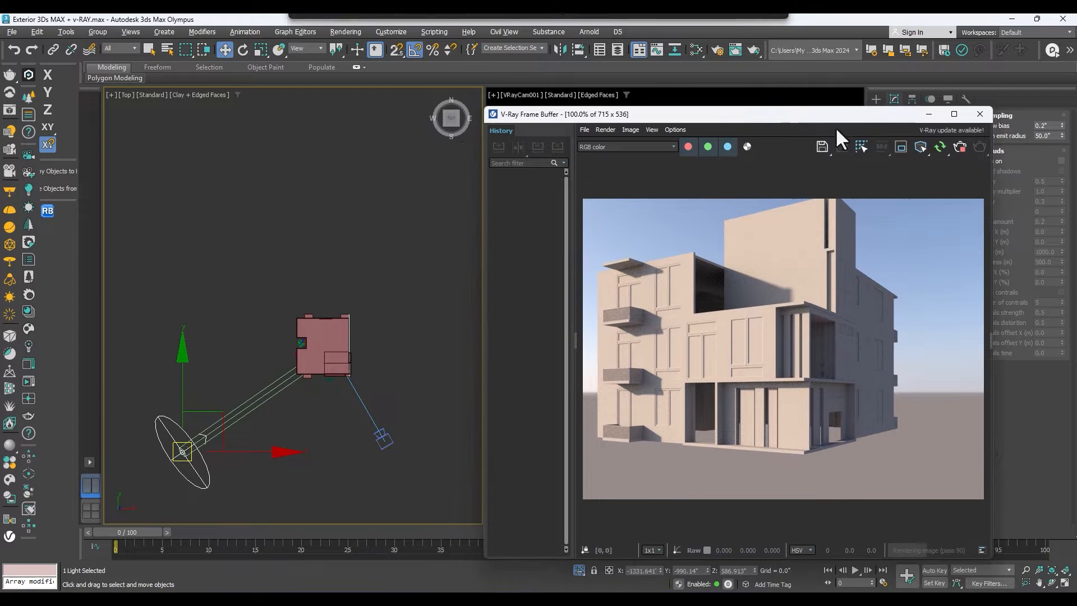
pyautogui.moveTo(180, 380); pyautogui.dragTo(188, 288)
pyautogui.moveTo(188, 289); pyautogui.dragTo(189, 244)
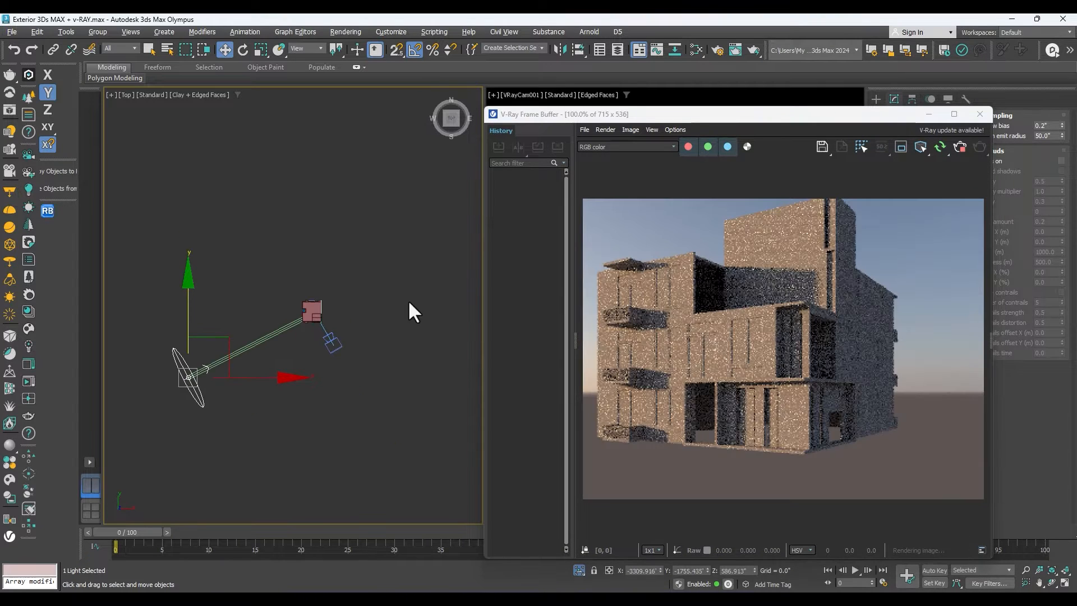
pyautogui.moveTo(184, 308); pyautogui.dragTo(185, 258)
# Raise the VRaySun in the front view to a height of about 2002 inches and shift the frame buffer slightly.
pyautogui.press('f')
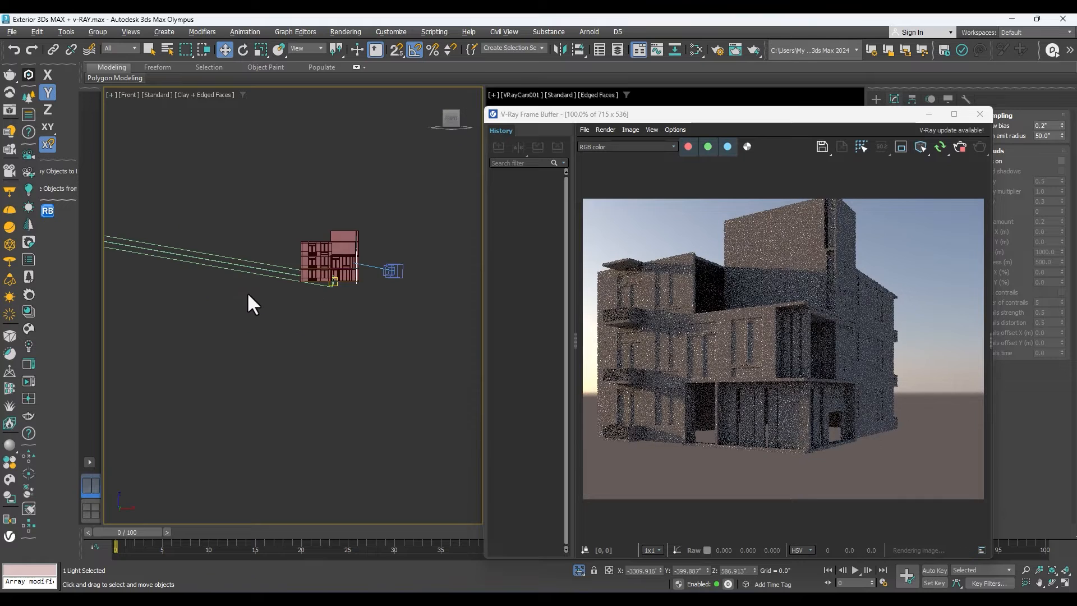
pyautogui.moveTo(246, 253); pyautogui.dragTo(247, 195)
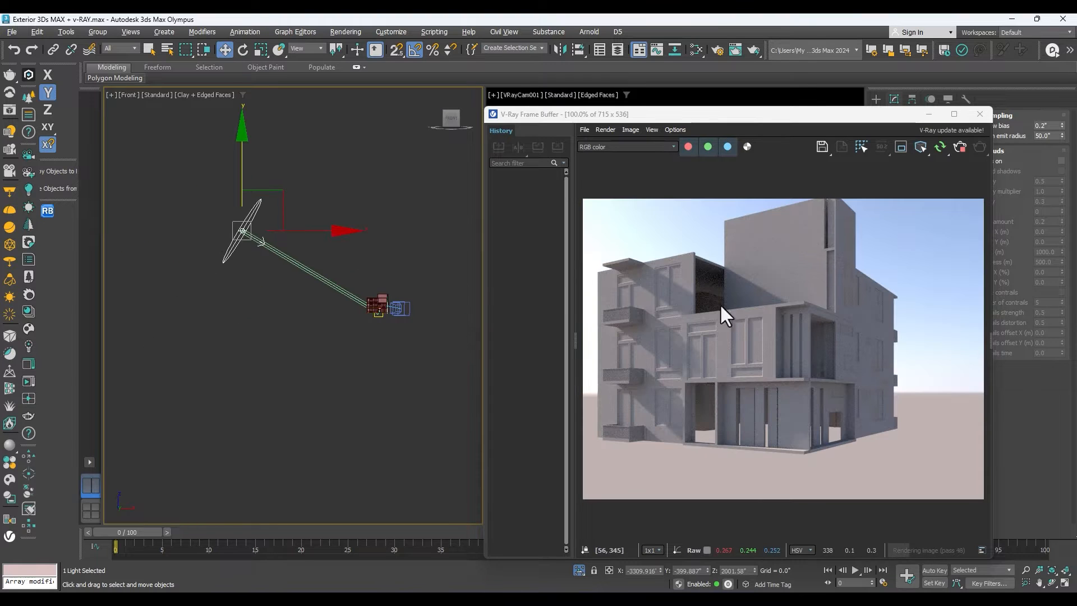
pyautogui.moveTo(776, 114)
pyautogui.mouseDown()
pyautogui.moveTo(829, 116)
pyautogui.moveTo(785, 98)
pyautogui.mouseUp()
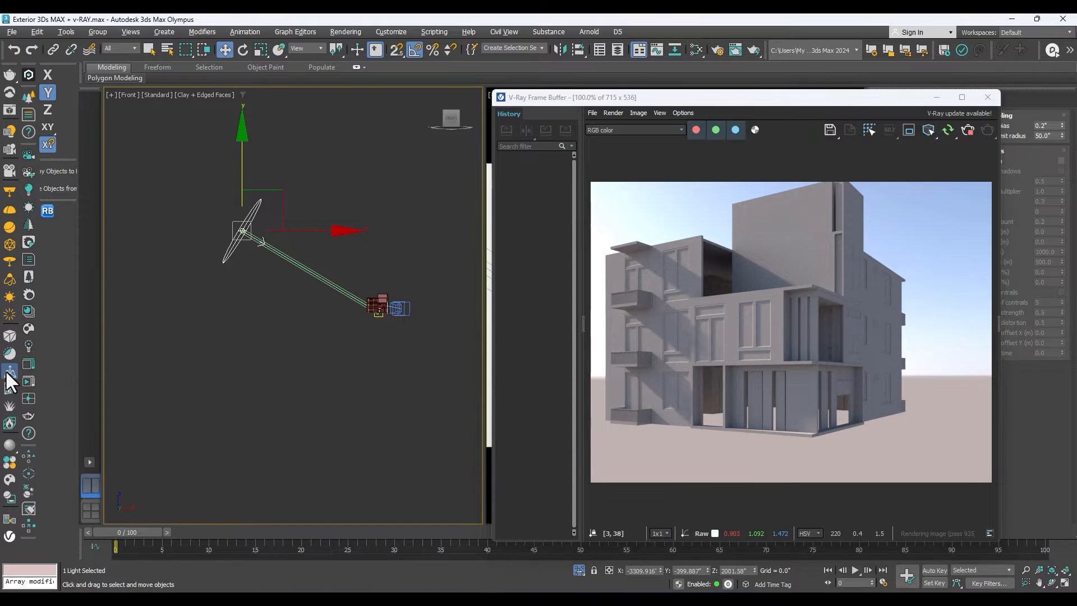
# Place a VRayPlane in the top view beside the building as an infinite ground.
pyautogui.press('t')
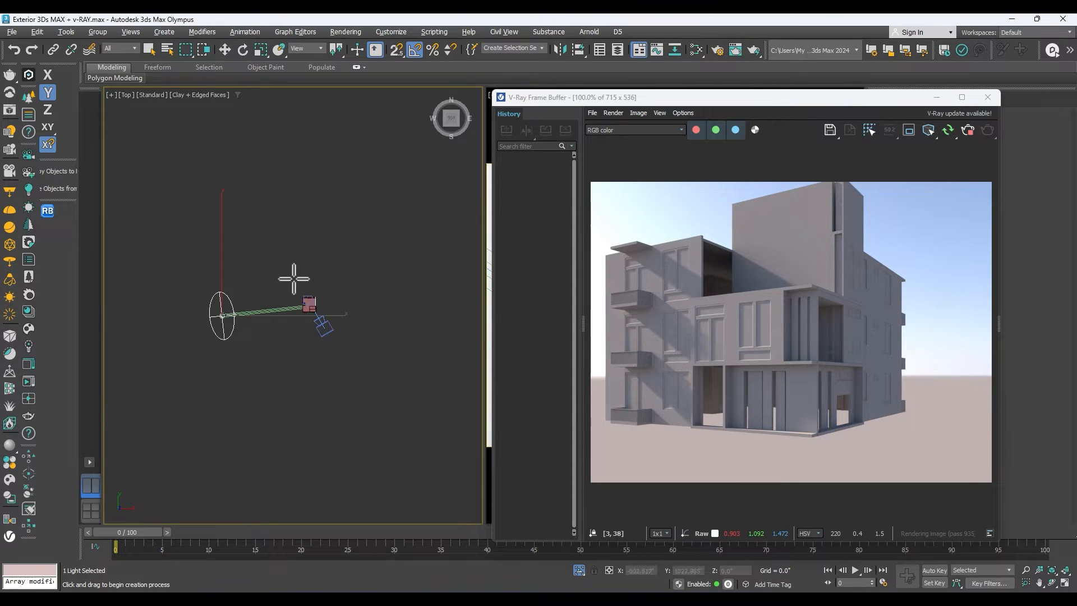
pyautogui.scroll(2, 334, 295)
pyautogui.click(330, 289)
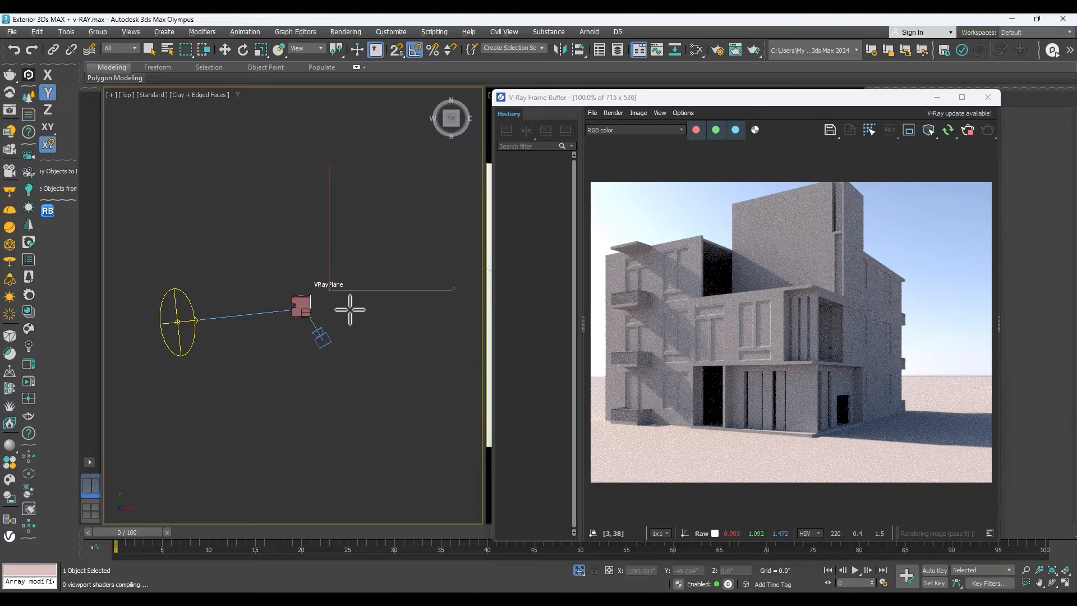
pyautogui.scroll(4, 321, 308)
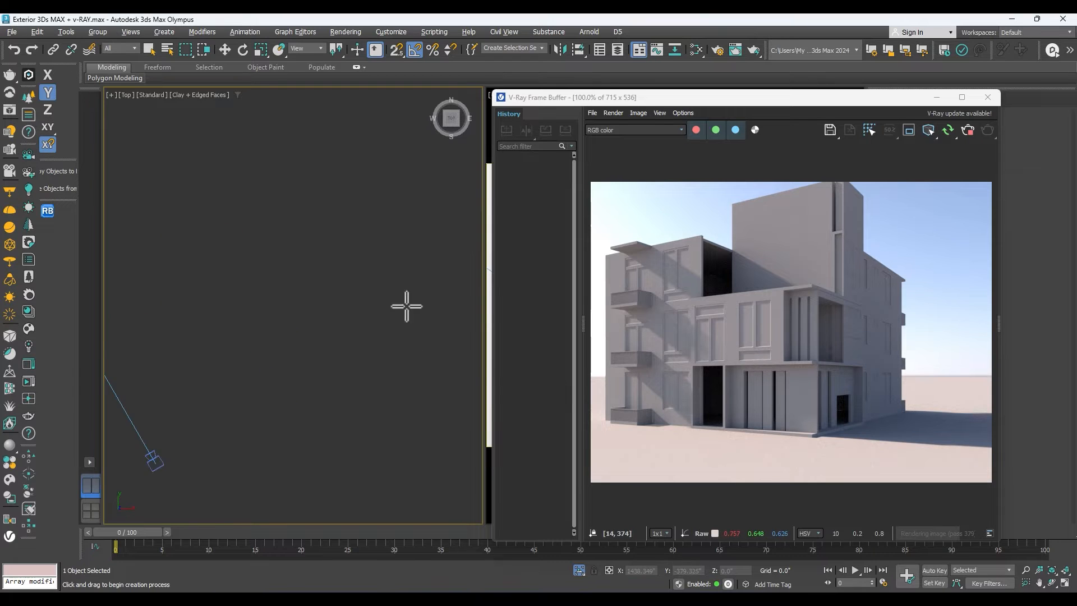
# Move the VRayPlane along X toward the building in the front view, to about X 508, and undo its trial removal.
pyautogui.press('f')
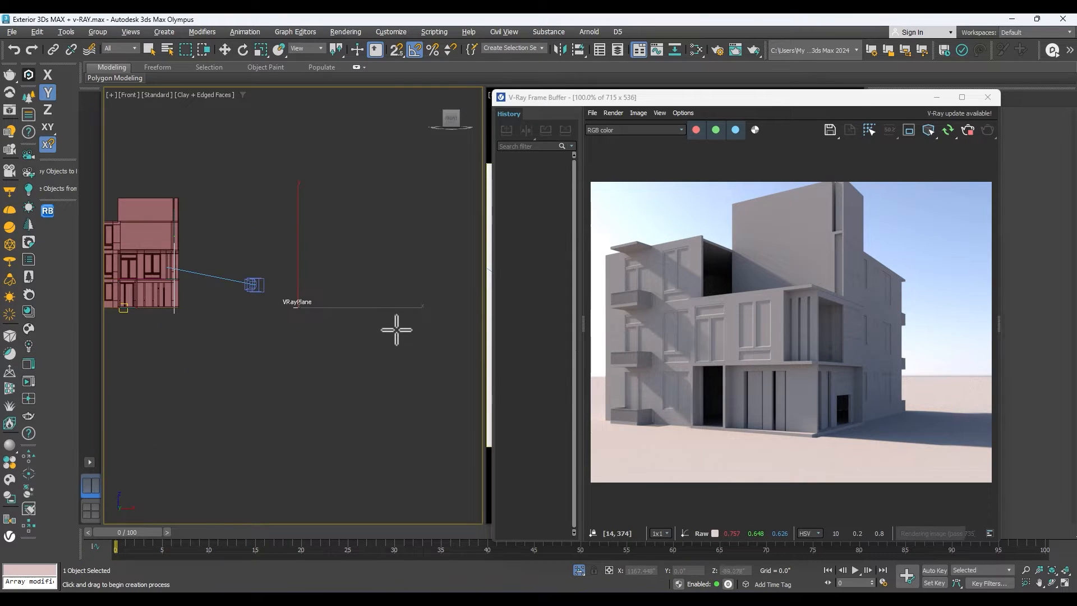
pyautogui.press('w')
pyautogui.moveTo(365, 308); pyautogui.dragTo(302, 308)
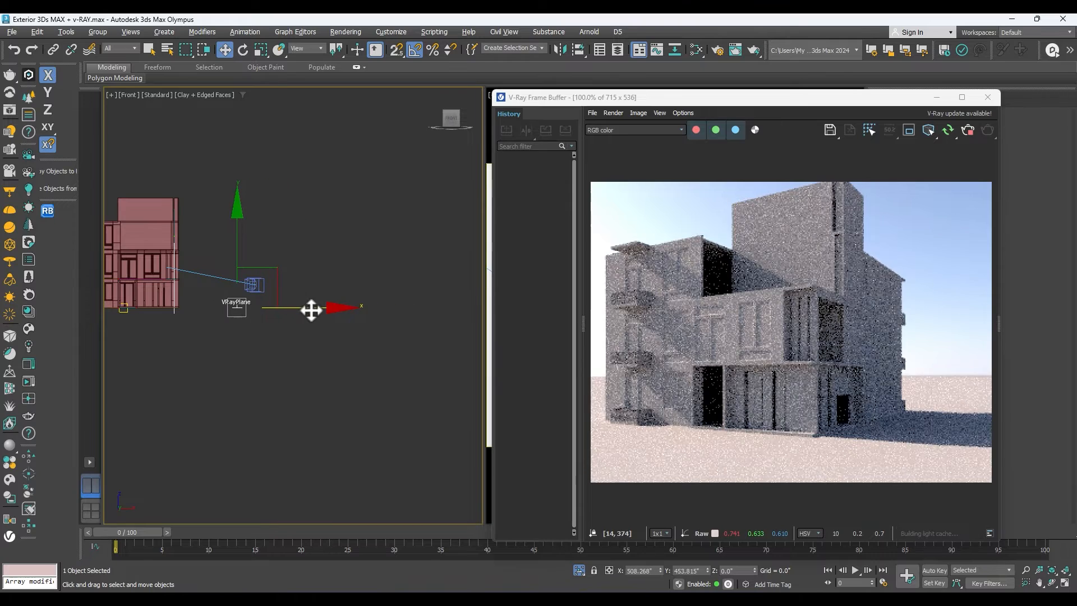
pyautogui.click(341, 319)
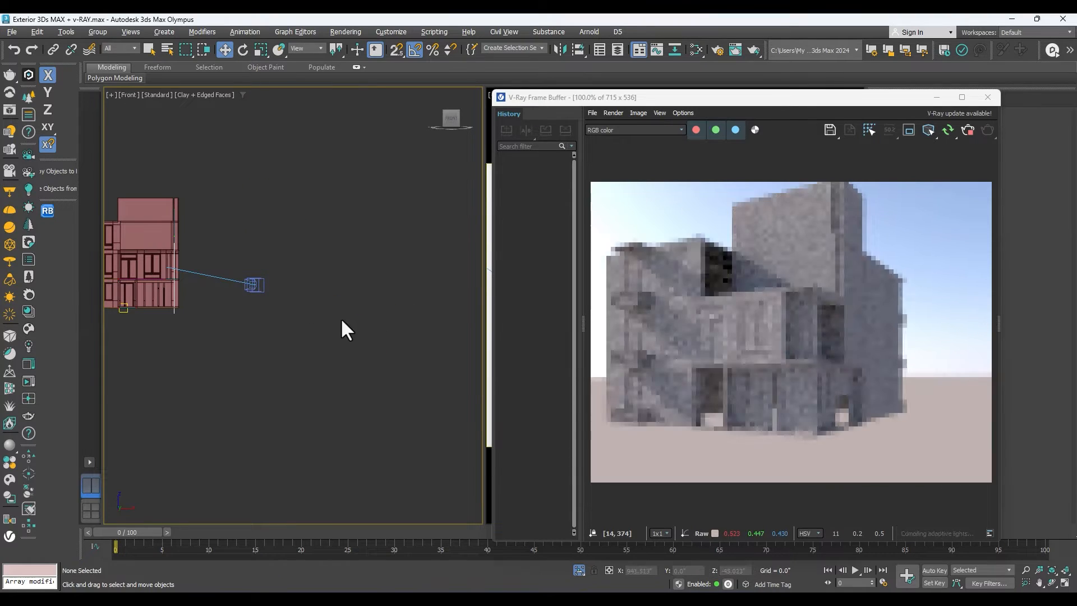
pyautogui.hotkey('ctrl', 'z')
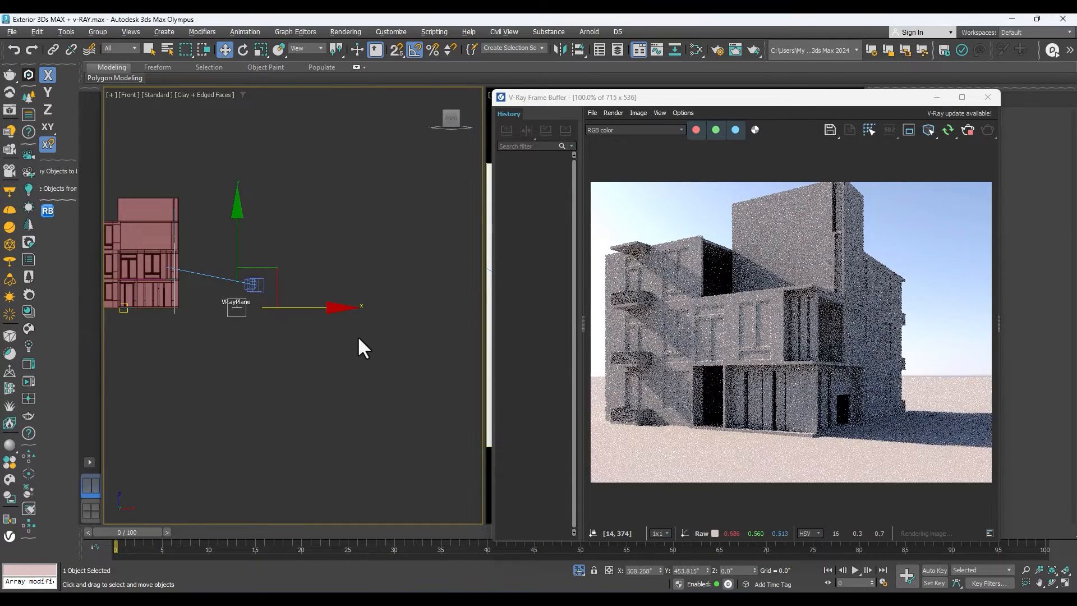
pyautogui.scroll(3, 258, 307)
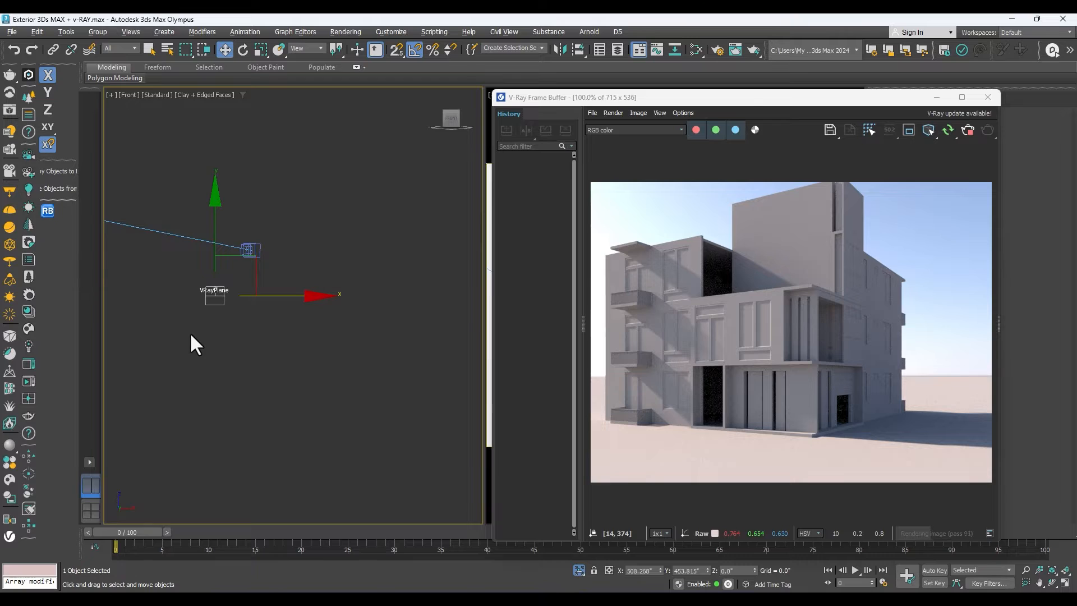
# Add Grass_B_200cm from the Ground category of the V-Ray Material Library to the Slate Material Editor and close the library.
pyautogui.press('m')
pyautogui.moveTo(344, 92); pyautogui.dragTo(665, 94)
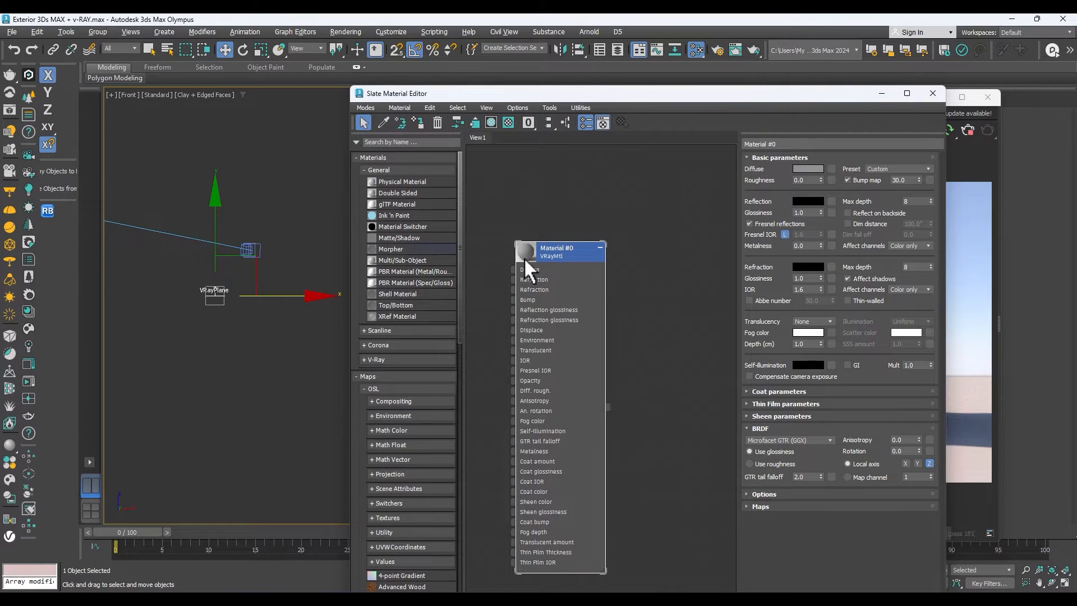
pyautogui.scroll(-5, 555, 278)
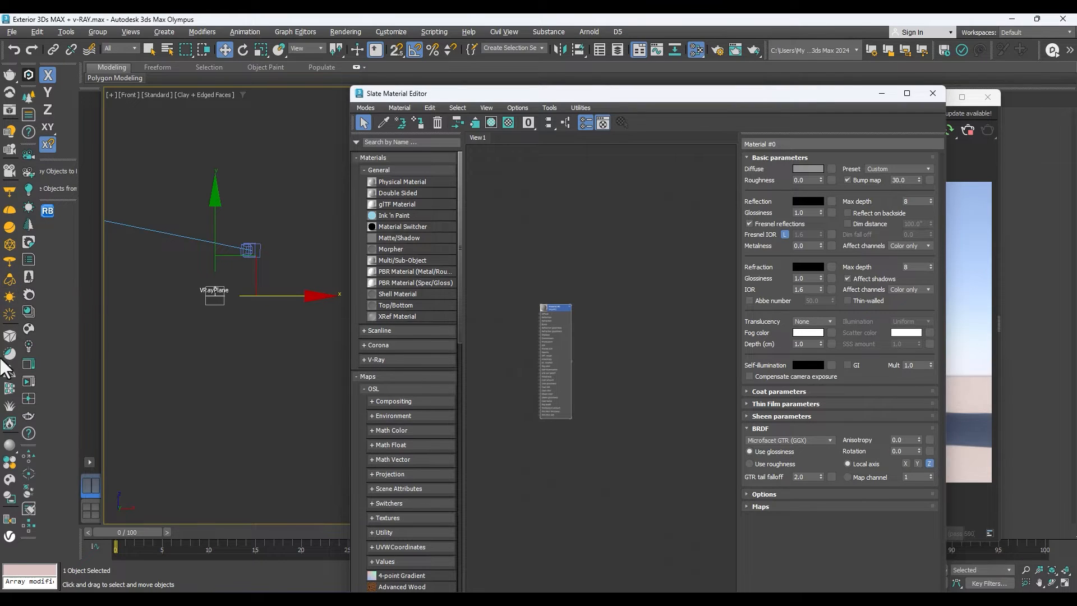
pyautogui.click(8, 463)
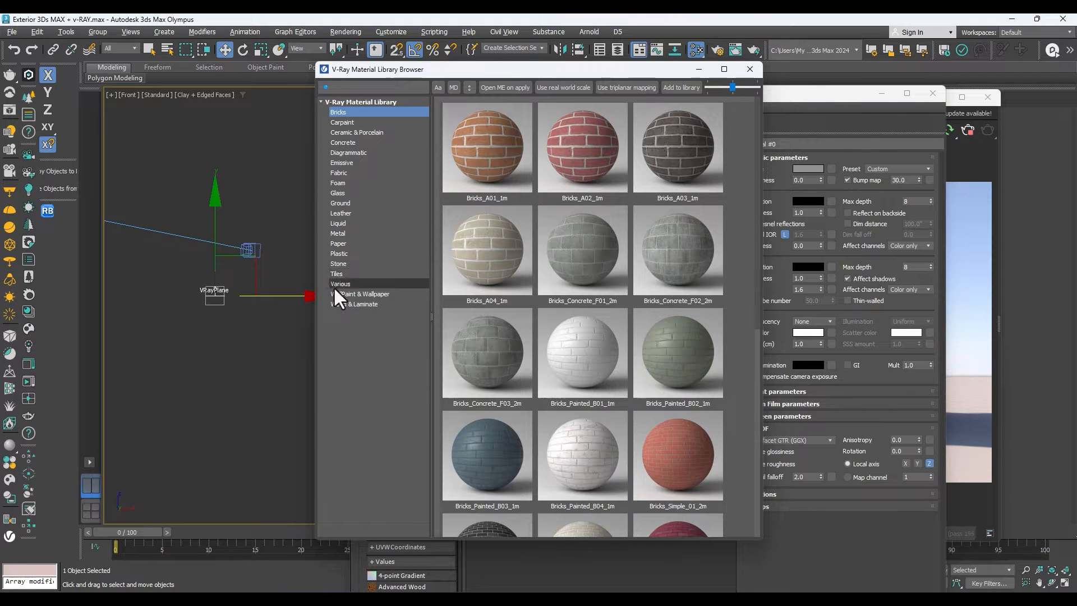
pyautogui.click(340, 193)
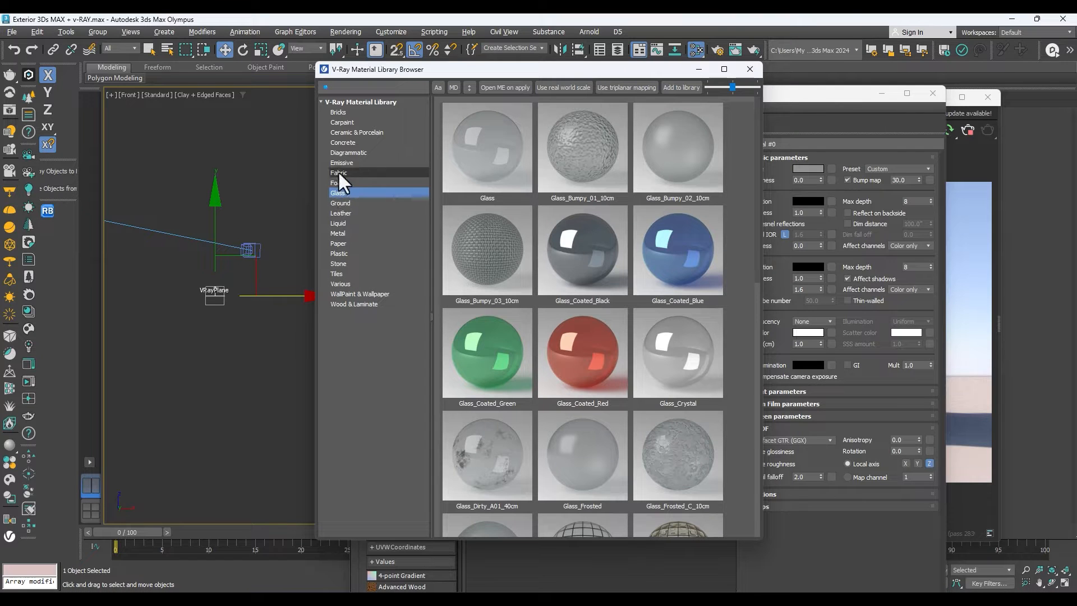
pyautogui.click(340, 203)
pyautogui.moveTo(567, 69); pyautogui.dragTo(272, 90)
pyautogui.moveTo(180, 362); pyautogui.dragTo(636, 261)
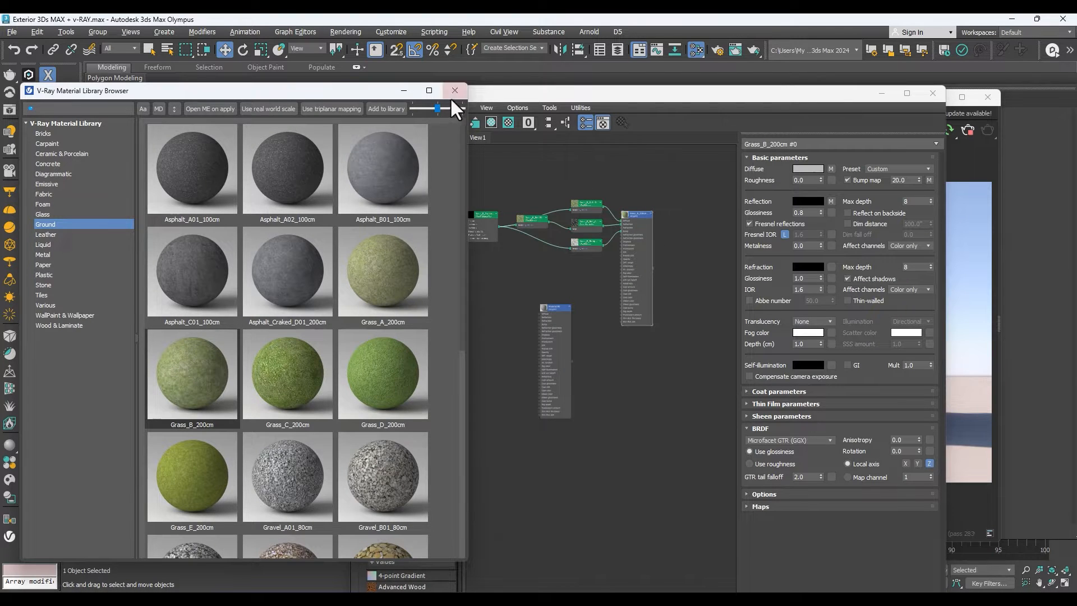
pyautogui.click(455, 90)
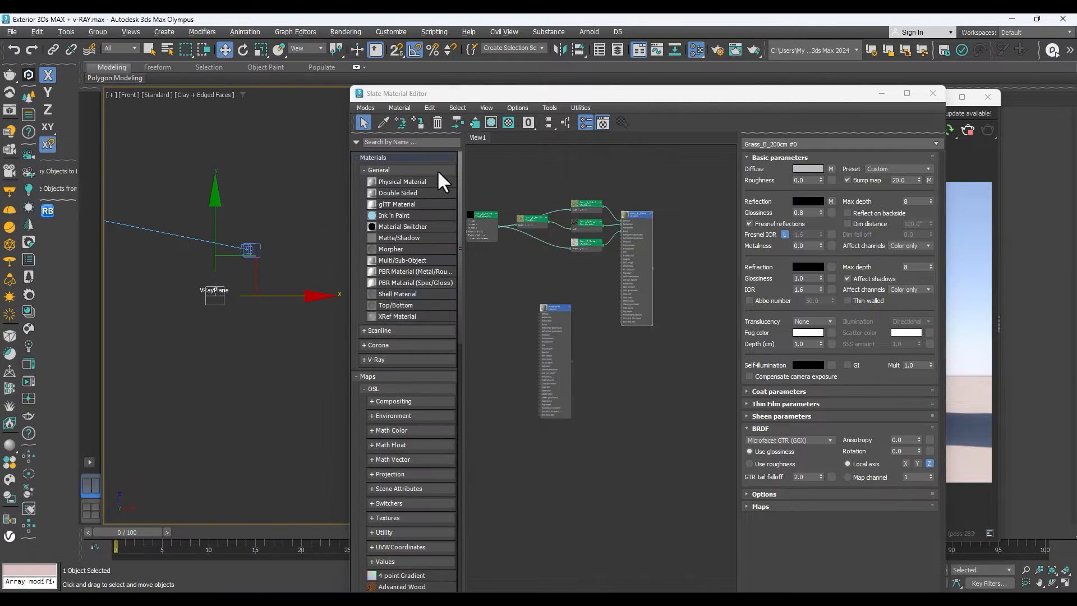
# Assign the Grass_B_200cm material to the selected VRayPlane and minimize the material editor.
pyautogui.rightClick(637, 212)
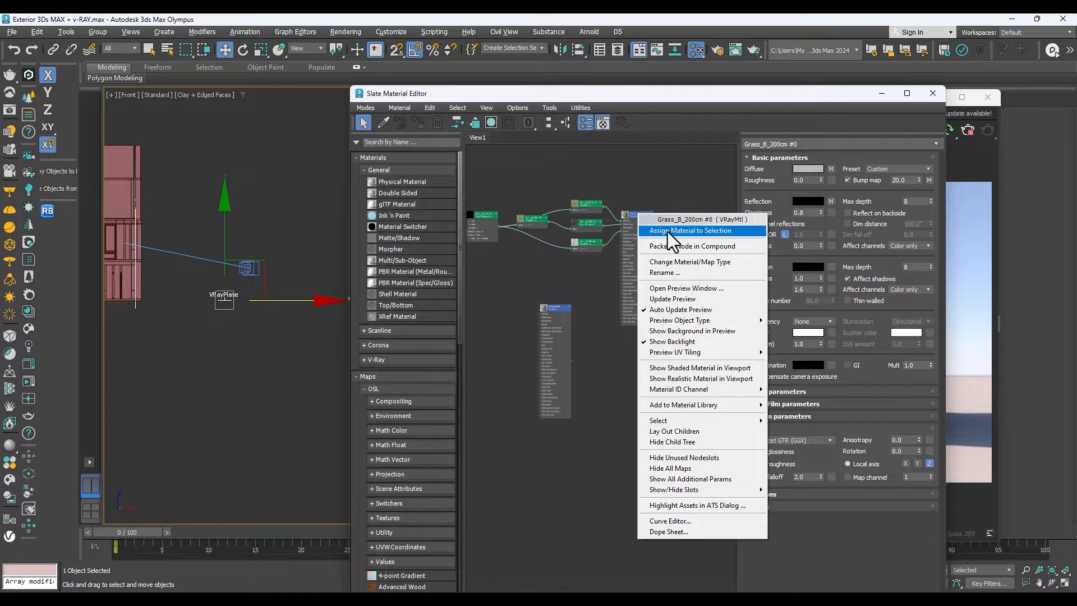
pyautogui.click(668, 231)
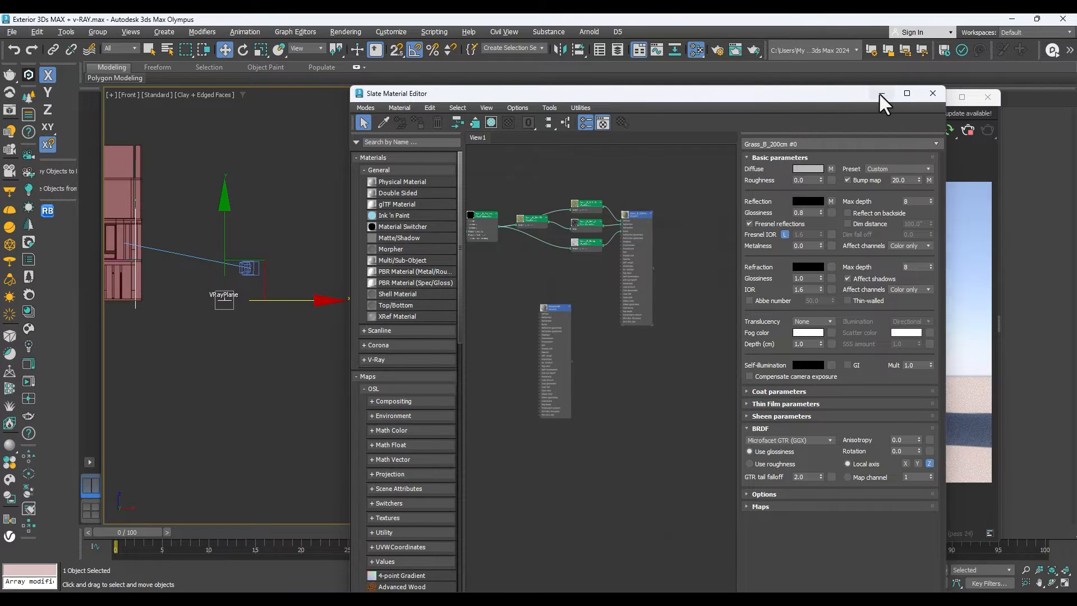
pyautogui.click(881, 93)
pyautogui.click(397, 240)
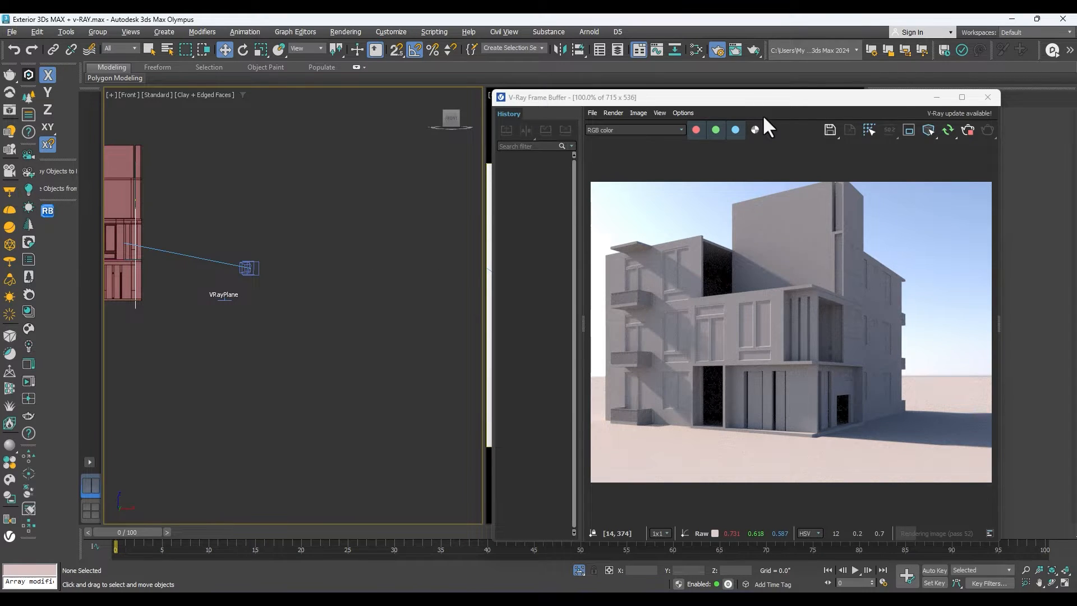
# Exclude VRayPlane001 from the material override in the render setup and move the dialog clear of the rendered image.
pyautogui.press('F10')
pyautogui.click(229, 295)
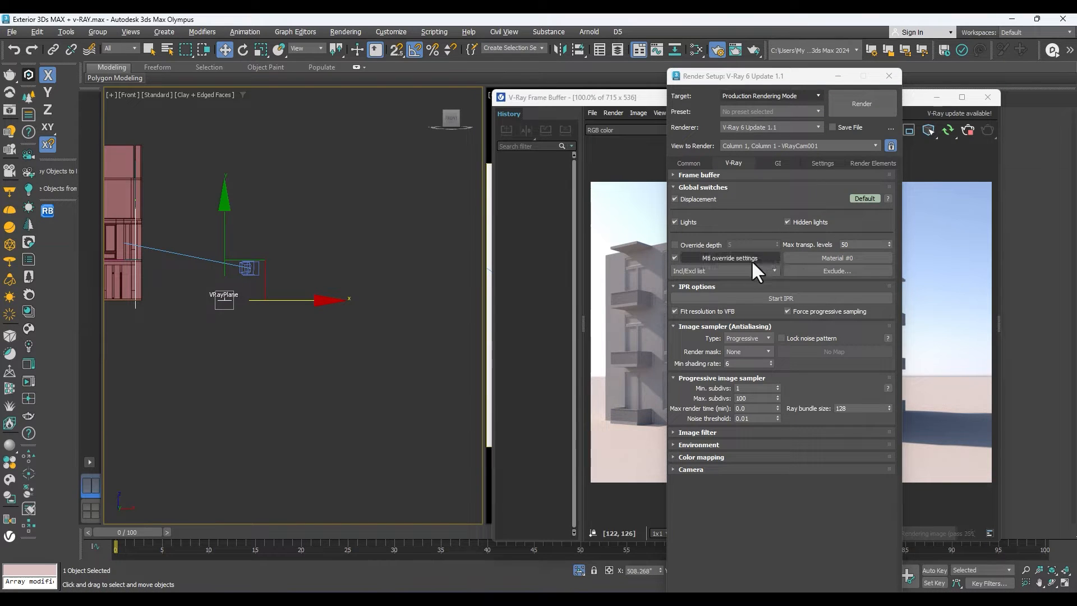
pyautogui.click(822, 270)
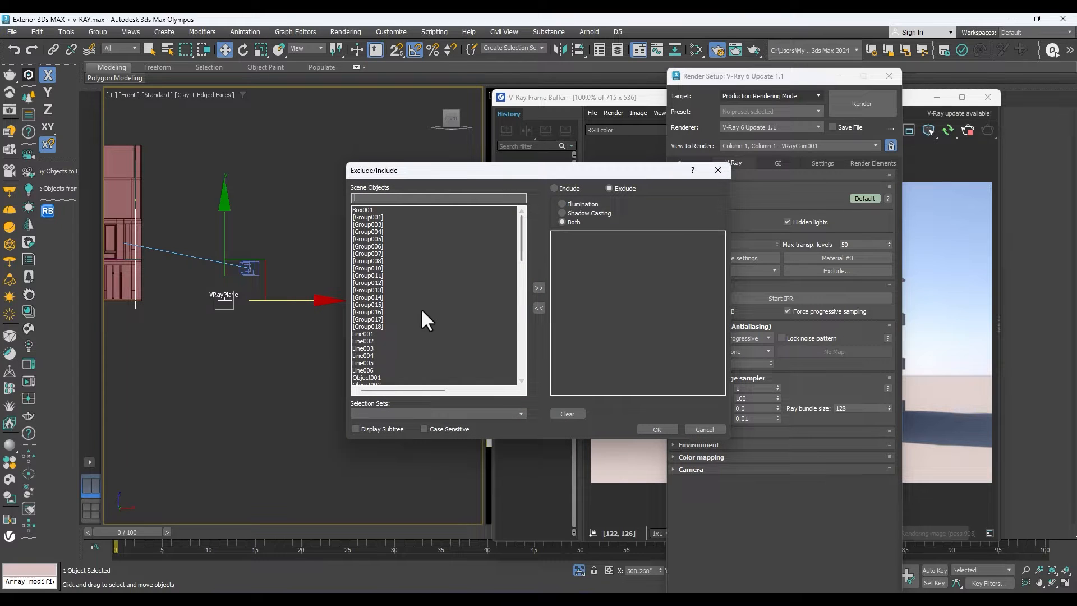
pyautogui.scroll(-6, 393, 292)
pyautogui.scroll(-15, 394, 314)
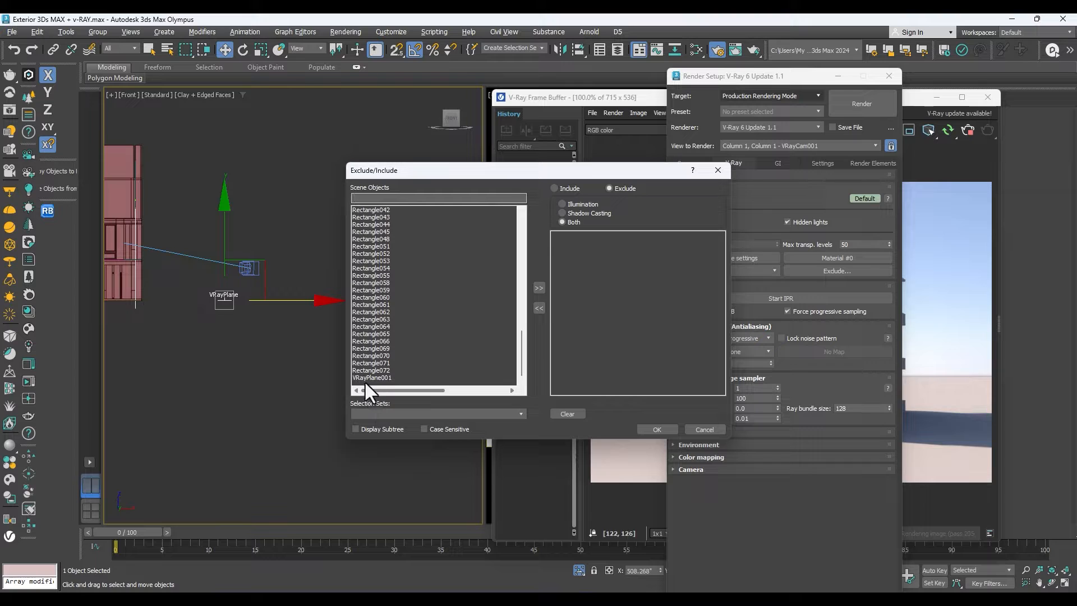
pyautogui.click(374, 378)
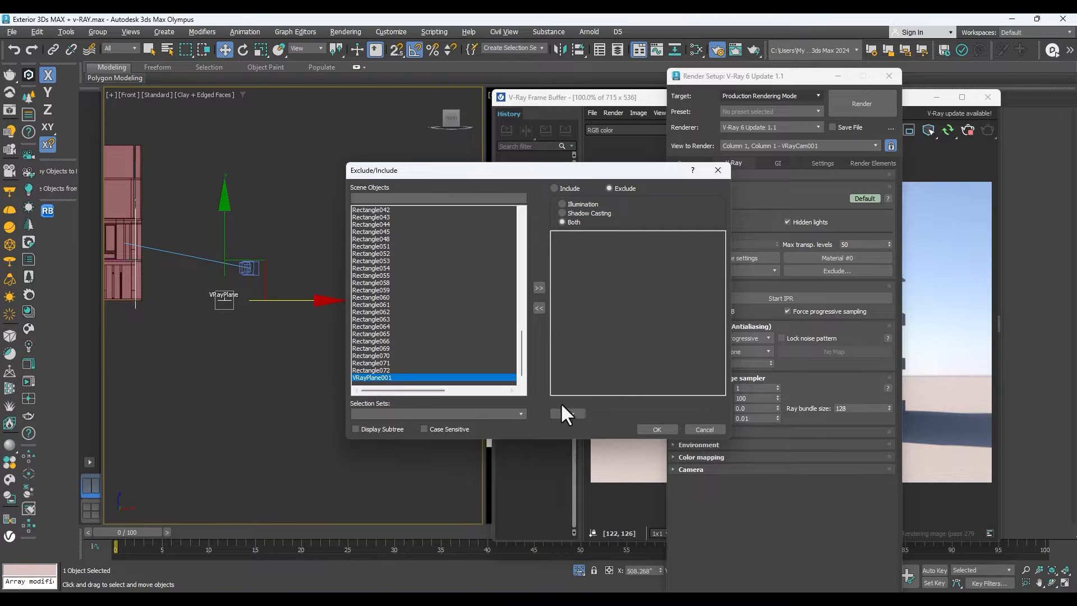
pyautogui.click(540, 289)
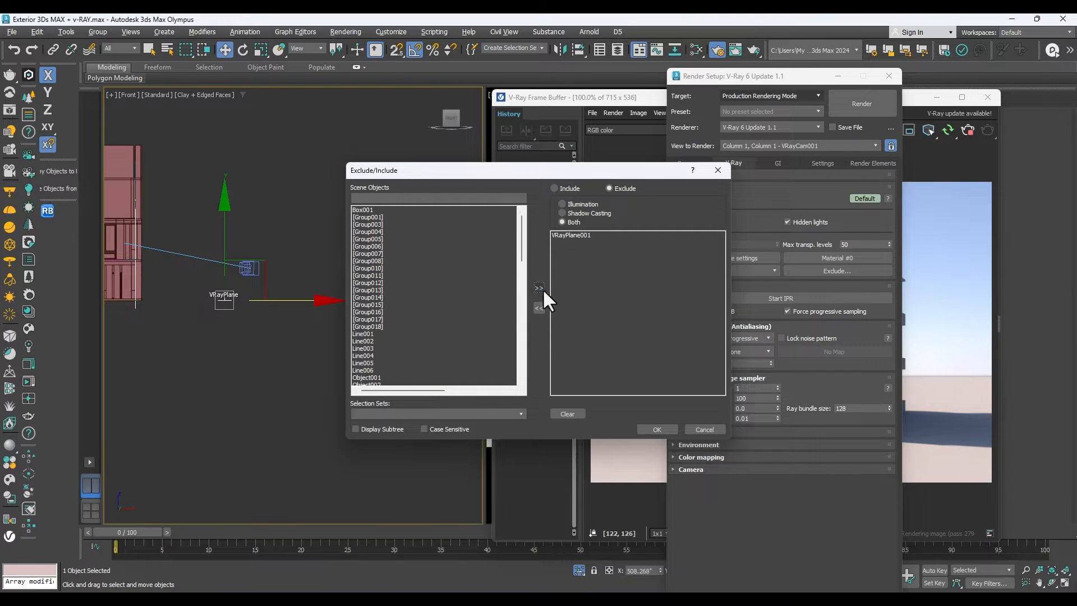
pyautogui.click(657, 429)
pyautogui.moveTo(825, 77); pyautogui.dragTo(398, 135)
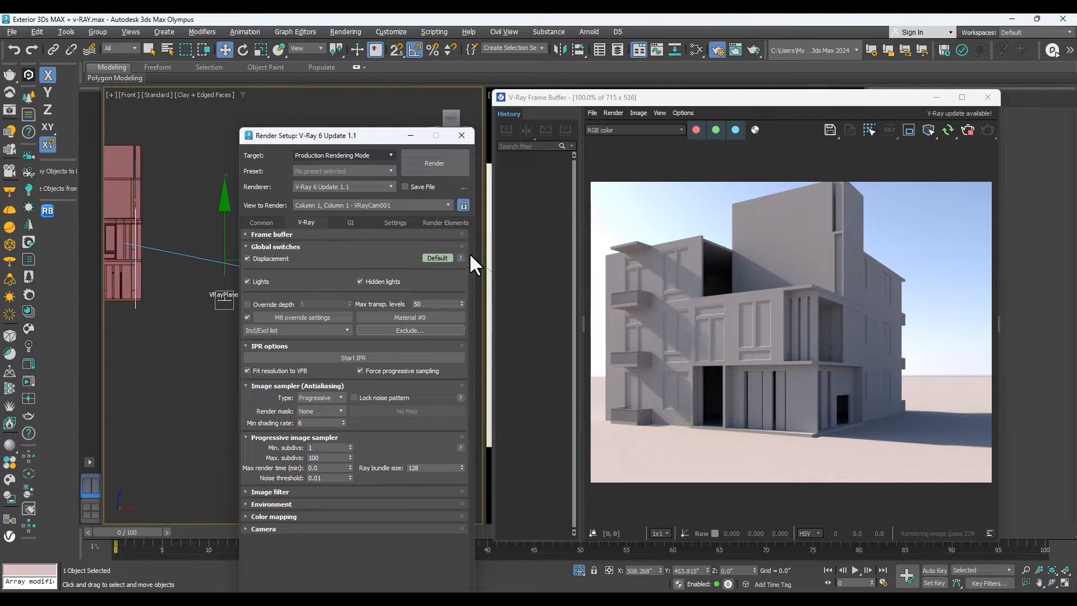
# Confirm the material override's exclude list and rerun the interactive render to inspect the grass plane around the building.
pyautogui.click(417, 327)
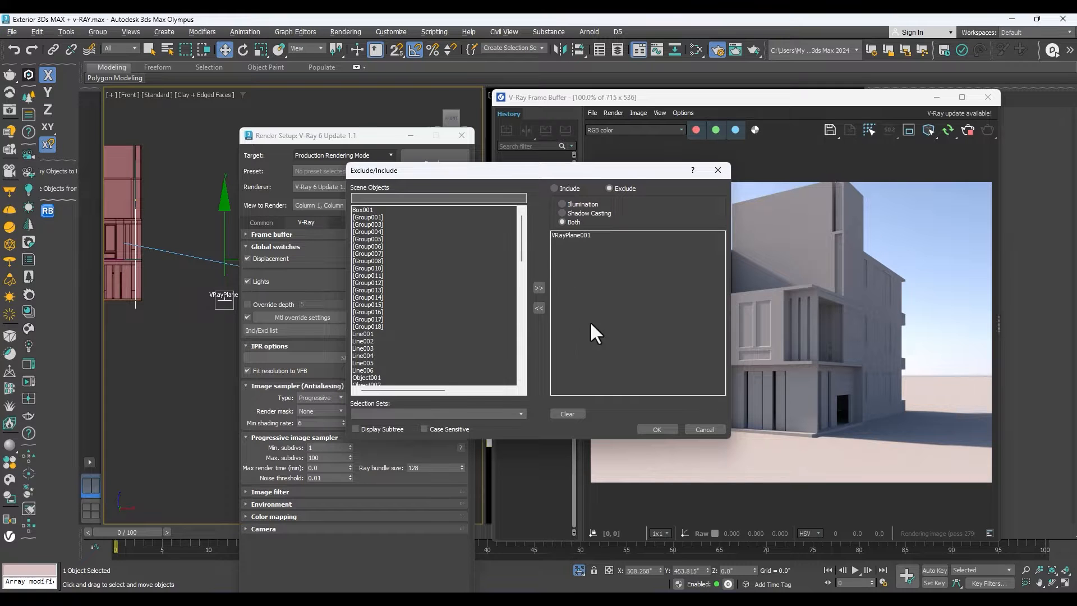
pyautogui.click(656, 428)
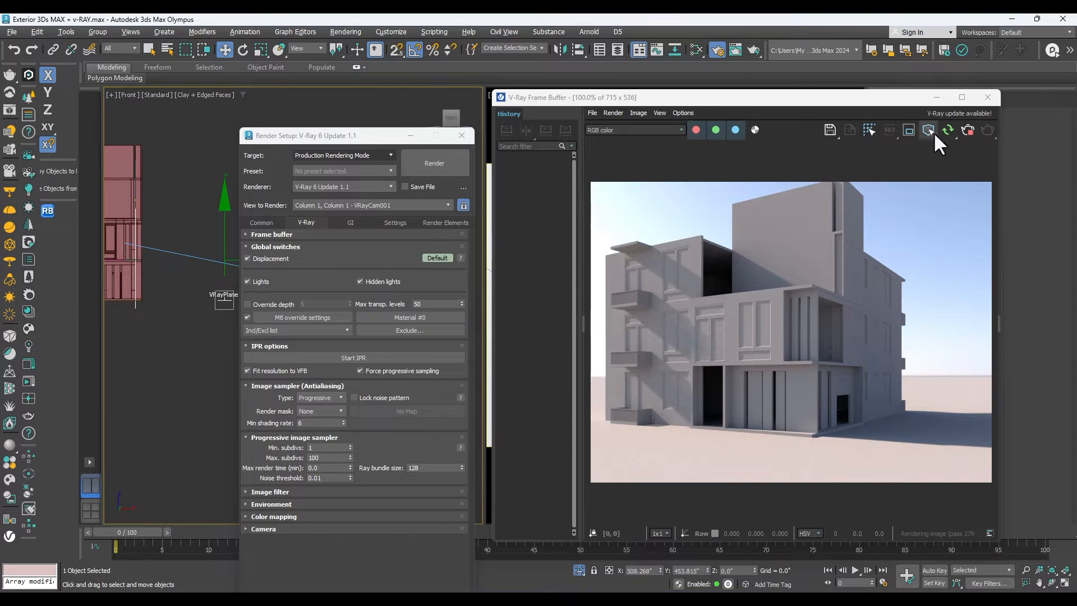
pyautogui.click(967, 130)
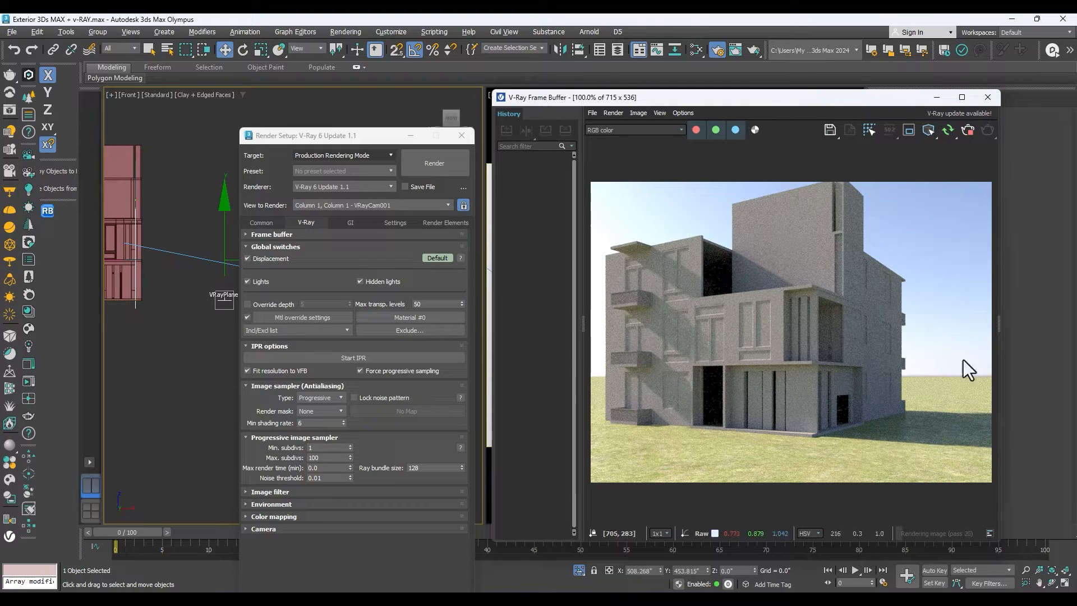
pyautogui.scroll(1, 674, 477)
pyautogui.scroll(1, 676, 482)
pyautogui.scroll(-1, 709, 490)
pyautogui.scroll(-1, 729, 387)
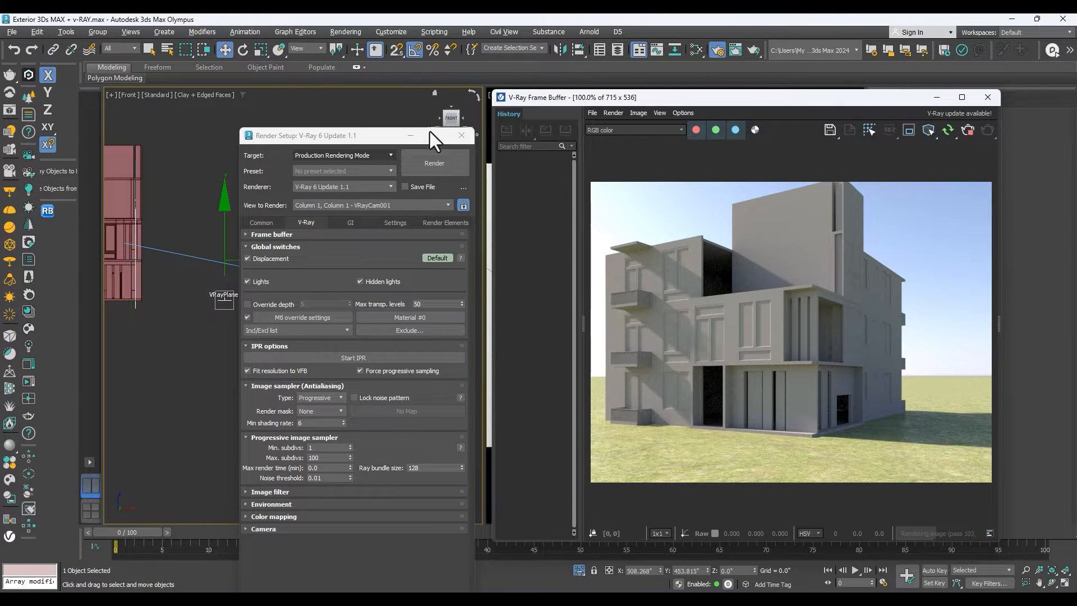
# Close the render setup and turn on Clouds for VRaySun001.
pyautogui.click(461, 135)
pyautogui.moveTo(693, 95); pyautogui.dragTo(499, 93)
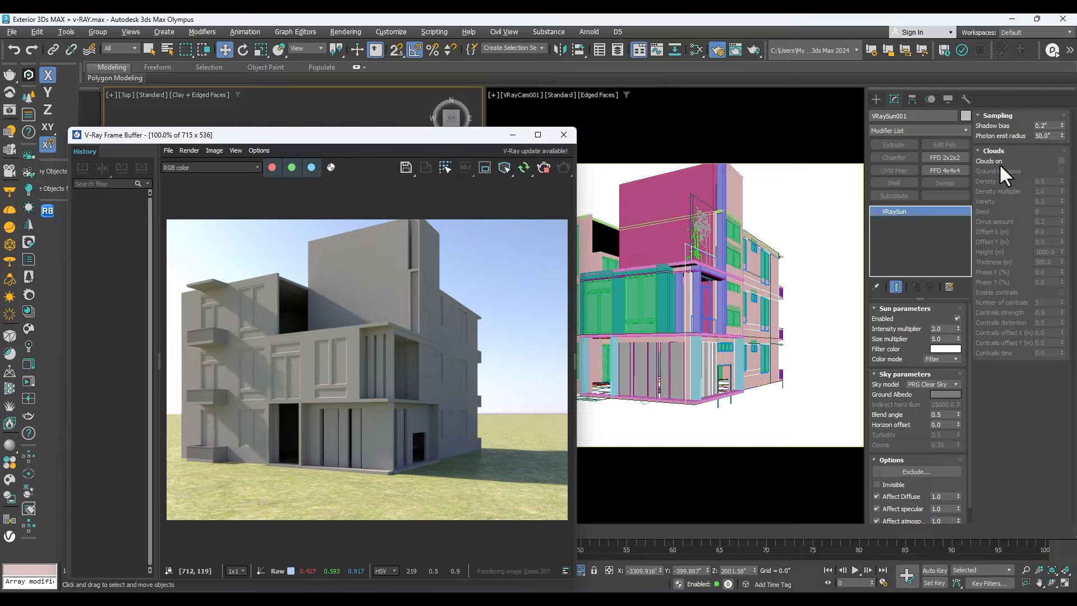
pyautogui.click(1061, 161)
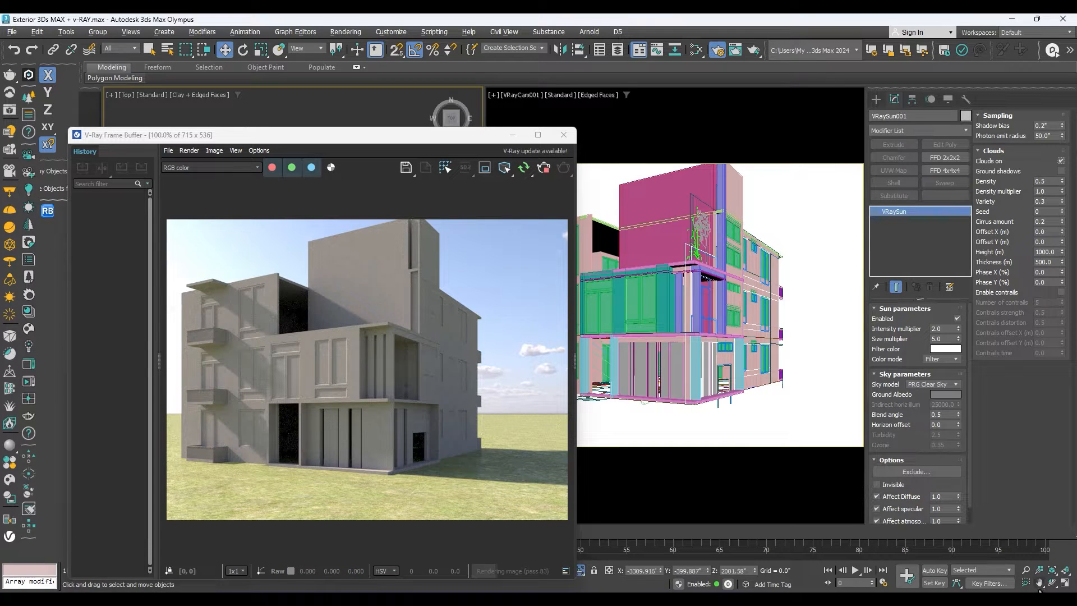
# Dolly VRayCam001 slightly back from the building so more sky and ground surround it.
pyautogui.click(796, 440)
pyautogui.click(1025, 570)
pyautogui.moveTo(784, 377); pyautogui.dragTo(784, 387)
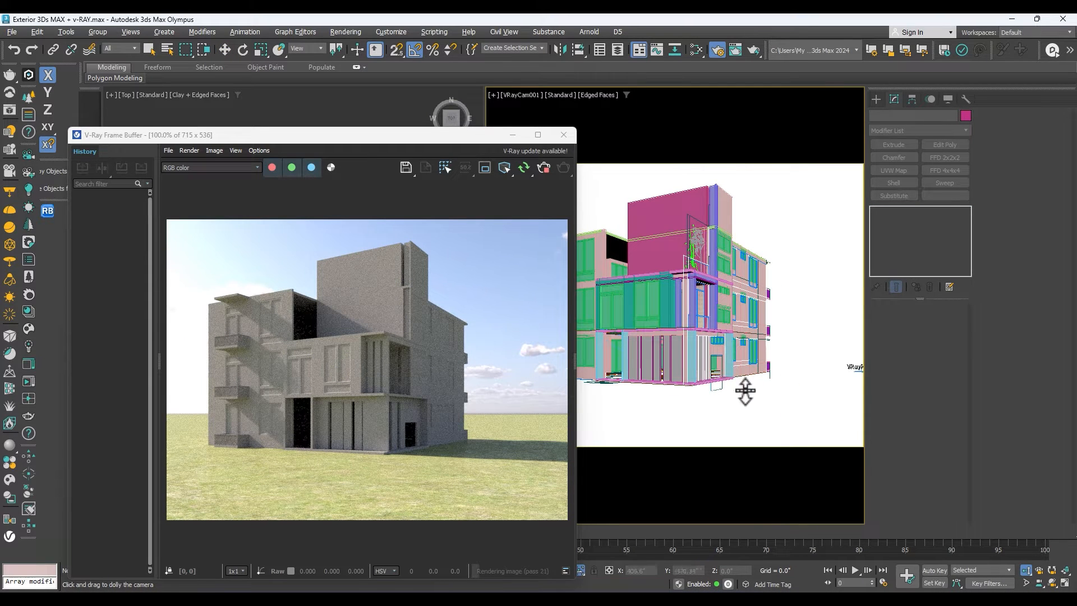
pyautogui.scroll(1, 455, 299)
pyautogui.scroll(-1, 455, 294)
# Uncover the top view, select VRaySun001 and set its cloud Density to 0.2.
pyautogui.moveTo(413, 136); pyautogui.dragTo(547, 149)
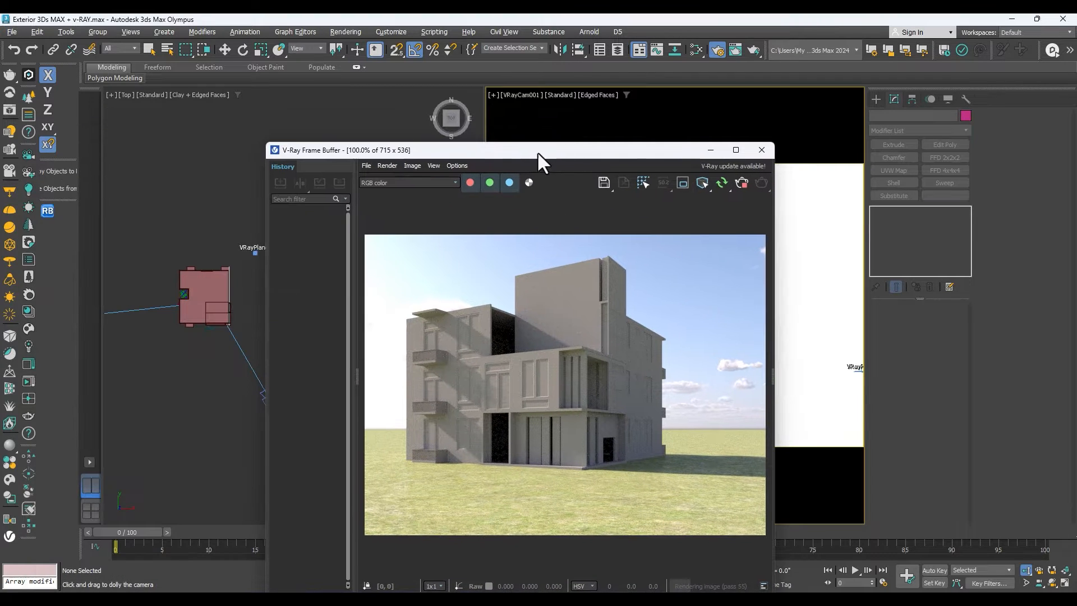
pyautogui.click(148, 309)
pyautogui.press('w')
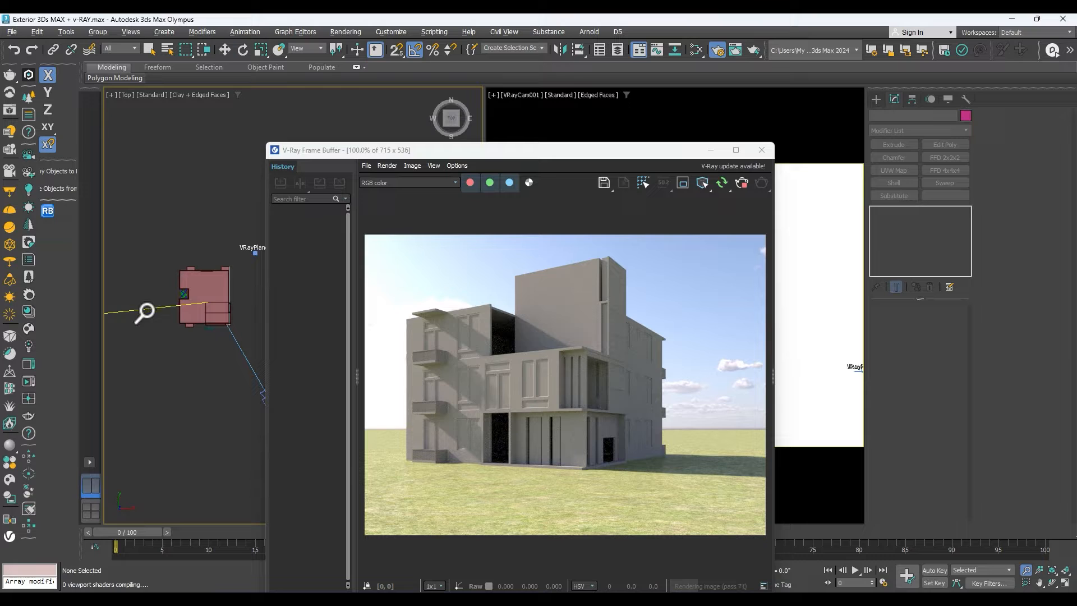
pyautogui.click(142, 309)
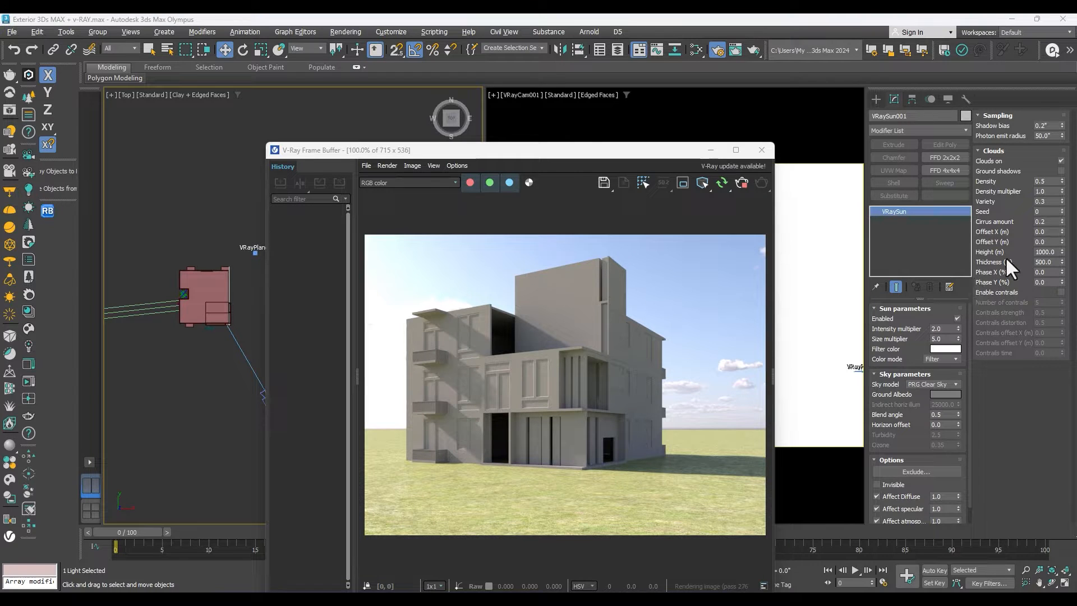
pyautogui.doubleClick(1048, 182)
pyautogui.write('.2')
pyautogui.press('Return')
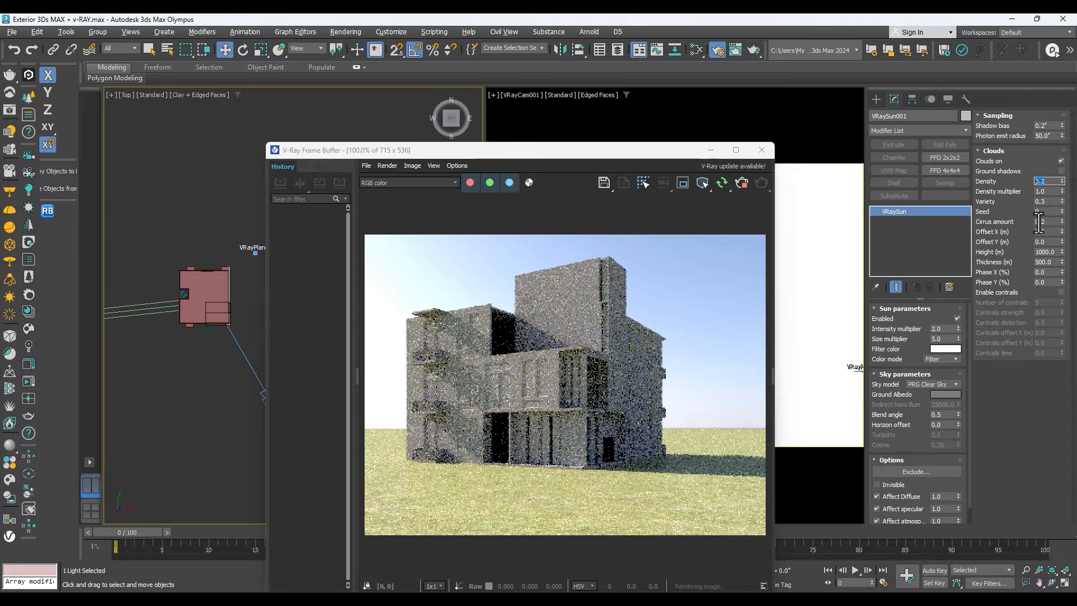
# Set the sun's cloud Variety to 0.9 and its cloud Density to 0.4.
pyautogui.doubleClick(1046, 191)
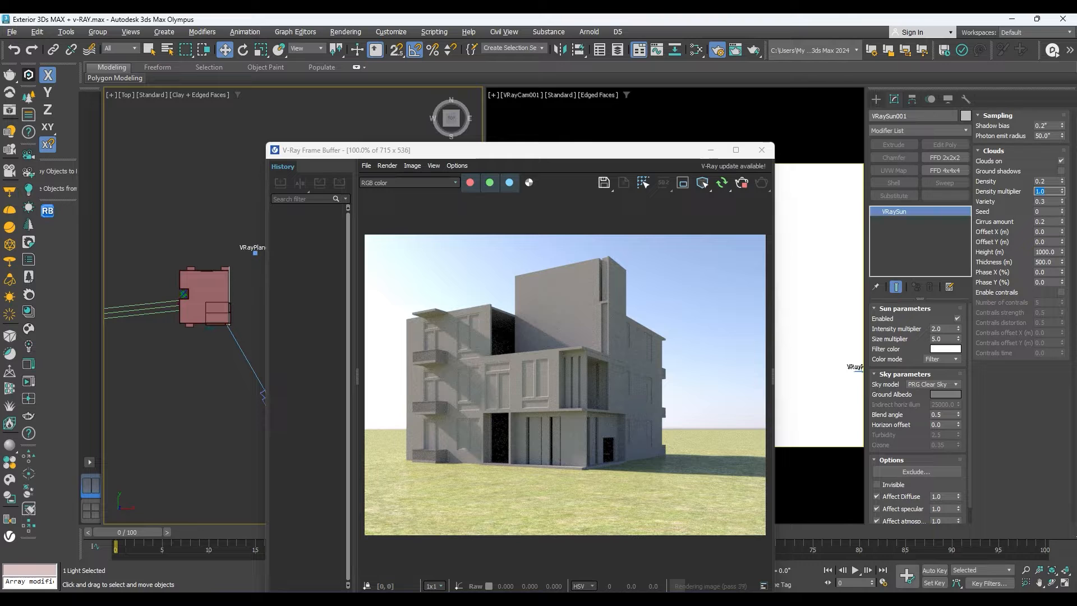
pyautogui.doubleClick(1053, 201)
pyautogui.write('0.9')
pyautogui.press('Return')
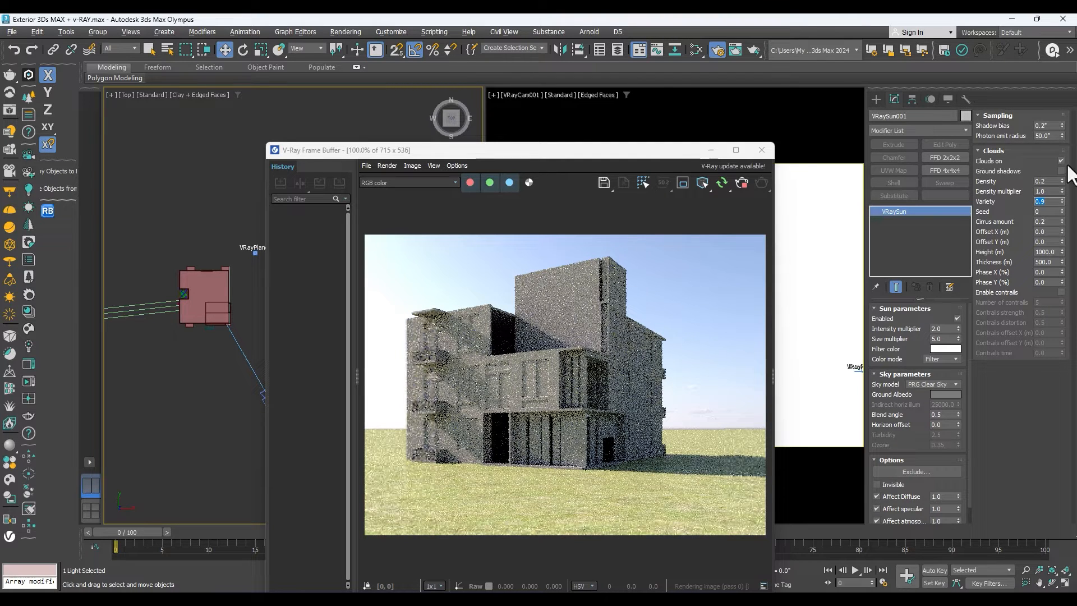
pyautogui.doubleClick(1047, 182)
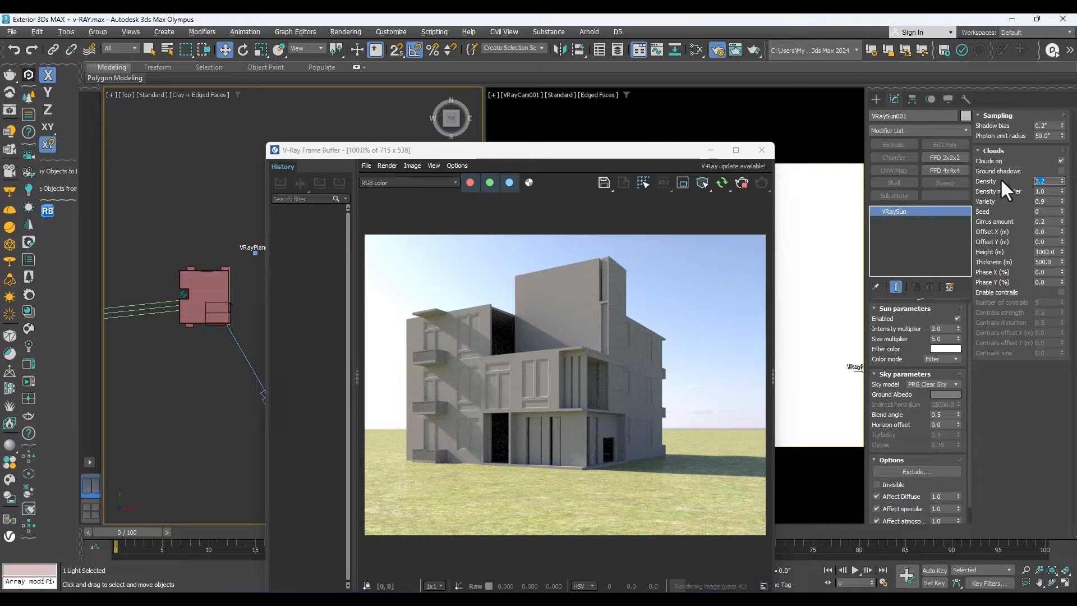
pyautogui.write('.4')
pyautogui.press('Return')
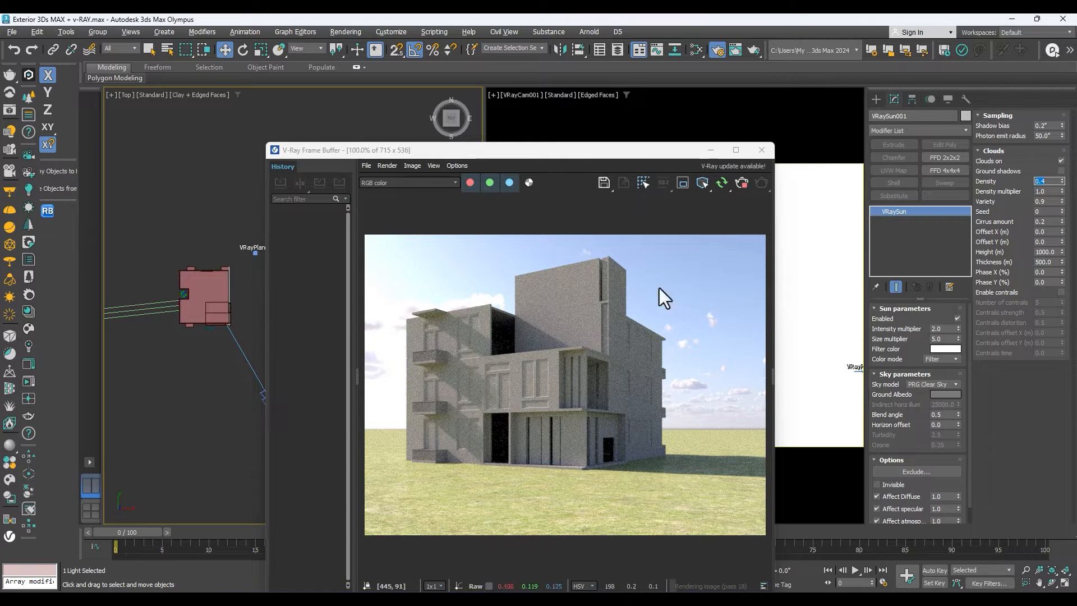
# Try a sun Intensity multiplier of 1 and settle on 1.5.
pyautogui.moveTo(948, 329); pyautogui.dragTo(912, 329)
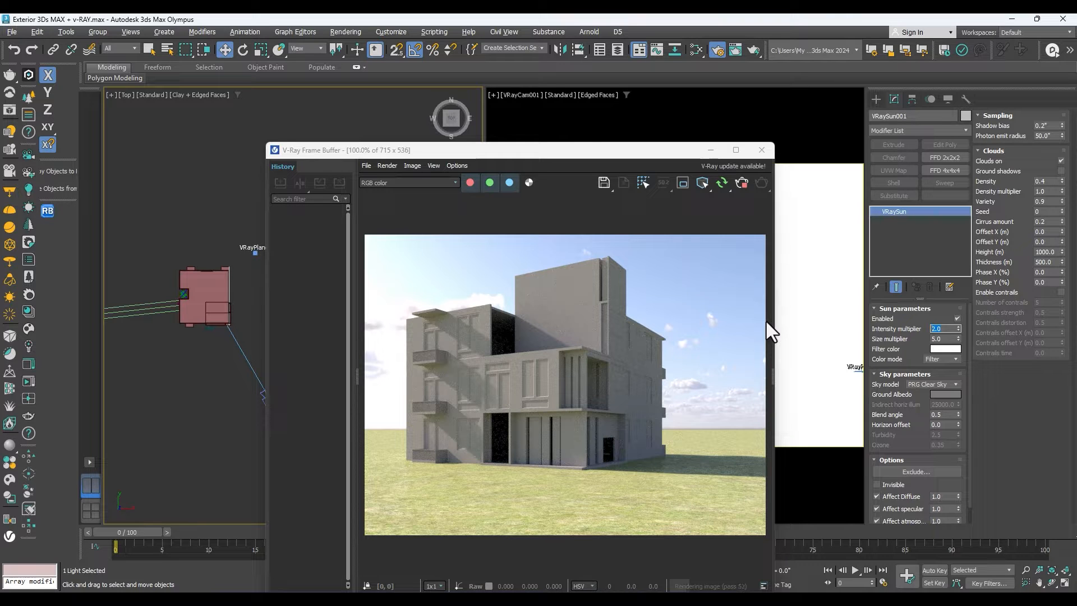
pyautogui.press('Return')
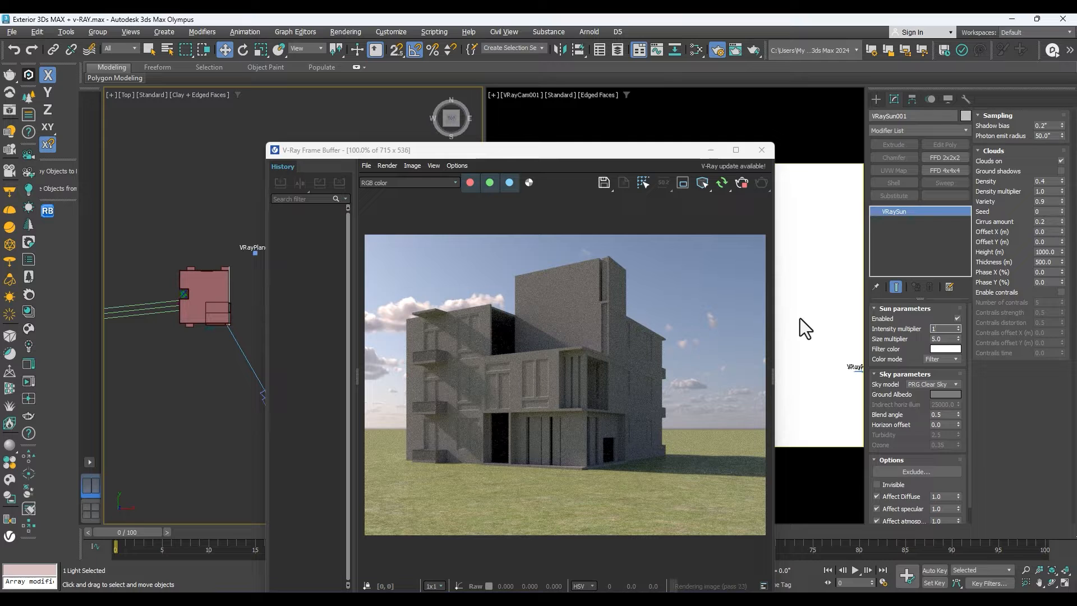
pyautogui.write('1.5')
pyautogui.press('Return')
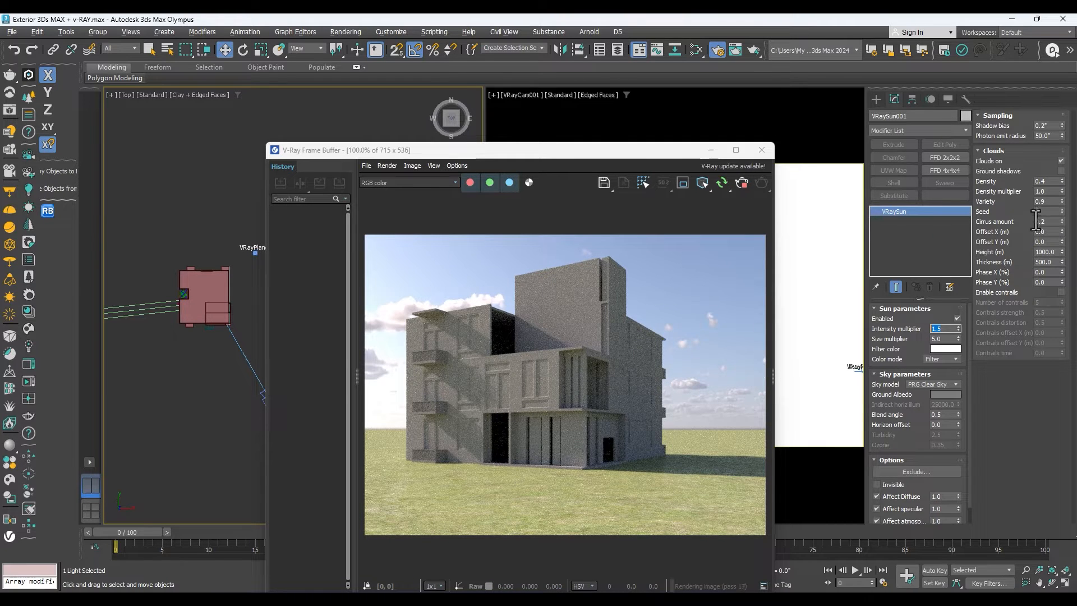
# Set the cloud Seed to 27 and Cirrus amount to 0.37, and move the frame buffer clear of the top view.
pyautogui.moveTo(1063, 212); pyautogui.dragTo(1063, 250)
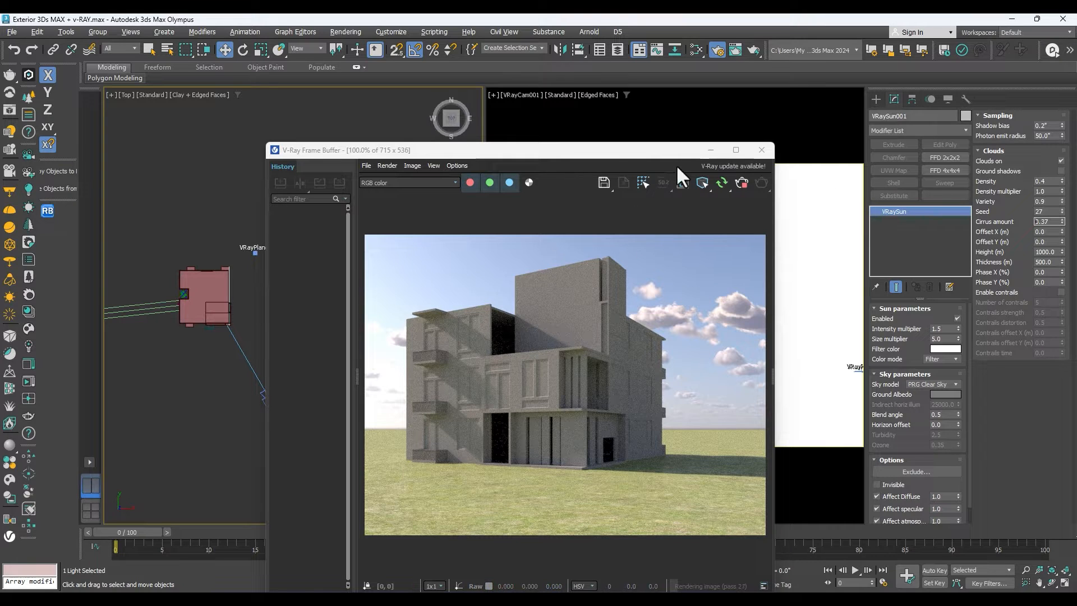
pyautogui.moveTo(627, 153); pyautogui.dragTo(698, 101)
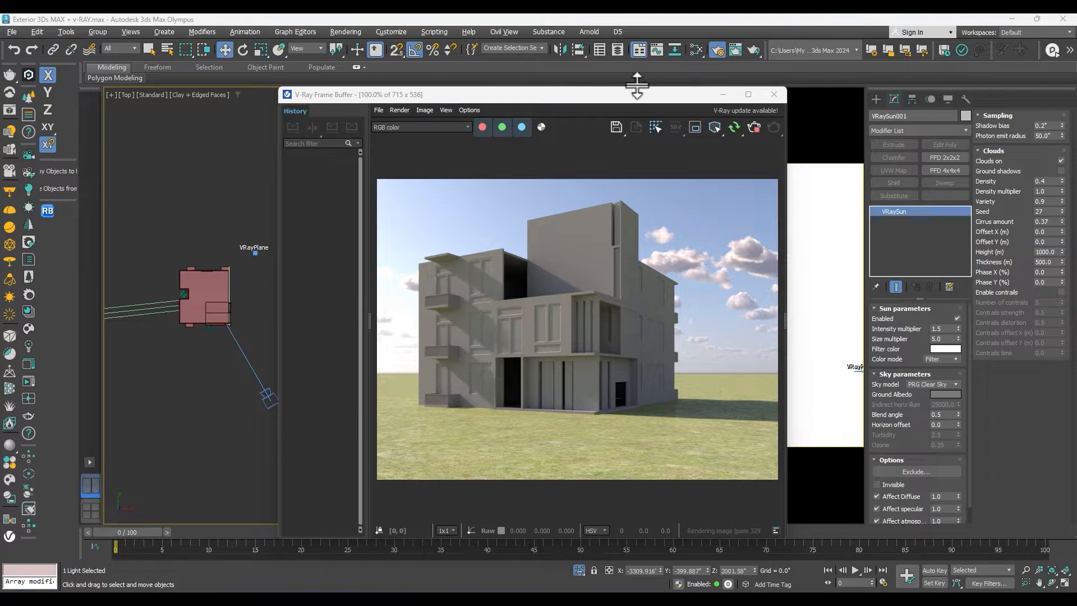
pyautogui.moveTo(637, 85); pyautogui.dragTo(814, 81)
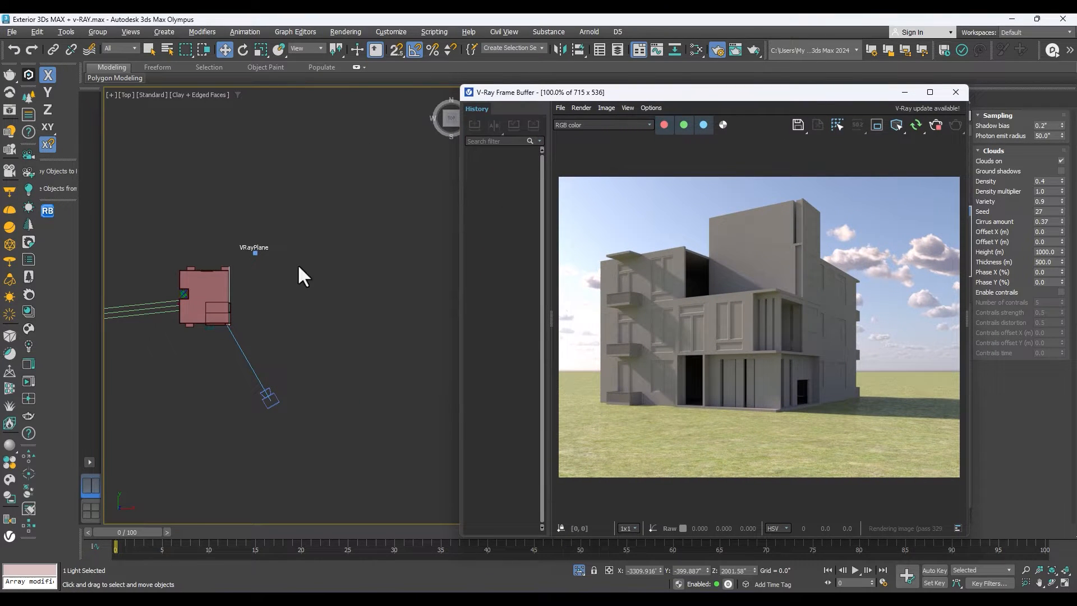
pyautogui.scroll(-2, 299, 267)
pyautogui.moveTo(656, 92); pyautogui.dragTo(659, 100)
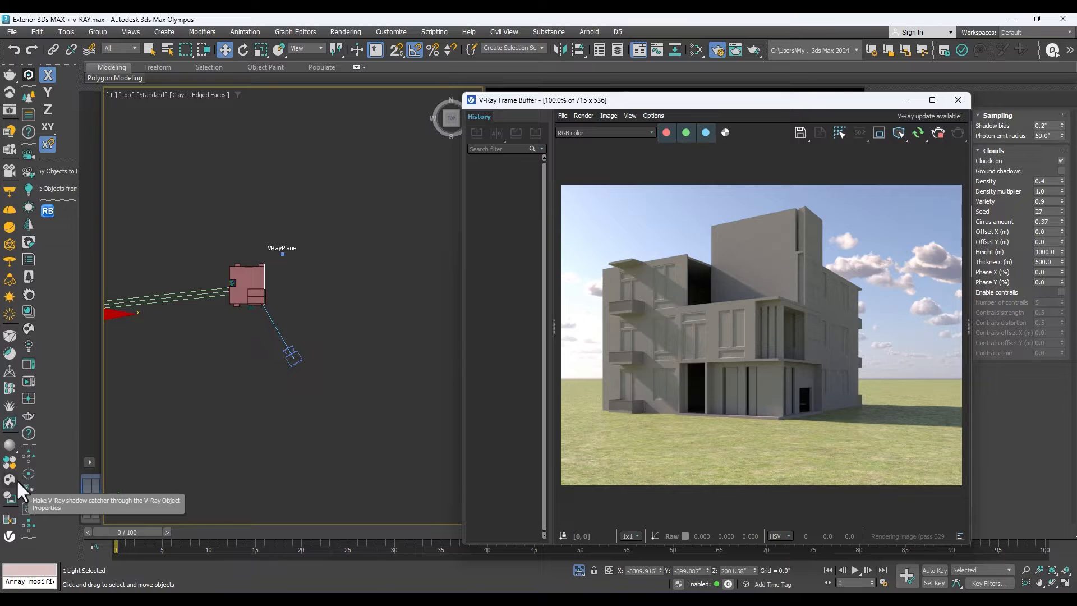
# Try a VRayLight of type Dome beside the building in the top view.
pyautogui.click(9, 226)
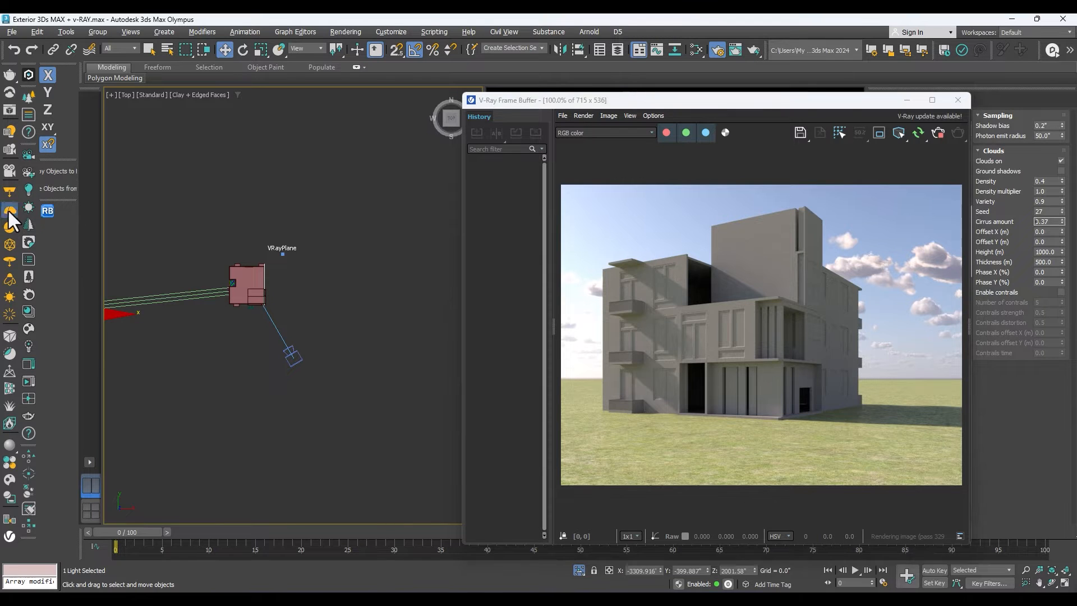
pyautogui.click(336, 279)
pyautogui.moveTo(693, 106); pyautogui.dragTo(599, 171)
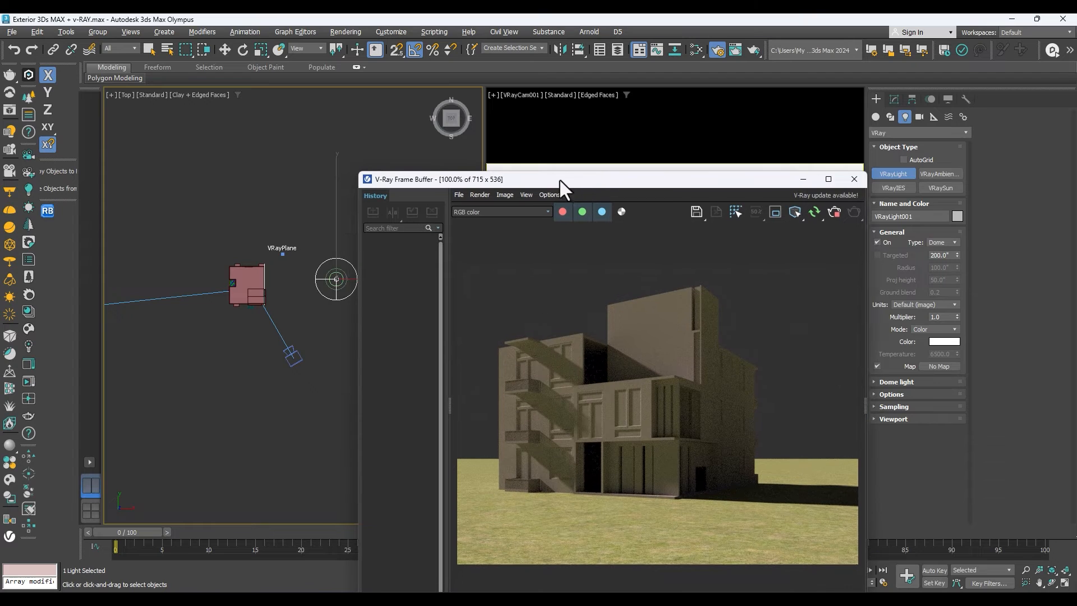
pyautogui.moveTo(646, 178); pyautogui.dragTo(721, 335)
pyautogui.scroll(-4, 337, 279)
pyautogui.scroll(5, 272, 273)
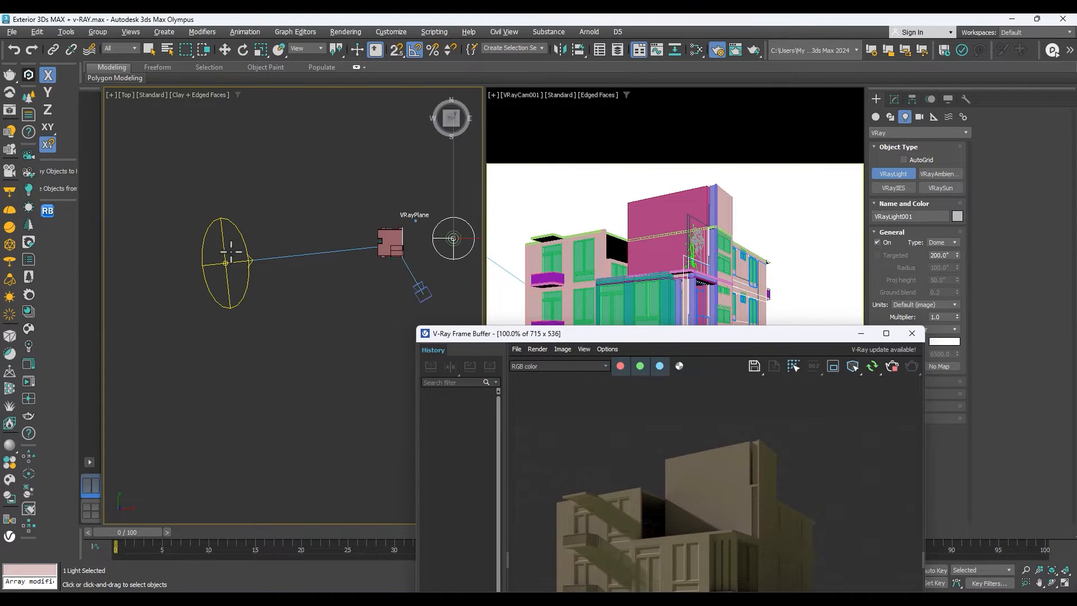
# Remove the trial dome light from the scene and reposition the frame buffer to show the full rendered image.
pyautogui.moveTo(607, 337); pyautogui.dragTo(475, 355)
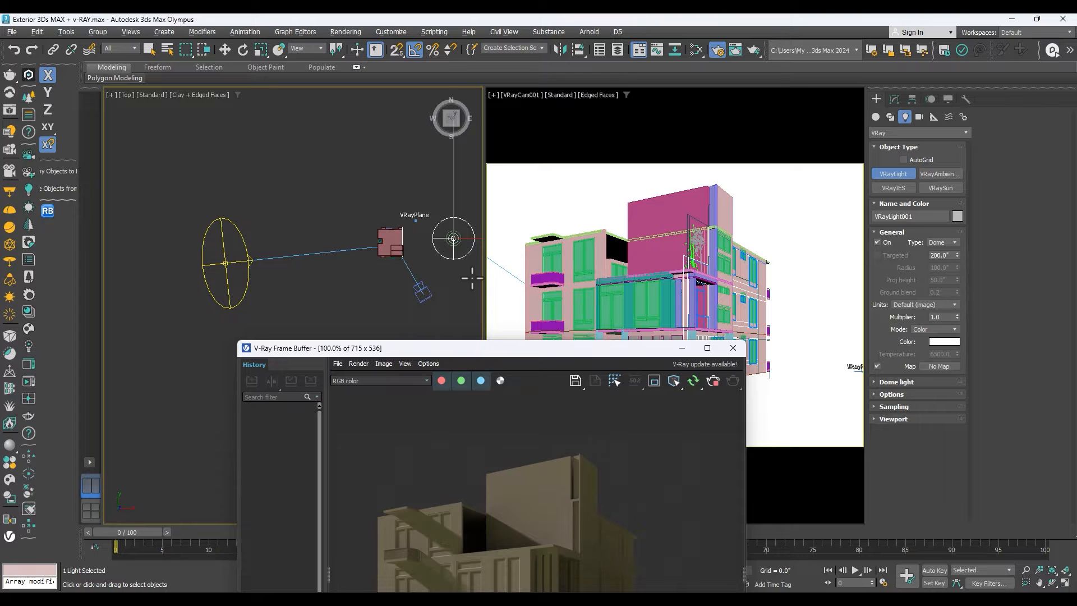
pyautogui.moveTo(474, 348); pyautogui.dragTo(610, 298)
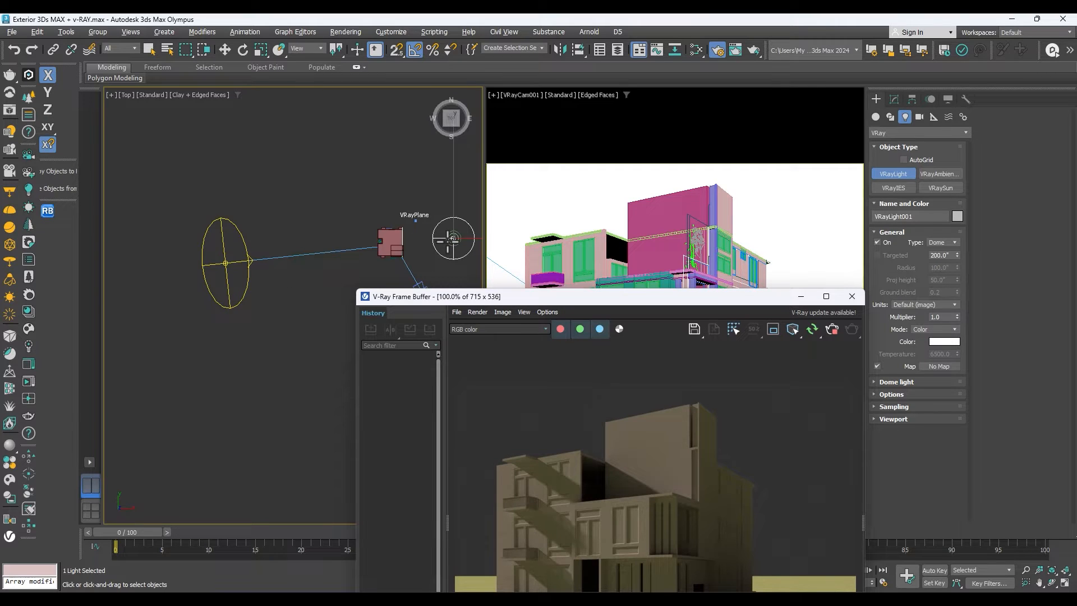
pyautogui.scroll(-2, 432, 233)
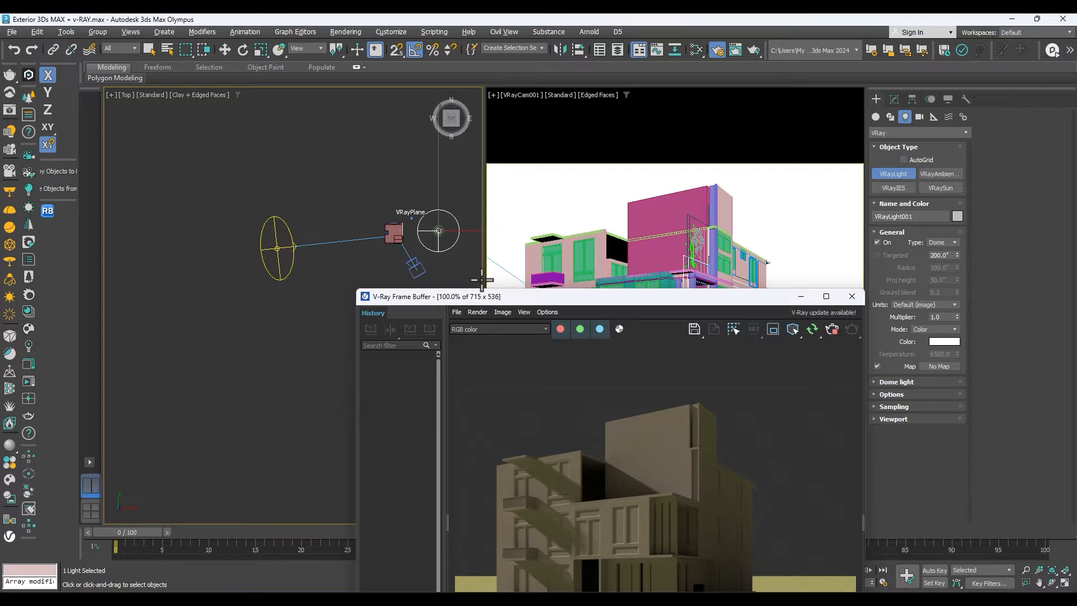
pyautogui.moveTo(480, 296); pyautogui.dragTo(442, 321)
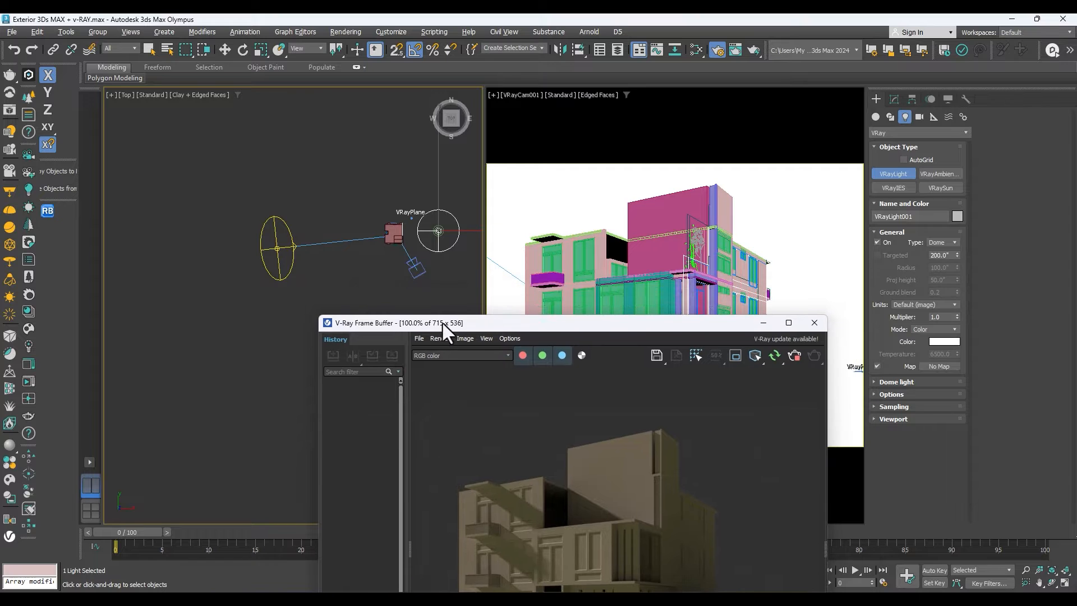
pyautogui.click(439, 231)
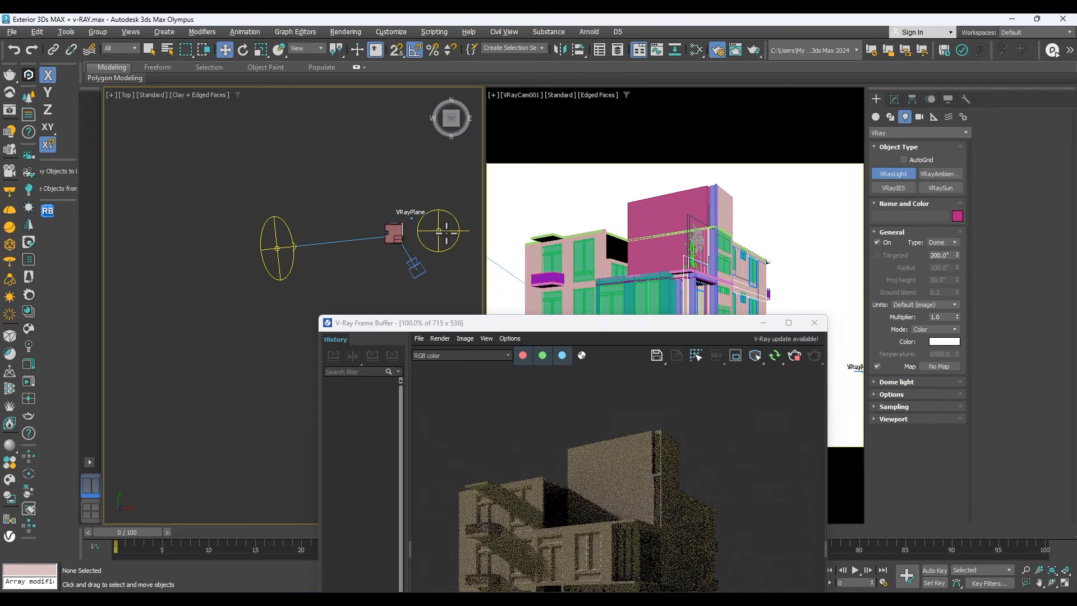
pyautogui.press('w')
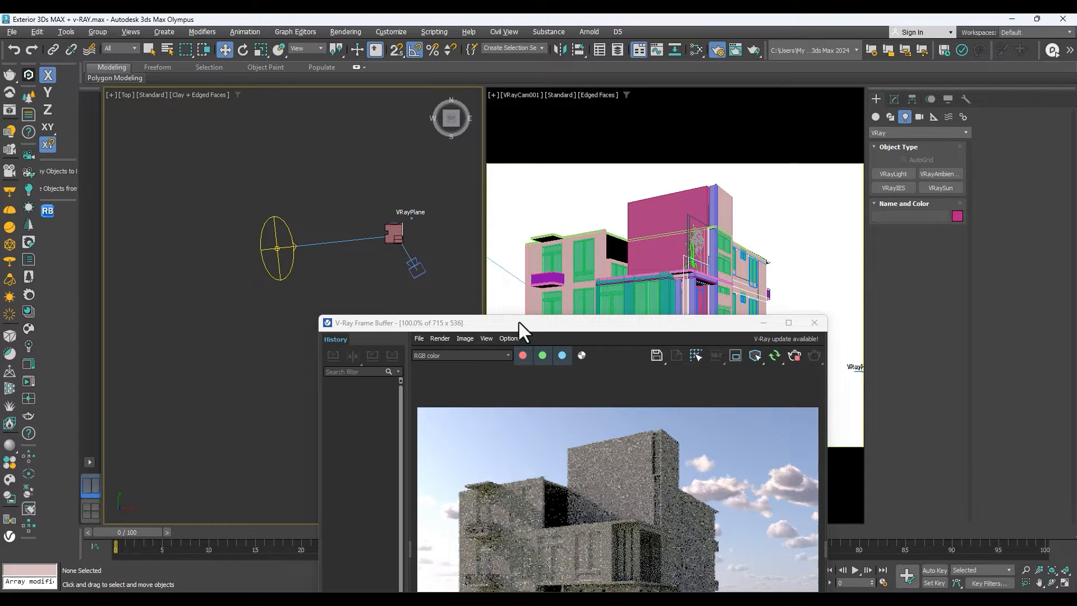
pyautogui.moveTo(519, 322); pyautogui.dragTo(529, 162)
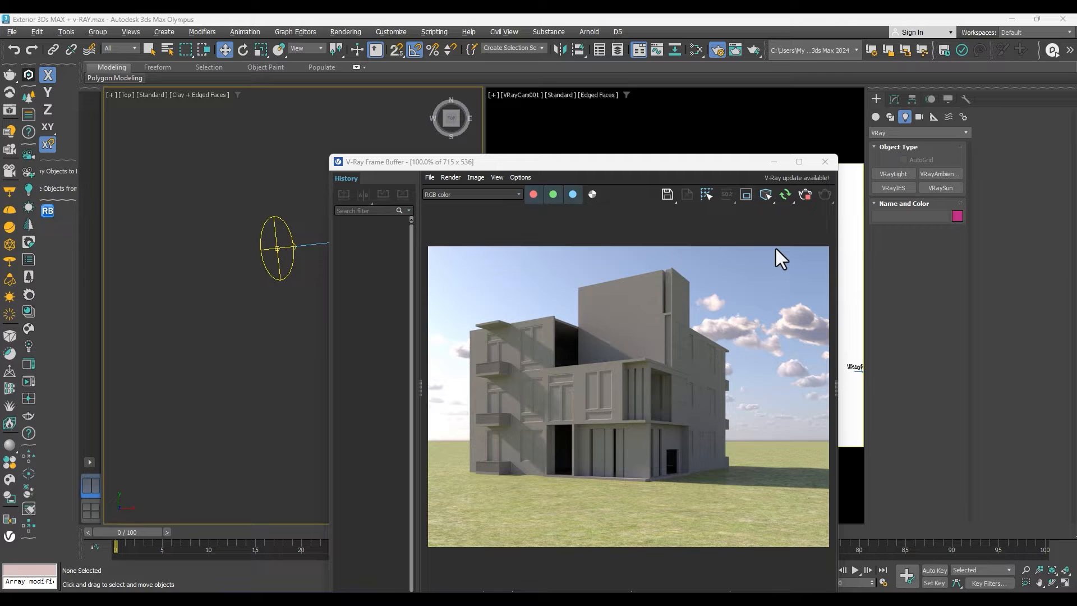
pyautogui.moveTo(615, 160); pyautogui.dragTo(754, 158)
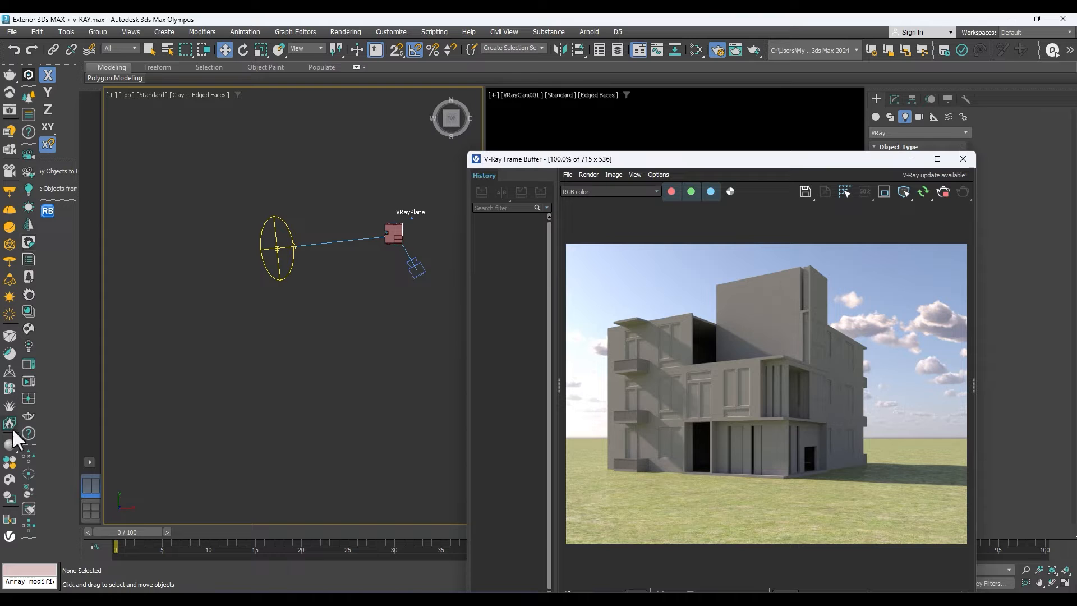
# Open the Chaos Cosmos browser and look through its recently added HDRIs, materials and people.
pyautogui.click(8, 497)
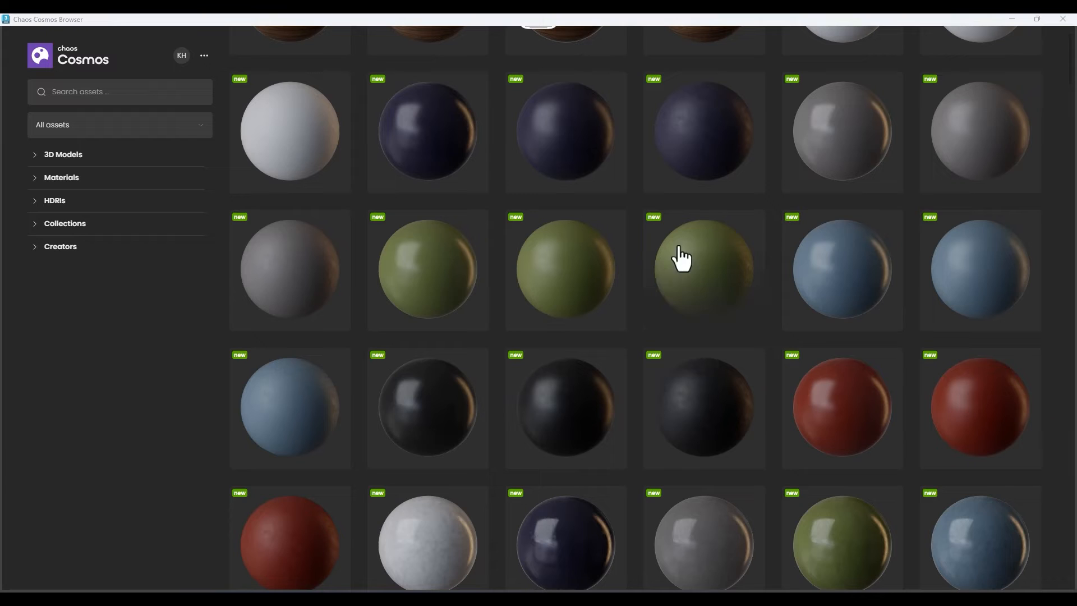
pyautogui.scroll(5, 681, 257)
pyautogui.scroll(10, 720, 247)
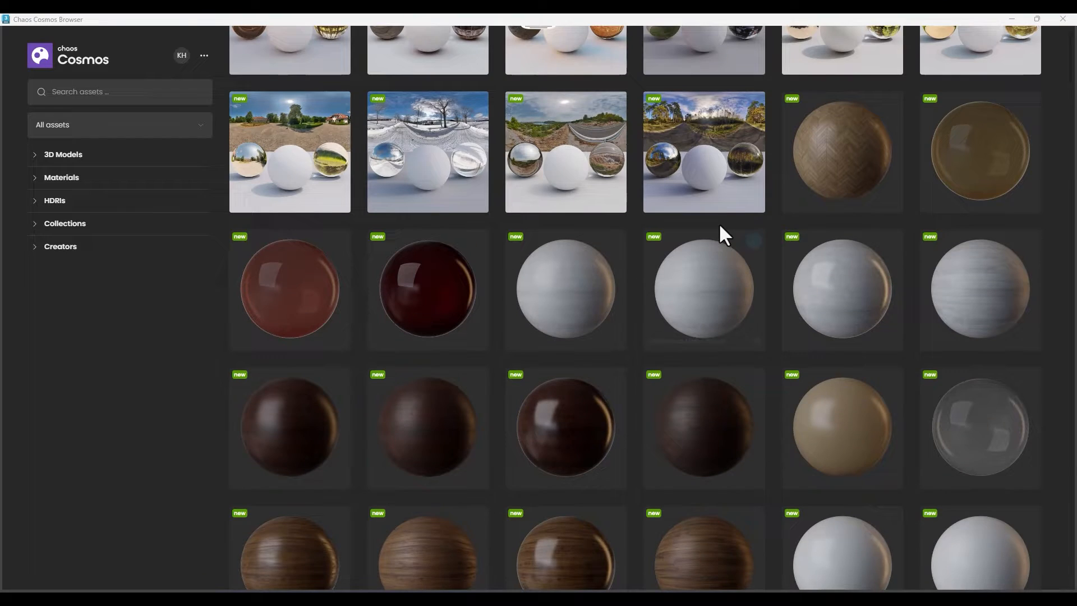
pyautogui.scroll(3, 721, 230)
pyautogui.scroll(-8, 721, 238)
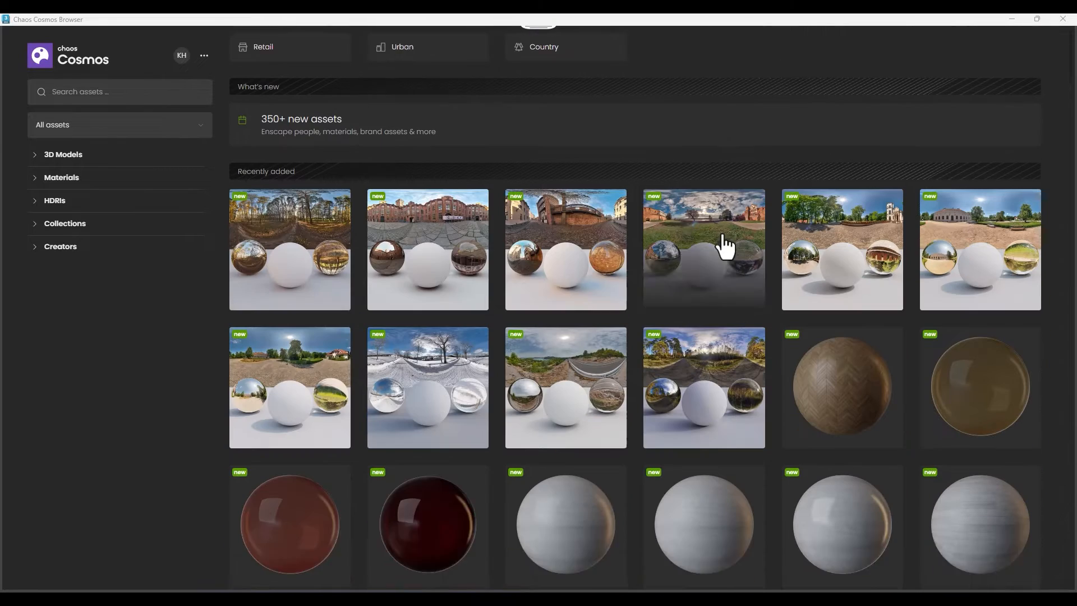
pyautogui.moveTo(312, 264)
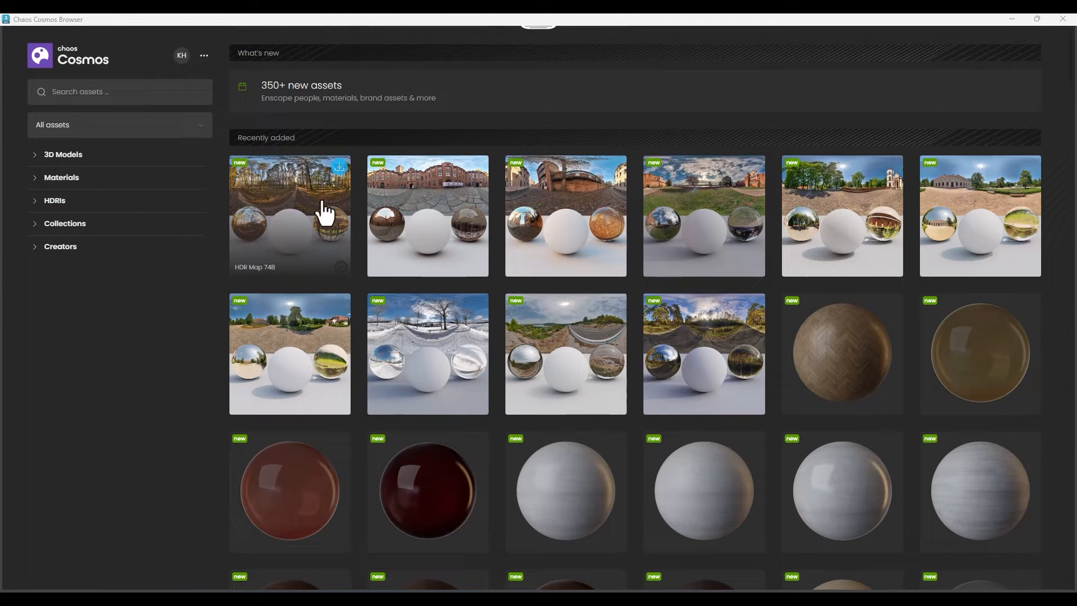
pyautogui.scroll(-1, 864, 205)
pyautogui.scroll(-2, 440, 306)
pyautogui.scroll(-7, 618, 257)
pyautogui.scroll(-3, 617, 249)
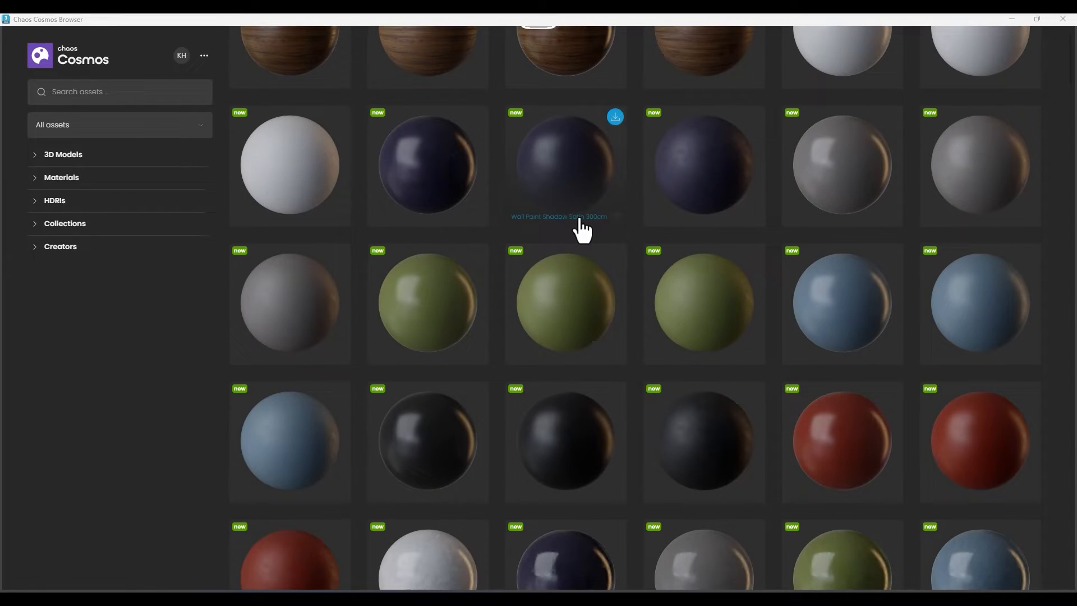
pyautogui.scroll(-8, 579, 228)
pyautogui.scroll(-8, 584, 247)
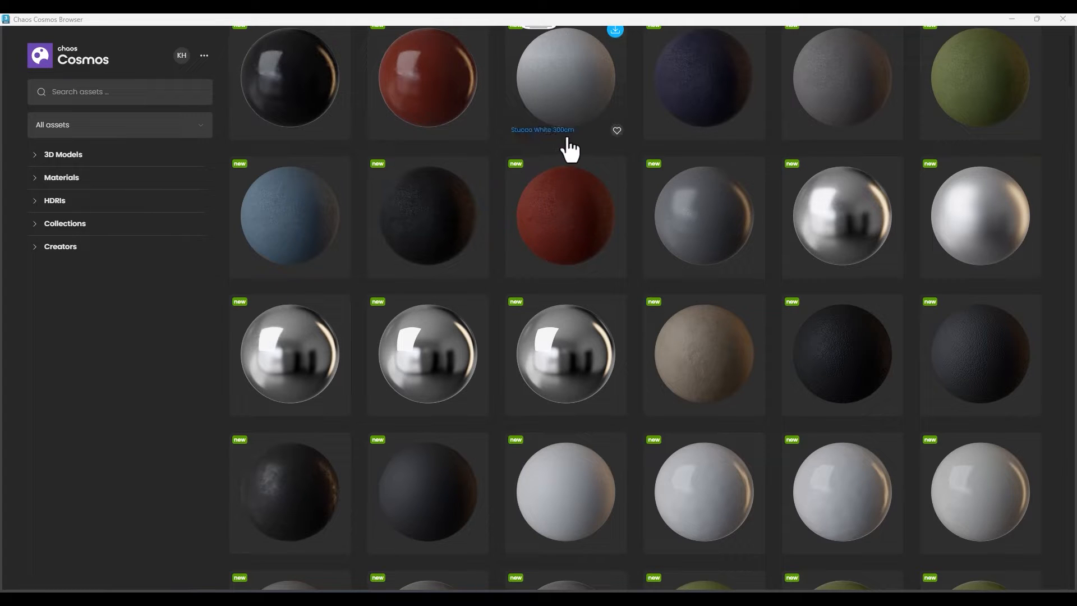
pyautogui.scroll(-15, 705, 281)
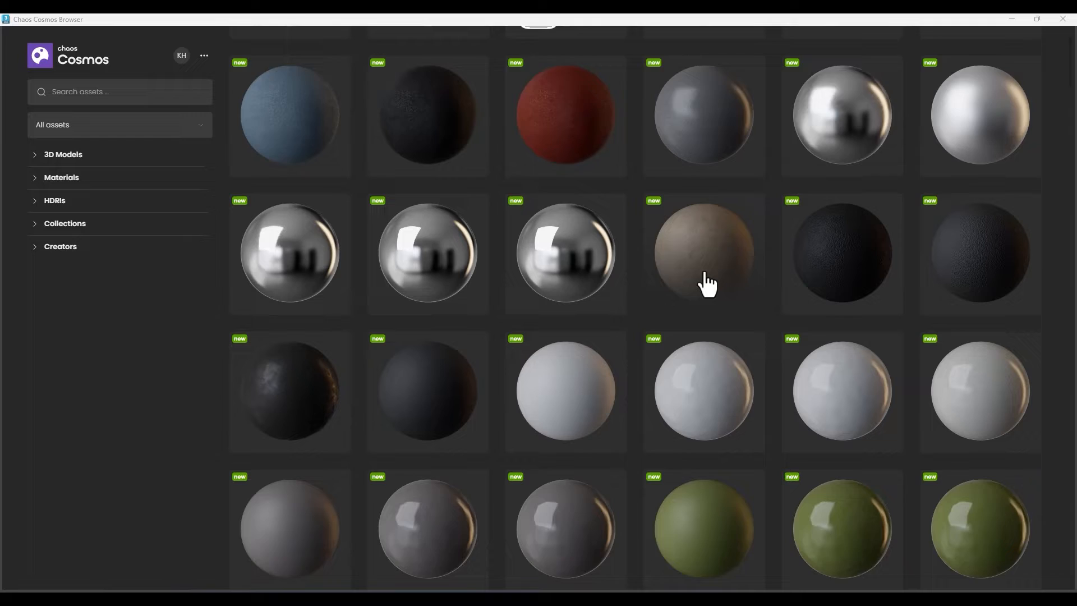
pyautogui.scroll(-5, 686, 334)
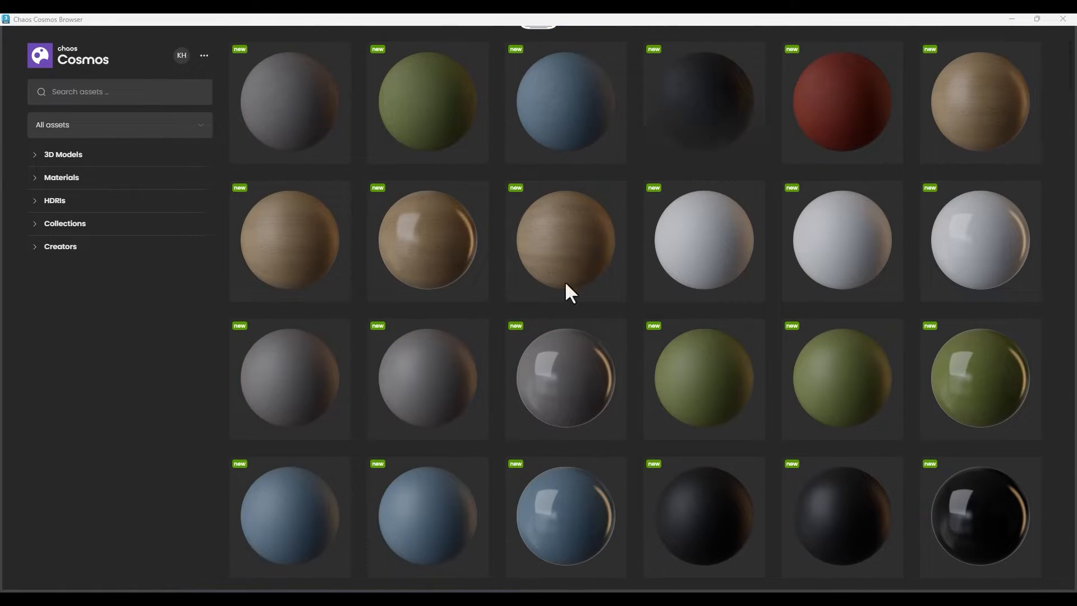
pyautogui.scroll(-20, 662, 197)
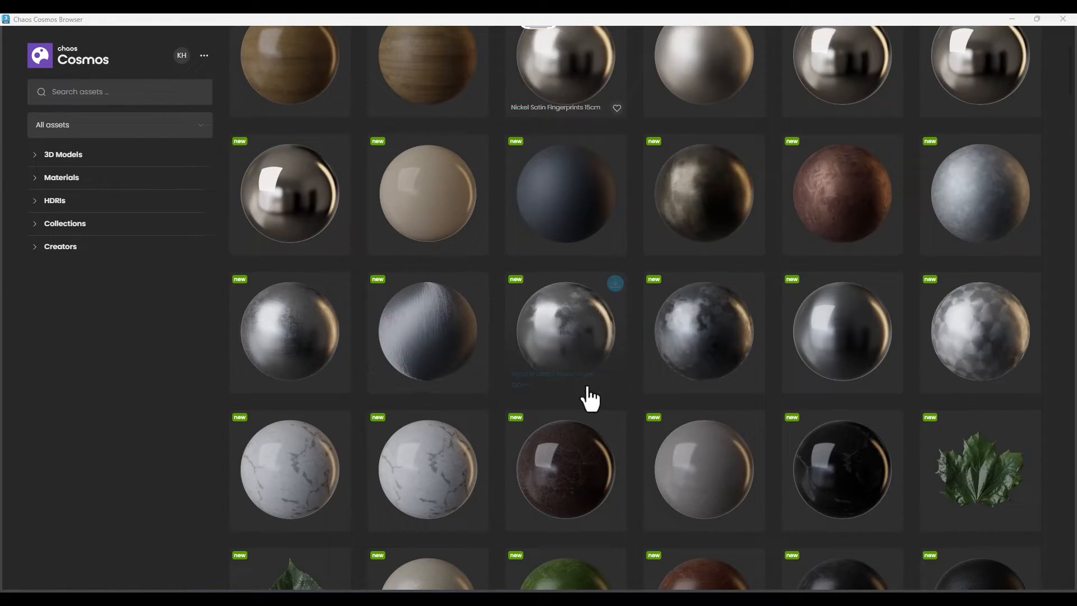
pyautogui.scroll(-18, 596, 397)
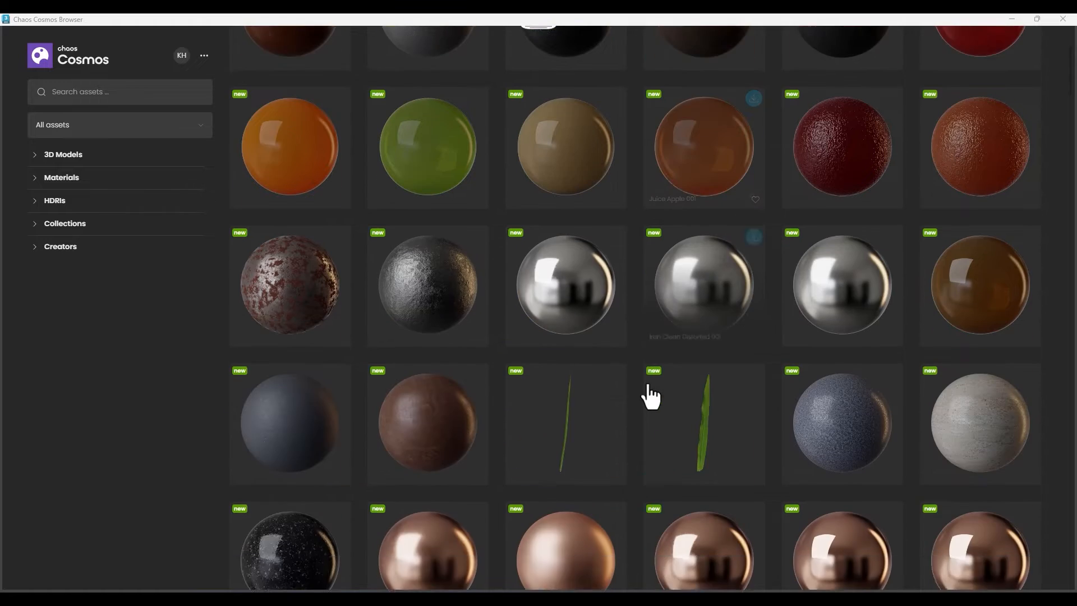
pyautogui.scroll(-20, 651, 397)
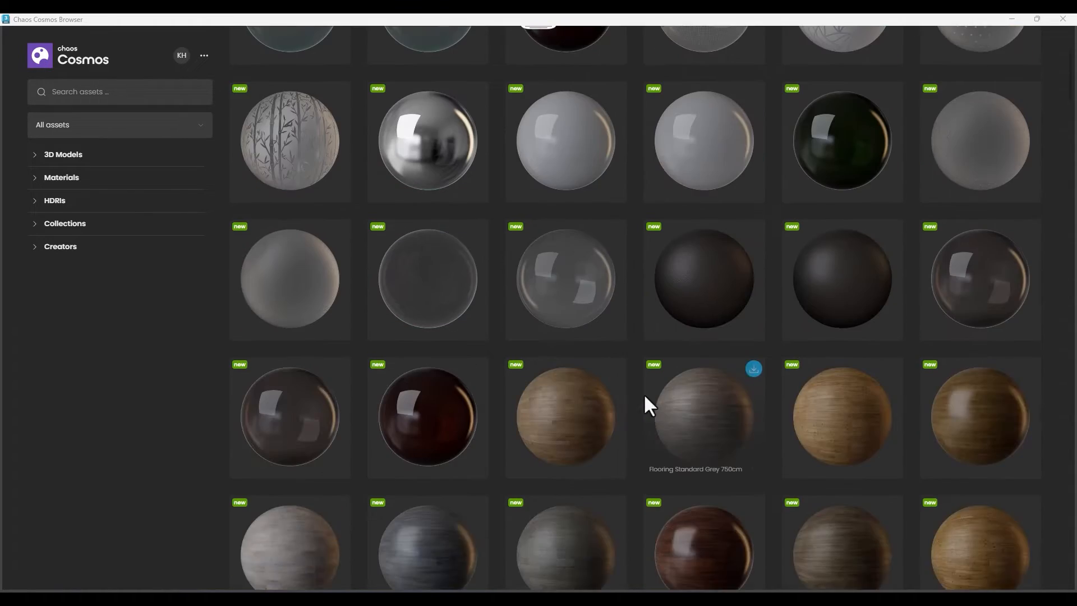
pyautogui.scroll(-12, 642, 395)
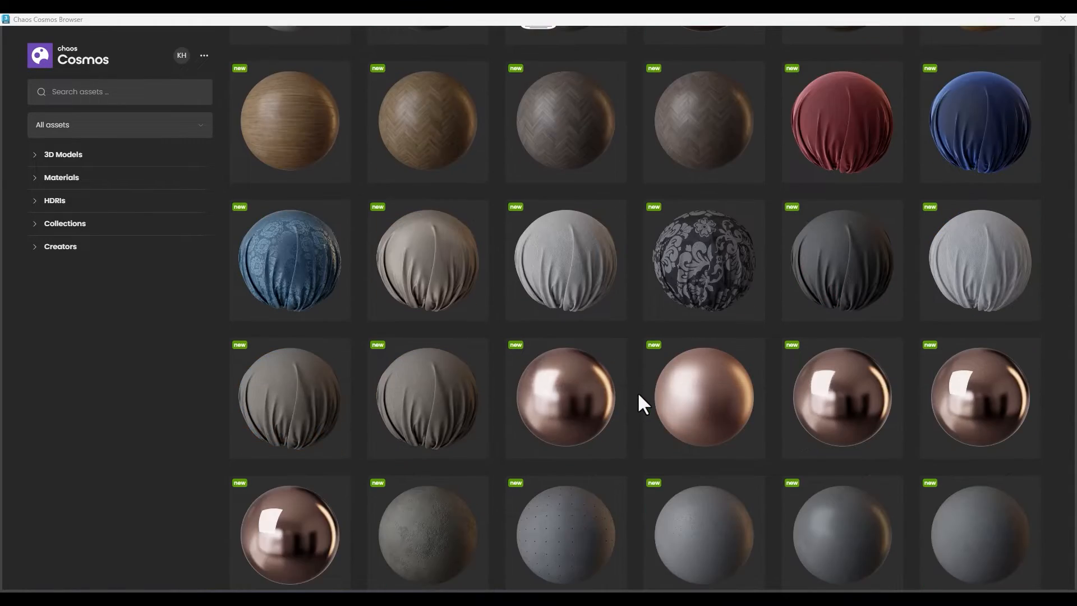
pyautogui.scroll(-16, 638, 393)
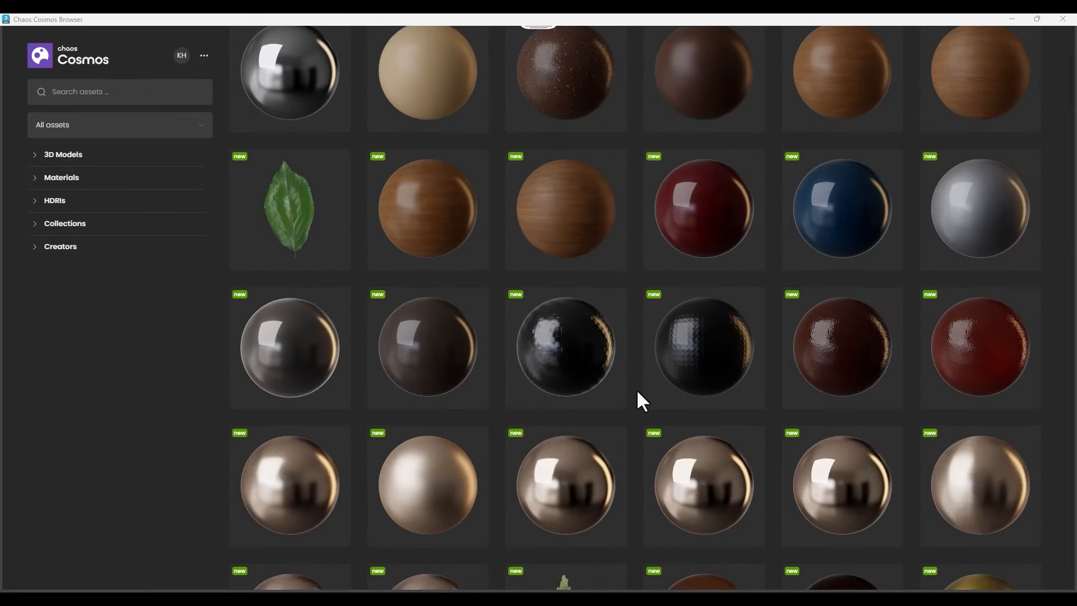
pyautogui.scroll(-18, 638, 391)
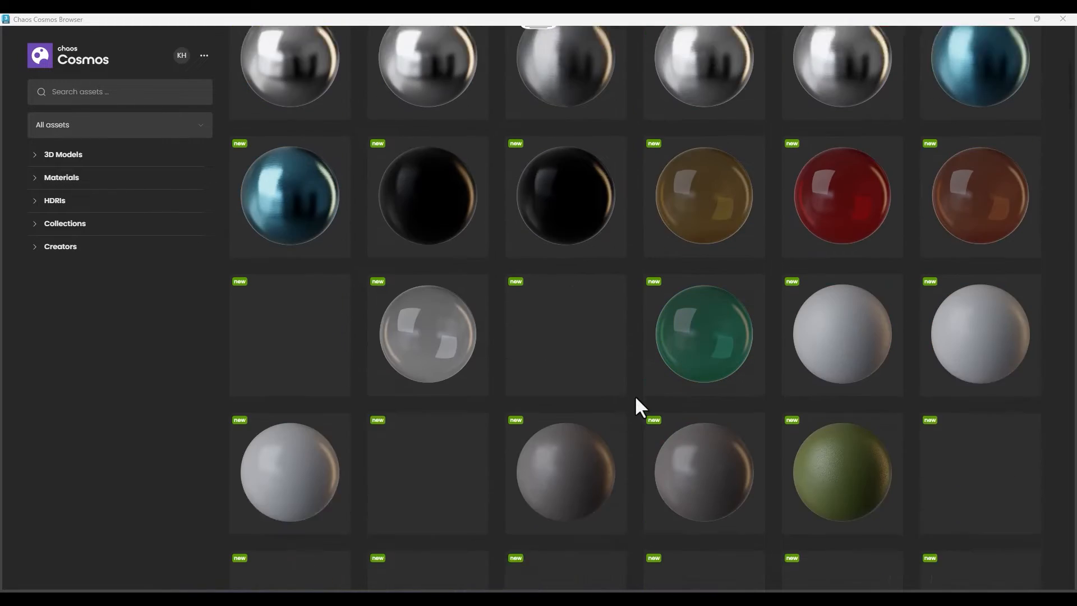
pyautogui.scroll(-15, 636, 398)
pyautogui.scroll(6, 633, 394)
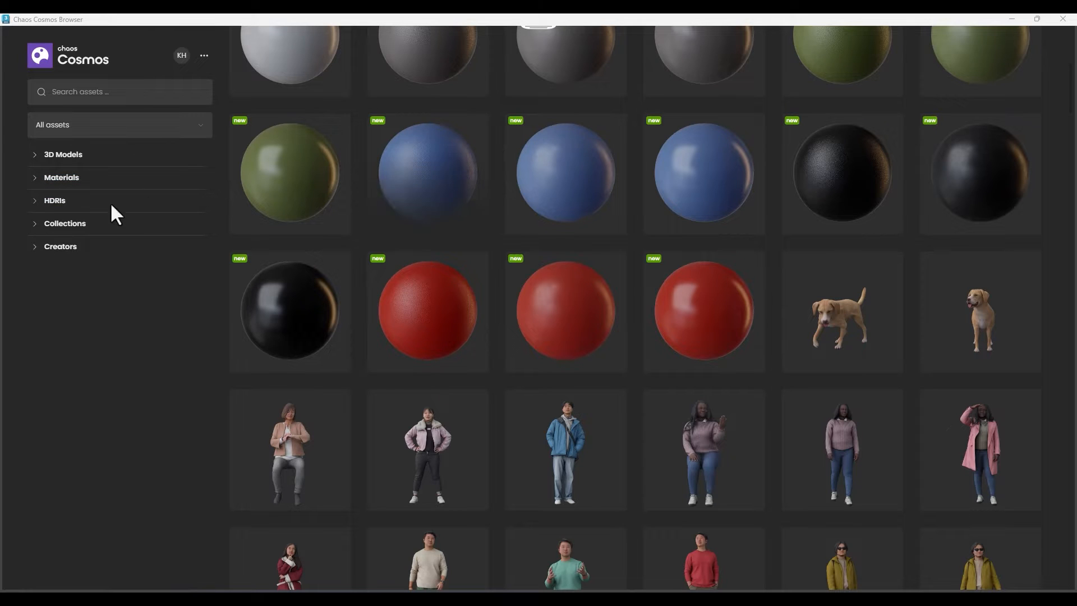
# Browse the Materials category and the Vegetation category of the 3D models in Chaos Cosmos.
pyautogui.click(56, 179)
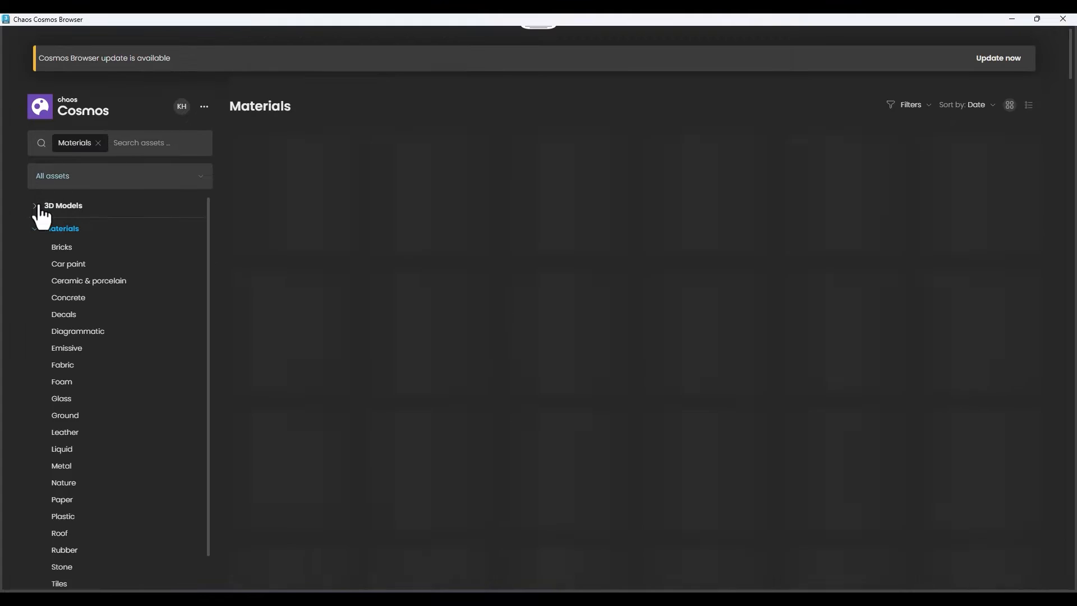
pyautogui.click(37, 206)
pyautogui.scroll(-1, 54, 244)
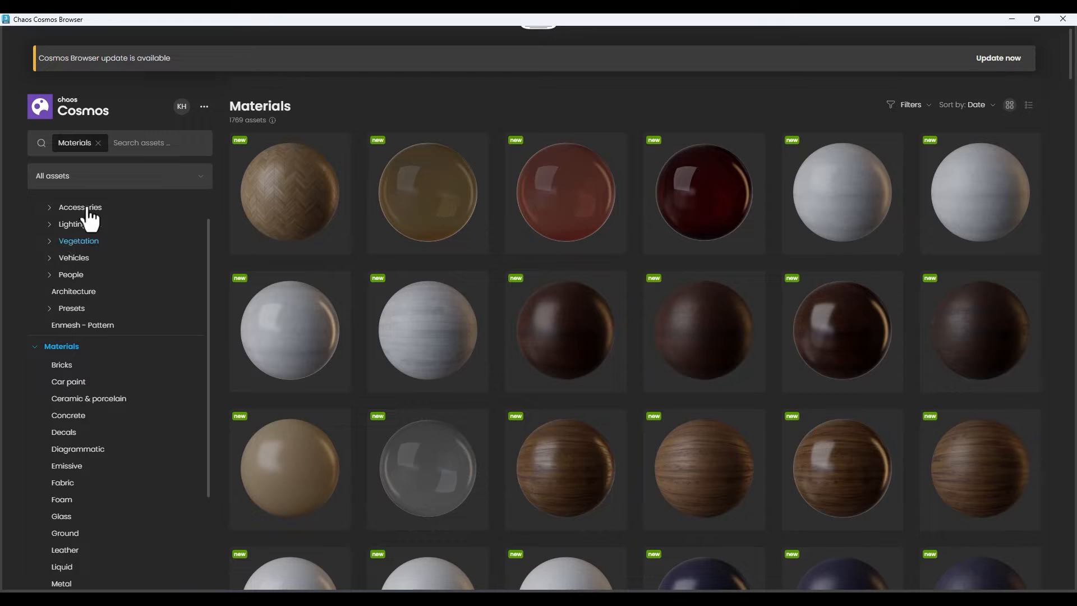
pyautogui.click(74, 242)
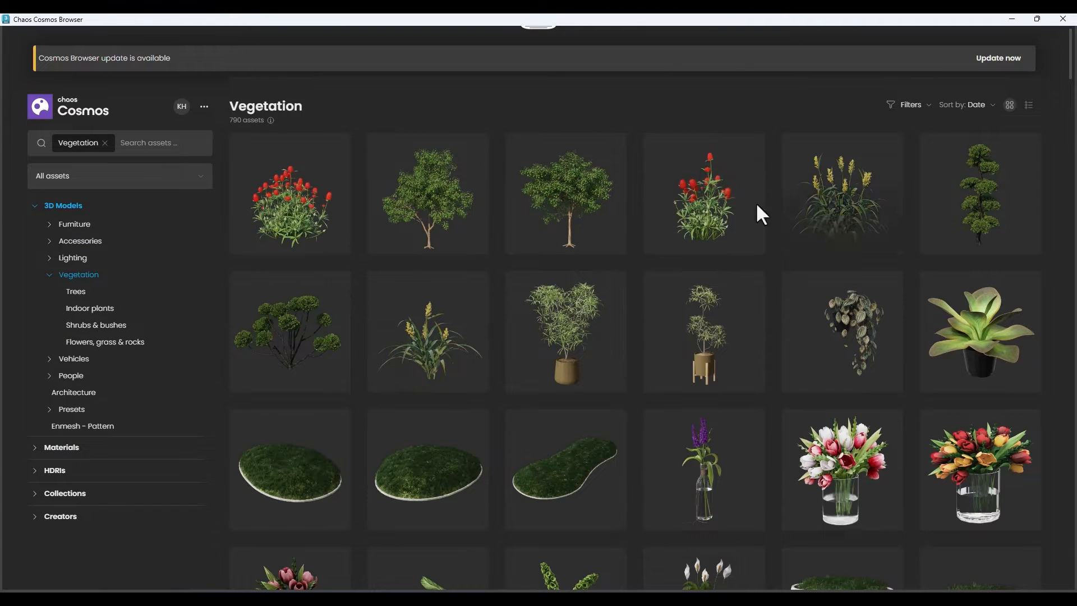
pyautogui.scroll(-7, 560, 247)
pyautogui.scroll(-4, 266, 281)
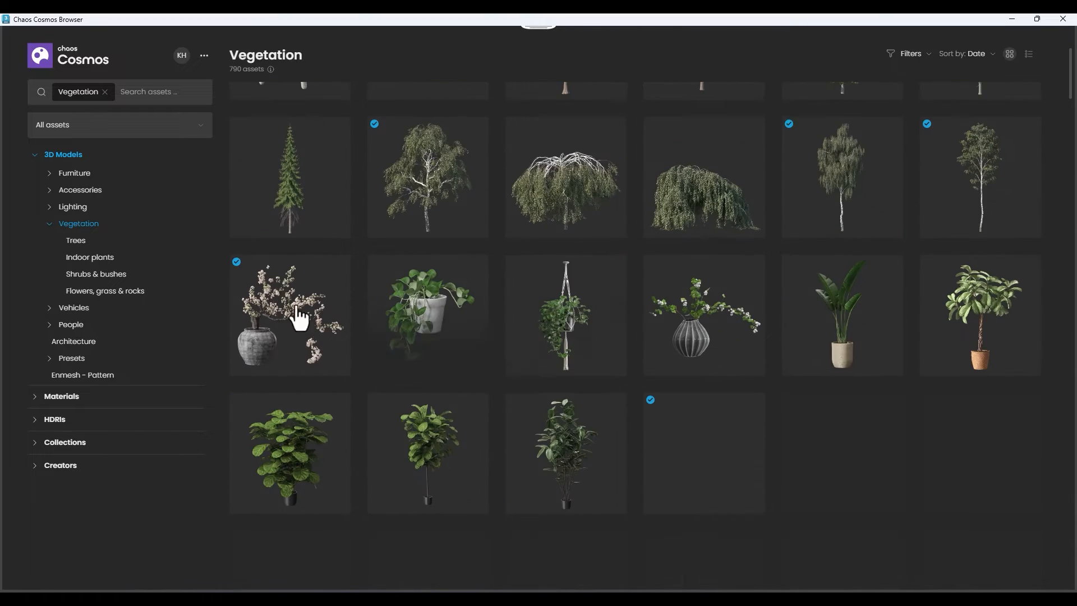
# Look through Indoor plants, Shrubs & bushes, Flowers, grass & rocks, and the Presets category of the 3D models.
pyautogui.click(105, 259)
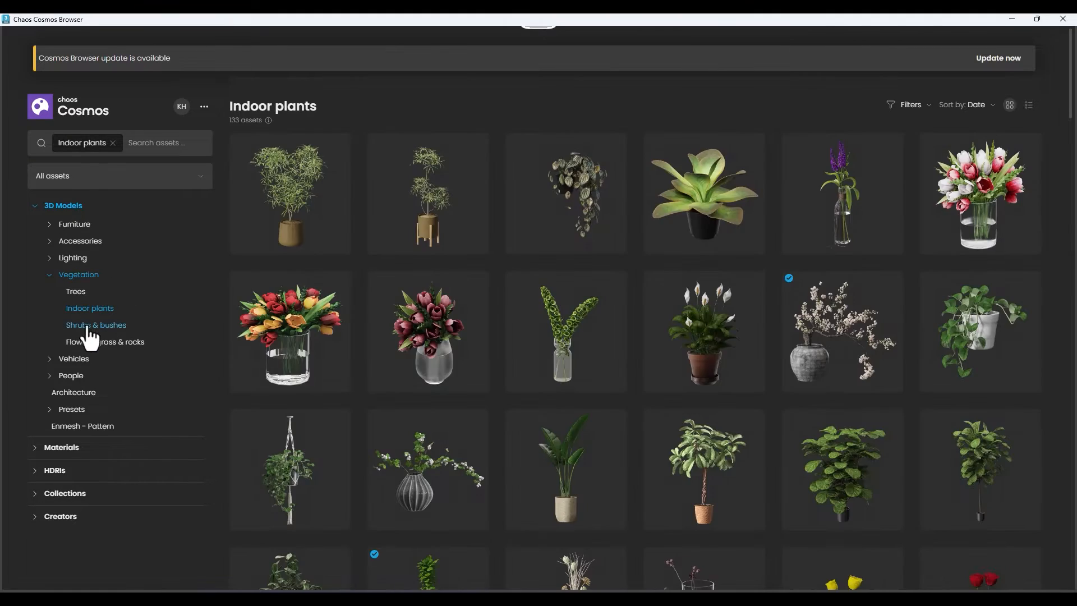
pyautogui.click(96, 326)
pyautogui.click(98, 343)
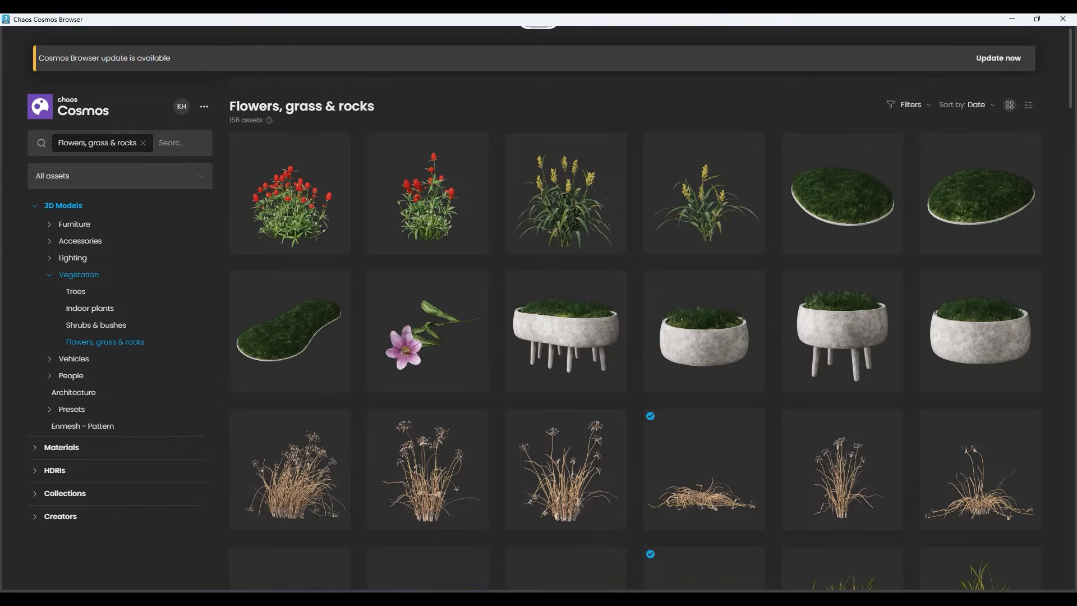
pyautogui.click(71, 409)
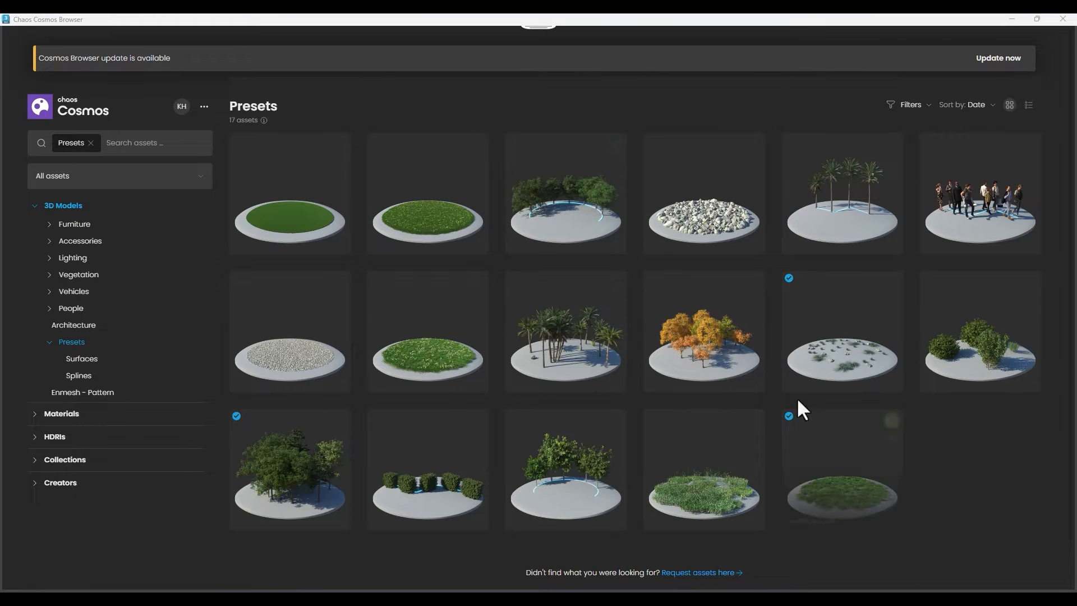
pyautogui.scroll(-1, 531, 348)
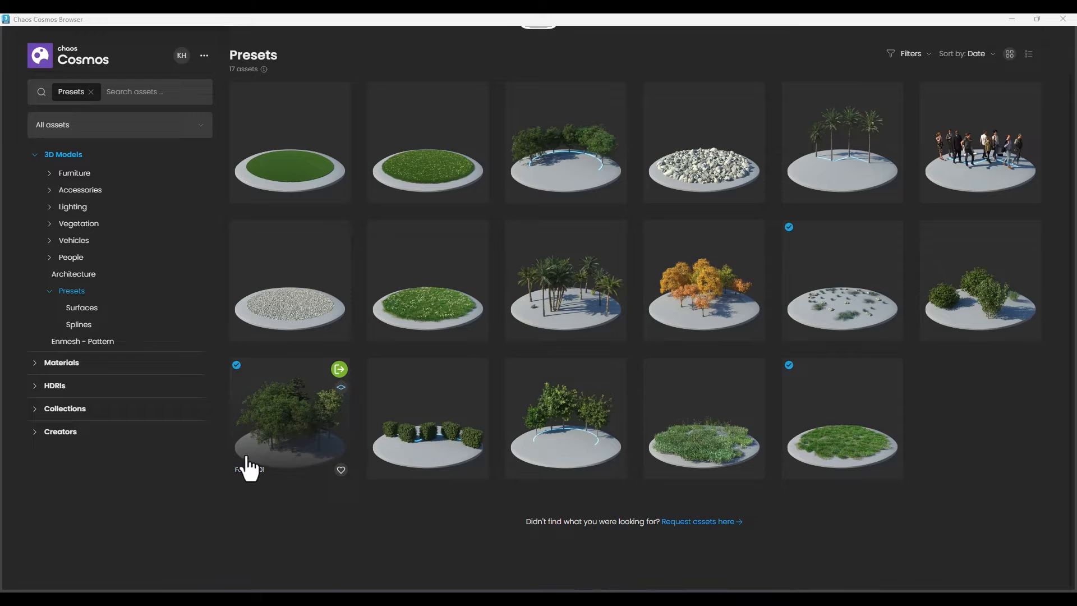
# Restore the Cosmos browser to a small floating window beside the top view and move the frame buffer clear of the object creation controls.
pyautogui.click(1029, 18)
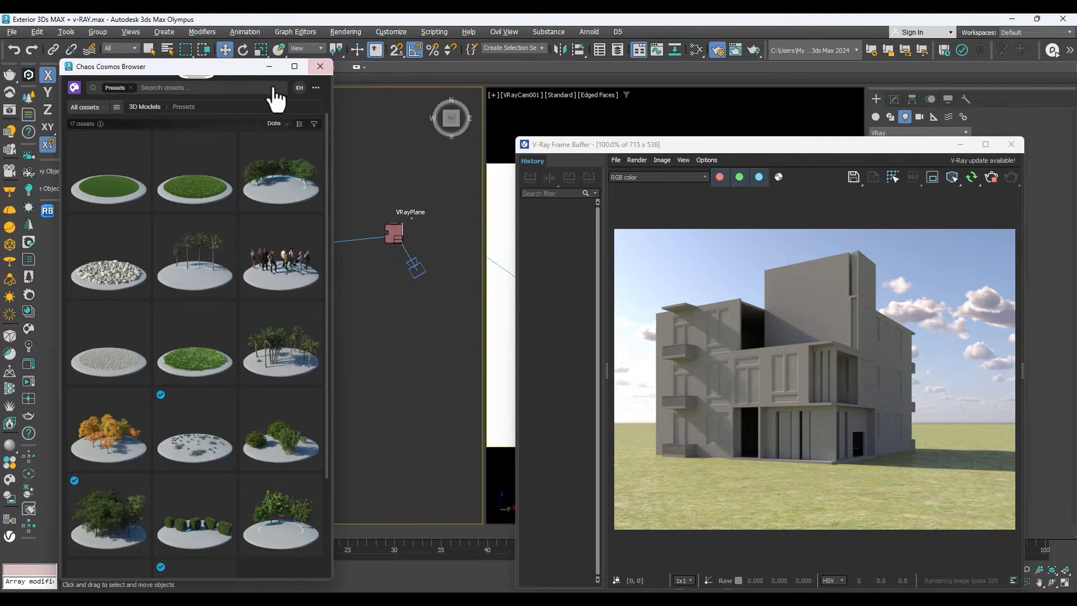
pyautogui.moveTo(248, 76); pyautogui.dragTo(634, 74)
pyautogui.scroll(6, 428, 213)
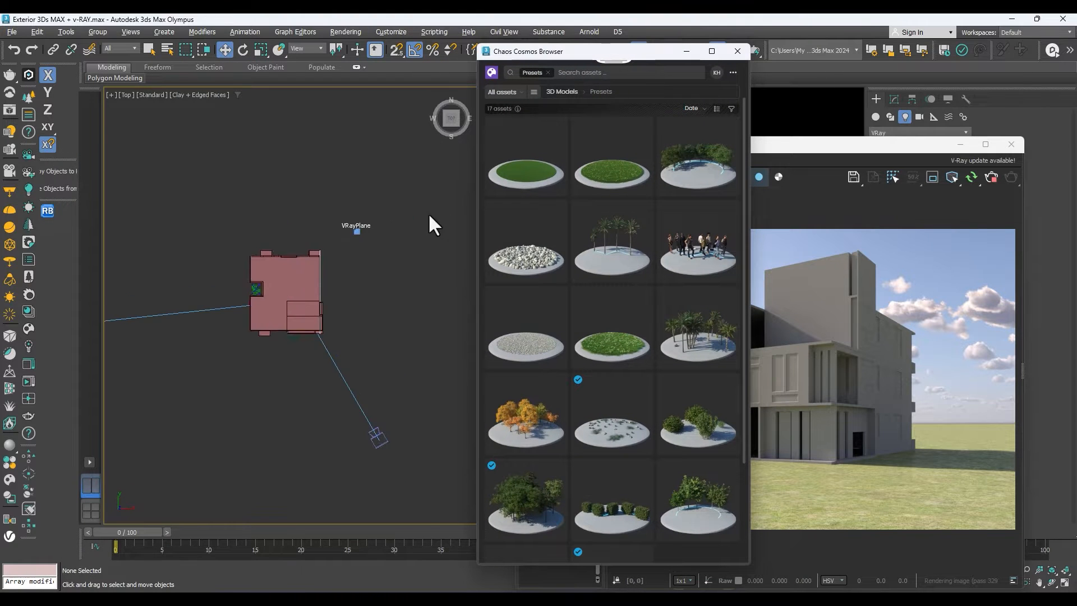
pyautogui.scroll(-6, 291, 296)
pyautogui.moveTo(631, 51); pyautogui.dragTo(658, 163)
pyautogui.click(893, 98)
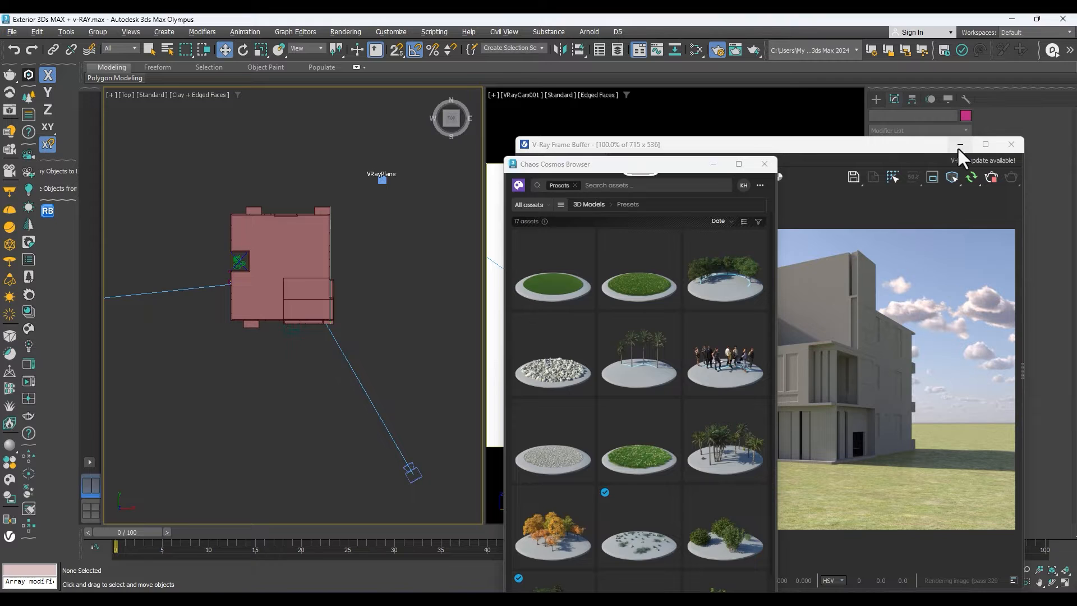
pyautogui.moveTo(928, 145); pyautogui.dragTo(913, 261)
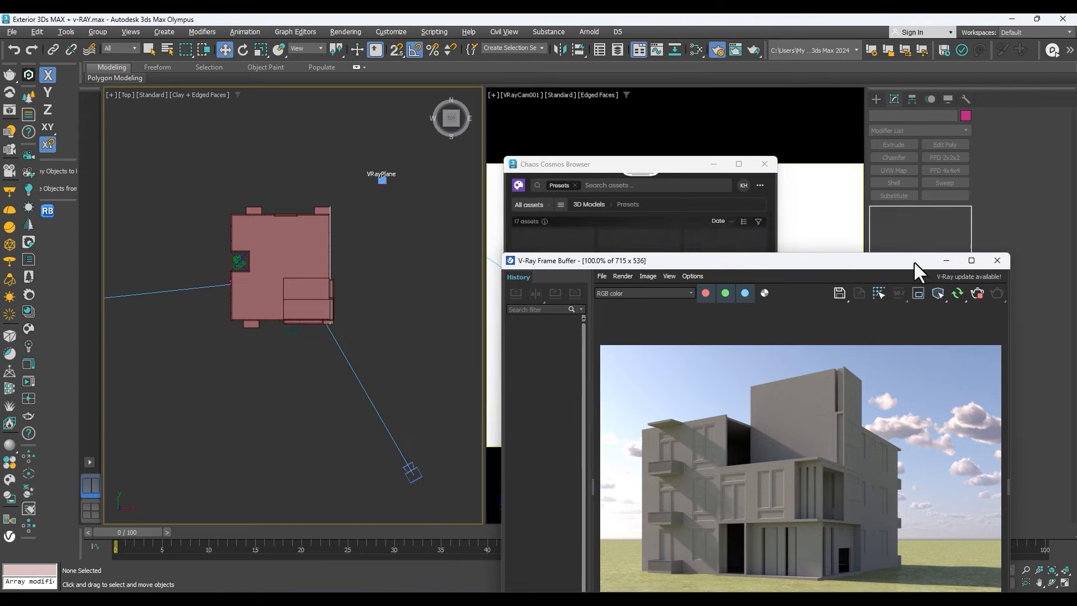
# Draw a Rectangle spline around the building in the top view and shift it slightly sideways.
pyautogui.click(877, 99)
pyautogui.click(890, 115)
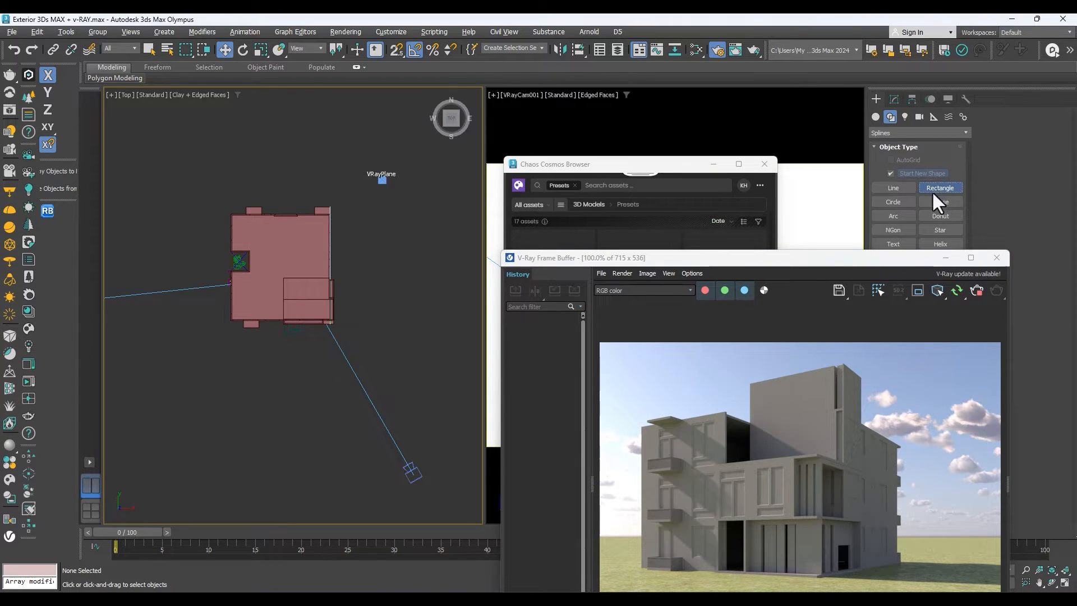
pyautogui.click(939, 188)
pyautogui.scroll(-5, 334, 247)
pyautogui.moveTo(288, 193)
pyautogui.mouseDown()
pyautogui.moveTo(387, 292)
pyautogui.moveTo(399, 283)
pyautogui.moveTo(377, 272)
pyautogui.moveTo(390, 270)
pyautogui.mouseUp()
pyautogui.press('w')
pyautogui.moveTo(380, 232); pyautogui.dragTo(371, 232)
# Try the Desert Plain 001 preset from Chaos Cosmos in the scene and inspect its scatter around the building.
pyautogui.moveTo(645, 256); pyautogui.dragTo(682, 215)
pyautogui.click(634, 148)
pyautogui.click(666, 171)
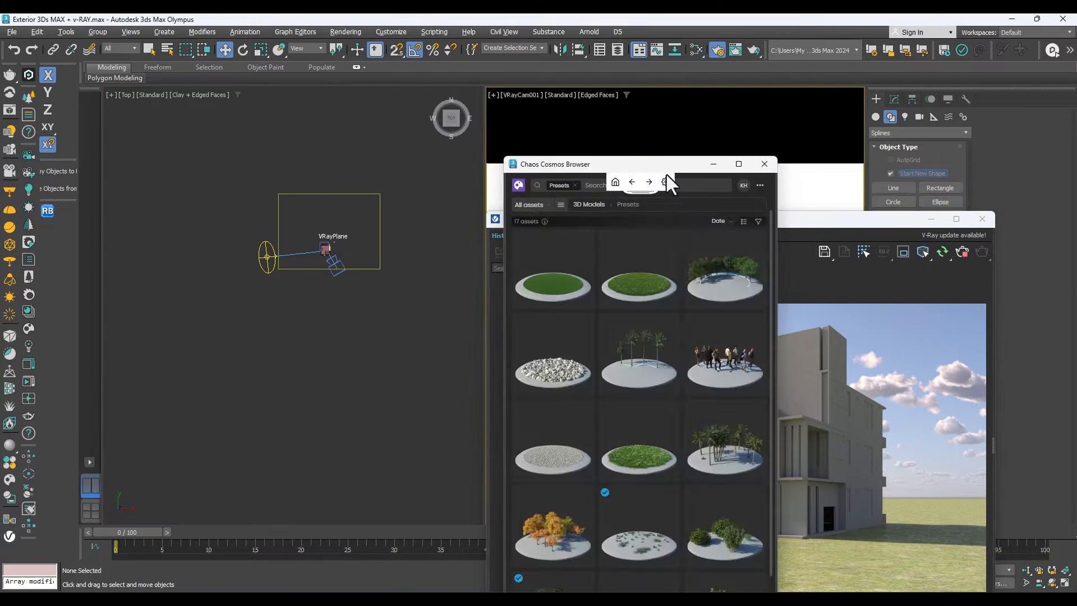
pyautogui.click(670, 494)
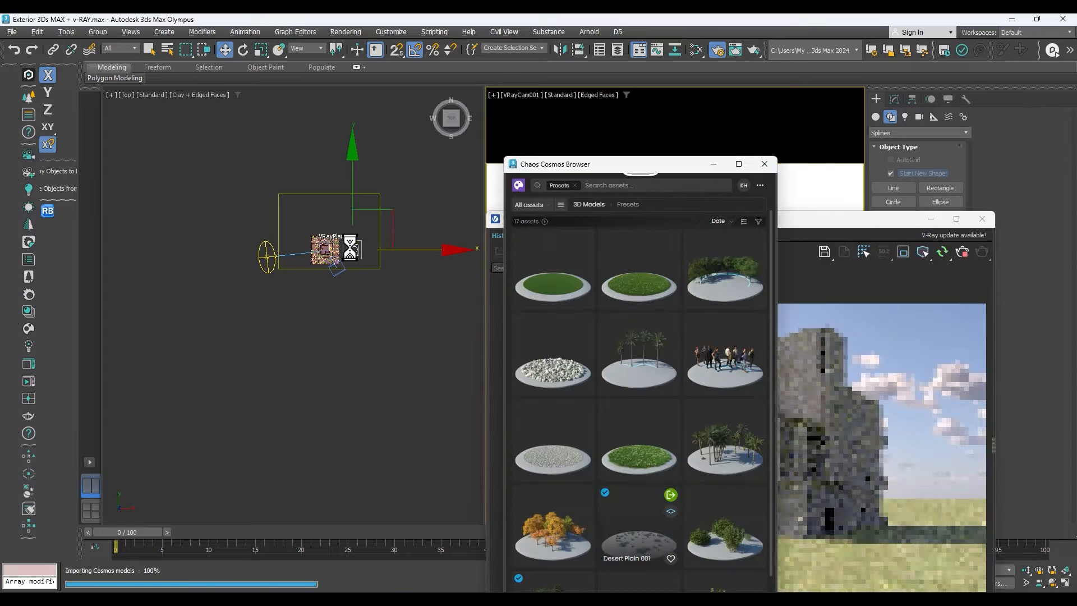
pyautogui.scroll(3, 352, 247)
pyautogui.scroll(5, 353, 247)
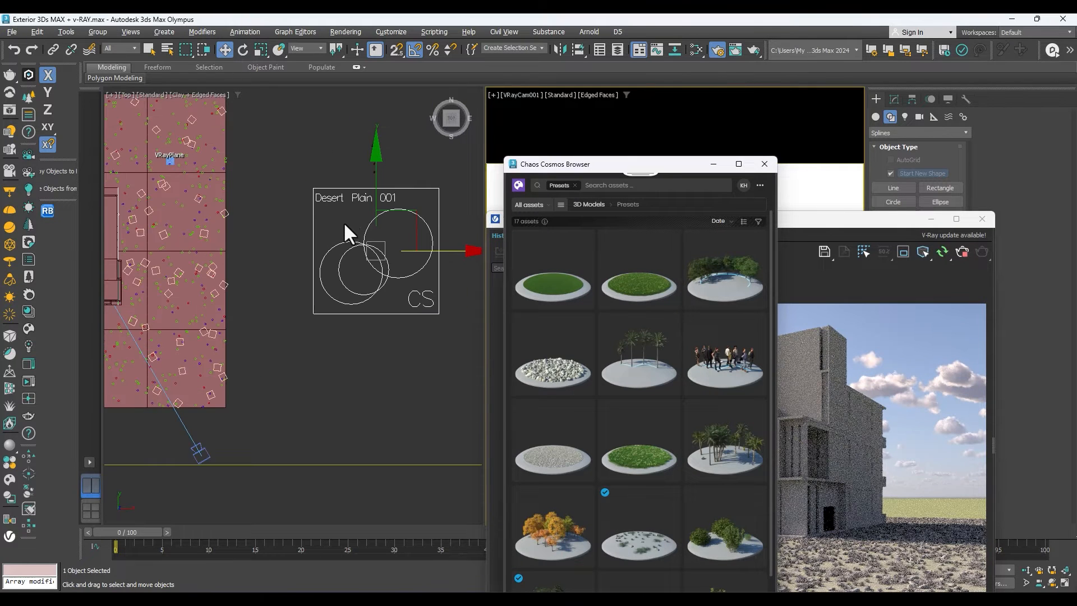
pyautogui.scroll(-8, 341, 234)
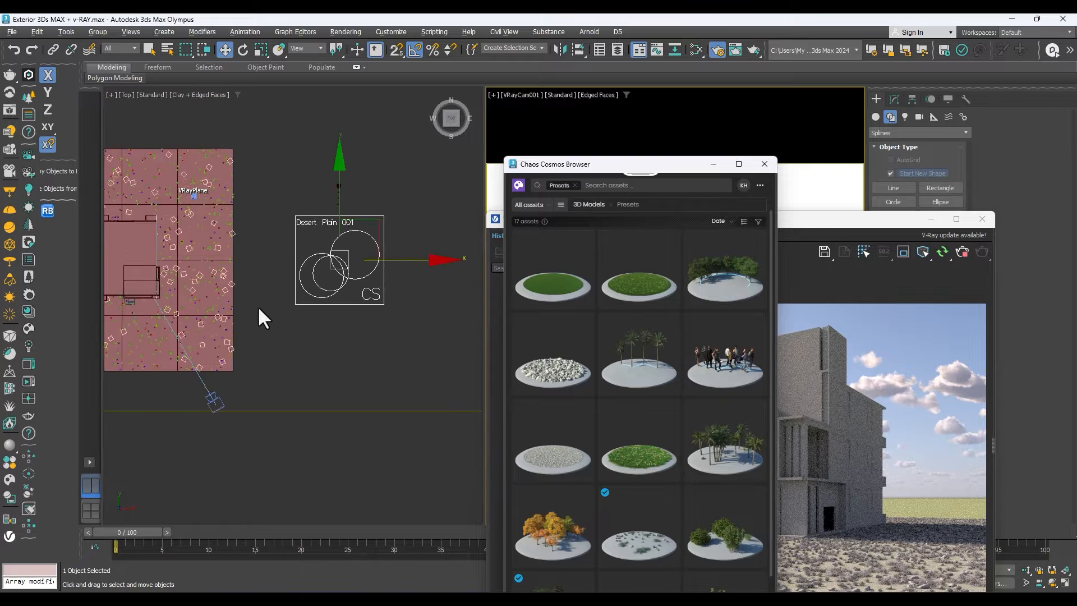
pyautogui.scroll(2, 202, 259)
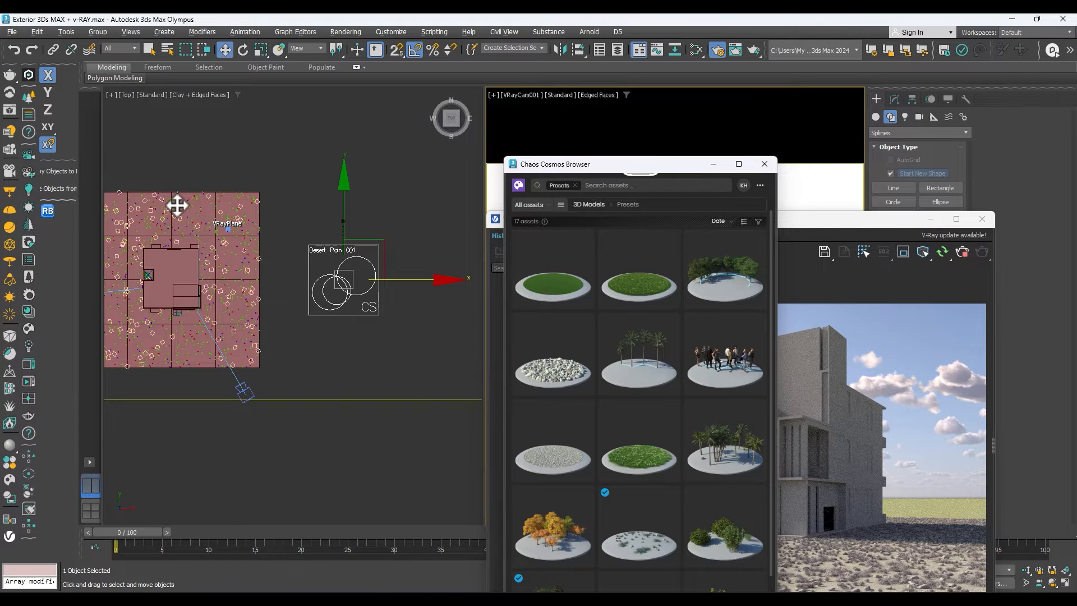
# Import the Mountain Alder 005, 004 and 006 trees from the Cosmos Trees category into the scene.
pyautogui.scroll(3, 234, 258)
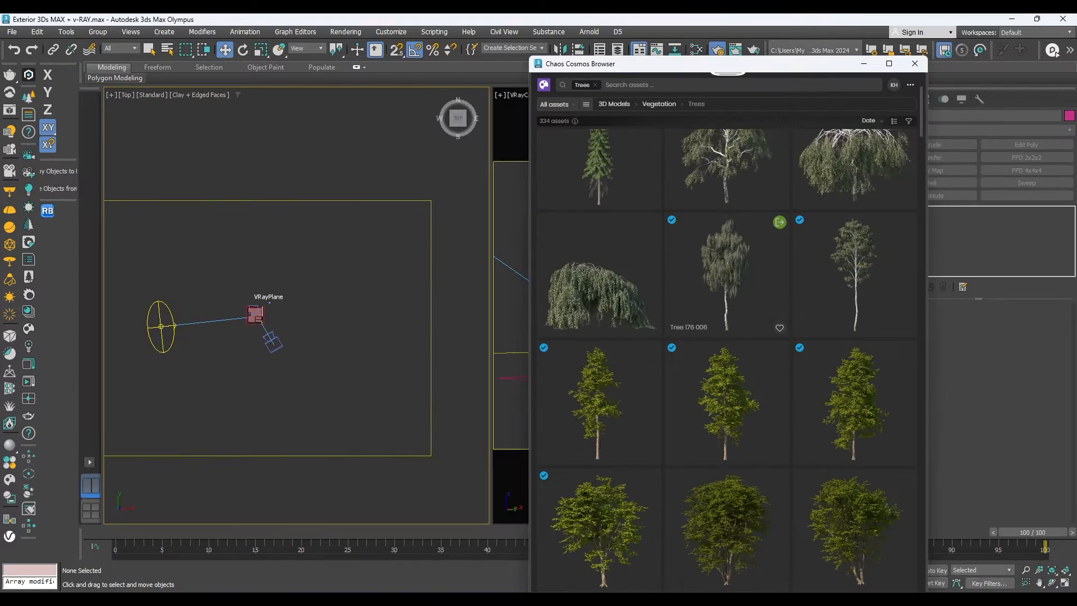
pyautogui.scroll(-1, 780, 230)
pyautogui.scroll(5, 759, 204)
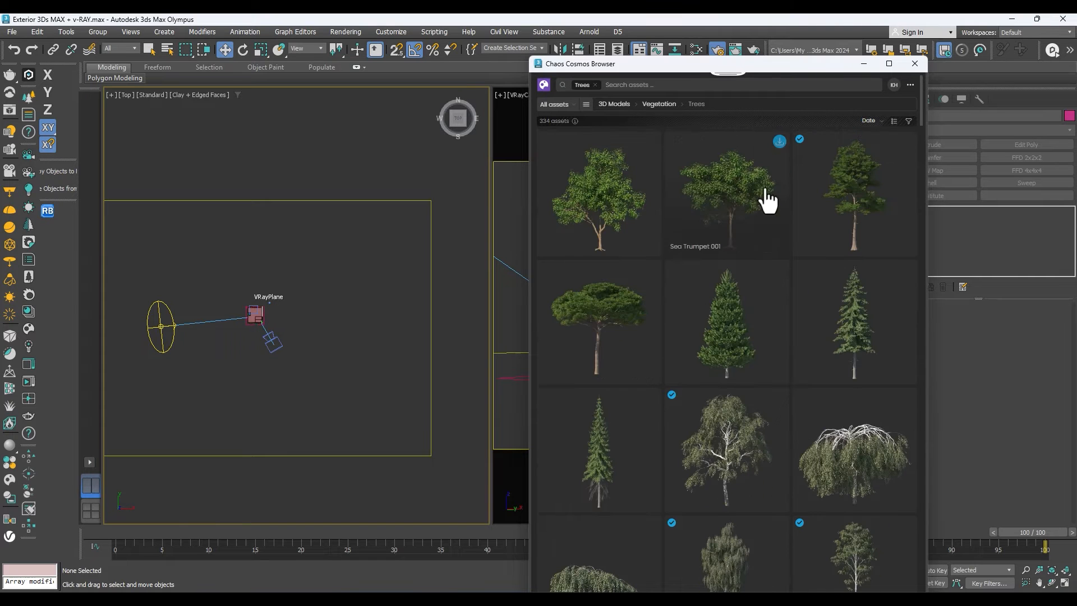
pyautogui.scroll(-1, 766, 205)
pyautogui.scroll(1, 769, 207)
pyautogui.scroll(-3, 781, 235)
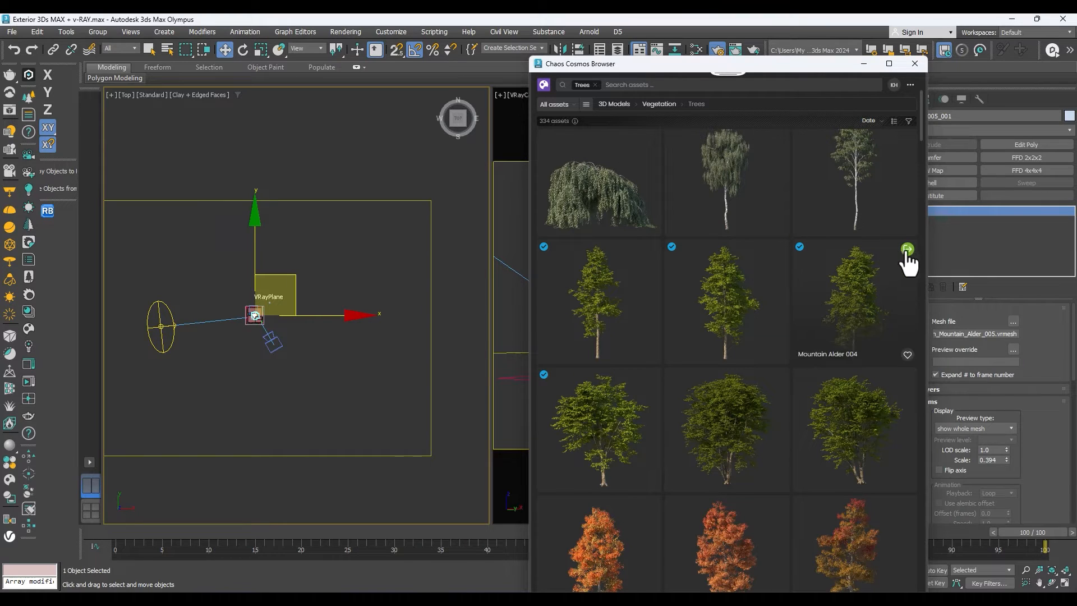
pyautogui.click(907, 249)
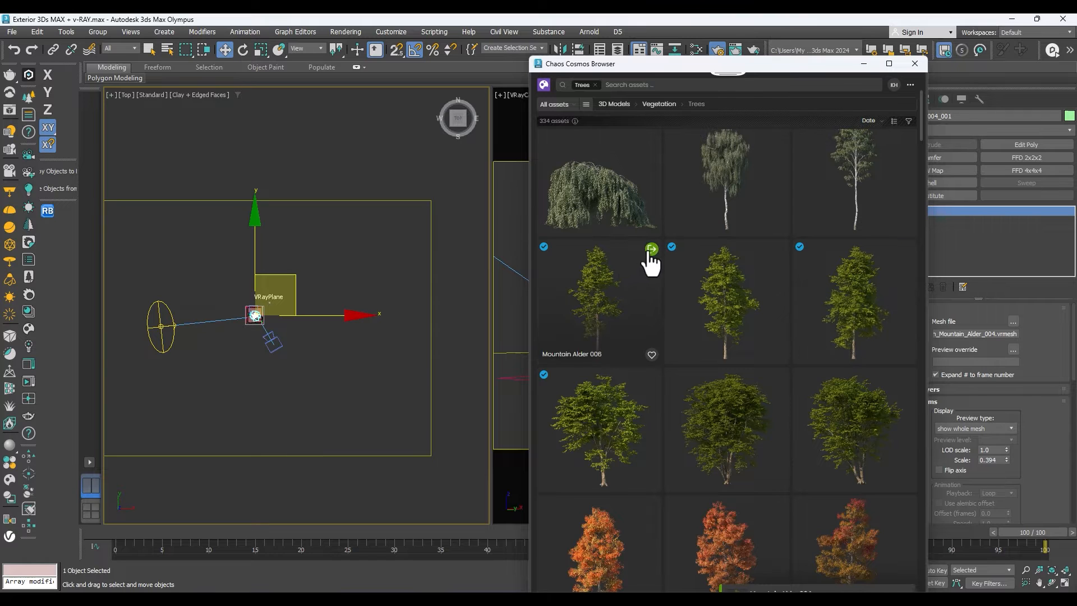
pyautogui.click(651, 251)
# Look through the Cosmos trees and import Tree 219 015 and Tree 176 001 into the scene.
pyautogui.scroll(-5, 644, 385)
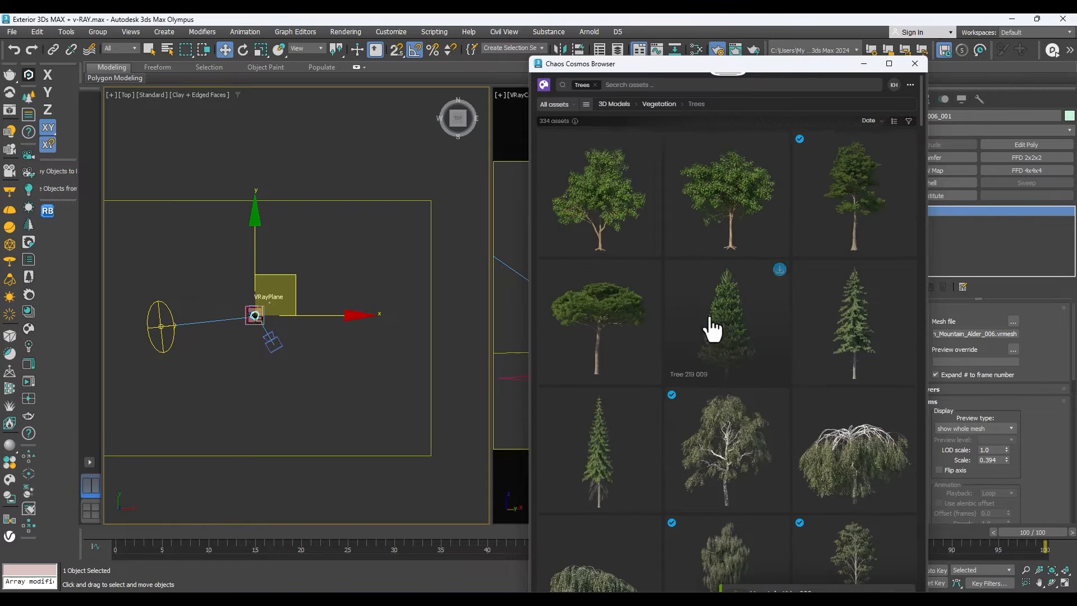
pyautogui.scroll(-10, 751, 338)
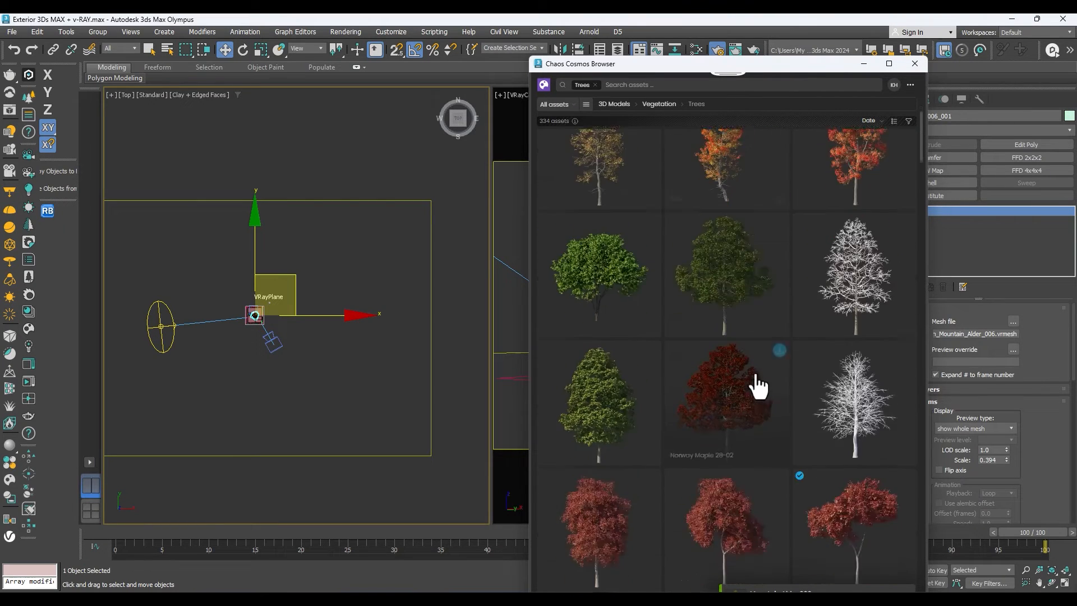
pyautogui.scroll(-5, 785, 404)
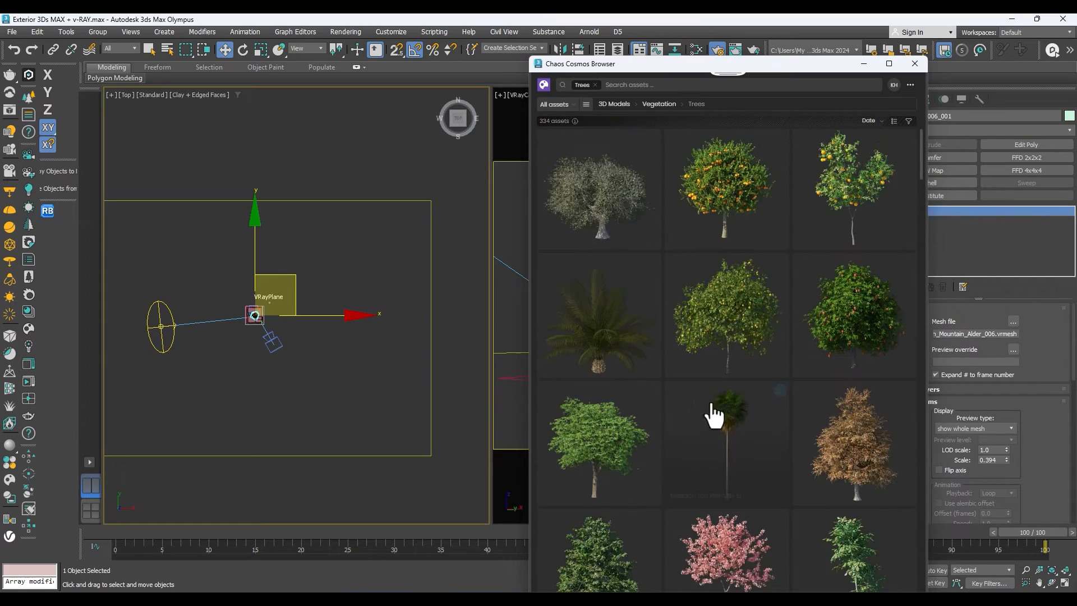
pyautogui.scroll(15, 851, 441)
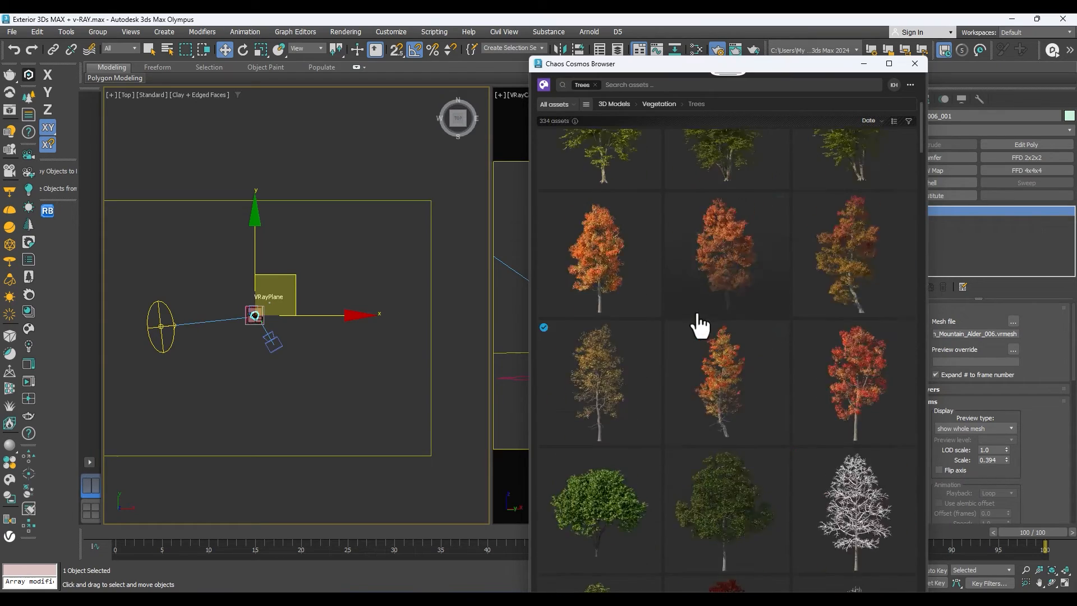
pyautogui.scroll(4, 697, 321)
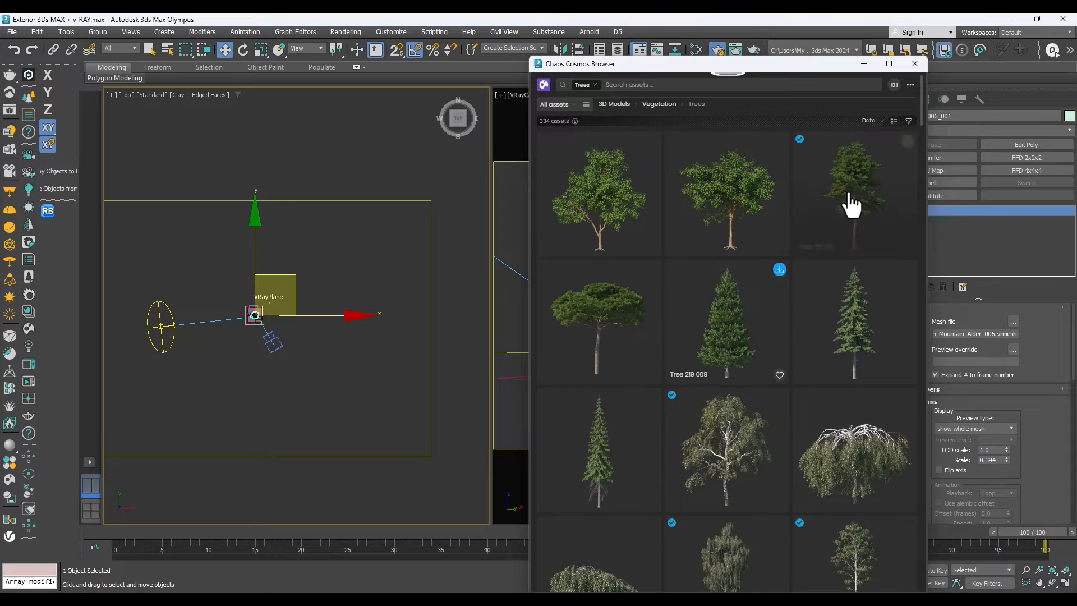
pyautogui.moveTo(904, 151)
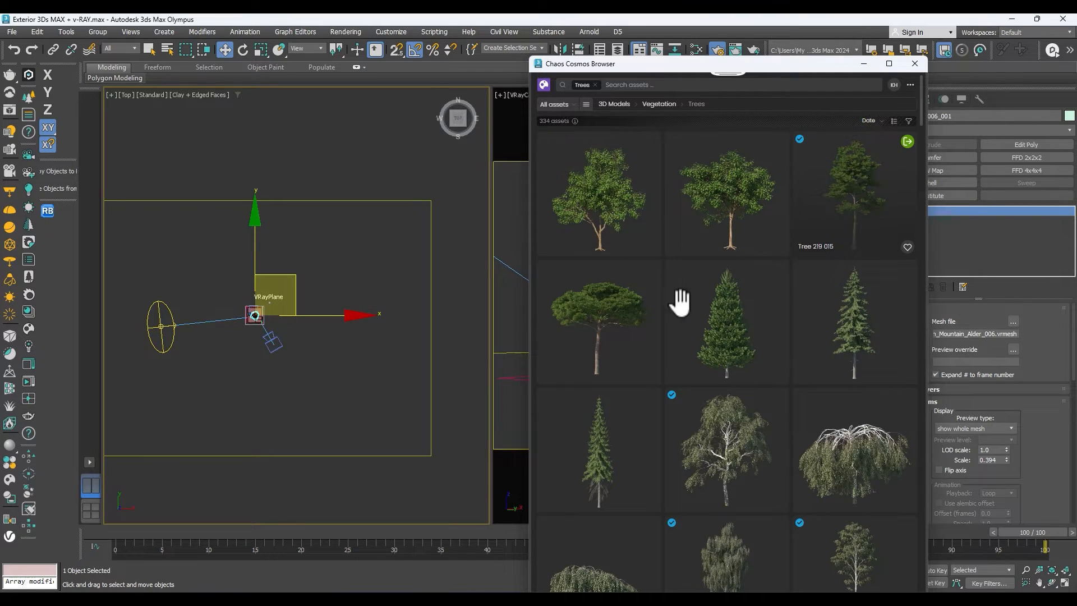
pyautogui.scroll(-4, 673, 427)
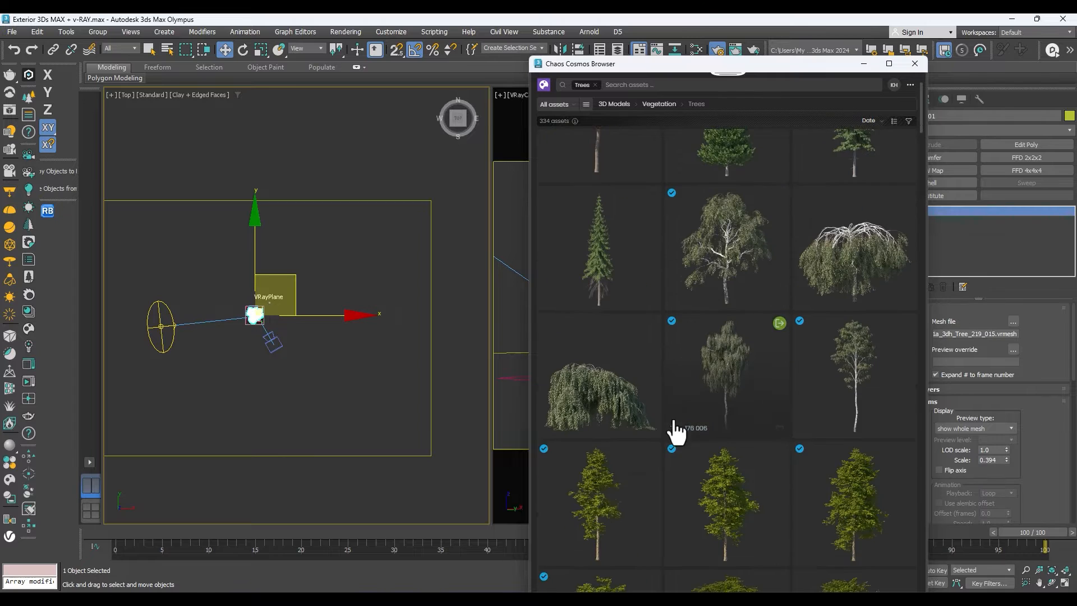
pyautogui.click(907, 222)
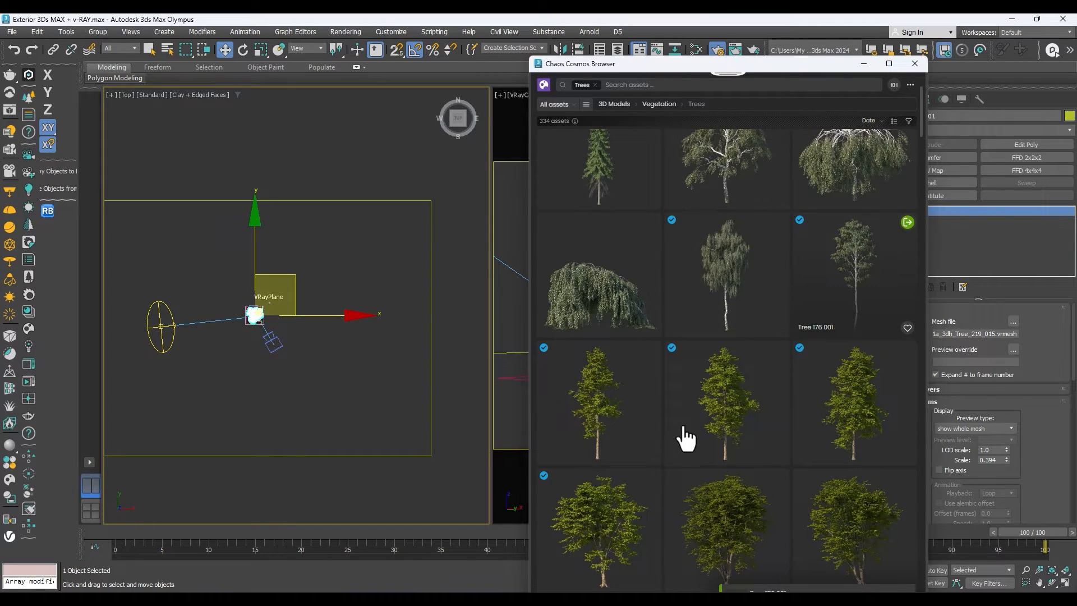
# Check the imported trees in the camera view, and import Trident Maple 005 from Chaos Cosmos.
pyautogui.scroll(-5, 752, 236)
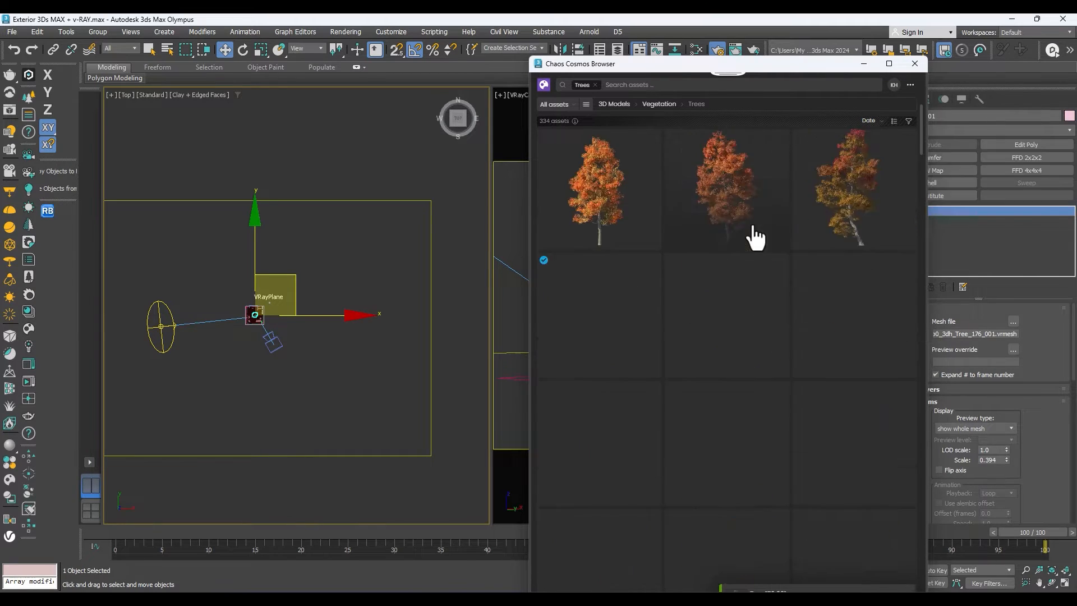
pyautogui.moveTo(873, 65); pyautogui.dragTo(703, 164)
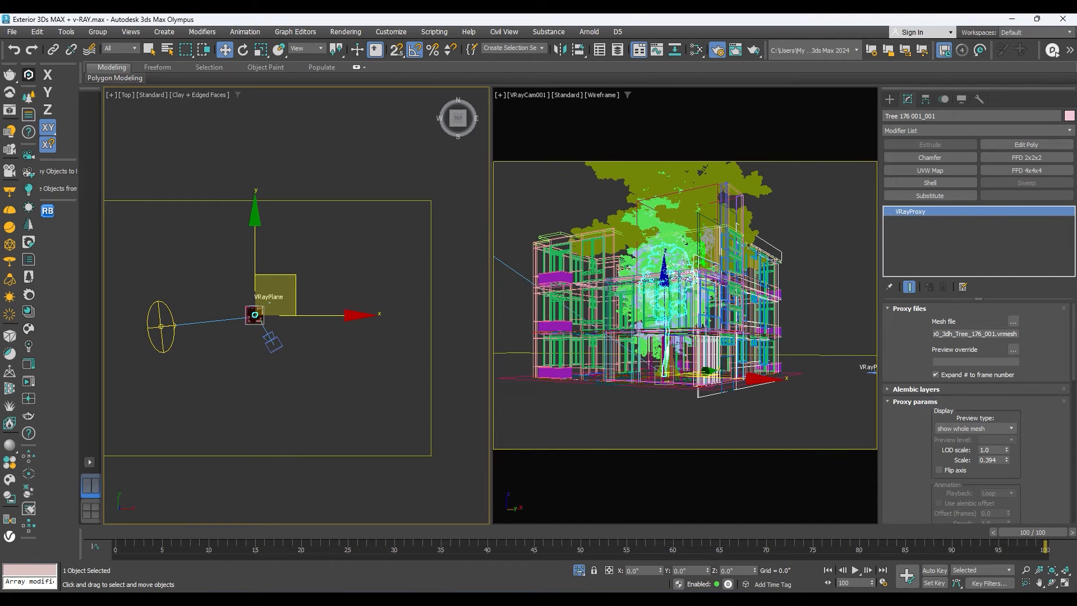
pyautogui.click(10, 496)
pyautogui.scroll(-2, 706, 343)
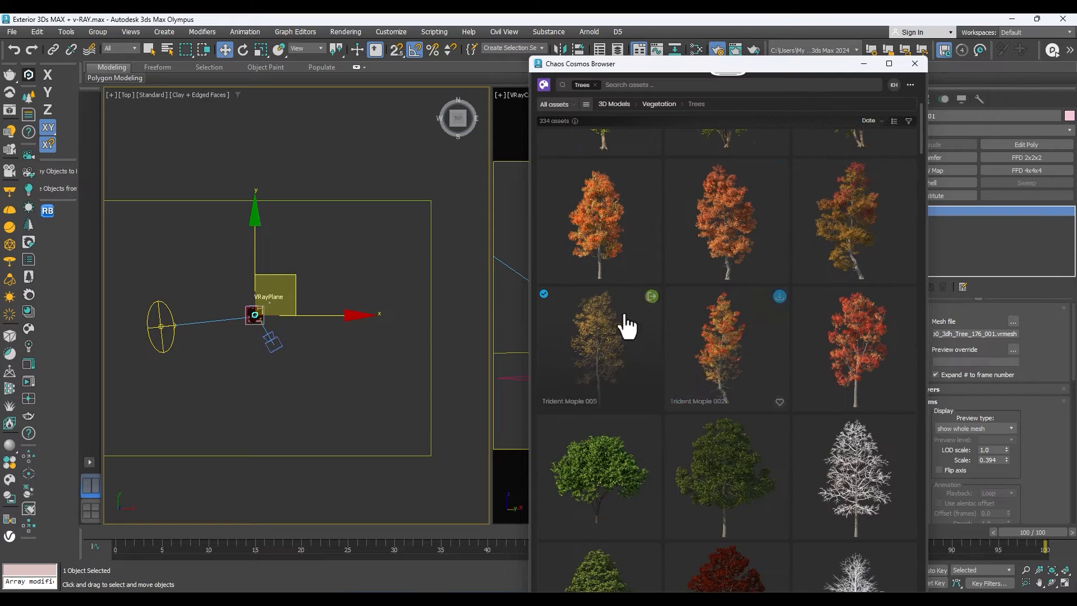
pyautogui.scroll(-3, 785, 432)
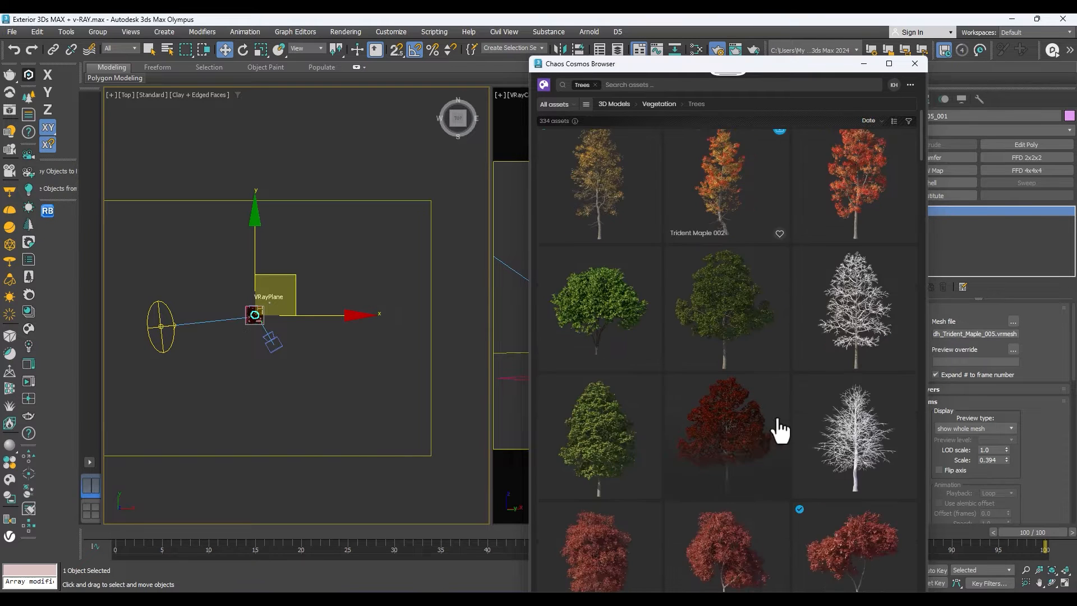
# Start downloading Elderberry Tree 54-02, Poplar 34-23, Poplar 34-20 and Plum Tree 95-27, import Pine Tree 98-45, and minimize the Cosmos browser.
pyautogui.scroll(-1, 702, 382)
pyautogui.scroll(-2, 600, 372)
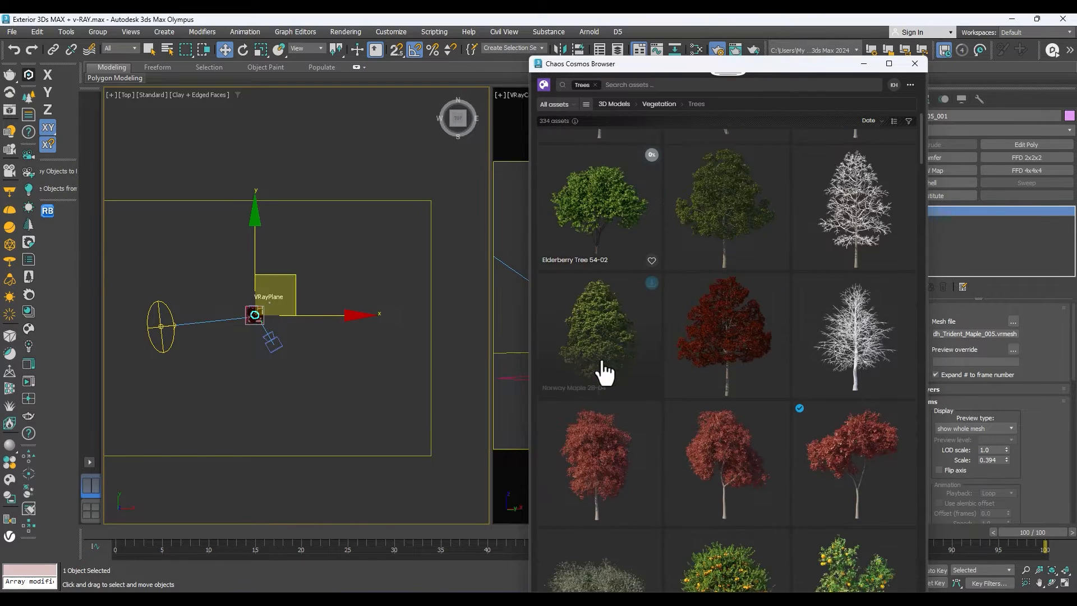
pyautogui.scroll(-2, 739, 456)
pyautogui.scroll(-8, 739, 456)
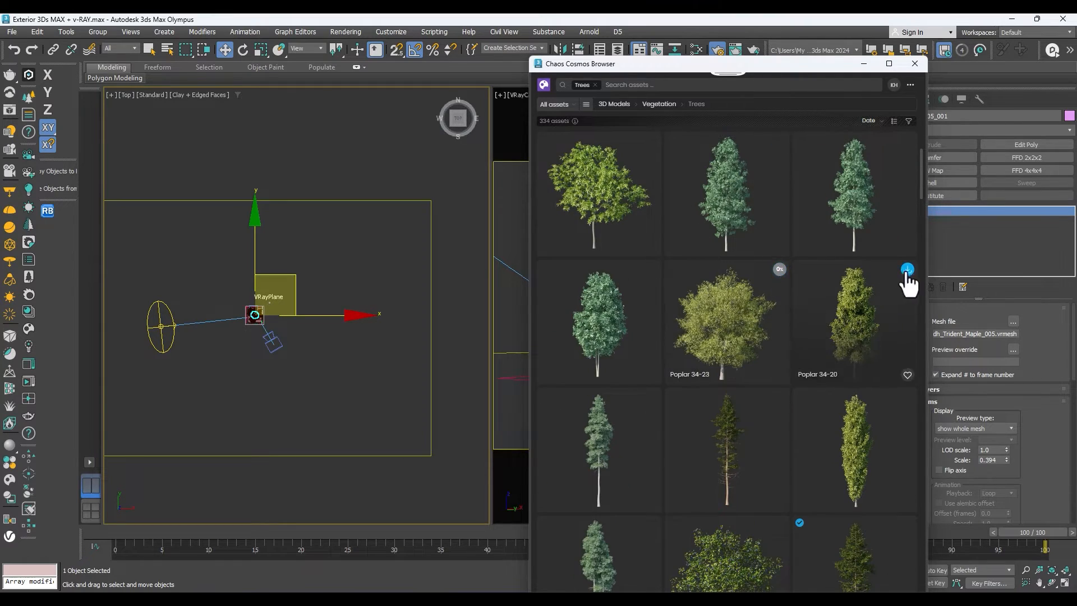
pyautogui.scroll(-3, 796, 458)
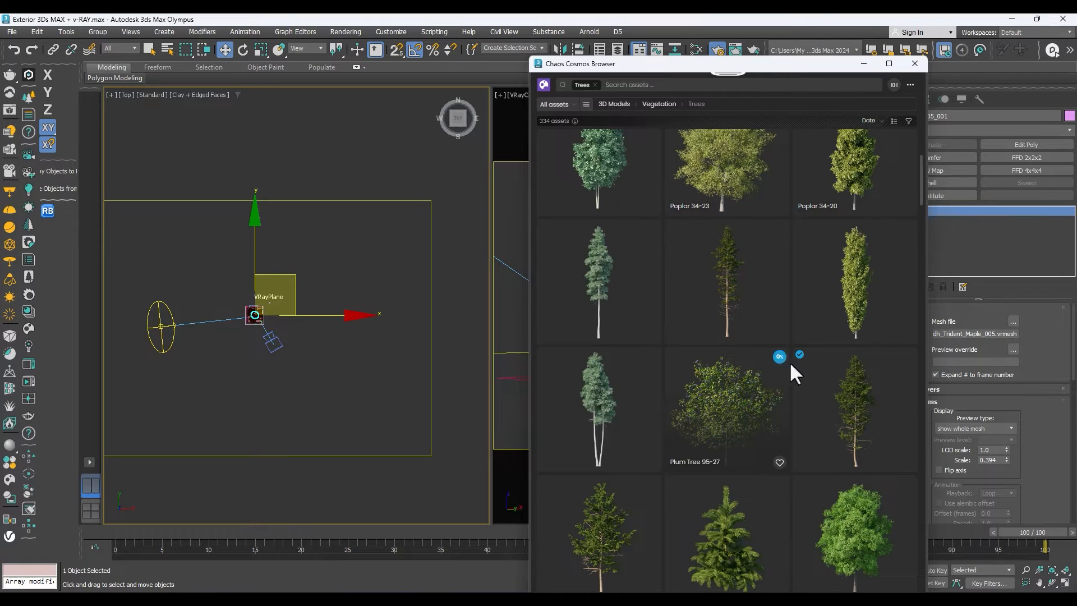
pyautogui.scroll(-1, 870, 359)
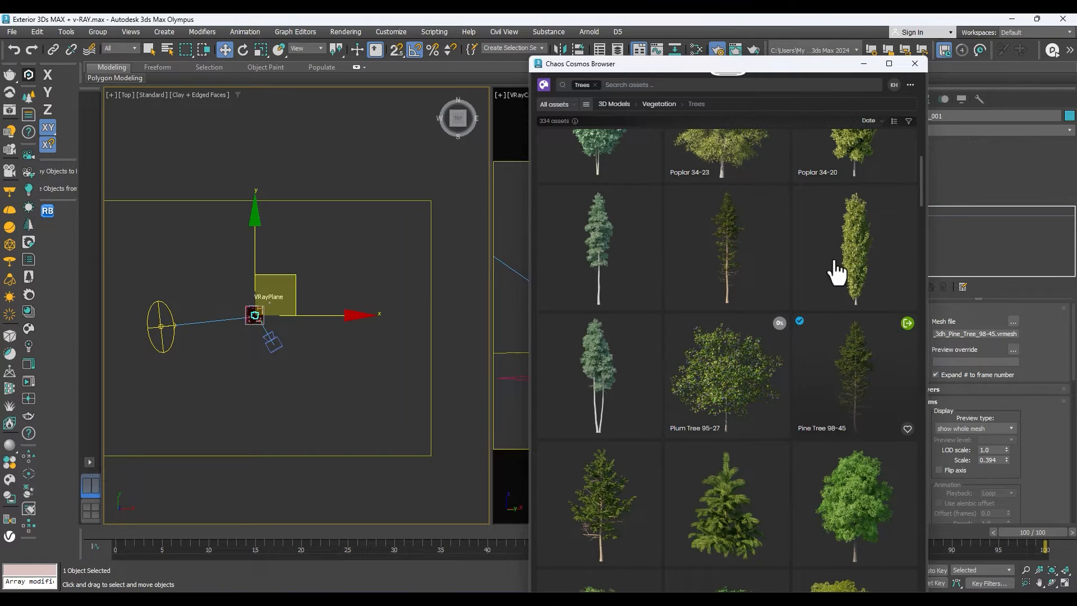
pyautogui.scroll(-2, 836, 271)
pyautogui.click(864, 64)
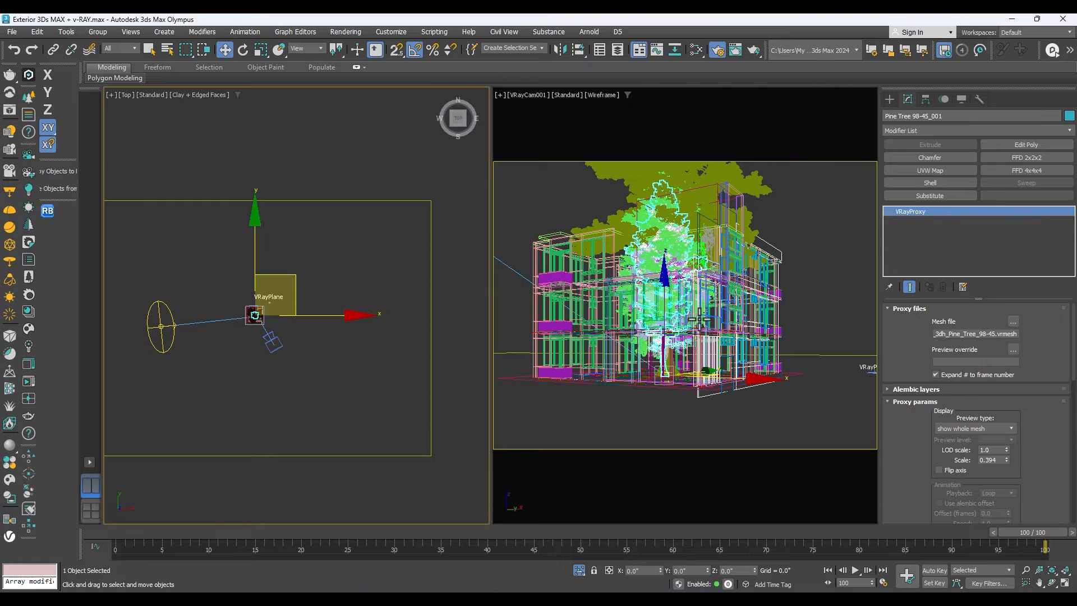
# Move Tree 219 015 out of the building to the open ground at its upper left in the top view.
pyautogui.click(303, 324)
pyautogui.scroll(9, 254, 318)
pyautogui.click(269, 311)
pyautogui.scroll(-5, 264, 312)
pyautogui.moveTo(261, 312); pyautogui.dragTo(186, 263)
# Move Mountain Alder 004 out of the building to the ground behind its upper-right corner in the top view.
pyautogui.click(258, 310)
pyautogui.scroll(8, 253, 309)
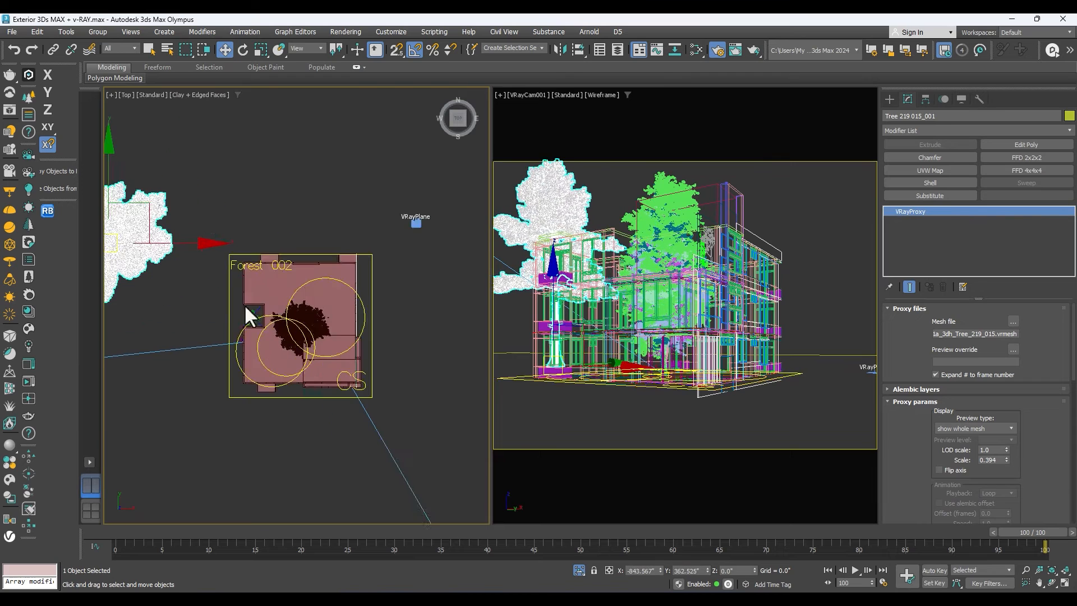
pyautogui.scroll(-3, 292, 332)
pyautogui.moveTo(290, 328); pyautogui.dragTo(380, 144)
pyautogui.scroll(-5, 334, 304)
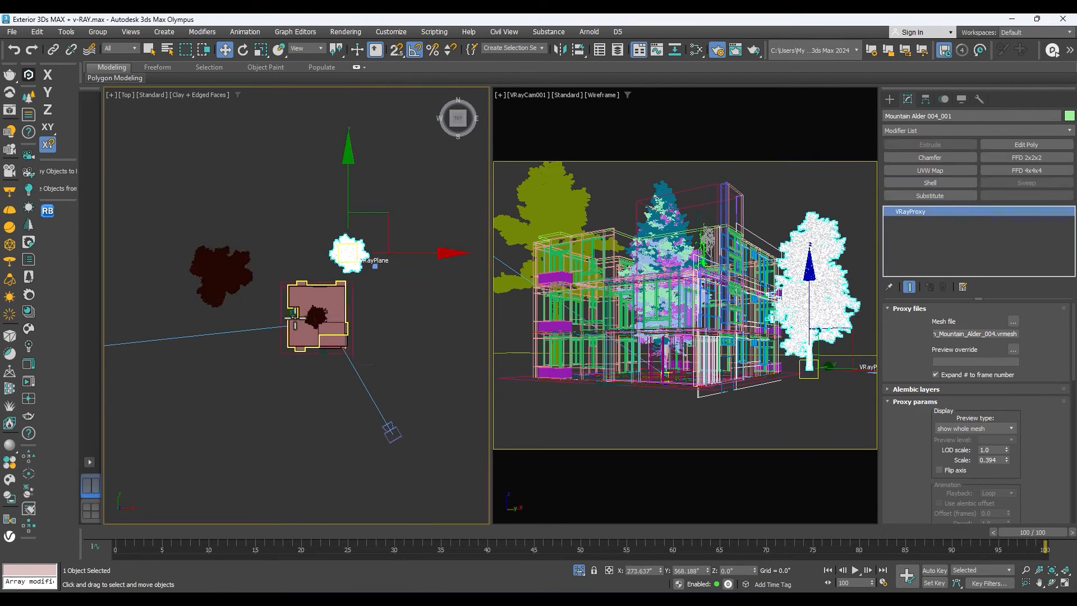
# Move Mountain Alder 006 behind the building, between Tree 219 015 and Mountain Alder 004 in the top view.
pyautogui.click(311, 314)
pyautogui.scroll(8, 322, 321)
pyautogui.scroll(-5, 327, 324)
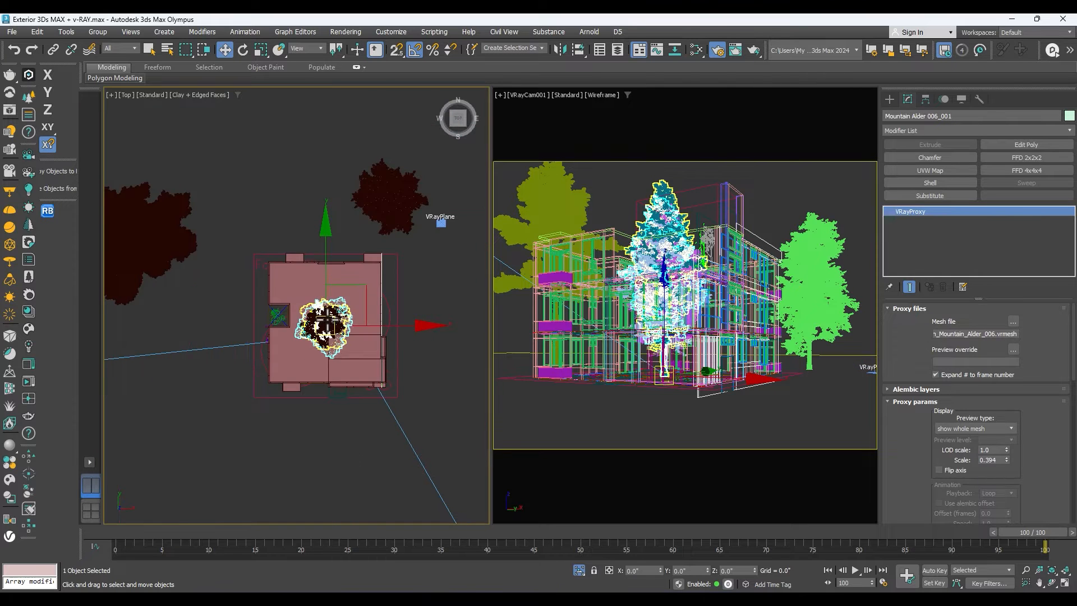
pyautogui.moveTo(324, 322); pyautogui.dragTo(256, 172)
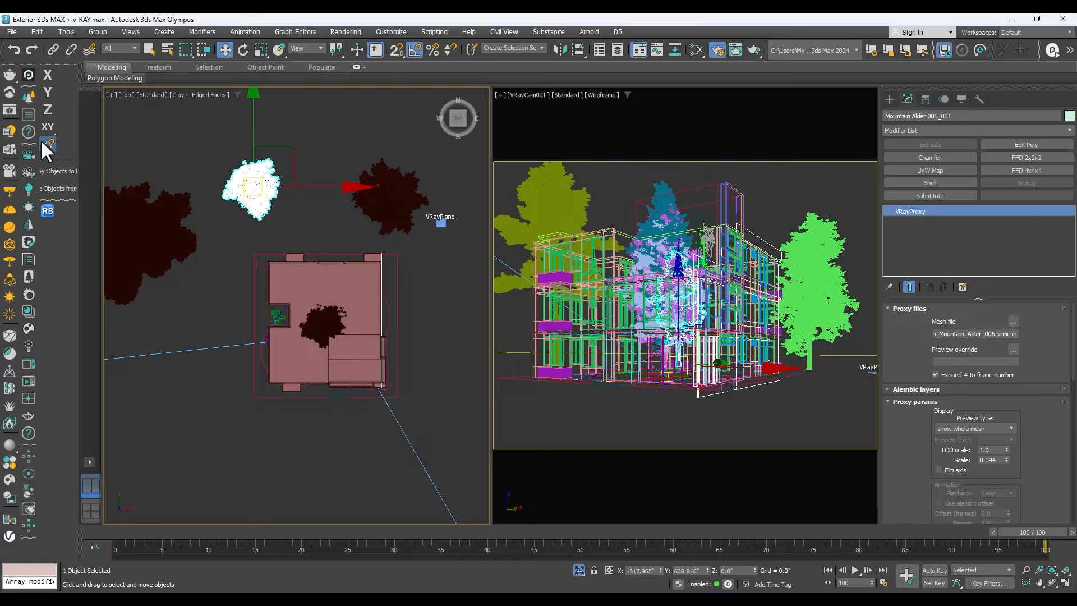
# Start an interactive V-Ray render of the camera view and move the frame buffer clear of the top view.
pyautogui.click(5, 129)
pyautogui.click(882, 245)
pyautogui.moveTo(765, 213); pyautogui.dragTo(899, 149)
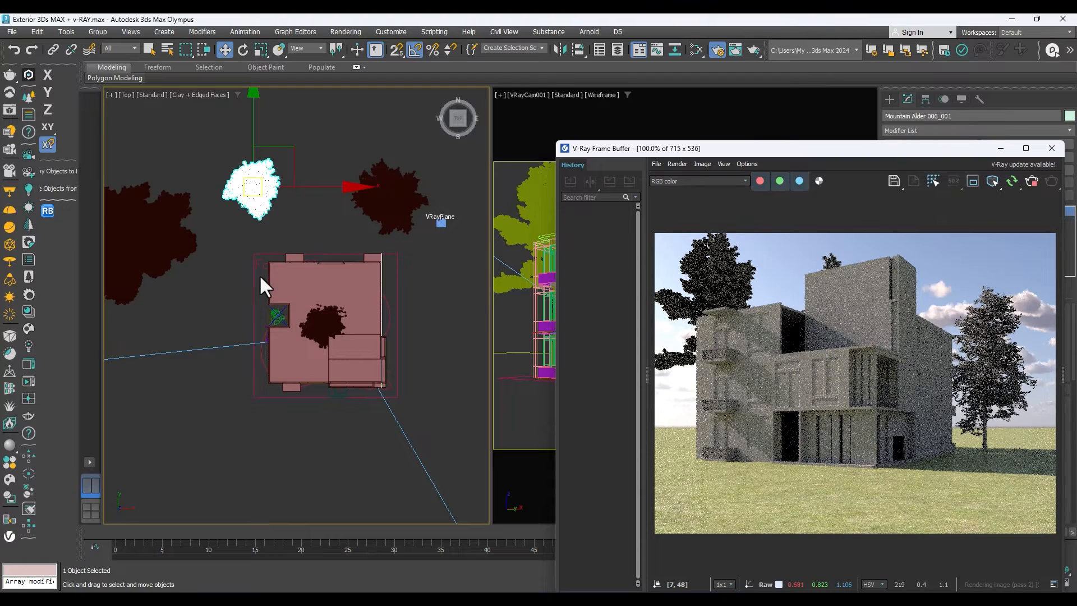
# Shift Mountain Alder 004 slightly farther behind the building and move Pine Tree 98-45 beside the upper-right corner in the top view.
pyautogui.scroll(-2, 335, 197)
pyautogui.click(377, 199)
pyautogui.moveTo(377, 199); pyautogui.dragTo(361, 188)
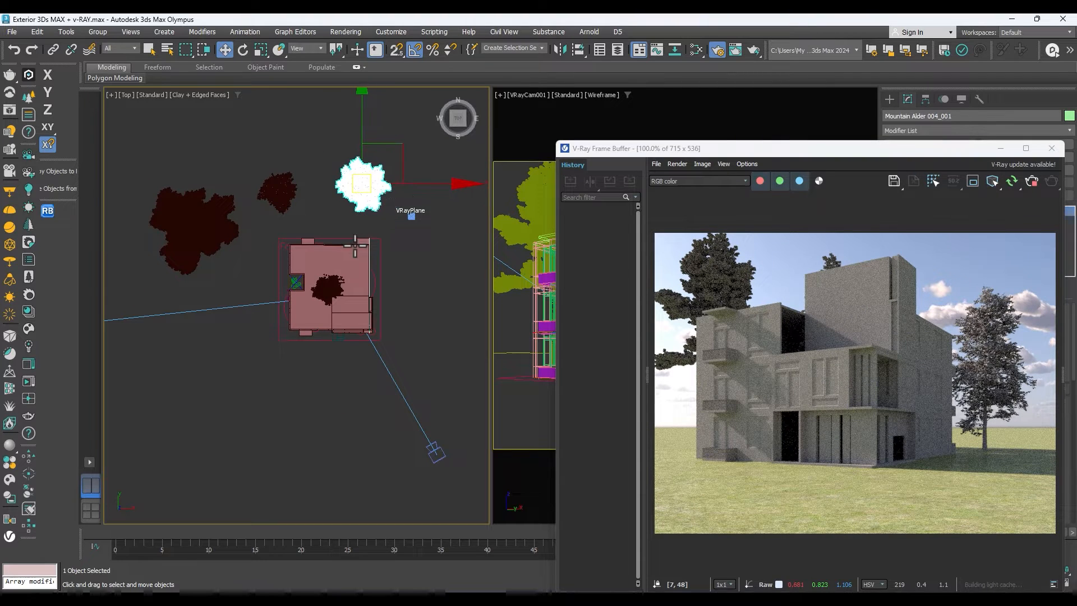
pyautogui.click(325, 293)
pyautogui.scroll(1, 326, 292)
pyautogui.moveTo(330, 287); pyautogui.dragTo(434, 219)
pyautogui.scroll(-1, 335, 308)
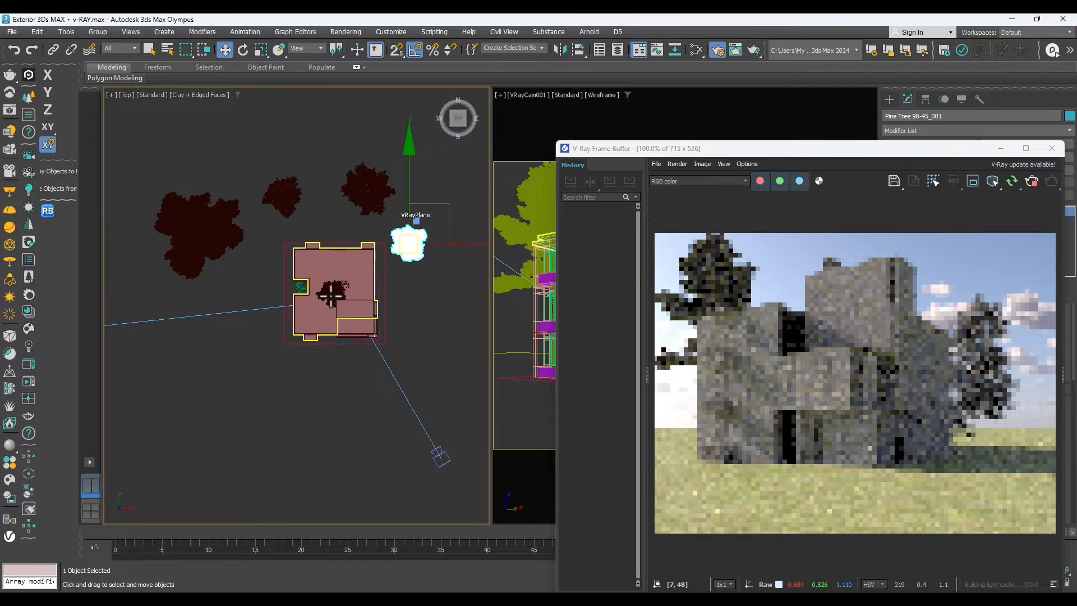
# Move Mountain Alder 005 out of the building to the ground along its left side in the top view.
pyautogui.click(340, 291)
pyautogui.scroll(1, 339, 290)
pyautogui.scroll(-1, 340, 290)
pyautogui.moveTo(339, 290); pyautogui.dragTo(230, 266)
# Move Trident Maple 005 to the right side of the building, in front of the pine tree.
pyautogui.click(336, 289)
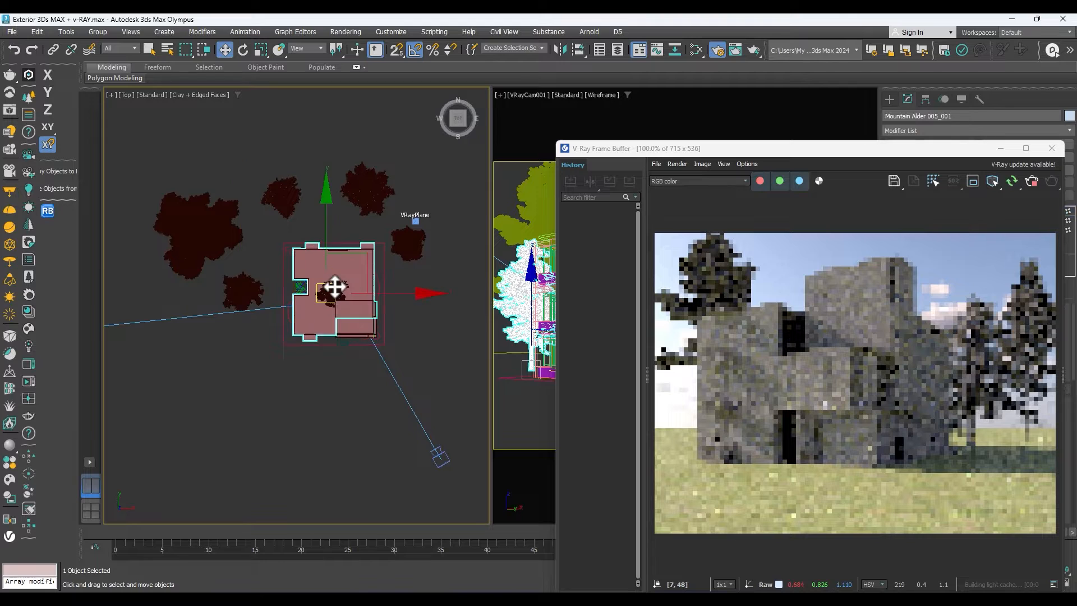
pyautogui.scroll(1, 335, 292)
pyautogui.click(335, 291)
pyautogui.moveTo(335, 292); pyautogui.dragTo(437, 325)
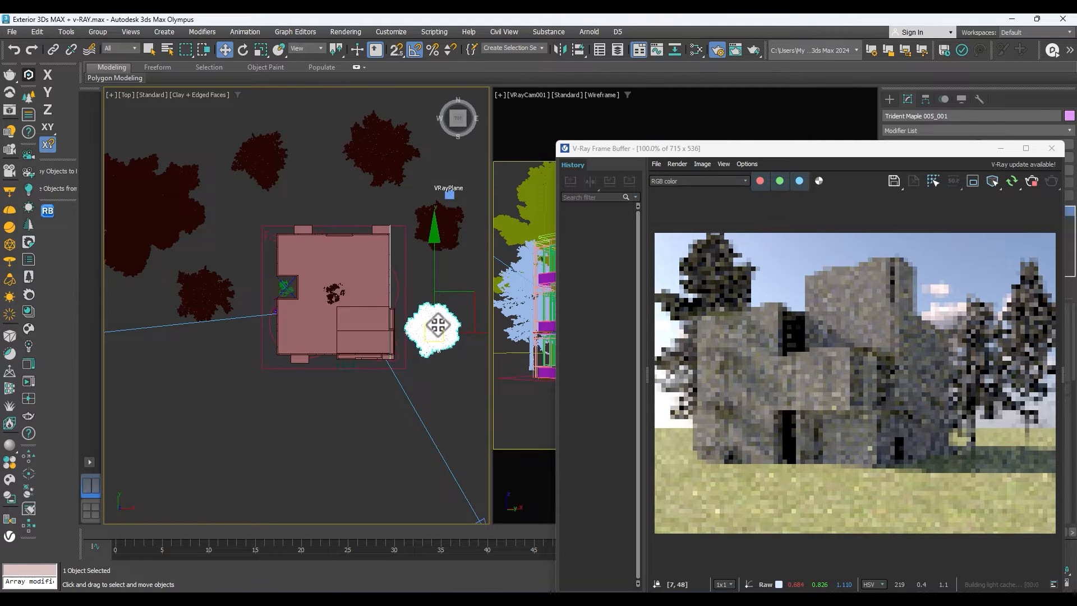
pyautogui.scroll(-3, 353, 332)
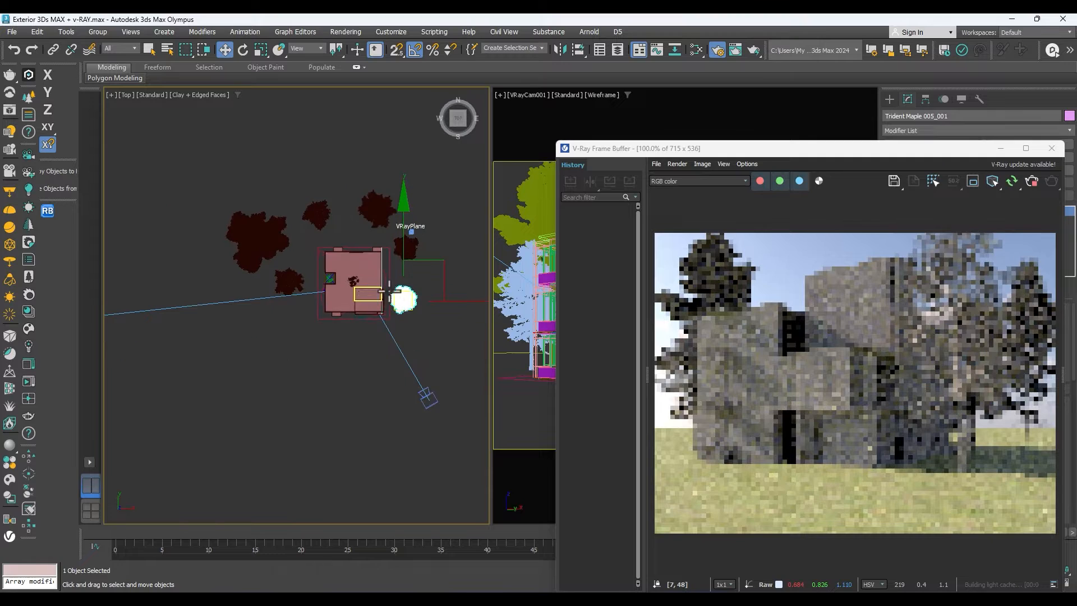
# Reposition the frame buffer to check the trees, and shift Tree 219 015 farther back behind the building.
pyautogui.moveTo(865, 150); pyautogui.dragTo(784, 182)
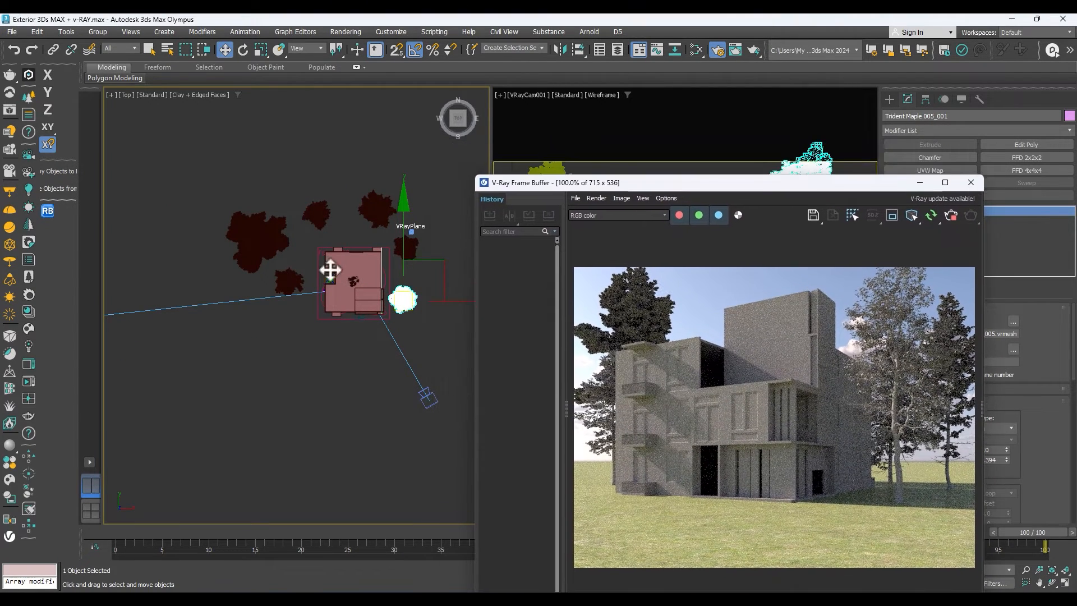
pyautogui.click(255, 237)
pyautogui.moveTo(255, 237); pyautogui.dragTo(262, 208)
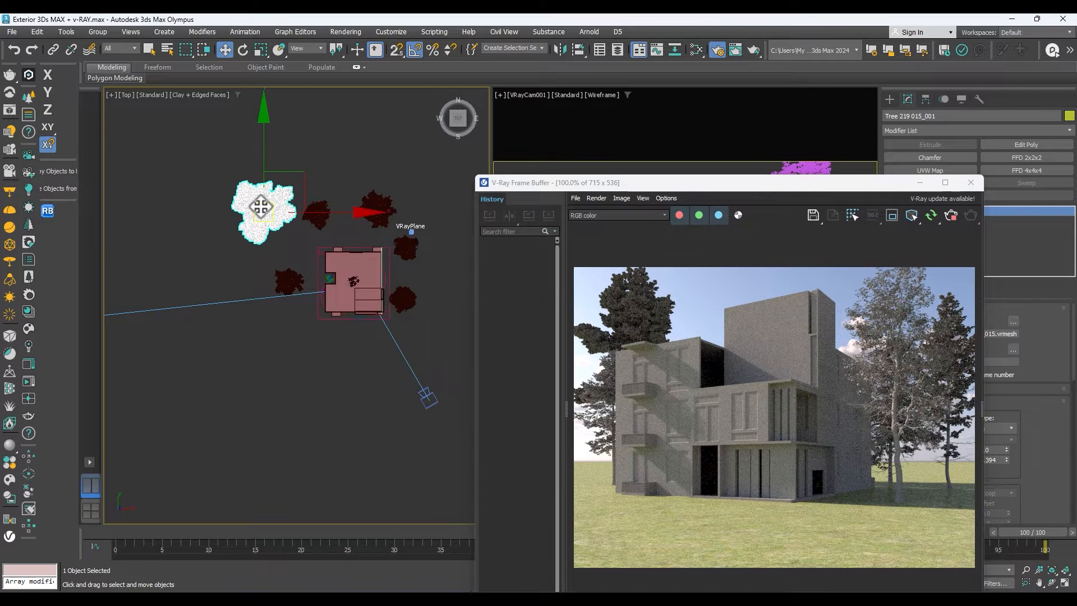
pyautogui.click(289, 280)
# Clone Tree 219 015 along Y as one instance toward the lower left of the building in the top view.
pyautogui.click(269, 204)
pyautogui.keyDown('shift'); pyautogui.moveTo(266, 199); pyautogui.dragTo(267, 337); pyautogui.keyUp('shift')
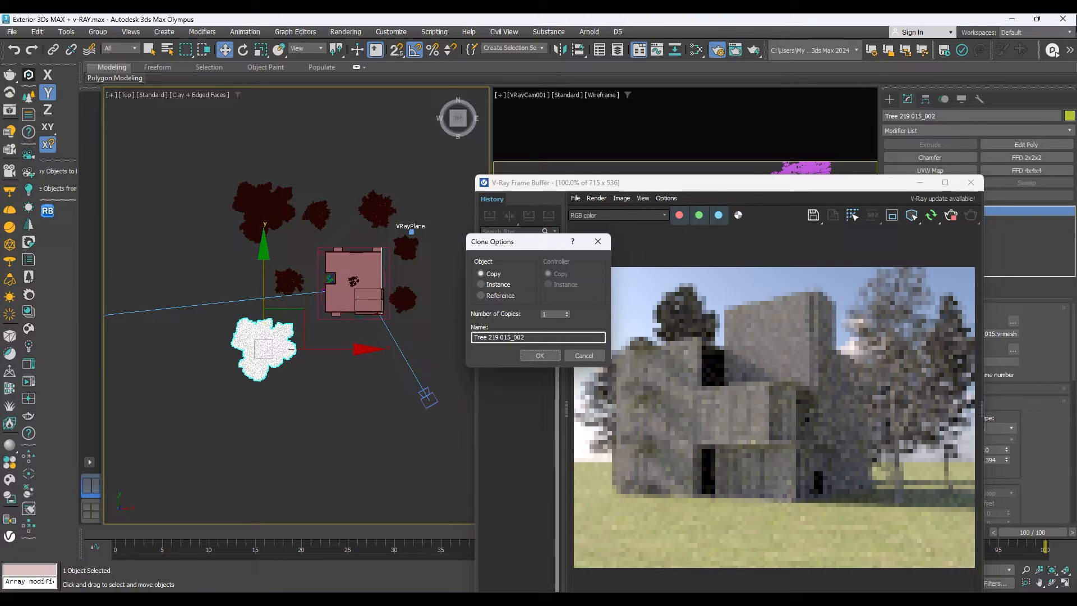
pyautogui.click(497, 286)
pyautogui.click(540, 354)
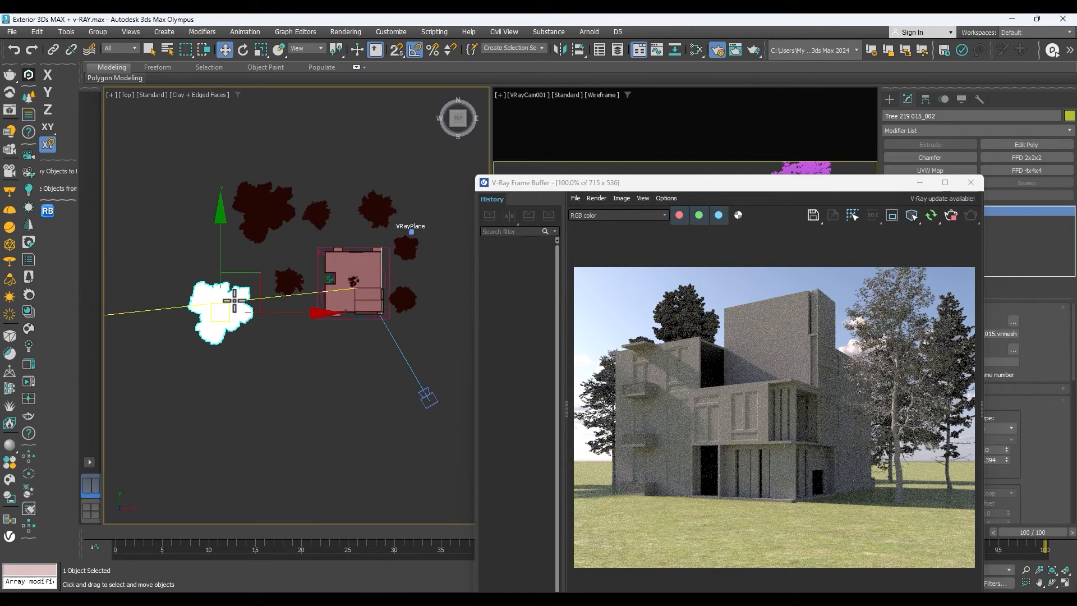
# Clone the lower-left Tree 219 015 to the right near the camera, and shift the upper-left Tree 219 015_001 farther left and toward the front.
pyautogui.scroll(-2, 211, 318)
pyautogui.moveTo(210, 318)
pyautogui.mouseDown()
pyautogui.moveTo(356, 356)
pyautogui.moveTo(383, 328)
pyautogui.moveTo(330, 364)
pyautogui.moveTo(422, 367)
pyautogui.moveTo(225, 294)
pyautogui.moveTo(234, 317)
pyautogui.mouseUp()
pyautogui.click(540, 355)
pyautogui.scroll(2, 303, 289)
pyautogui.moveTo(231, 230); pyautogui.dragTo(204, 243)
pyautogui.scroll(5, 324, 275)
pyautogui.scroll(-3, 387, 235)
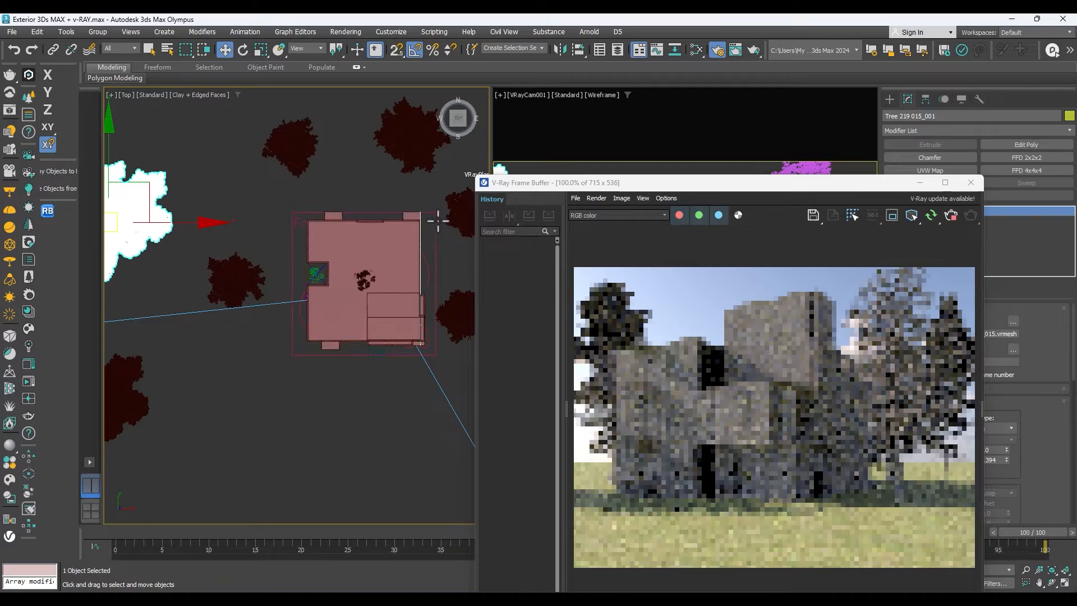
# Delete the rectangular outline surrounding the building in the top view.
pyautogui.click(436, 233)
pyautogui.press('Delete')
pyautogui.moveTo(354, 253); pyautogui.dragTo(384, 253, button='middle')
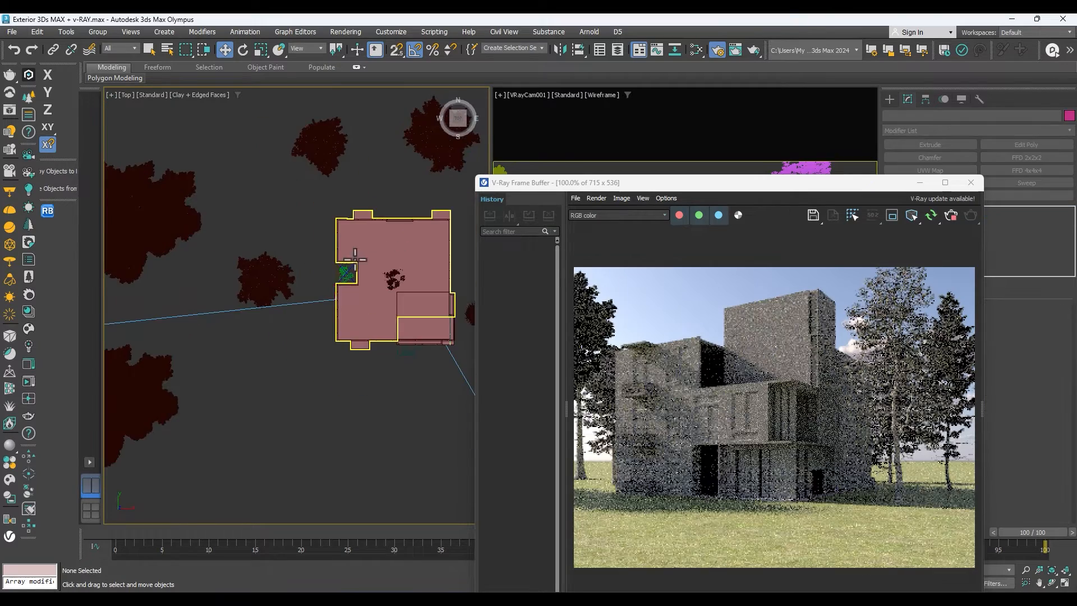
# Move the small tree from inside the building to the ground beyond its upper-left corner in the top view.
pyautogui.scroll(5, 396, 280)
pyautogui.click(384, 280)
pyautogui.scroll(-7, 382, 268)
pyautogui.moveTo(382, 242); pyautogui.dragTo(270, 202)
pyautogui.scroll(4, 356, 264)
pyautogui.click(377, 264)
pyautogui.scroll(-6, 368, 255)
# Draw a rectangle spline over the building's footprint in the top view with snapping on, moving the frame buffer out of the way.
pyautogui.moveTo(804, 182); pyautogui.dragTo(786, 411)
pyautogui.click(889, 99)
pyautogui.click(904, 117)
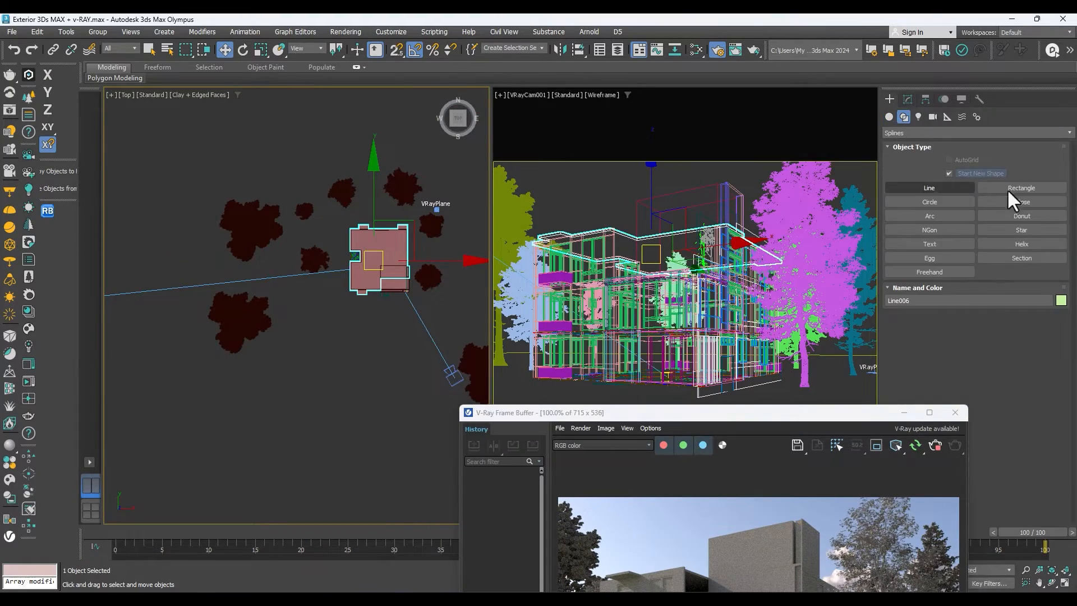
pyautogui.click(1021, 188)
pyautogui.scroll(6, 385, 233)
pyautogui.scroll(-3, 202, 288)
pyautogui.press('s')
pyautogui.moveTo(277, 231); pyautogui.dragTo(811, 155)
# Extrude the footprint rectangle 18" and close the frame buffer.
pyautogui.click(908, 100)
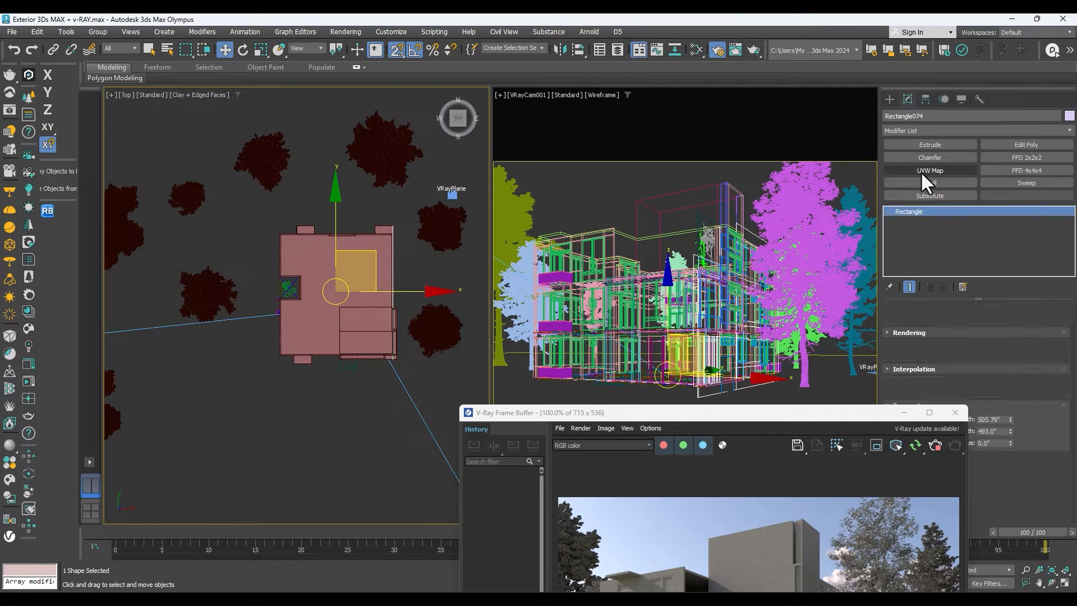
pyautogui.click(929, 145)
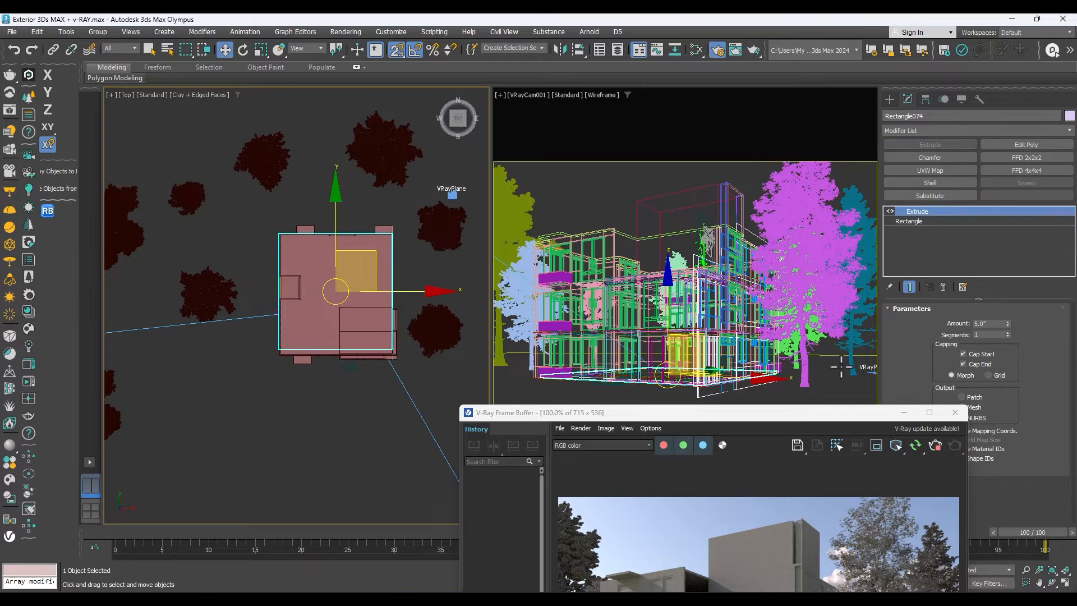
pyautogui.click(956, 412)
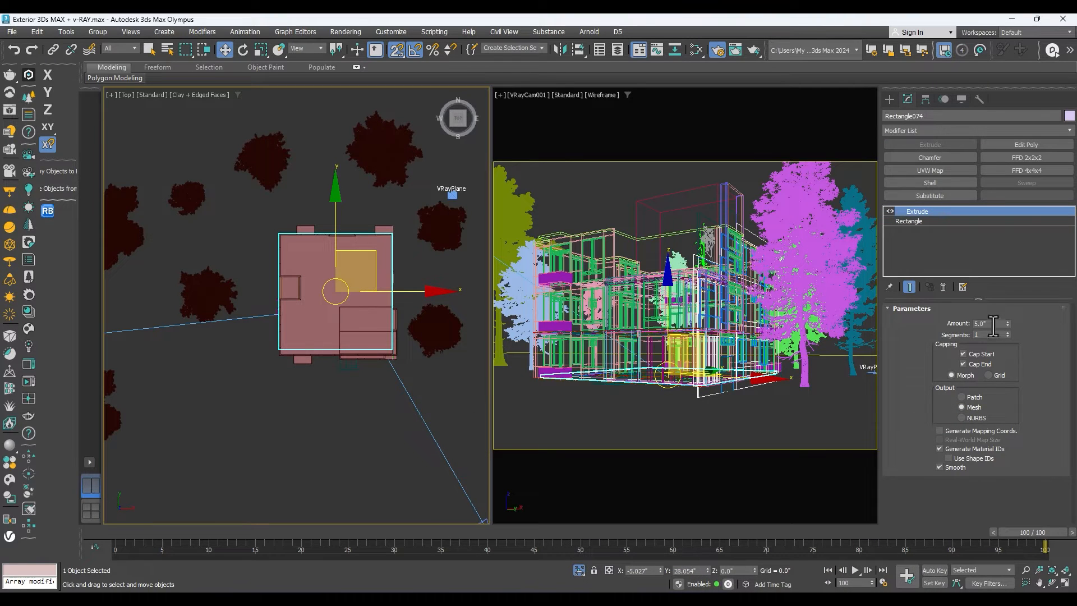
pyautogui.write('18')
pyautogui.press('Return')
# Select the footprint slab from beneath the building in a perspective view and set its extrusion amount to 30".
pyautogui.write('ff')
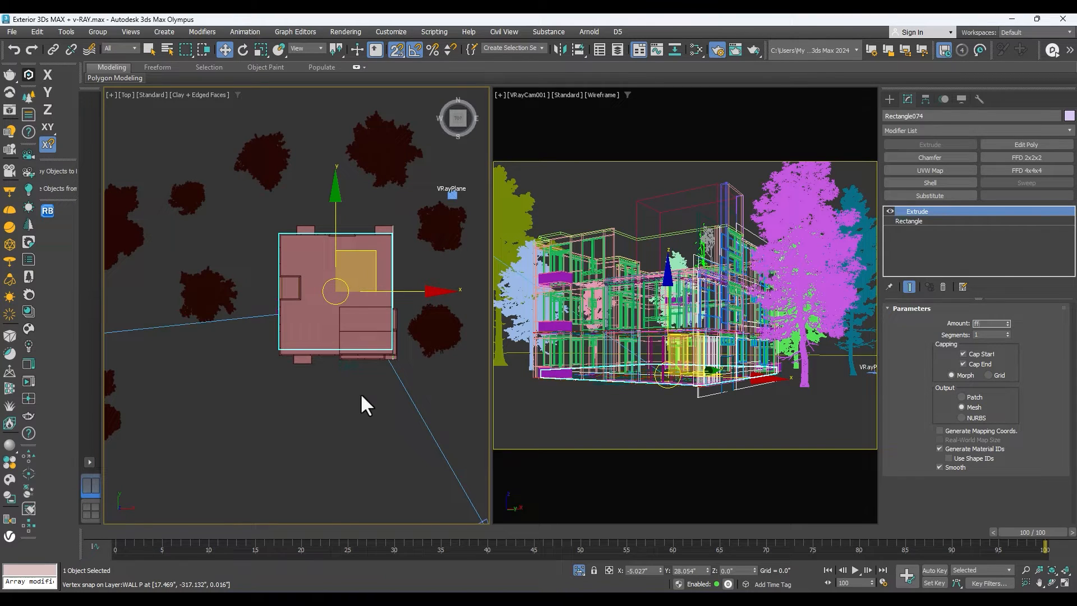
pyautogui.scroll(-2, 356, 398)
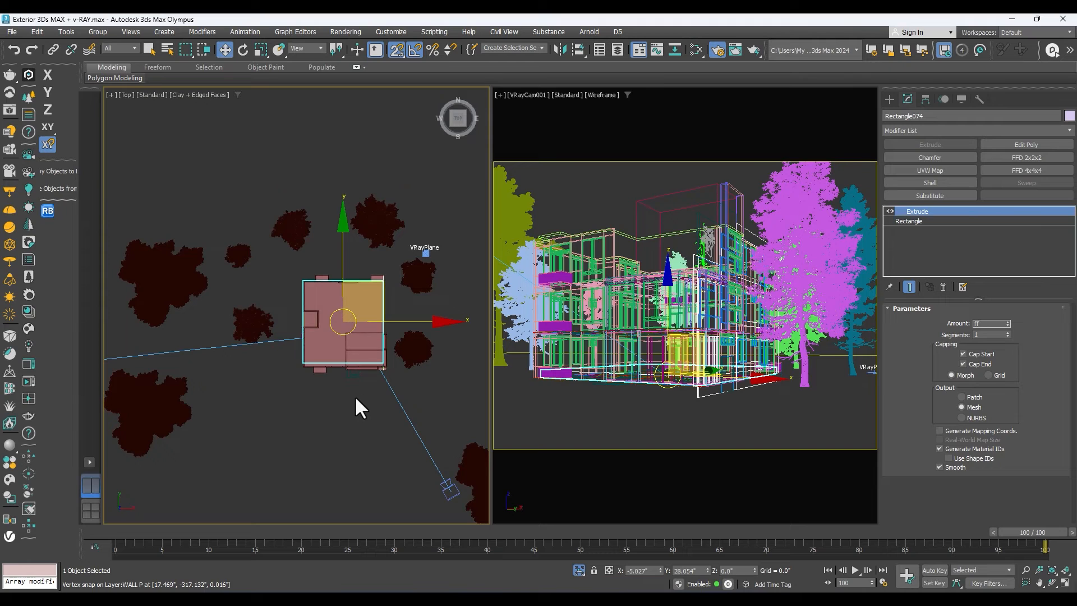
pyautogui.click(363, 389)
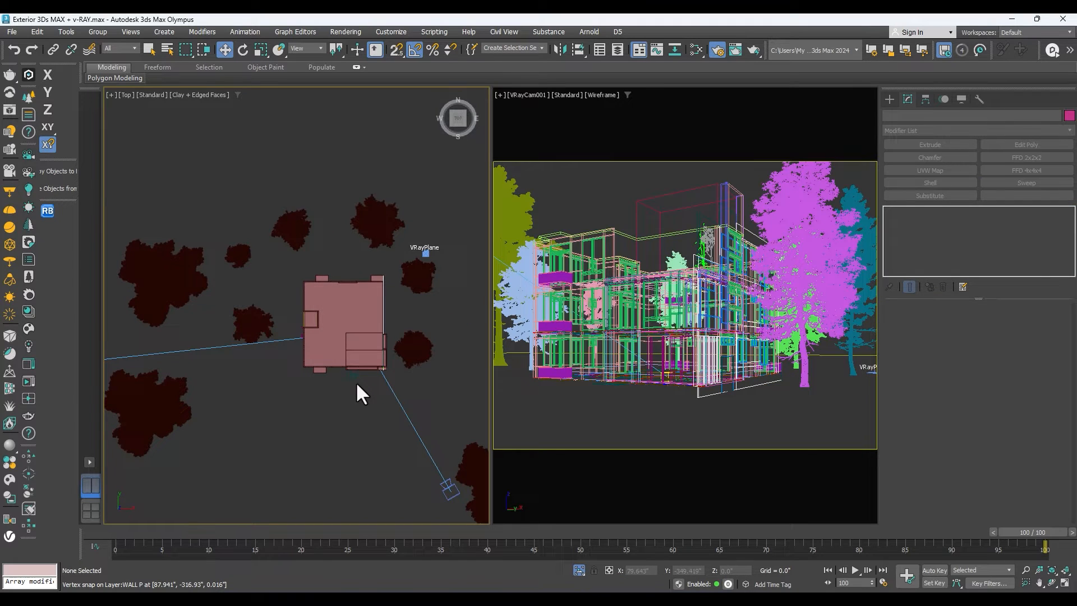
pyautogui.press('f')
pyautogui.scroll(8, 364, 340)
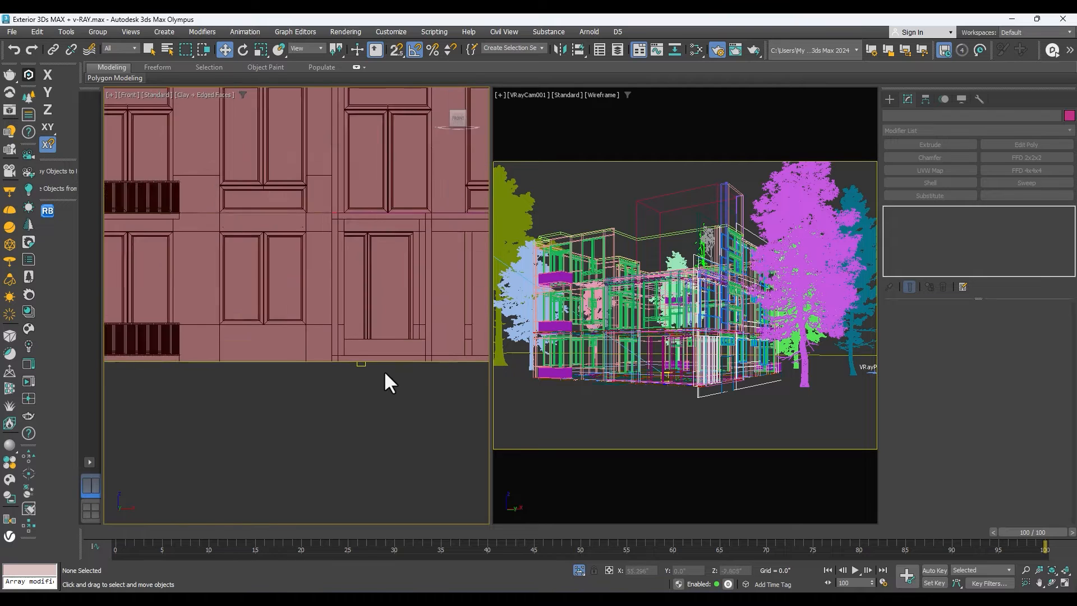
pyautogui.click(344, 342)
pyautogui.scroll(-8, 312, 380)
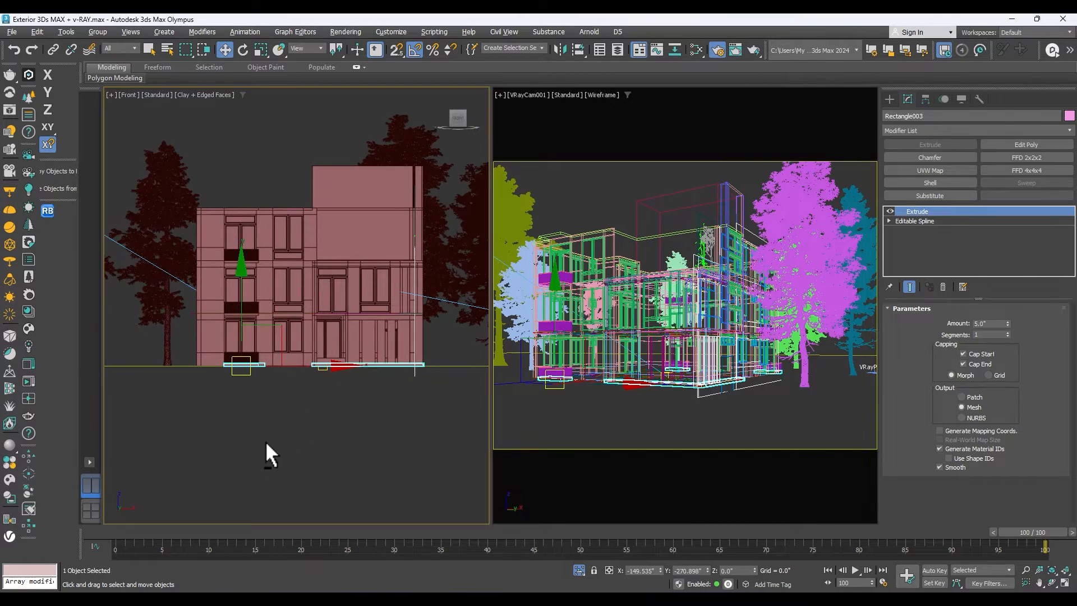
pyautogui.press('p')
pyautogui.scroll(-3, 331, 396)
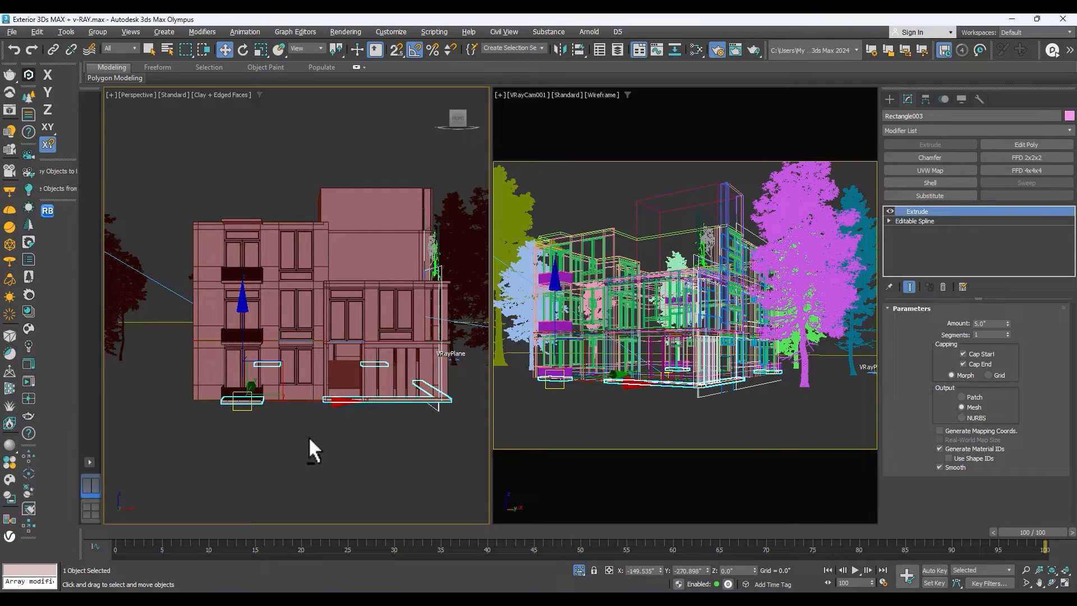
pyautogui.click(1052, 583)
pyautogui.moveTo(401, 376); pyautogui.dragTo(381, 330)
pyautogui.press('w')
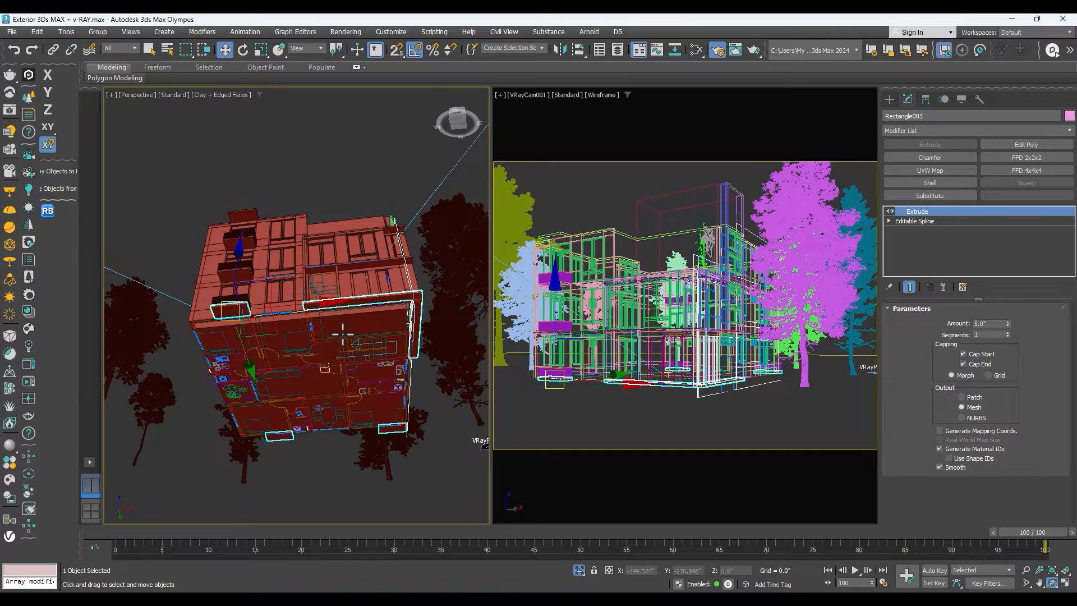
pyautogui.click(342, 325)
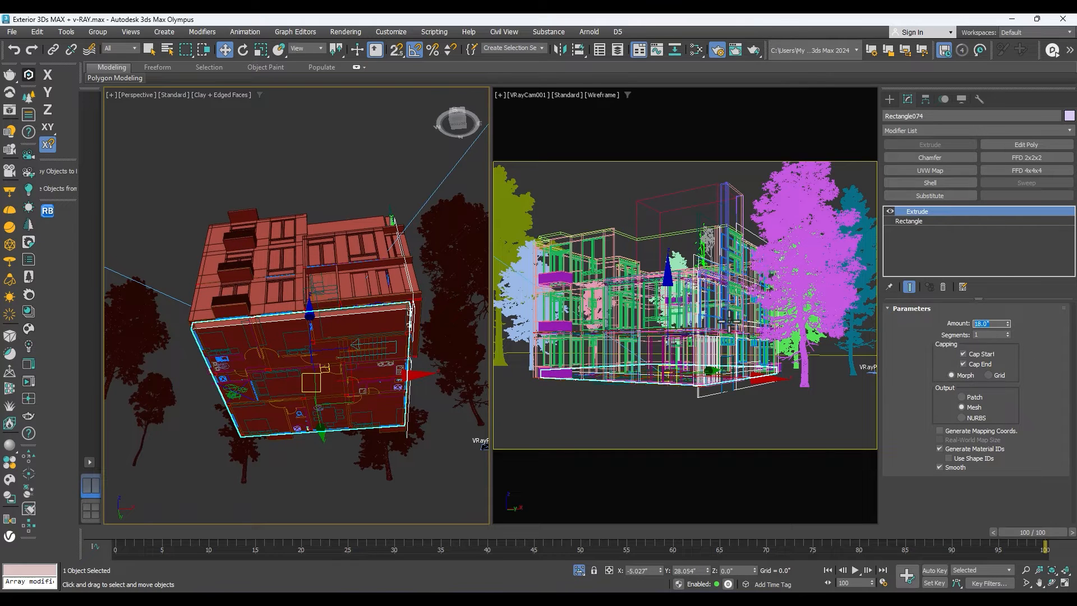
pyautogui.press('Return')
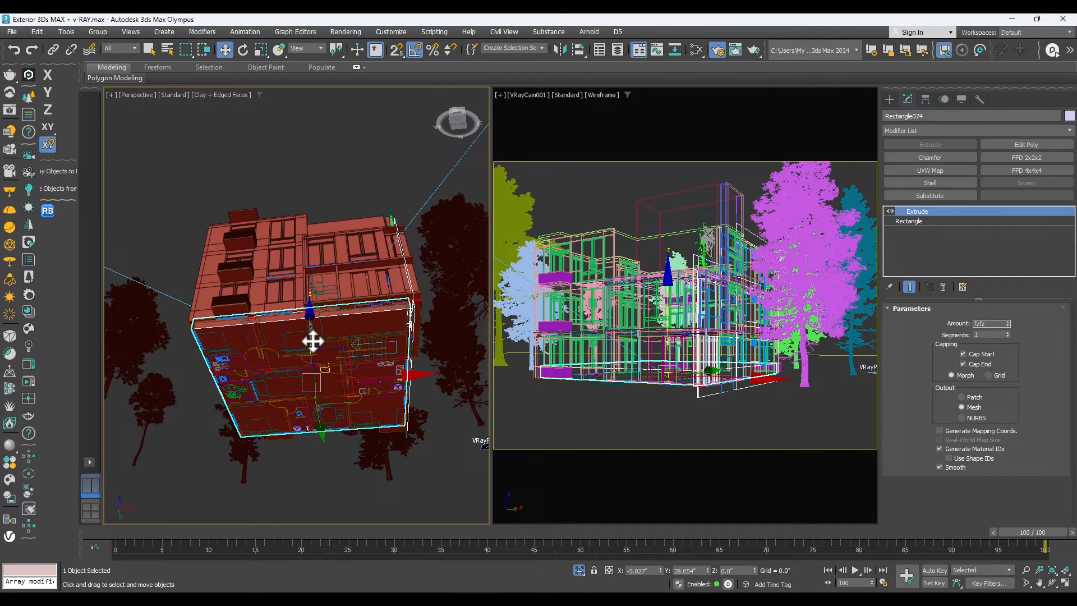
# Check the slab from below by switching its Extrude modifier off and on again.
pyautogui.scroll(-4, 318, 332)
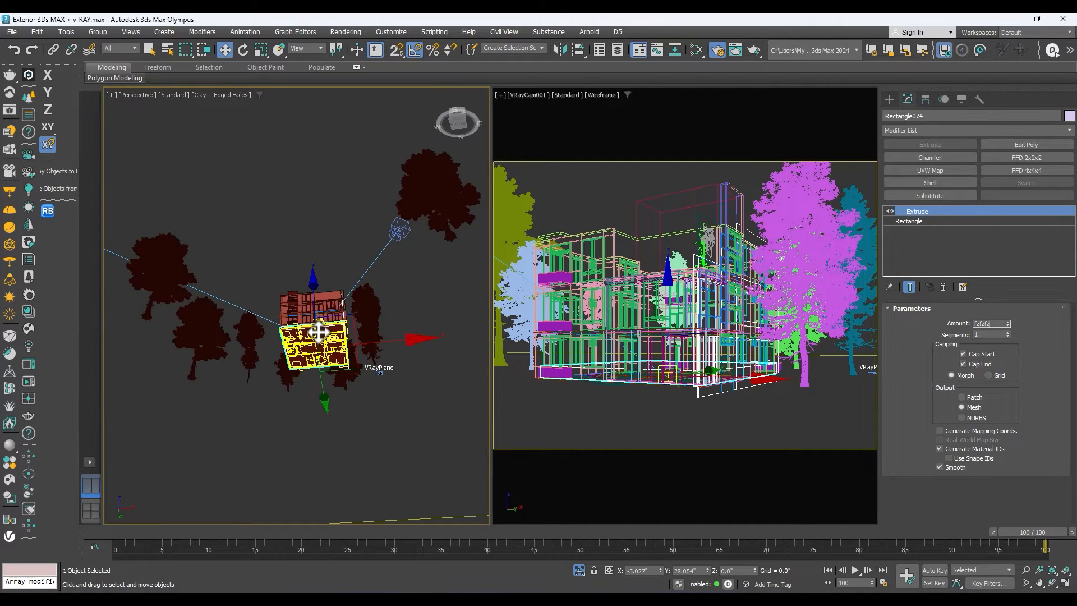
pyautogui.scroll(2, 318, 332)
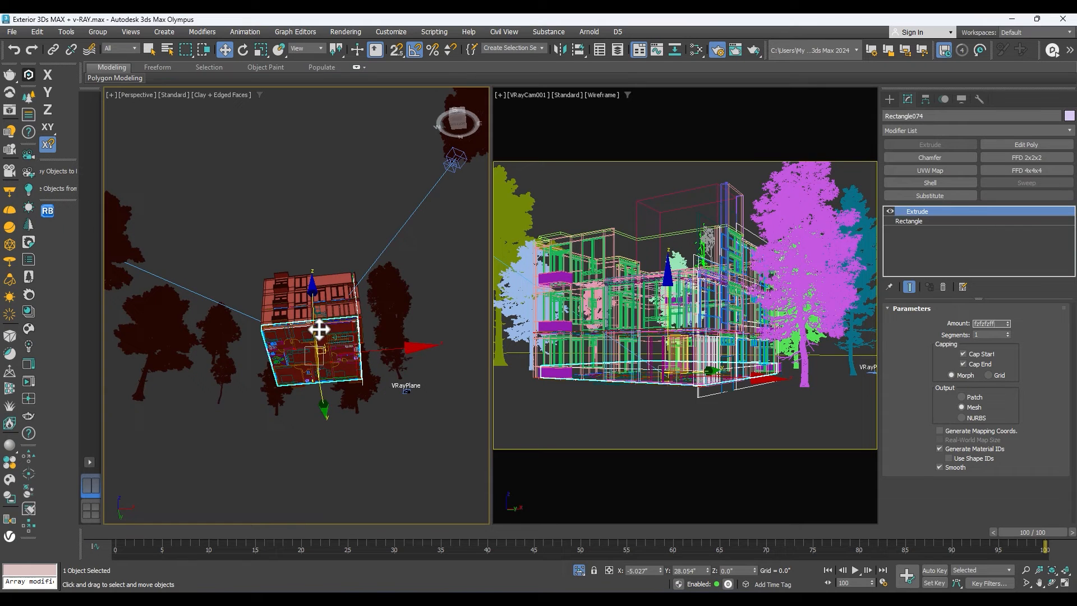
pyautogui.scroll(-2, 318, 332)
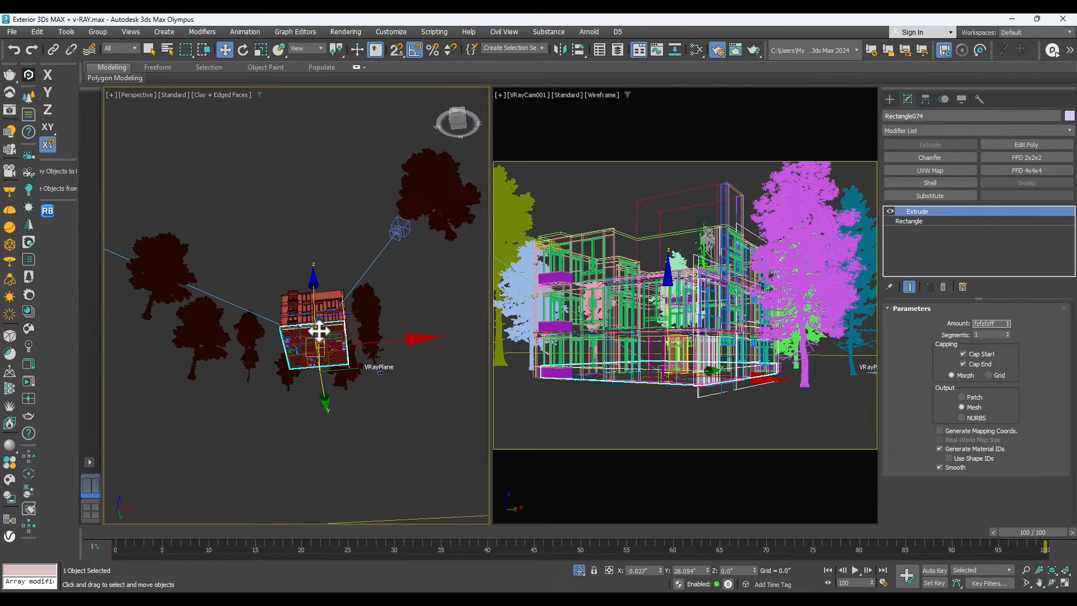
pyautogui.scroll(2, 318, 332)
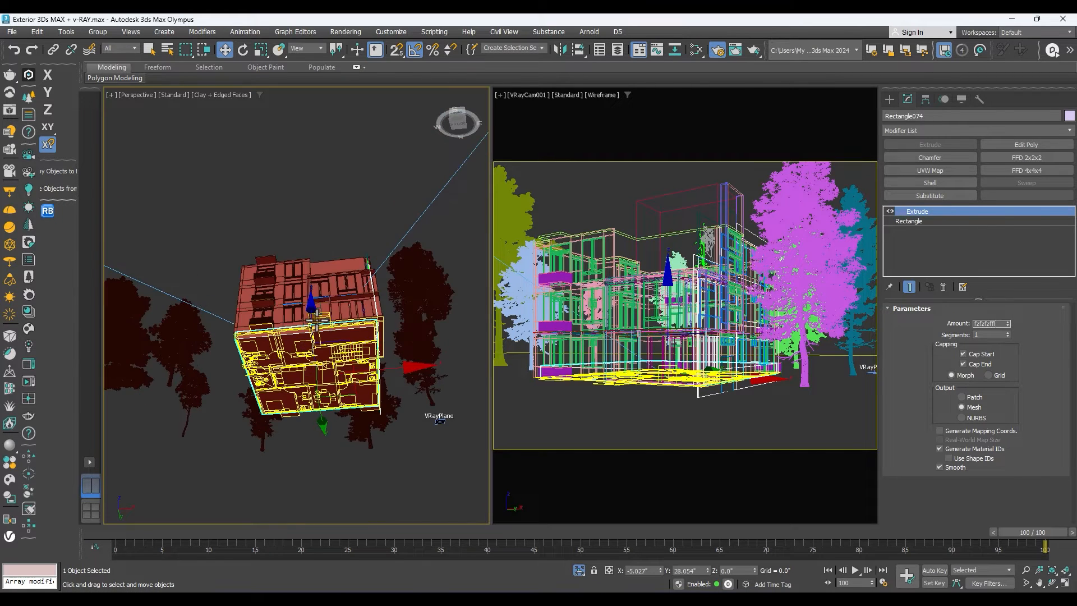
pyautogui.click(890, 211)
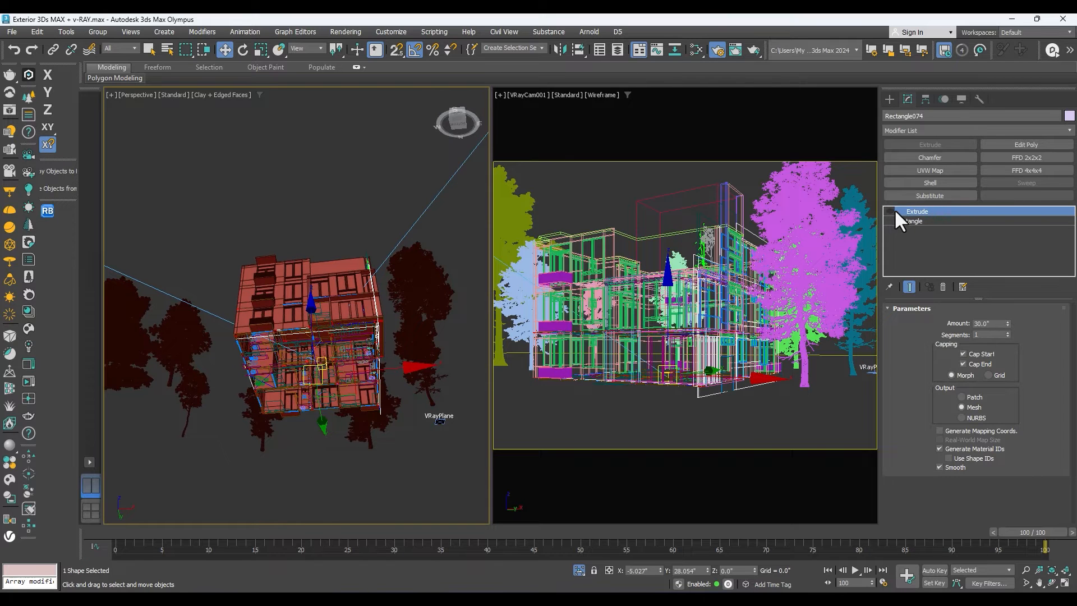
pyautogui.click(892, 212)
# Select the footprint slab at the building's base in the front view.
pyautogui.click(375, 412)
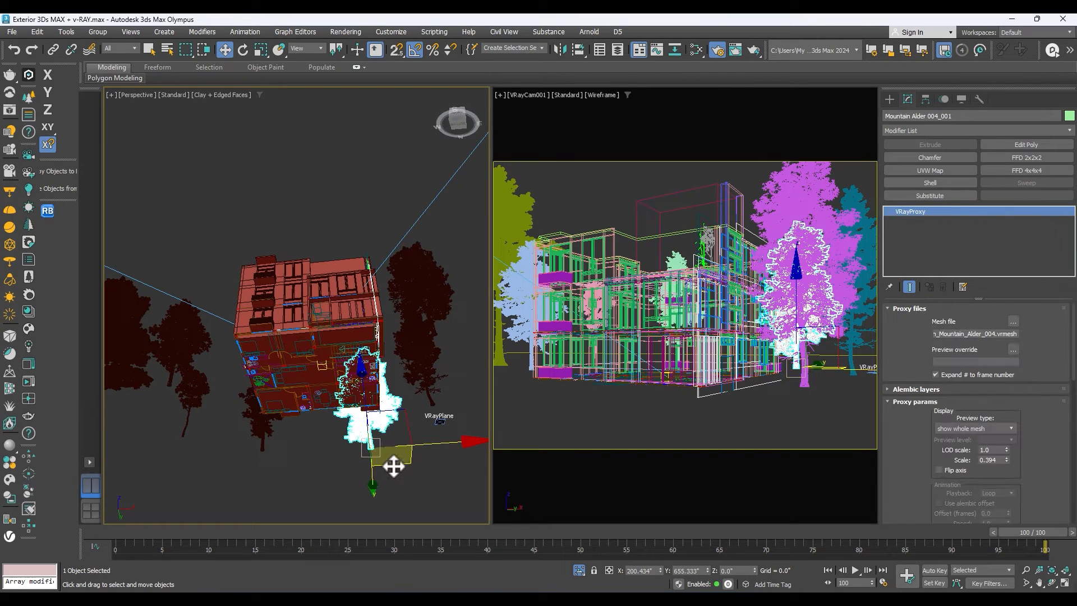
pyautogui.click(419, 483)
pyautogui.press('f')
pyautogui.scroll(5, 292, 323)
pyautogui.click(278, 327)
pyautogui.scroll(-3, 365, 329)
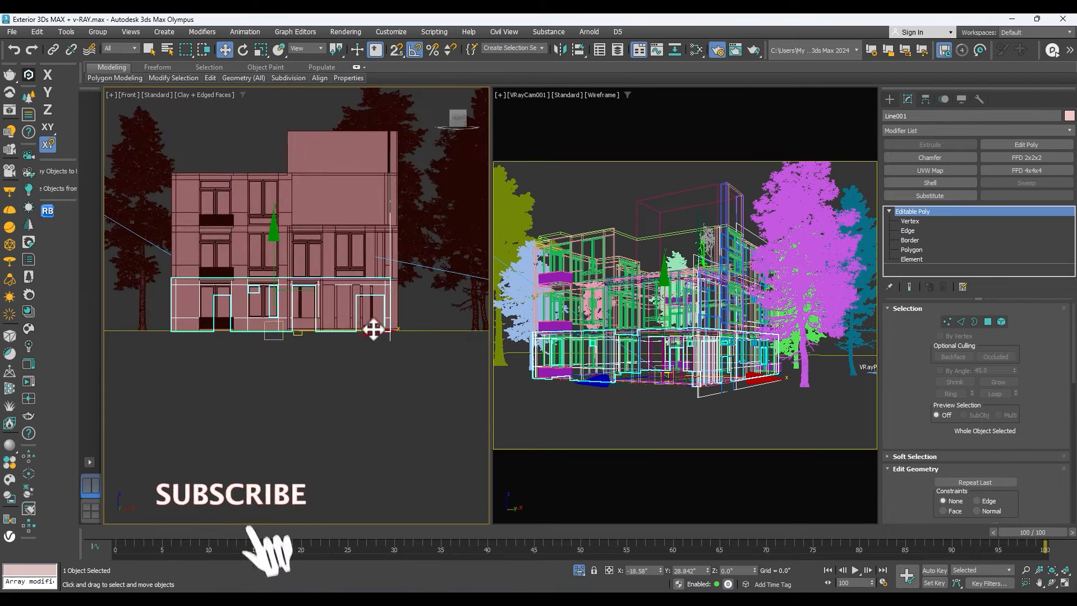
pyautogui.click(386, 336)
pyautogui.scroll(4, 372, 337)
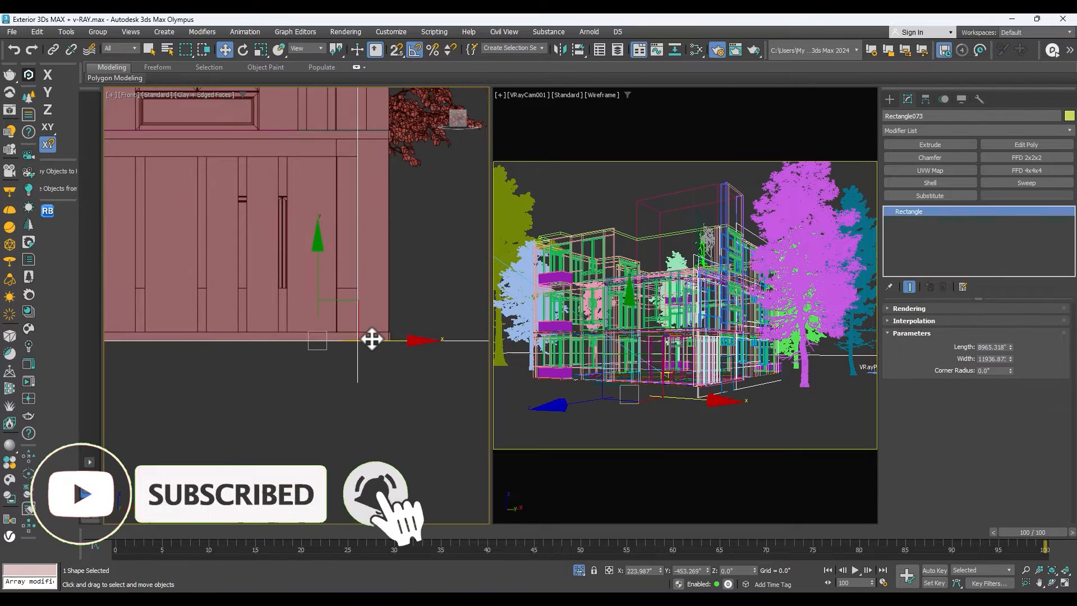
pyautogui.scroll(-4, 366, 338)
pyautogui.click(270, 337)
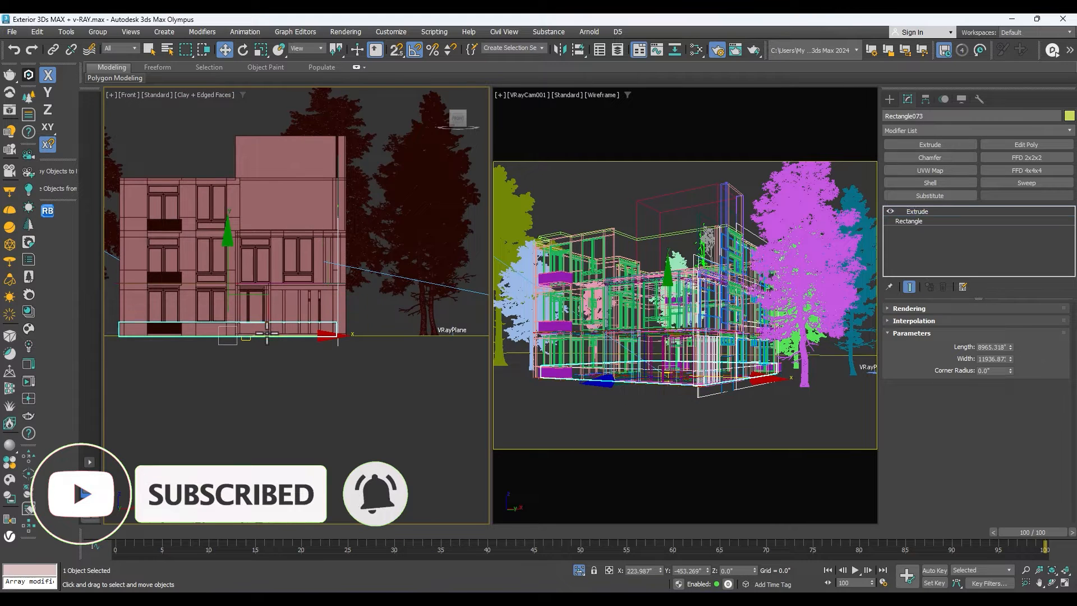
# Add the ground rectangle and the nearest tree left of the building to the slab selection.
pyautogui.scroll(-4, 347, 307)
pyautogui.scroll(4, 229, 321)
pyautogui.scroll(2, 264, 320)
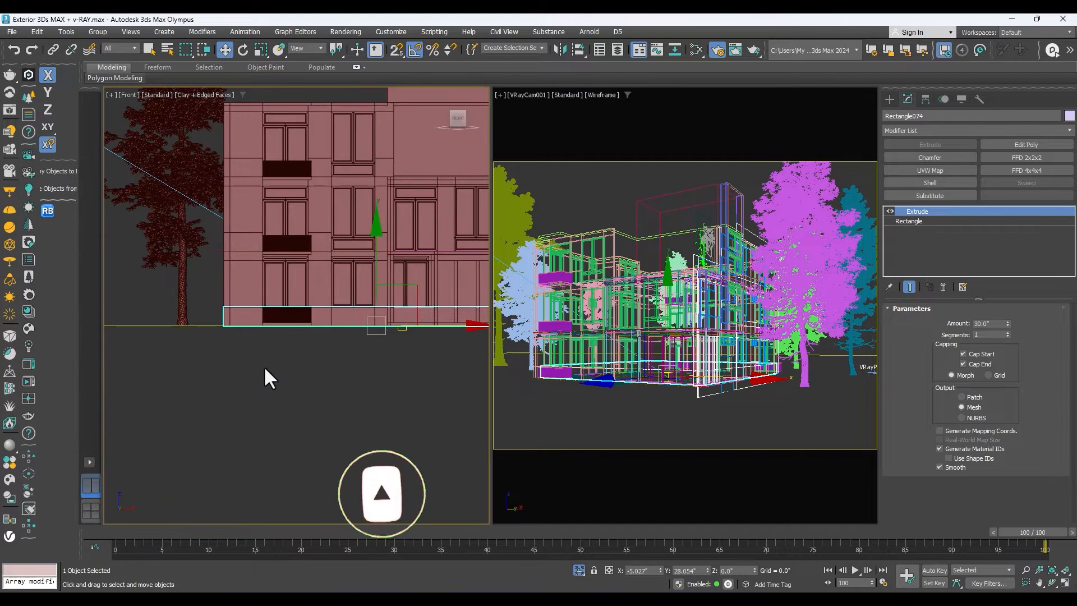
pyautogui.scroll(-2, 264, 367)
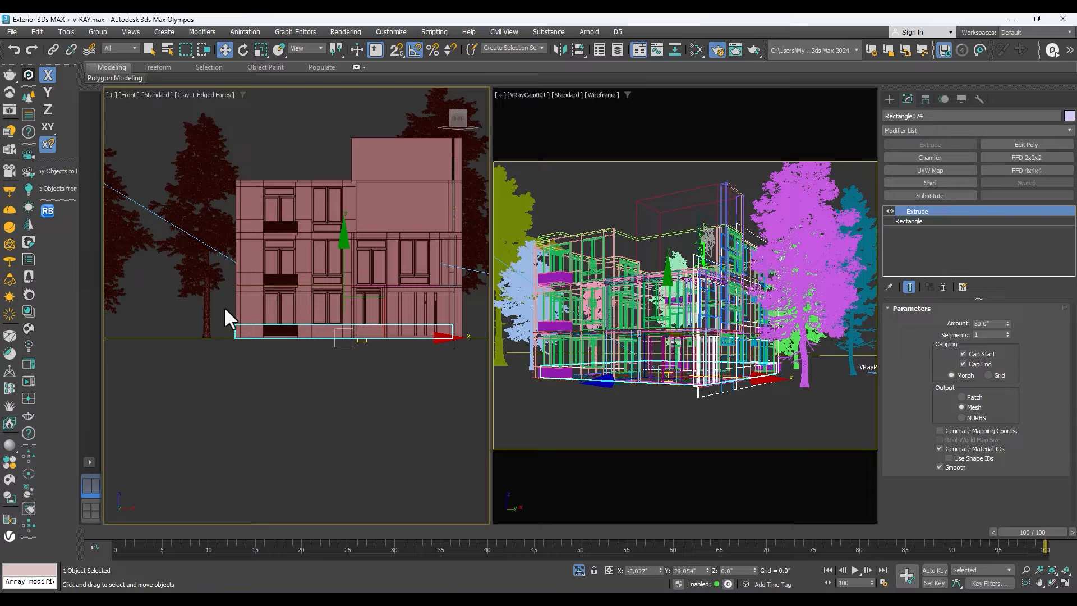
pyautogui.moveTo(224, 305); pyautogui.dragTo(170, 355)
pyautogui.scroll(-5, 203, 348)
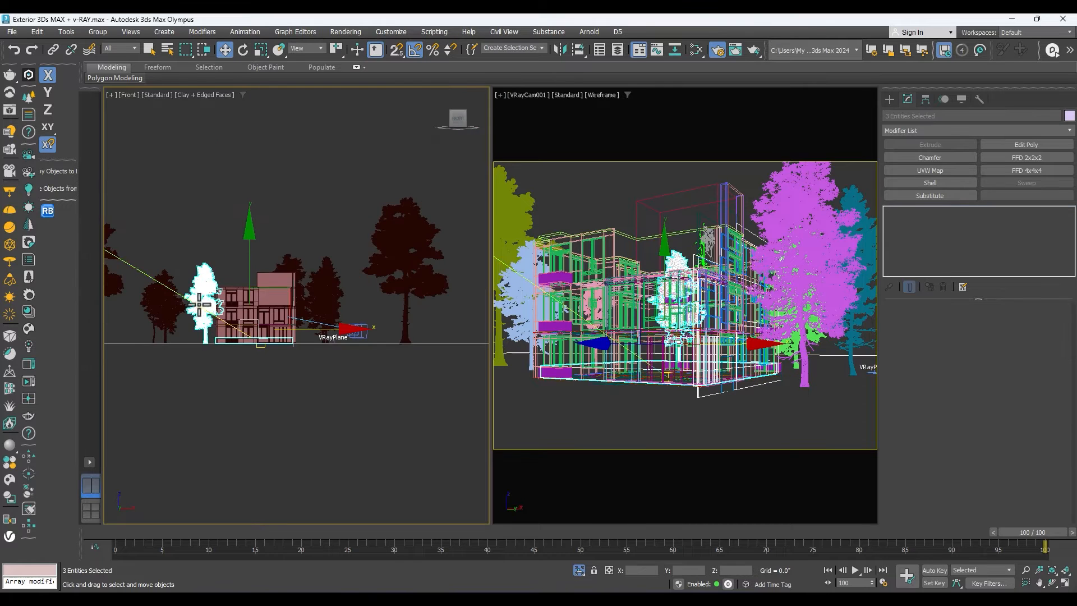
pyautogui.scroll(2, 199, 305)
pyautogui.scroll(-3, 247, 314)
pyautogui.scroll(5, 178, 351)
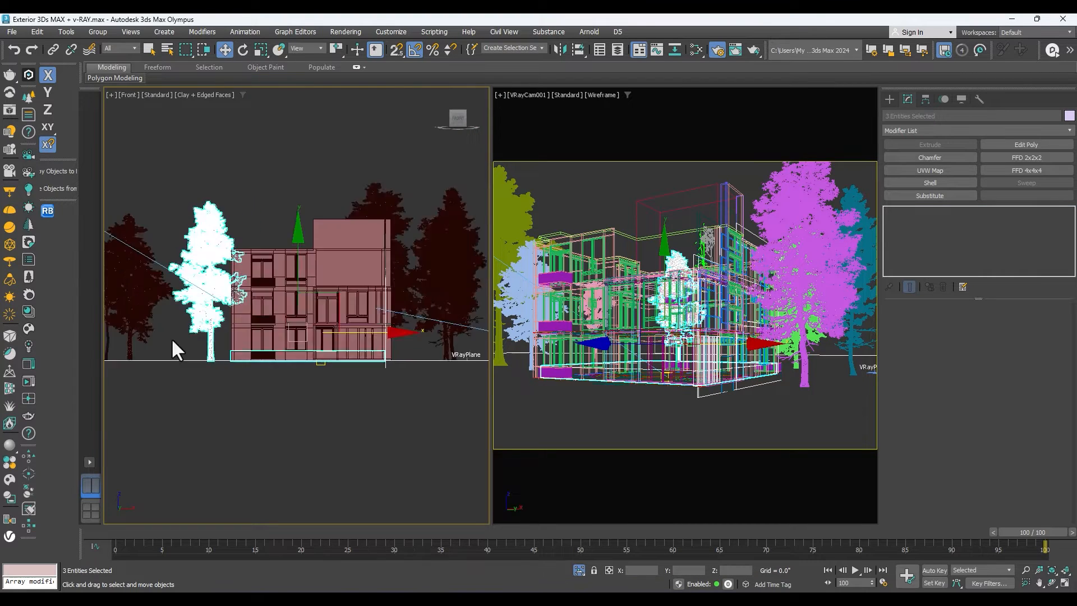
# Add the remaining trees on the left side of the building to the selection in the front view.
pyautogui.scroll(-3, 288, 319)
pyautogui.scroll(-2, 247, 330)
pyautogui.scroll(6, 356, 325)
pyautogui.keyDown('ctrl'); pyautogui.click(358, 332); pyautogui.keyUp('ctrl')
pyautogui.scroll(-5, 336, 378)
pyautogui.scroll(3, 298, 376)
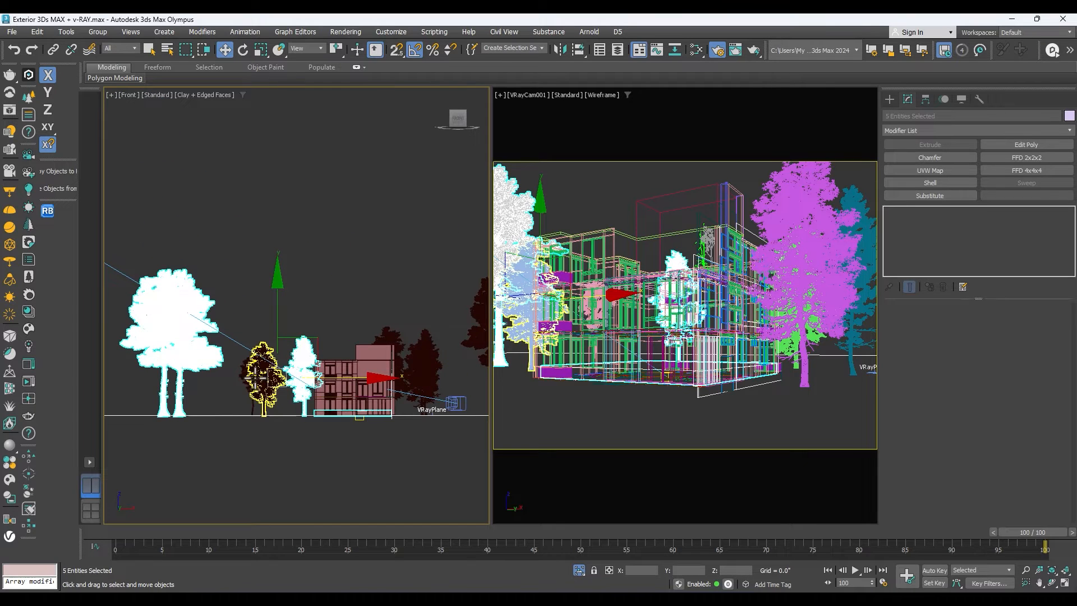
pyautogui.keyDown('ctrl'); pyautogui.click(256, 379); pyautogui.keyUp('ctrl')
pyautogui.scroll(5, 257, 387)
pyautogui.keyDown('ctrl'); pyautogui.click(230, 482); pyautogui.keyUp('ctrl')
pyautogui.scroll(-6, 253, 428)
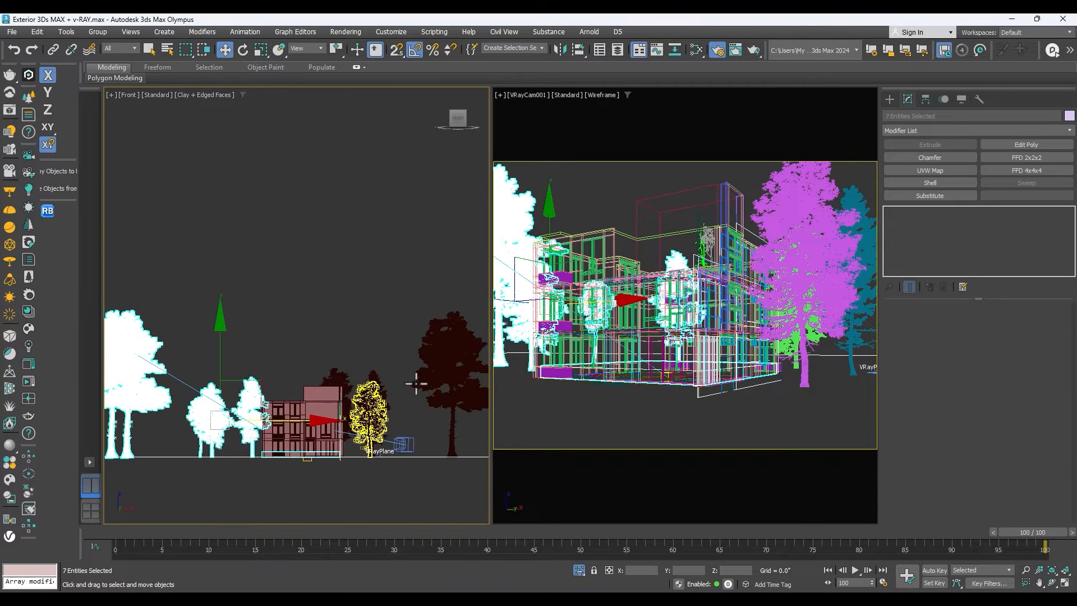
# Add the trees behind and right of the building, and lower the selected slab, ground and trees along Y so the slab sits beneath the building.
pyautogui.keyDown('ctrl'); pyautogui.moveTo(298, 381); pyautogui.dragTo(299, 379); pyautogui.keyUp('ctrl')
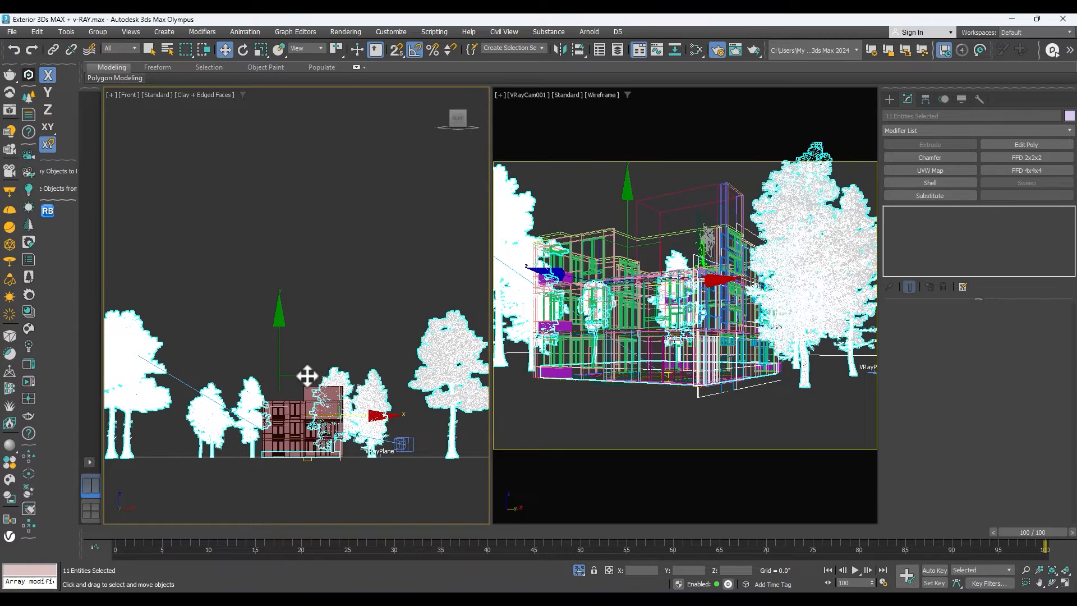
pyautogui.scroll(-2, 310, 430)
pyautogui.scroll(7, 334, 397)
pyautogui.scroll(-4, 334, 397)
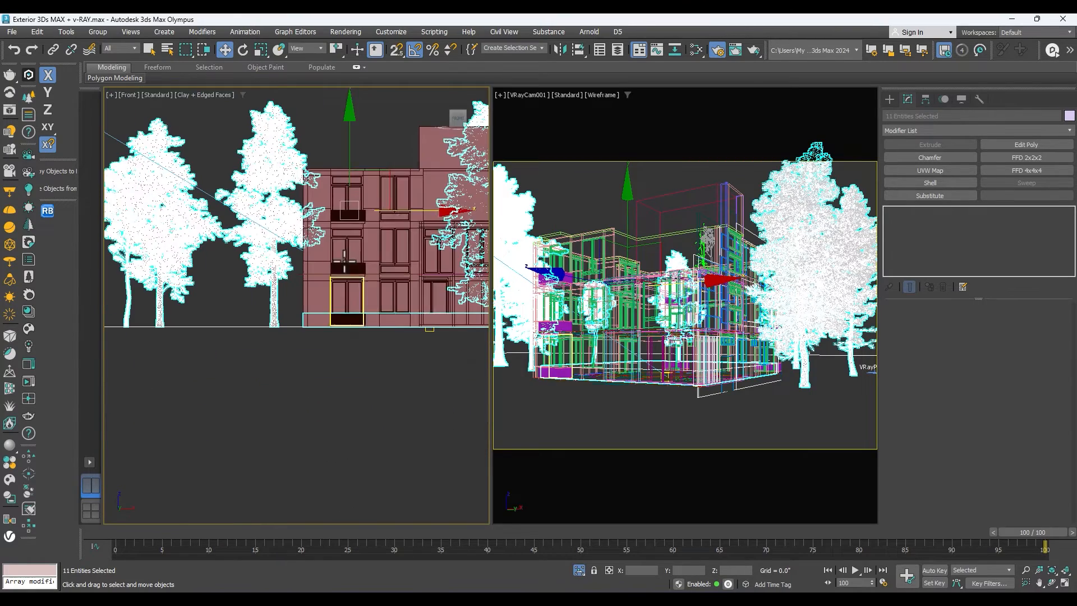
pyautogui.moveTo(348, 169); pyautogui.dragTo(337, 194)
pyautogui.scroll(-6, 296, 324)
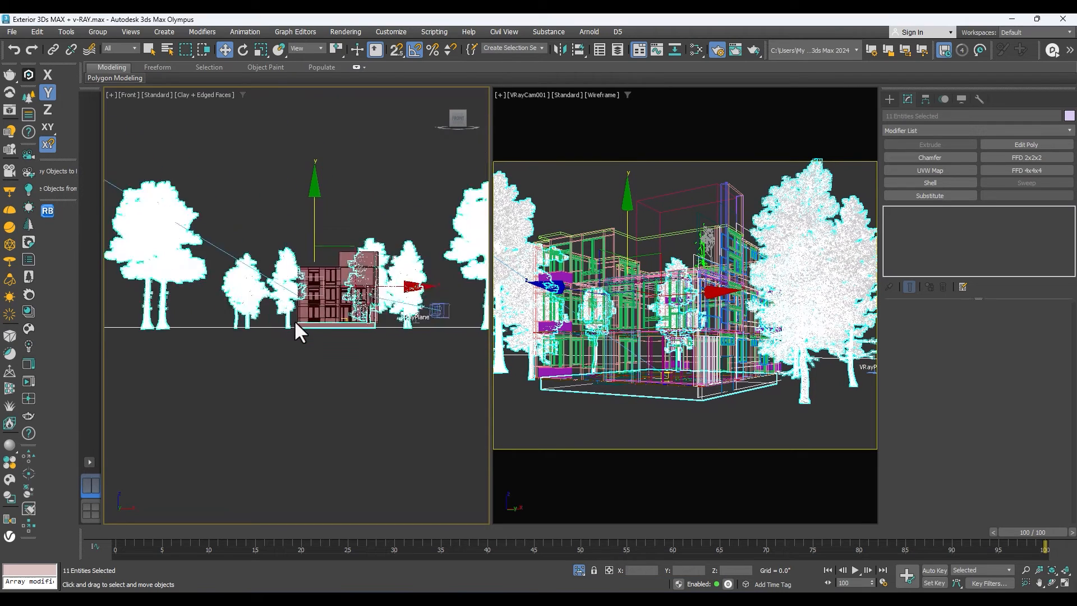
pyautogui.click(620, 417)
# Select the V-Ray plane in the front view, set its Z position to -30, and lower it to about -31.8.
pyautogui.scroll(6, 307, 331)
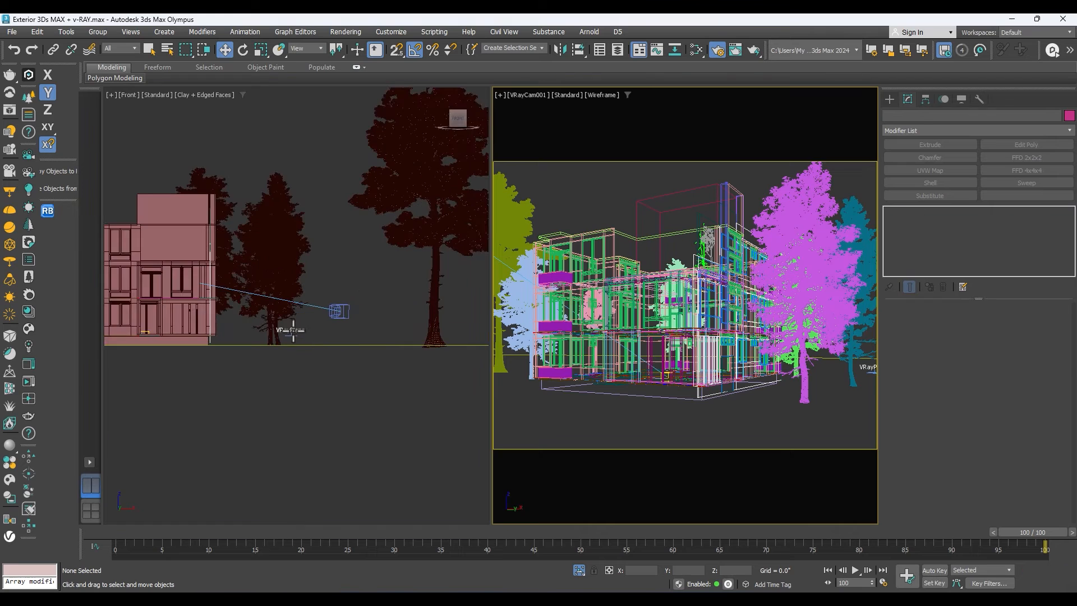
pyautogui.click(293, 331)
pyautogui.scroll(5, 296, 323)
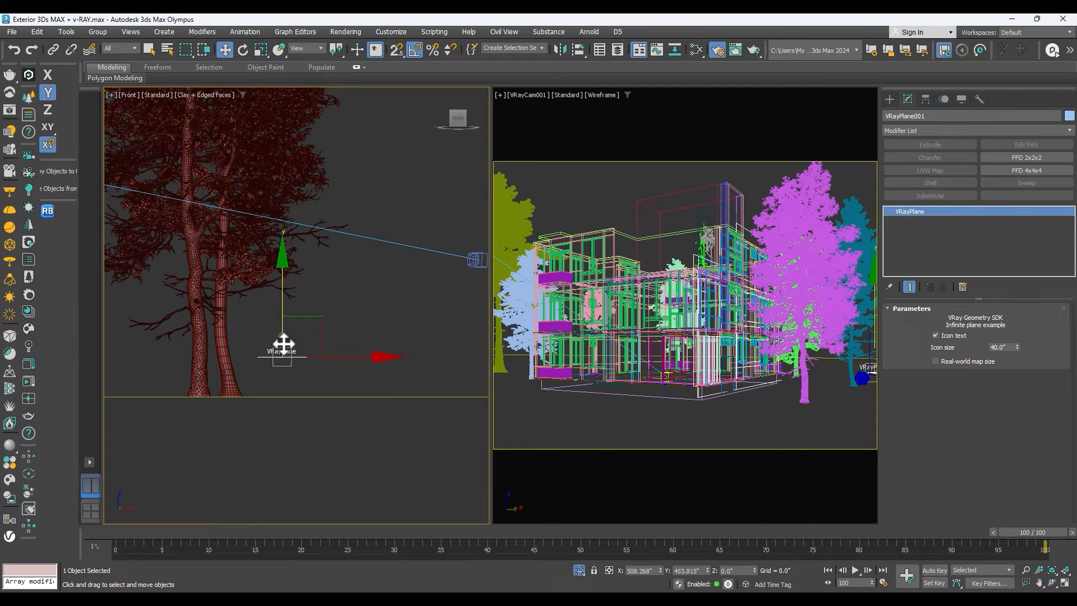
pyautogui.write('-30')
pyautogui.press('Return')
pyautogui.scroll(3, 281, 373)
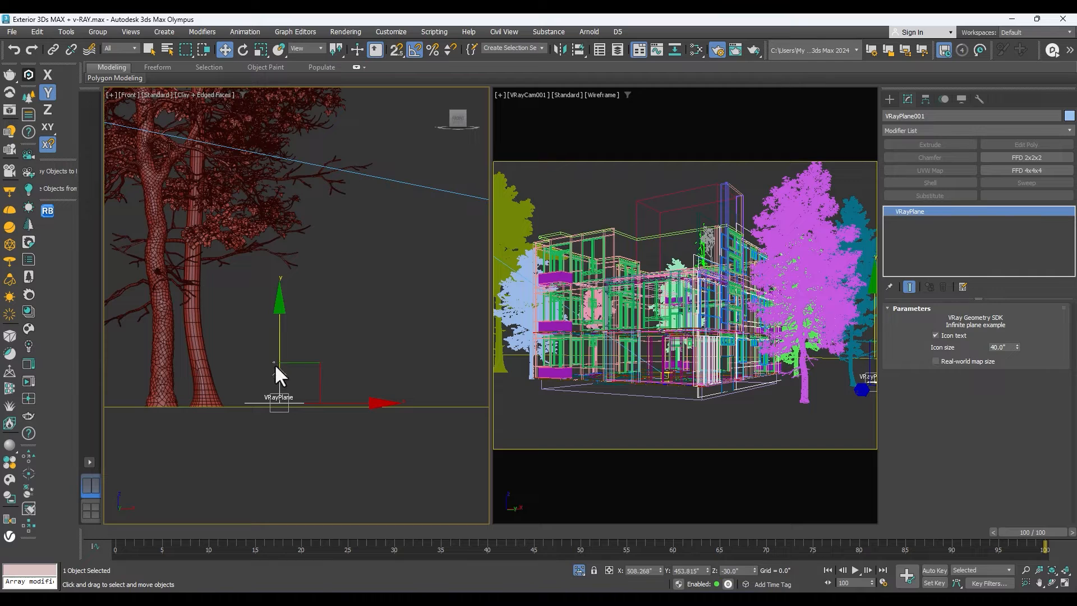
pyautogui.moveTo(282, 368); pyautogui.dragTo(279, 369)
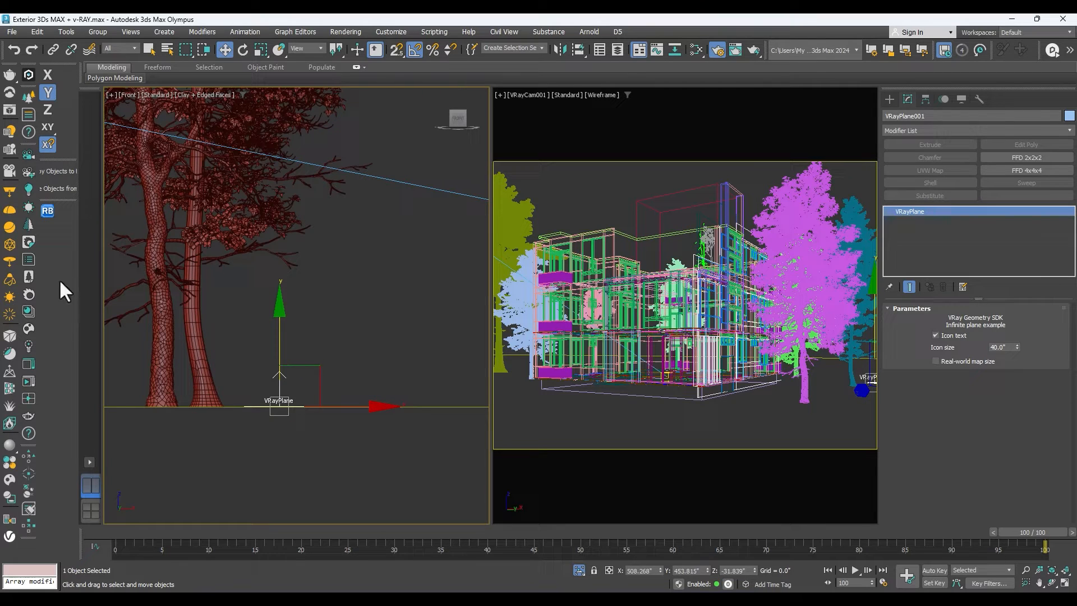
# Show the V-Ray Frame Buffer, start interactive rendering, and move the window up so the whole render is visible.
pyautogui.click(9, 110)
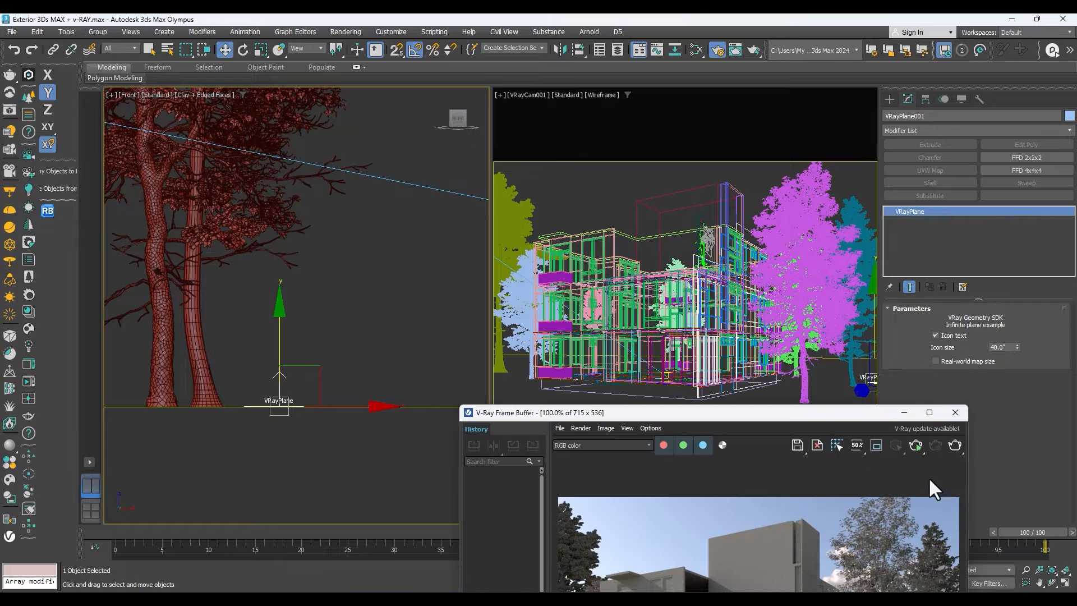
pyautogui.click(913, 446)
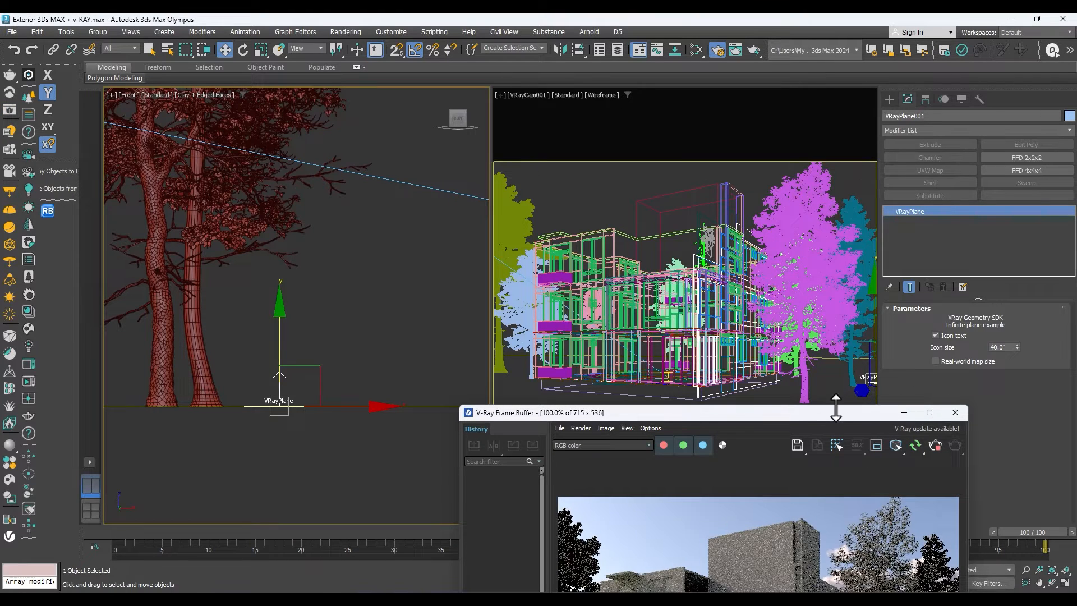
pyautogui.moveTo(833, 413); pyautogui.dragTo(804, 121)
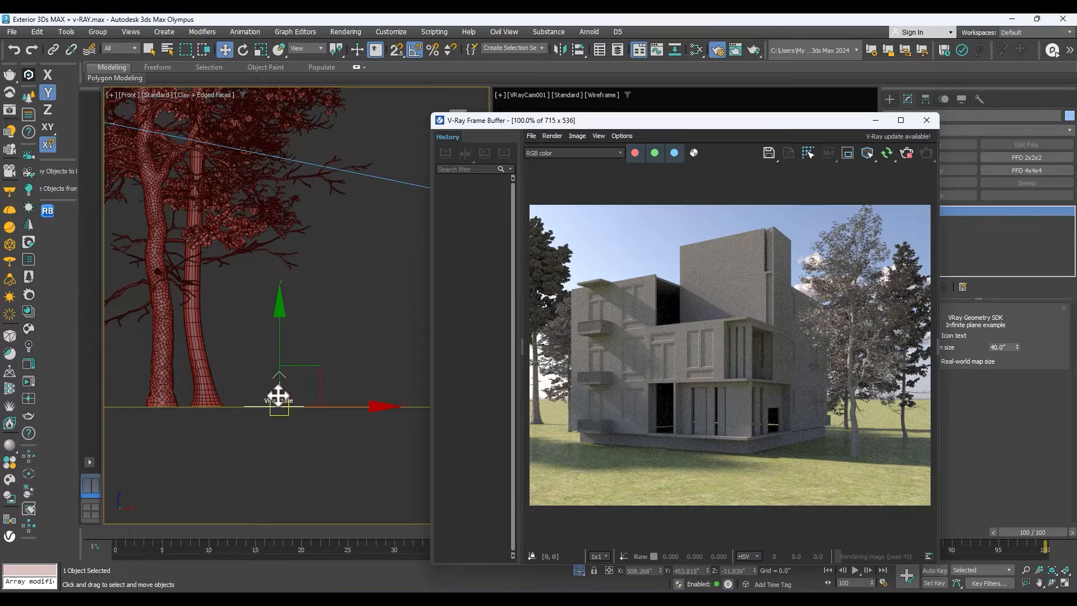
# Fine-tune the V-Ray plane's height in the front view to a Z of about -31.3.
pyautogui.scroll(2, 282, 387)
pyautogui.moveTo(283, 379); pyautogui.dragTo(281, 380)
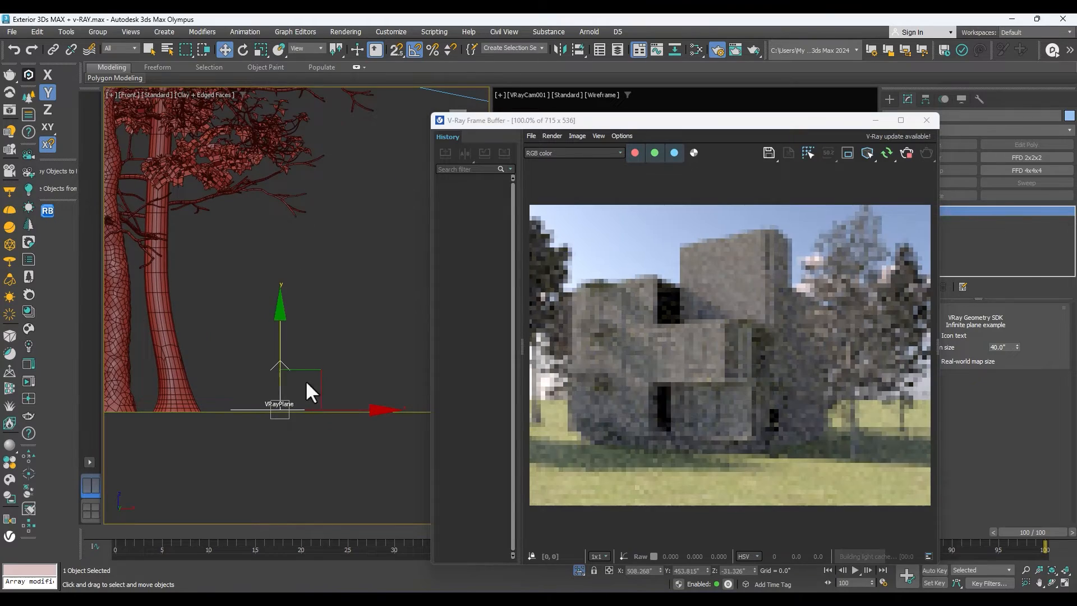
pyautogui.scroll(1, 773, 471)
pyautogui.scroll(-1, 770, 469)
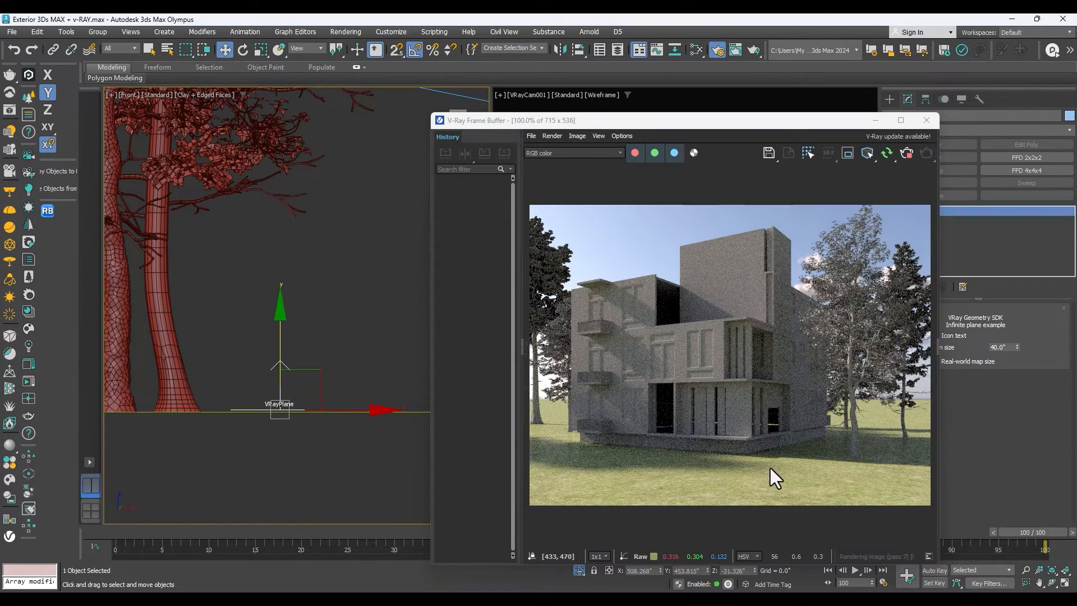
# Set the base slab's extrusion amount to 32.5" so it meets the building, and inspect the base in the render.
pyautogui.scroll(1, 816, 441)
pyautogui.scroll(-1, 832, 432)
pyautogui.scroll(-5, 341, 404)
pyautogui.scroll(5, 208, 370)
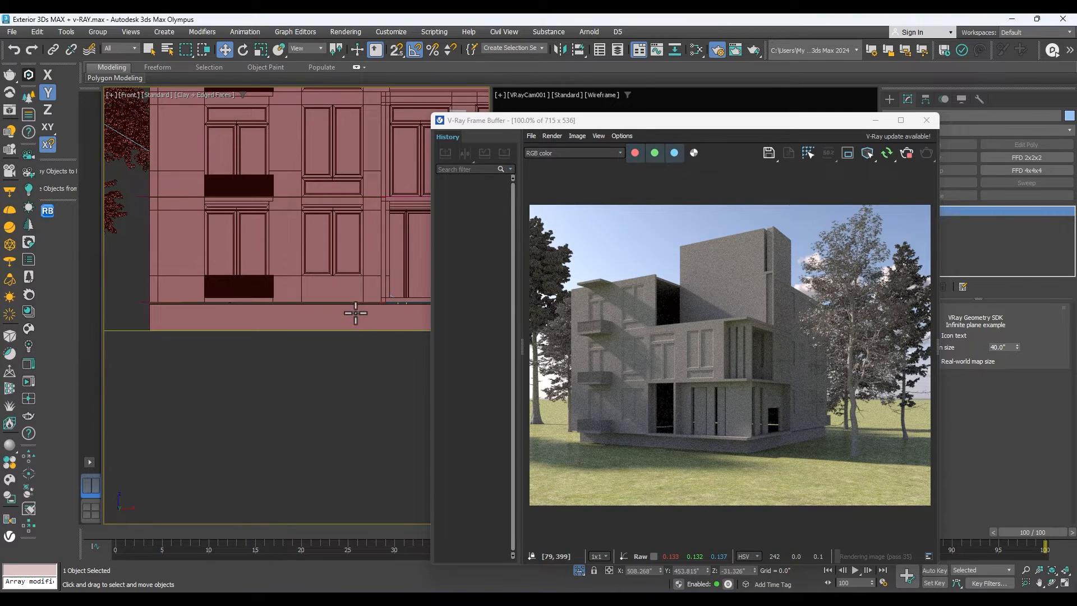
pyautogui.click(348, 308)
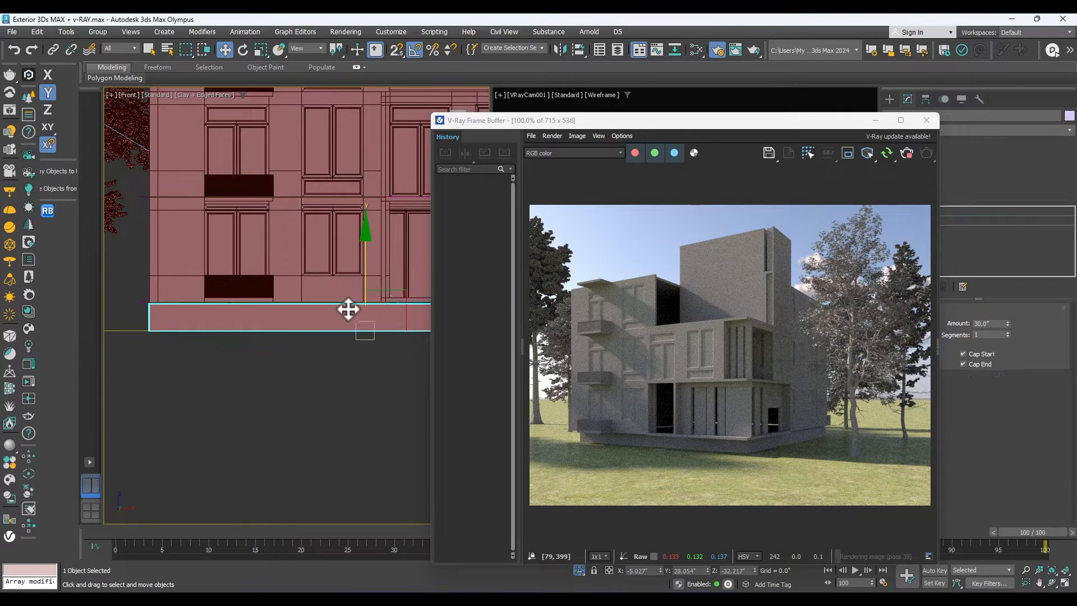
pyautogui.click(1007, 322)
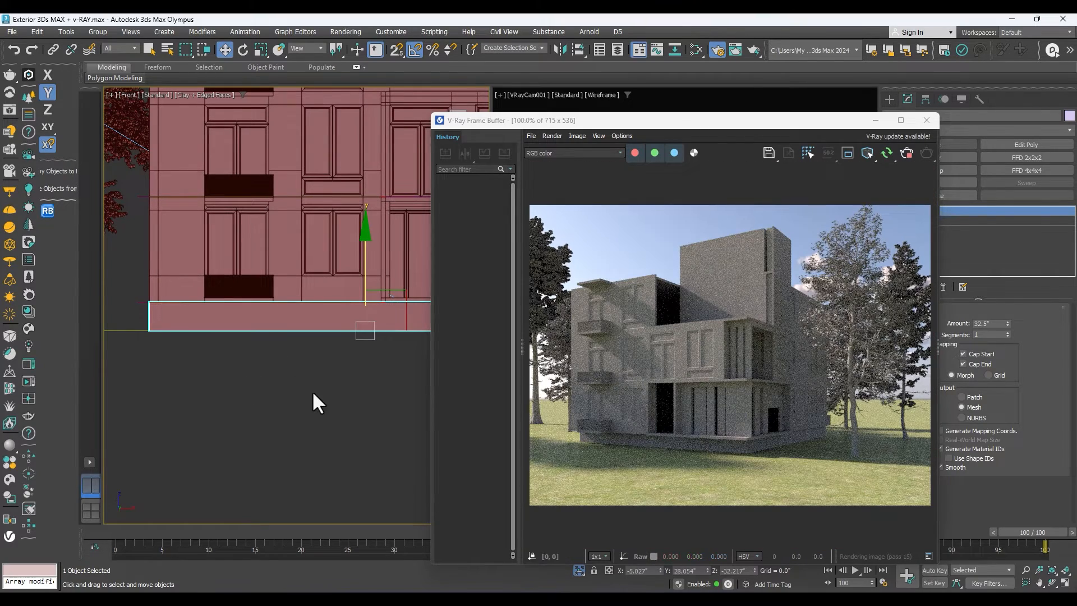
pyautogui.scroll(-4, 302, 342)
pyautogui.scroll(1, 275, 375)
pyautogui.scroll(2, 658, 418)
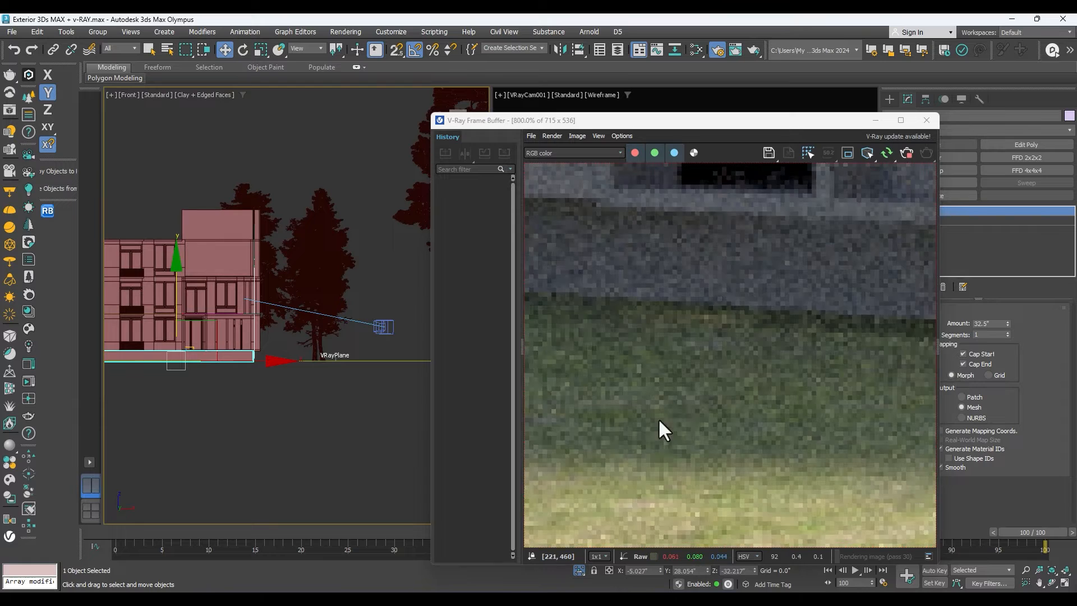
pyautogui.scroll(-1, 679, 378)
pyautogui.scroll(-2, 704, 397)
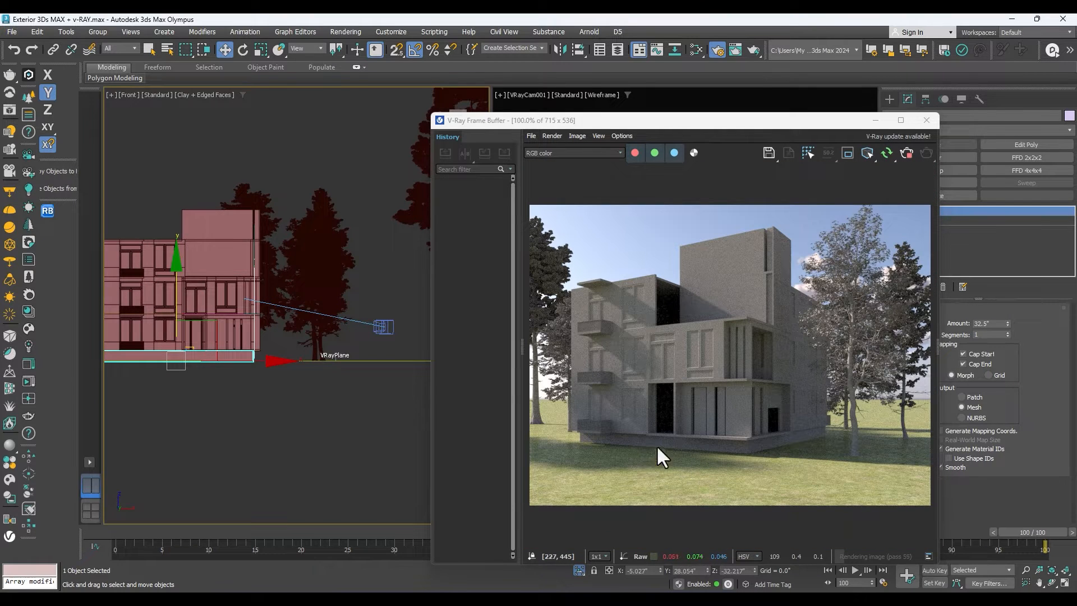
# Convert the base slab to an Editable Poly in the top view.
pyautogui.scroll(-2, 197, 338)
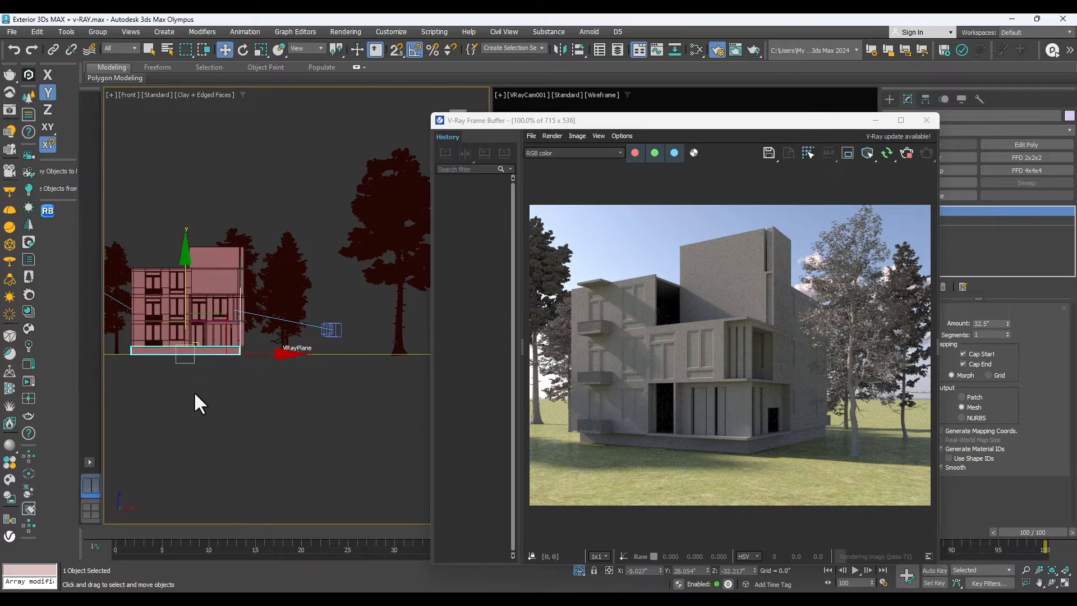
pyautogui.press('t')
pyautogui.scroll(3, 303, 365)
pyautogui.scroll(-2, 281, 301)
pyautogui.rightClick(282, 300)
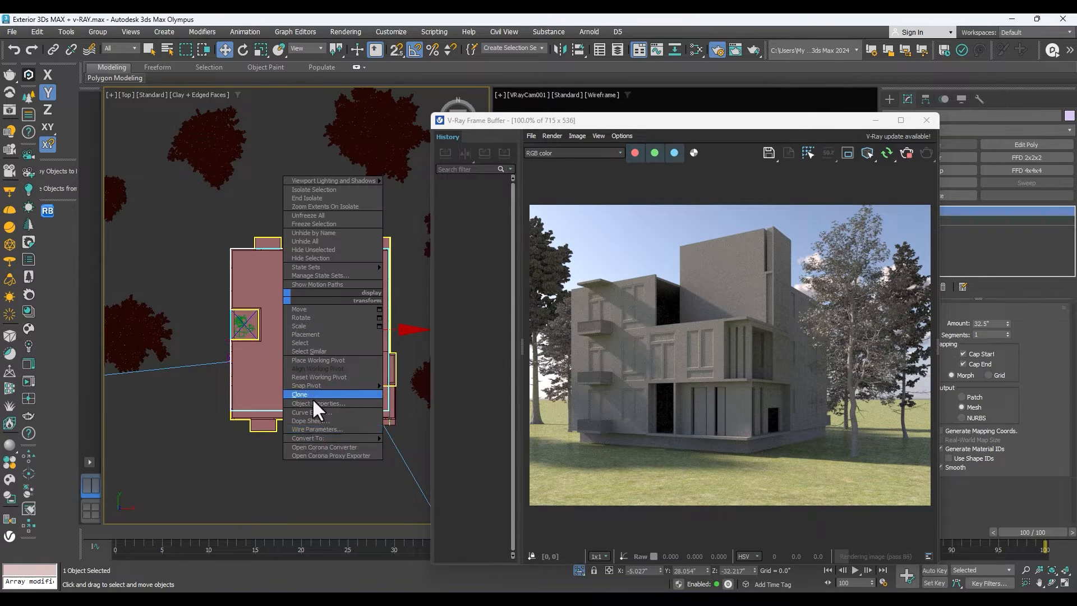
pyautogui.moveTo(373, 438)
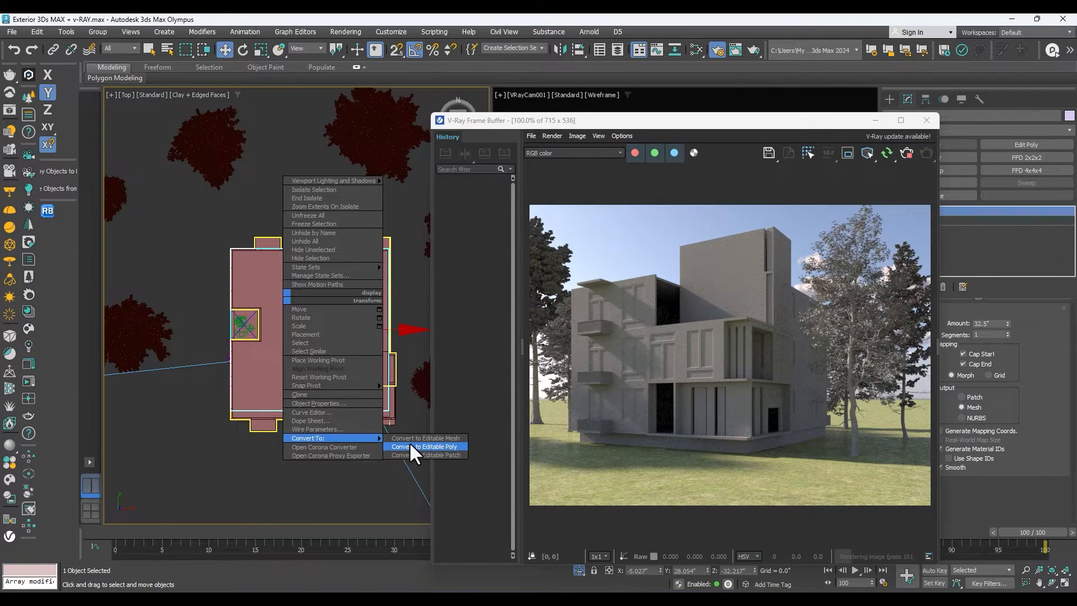
pyautogui.click(412, 447)
# Select the slab's front-edge vertices in the top view and snap them along Y to the building's front wall.
pyautogui.moveTo(827, 122); pyautogui.dragTo(793, 80)
pyautogui.click(889, 211)
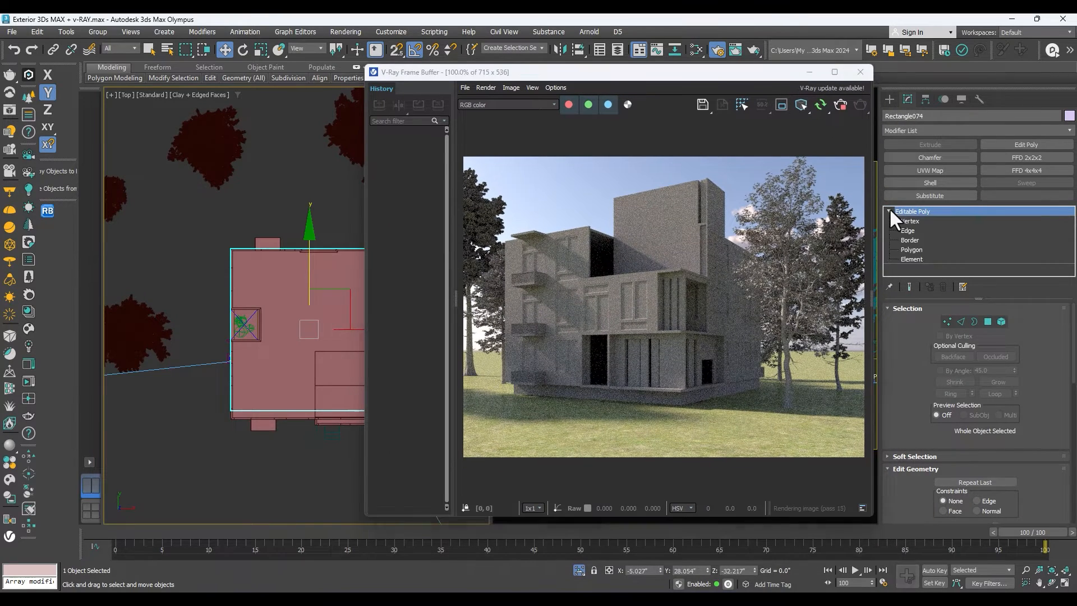
pyautogui.click(910, 221)
pyautogui.scroll(-5, 264, 254)
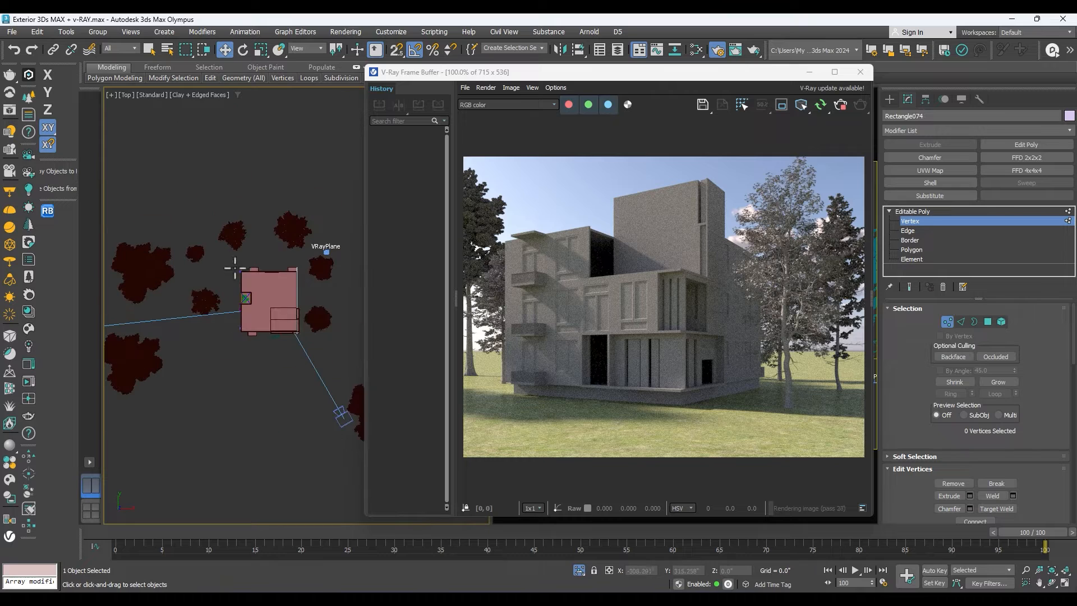
pyautogui.moveTo(316, 311); pyautogui.dragTo(202, 360)
pyautogui.scroll(5, 277, 295)
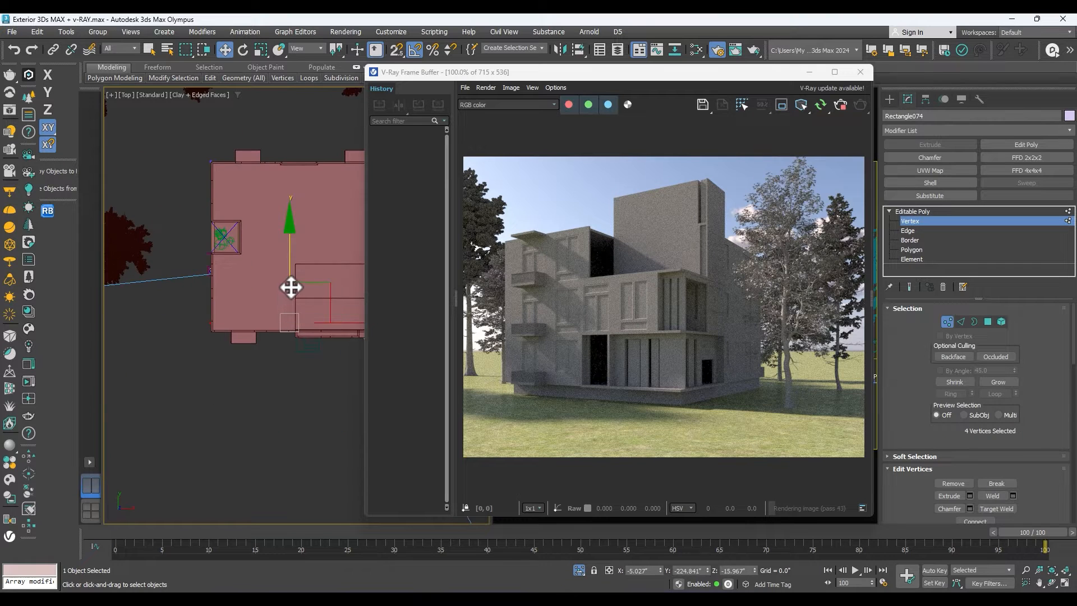
pyautogui.press('s')
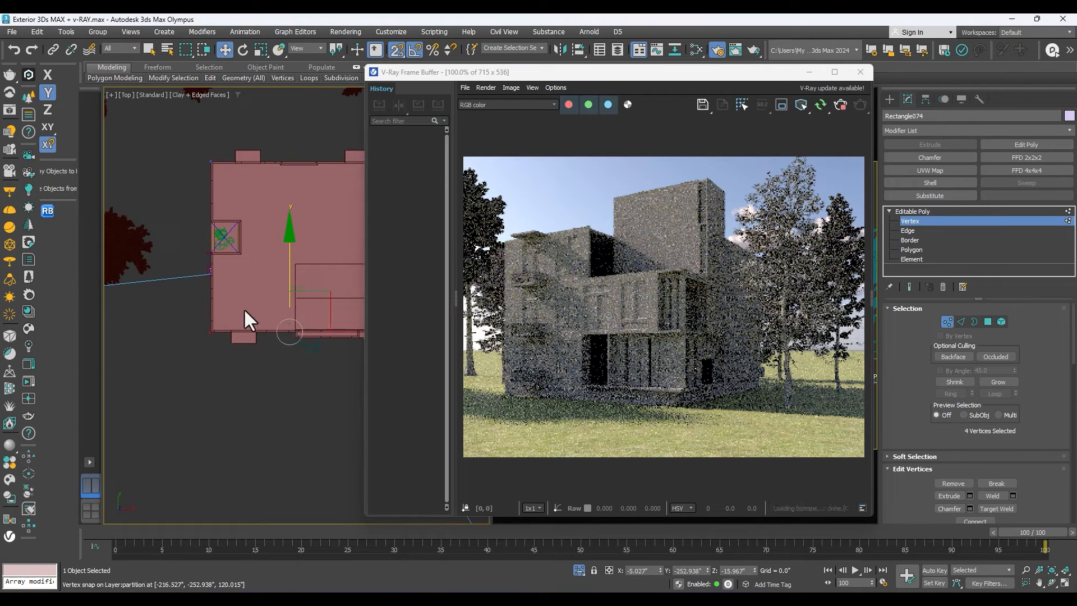
# Select the four vertices along the slab's right edge in the top view.
pyautogui.scroll(-4, 258, 261)
pyautogui.scroll(4, 323, 238)
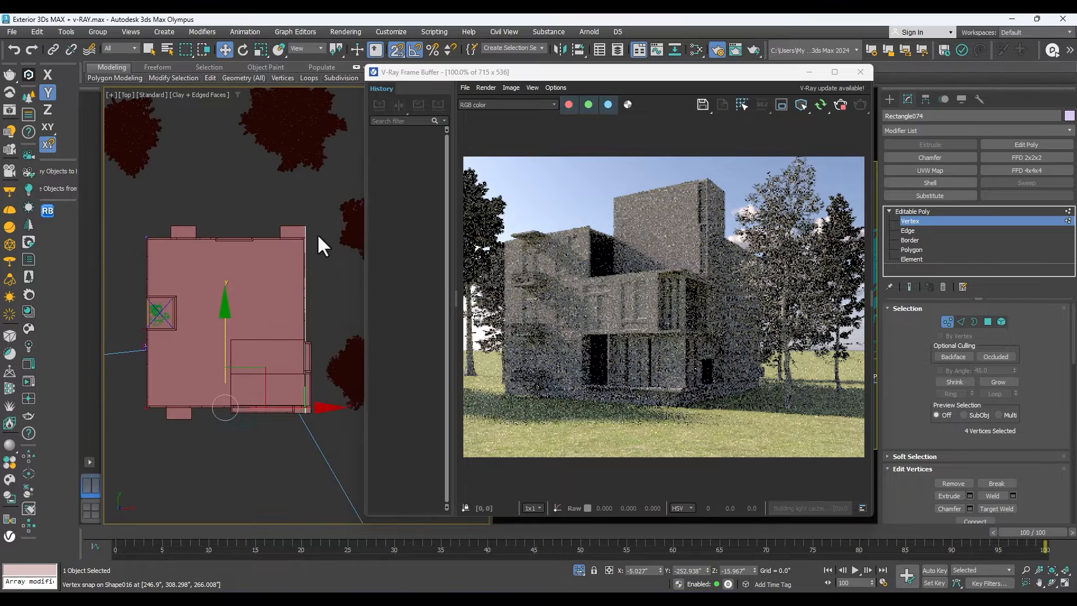
pyautogui.moveTo(220, 451); pyautogui.dragTo(327, 273)
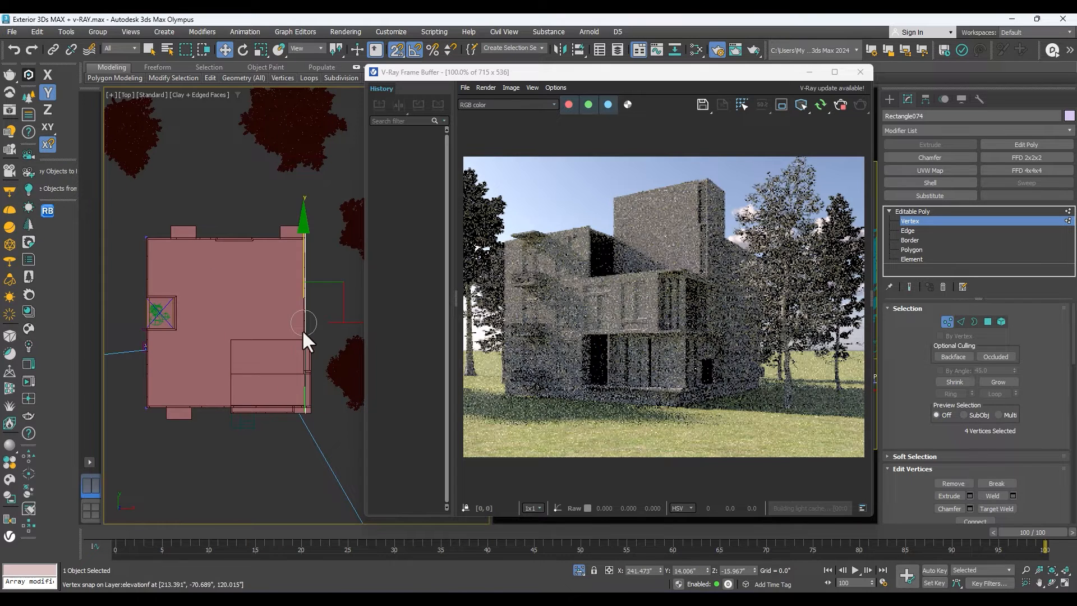
pyautogui.scroll(-4, 308, 272)
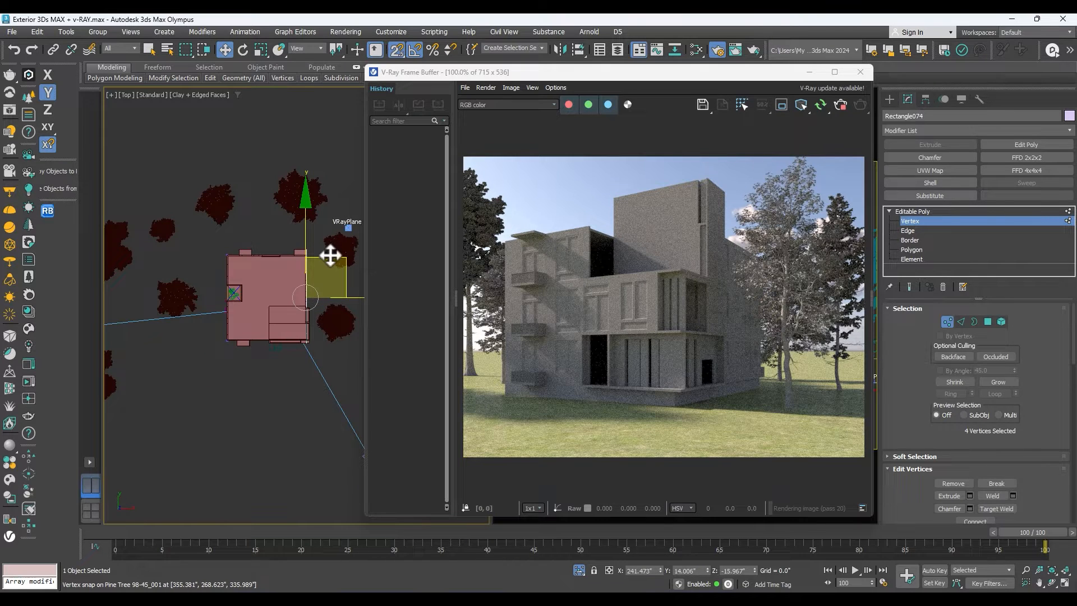
# Draw a rectangle about 12" long and 45.5" wide for the lowest entrance step, snapped to the plan lines before the building.
pyautogui.scroll(2, 293, 244)
pyautogui.scroll(2, 263, 251)
pyautogui.scroll(-2, 308, 223)
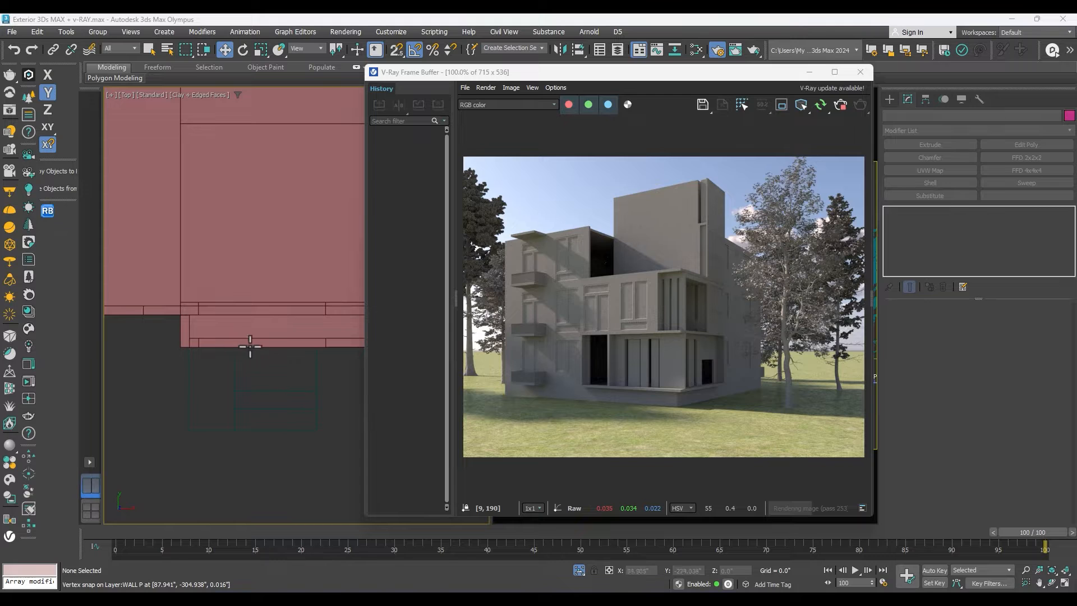
pyautogui.scroll(-2, 234, 382)
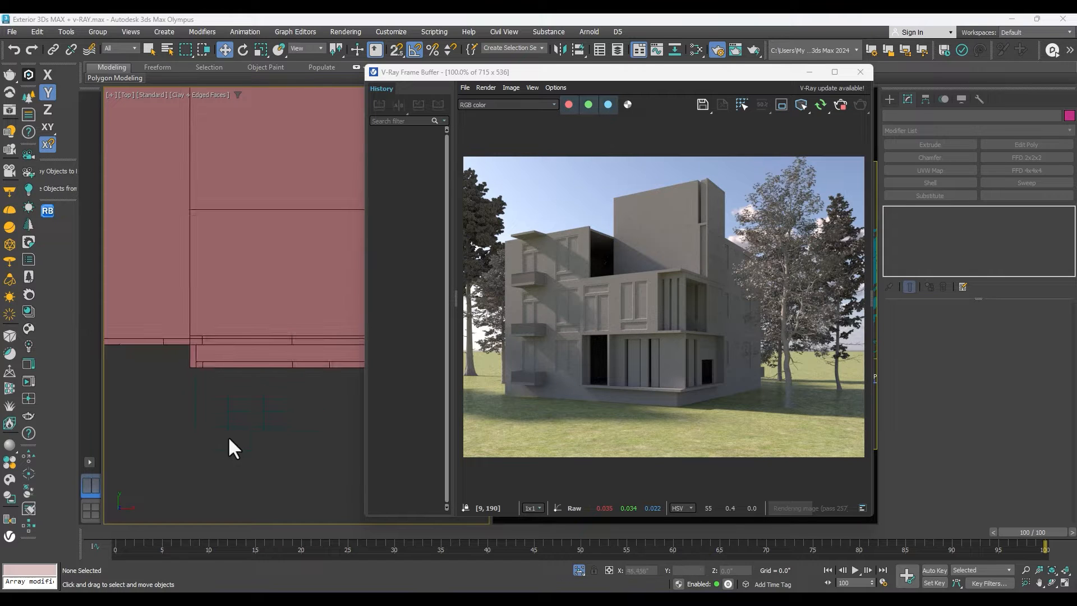
pyautogui.click(889, 99)
pyautogui.click(1010, 192)
pyautogui.scroll(2, 240, 423)
pyautogui.press('s')
pyautogui.moveTo(229, 405); pyautogui.dragTo(305, 430)
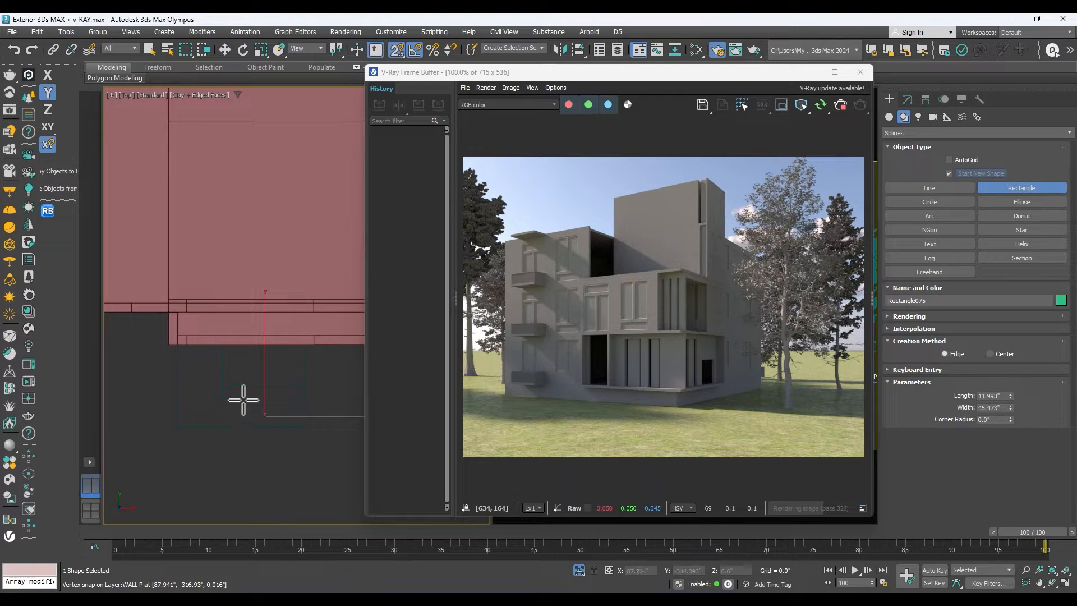
# Extrude the step rectangle by 6".
pyautogui.click(920, 96)
pyautogui.click(906, 103)
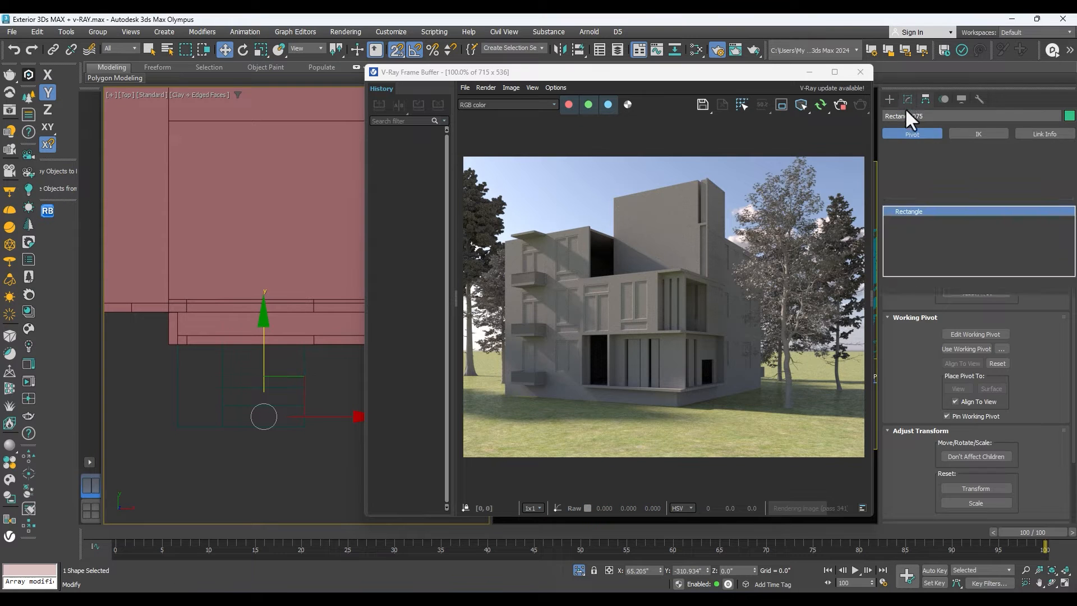
pyautogui.click(919, 145)
pyautogui.scroll(-2, 283, 398)
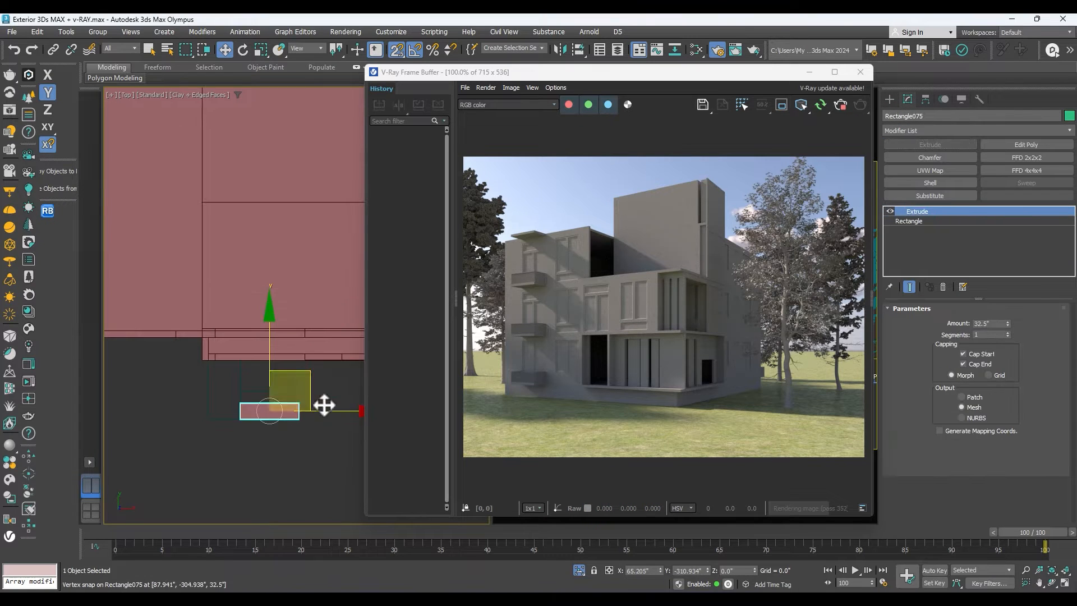
pyautogui.click(1052, 583)
pyautogui.moveTo(298, 372); pyautogui.dragTo(258, 329)
pyautogui.rightClick(262, 365)
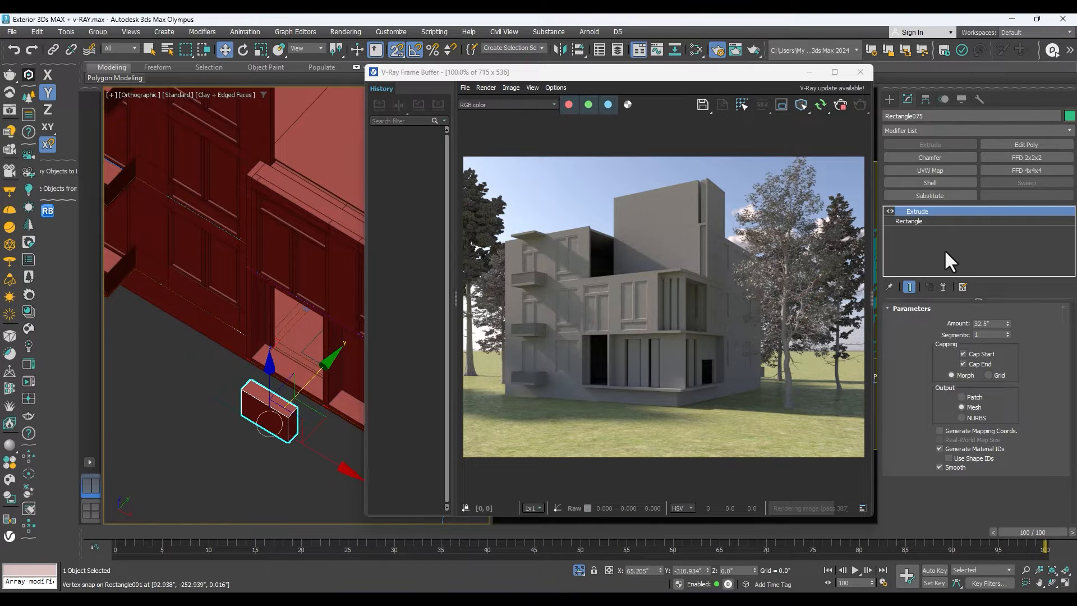
pyautogui.doubleClick(996, 325)
pyautogui.write('6')
pyautogui.press('Return')
# Clone the entrance step once, offset along Y toward the building.
pyautogui.scroll(6, 262, 416)
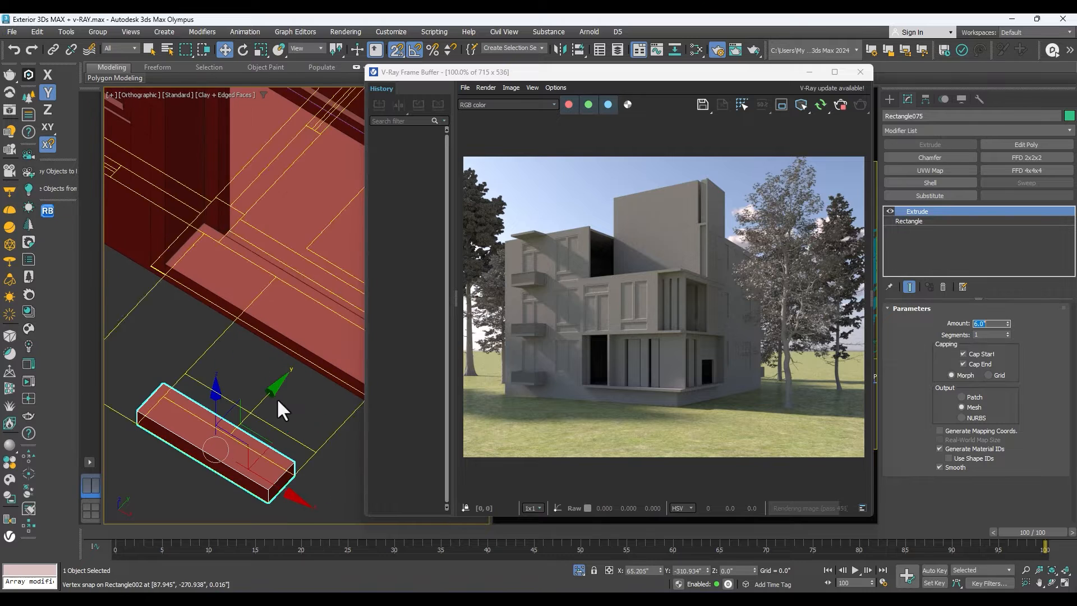
pyautogui.moveTo(243, 423)
pyautogui.keyDown('shift'); pyautogui.mouseDown()
pyautogui.moveTo(270, 402)
pyautogui.moveTo(268, 411)
pyautogui.mouseUp(); pyautogui.keyUp('shift')
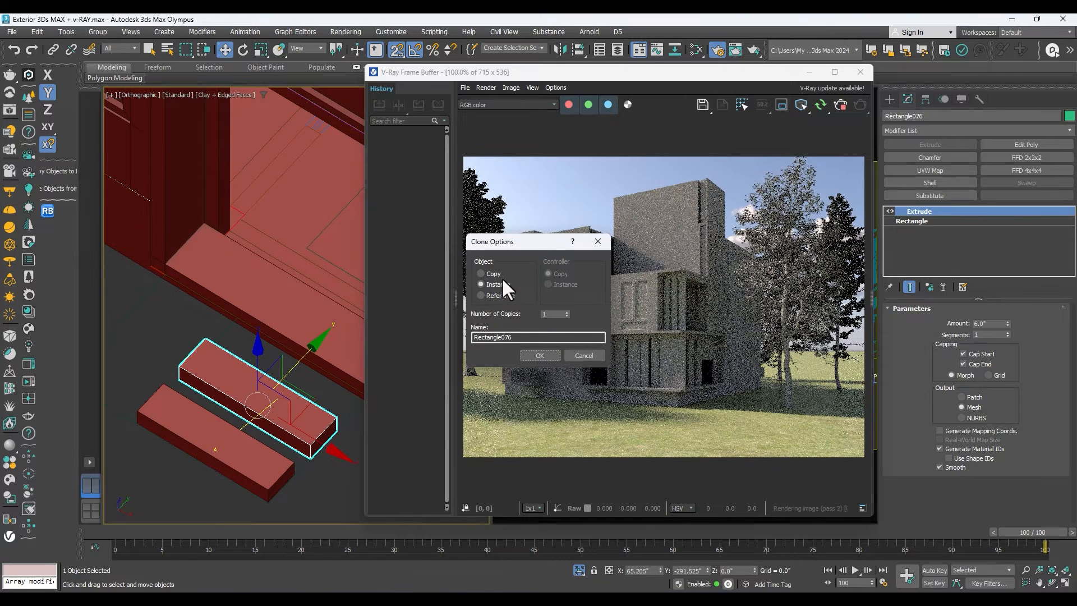
pyautogui.click(540, 356)
# Copy the four stacked steps in the left view and snap the copies onto the upper end of the flight.
pyautogui.scroll(3, 305, 428)
pyautogui.scroll(-5, 290, 437)
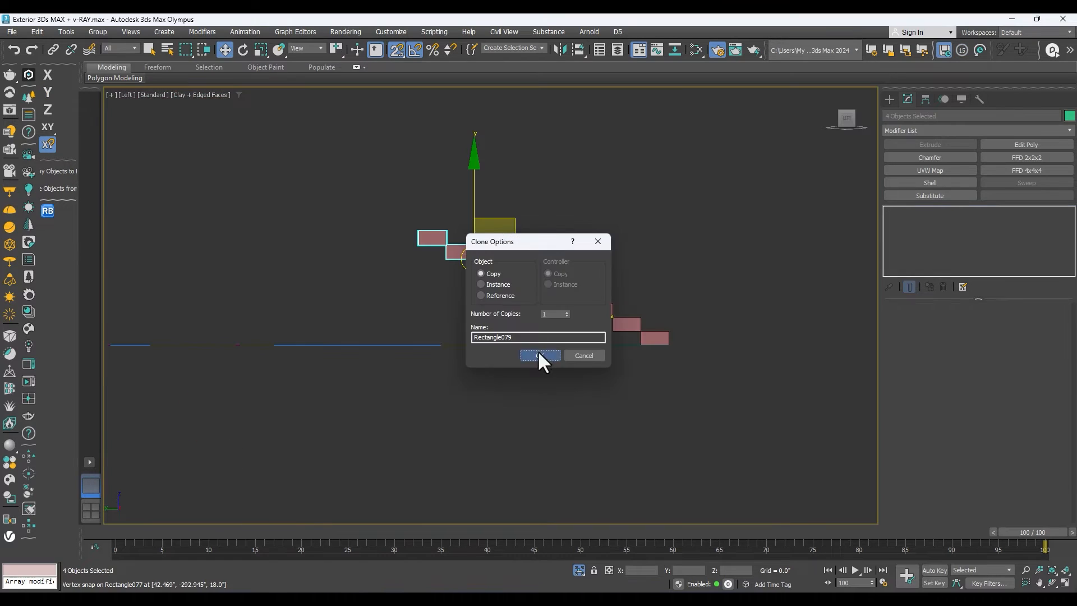
pyautogui.click(540, 356)
pyautogui.click(528, 287)
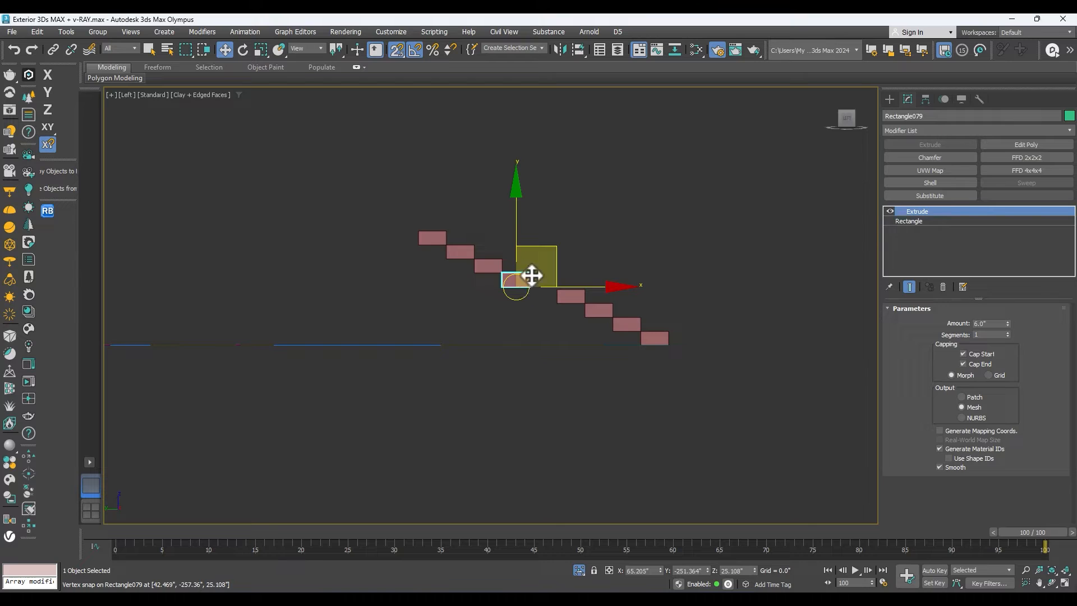
pyautogui.hotkey('ctrl', 'z')
pyautogui.moveTo(528, 286); pyautogui.dragTo(555, 289)
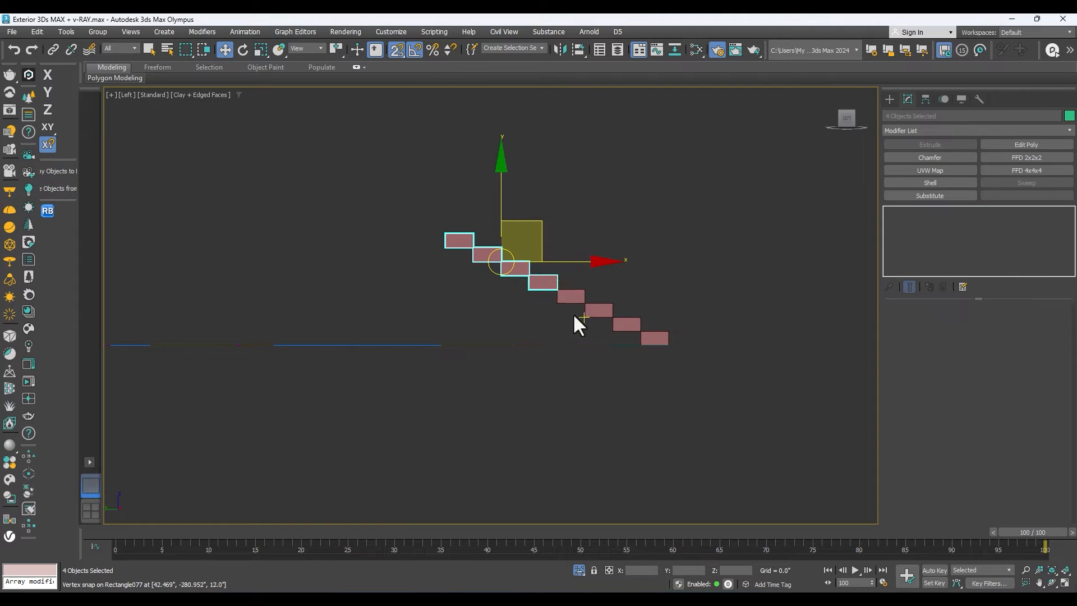
# Delete the three uppermost steps of the entrance stair flight, leaving five steps.
pyautogui.scroll(-3, 574, 315)
pyautogui.click(1053, 584)
pyautogui.moveTo(524, 319); pyautogui.dragTo(567, 284)
pyautogui.press('w')
pyautogui.click(481, 242)
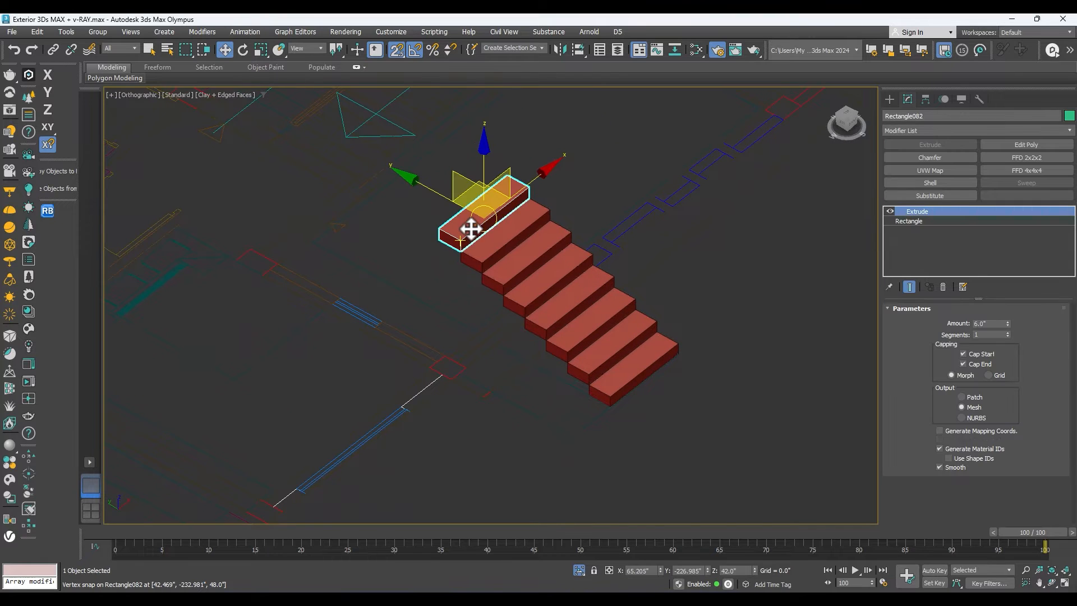
pyautogui.press('t')
pyautogui.scroll(-4, 563, 323)
pyautogui.scroll(-2, 563, 324)
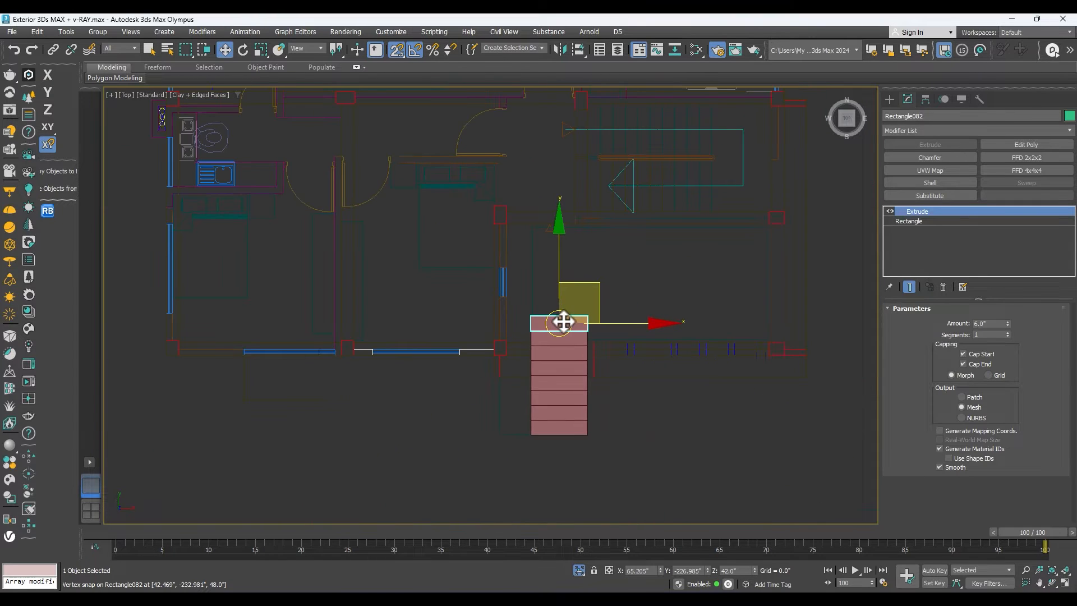
pyautogui.press('Delete')
pyautogui.scroll(1, 574, 353)
pyautogui.click(563, 324)
pyautogui.press('Delete')
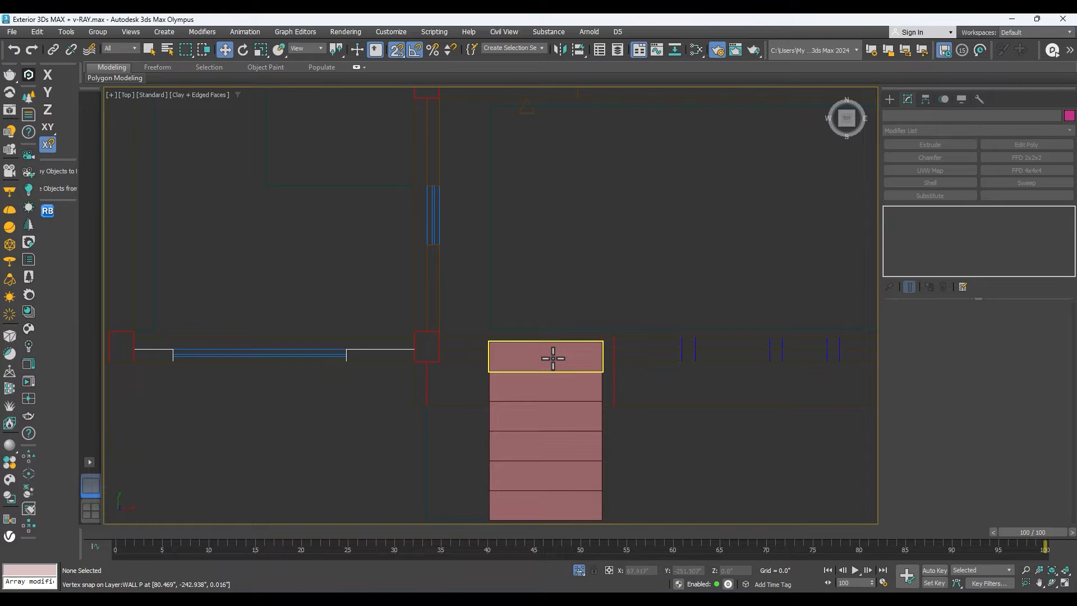
pyautogui.click(551, 356)
pyautogui.press('Delete')
# Copy the uppermost remaining step once along X to the flight's side and convert the copy to an Editable Poly.
pyautogui.click(551, 383)
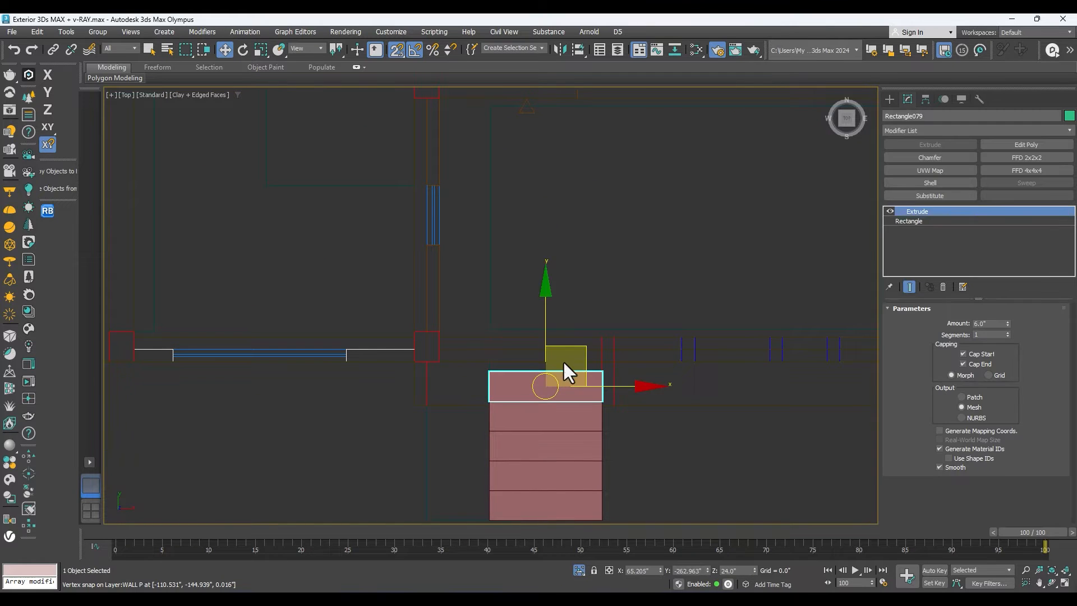
pyautogui.scroll(-2, 569, 365)
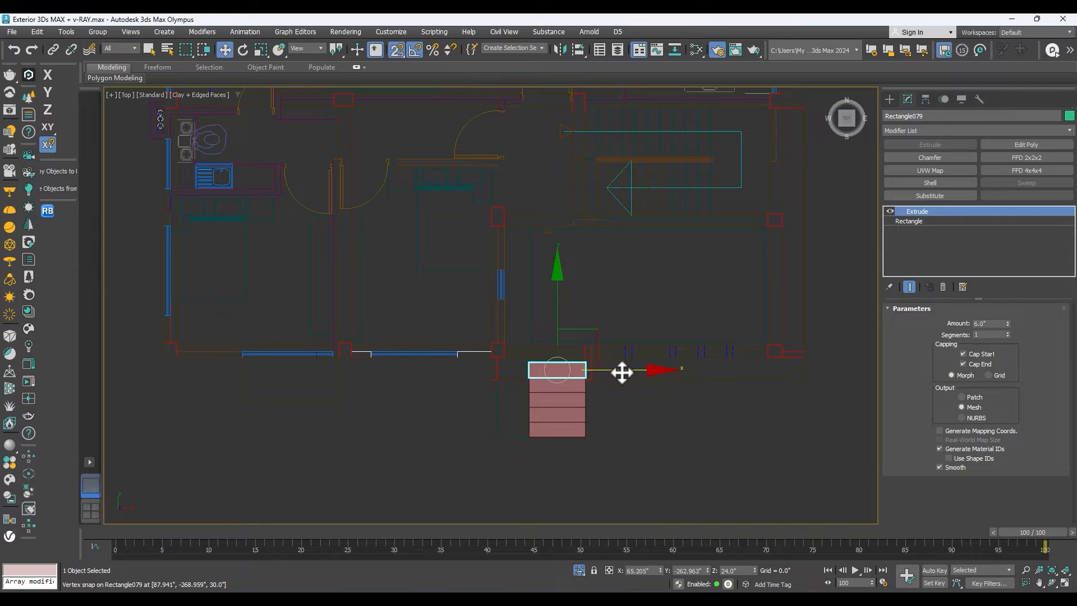
pyautogui.keyDown('shift'); pyautogui.moveTo(620, 371); pyautogui.dragTo(514, 373); pyautogui.keyUp('shift')
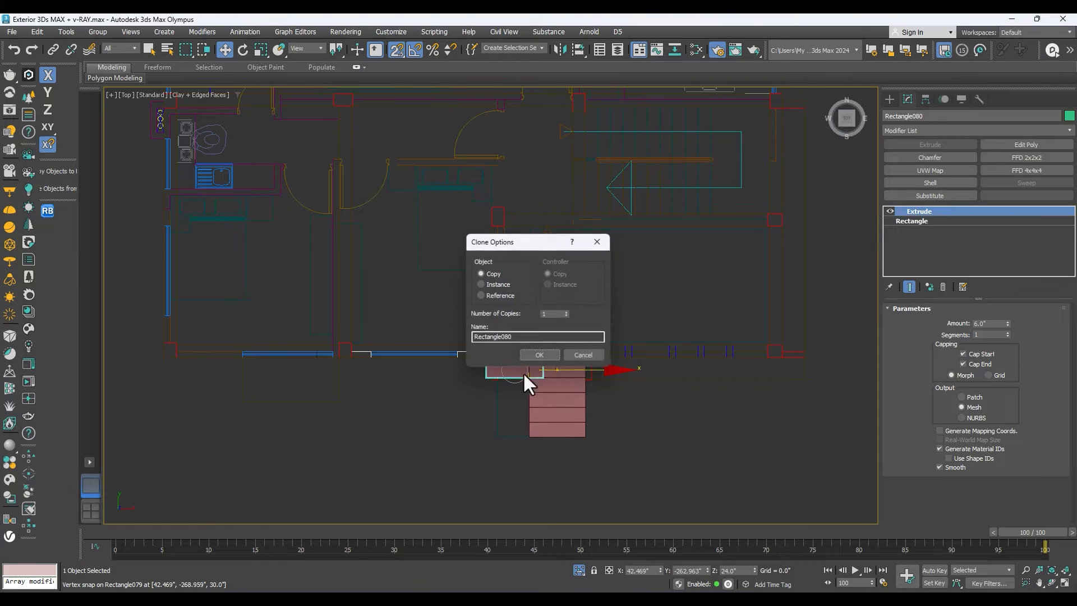
pyautogui.click(540, 355)
pyautogui.rightClick(496, 326)
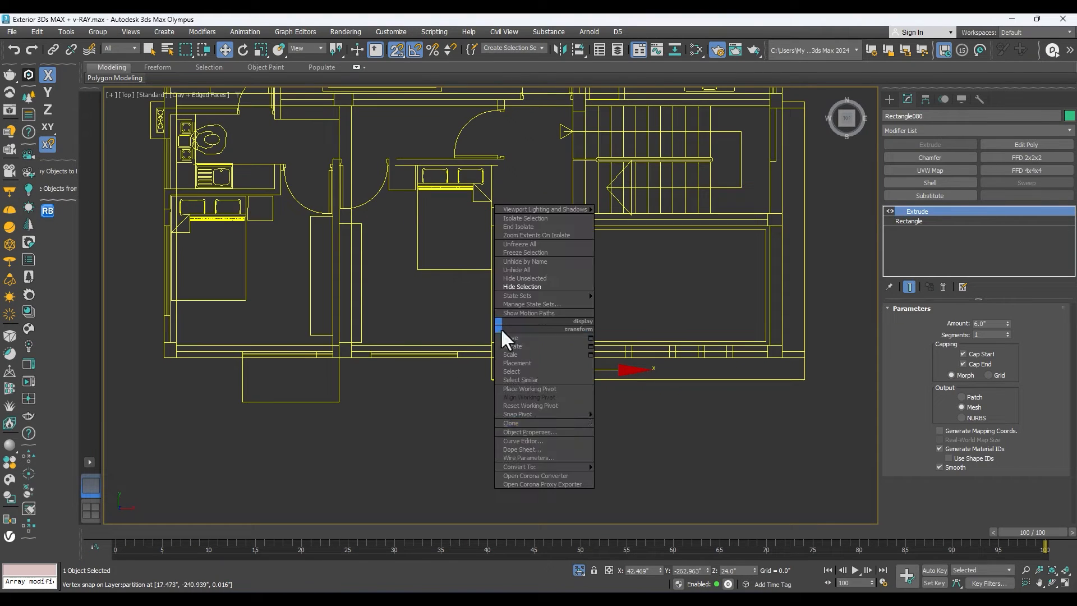
pyautogui.moveTo(542, 467)
pyautogui.click(636, 475)
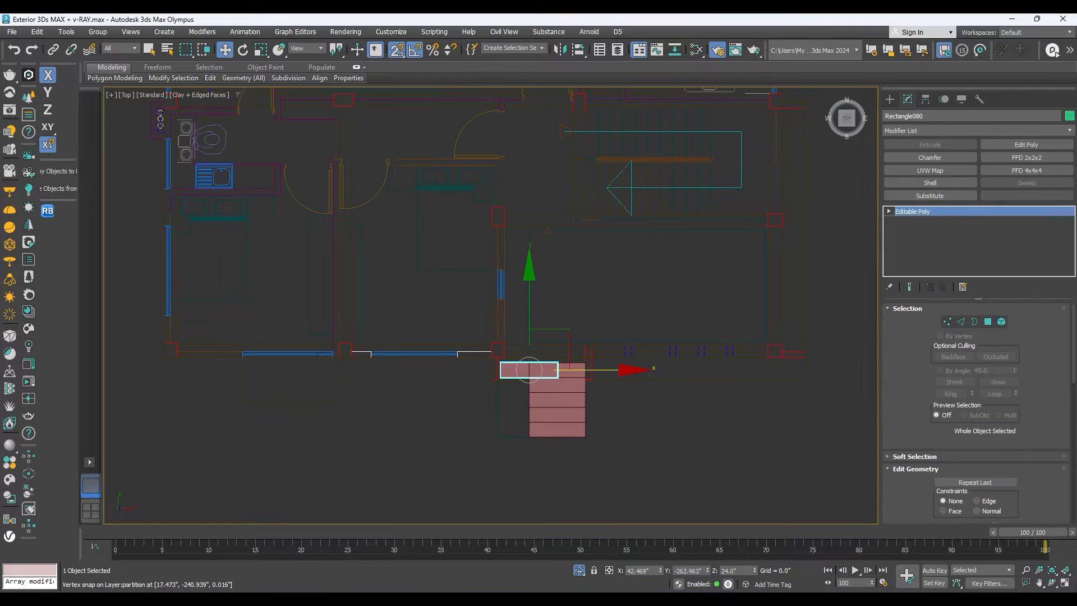
# Move the copy's vertices in the top view so the block fits beside the stairs and spans the flight's full length.
pyautogui.click(889, 211)
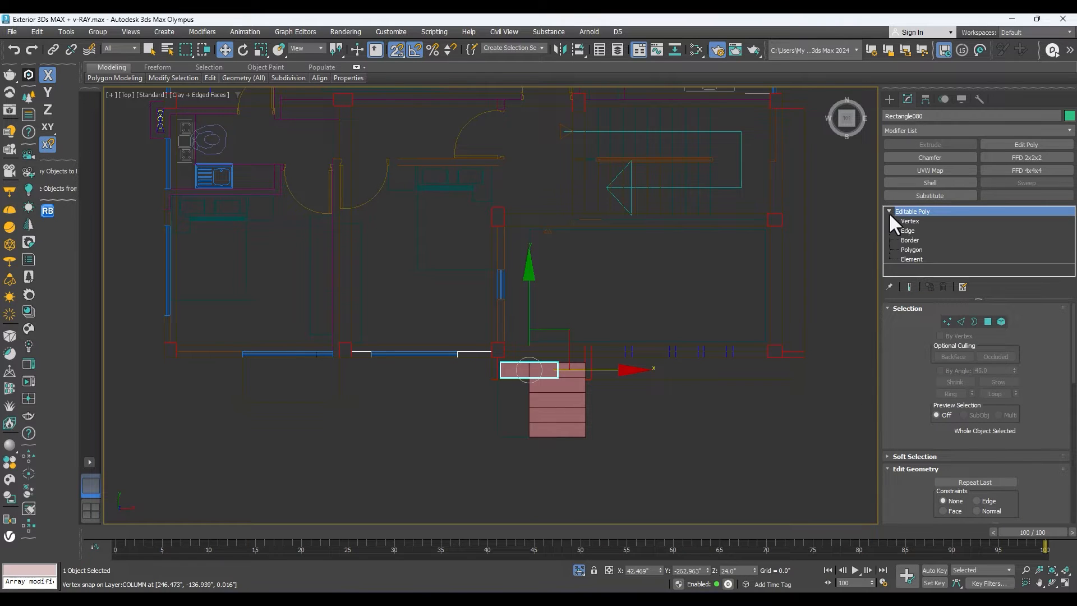
pyautogui.click(908, 222)
pyautogui.scroll(3, 550, 356)
pyautogui.moveTo(583, 356); pyautogui.dragTo(545, 402)
pyautogui.moveTo(617, 384); pyautogui.dragTo(433, 412)
pyautogui.moveTo(490, 385); pyautogui.dragTo(442, 355)
pyautogui.scroll(-2, 465, 384)
pyautogui.moveTo(537, 386); pyautogui.dragTo(659, 391)
pyautogui.hotkey('ctrl', 'z')
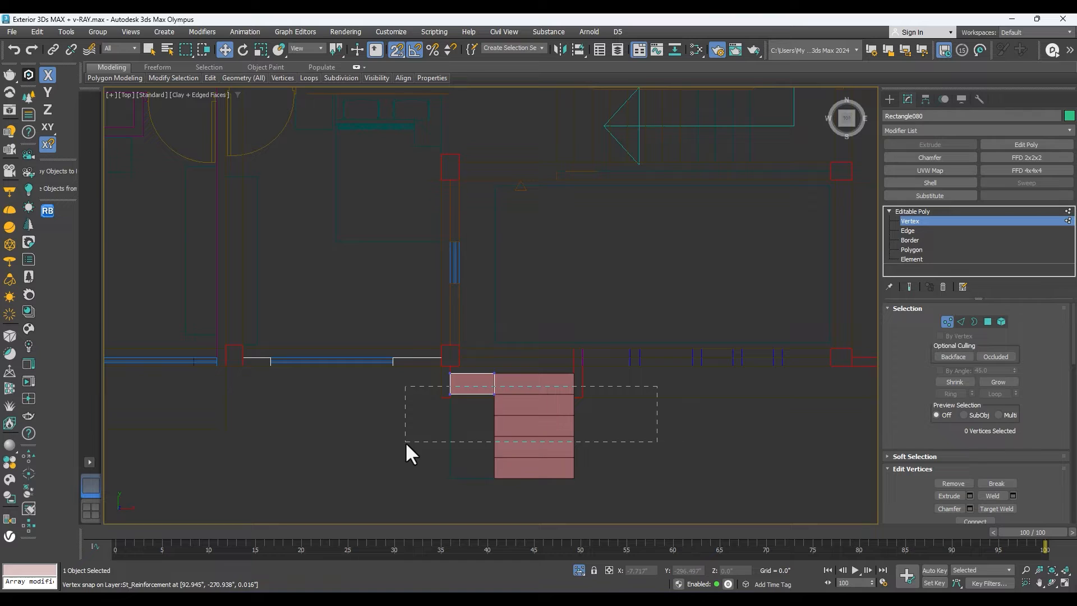
pyautogui.moveTo(405, 442); pyautogui.dragTo(405, 443)
pyautogui.moveTo(473, 402); pyautogui.dragTo(509, 449)
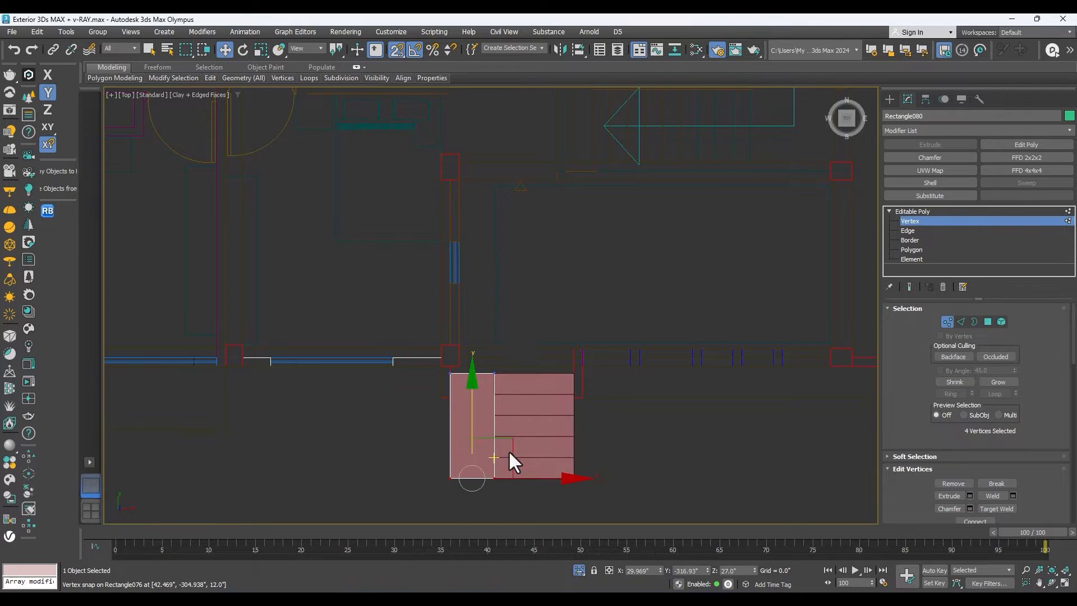
# Lower the side block's front bottom vertices to the ground level in the left view.
pyautogui.press('l')
pyautogui.scroll(4, 539, 372)
pyautogui.scroll(-2, 544, 331)
pyautogui.scroll(-2, 545, 341)
pyautogui.moveTo(545, 341); pyautogui.dragTo(678, 345)
pyautogui.click(678, 346)
pyautogui.moveTo(665, 320); pyautogui.dragTo(568, 377)
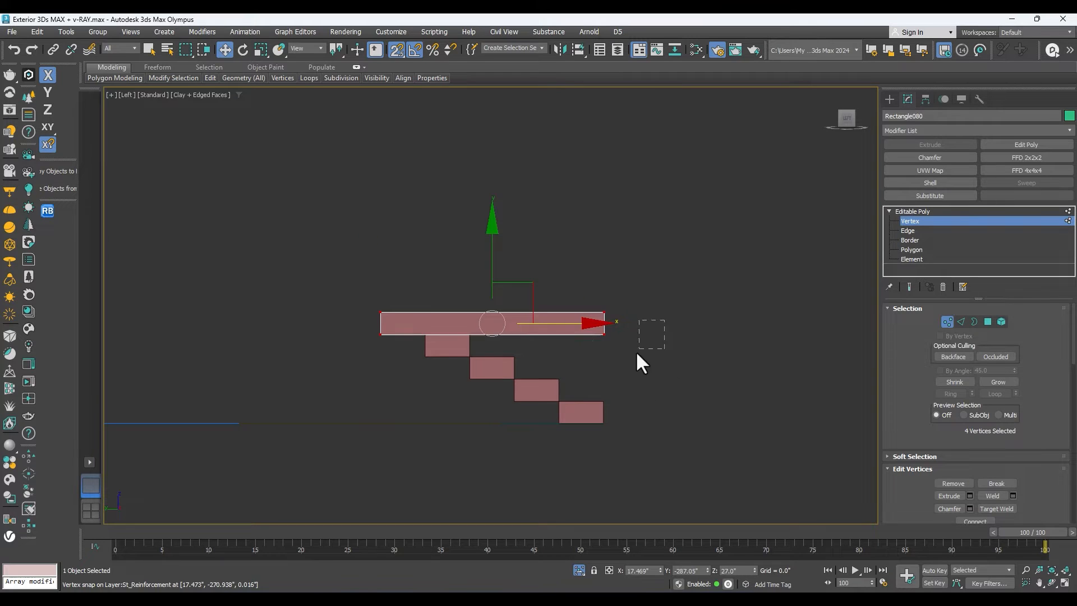
pyautogui.moveTo(607, 286); pyautogui.dragTo(604, 424)
# Lower the block's front top vertices to the lowest step's top and its rear bottom vertices to the ground, forming a sloped side wall.
pyautogui.moveTo(367, 325); pyautogui.dragTo(389, 349)
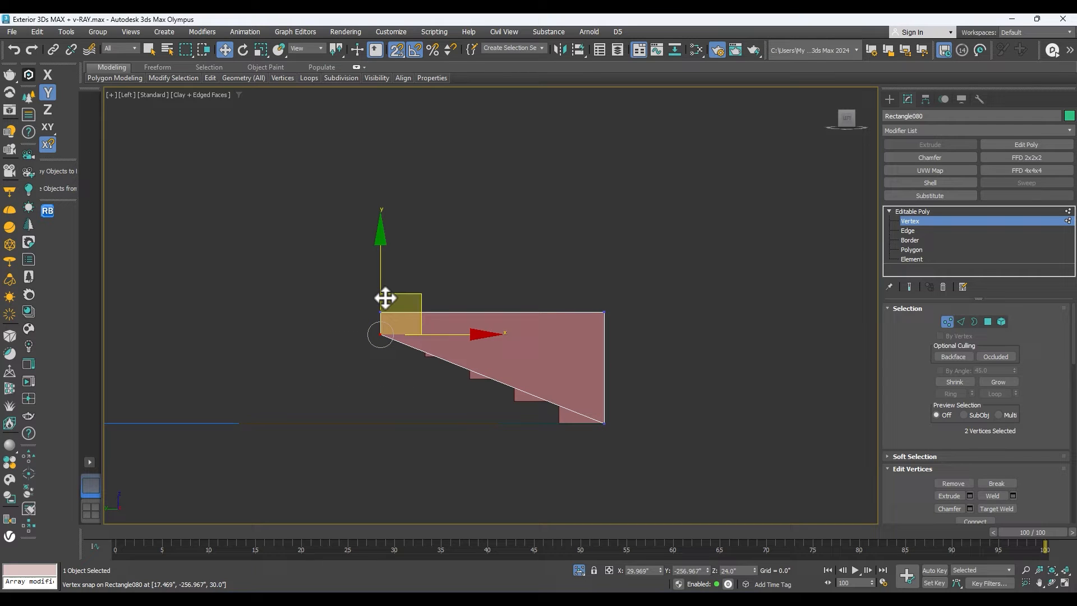
pyautogui.moveTo(644, 262); pyautogui.dragTo(555, 344)
pyautogui.moveTo(604, 268); pyautogui.dragTo(604, 400)
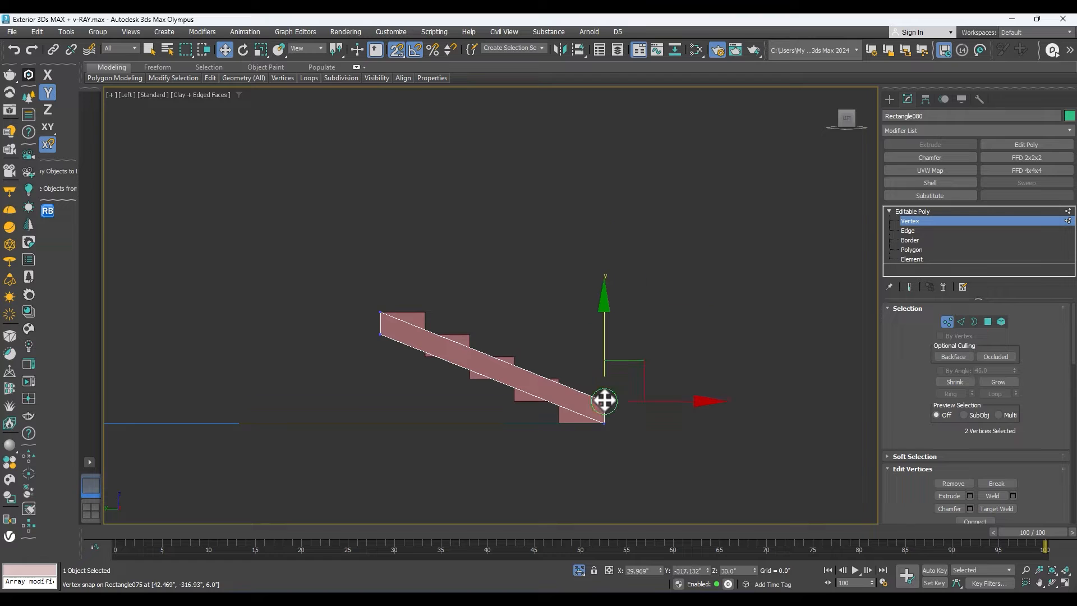
pyautogui.scroll(3, 397, 352)
pyautogui.moveTo(387, 288); pyautogui.dragTo(353, 456)
pyautogui.scroll(-4, 451, 410)
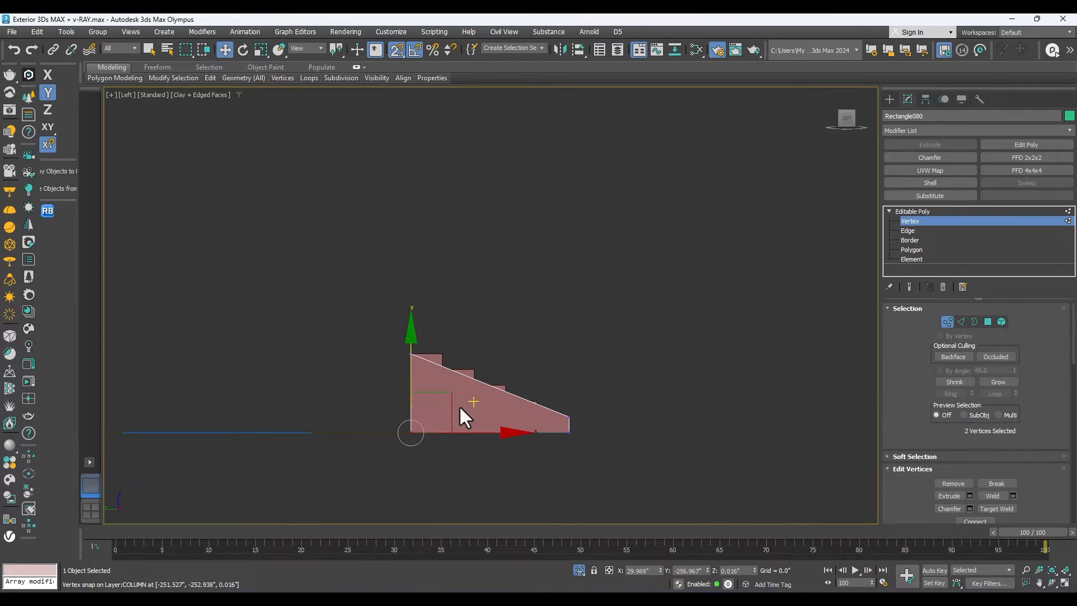
# Examine the sloped side block and the entrance steps from above and at an angle.
pyautogui.press('t')
pyautogui.scroll(13, 502, 387)
pyautogui.scroll(-12, 504, 389)
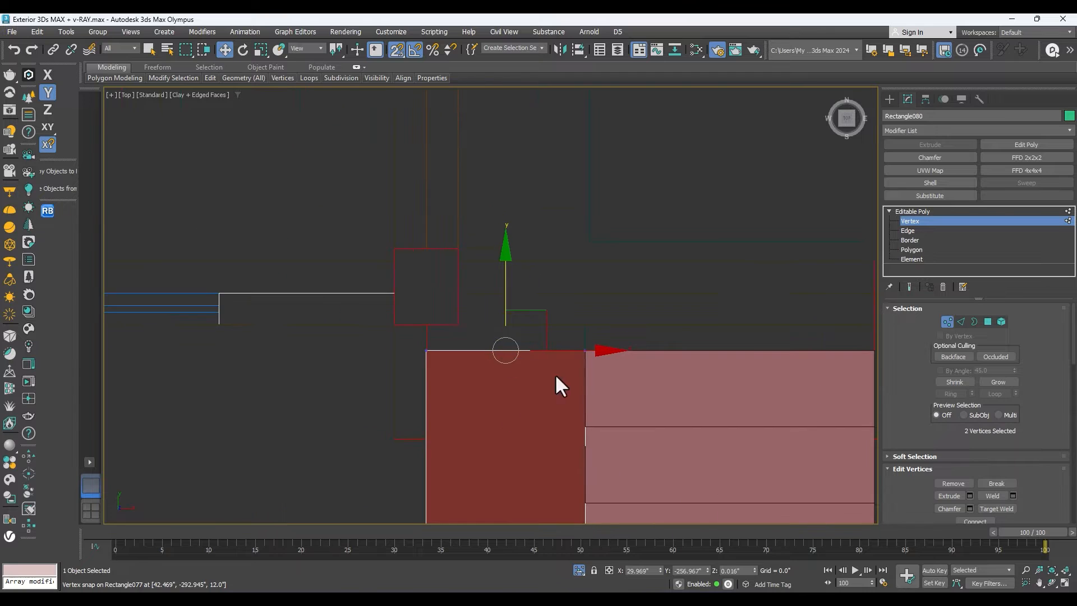
pyautogui.click(1050, 583)
pyautogui.moveTo(565, 389); pyautogui.dragTo(557, 335)
pyautogui.scroll(7, 478, 340)
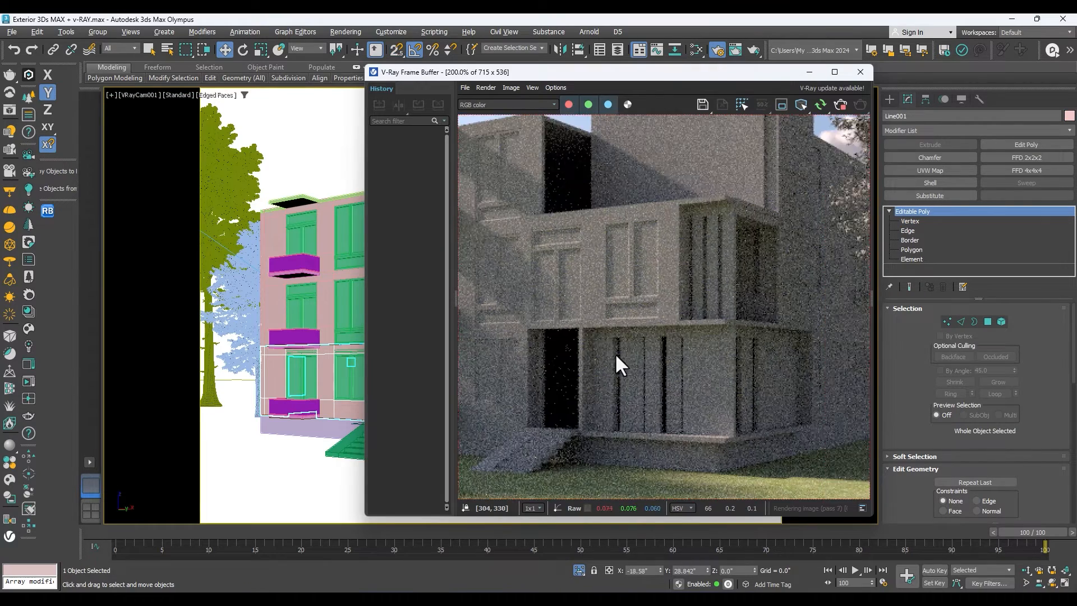
pyautogui.scroll(1, 615, 354)
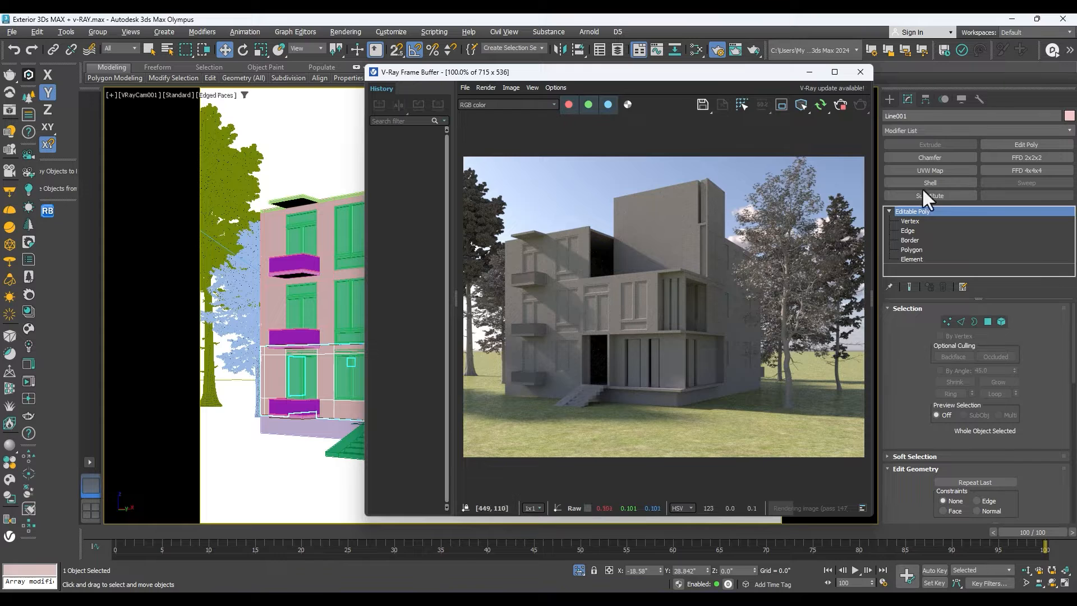
# Disable the material override in the V-Ray global switches of the render setup.
pyautogui.moveTo(621, 71); pyautogui.dragTo(630, 190)
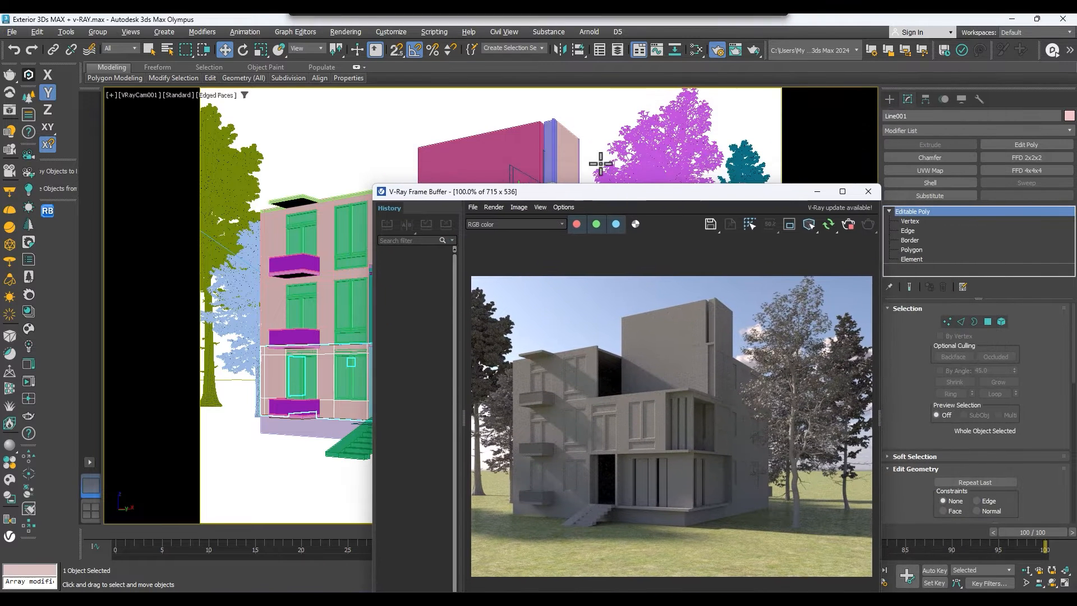
pyautogui.click(643, 163)
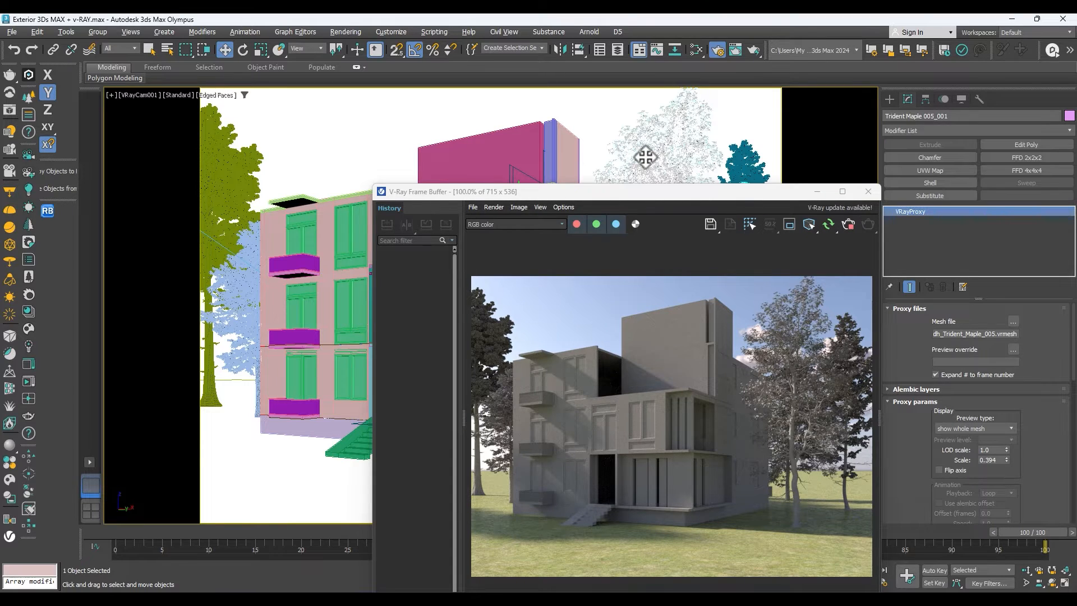
pyautogui.press('F10')
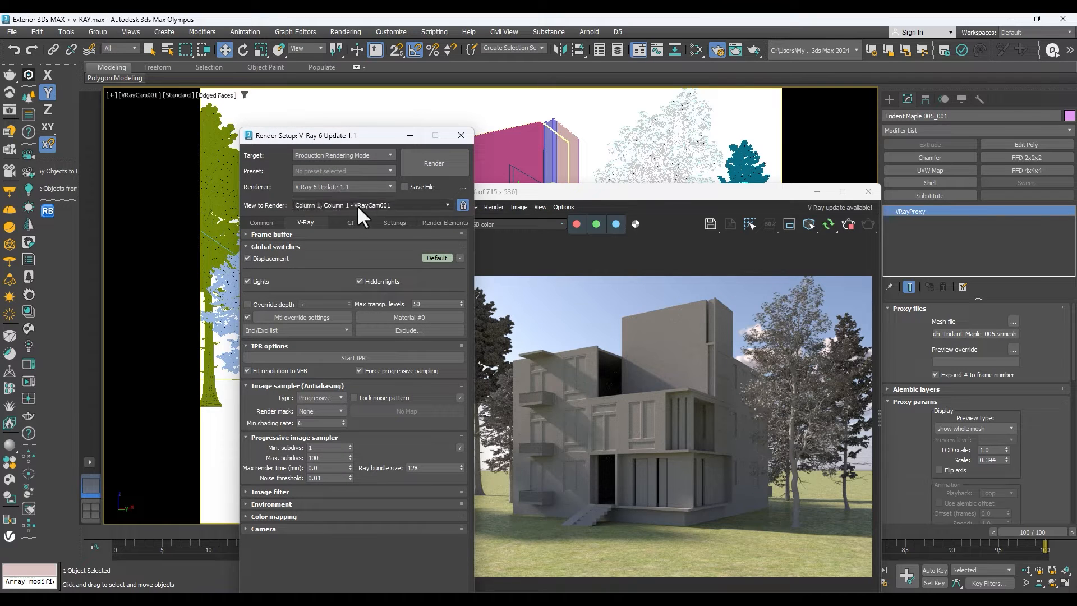
pyautogui.click(247, 317)
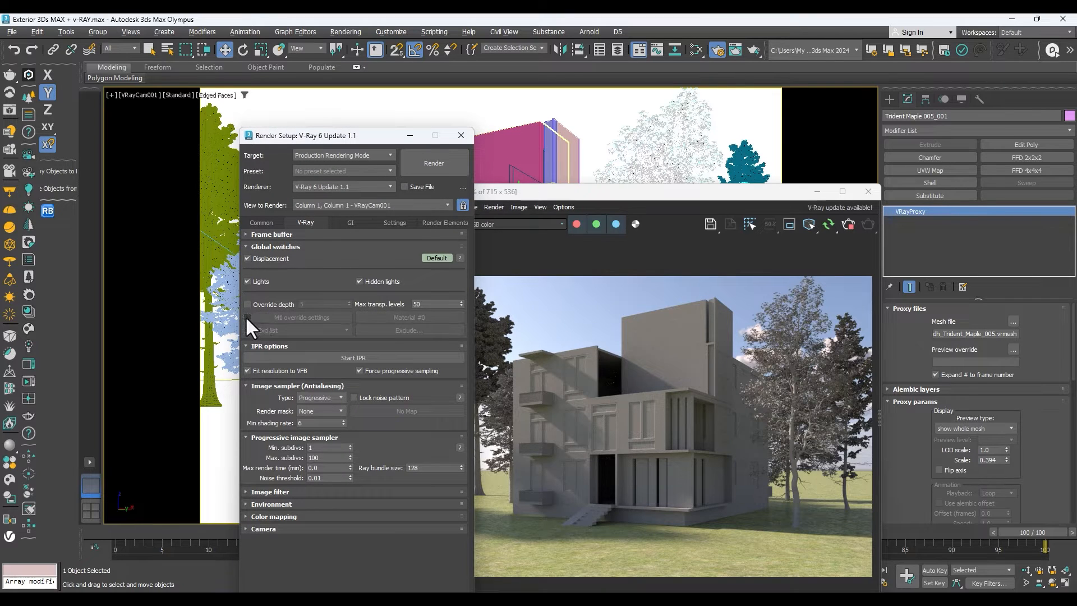
pyautogui.click(461, 136)
# Restart the interactive V-Ray render and move the frame buffer aside to uncover the building in the camera view.
pyautogui.moveTo(704, 193); pyautogui.dragTo(656, 110)
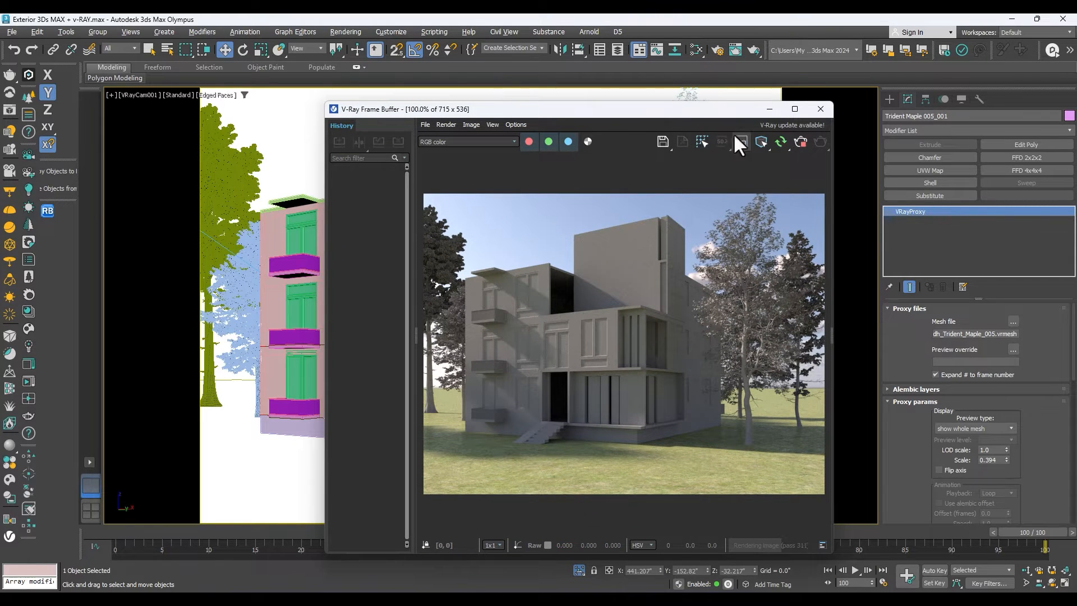
pyautogui.click(799, 145)
pyautogui.click(781, 144)
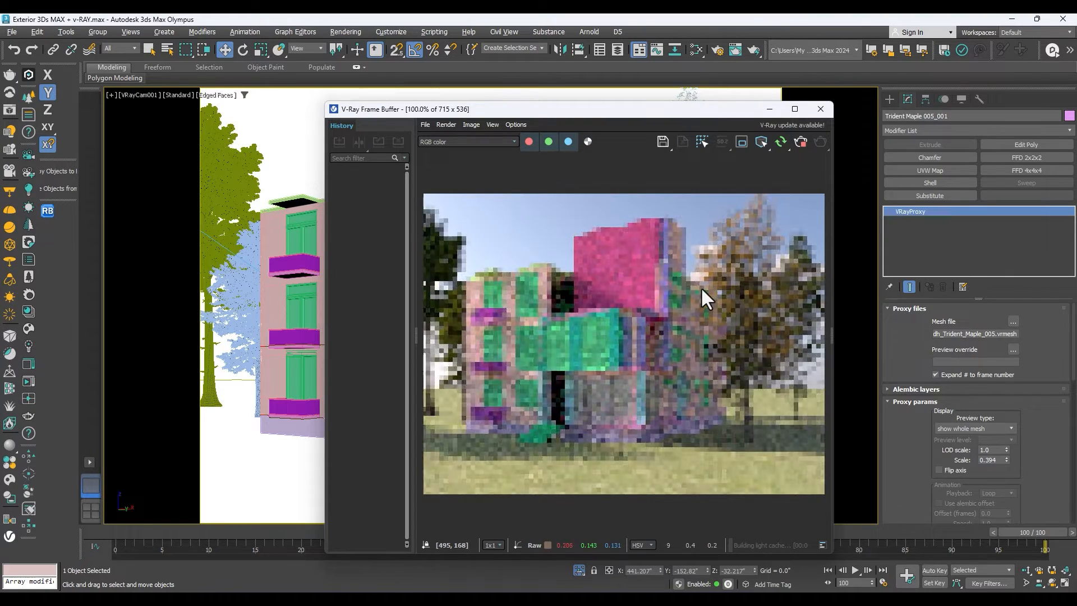
pyautogui.moveTo(656, 116); pyautogui.dragTo(856, 108)
# Select all windows similar to a front window of the building and isolate them.
pyautogui.click(359, 291)
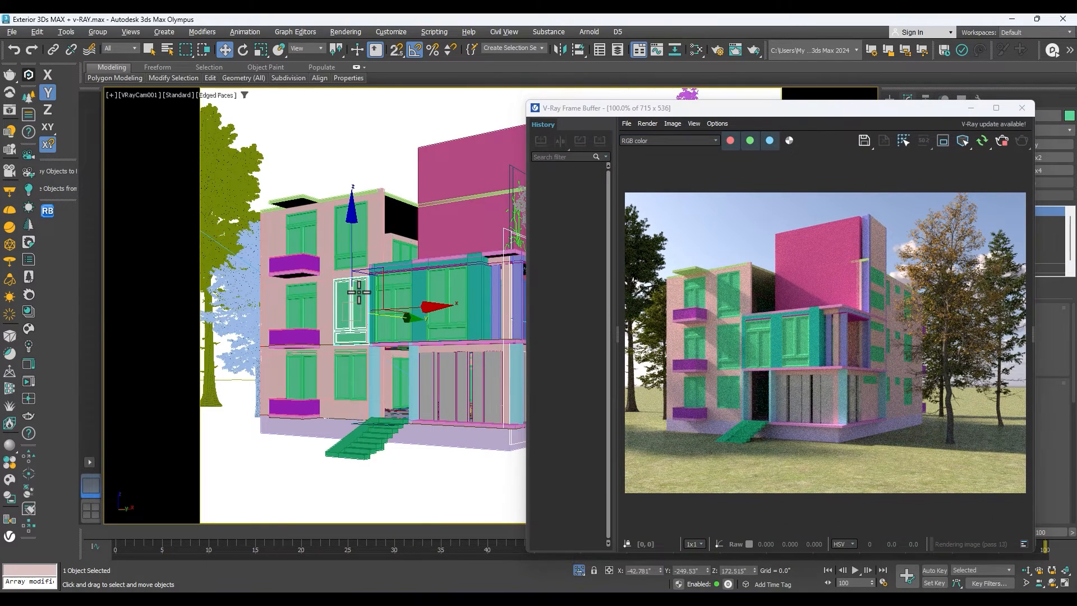
pyautogui.rightClick(339, 255)
pyautogui.click(369, 307)
pyautogui.moveTo(505, 333); pyautogui.dragTo(292, 247)
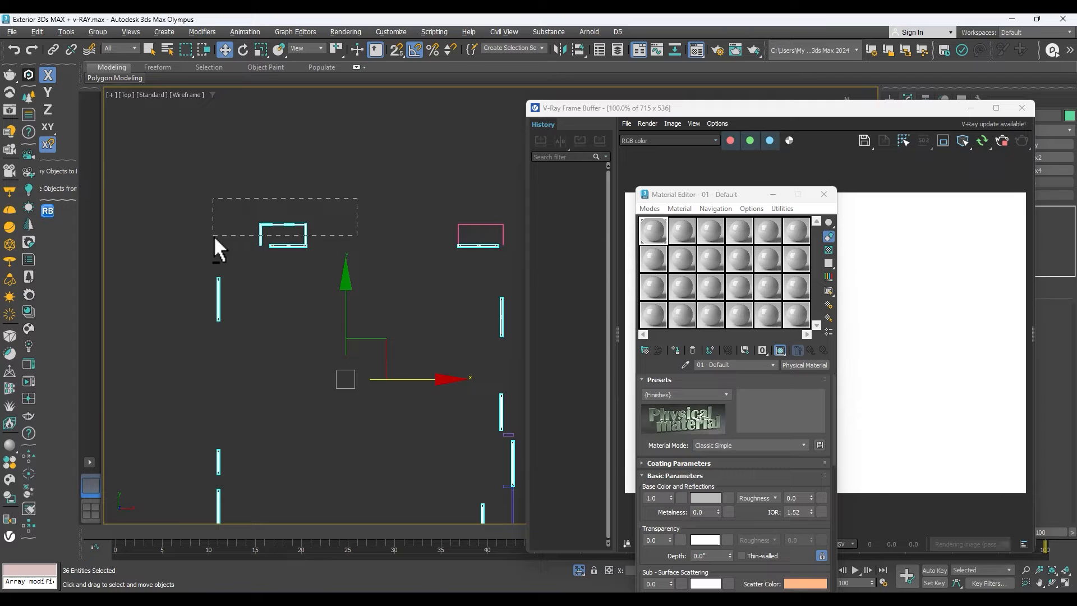
pyautogui.keyDown('alt'); pyautogui.moveTo(213, 235); pyautogui.dragTo(215, 236); pyautogui.keyUp('alt')
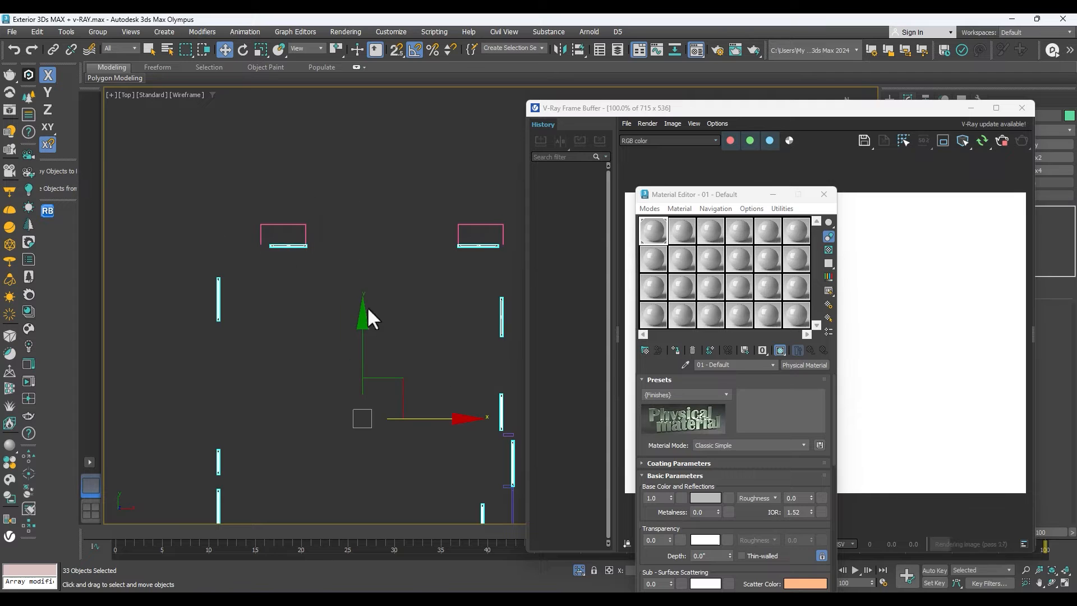
# Group the selected windows into one group.
pyautogui.moveTo(363, 317); pyautogui.dragTo(353, 109)
pyautogui.scroll(-5, 339, 179)
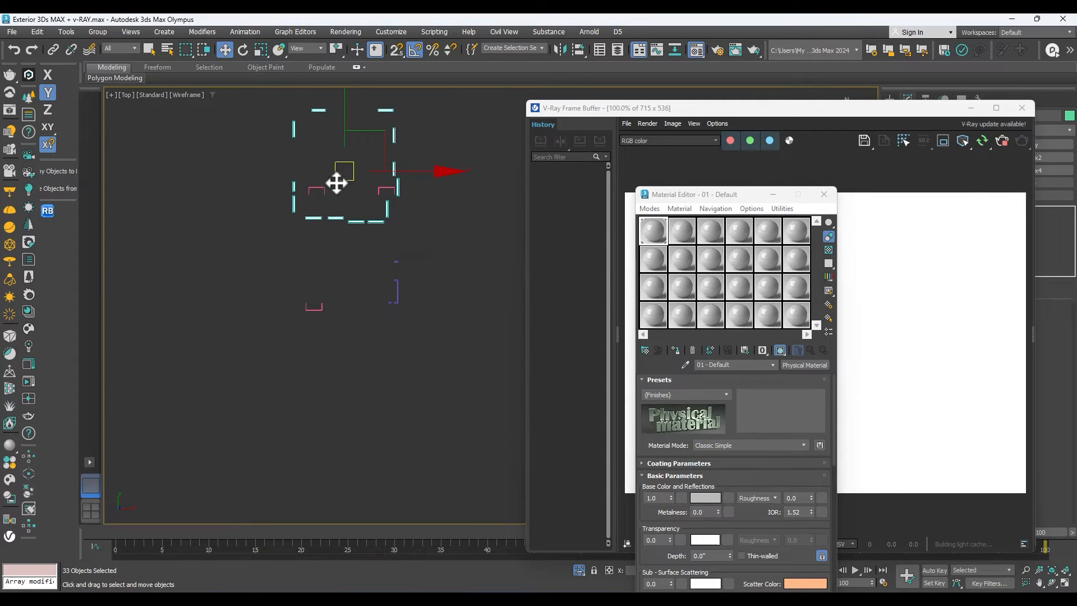
pyautogui.click(98, 32)
pyautogui.click(107, 50)
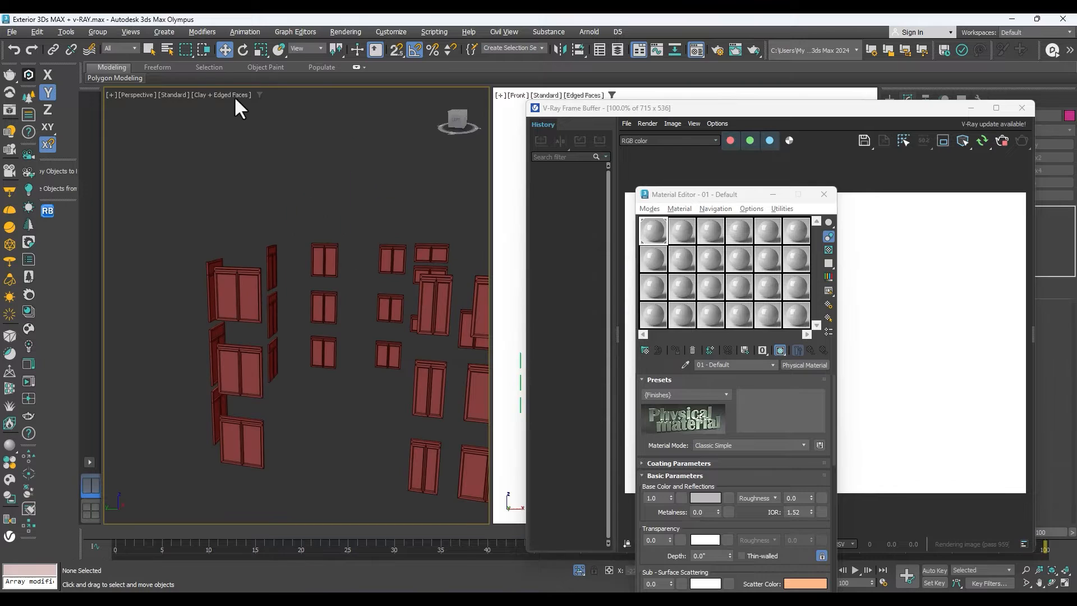
# Switch the perspective view of the isolated windows from clay to Default Shading.
pyautogui.click(234, 95)
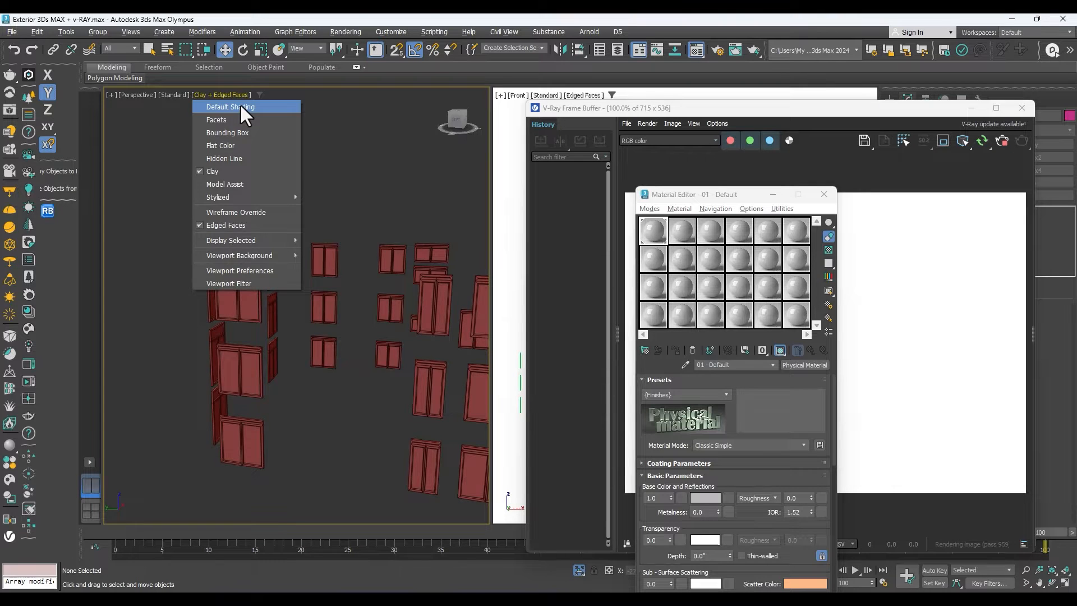
pyautogui.click(241, 103)
pyautogui.scroll(3, 331, 305)
pyautogui.scroll(-3, 308, 285)
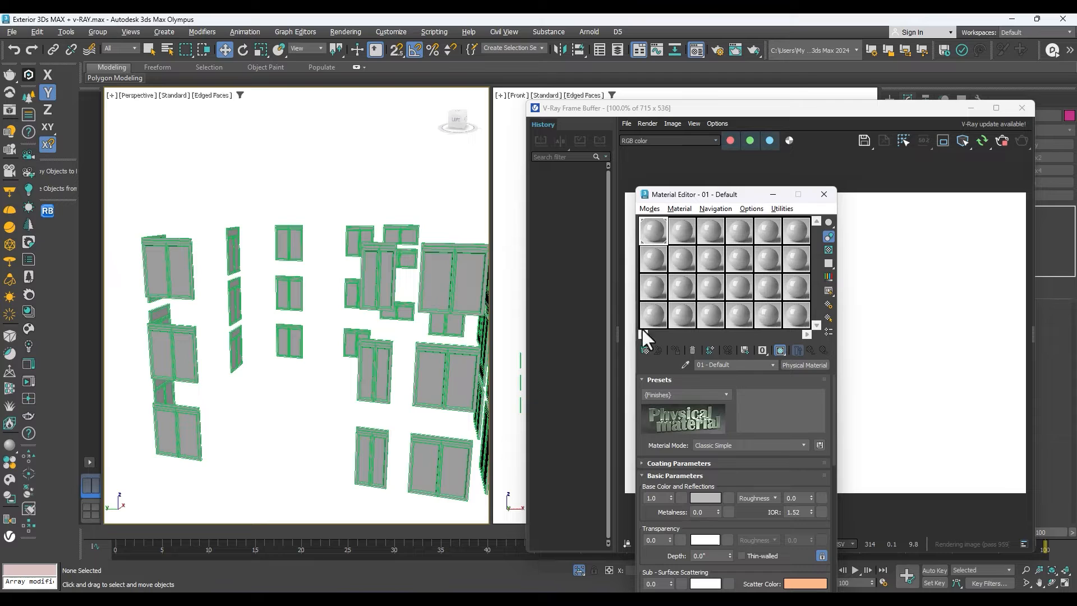
# Try to sample the windows' material, and open the material type choices for the second sample slot.
pyautogui.click(685, 365)
pyautogui.click(432, 273)
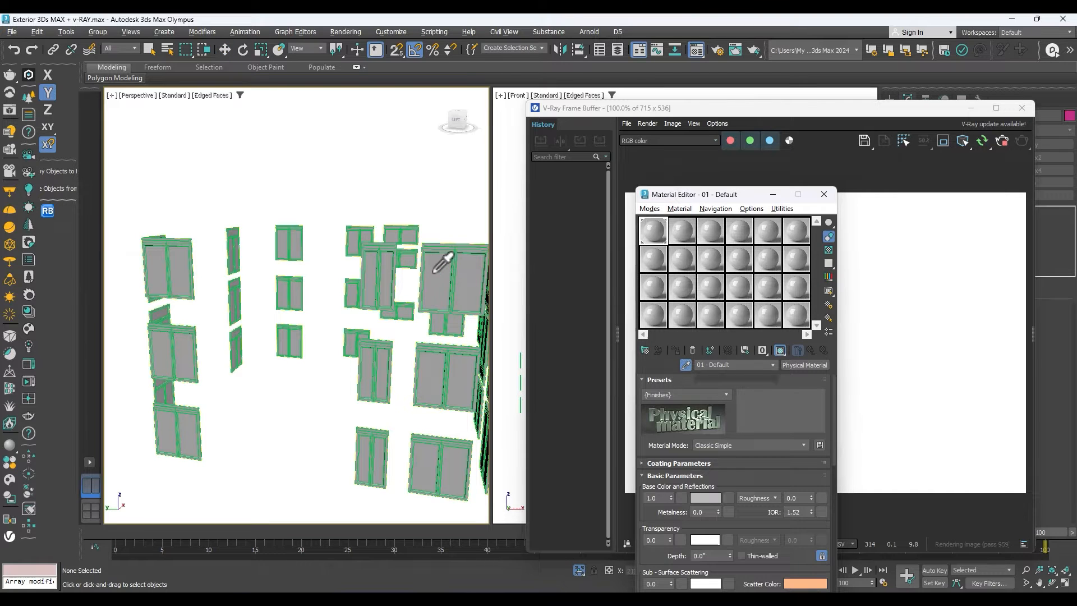
pyautogui.click(679, 232)
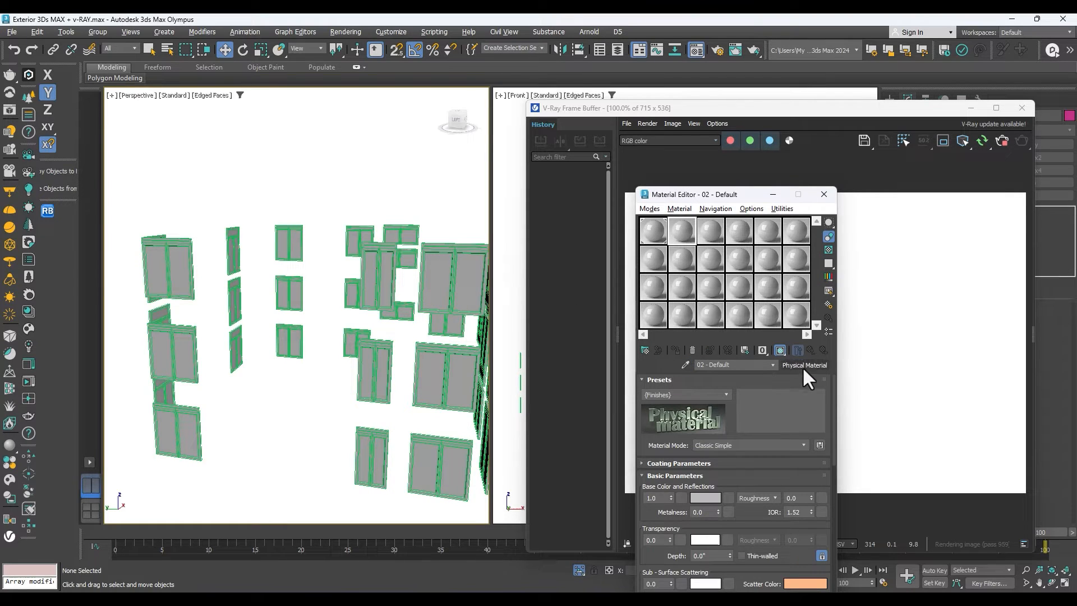
pyautogui.click(802, 365)
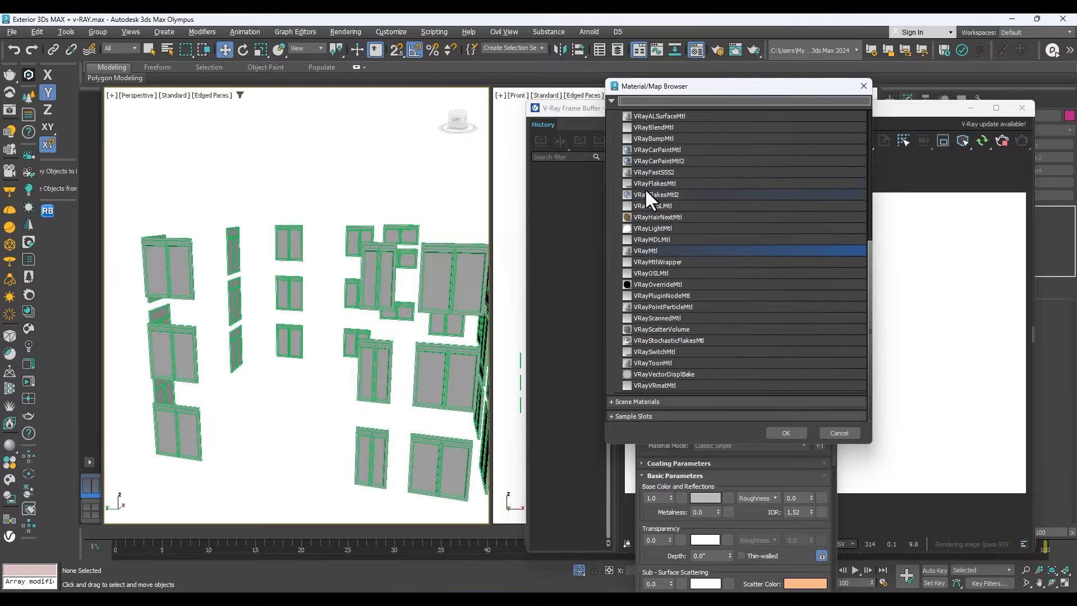
# Make the second sample slot a VRayMtl and apply the Glass preset to it.
pyautogui.scroll(1, 644, 180)
pyautogui.scroll(-1, 661, 230)
pyautogui.scroll(1, 652, 365)
pyautogui.doubleClick(652, 279)
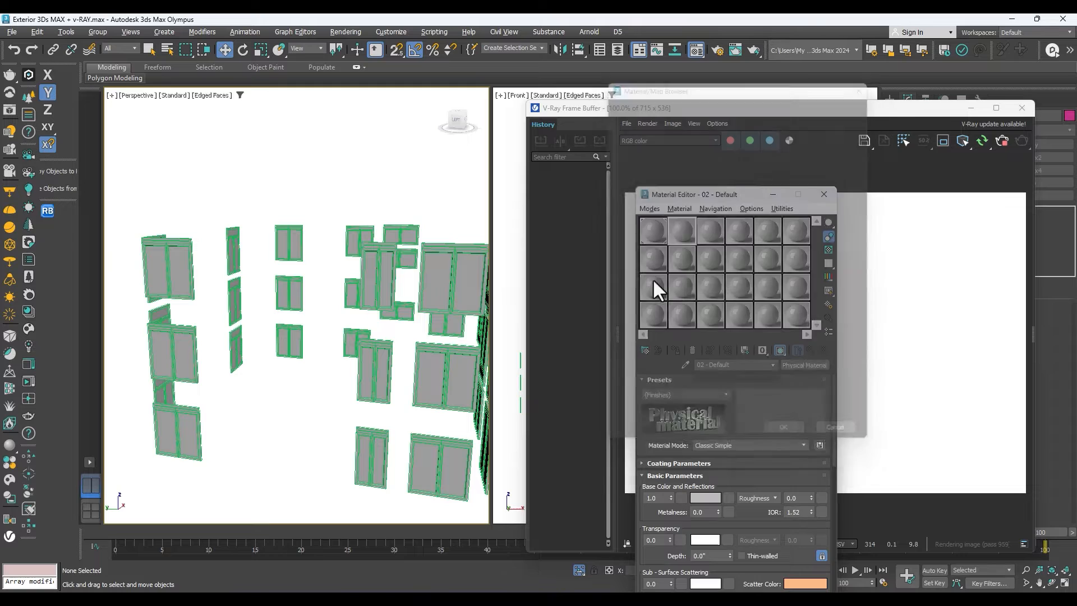
pyautogui.click(768, 390)
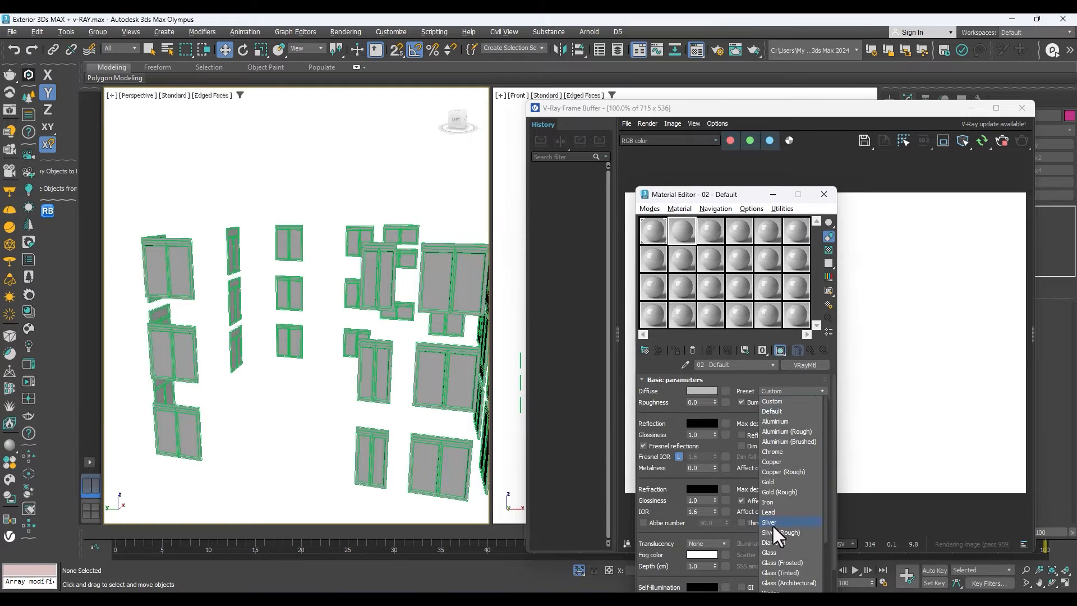
pyautogui.scroll(-3, 776, 516)
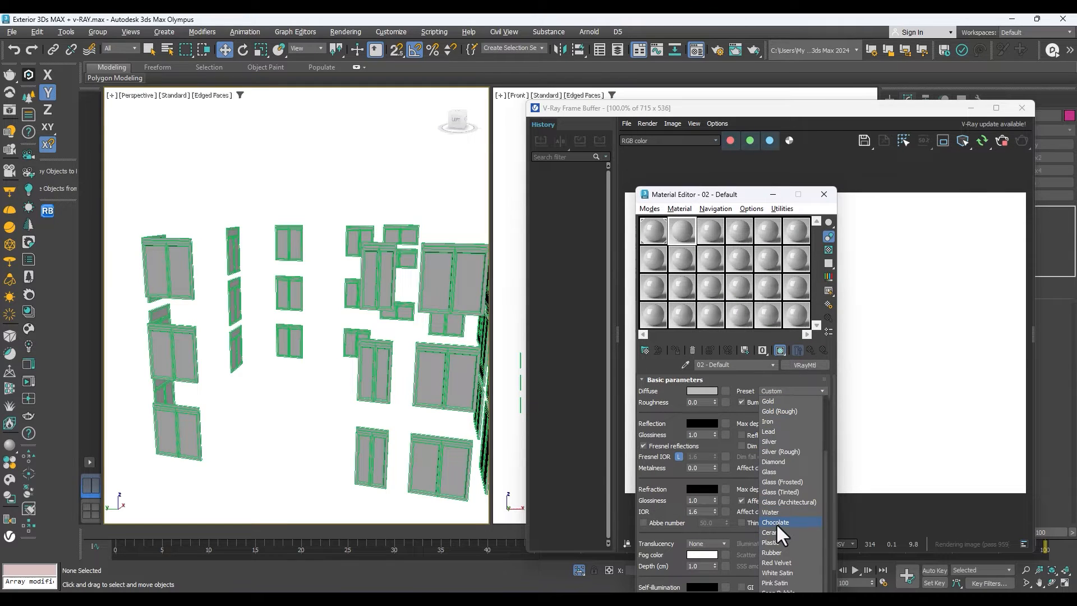
pyautogui.click(773, 471)
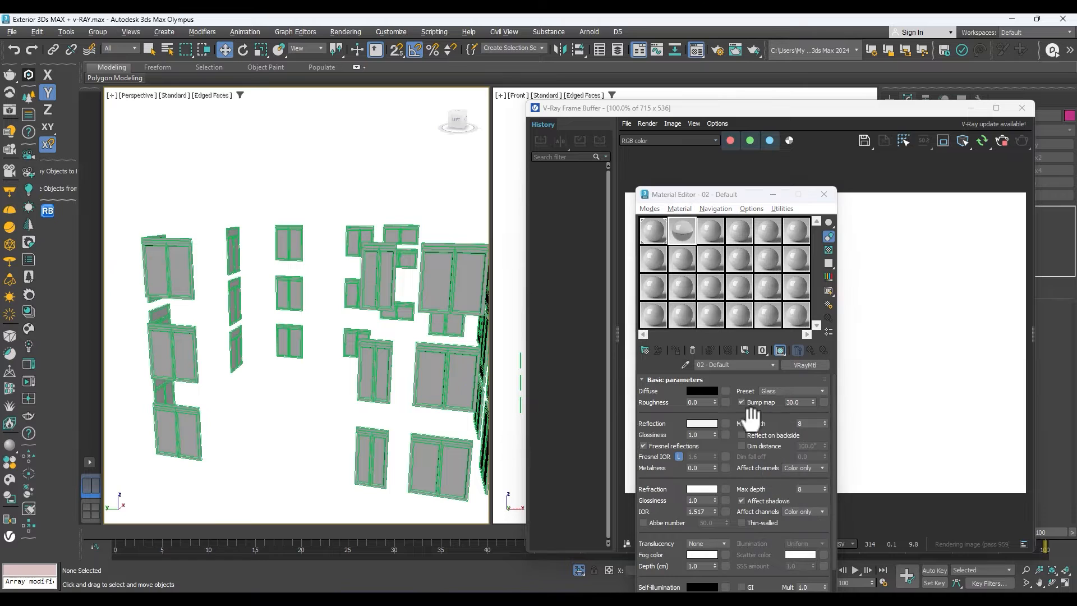
# Make the third sample slot a VRayMtl, try the Iron preset, and settle on the Silver (Rough) preset.
pyautogui.scroll(-4, 291, 289)
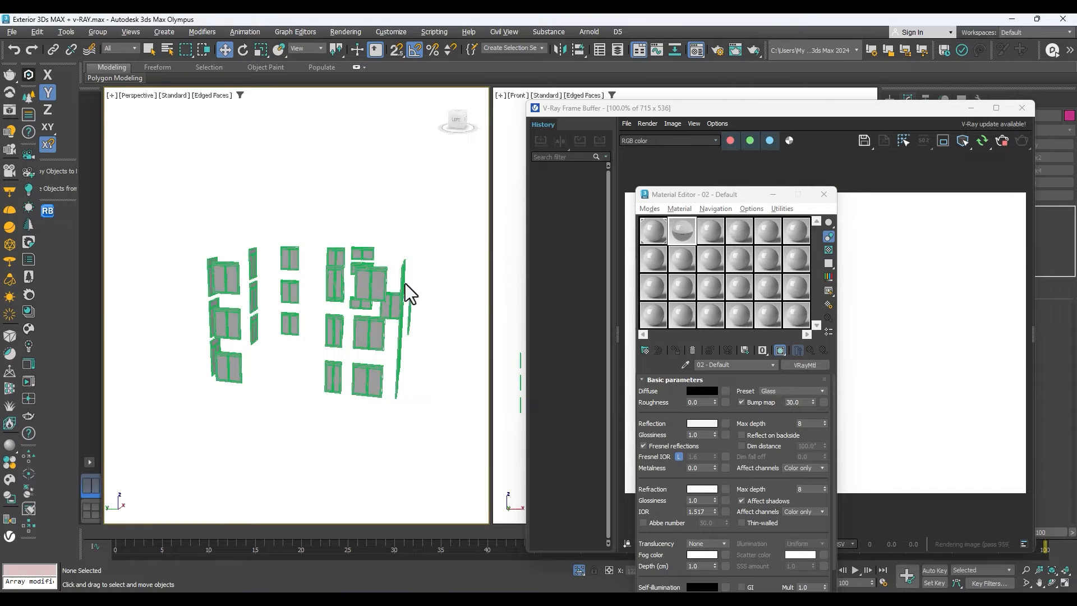
pyautogui.click(700, 238)
pyautogui.scroll(8, 365, 268)
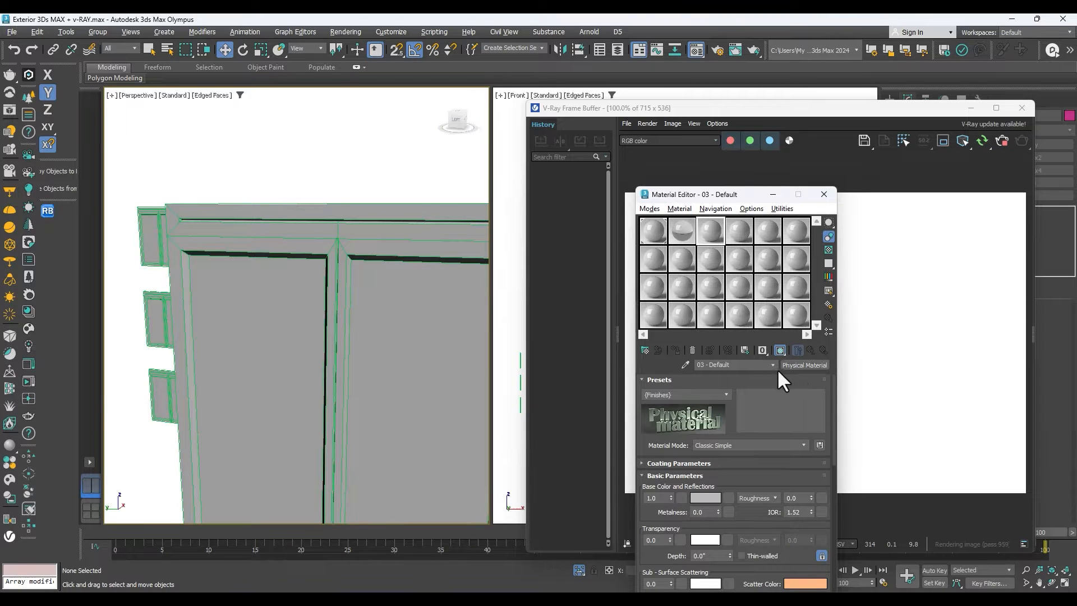
pyautogui.click(797, 366)
pyautogui.scroll(-1, 655, 269)
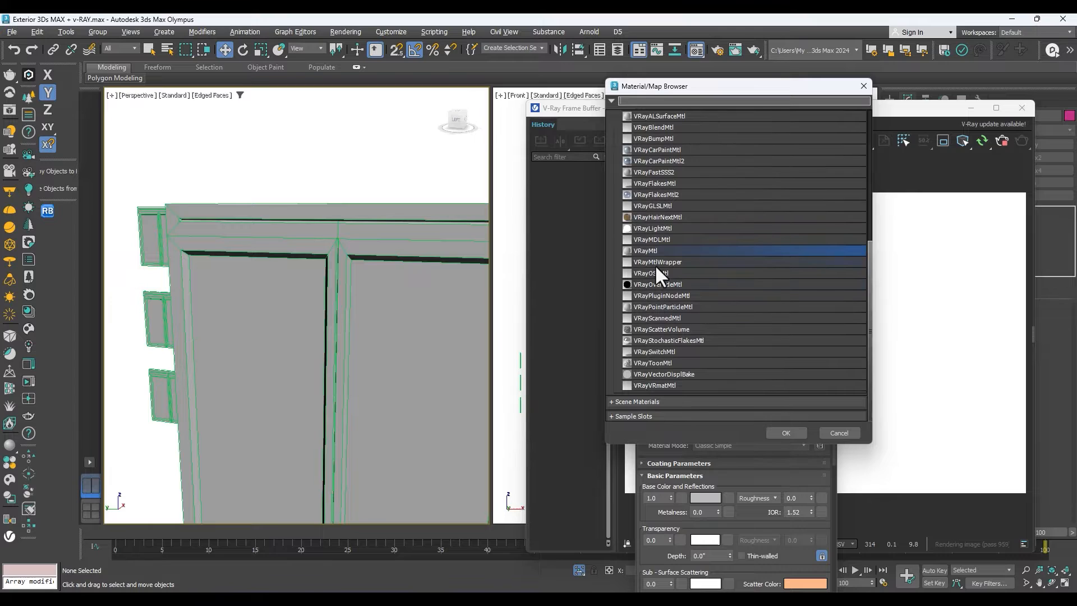
pyautogui.doubleClick(652, 250)
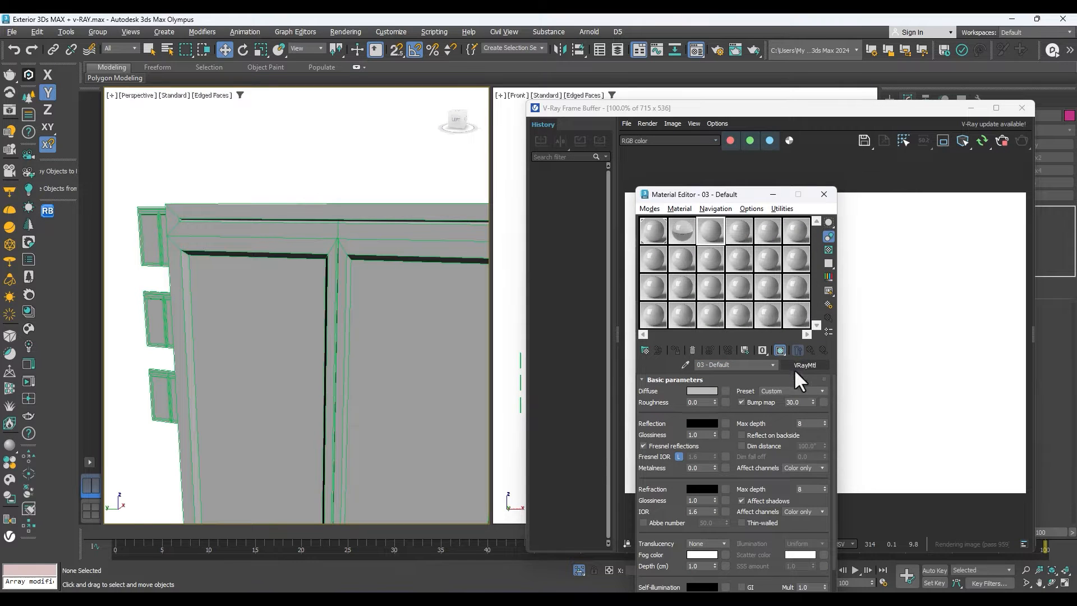
pyautogui.click(779, 390)
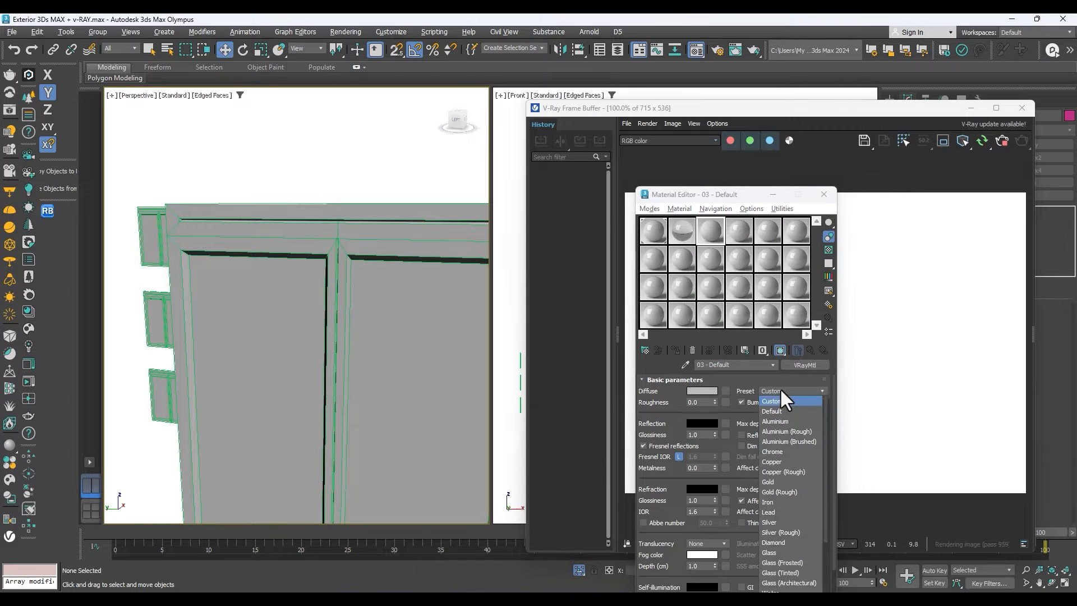
pyautogui.click(769, 502)
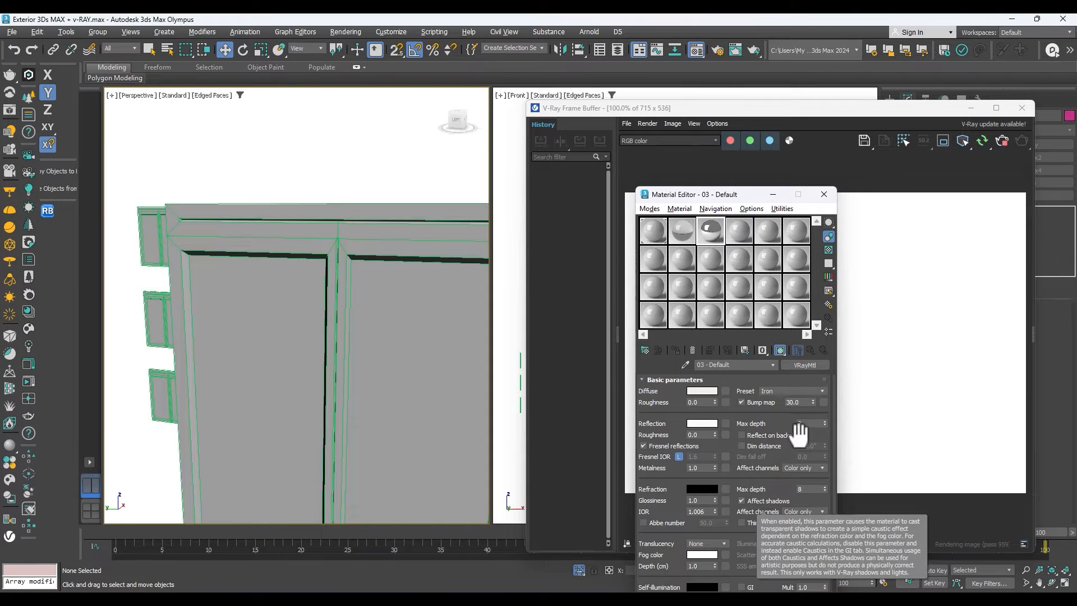
pyautogui.click(793, 390)
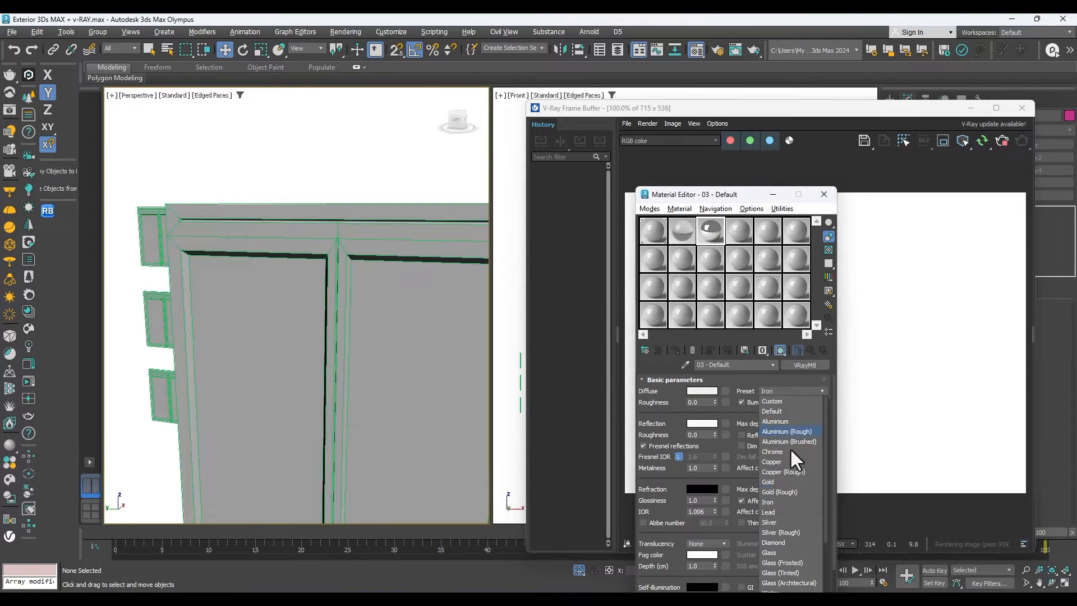
pyautogui.click(776, 533)
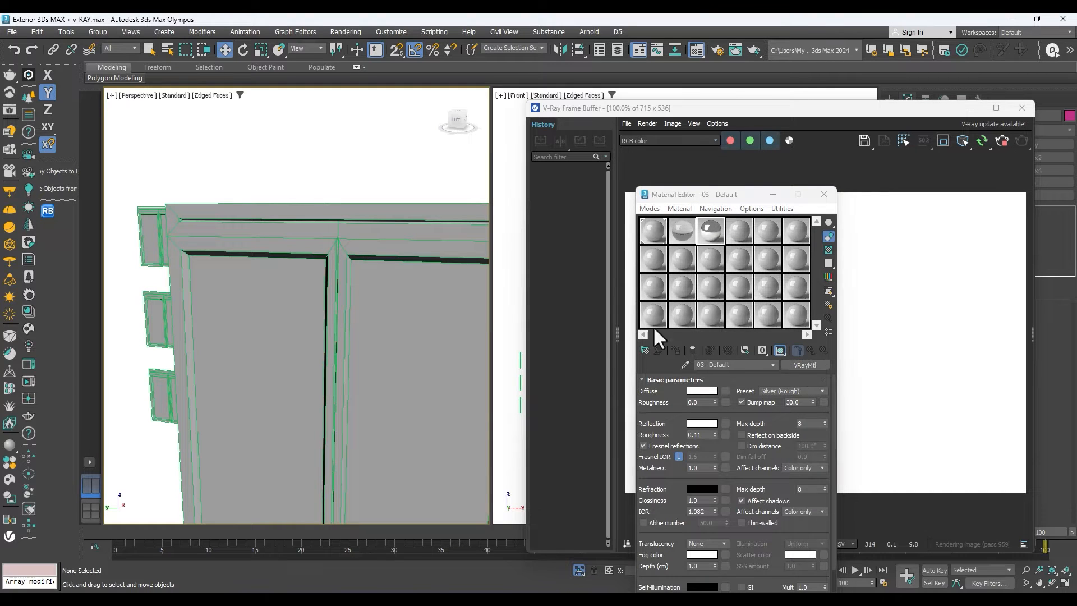
# Select the window group and turn the 07 - Default material into a Multi/Sub-Object, keeping the old material as sub-material.
pyautogui.scroll(-5, 769, 375)
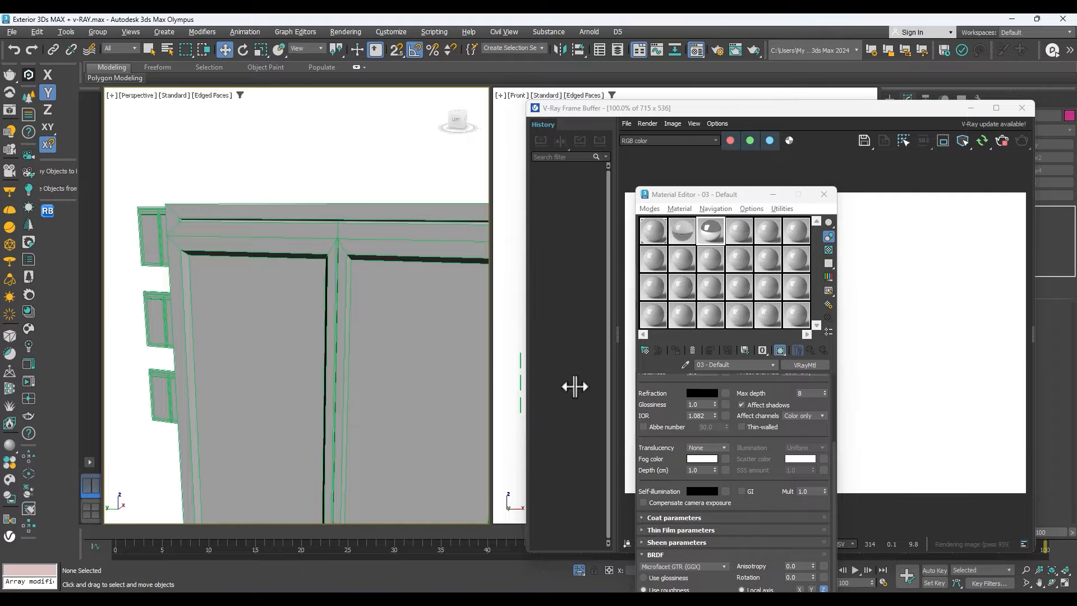
pyautogui.scroll(-5, 261, 232)
pyautogui.scroll(-2, 301, 290)
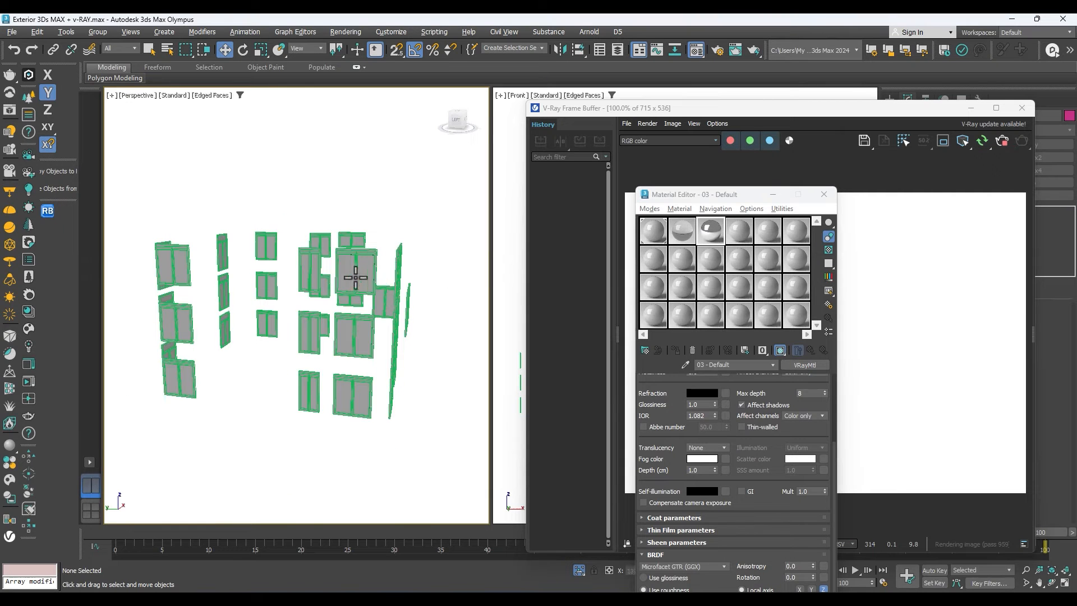
pyautogui.scroll(2, 355, 271)
pyautogui.click(380, 266)
pyautogui.scroll(3, 392, 264)
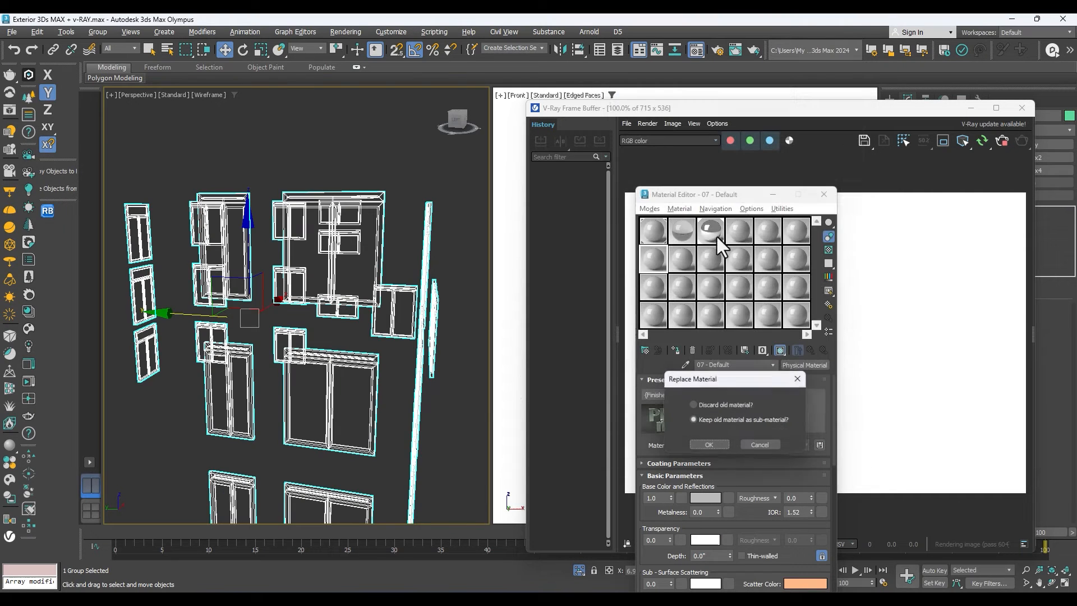
pyautogui.click(708, 446)
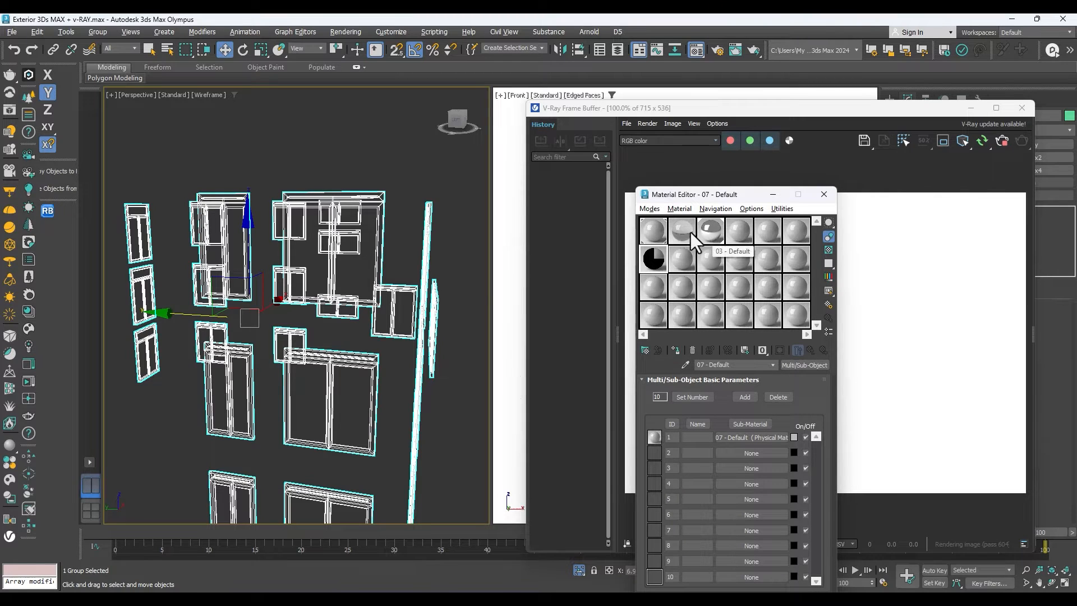
# Instance the Silver (Rough) material into sub-material 1 and the Glass material into sub-material 2 of the Multi/Sub-Object material.
pyautogui.moveTo(711, 230); pyautogui.dragTo(731, 437)
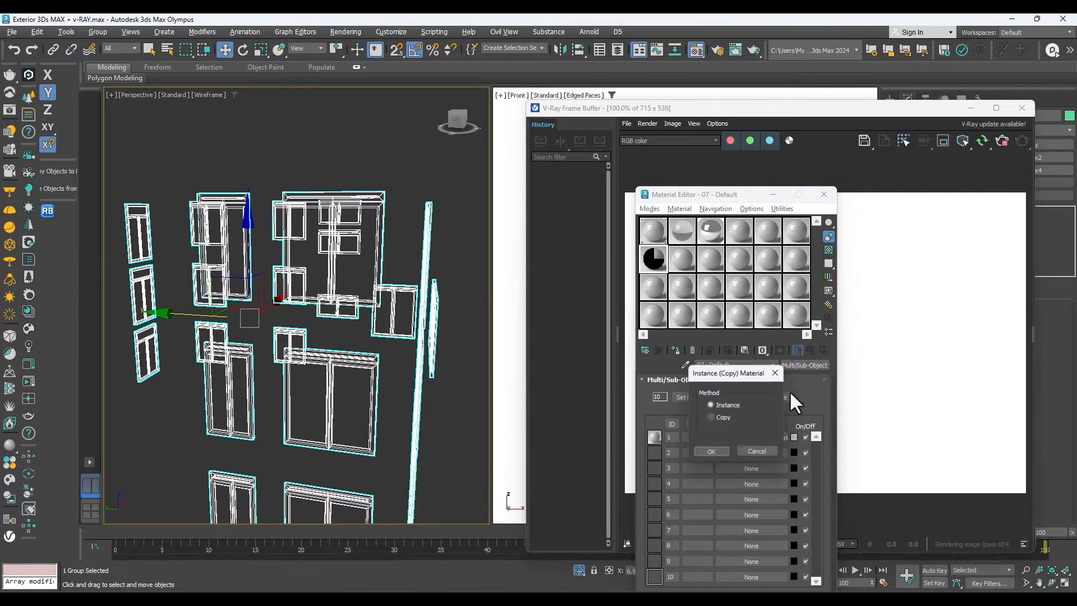
pyautogui.click(715, 449)
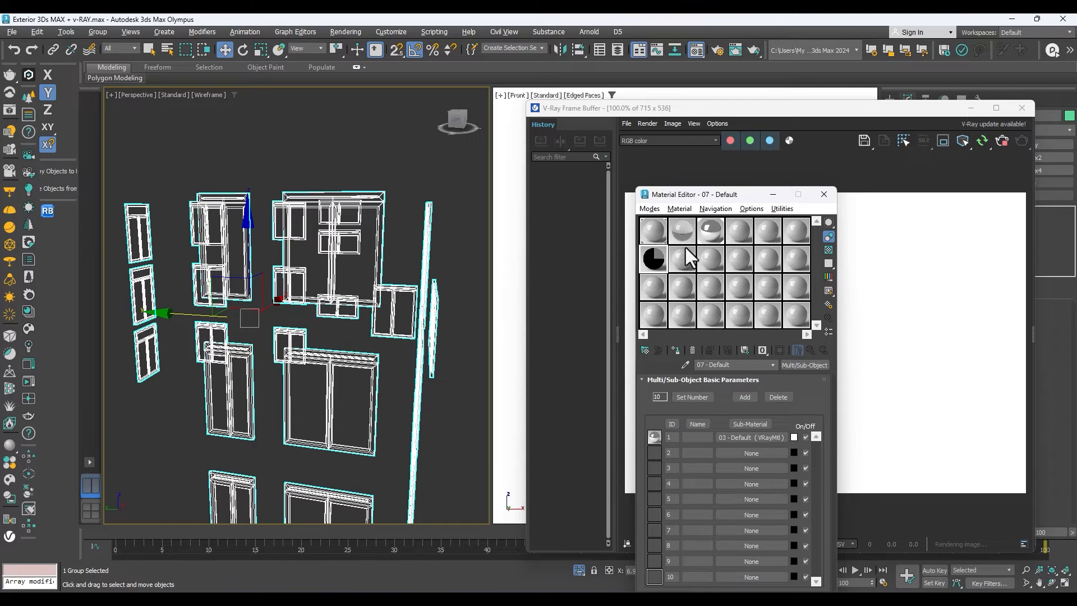
pyautogui.moveTo(685, 231); pyautogui.dragTo(734, 452)
pyautogui.click(716, 449)
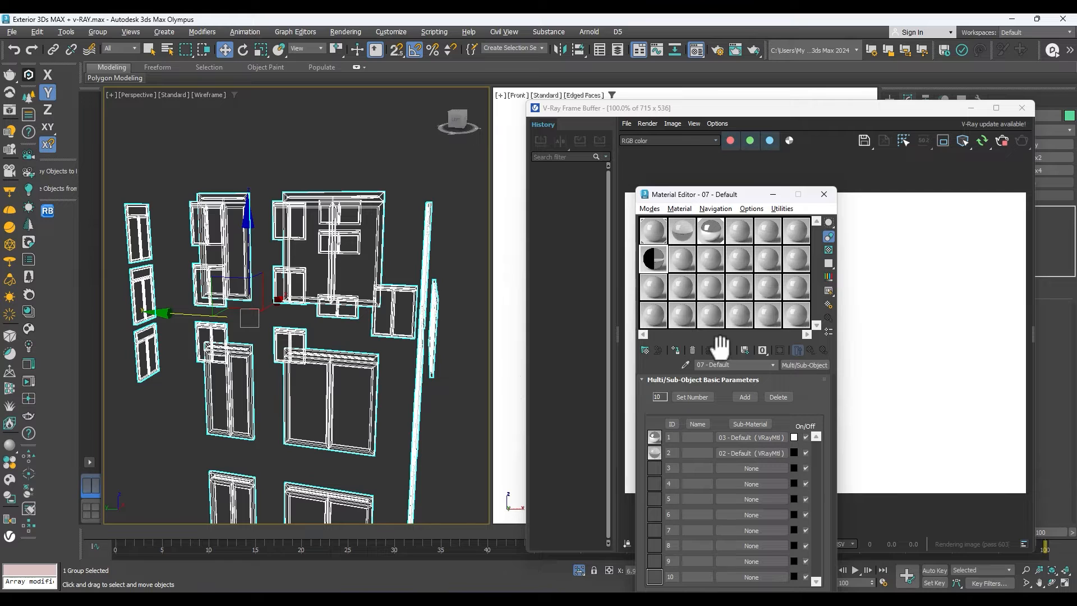
# Show the perspective view shaded and assign the Multi/Sub-Object material to the selected window group.
pyautogui.press('F3')
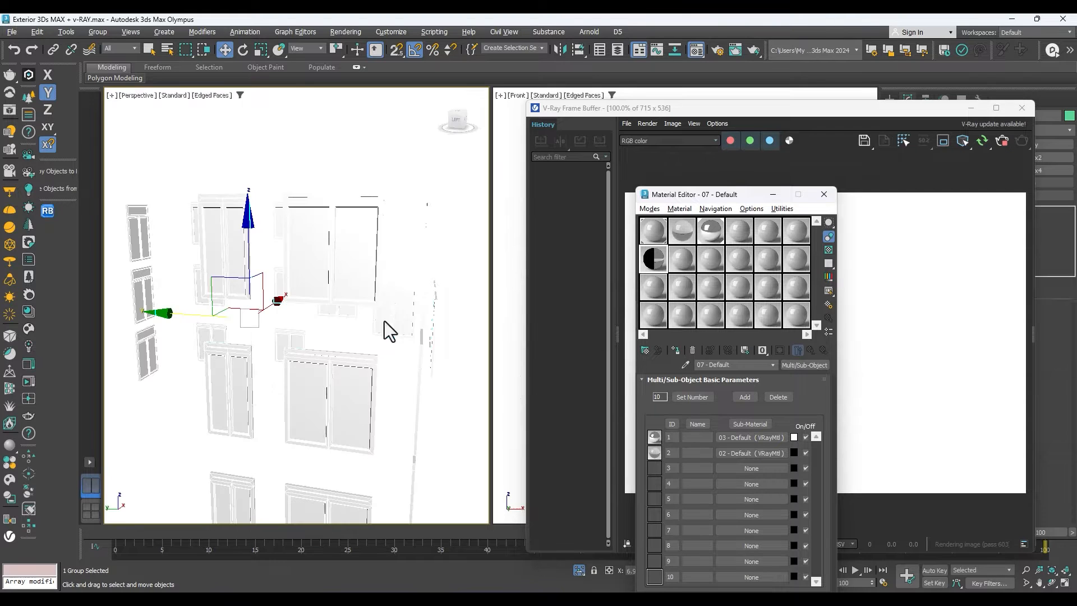
pyautogui.click(675, 348)
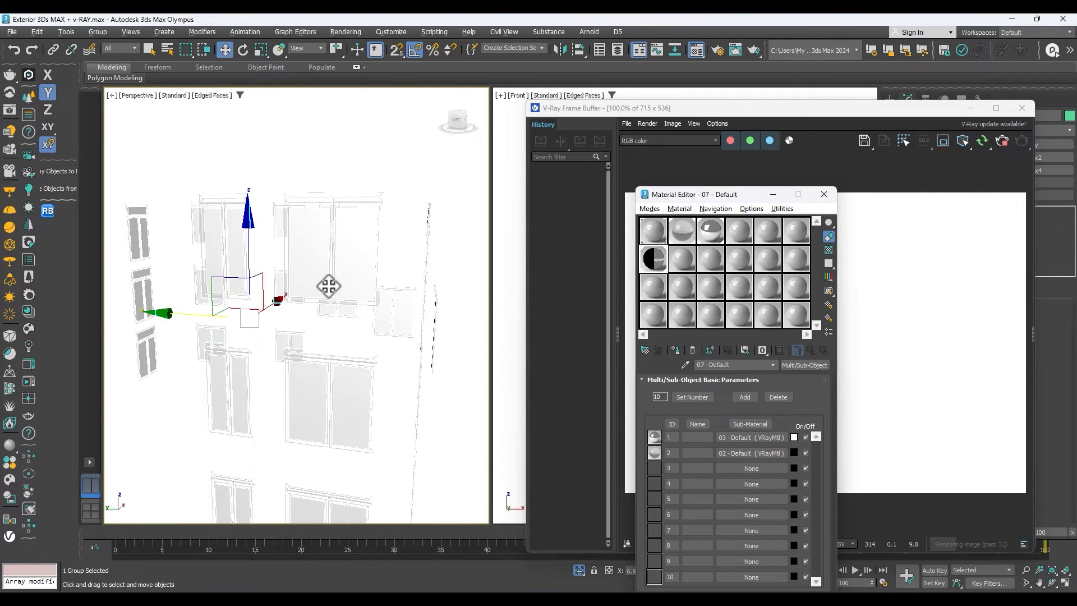
pyautogui.scroll(3, 334, 288)
pyautogui.scroll(-5, 330, 308)
pyautogui.scroll(3, 328, 308)
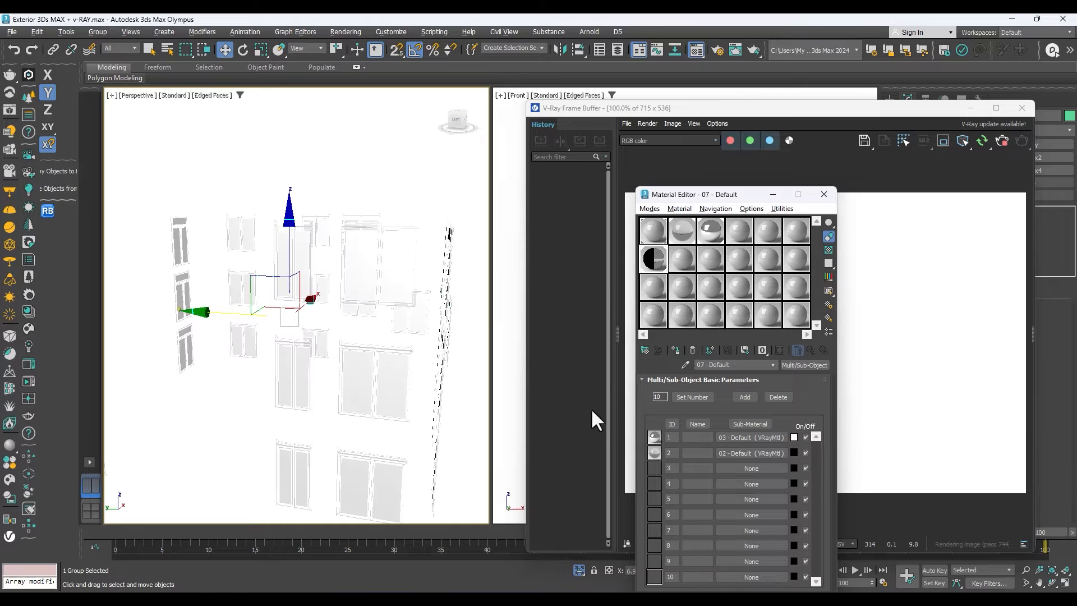
pyautogui.click(1052, 582)
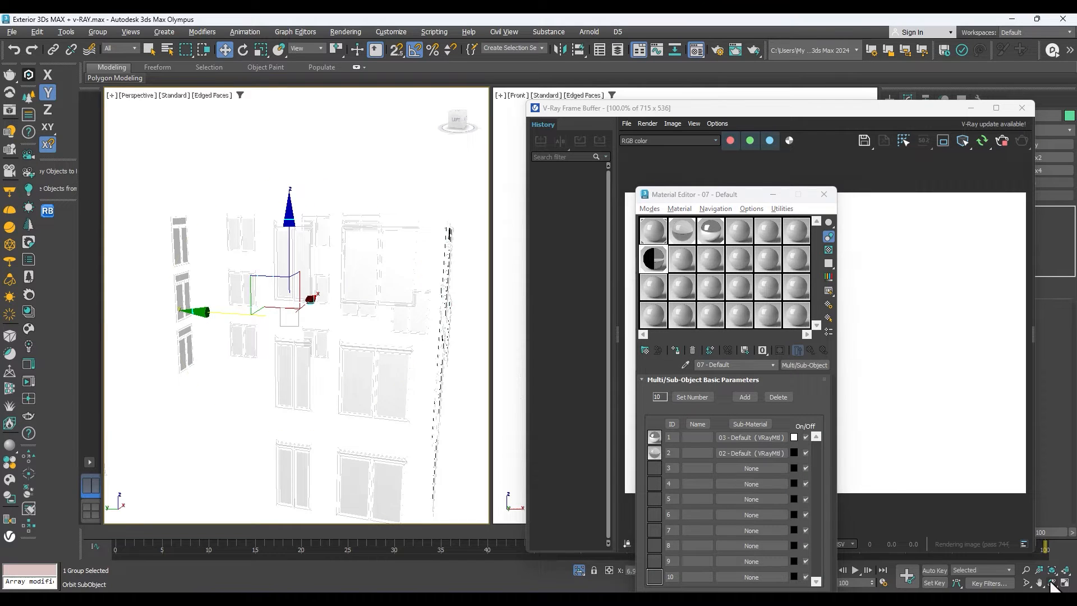
pyautogui.moveTo(324, 366); pyautogui.dragTo(359, 331)
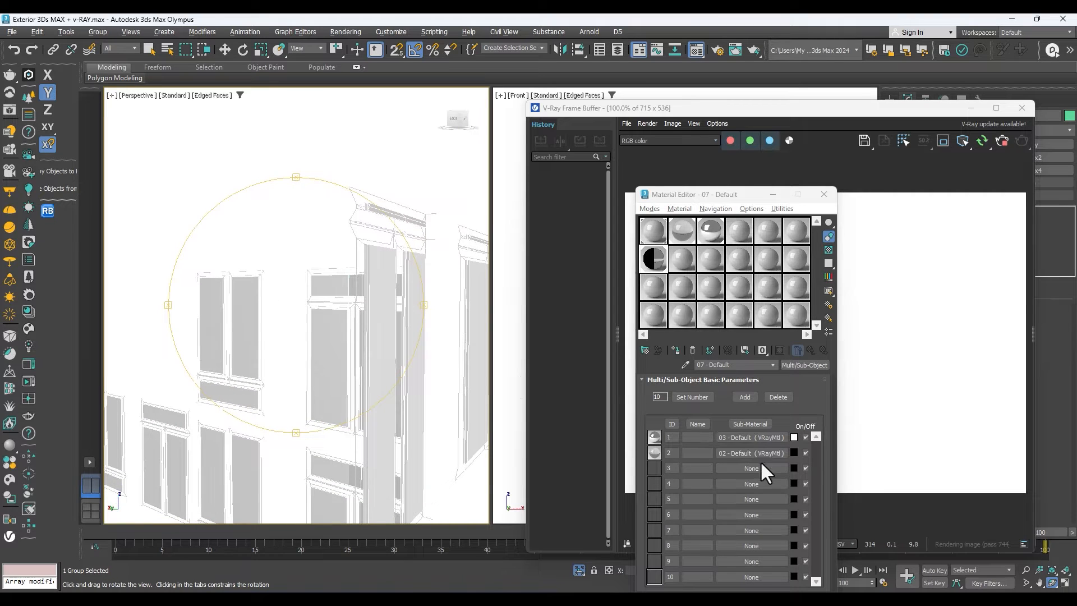
# Swap sub-materials 1 and 2 of the window material, and open the Silver (Rough) sub-material's parameters.
pyautogui.moveTo(752, 435); pyautogui.dragTo(752, 455)
pyautogui.click(715, 452)
pyautogui.moveTo(348, 385); pyautogui.dragTo(414, 302)
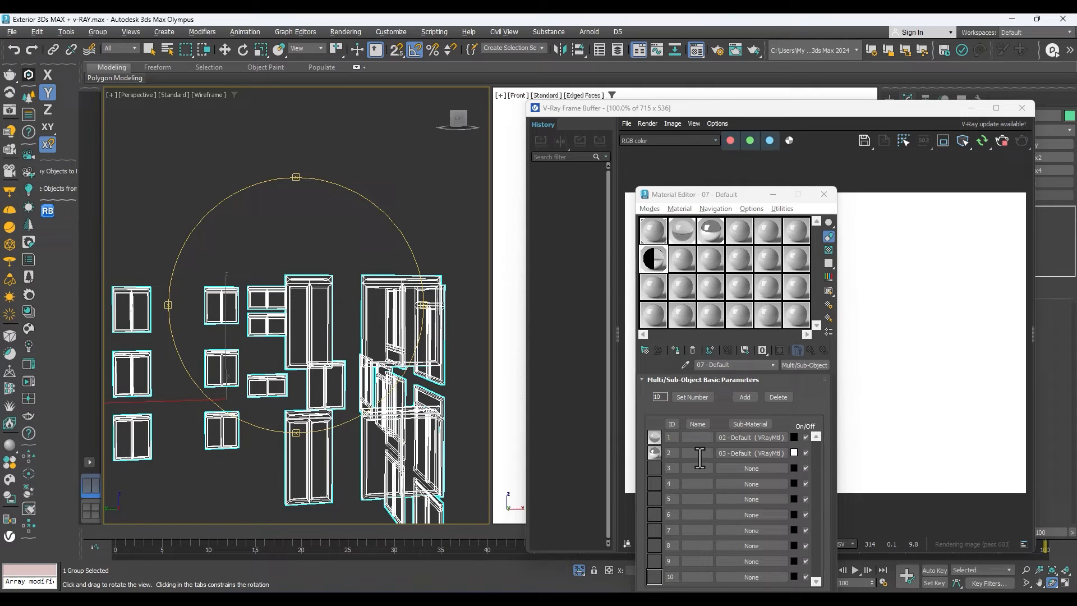
pyautogui.moveTo(318, 331); pyautogui.dragTo(404, 375)
pyautogui.click(724, 453)
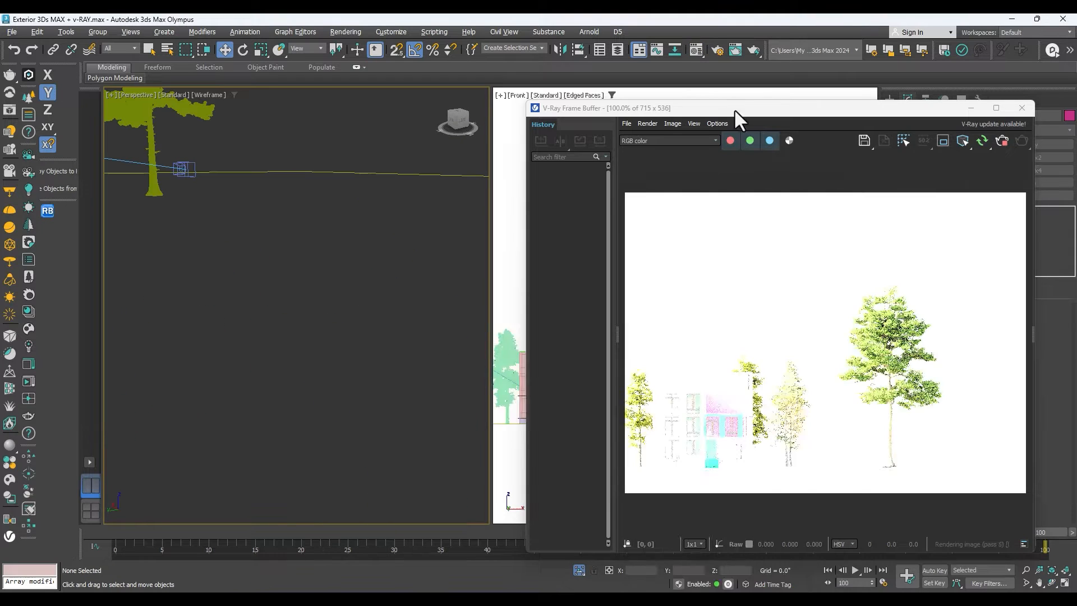
# Move the V-Ray Frame Buffer beside the views and examine the building's windows up close in the render.
pyautogui.moveTo(735, 108); pyautogui.dragTo(497, 338)
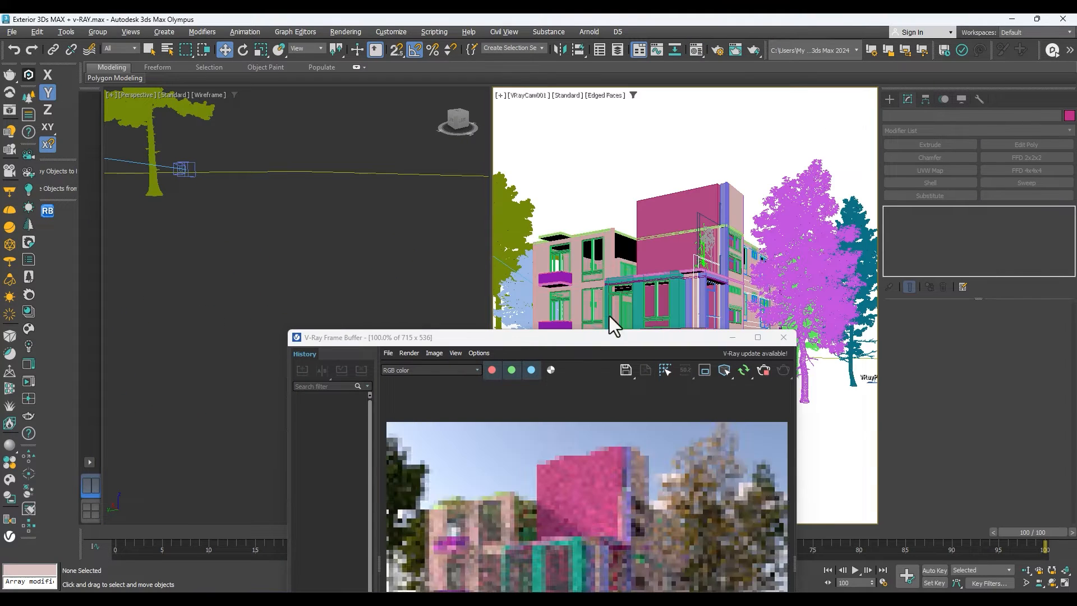
pyautogui.moveTo(594, 341); pyautogui.dragTo(743, 120)
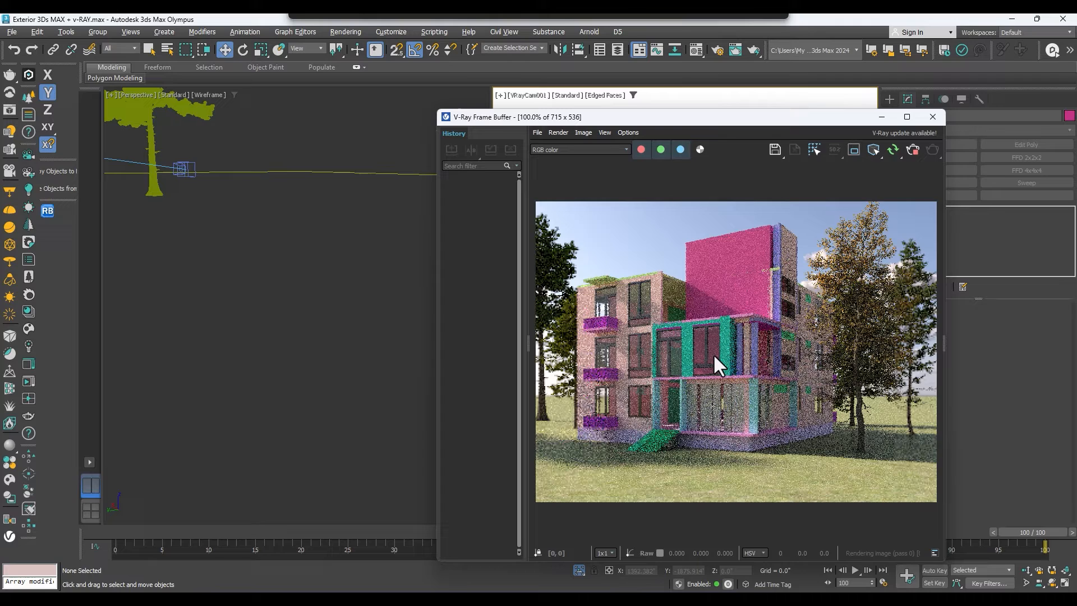
pyautogui.scroll(1, 740, 332)
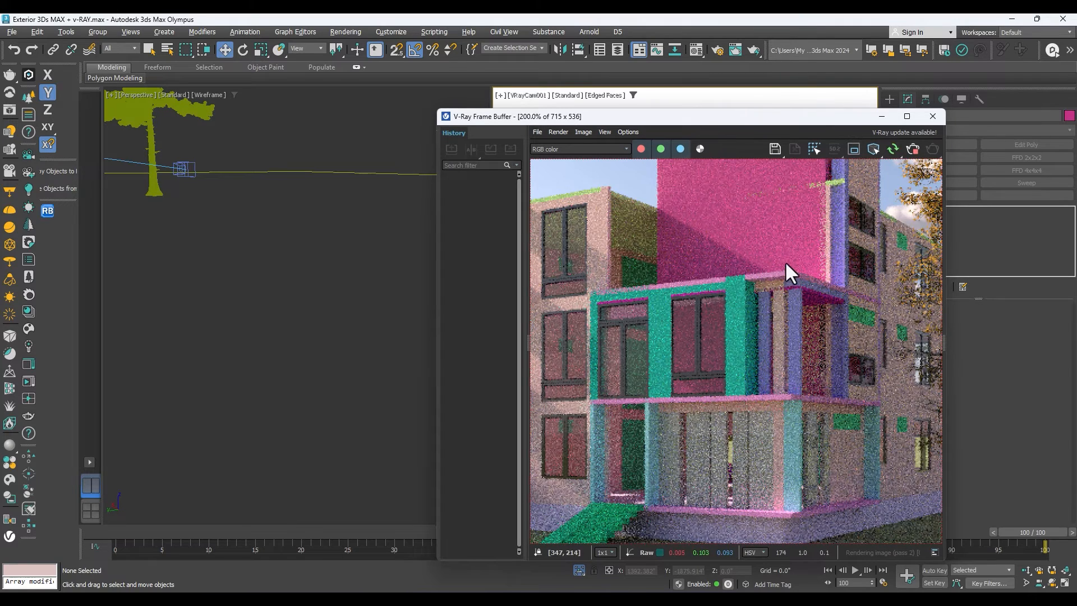
pyautogui.scroll(-1, 757, 299)
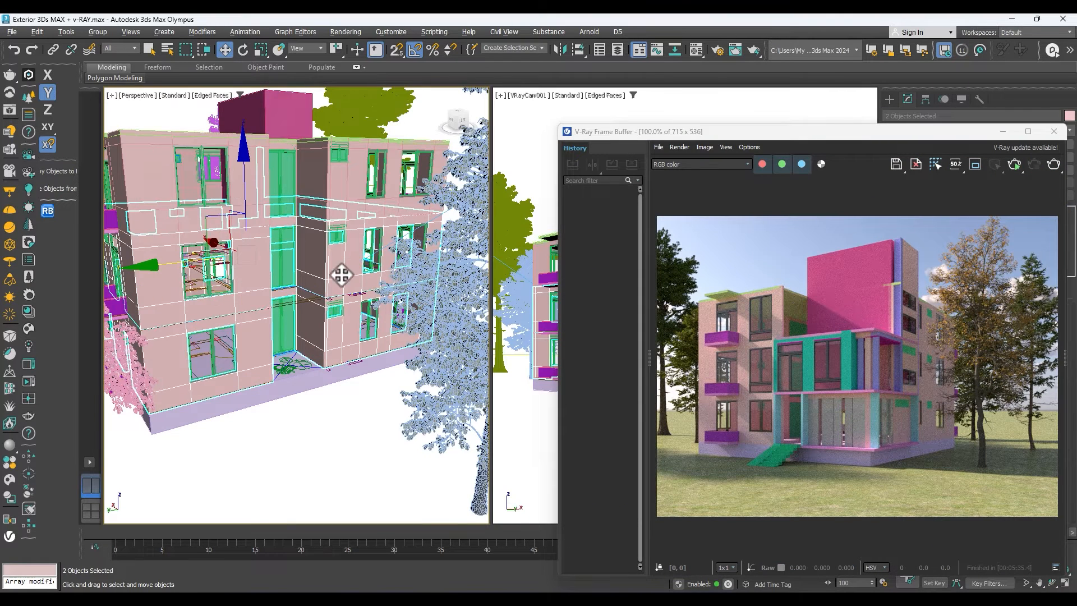
# Try moving the three selected wall objects away from the building, and undo the move.
pyautogui.scroll(2, 326, 220)
pyautogui.scroll(-2, 326, 220)
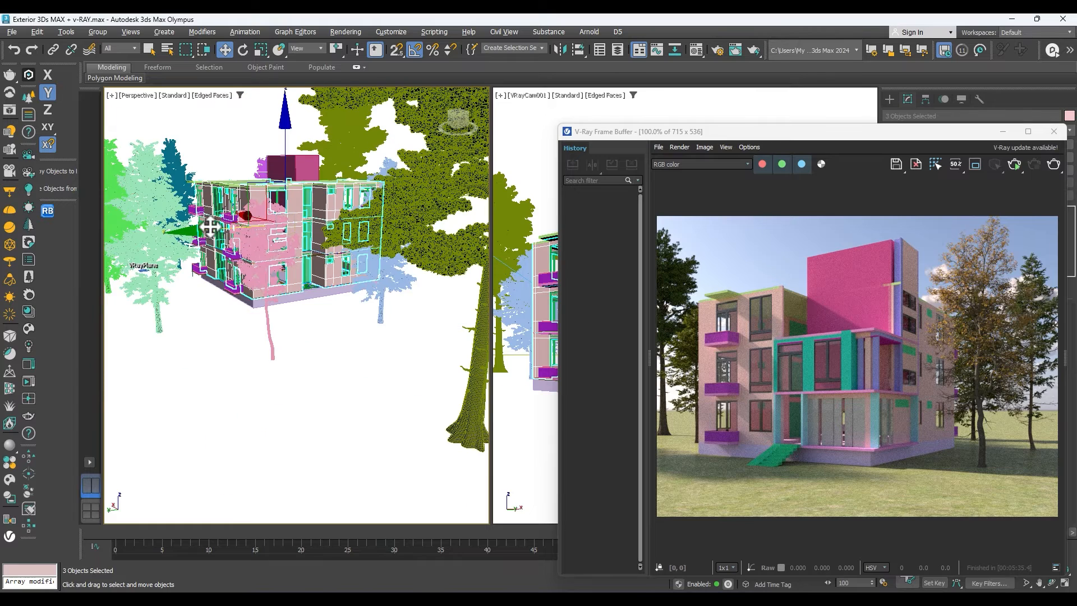
pyautogui.moveTo(209, 229); pyautogui.dragTo(4, 274)
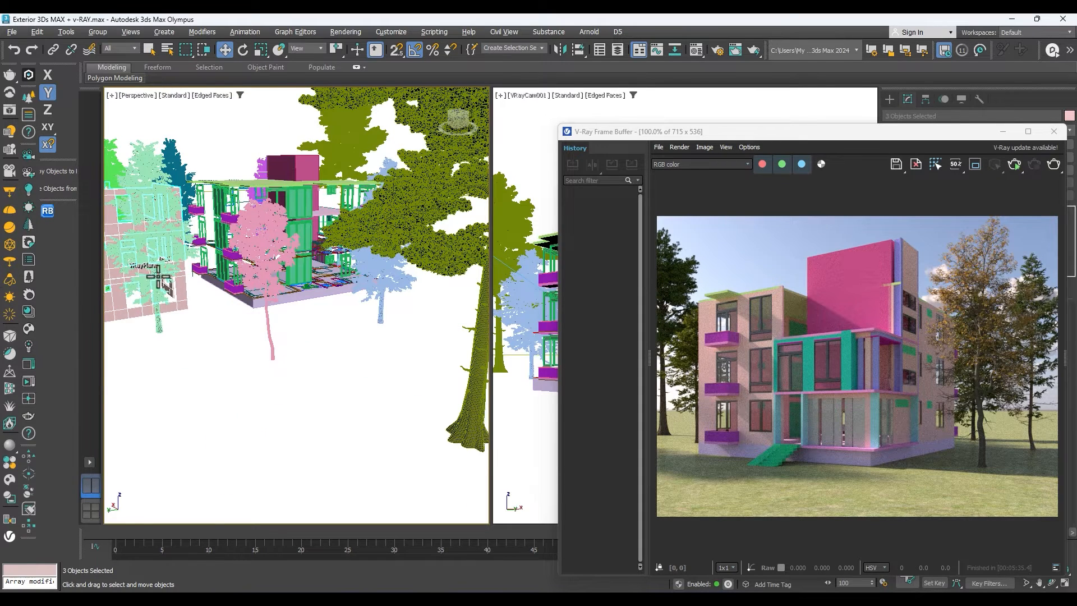
pyautogui.hotkey('ctrl', 'z')
# Open the Material Editor beside the render and change the 08 - Default material's type to VRayMtl.
pyautogui.press('m')
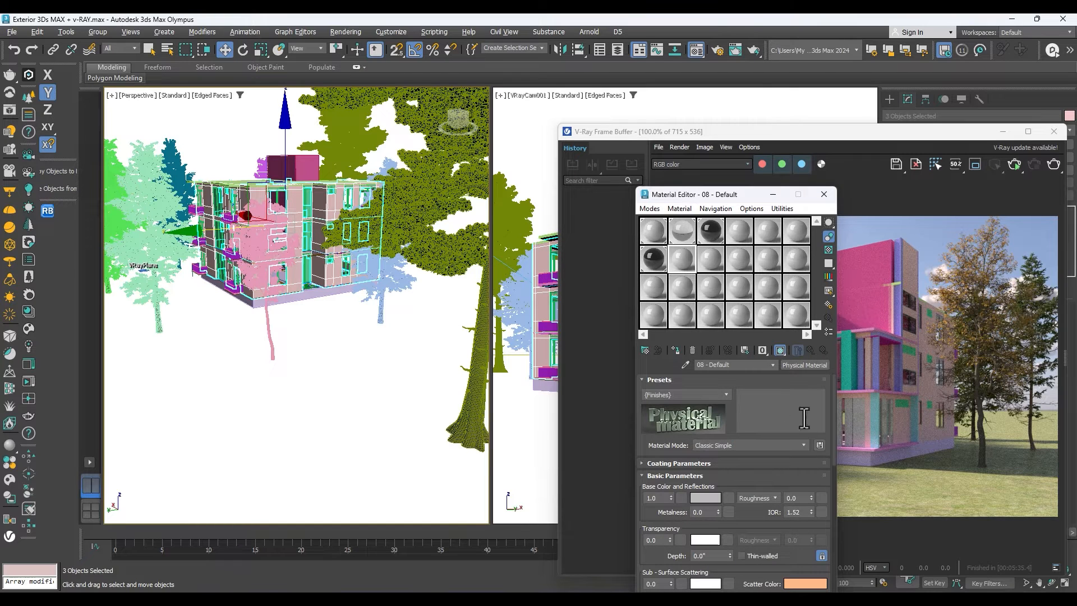
pyautogui.moveTo(714, 194); pyautogui.dragTo(523, 106)
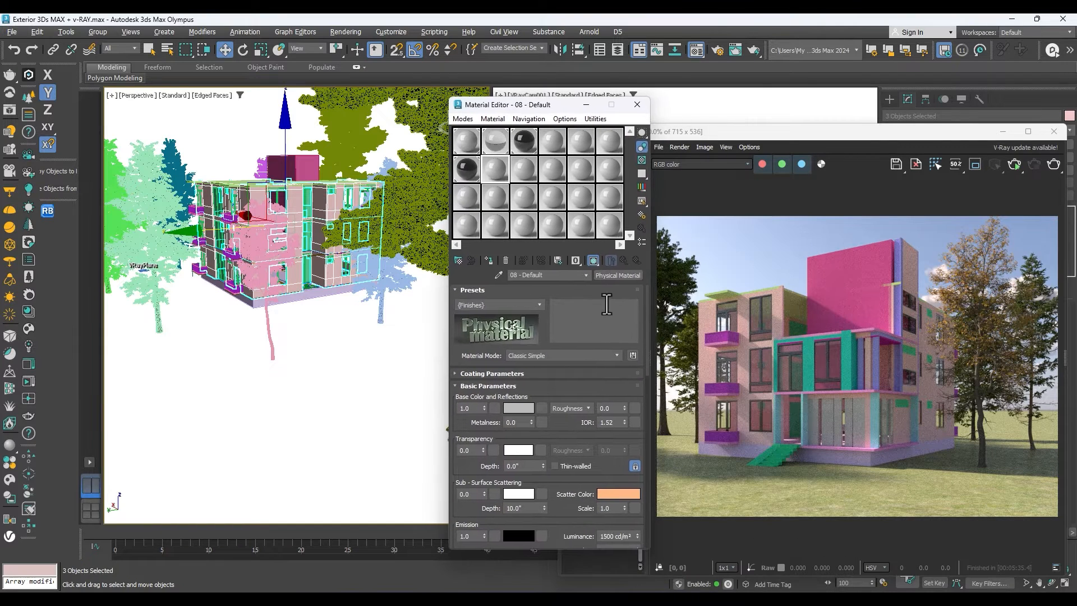
pyautogui.click(620, 274)
pyautogui.scroll(-1, 654, 321)
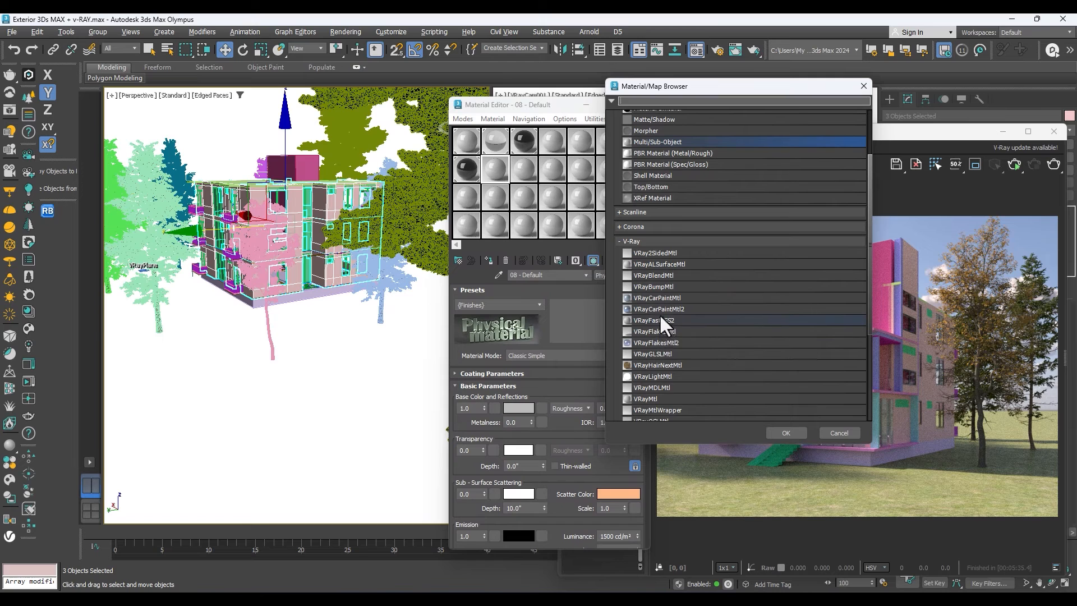
pyautogui.doubleClick(667, 397)
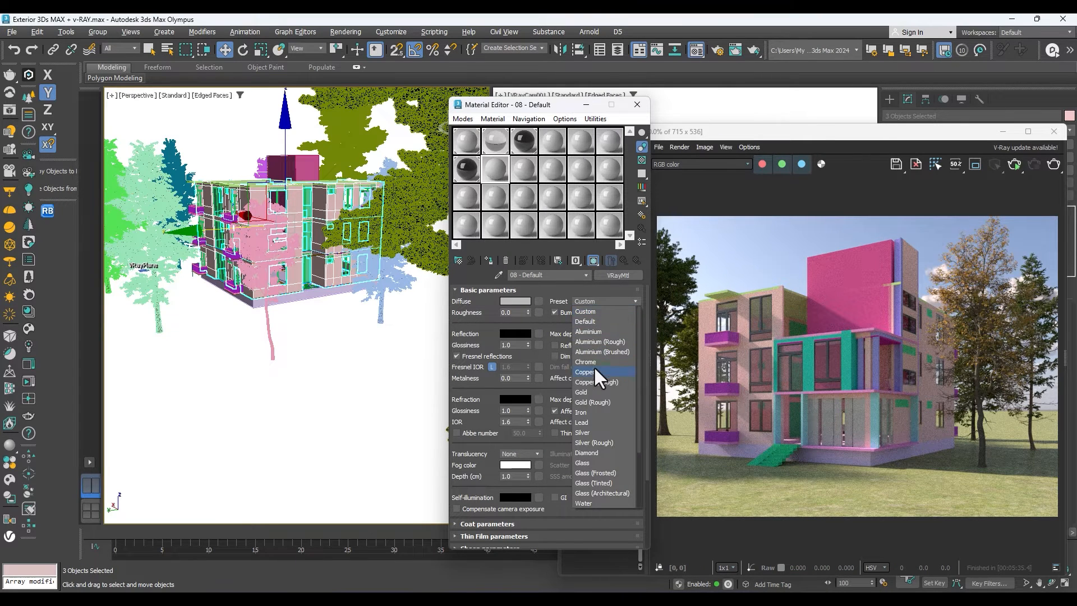
# Apply the White Satin preset to the 08 - Default material and assign it to the three selected wall objects.
pyautogui.scroll(-3, 590, 415)
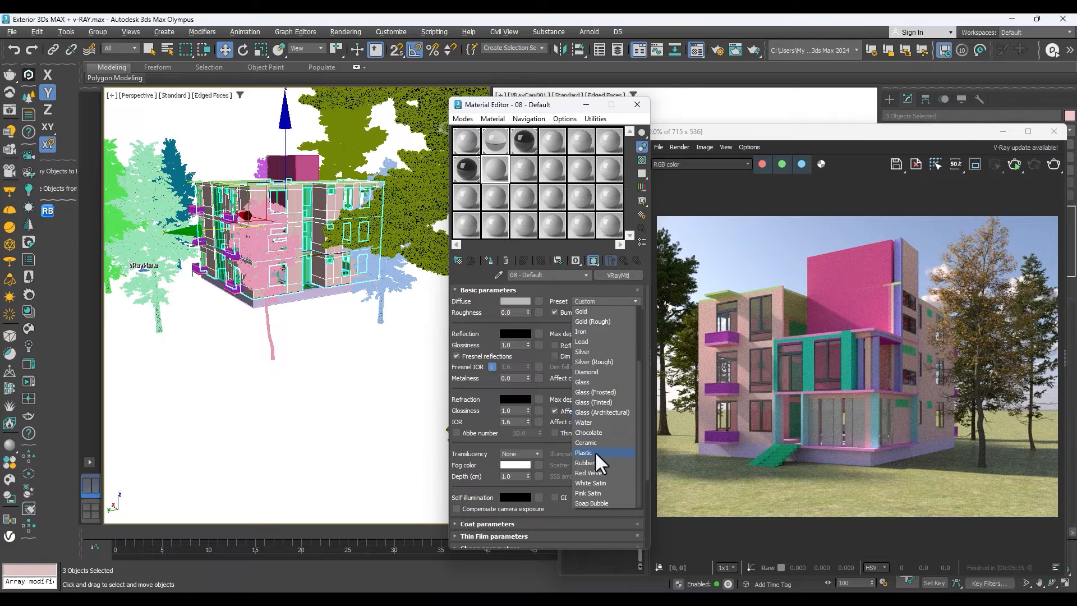
pyautogui.click(591, 484)
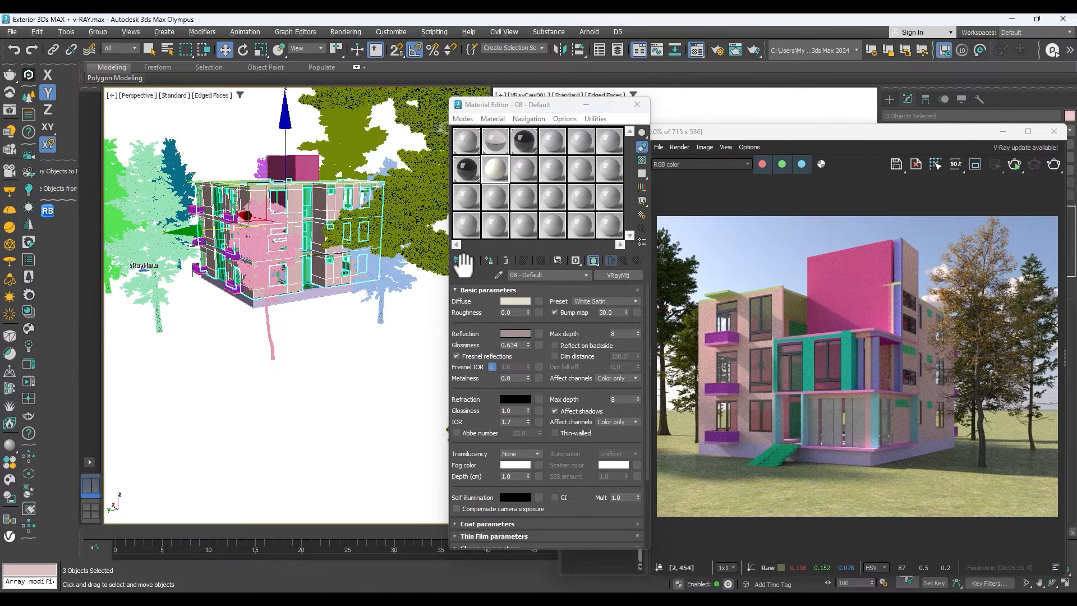
pyautogui.click(489, 261)
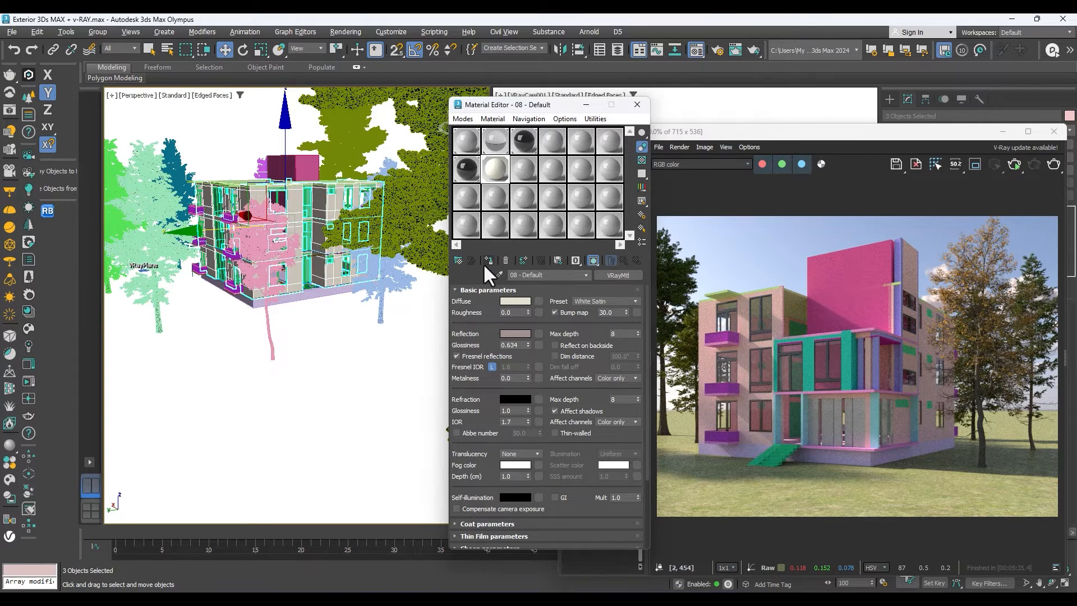
# Start an interactive V-Ray render and examine the walls with the new material.
pyautogui.click(975, 164)
pyautogui.click(1010, 165)
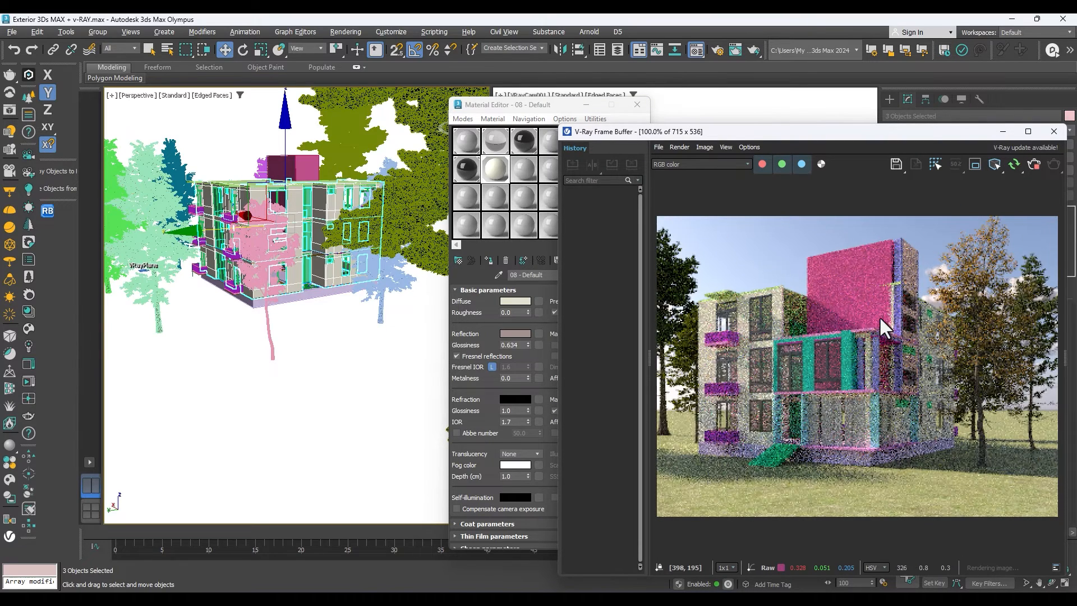
pyautogui.scroll(1, 880, 317)
pyautogui.scroll(-1, 880, 202)
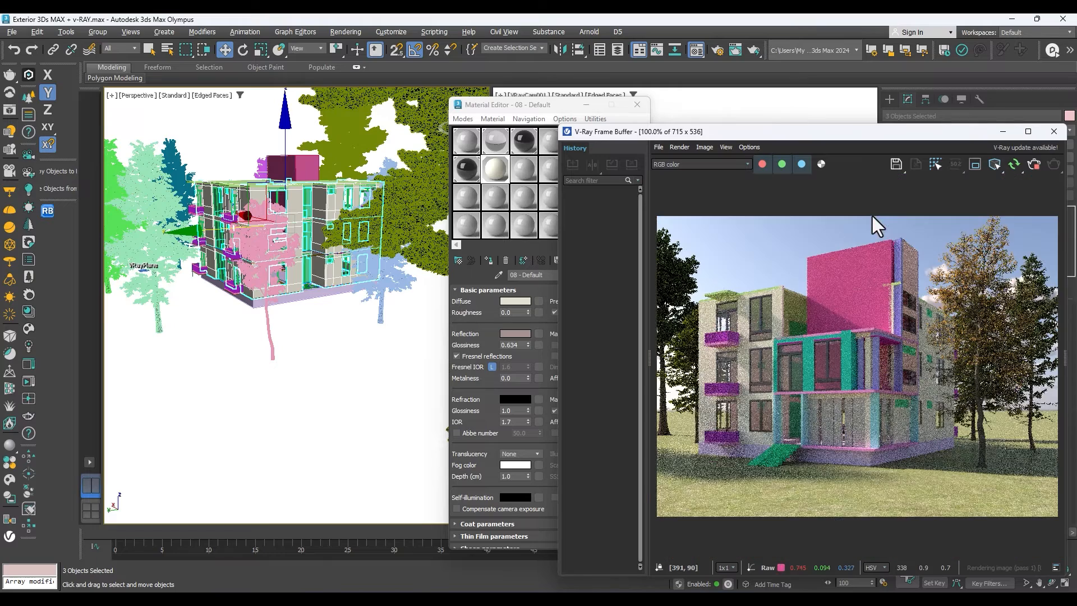
# Try shifting the three wall objects out of the building to check the selection, and undo the shift.
pyautogui.moveTo(890, 136); pyautogui.dragTo(804, 420)
pyautogui.moveTo(214, 230); pyautogui.dragTo(23, 277)
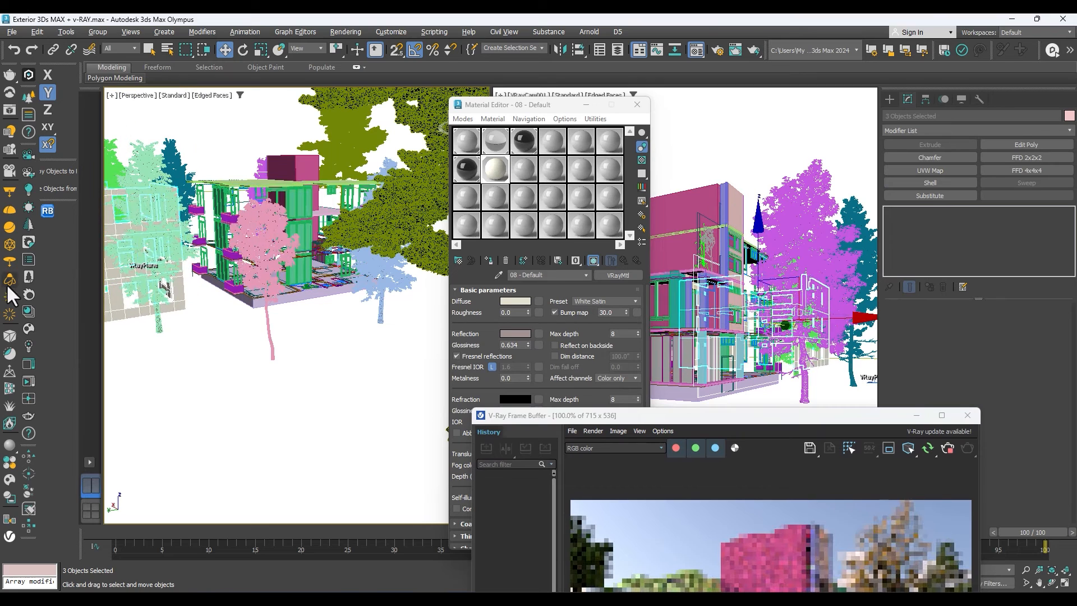
pyautogui.hotkey('ctrl', 'z')
# Group the three selected wall objects under the default name, and move the V-Ray Frame Buffer clear of the modifier settings.
pyautogui.click(93, 32)
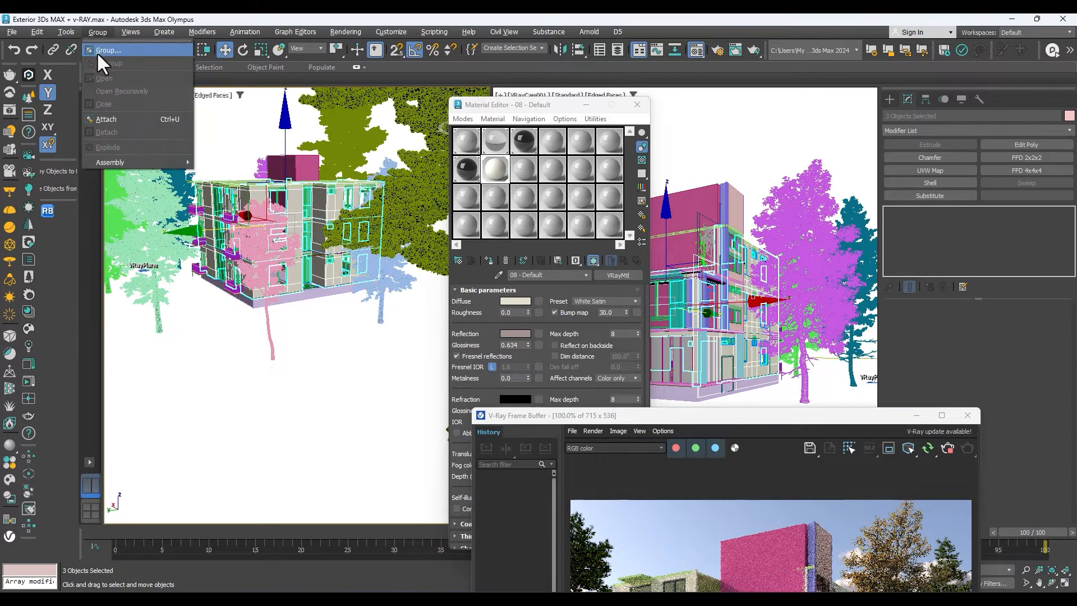
pyautogui.click(101, 51)
pyautogui.click(528, 329)
pyautogui.moveTo(779, 415); pyautogui.dragTo(461, 112)
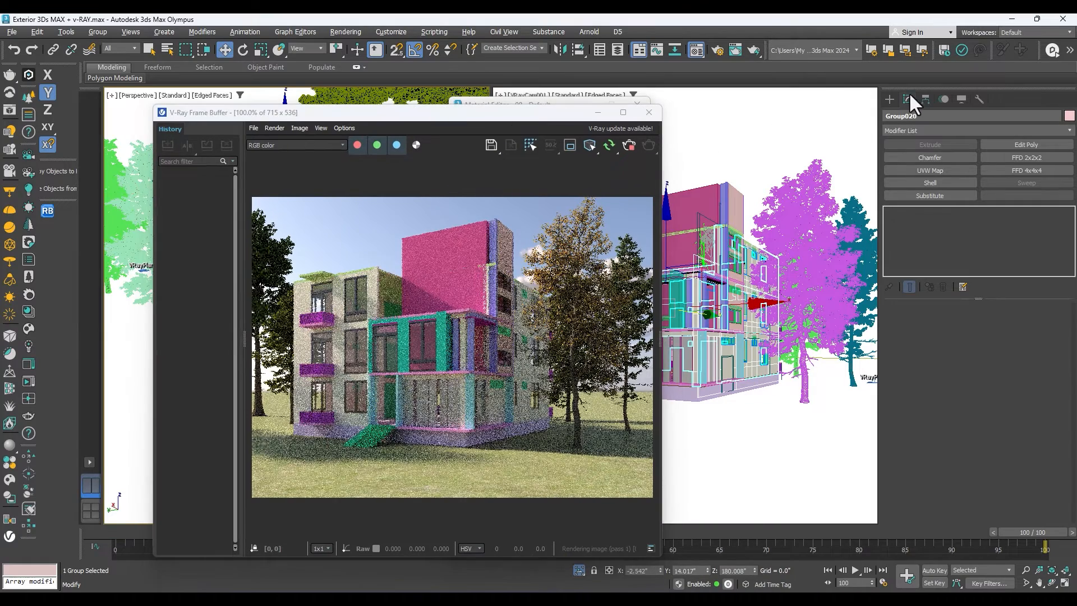
# Add a UVW Map modifier to the wall group with Box mapping and length, width and height of 50".
pyautogui.click(945, 169)
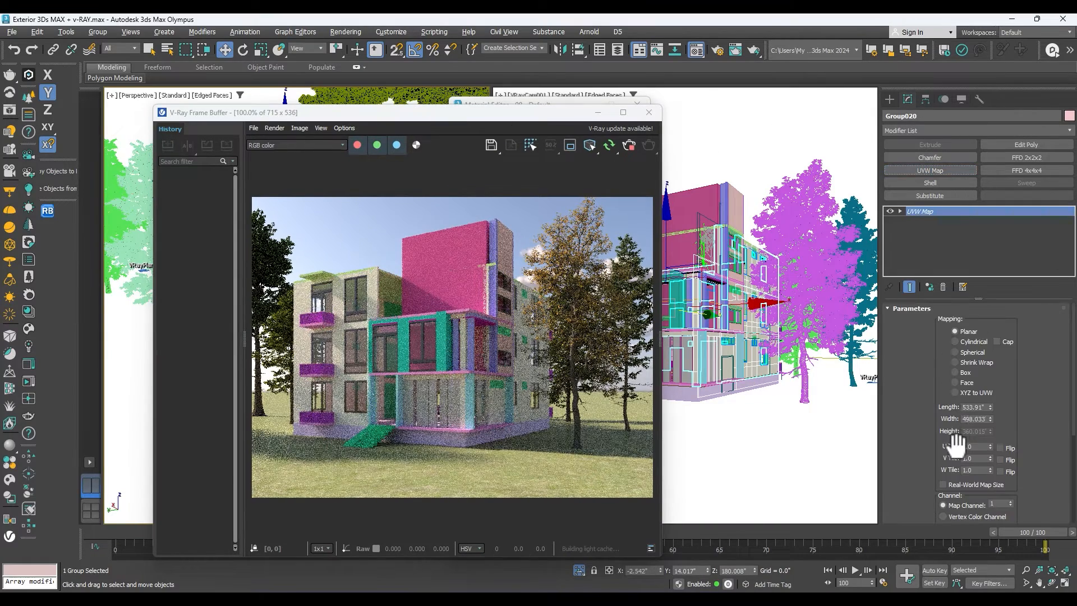
pyautogui.click(956, 373)
pyautogui.doubleClick(977, 407)
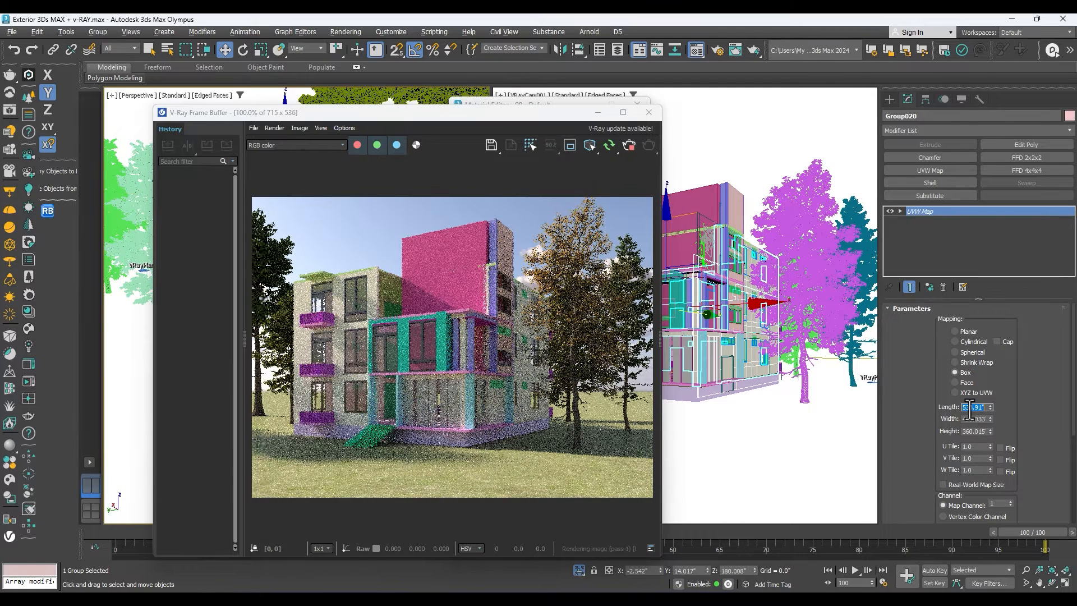
pyautogui.write('50')
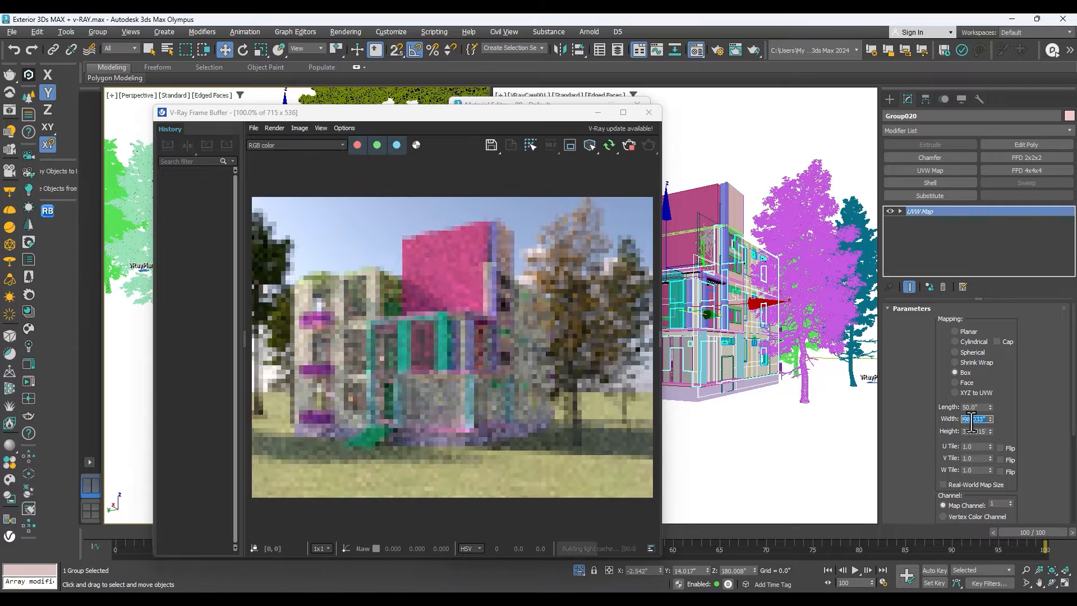
pyautogui.write('50')
pyautogui.press('Tab')
pyautogui.write('360.5')
pyautogui.press('Return')
pyautogui.write('50')
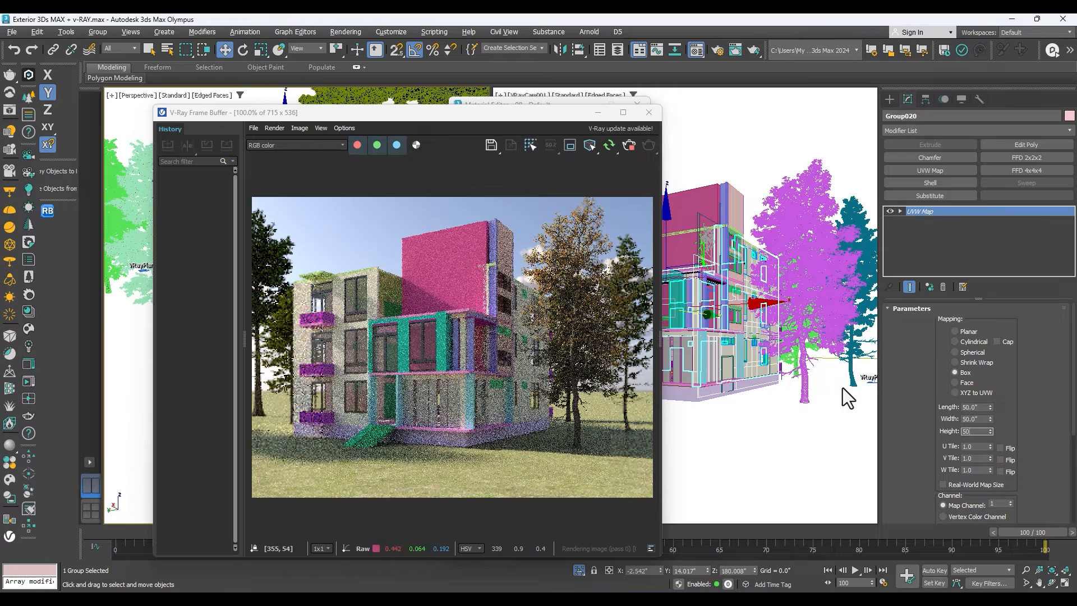
pyautogui.press('Return')
# Turn off the use of the VRaySky environment map in the background settings.
pyautogui.moveTo(484, 115); pyautogui.dragTo(573, 251)
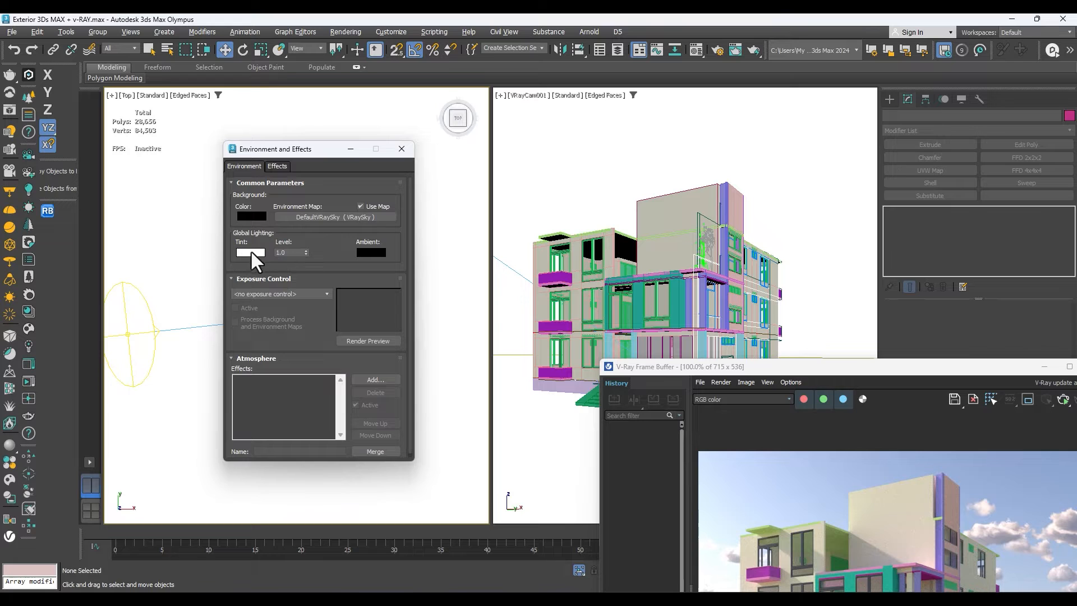
pyautogui.click(362, 206)
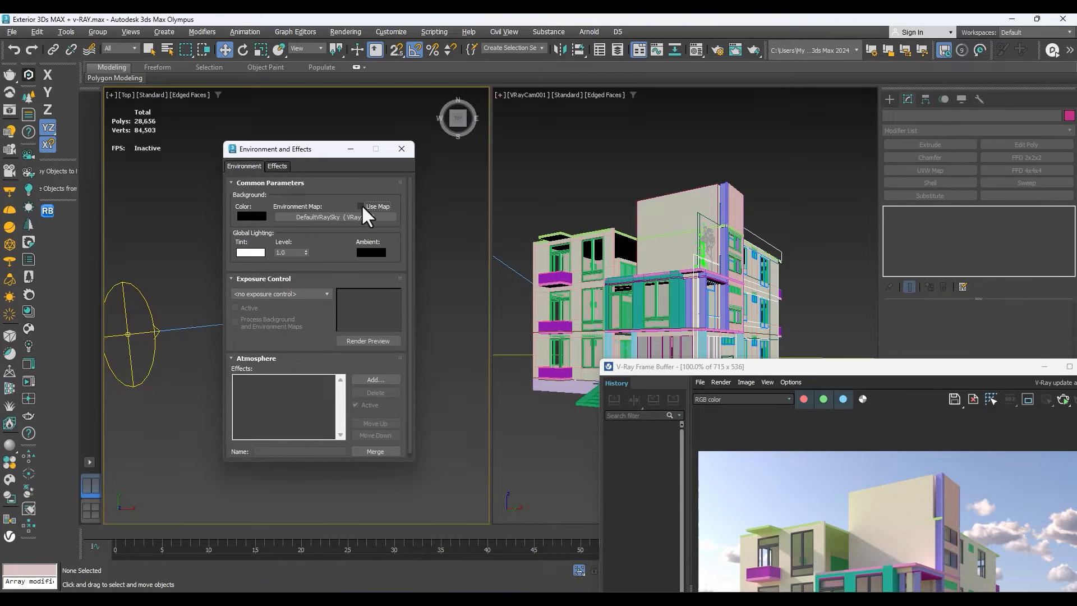
pyautogui.click(402, 149)
# Select the light green roof slab in the top view and close the V-Ray Frame Buffer.
pyautogui.scroll(3, 445, 220)
pyautogui.scroll(6, 356, 293)
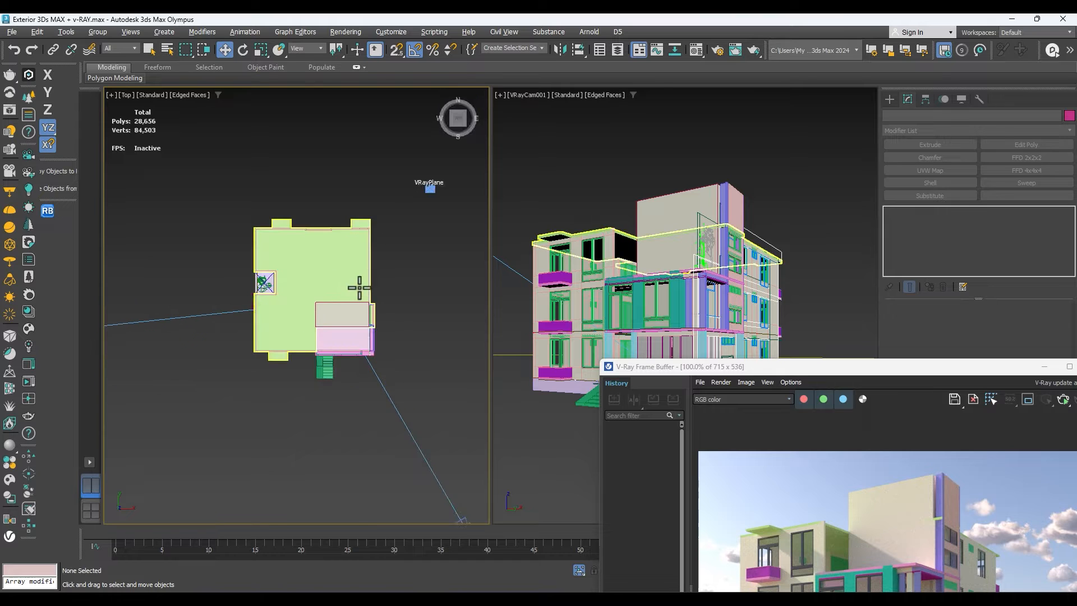
pyautogui.scroll(-2, 447, 281)
pyautogui.click(322, 255)
pyautogui.scroll(-3, 333, 264)
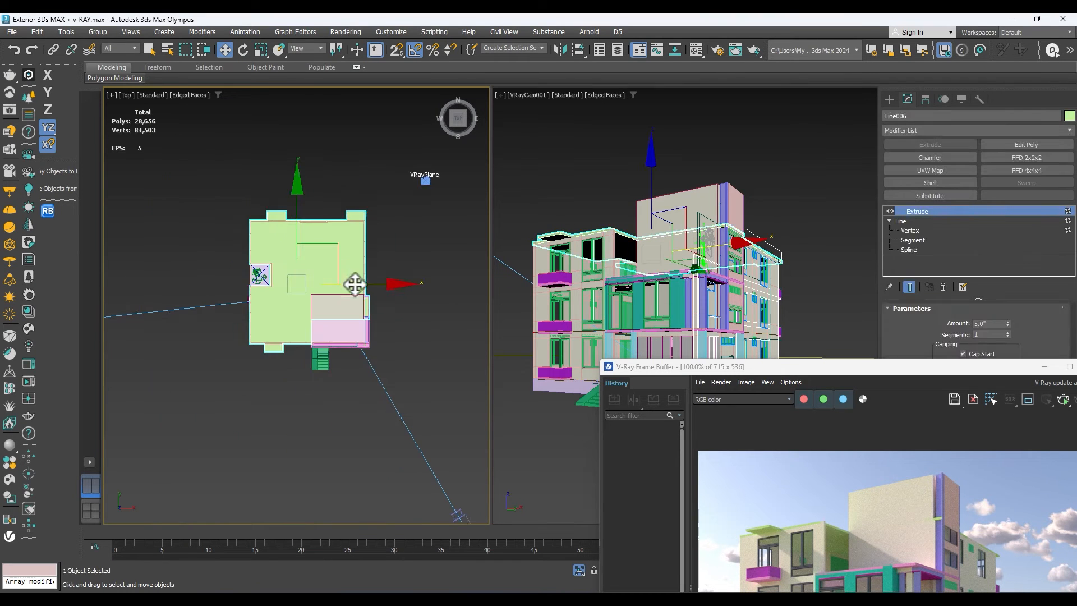
pyautogui.moveTo(992, 378); pyautogui.dragTo(843, 376)
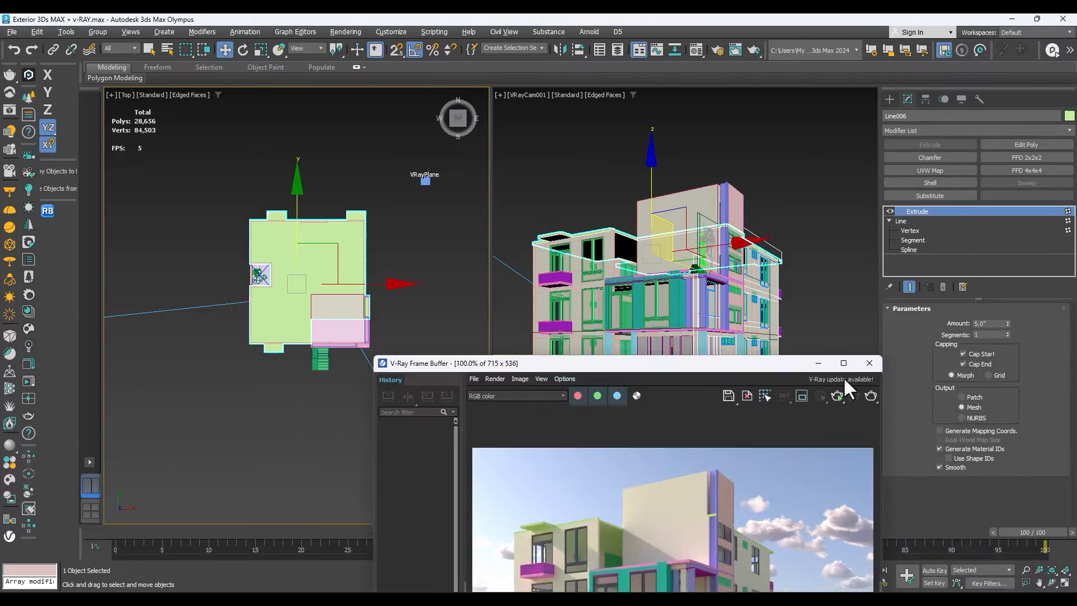
pyautogui.click(869, 362)
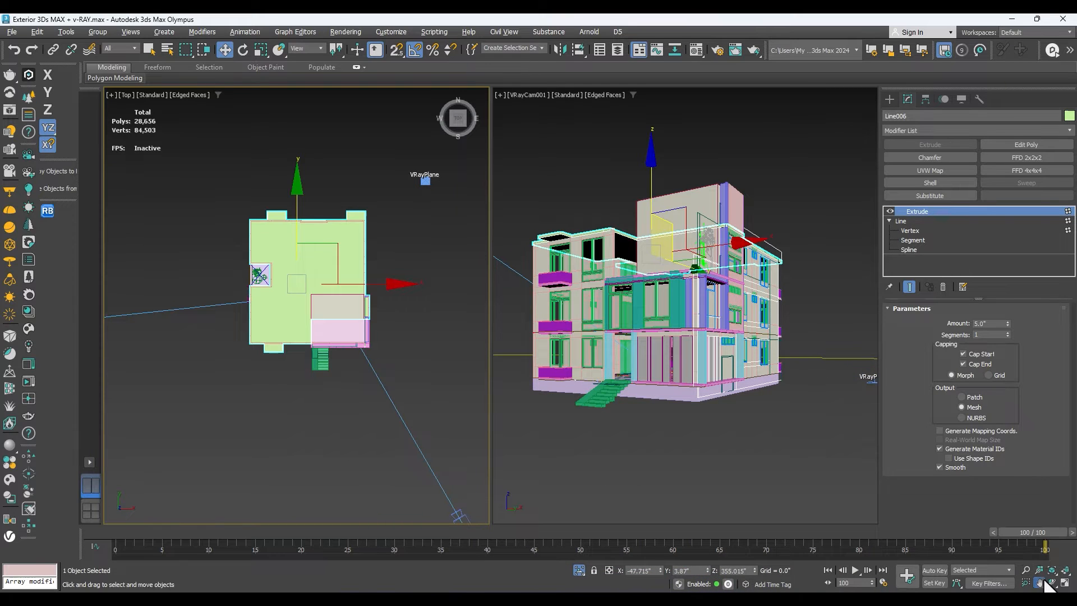
# Orbit to an angled view and extend the roof slab selection with the balcony slabs, entrance frame and stair treads.
pyautogui.click(1052, 583)
pyautogui.moveTo(348, 324); pyautogui.dragTo(320, 335)
pyautogui.rightClick(322, 335)
pyautogui.scroll(3, 334, 332)
pyautogui.scroll(-3, 315, 288)
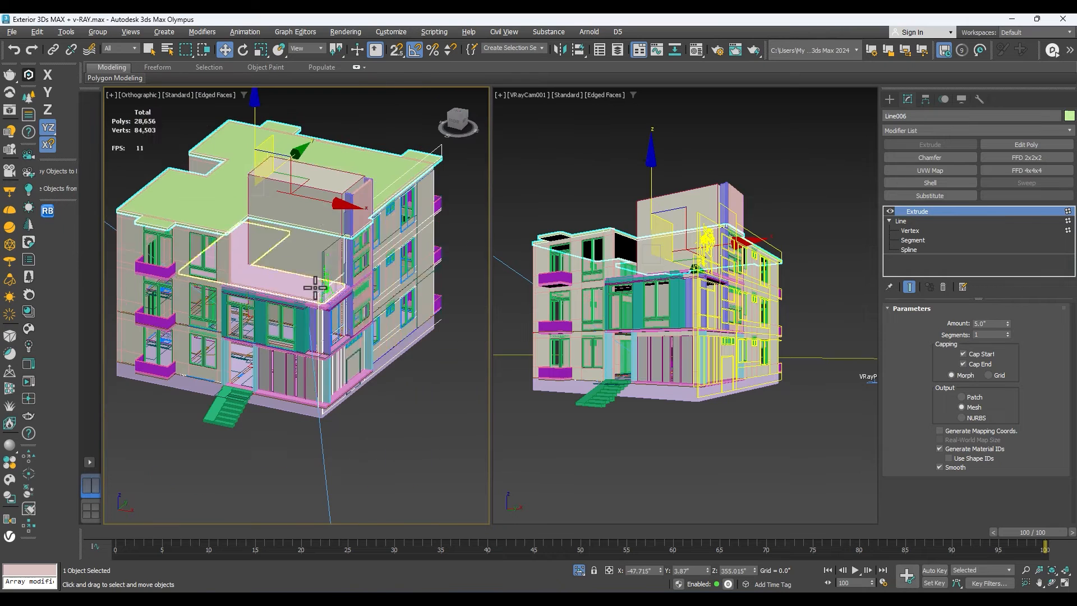
pyautogui.click(378, 173)
pyautogui.scroll(4, 355, 196)
pyautogui.keyDown('ctrl'); pyautogui.click(382, 204); pyautogui.keyUp('ctrl')
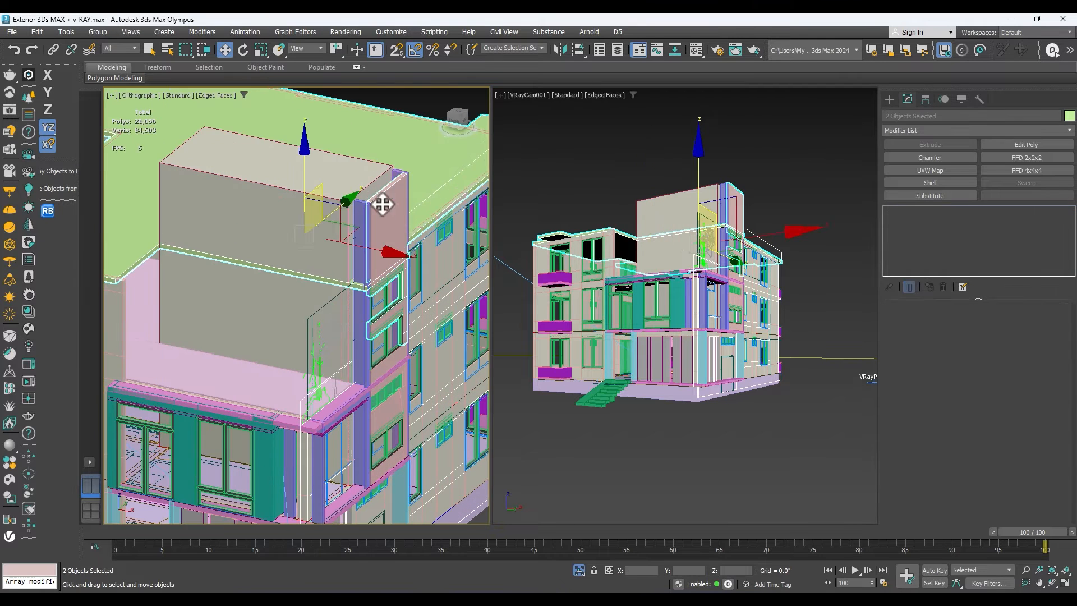
pyautogui.click(412, 157)
pyautogui.rightClick(412, 157)
pyautogui.click(449, 206)
pyautogui.press('z')
# Try moving the selected roof, balcony, entrance and stair parts away from the building, and undo the move.
pyautogui.moveTo(346, 327); pyautogui.dragTo(555, 392)
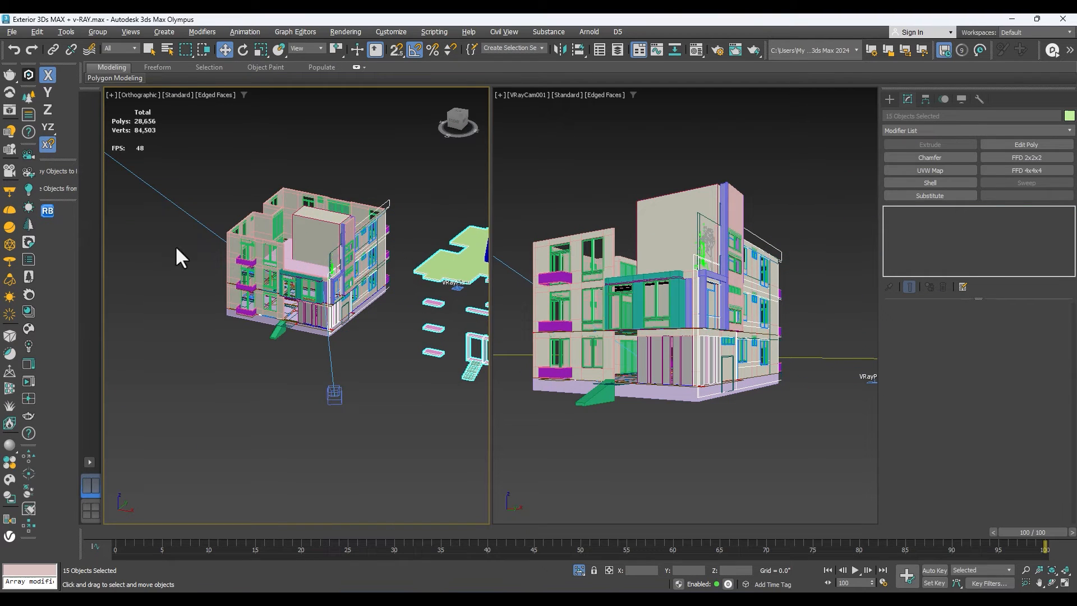
pyautogui.hotkey('ctrl', 'z')
pyautogui.scroll(5, 269, 245)
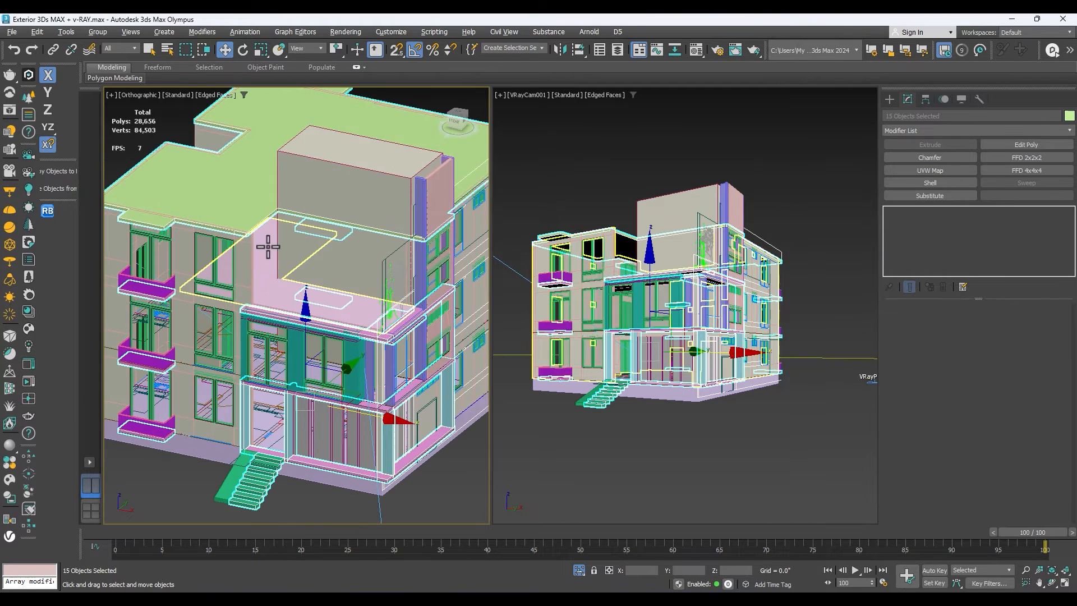
pyautogui.scroll(-4, 268, 246)
# Copy the White Satin wall material to the next sample slot, rename it wall 2, and assign it to the selection.
pyautogui.click(696, 50)
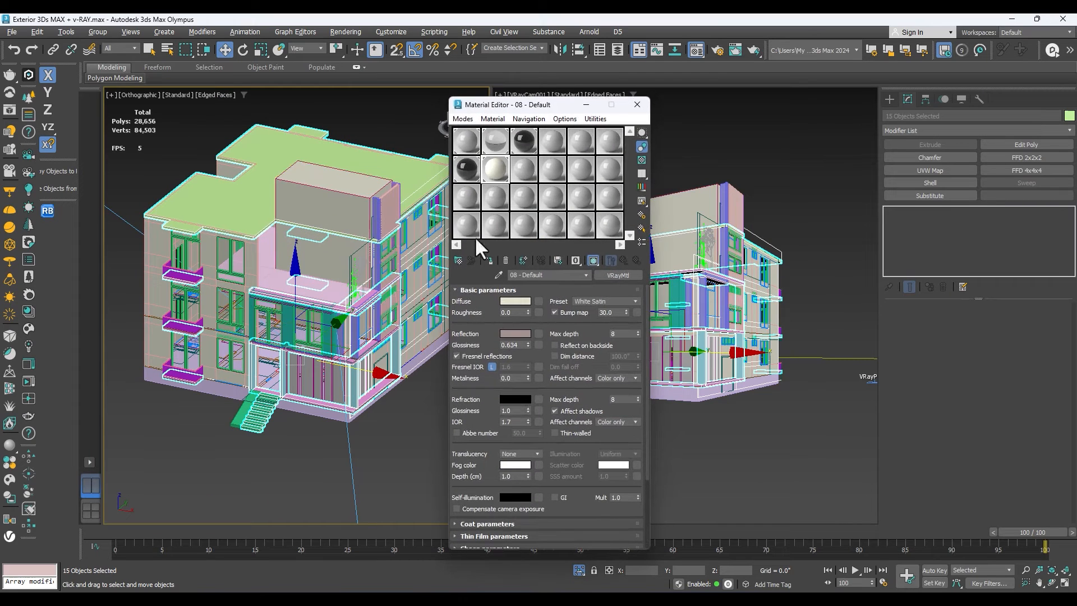
pyautogui.moveTo(494, 172); pyautogui.dragTo(524, 171)
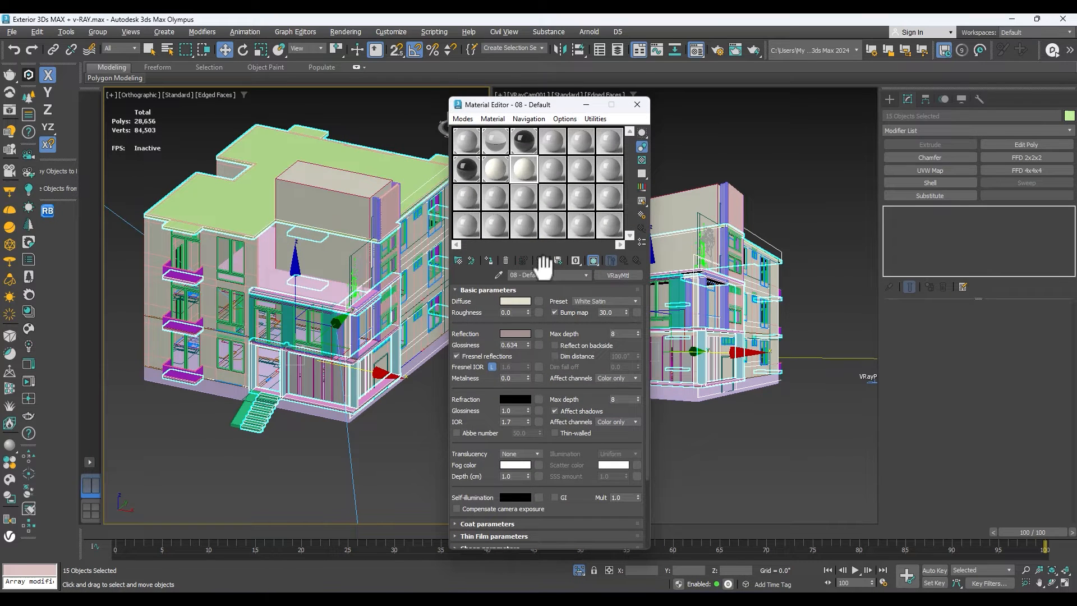
pyautogui.moveTo(553, 279); pyautogui.dragTo(391, 262)
pyautogui.write('wall 2')
pyautogui.click(489, 261)
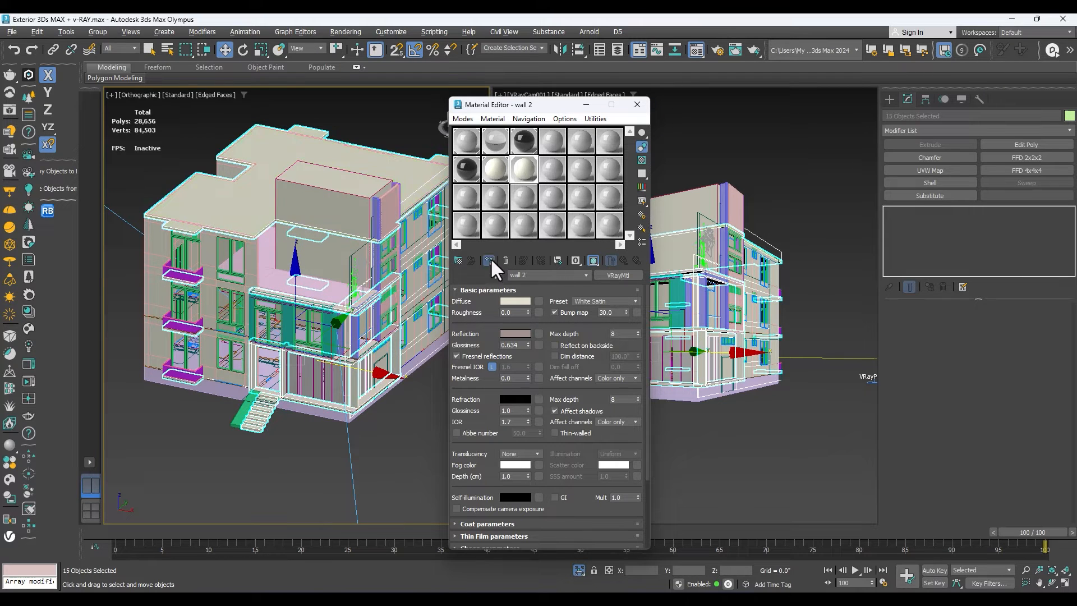
# Set the wall 2 material's diffuse colour to dark brown 736A65.
pyautogui.click(516, 301)
pyautogui.moveTo(421, 294); pyautogui.dragTo(423, 319)
pyautogui.click(557, 347)
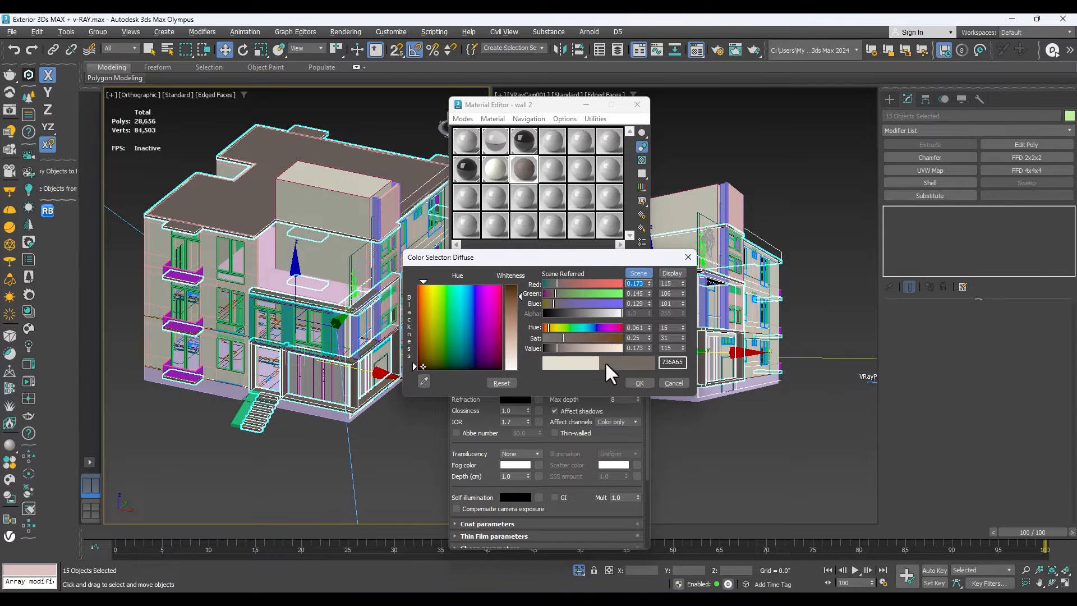
pyautogui.click(640, 383)
# Clear the selection and select the building's plinth, terrace slab, green facade panels, stair side and remaining trim pieces.
pyautogui.scroll(-4, 286, 277)
pyautogui.scroll(6, 337, 286)
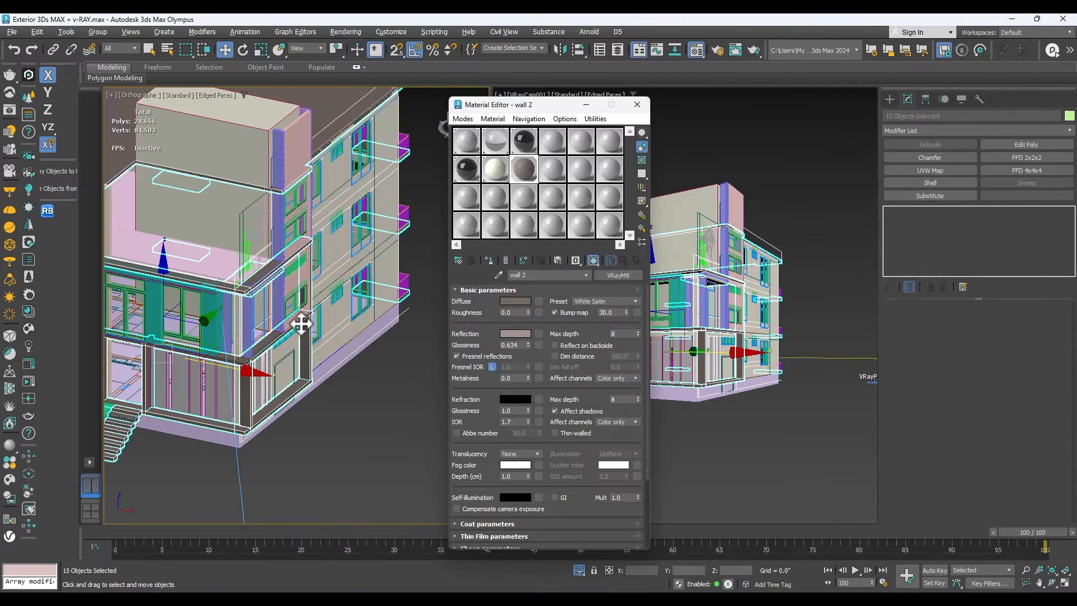
pyautogui.scroll(3, 287, 280)
pyautogui.click(358, 456)
pyautogui.scroll(-4, 386, 298)
pyautogui.scroll(6, 258, 357)
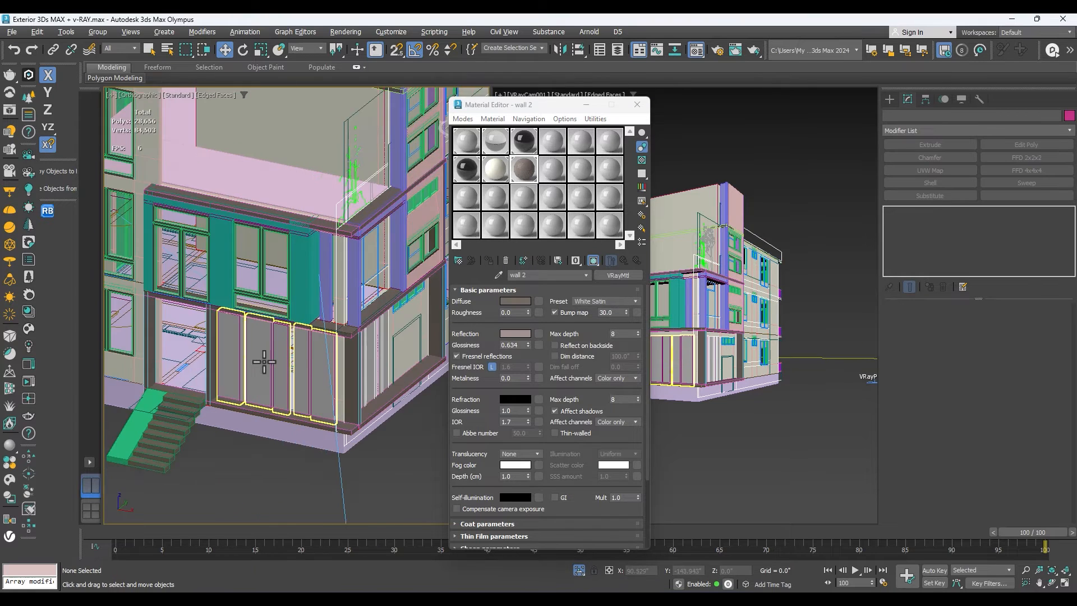
pyautogui.scroll(-3, 250, 354)
pyautogui.click(295, 257)
pyautogui.rightClick(292, 255)
pyautogui.click(318, 310)
# Try moving the selected plinth, terrace and facade parts out of the building, and return them to their place.
pyautogui.scroll(-4, 359, 306)
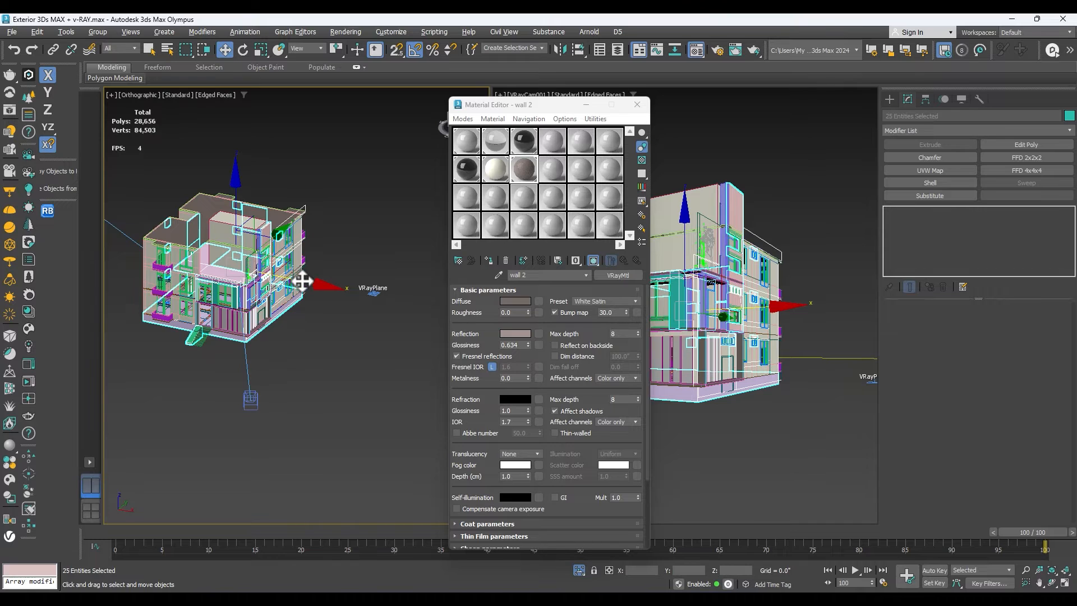
pyautogui.scroll(4, 378, 305)
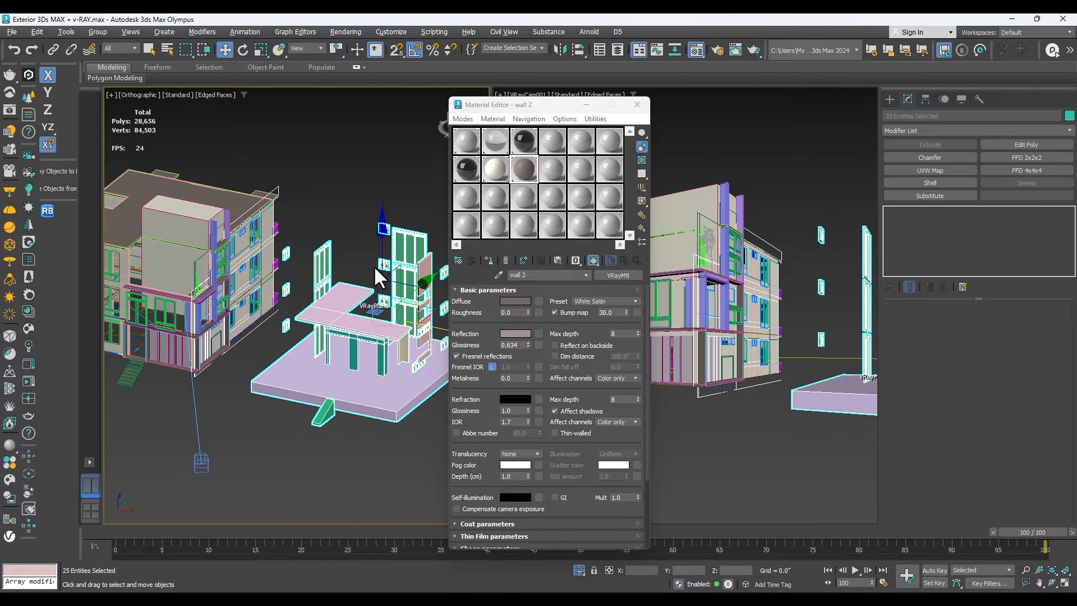
pyautogui.moveTo(377, 279); pyautogui.dragTo(273, 258)
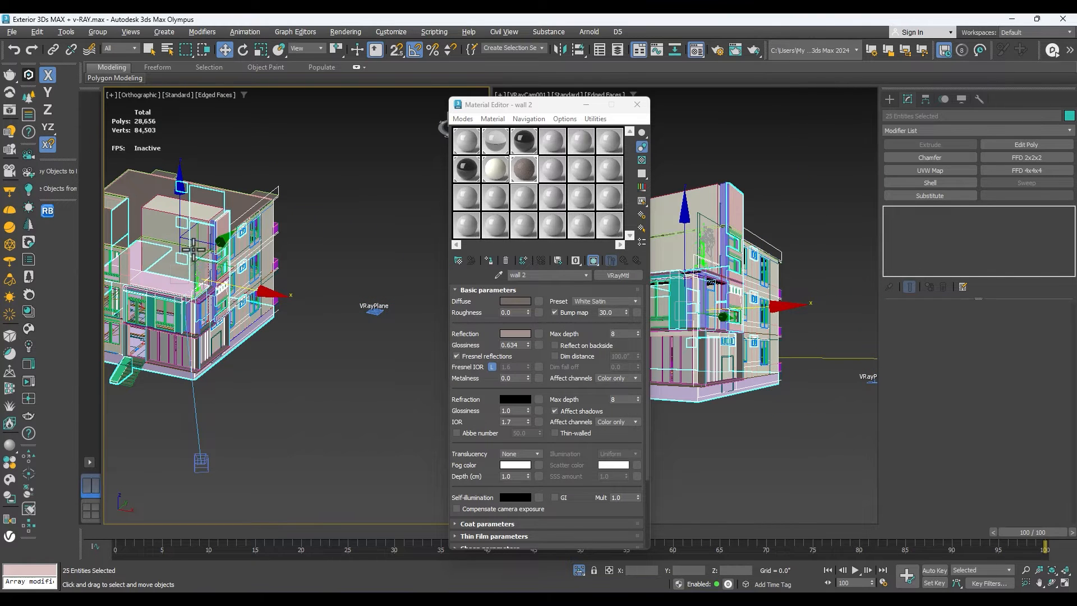
# Isolate the selected plinth, terrace slabs, green window panels and trim parts.
pyautogui.hotkey('alt', 'q')
pyautogui.click(1049, 583)
pyautogui.moveTo(291, 338); pyautogui.dragTo(185, 332)
pyautogui.rightClick(286, 320)
pyautogui.scroll(2, 303, 274)
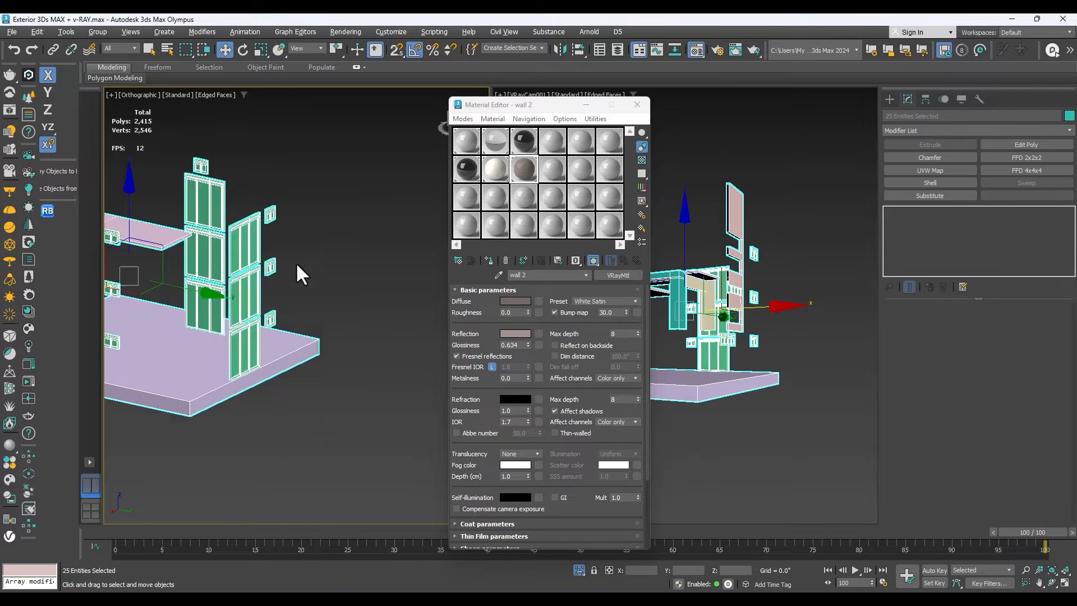
# Select the upper-floor green window units on the two adjoining facades and assign them the Multi/Sub-Object window material 07 - Default.
pyautogui.click(295, 261)
pyautogui.click(245, 229)
pyautogui.moveTo(306, 148); pyautogui.dragTo(230, 243)
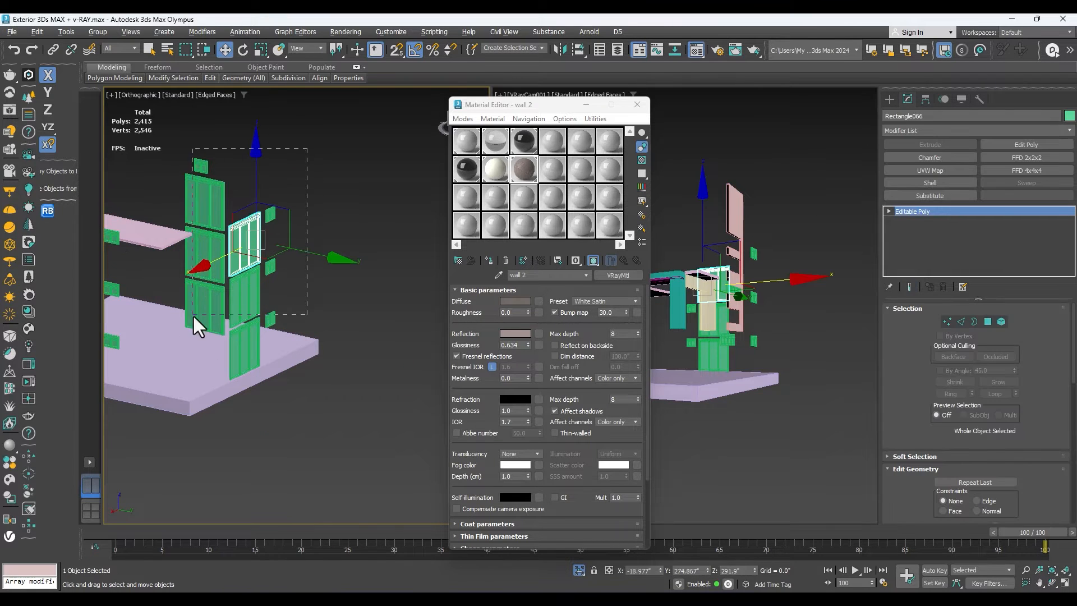
pyautogui.moveTo(207, 303); pyautogui.dragTo(206, 303)
pyautogui.click(466, 169)
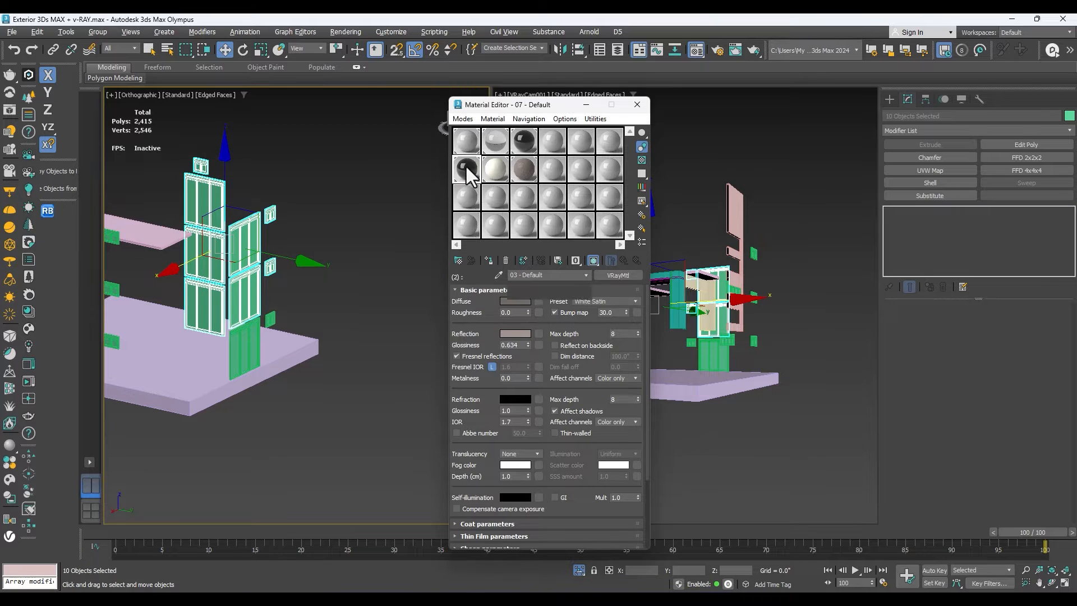
pyautogui.click(621, 261)
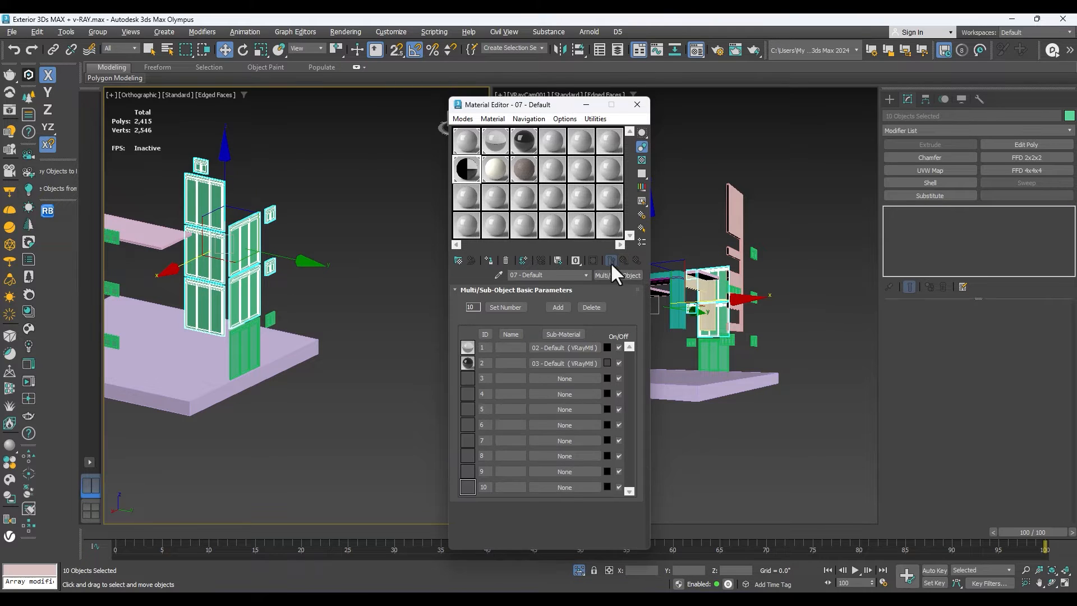
pyautogui.click(490, 261)
# Clear the selection and switch the orthographic view to default shading without edged faces.
pyautogui.scroll(5, 231, 200)
pyautogui.click(296, 241)
pyautogui.press('F3')
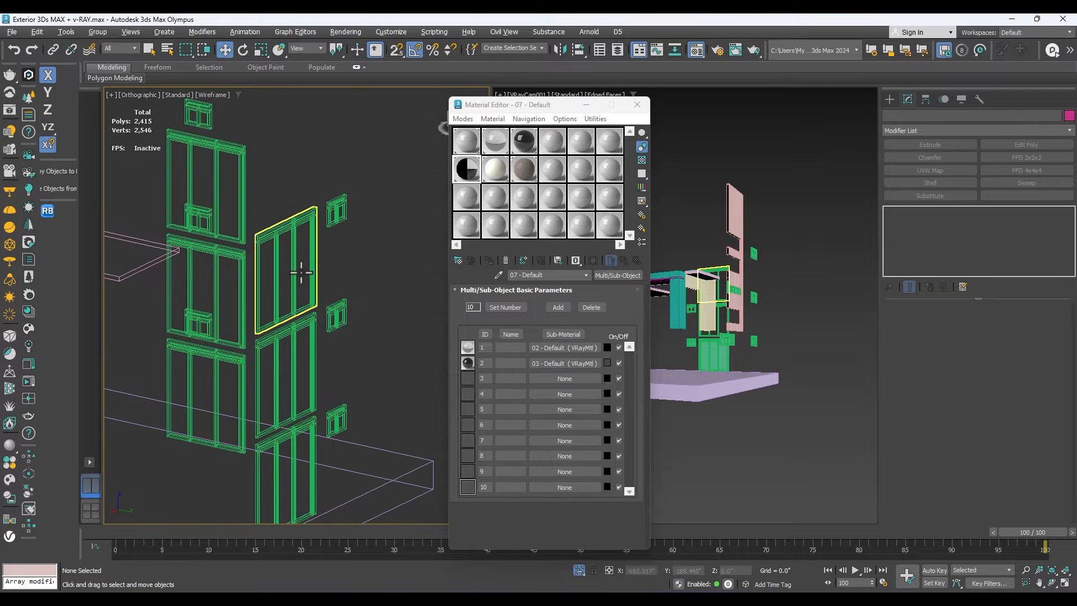
pyautogui.scroll(-3, 318, 260)
pyautogui.press('F3')
pyautogui.scroll(5, 340, 250)
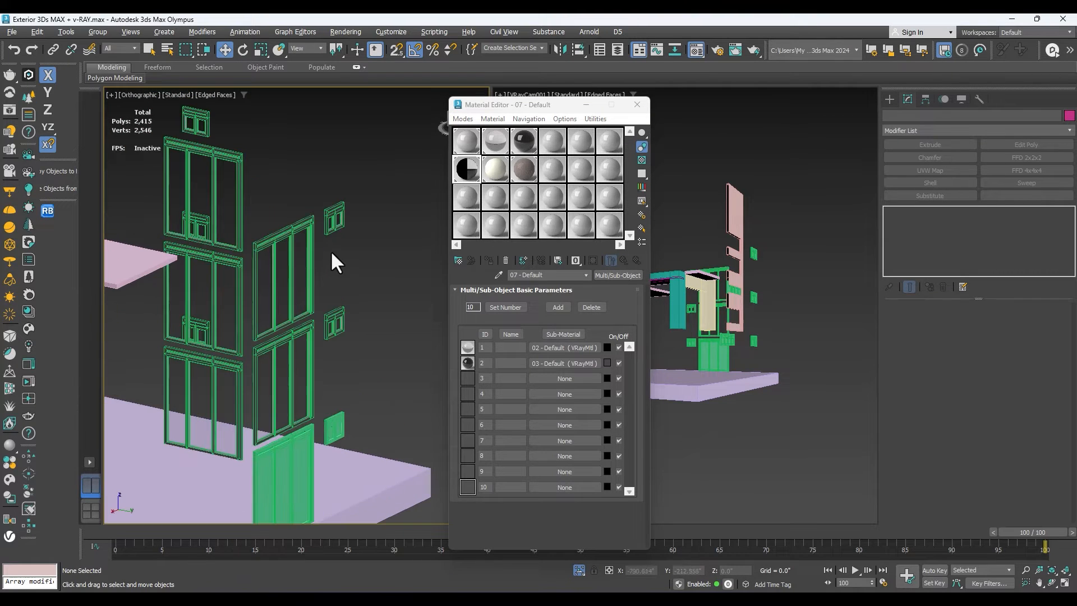
pyautogui.scroll(-2, 341, 253)
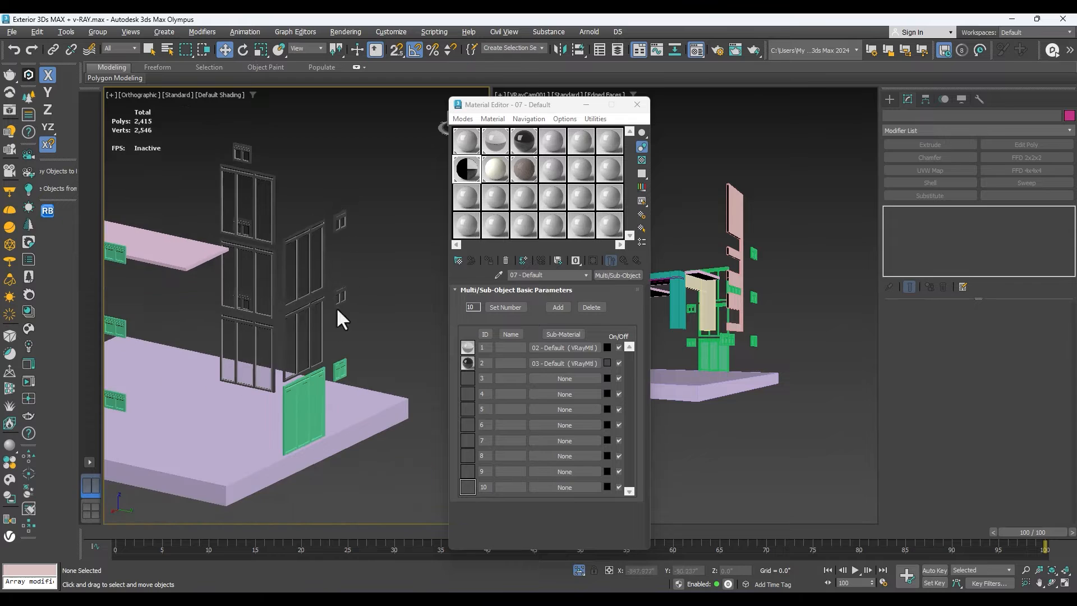
# Select the remaining solid green windows: the ground-floor panel, the small two-pane windows and the two wider window strips.
pyautogui.click(314, 387)
pyautogui.scroll(-3, 381, 335)
pyautogui.scroll(2, 274, 329)
pyautogui.keyDown('ctrl'); pyautogui.click(264, 359); pyautogui.keyUp('ctrl')
pyautogui.scroll(3, 269, 312)
pyautogui.keyDown('ctrl'); pyautogui.click(264, 294); pyautogui.keyUp('ctrl')
pyautogui.keyDown('ctrl'); pyautogui.click(259, 201); pyautogui.keyUp('ctrl')
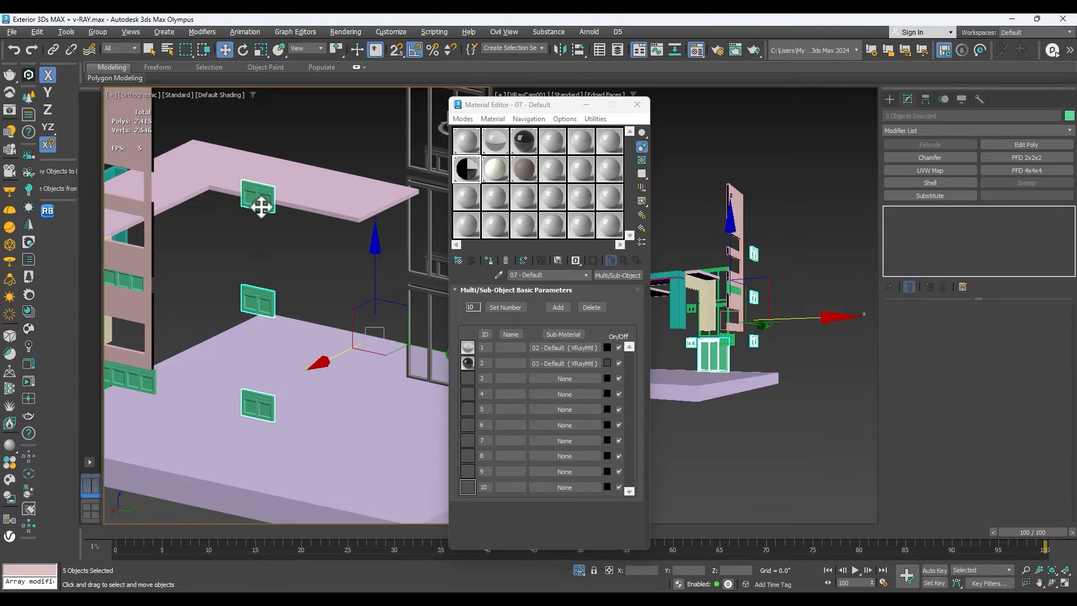
pyautogui.scroll(-4, 260, 204)
pyautogui.scroll(3, 254, 287)
pyautogui.scroll(2, 254, 287)
pyautogui.keyDown('ctrl'); pyautogui.click(247, 211); pyautogui.keyUp('ctrl')
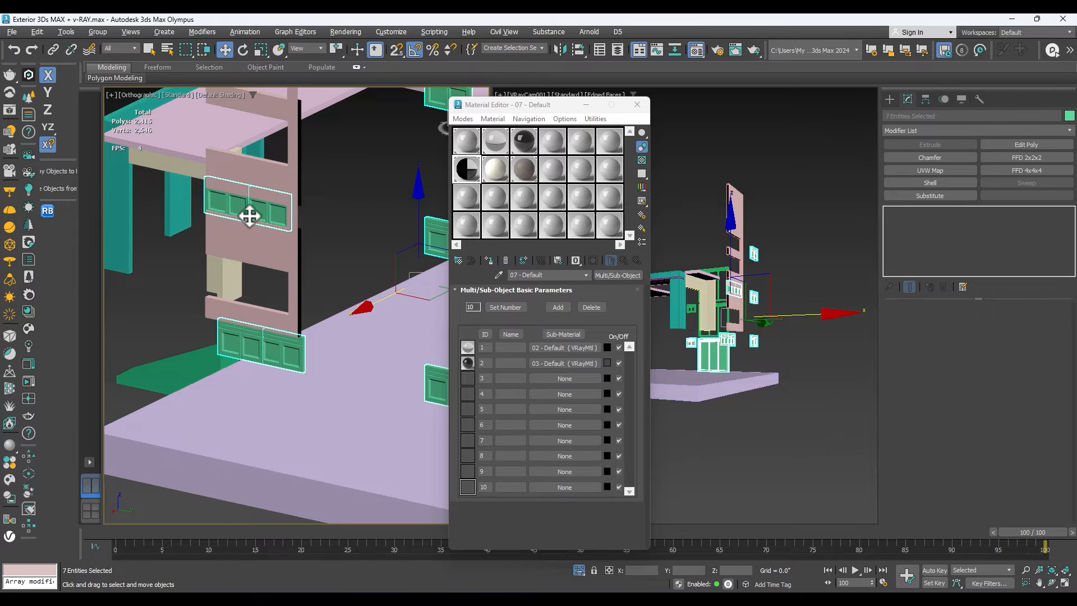
# Assign the Multi/Sub-Object window material 07 - Default to the selected green windows.
pyautogui.scroll(-2, 270, 202)
pyautogui.keyDown('ctrl'); pyautogui.click(360, 316); pyautogui.keyUp('ctrl')
pyautogui.scroll(-2, 336, 280)
pyautogui.scroll(4, 291, 230)
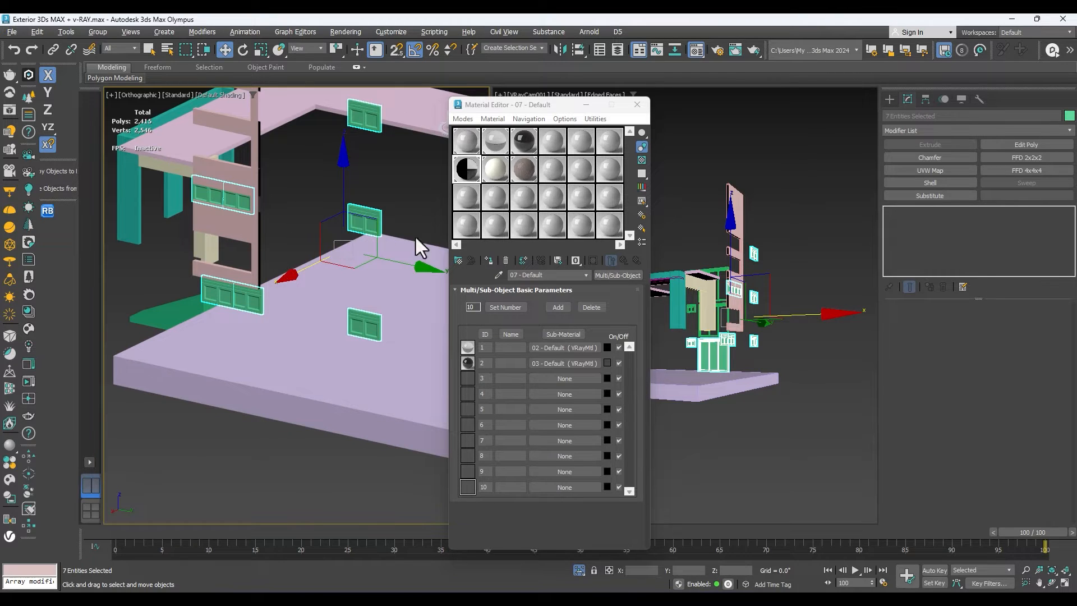
pyautogui.scroll(6, 372, 240)
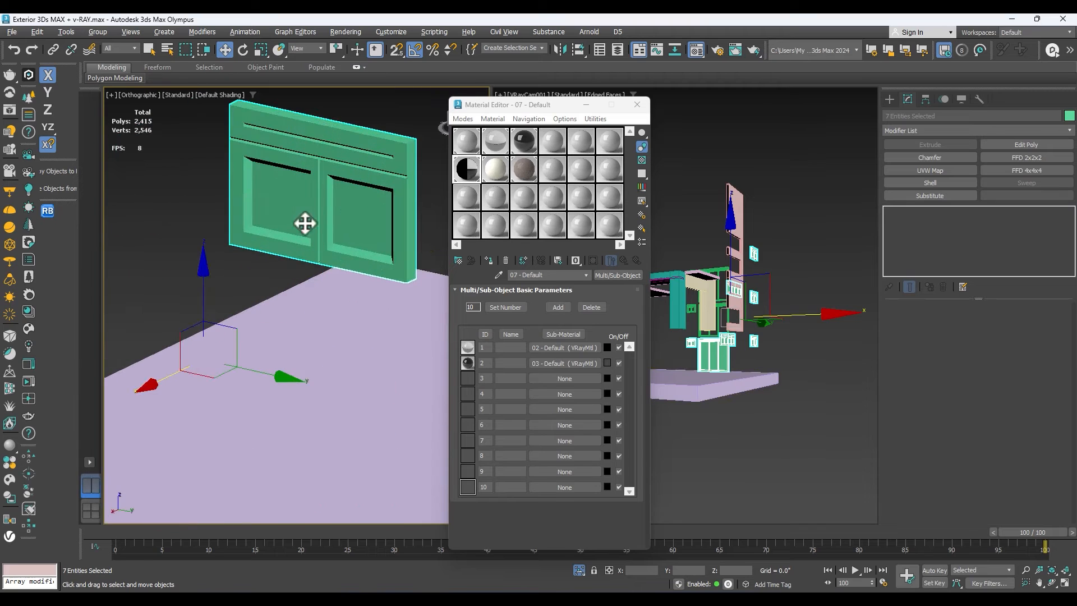
pyautogui.scroll(-2, 324, 210)
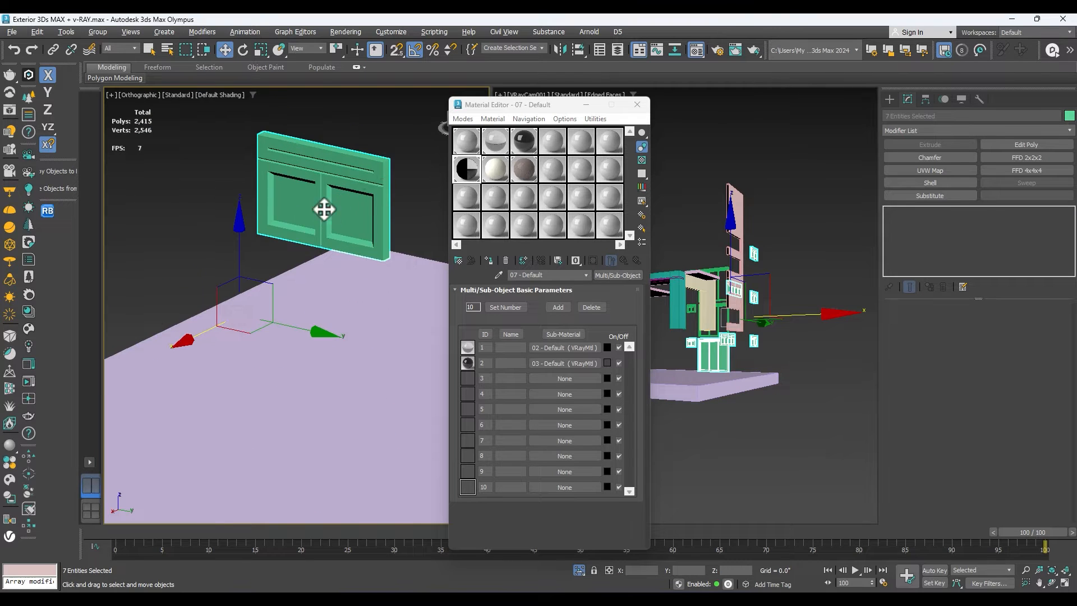
pyautogui.click(488, 258)
# Examine the window frames and the other isolated parts from several sides.
pyautogui.scroll(-4, 378, 269)
pyautogui.scroll(4, 388, 231)
pyautogui.moveTo(388, 231); pyautogui.dragTo(267, 268, button='middle')
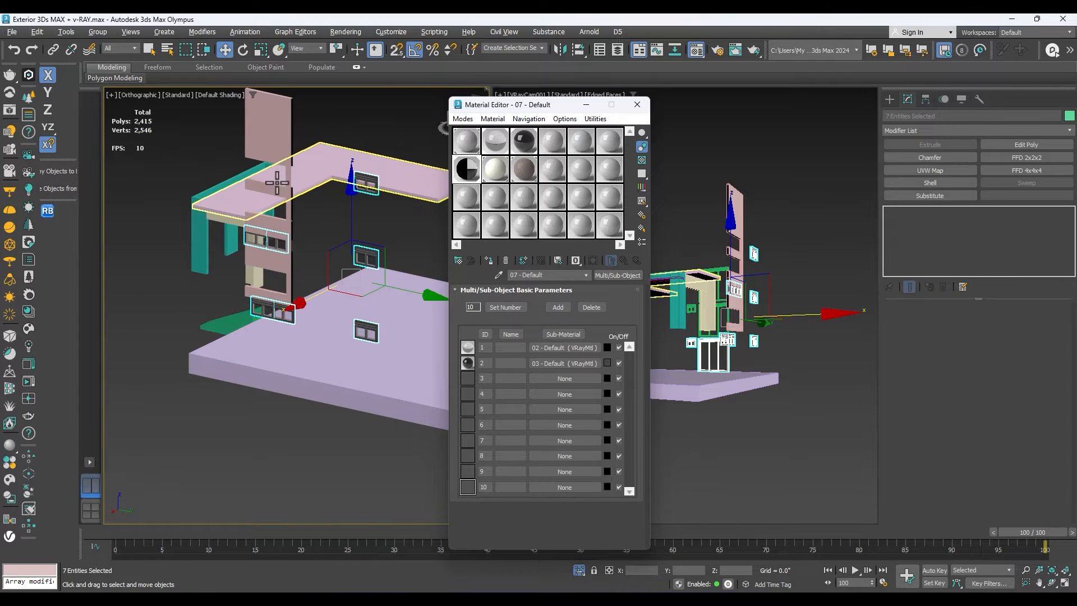
pyautogui.scroll(-2, 279, 241)
pyautogui.scroll(3, 358, 286)
pyautogui.scroll(-4, 358, 286)
pyautogui.moveTo(358, 287); pyautogui.dragTo(206, 305, button='middle')
pyautogui.scroll(2, 206, 306)
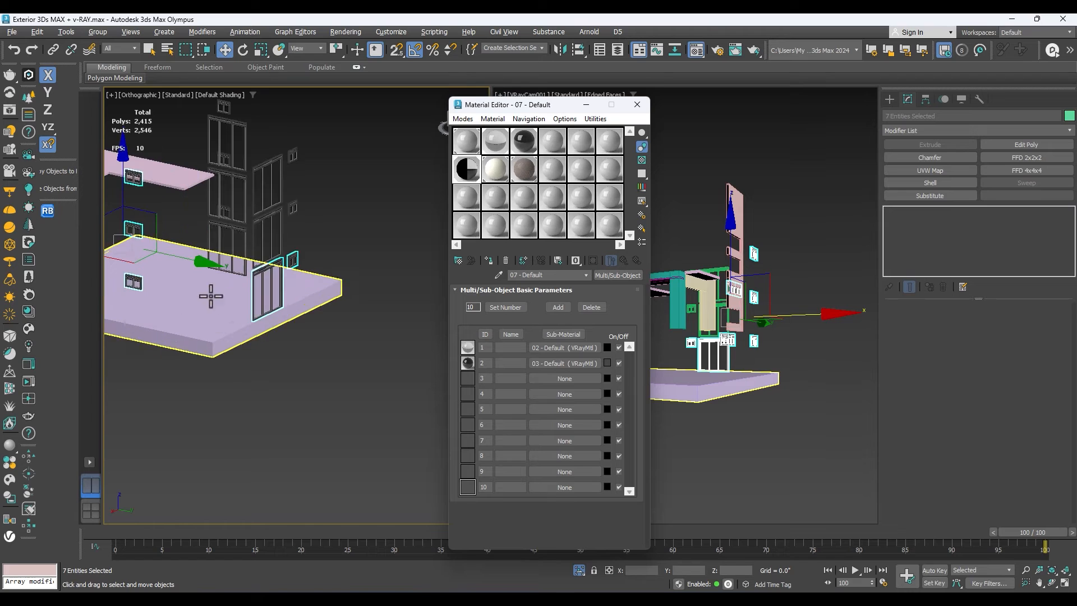
pyautogui.scroll(-4, 440, 283)
pyautogui.scroll(6, 337, 240)
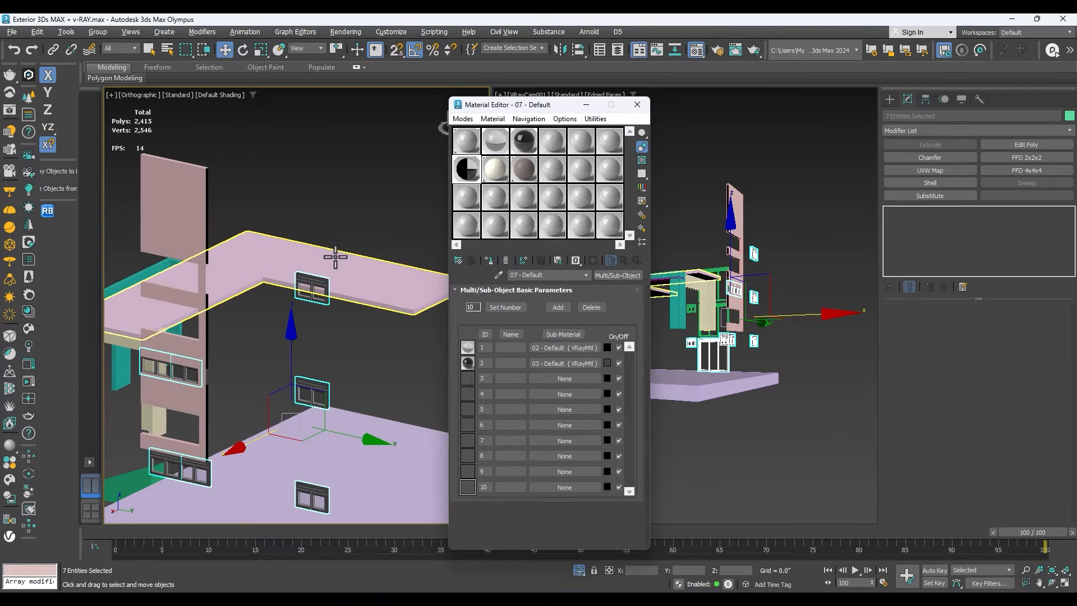
# Select the plinth and the L-shaped upper slab, and extend the selection to all similar objects.
pyautogui.click(335, 256)
pyautogui.scroll(-4, 337, 264)
pyautogui.scroll(2, 375, 313)
pyautogui.click(361, 320)
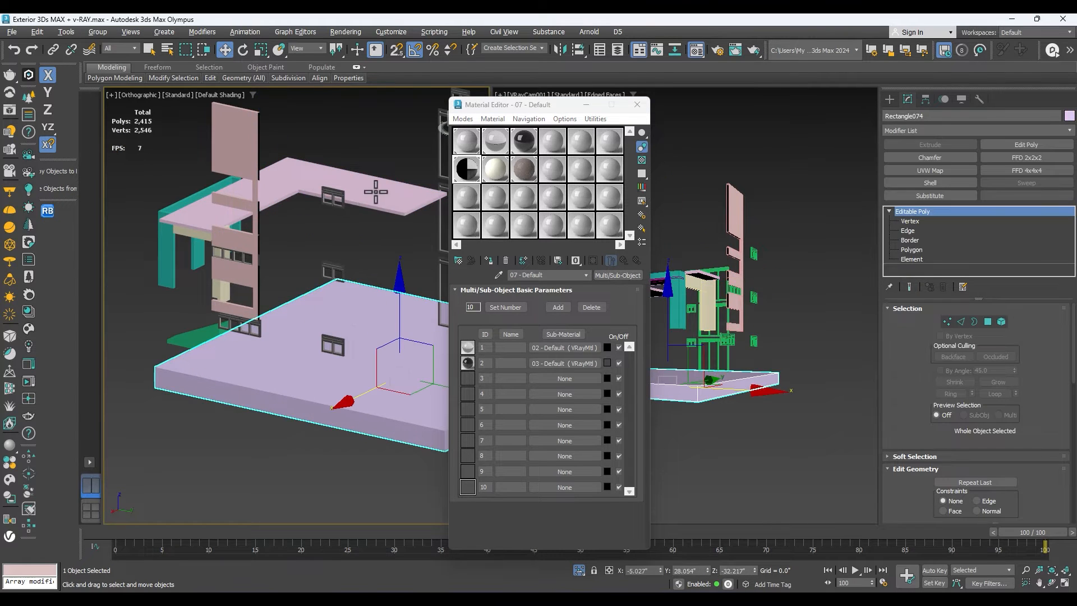
pyautogui.keyDown('ctrl'); pyautogui.click(376, 194); pyautogui.keyUp('ctrl')
pyautogui.scroll(-4, 231, 220)
pyautogui.rightClick(290, 212)
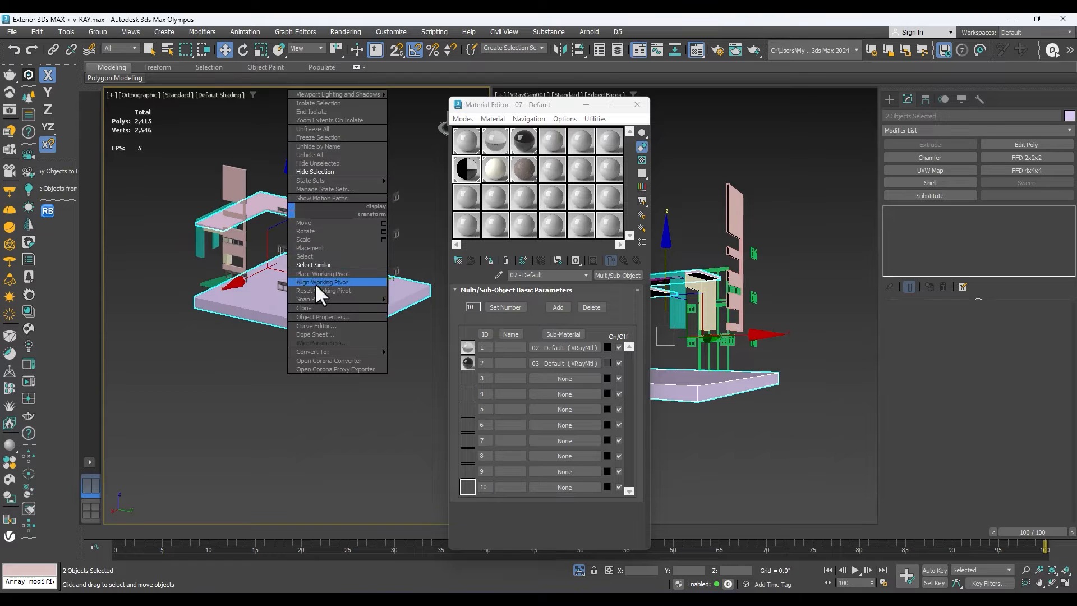
pyautogui.click(332, 265)
pyautogui.scroll(3, 264, 251)
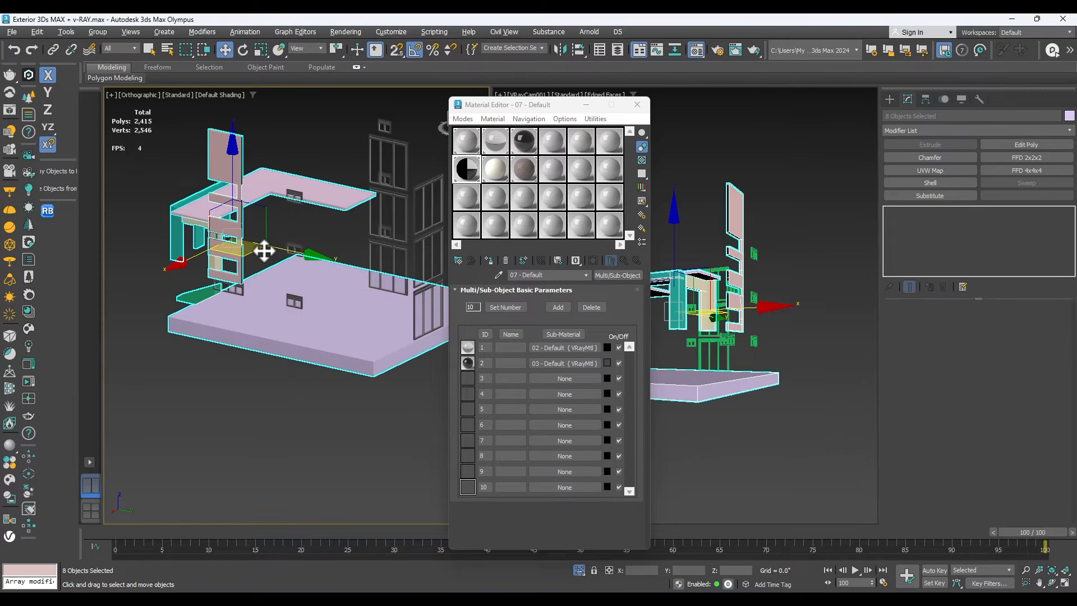
# Isolate the selected slabs and trim parts and assign them the cream White Satin wall material 08 - Default.
pyautogui.hotkey('alt', 'q')
pyautogui.scroll(3, 284, 269)
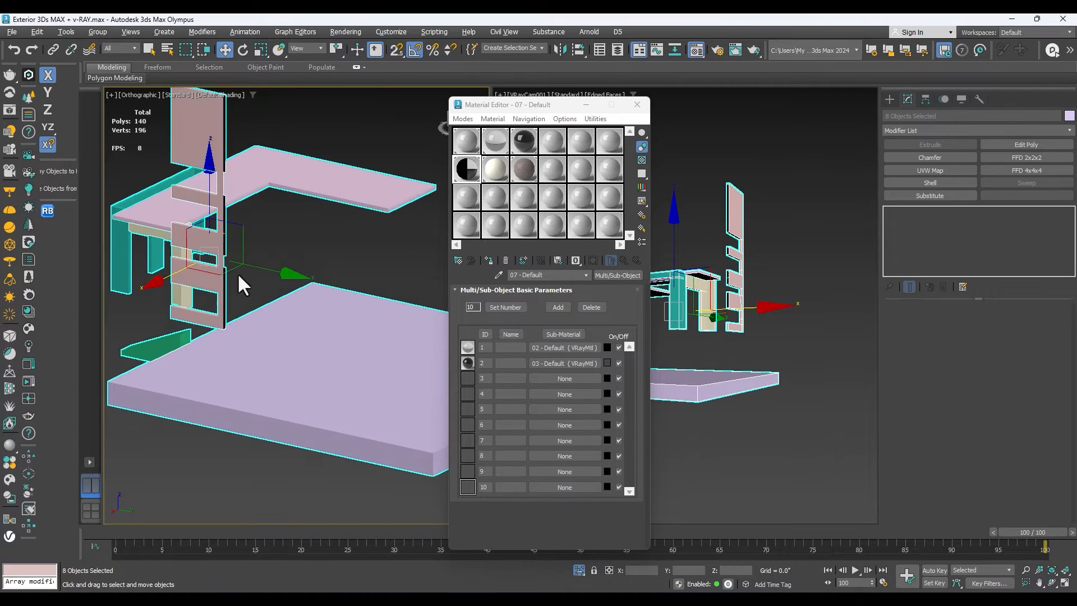
pyautogui.click(496, 169)
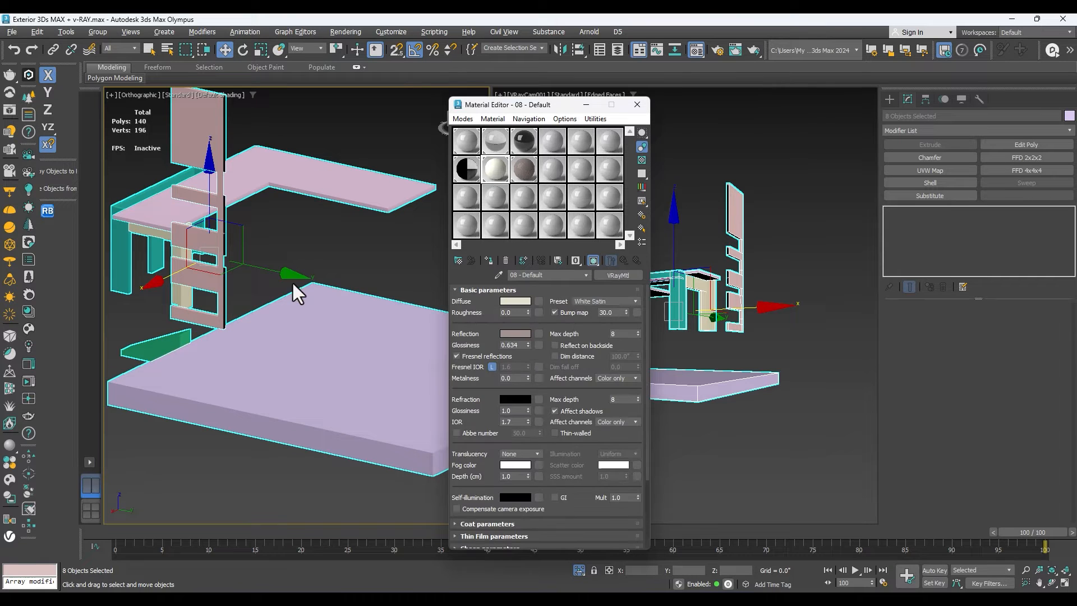
pyautogui.scroll(-3, 293, 284)
pyautogui.scroll(2, 305, 247)
pyautogui.click(487, 260)
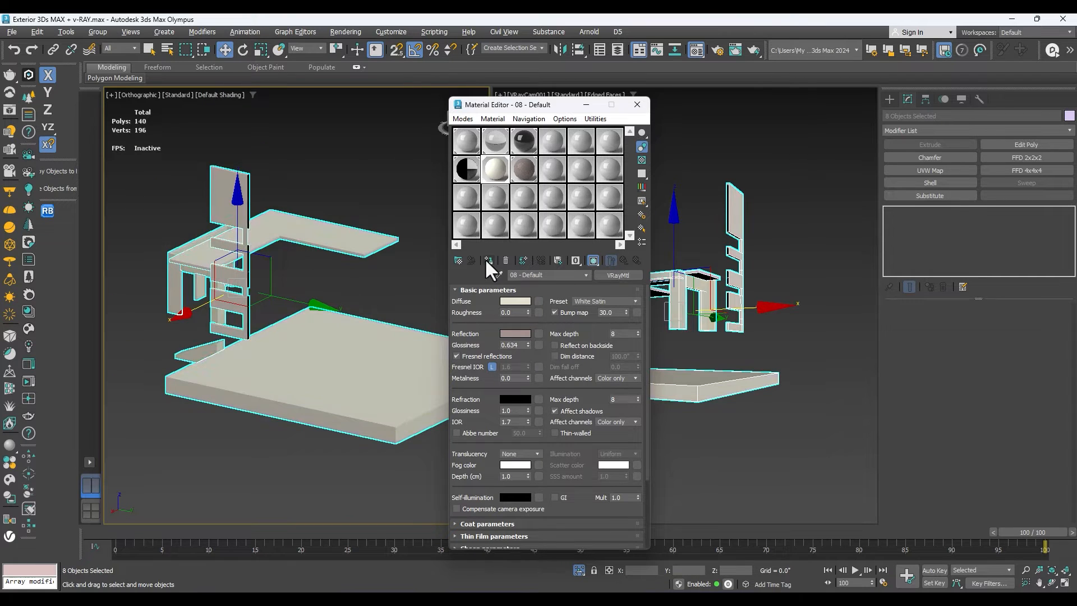
# End the isolation, and in the camera view isolate a balcony railing together with its similar objects.
pyautogui.rightClick(305, 247)
pyautogui.click(333, 171)
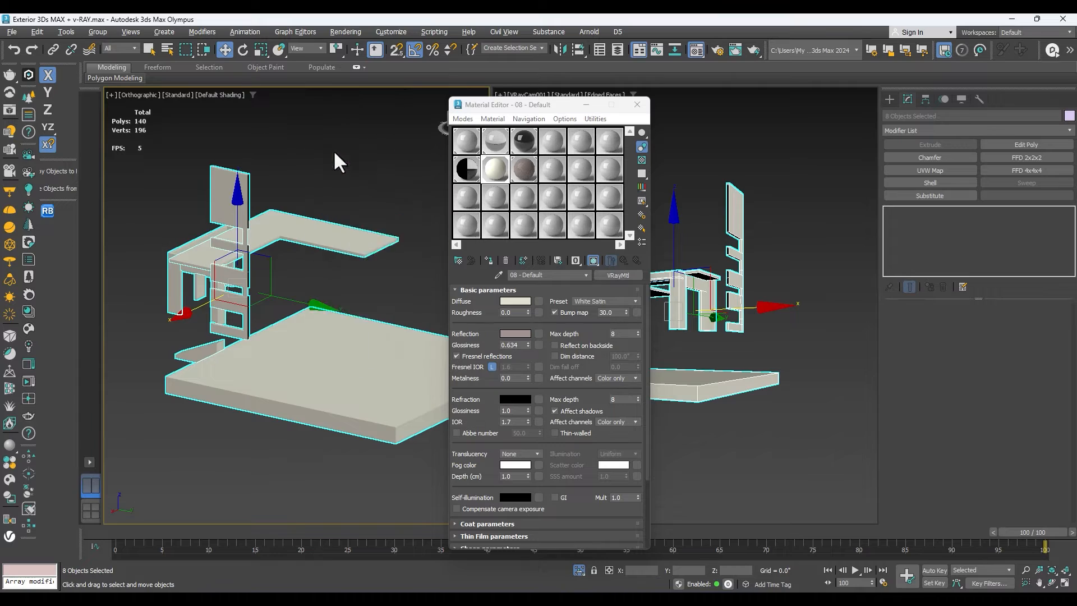
pyautogui.press('c')
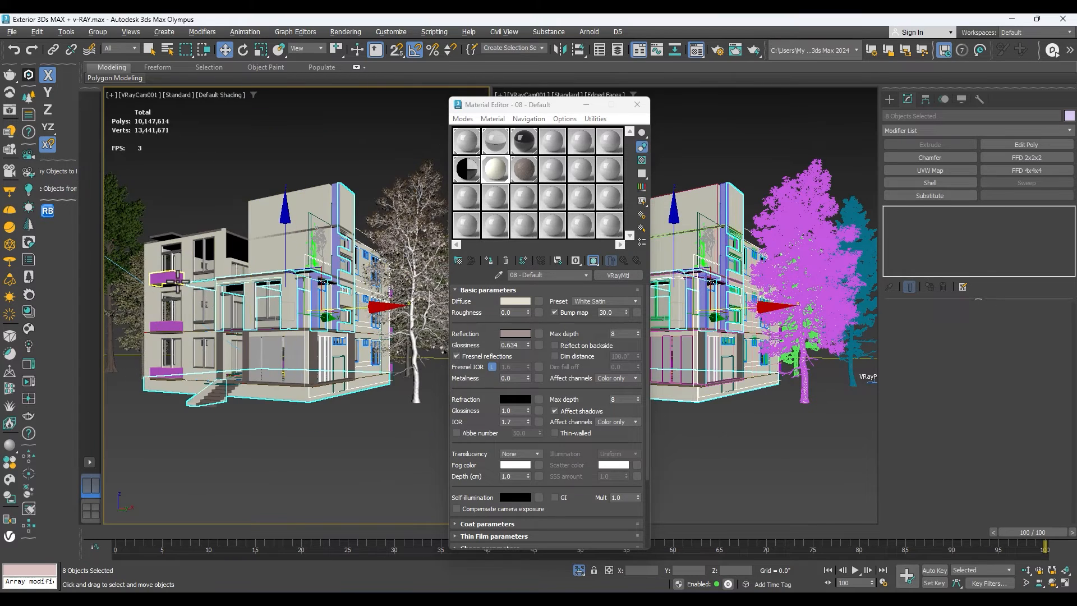
pyautogui.click(168, 279)
pyautogui.rightClick(275, 335)
pyautogui.click(202, 330)
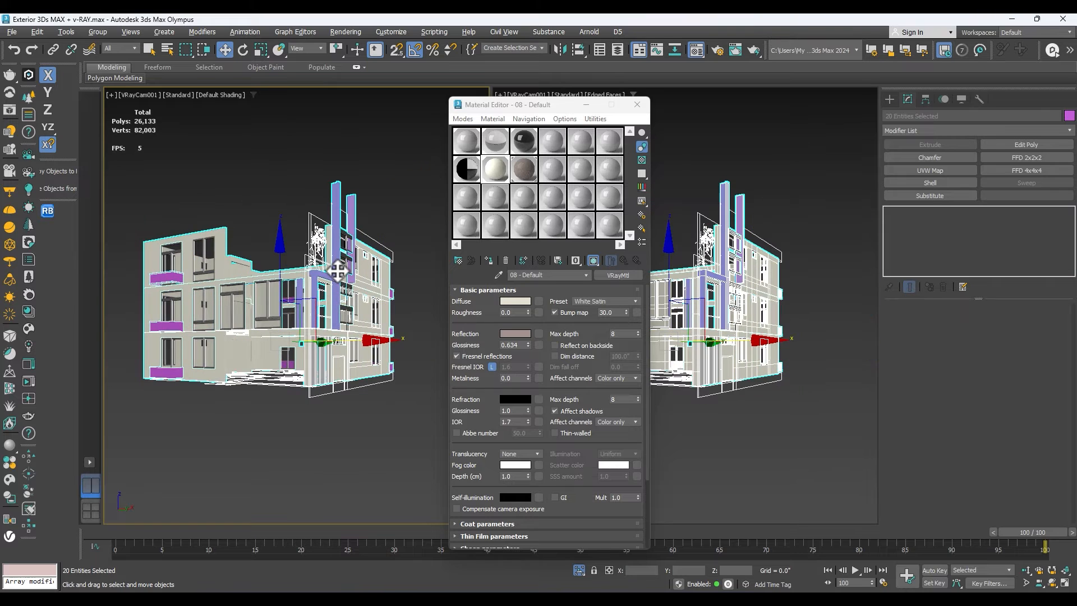
# Select three balcony railings, one per floor, on the first facade in the perspective view.
pyautogui.press('p')
pyautogui.scroll(-4, 334, 280)
pyautogui.click(1052, 583)
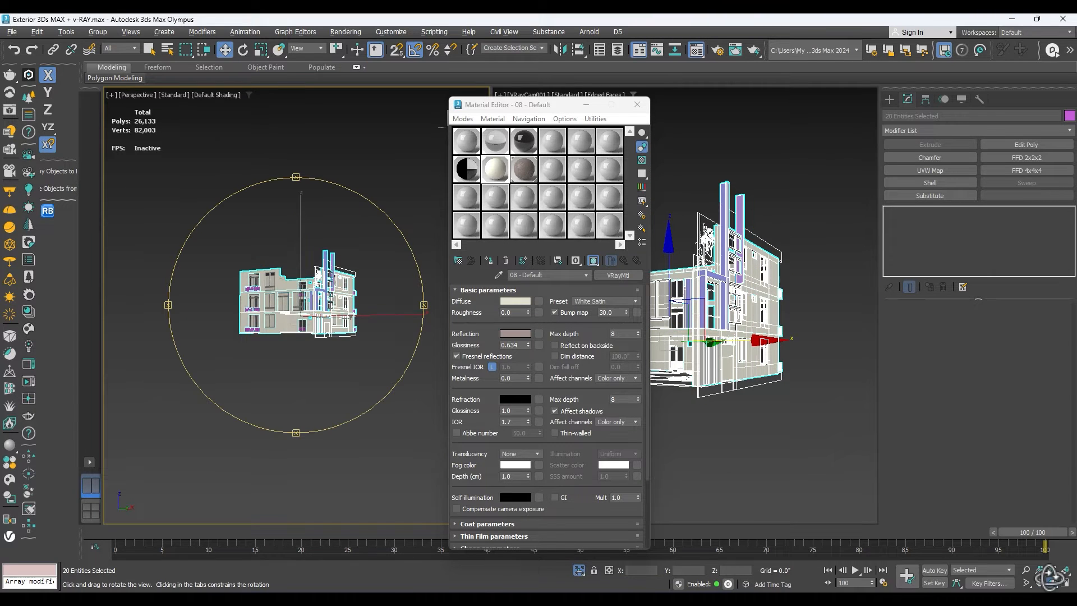
pyautogui.moveTo(345, 310); pyautogui.dragTo(295, 352)
pyautogui.scroll(8, 271, 352)
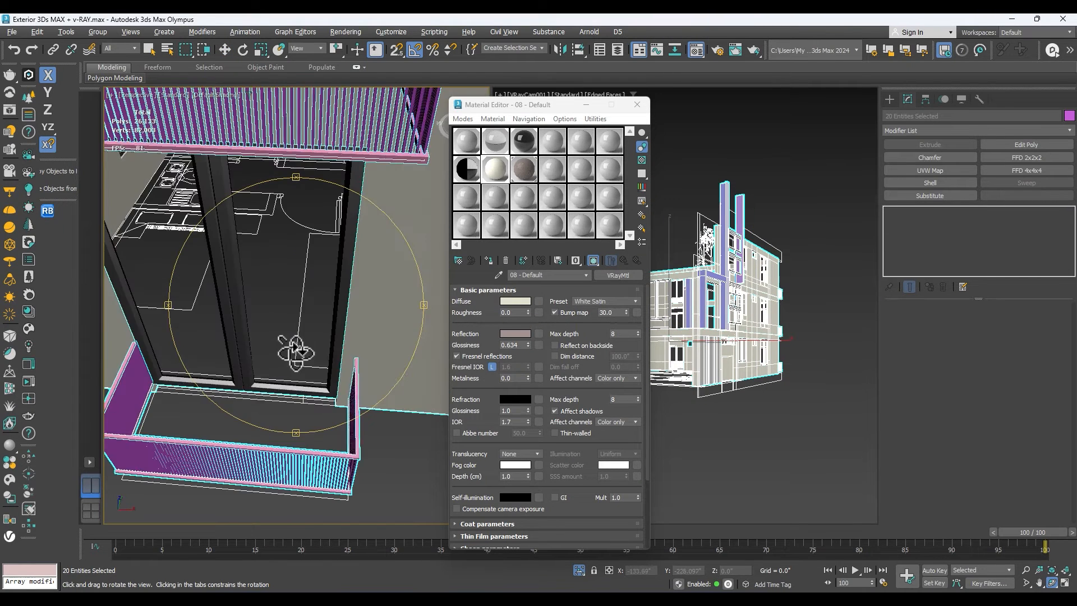
pyautogui.scroll(-3, 295, 351)
pyautogui.rightClick(295, 352)
pyautogui.click(246, 234)
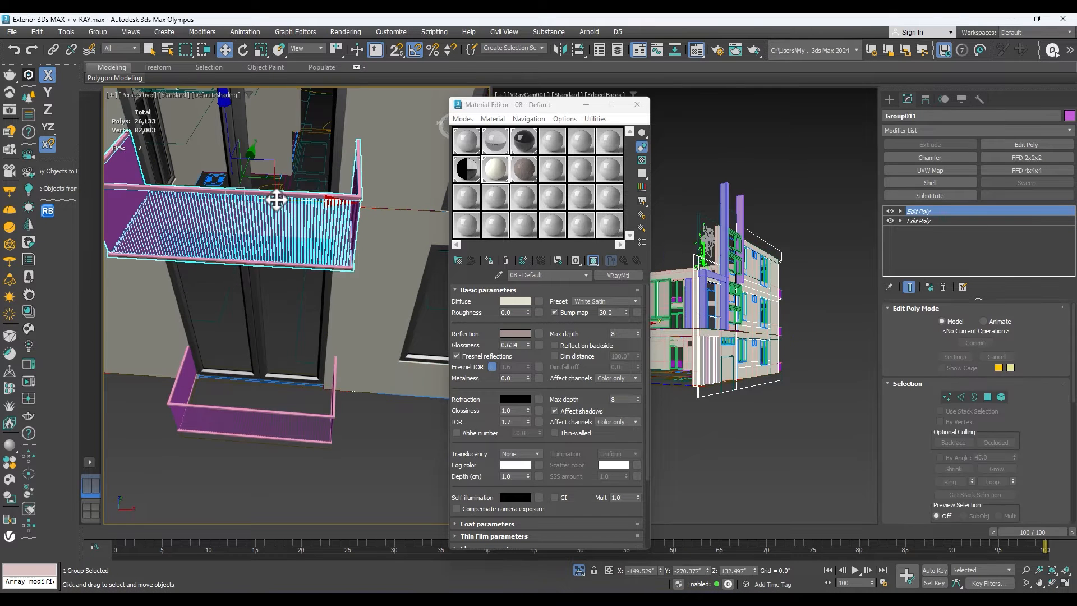
pyautogui.keyDown('ctrl'); pyautogui.click(251, 427); pyautogui.keyUp('ctrl')
pyautogui.scroll(-3, 236, 418)
pyautogui.keyDown('ctrl'); pyautogui.click(240, 268); pyautogui.keyUp('ctrl')
pyautogui.scroll(-4, 224, 269)
pyautogui.scroll(5, 313, 183)
pyautogui.scroll(-5, 224, 206)
pyautogui.scroll(4, 268, 275)
# Add the six remaining magenta balcony railings on the building's other balconies to the selection.
pyautogui.click(1052, 583)
pyautogui.moveTo(322, 301); pyautogui.dragTo(362, 351)
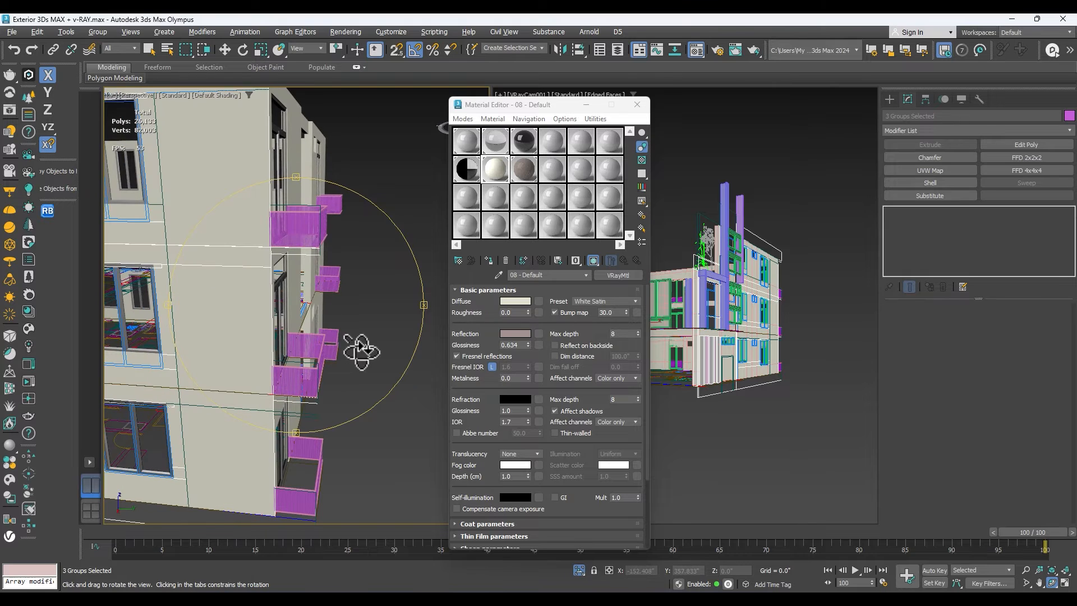
pyautogui.press('w')
pyautogui.keyDown('ctrl'); pyautogui.click(312, 227); pyautogui.keyUp('ctrl')
pyautogui.keyDown('ctrl'); pyautogui.click(335, 203); pyautogui.keyUp('ctrl')
pyautogui.keyDown('ctrl'); pyautogui.click(332, 279); pyautogui.keyUp('ctrl')
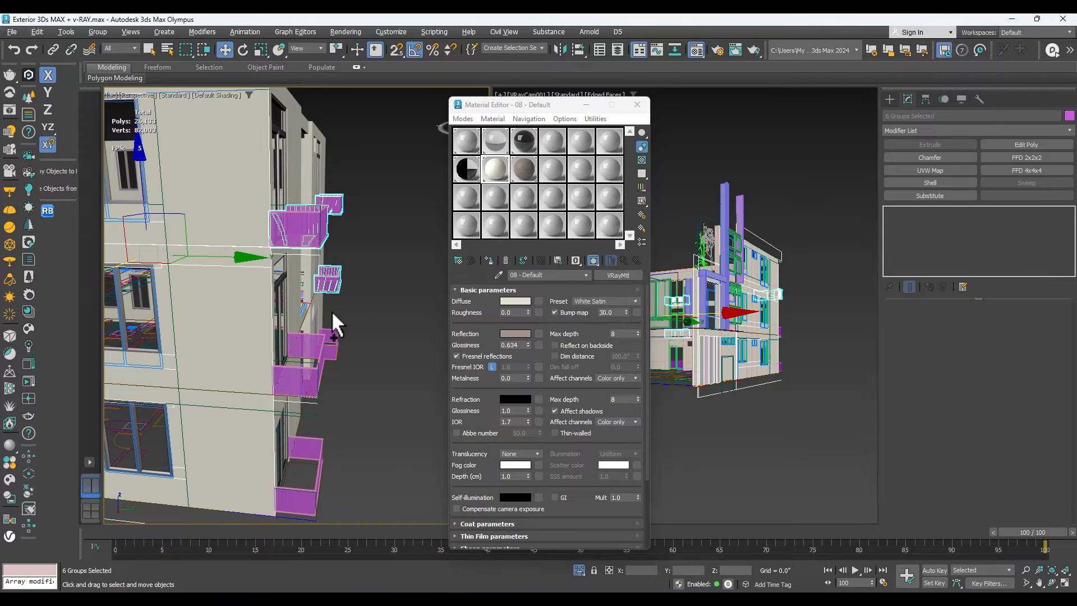
pyautogui.keyDown('ctrl'); pyautogui.click(314, 350); pyautogui.keyUp('ctrl')
pyautogui.keyDown('ctrl'); pyautogui.click(314, 448); pyautogui.keyUp('ctrl')
pyautogui.keyDown('ctrl'); pyautogui.click(334, 345); pyautogui.keyUp('ctrl')
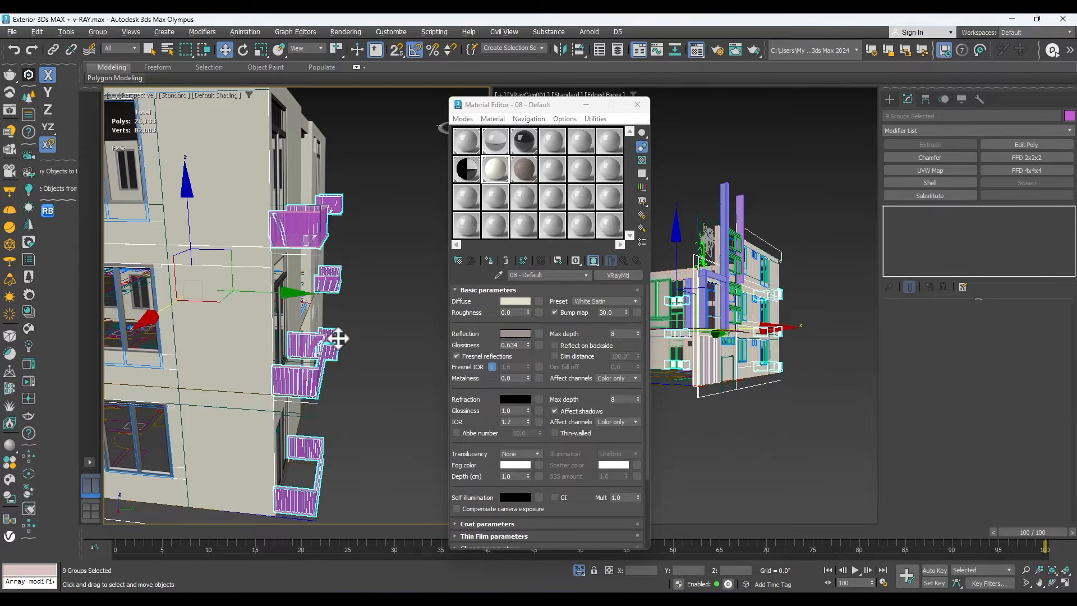
# Group the selected balcony railings and add an Edit Poly modifier to the group.
pyautogui.scroll(-10, 376, 274)
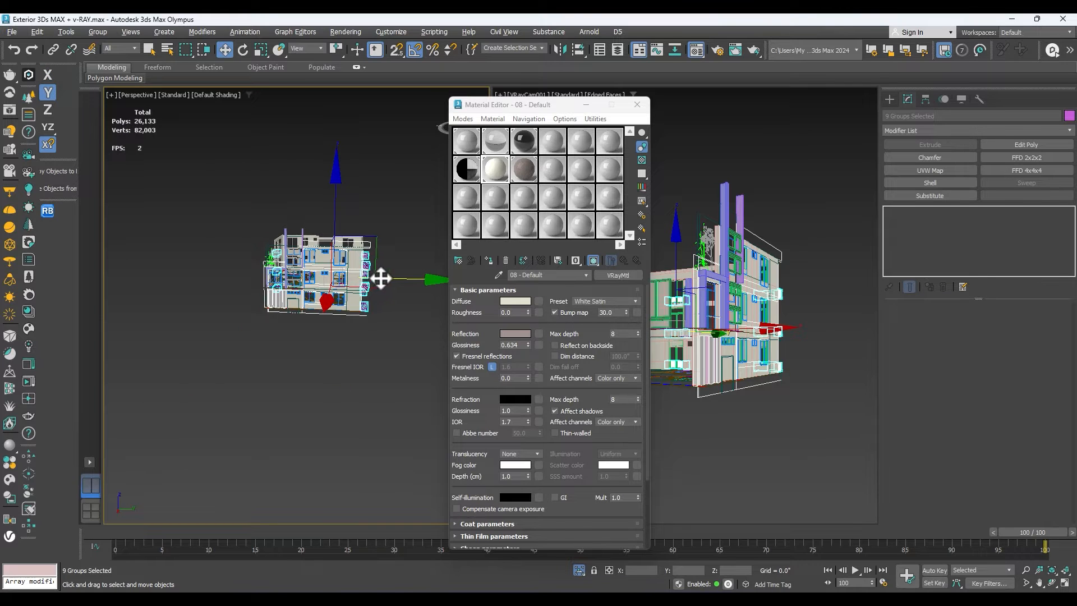
pyautogui.scroll(5, 348, 255)
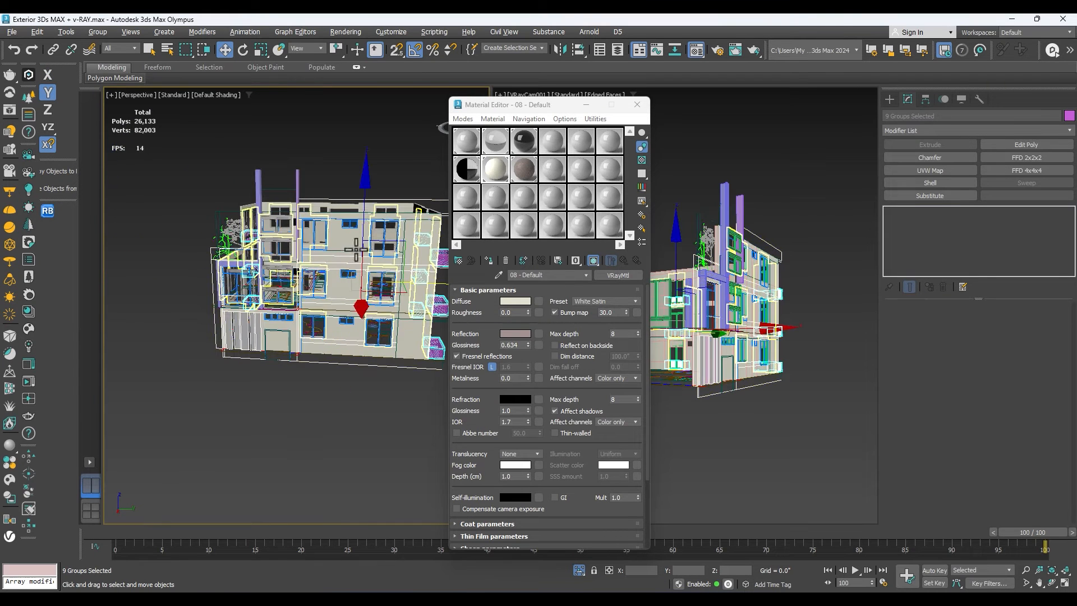
pyautogui.click(97, 31)
pyautogui.click(108, 44)
pyautogui.click(536, 328)
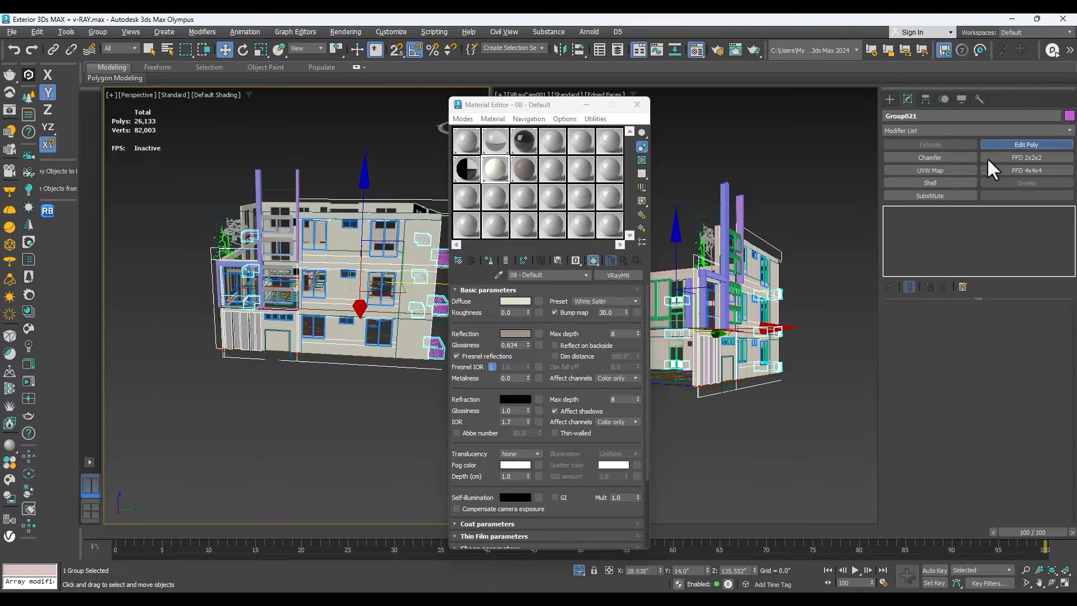
# Make the next empty sample slot, 10 - Default, a VRayMtl material.
pyautogui.click(549, 169)
pyautogui.click(617, 275)
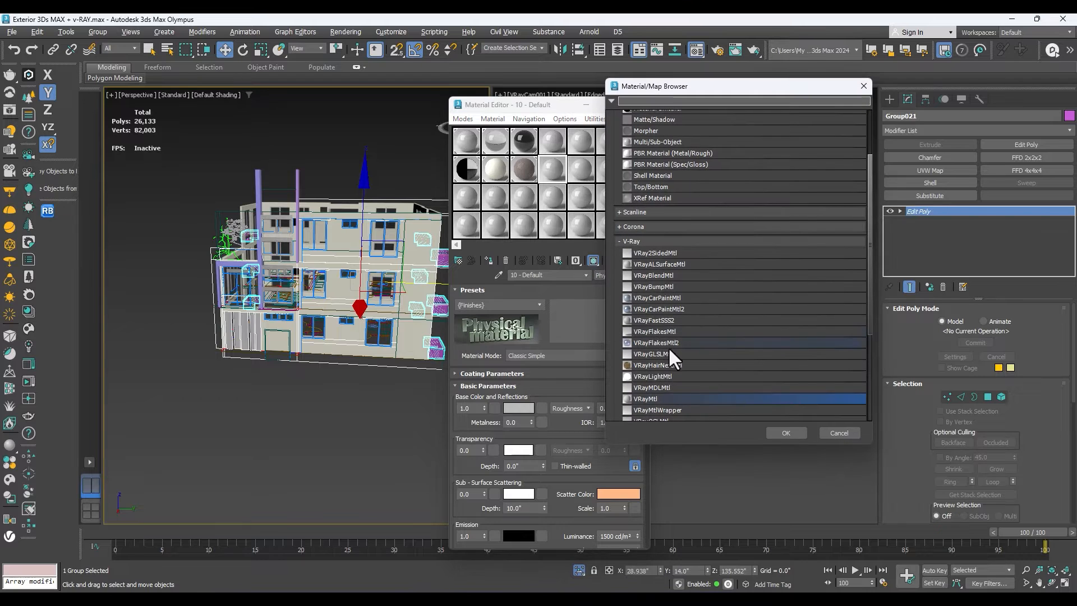
pyautogui.doubleClick(653, 399)
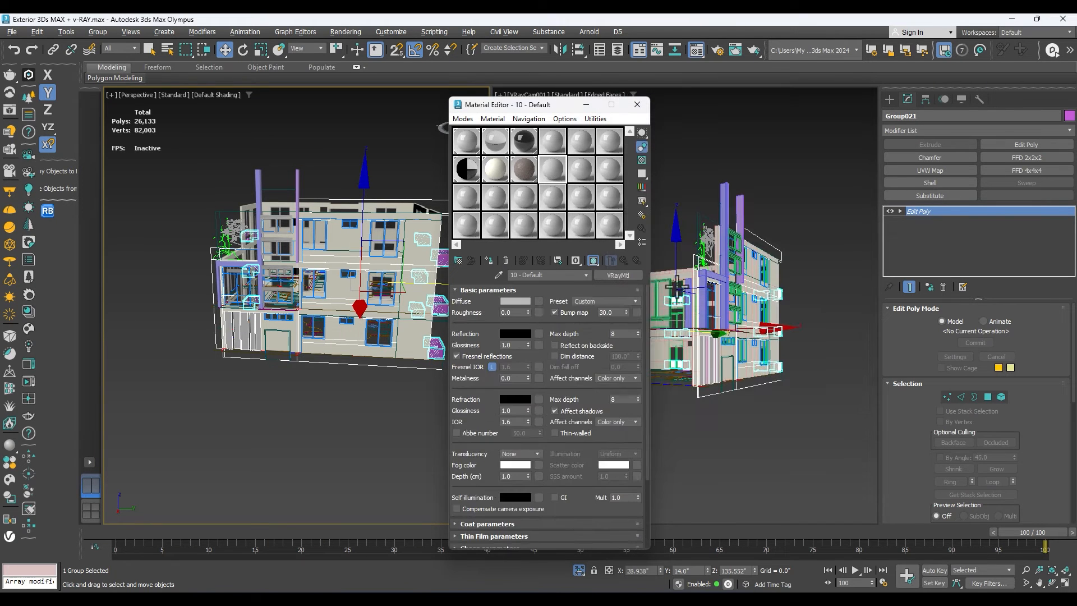
# Apply the Chrome preset to the 10 - Default material and assign it to the grouped balcony railings.
pyautogui.click(604, 301)
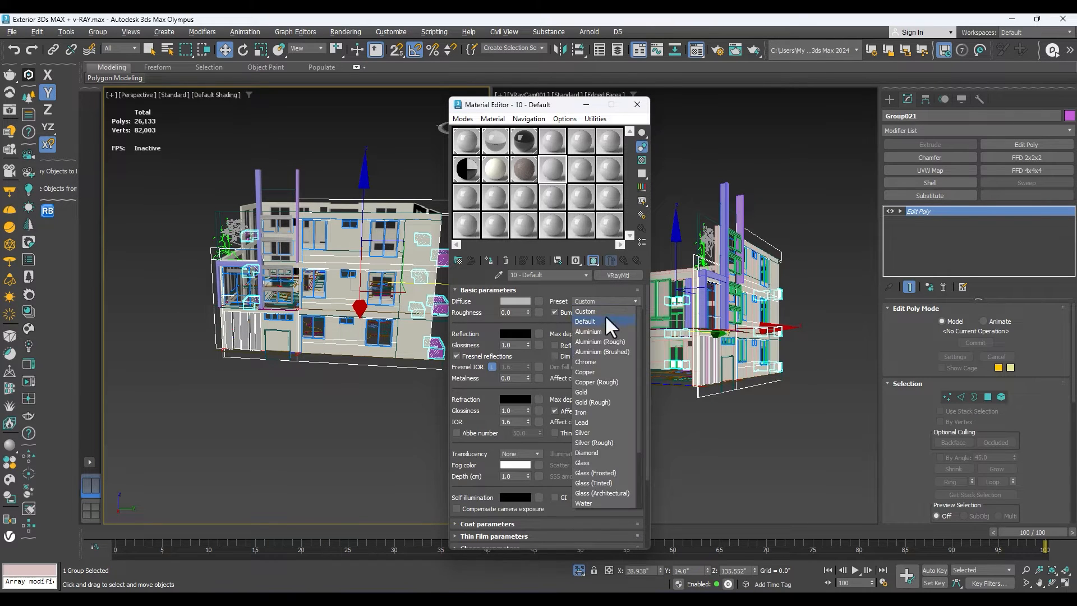
pyautogui.click(597, 361)
pyautogui.scroll(3, 260, 304)
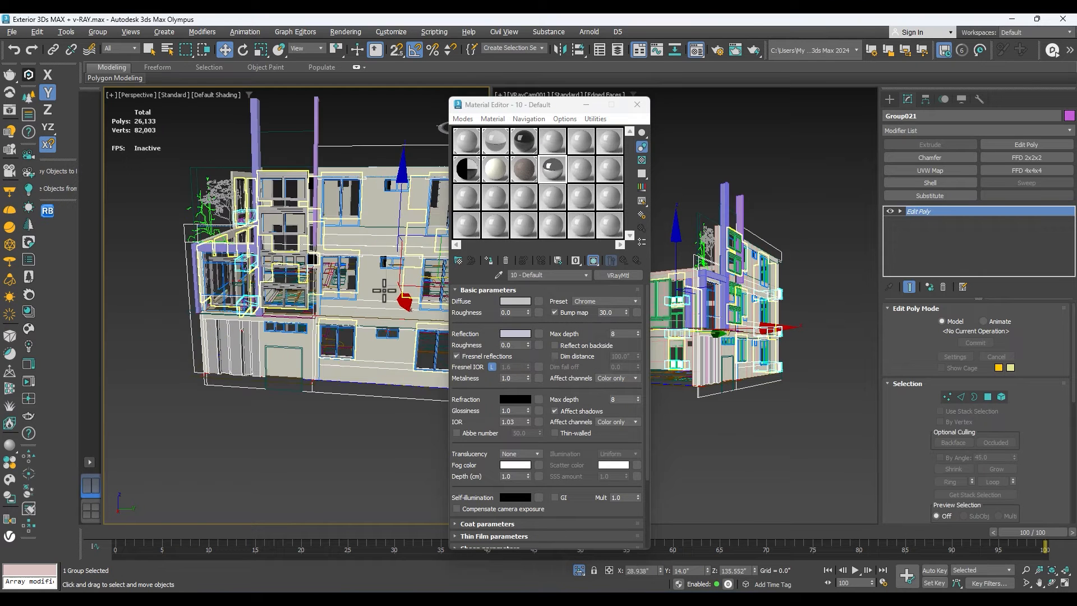
pyautogui.click(490, 261)
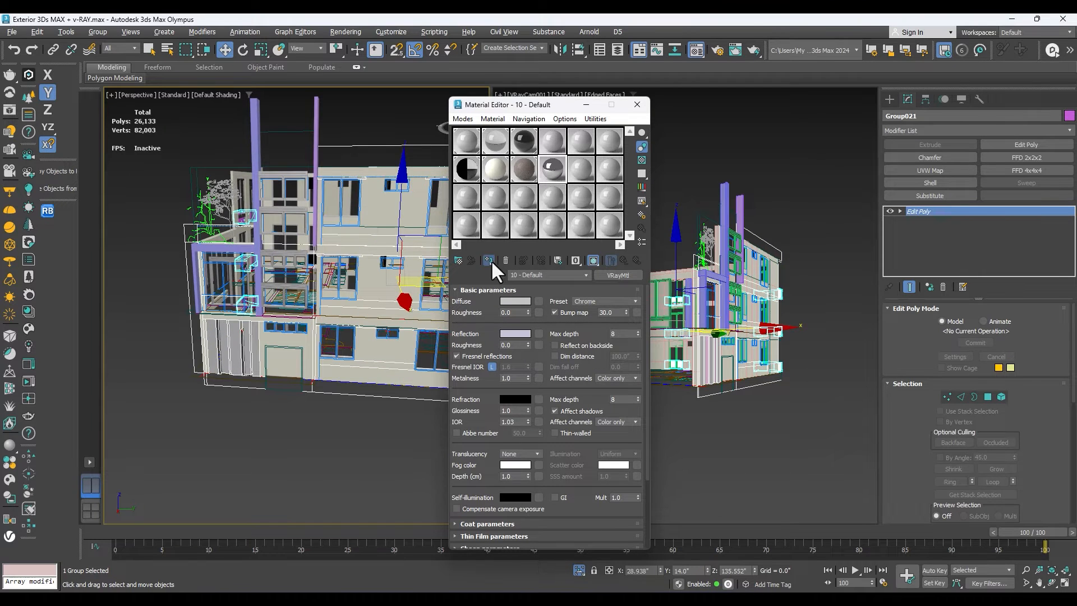
# Isolate the two purple facade frame objects, assign the wall 2 material to them, and end the isolation.
pyautogui.click(1052, 583)
pyautogui.moveTo(433, 372); pyautogui.dragTo(224, 314)
pyautogui.rightClick(269, 323)
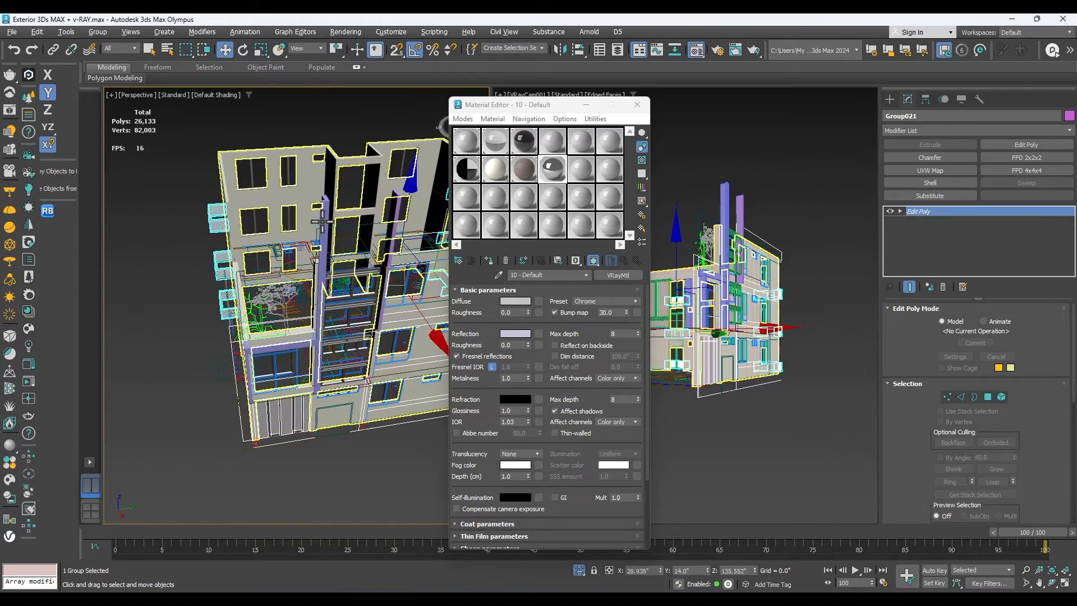
pyautogui.click(324, 218)
pyautogui.rightClick(324, 216)
pyautogui.click(350, 271)
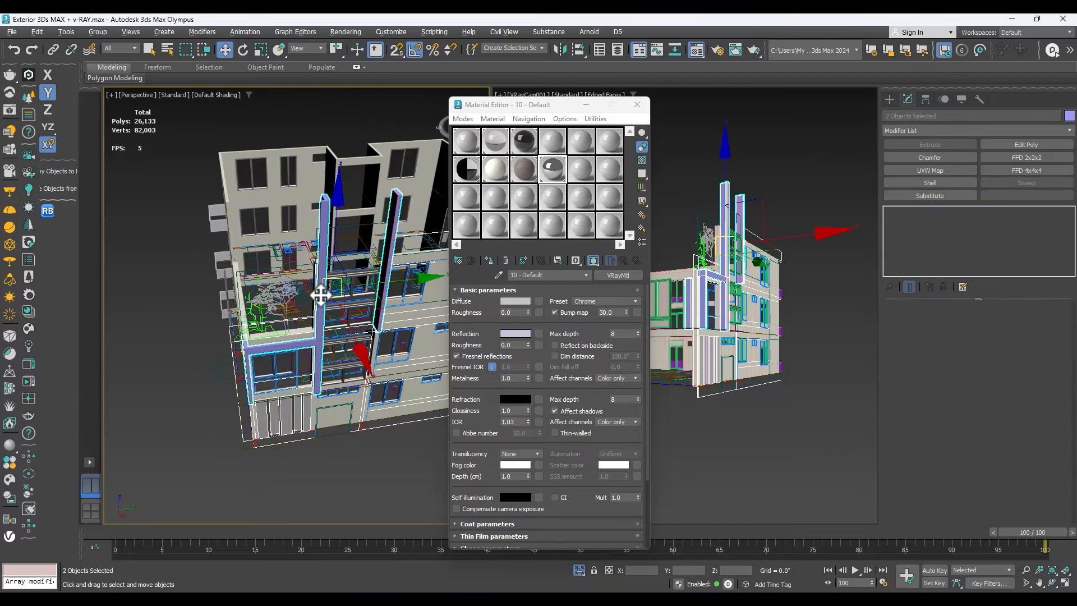
pyautogui.hotkey('alt', 'q')
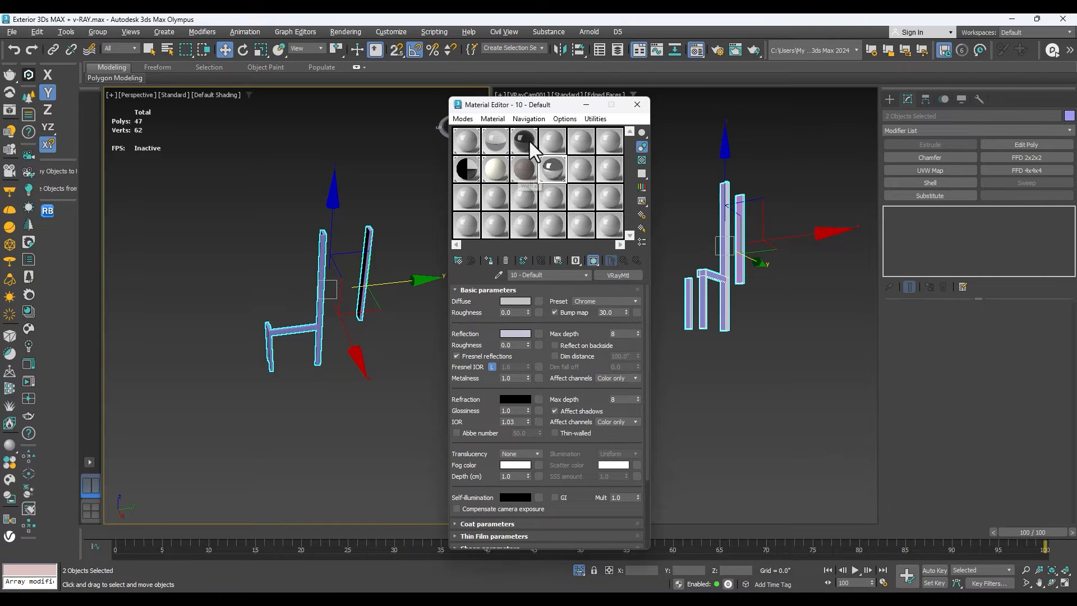
pyautogui.click(525, 166)
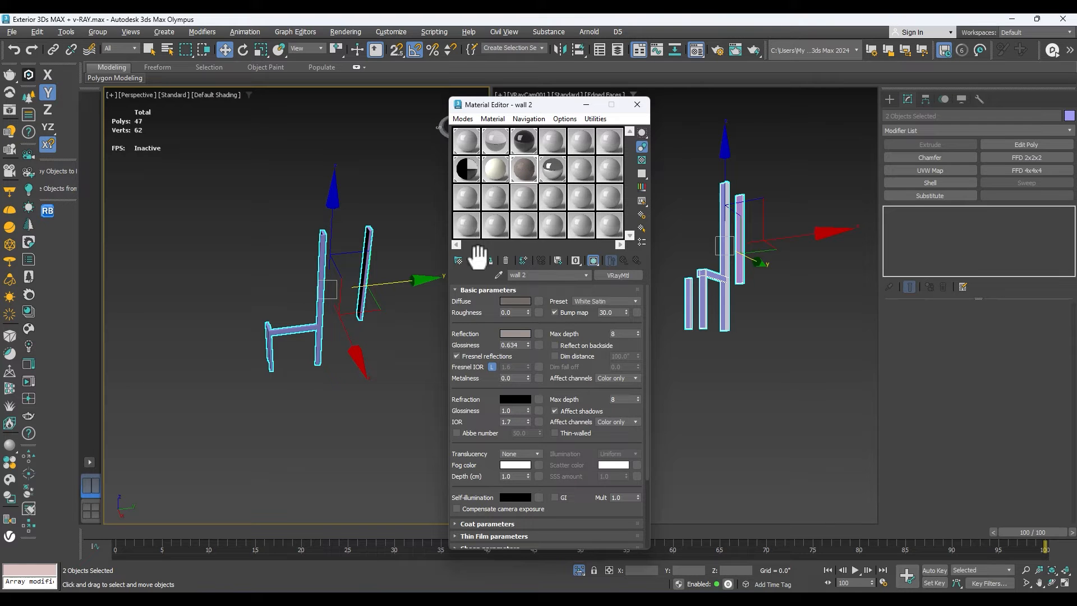
pyautogui.click(485, 260)
pyautogui.rightClick(343, 190)
pyautogui.click(362, 134)
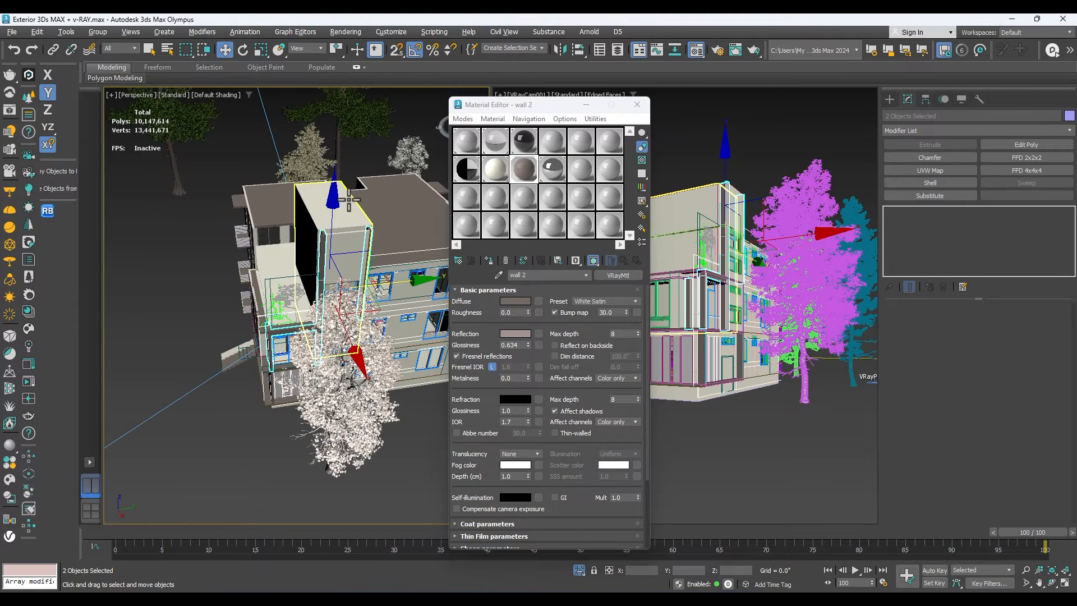
# Switch the perspective viewport to the VRayCam001 view and start an interactive V-Ray render of the building.
pyautogui.press('c')
pyautogui.click(330, 425)
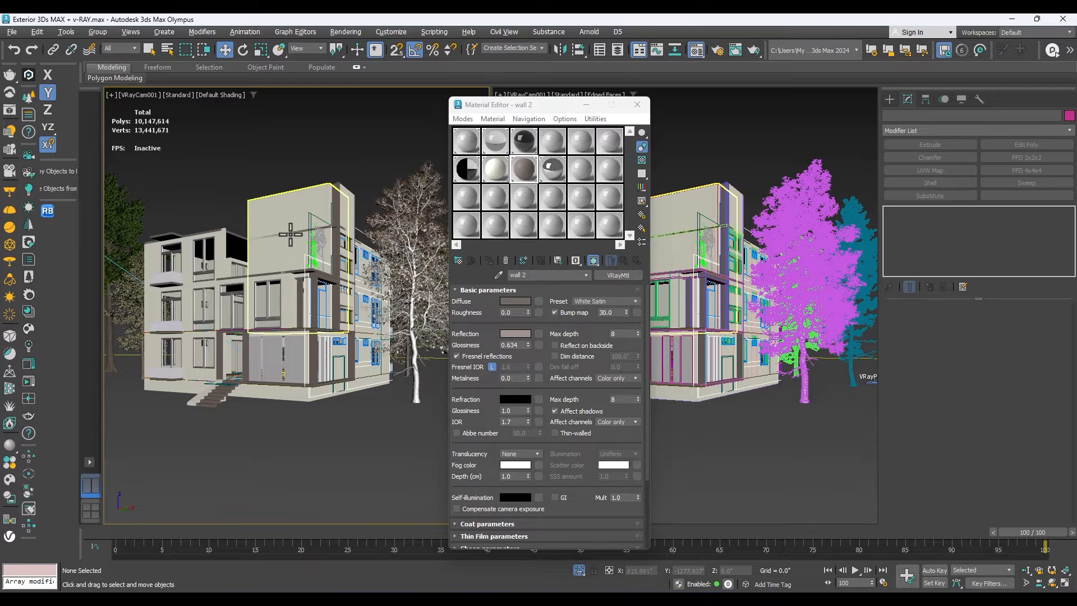
pyautogui.click(292, 210)
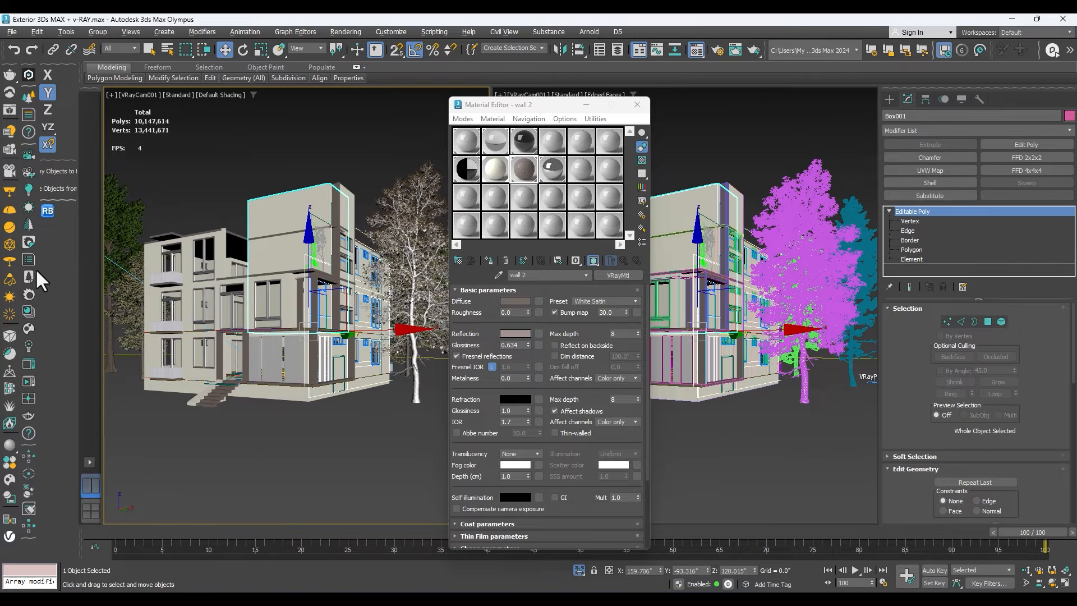
pyautogui.rightClick(264, 172)
pyautogui.click(302, 116)
pyautogui.moveTo(548, 106); pyautogui.dragTo(270, 105)
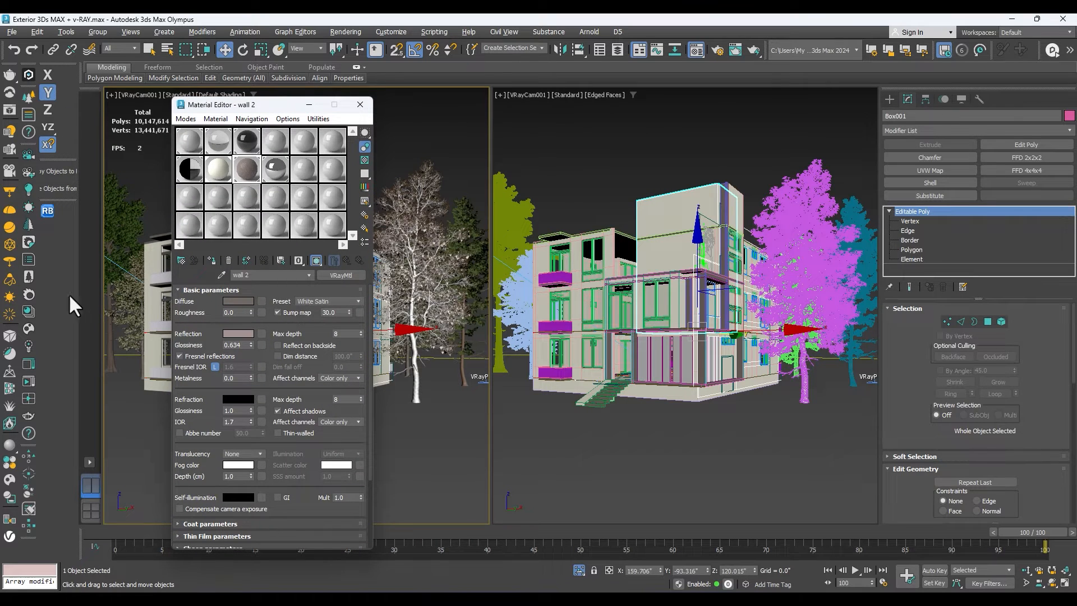
pyautogui.click(30, 151)
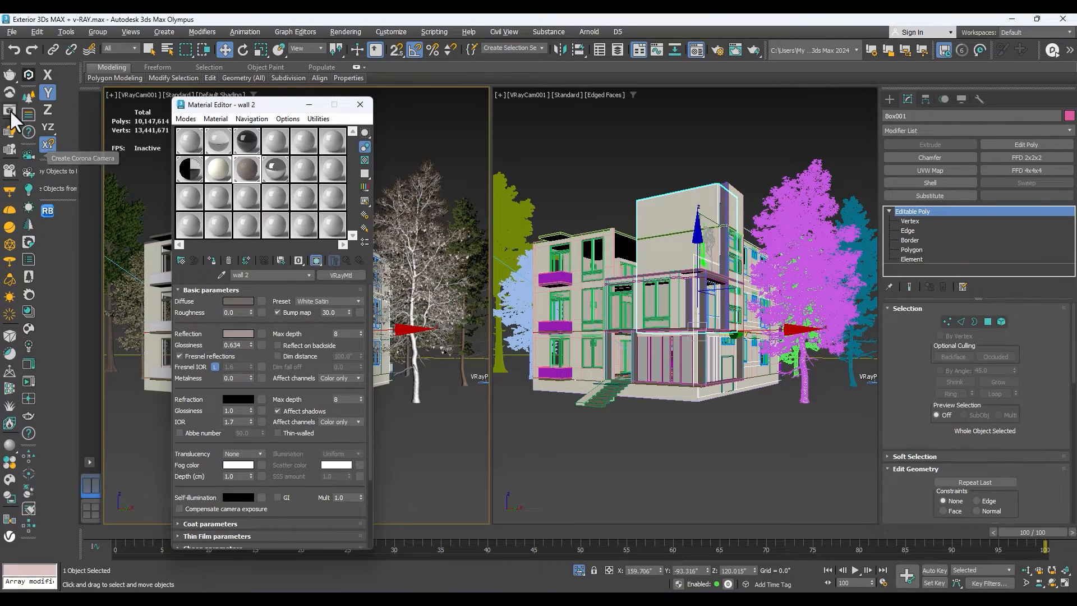
pyautogui.click(834, 395)
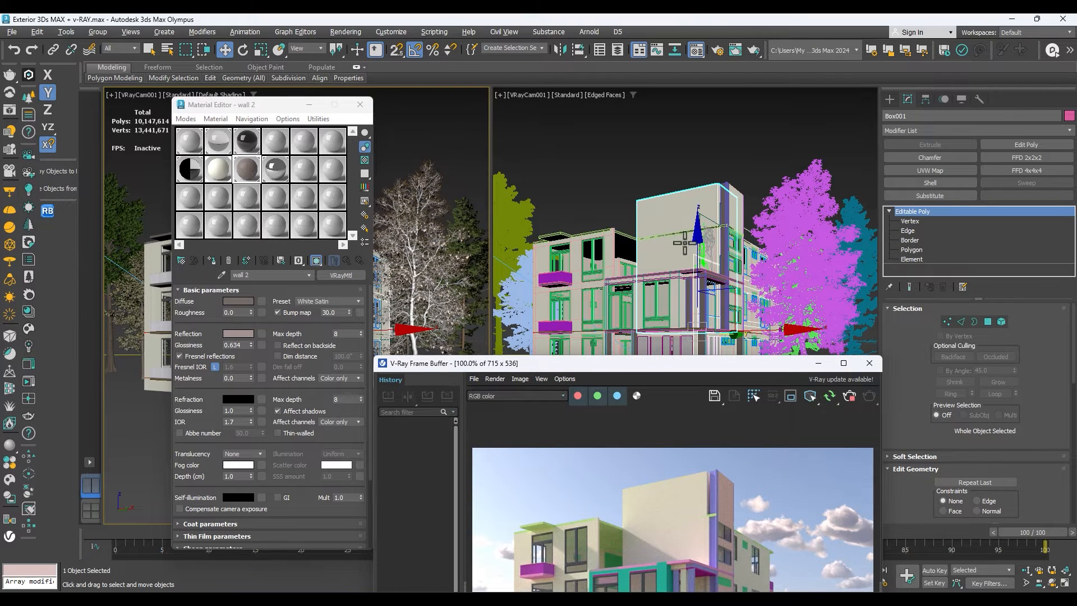
pyautogui.moveTo(734, 365); pyautogui.dragTo(728, 176)
# Enable the DefaultVRaySky environment map for the background and inspect the building in the interactive render.
pyautogui.click(430, 108)
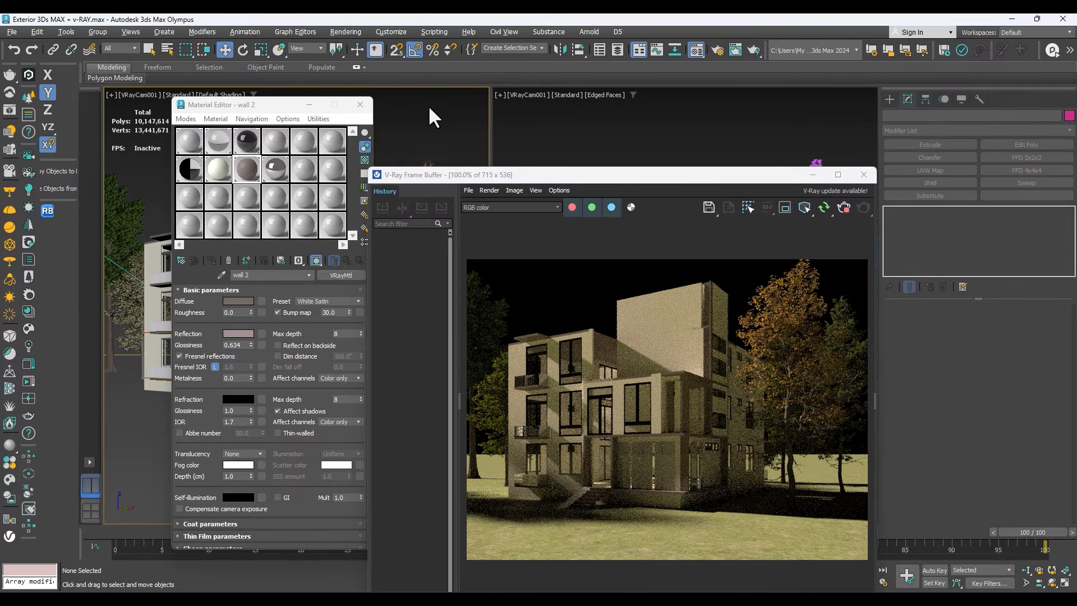
pyautogui.press('8')
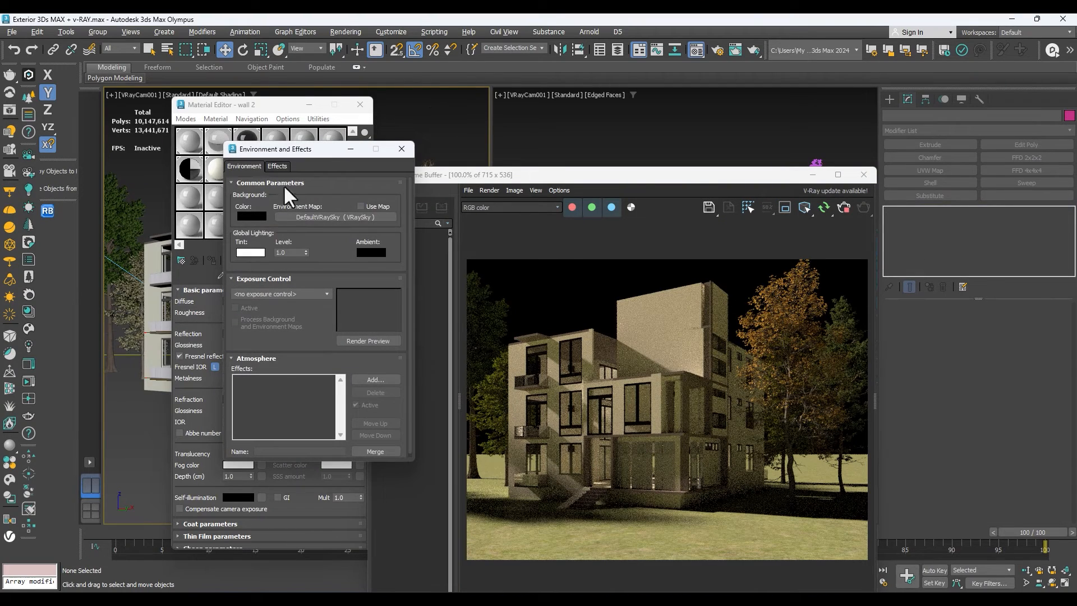
pyautogui.click(360, 207)
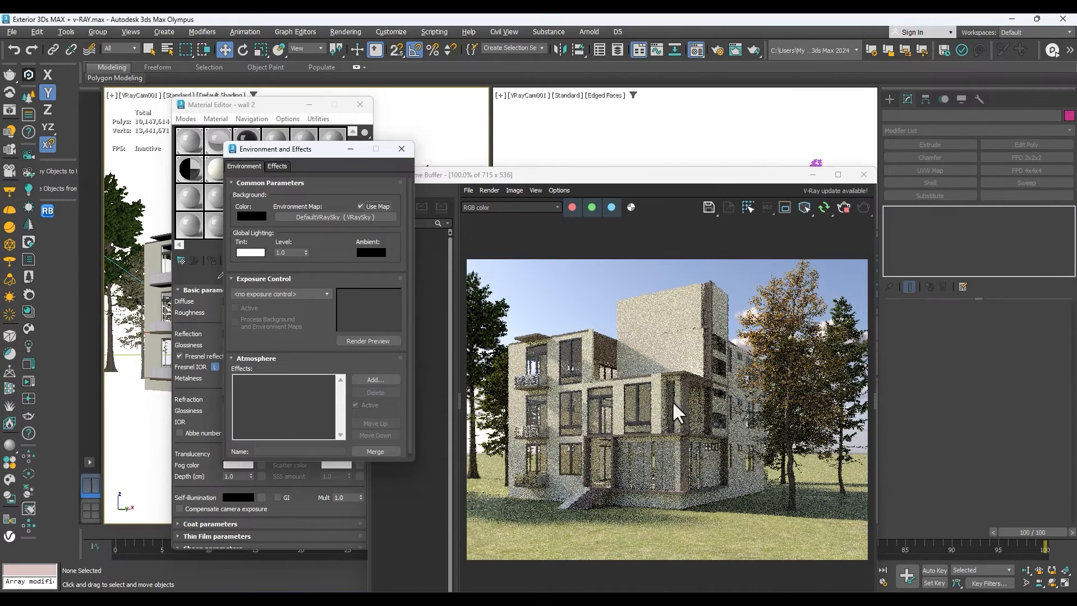
pyautogui.moveTo(697, 177); pyautogui.dragTo(705, 128)
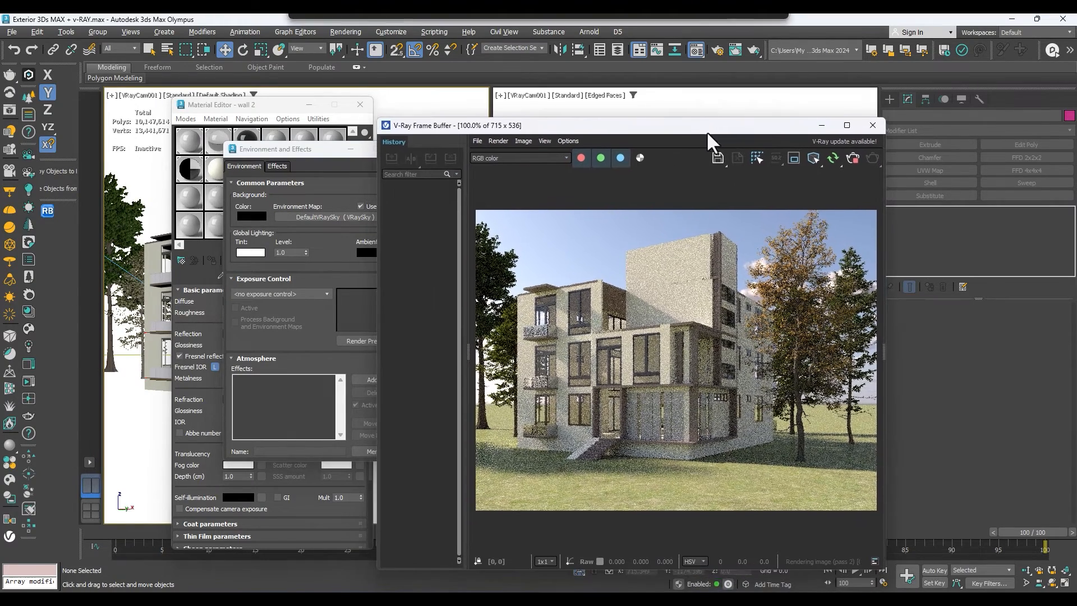
pyautogui.scroll(2, 597, 339)
pyautogui.scroll(-2, 597, 339)
pyautogui.scroll(2, 673, 457)
pyautogui.scroll(-2, 648, 439)
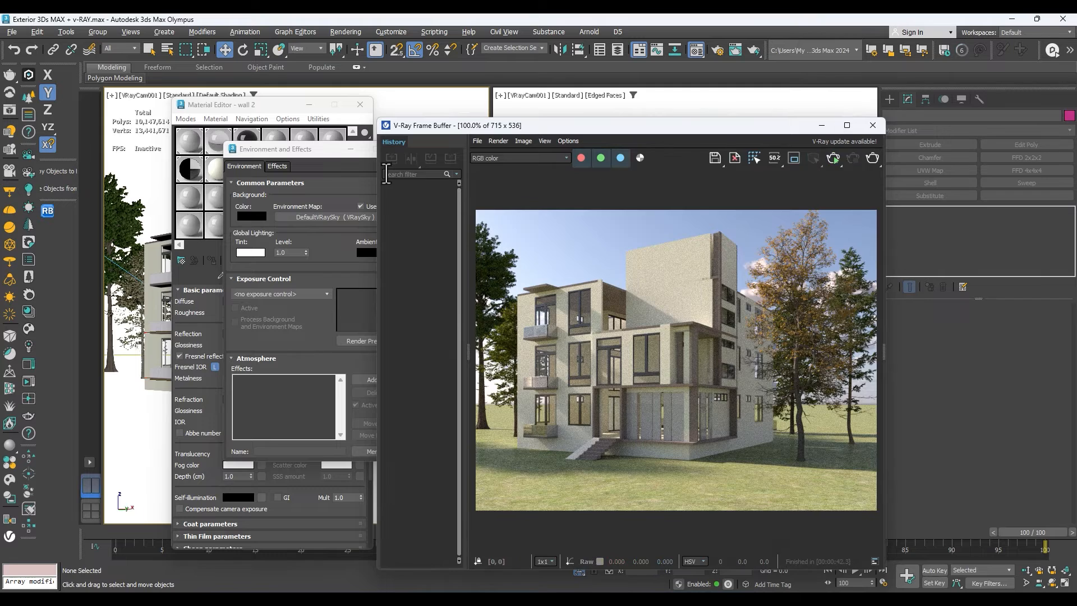
# Close the environment, material and frame buffer windows and switch the shaded camera viewport without edged faces to wireframe.
pyautogui.click(367, 155)
pyautogui.click(394, 152)
pyautogui.click(357, 106)
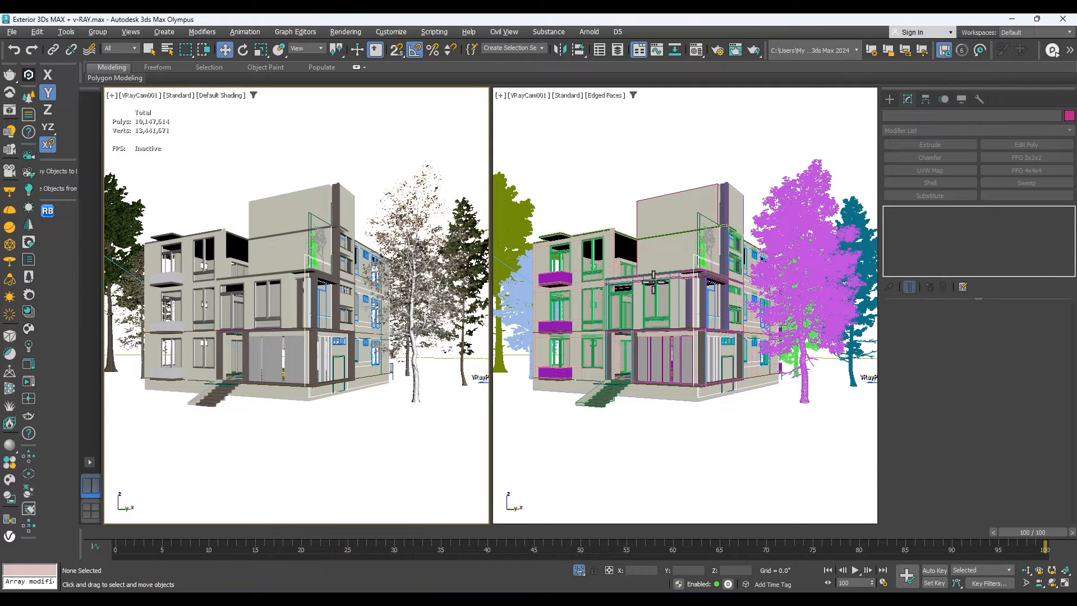
pyautogui.click(525, 303)
pyautogui.press('F3')
pyautogui.click(631, 175)
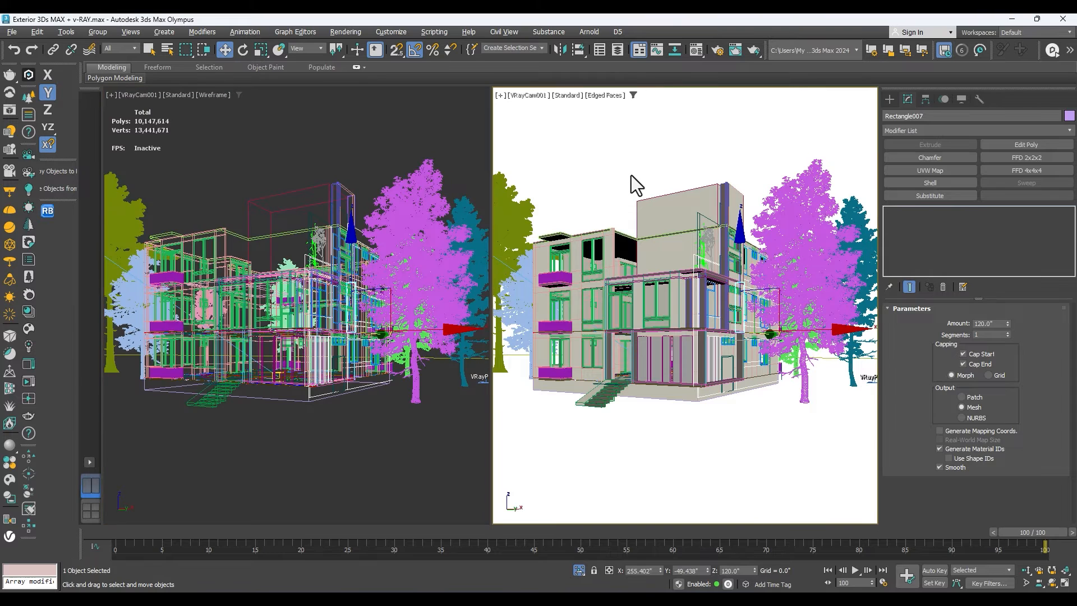
# Open Render Setup and review its common, V-Ray, GI and general settings.
pyautogui.press('F10')
pyautogui.moveTo(353, 164); pyautogui.dragTo(579, 93)
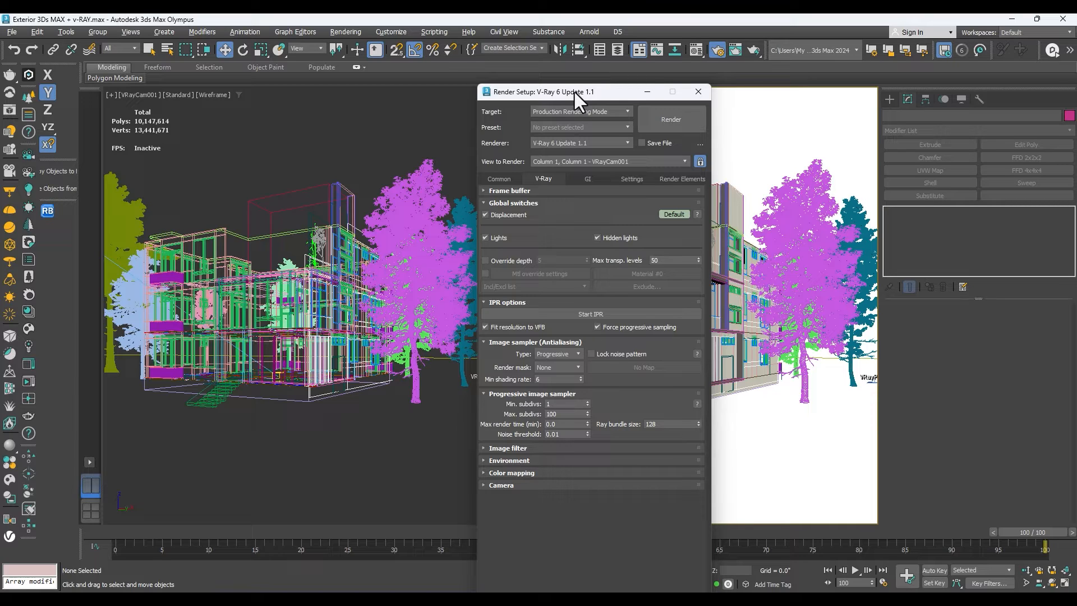
pyautogui.click(587, 178)
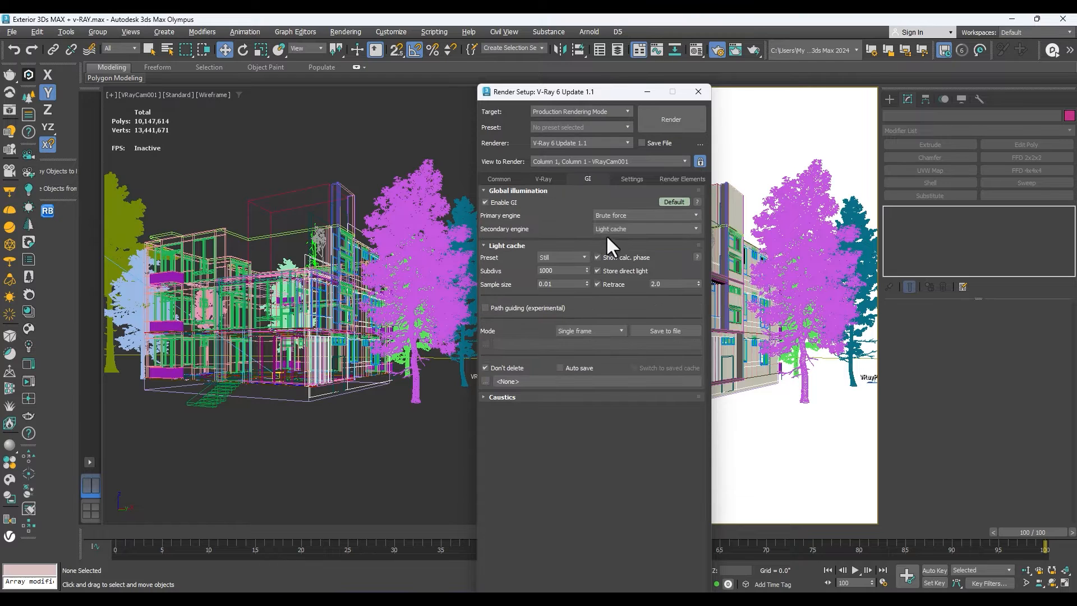
pyautogui.click(629, 180)
pyautogui.click(587, 179)
pyautogui.click(545, 177)
pyautogui.click(507, 178)
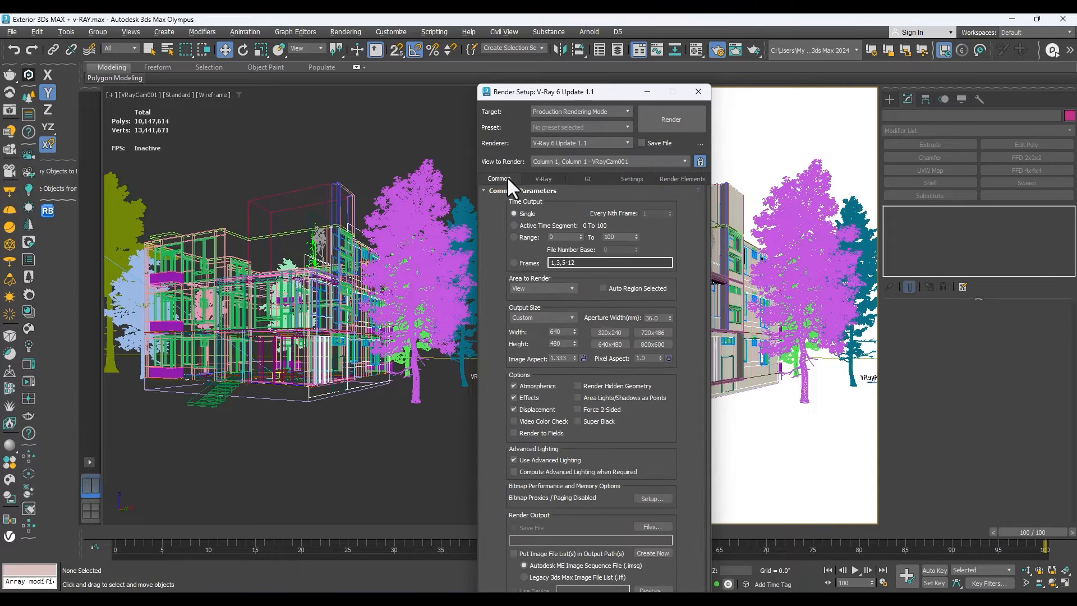
pyautogui.click(544, 179)
# Load a saved render preset with the Common, Effects, Environment, Render Elements and V-Ray 6 Update 1.1 categories.
pyautogui.click(570, 127)
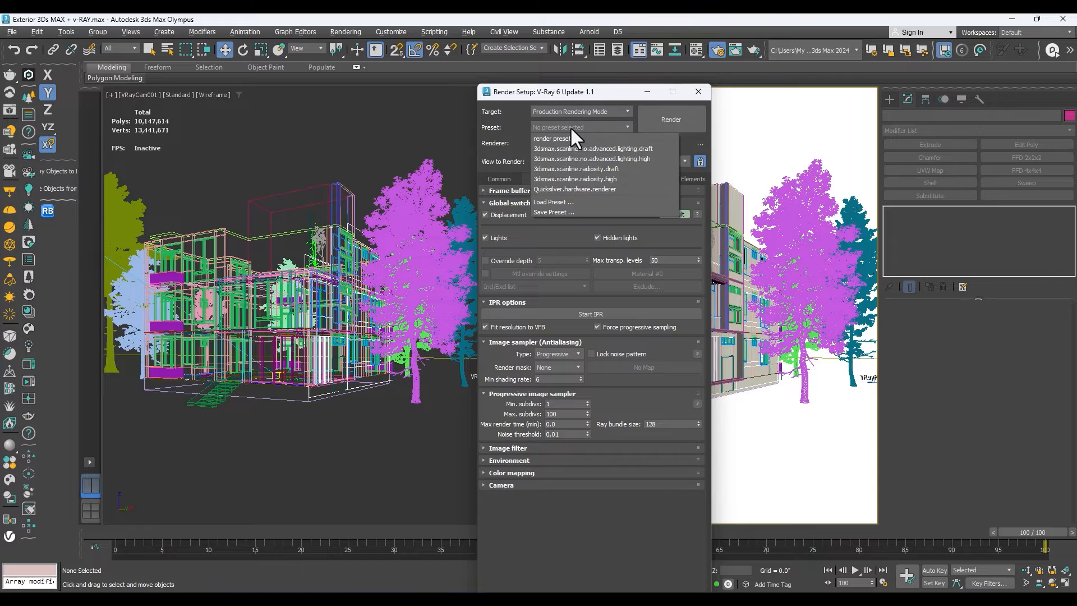
pyautogui.click(555, 202)
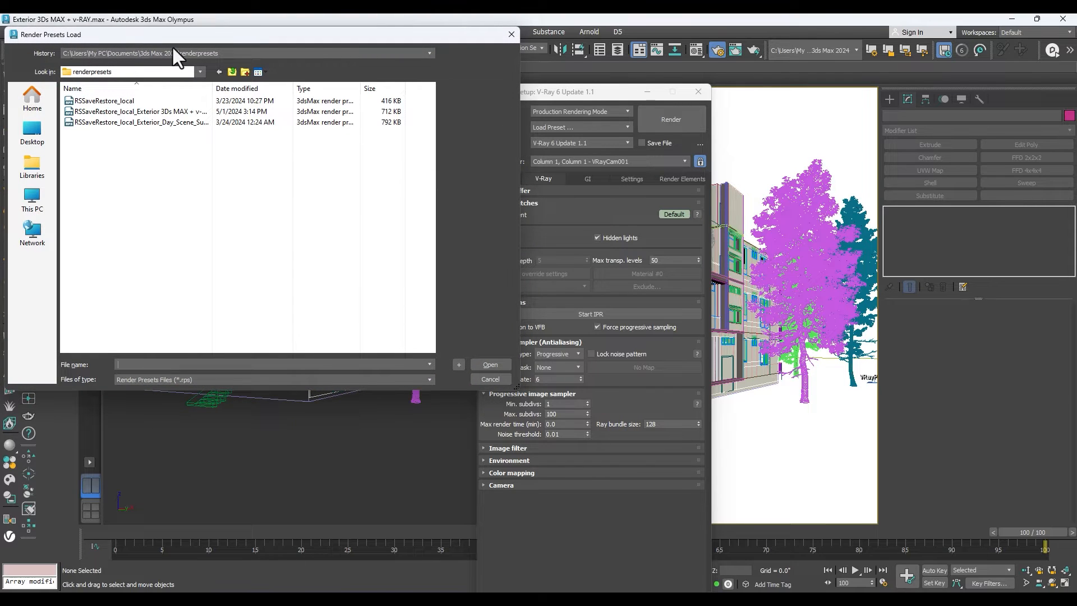
pyautogui.moveTo(177, 39); pyautogui.dragTo(453, 107)
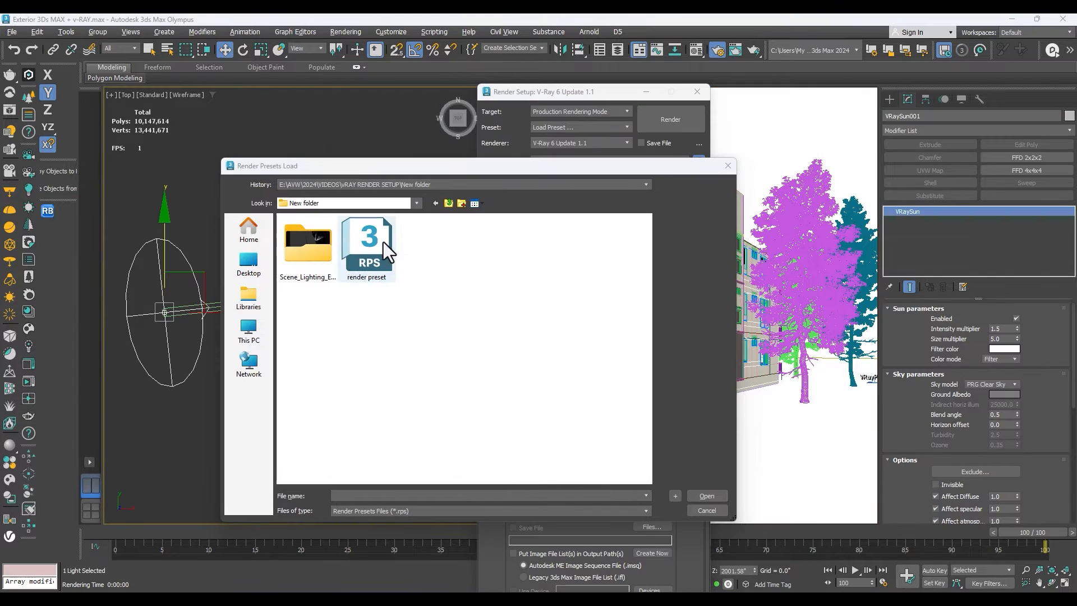
pyautogui.click(348, 251)
pyautogui.click(705, 496)
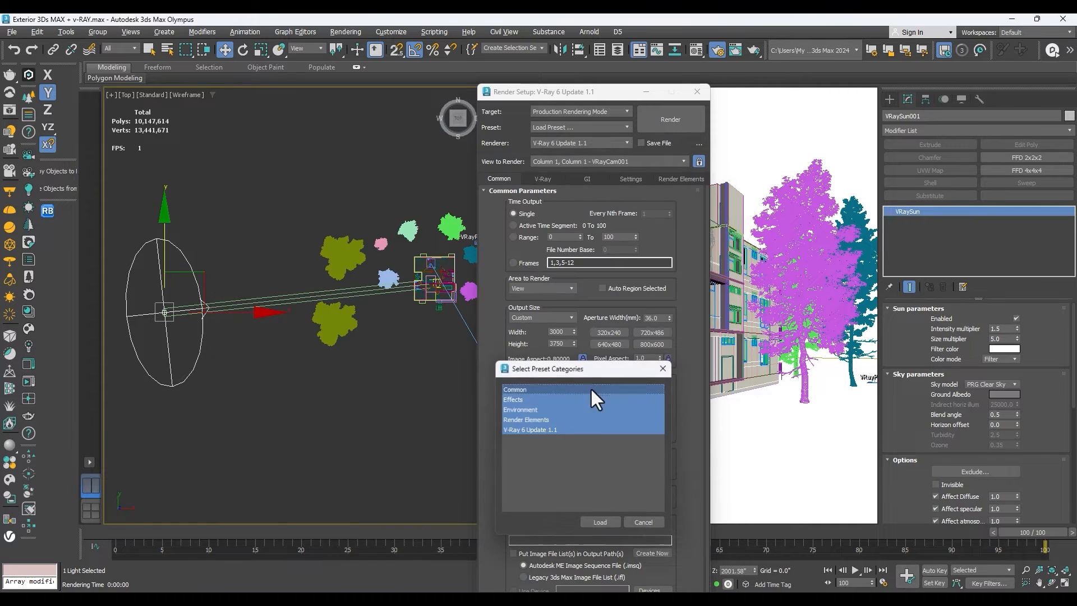
pyautogui.click(616, 524)
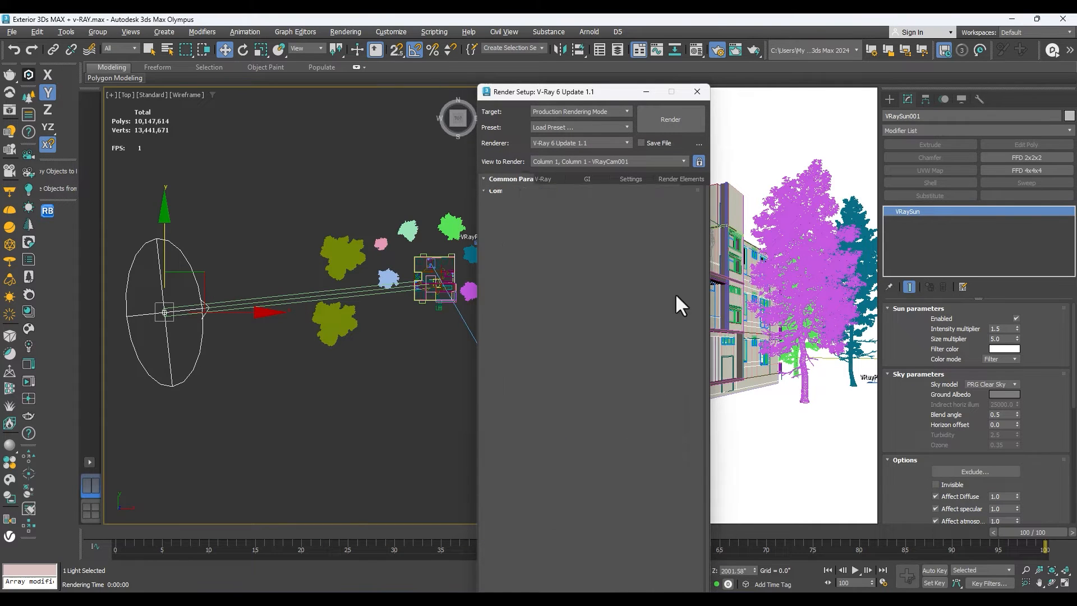
# Review the loaded preset's common, V-Ray, GI, settings and render element options, and close Render Setup.
pyautogui.click(553, 175)
pyautogui.click(587, 177)
pyautogui.click(625, 177)
pyautogui.click(673, 179)
pyautogui.click(492, 180)
pyautogui.click(556, 179)
pyautogui.click(503, 180)
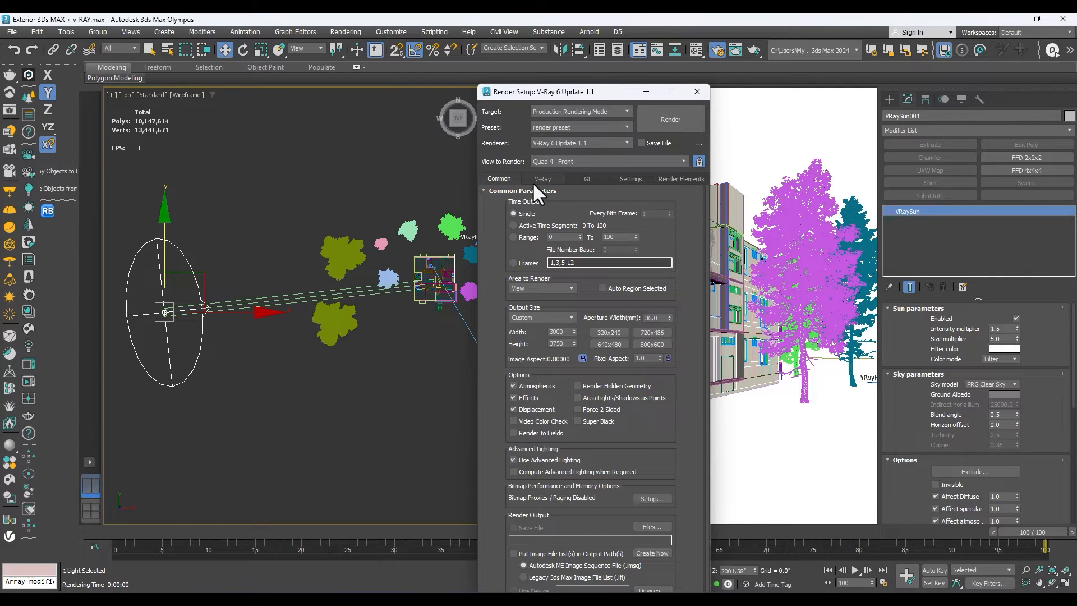
pyautogui.click(532, 182)
pyautogui.click(566, 180)
pyautogui.click(621, 179)
pyautogui.click(560, 177)
pyautogui.click(502, 176)
pyautogui.click(547, 178)
pyautogui.click(577, 177)
pyautogui.click(634, 179)
pyautogui.click(668, 179)
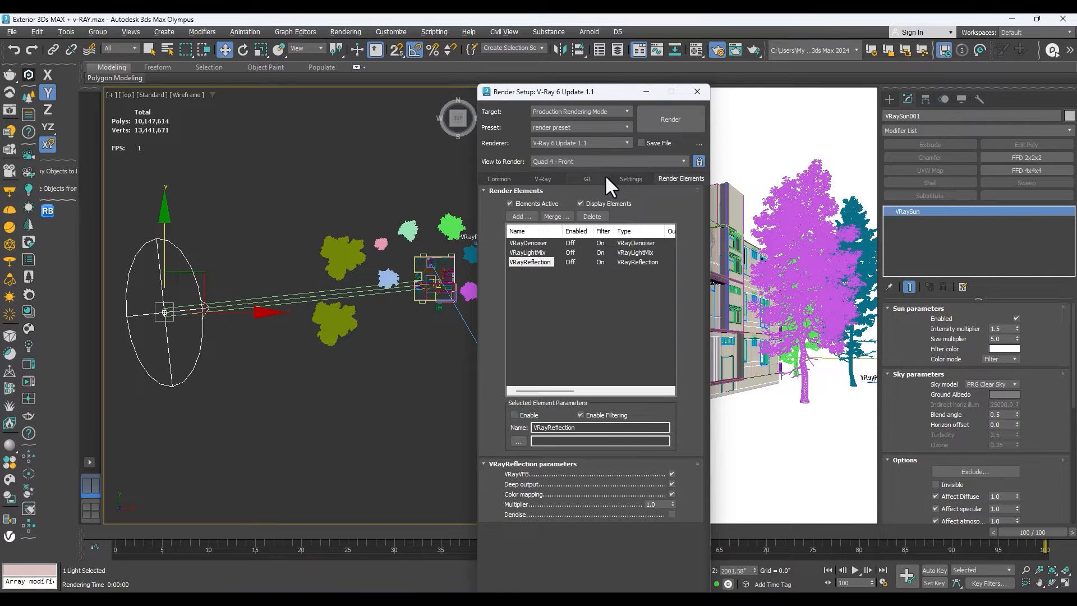
pyautogui.click(533, 177)
pyautogui.click(507, 176)
pyautogui.click(553, 178)
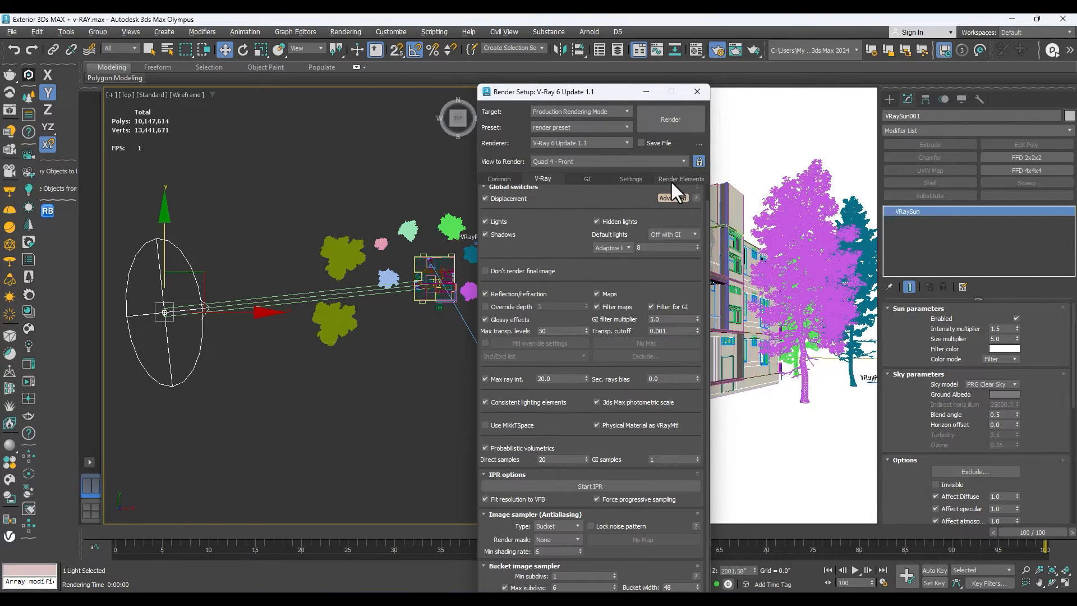
pyautogui.click(617, 178)
pyautogui.click(539, 179)
pyautogui.click(498, 178)
pyautogui.click(679, 178)
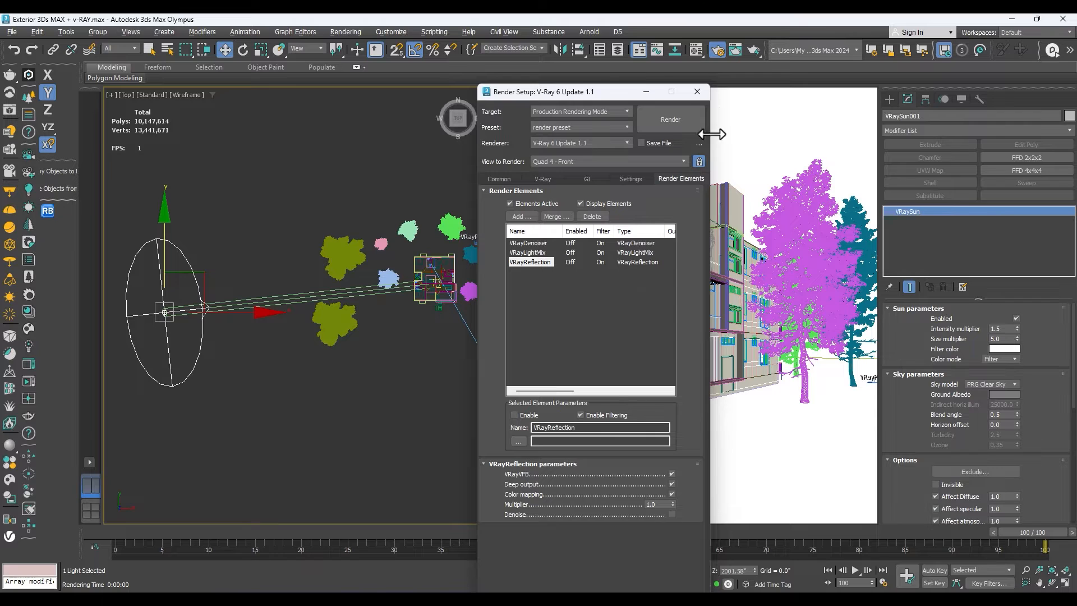
pyautogui.click(697, 91)
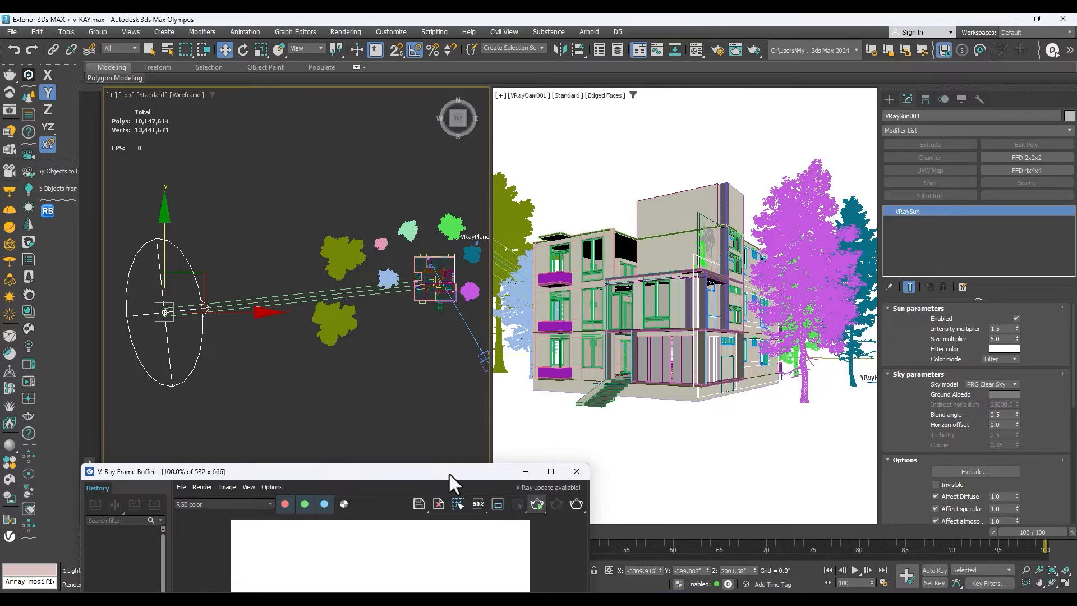
# Render the camera view interactively, enlarge the image in the frame buffer, and select the VRaySun light in the top view.
pyautogui.moveTo(449, 470); pyautogui.dragTo(656, 245)
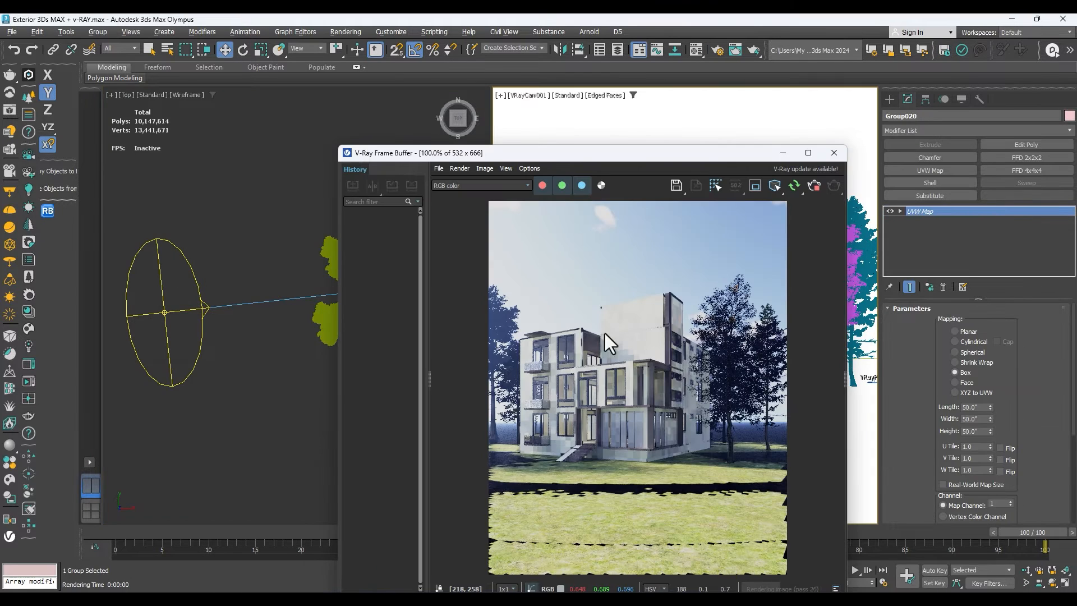
pyautogui.scroll(1, 574, 373)
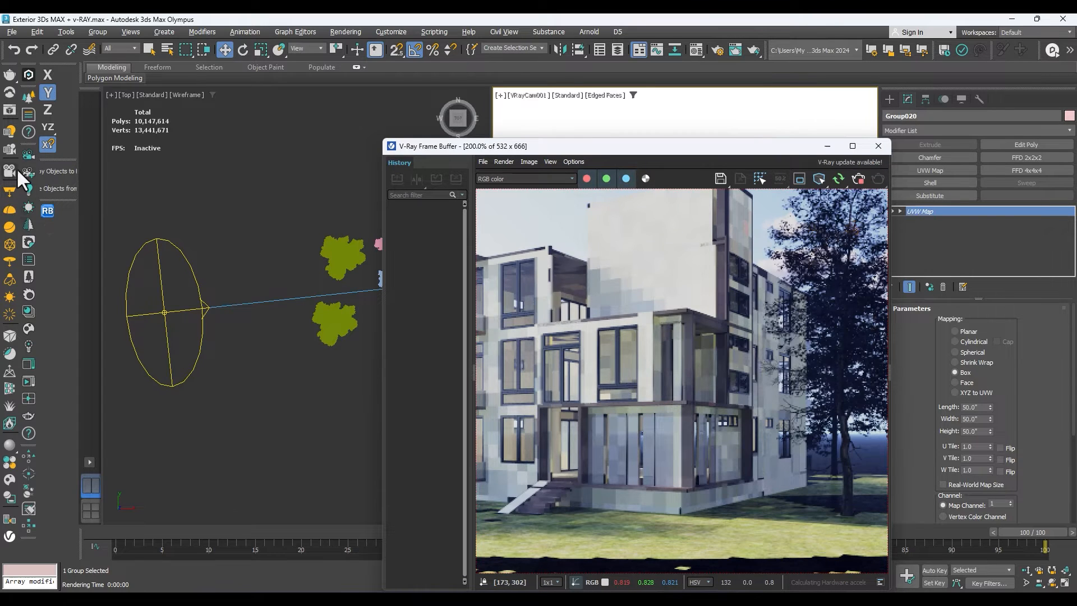
pyautogui.click(156, 312)
pyautogui.moveTo(563, 146); pyautogui.dragTo(253, 211)
pyautogui.moveTo(331, 263); pyautogui.dragTo(359, 349, button='middle')
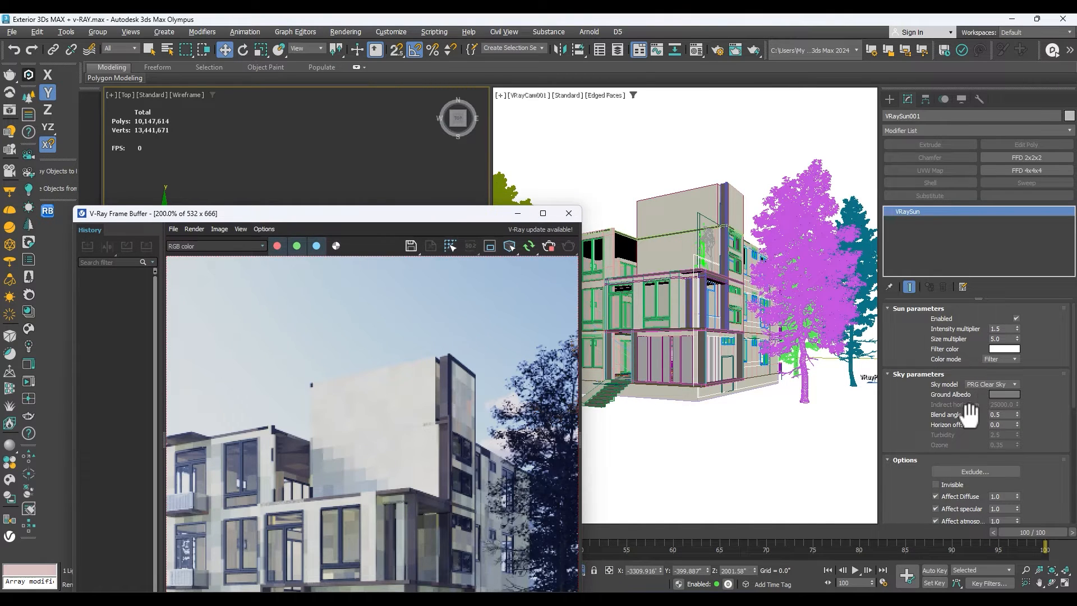
# Set the VRaySun's shadow bias to 0.45" and its photon emit radius to 579.0".
pyautogui.moveTo(898, 420); pyautogui.dragTo(893, 267)
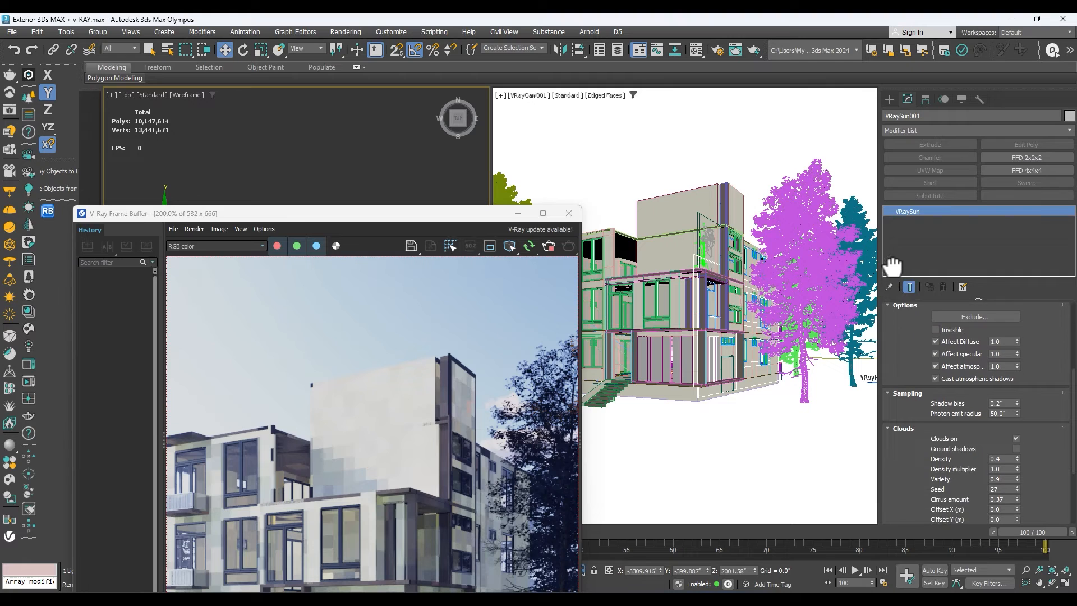
pyautogui.click(1017, 401)
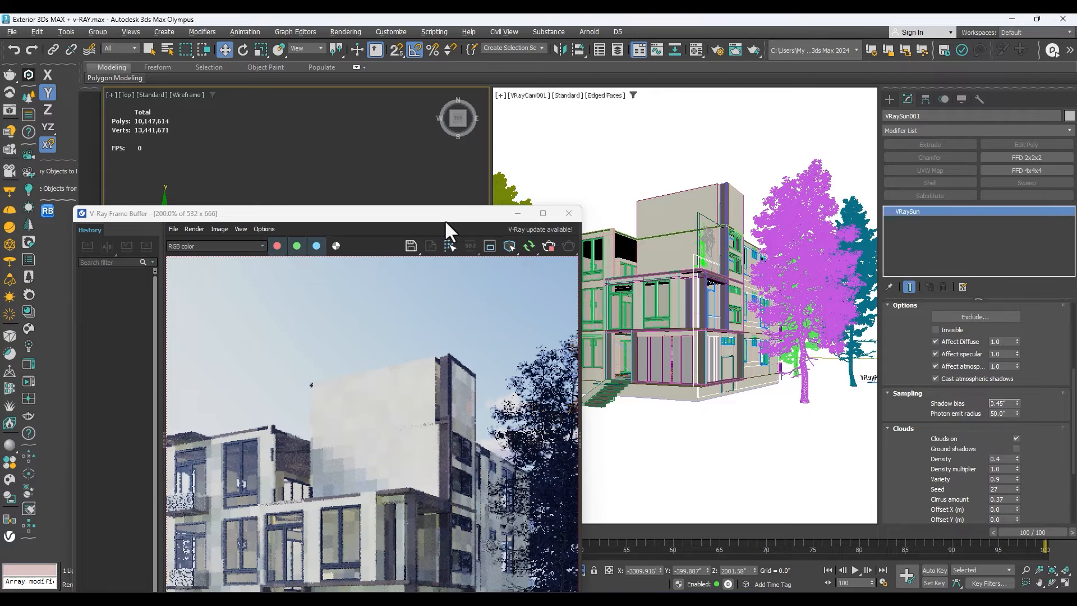
pyautogui.moveTo(441, 216); pyautogui.dragTo(515, 477)
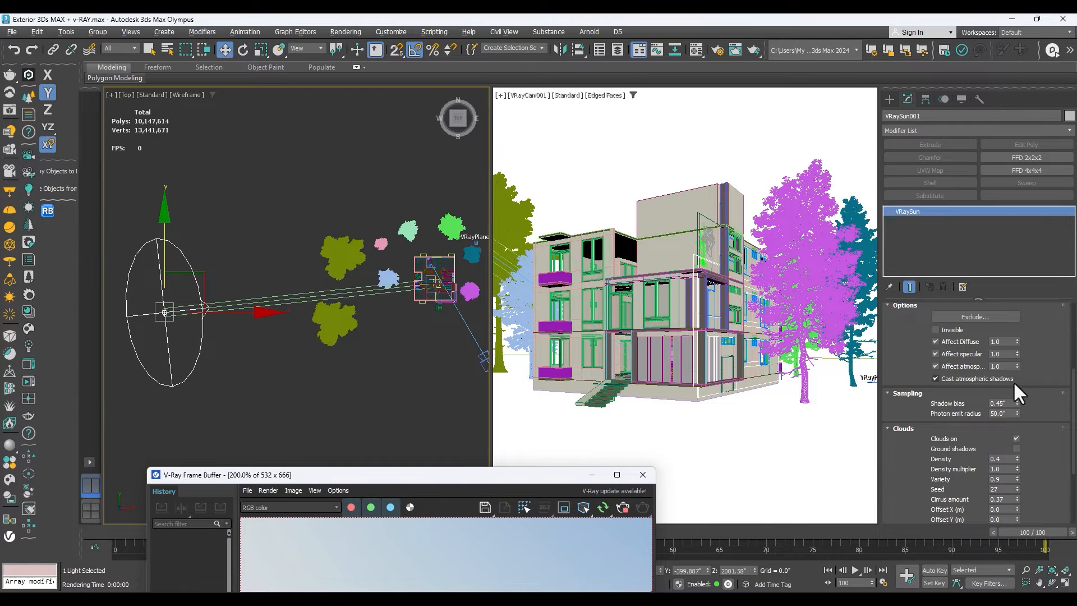
pyautogui.moveTo(1017, 412); pyautogui.dragTo(1017, 306)
pyautogui.moveTo(405, 479); pyautogui.dragTo(384, 158)
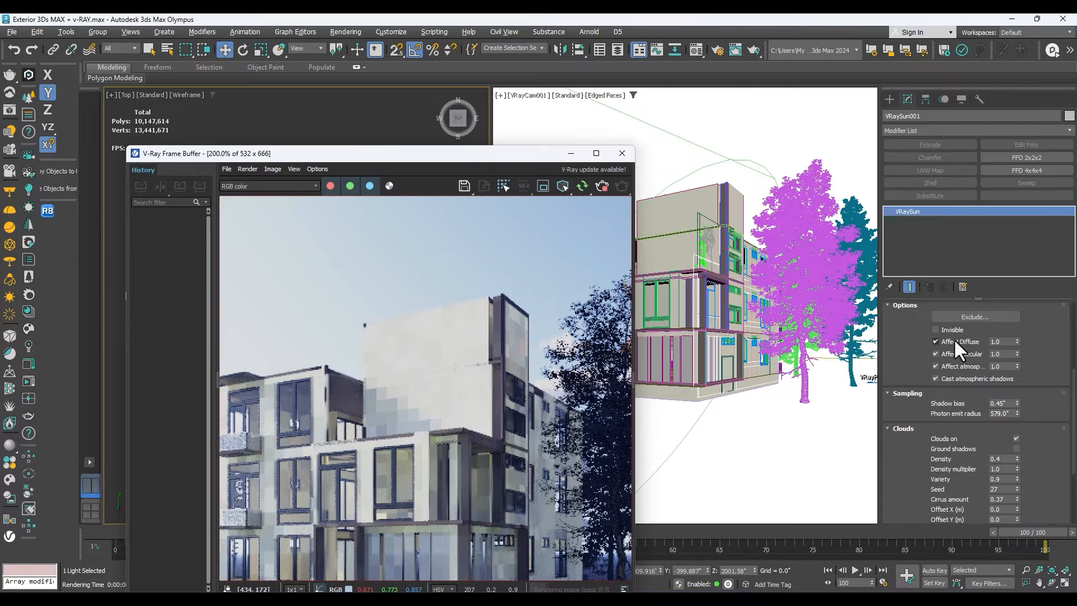
# Try 0.6 as the sun's intensity multiplier, and settle on 0.9.
pyautogui.scroll(5, 954, 338)
pyautogui.doubleClick(996, 329)
pyautogui.write('0.6')
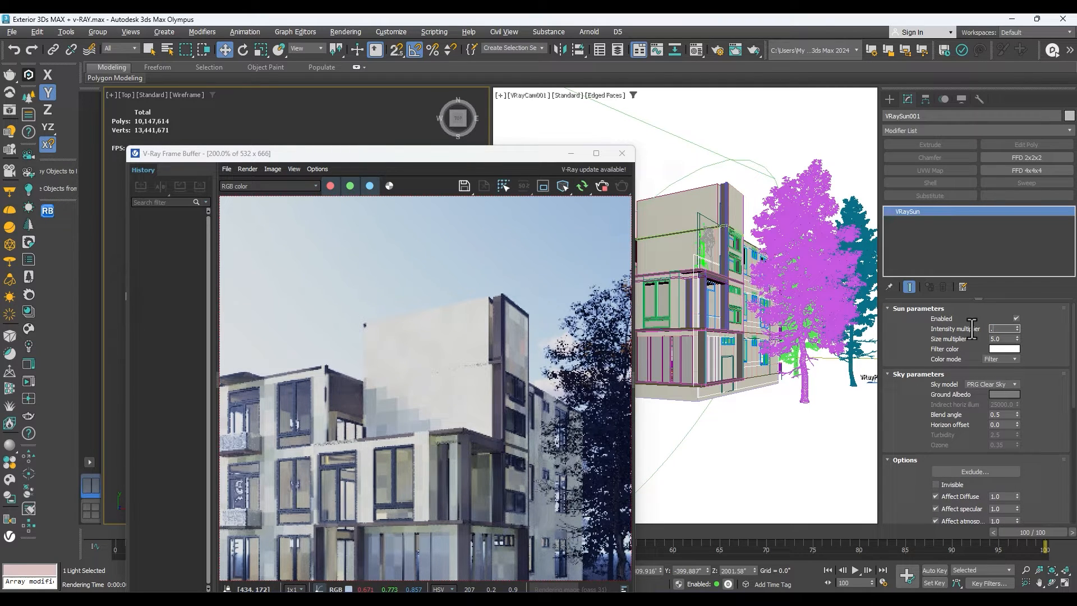
pyautogui.press('Return')
pyautogui.scroll(-1, 492, 310)
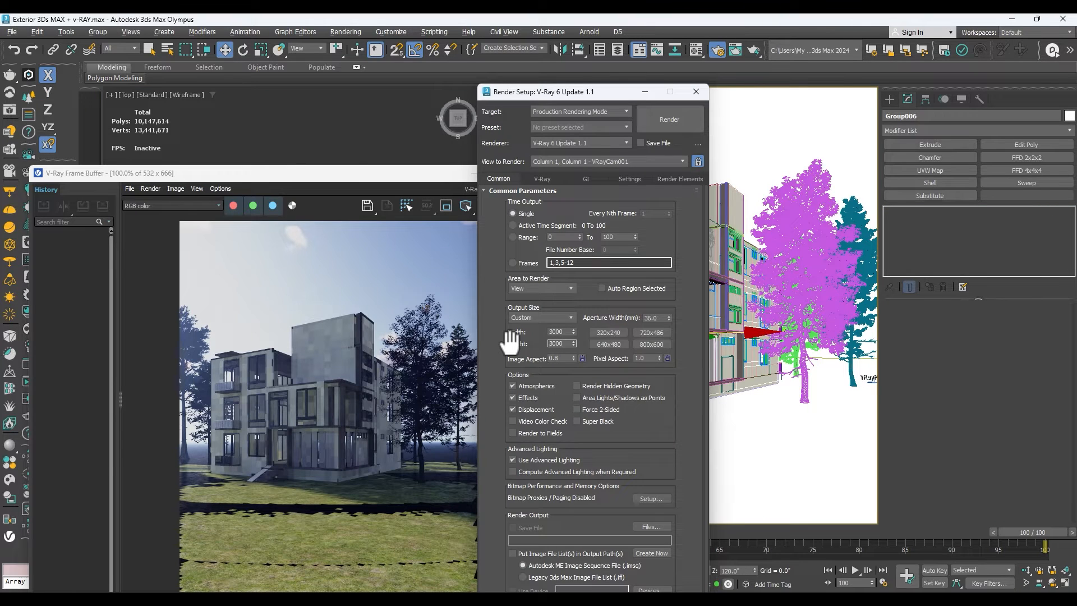
pyautogui.press('Return')
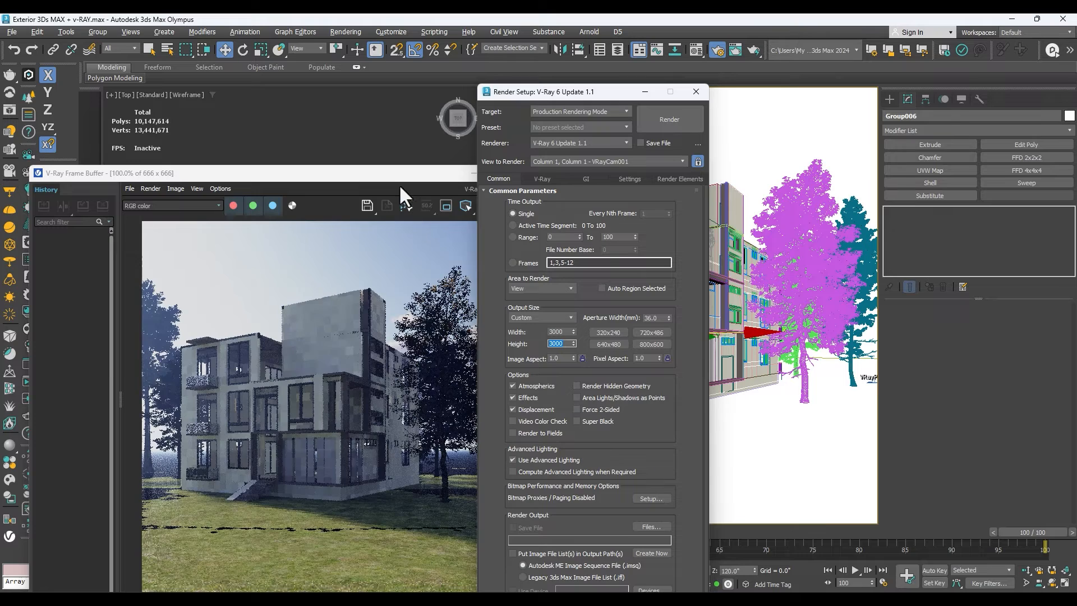
# Close Render Setup and move the VRaySun down along Y in the top view, roughly level with the building.
pyautogui.moveTo(388, 176); pyautogui.dragTo(846, 201)
pyautogui.click(679, 93)
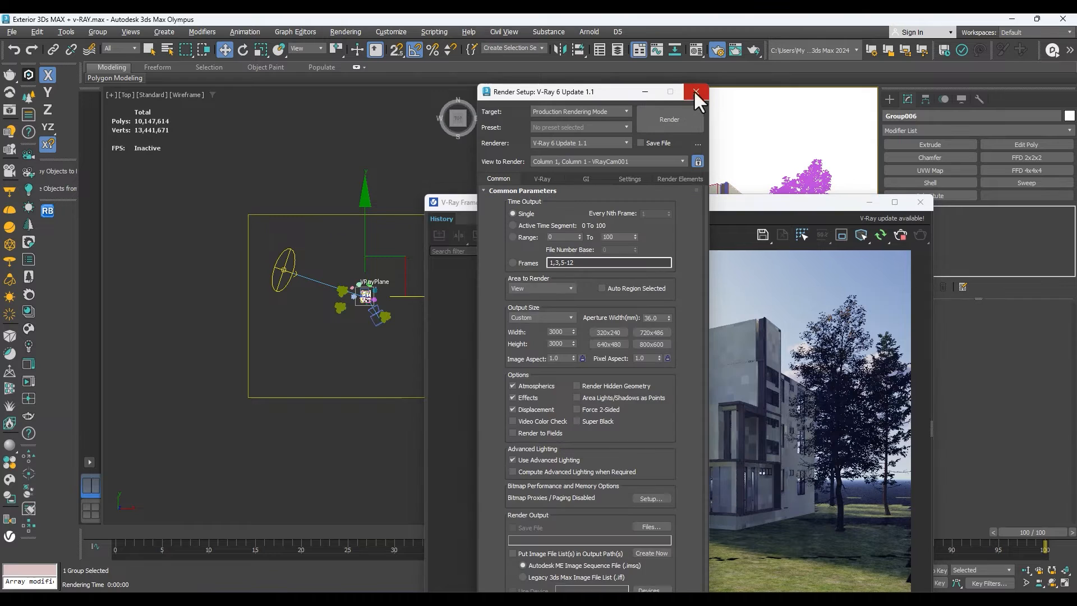
pyautogui.click(287, 271)
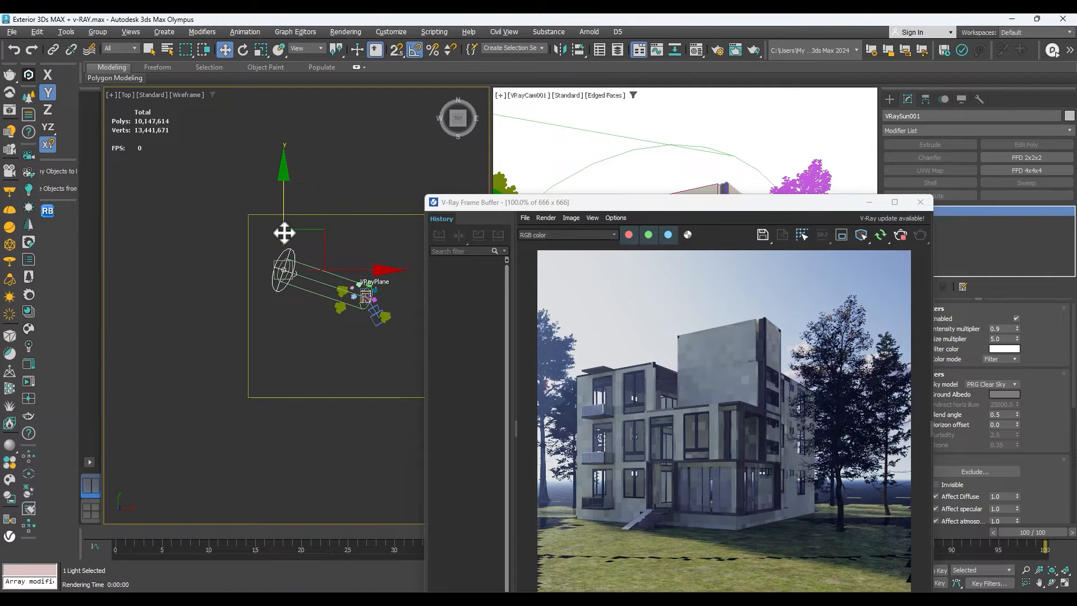
pyautogui.moveTo(284, 235); pyautogui.dragTo(284, 261)
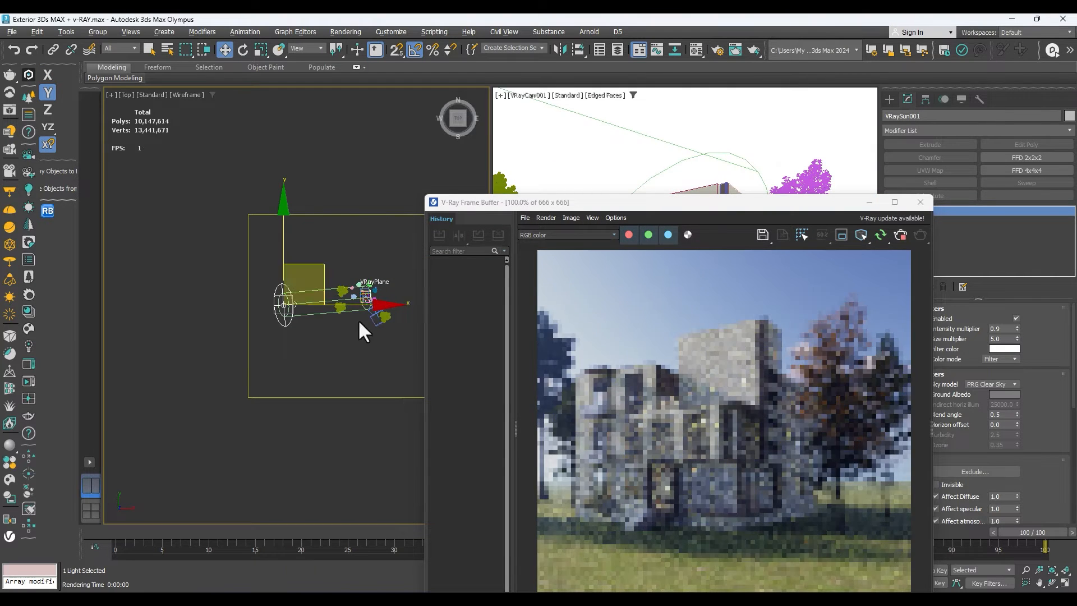
pyautogui.moveTo(283, 281); pyautogui.dragTo(285, 285)
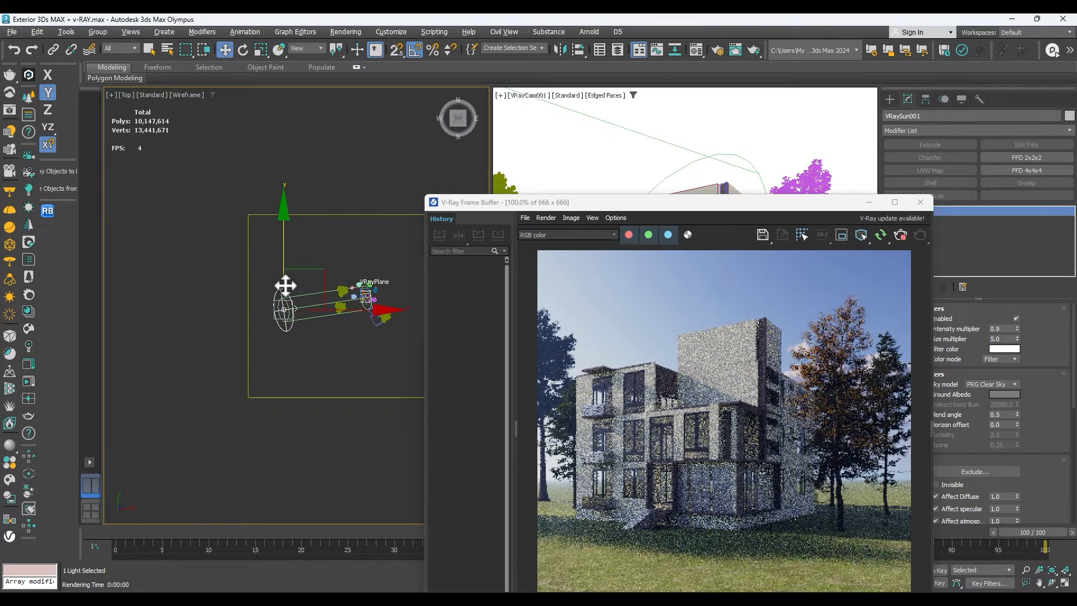
# Show the sun in the front view and set its size multiplier to 2.
pyautogui.press('f')
pyautogui.press('z')
pyautogui.moveTo(579, 204); pyautogui.dragTo(247, 326)
pyautogui.moveTo(1005, 338); pyautogui.dragTo(938, 339)
pyautogui.write('2')
pyautogui.press('Return')
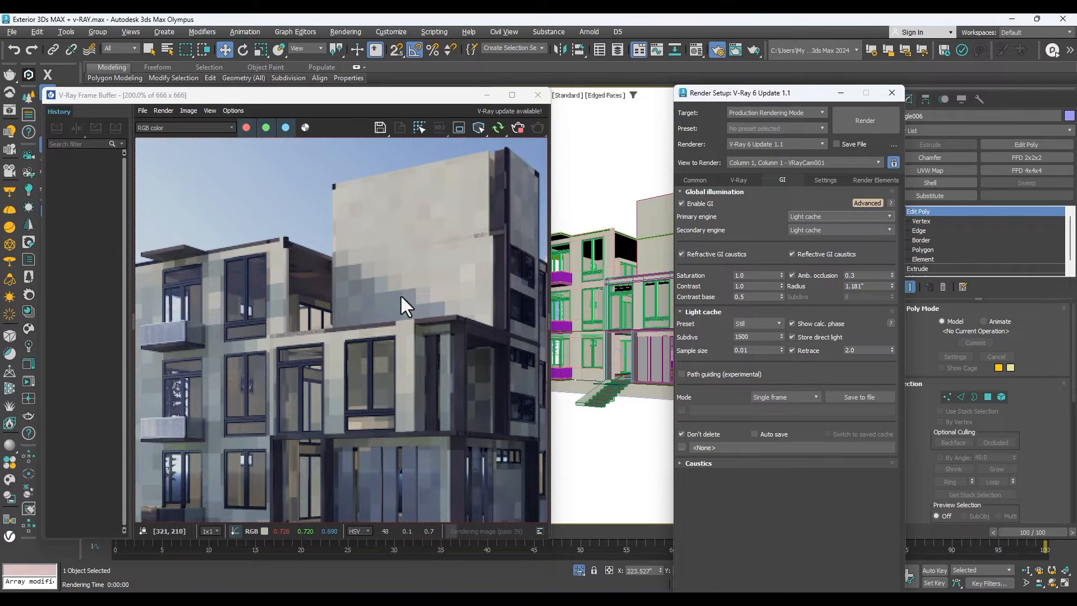
# Inspect the façade in the test render, set the primary GI engine to Brute force with Light cache as secondary, and stop the render.
pyautogui.scroll(1, 456, 194)
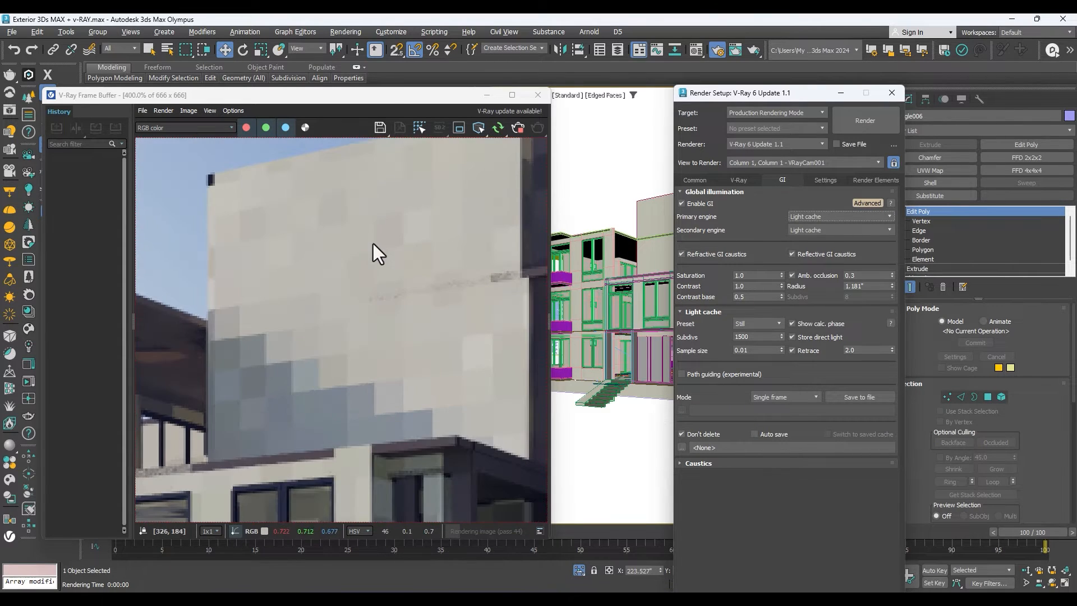
pyautogui.scroll(-1, 377, 249)
pyautogui.scroll(-1, 278, 432)
pyautogui.scroll(2, 316, 409)
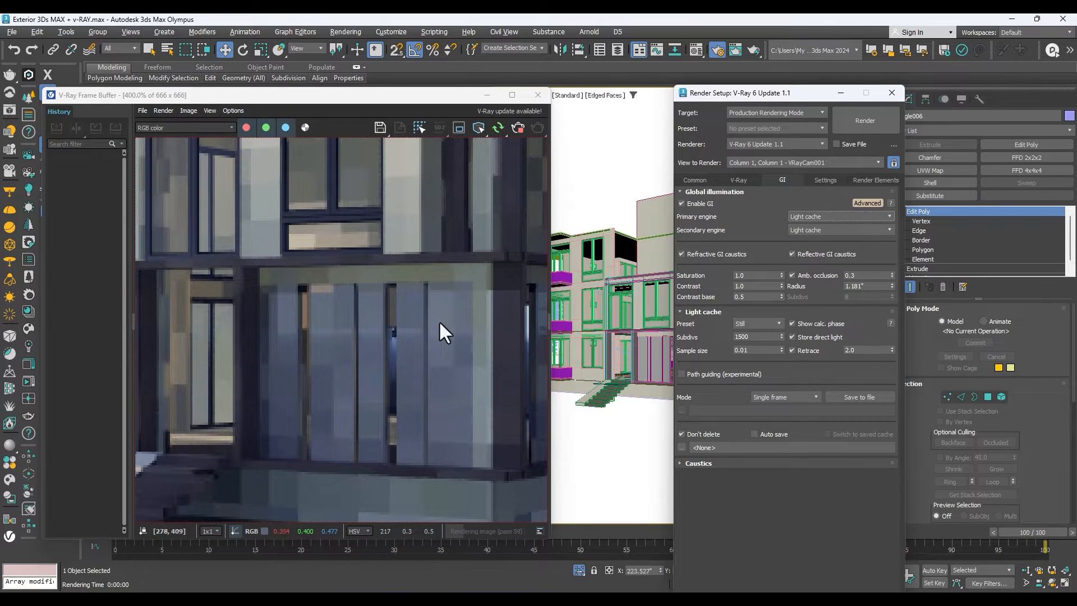
pyautogui.scroll(-1, 243, 383)
pyautogui.scroll(-1, 277, 339)
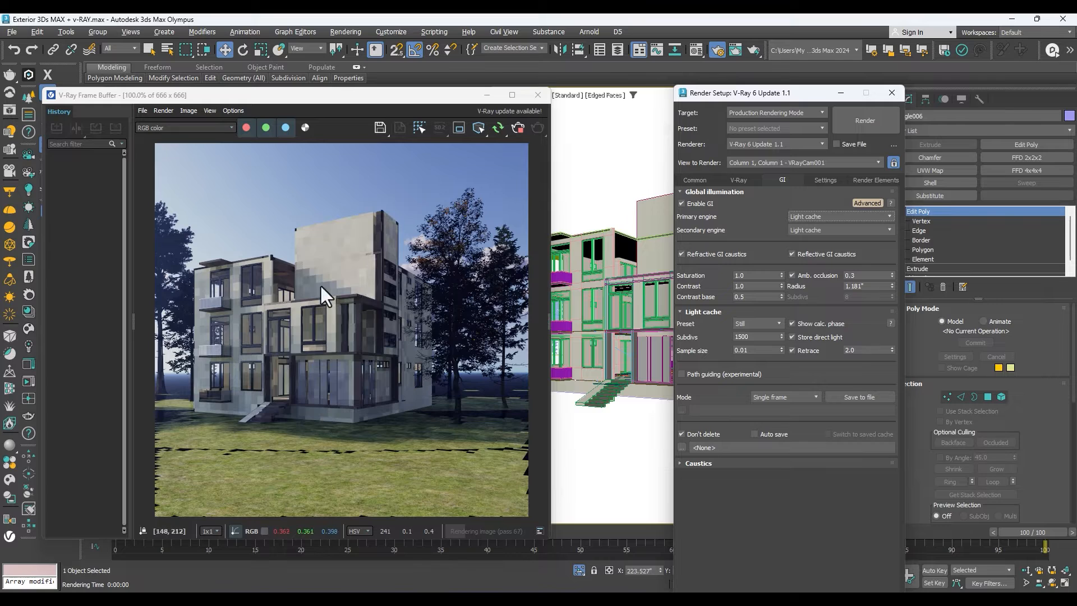
pyautogui.scroll(1, 244, 331)
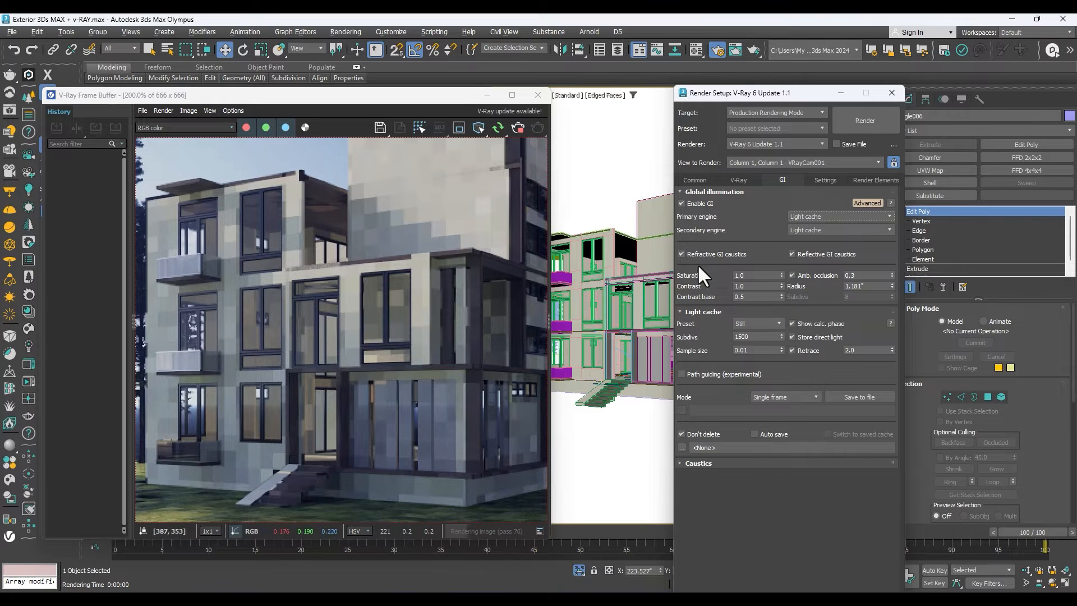
pyautogui.click(790, 216)
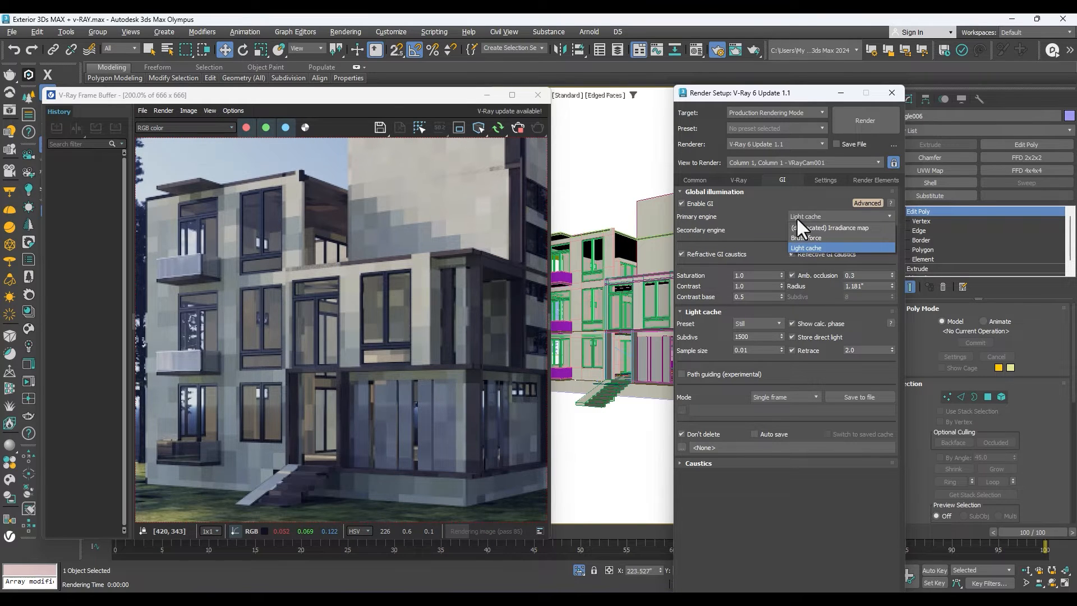
pyautogui.click(815, 236)
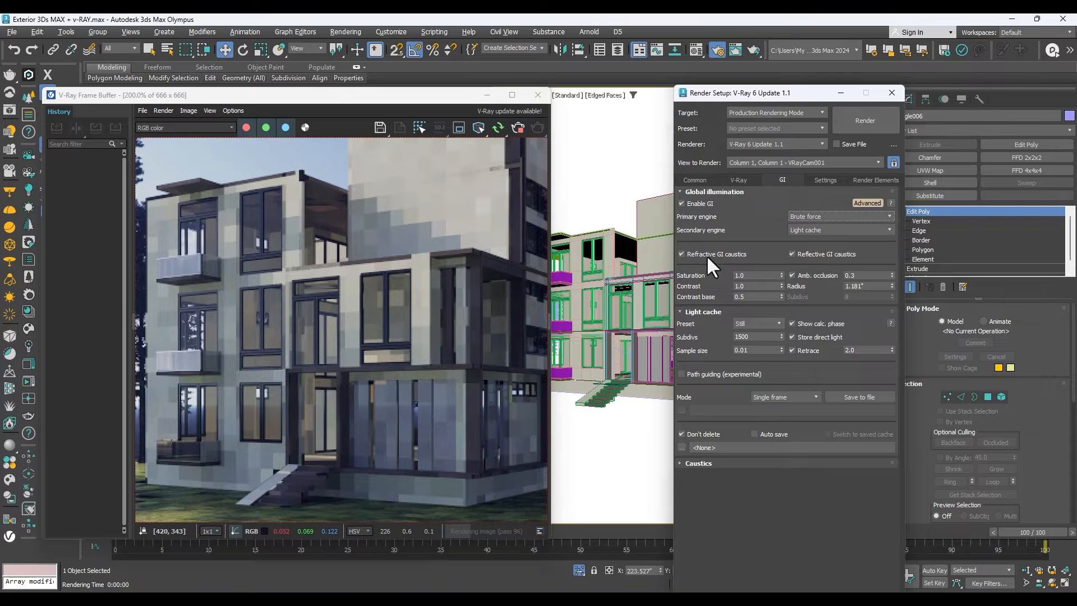
pyautogui.click(812, 230)
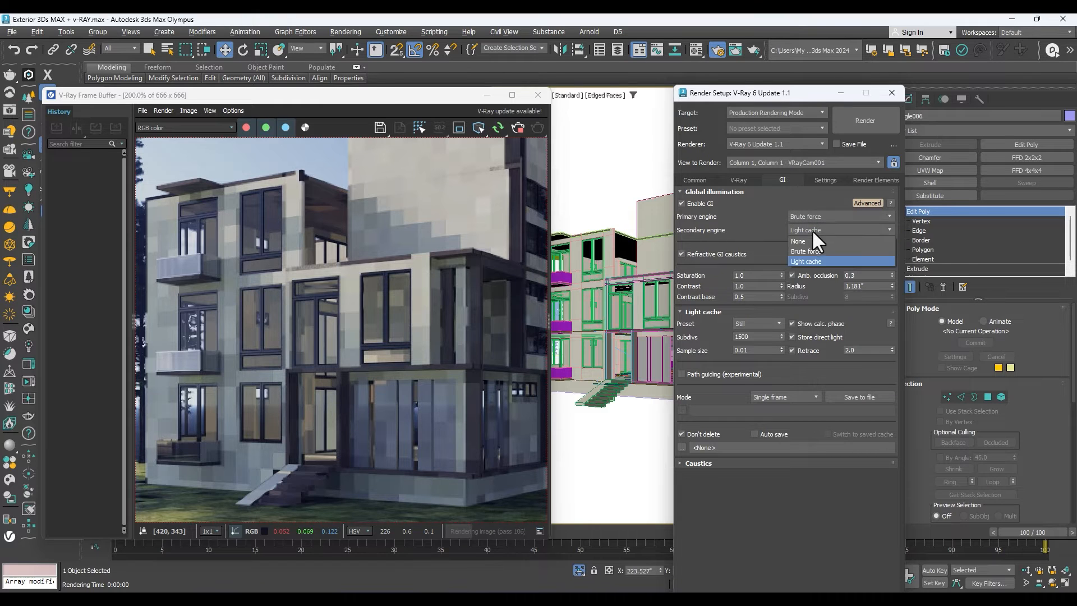
pyautogui.click(801, 258)
pyautogui.scroll(-2, 402, 315)
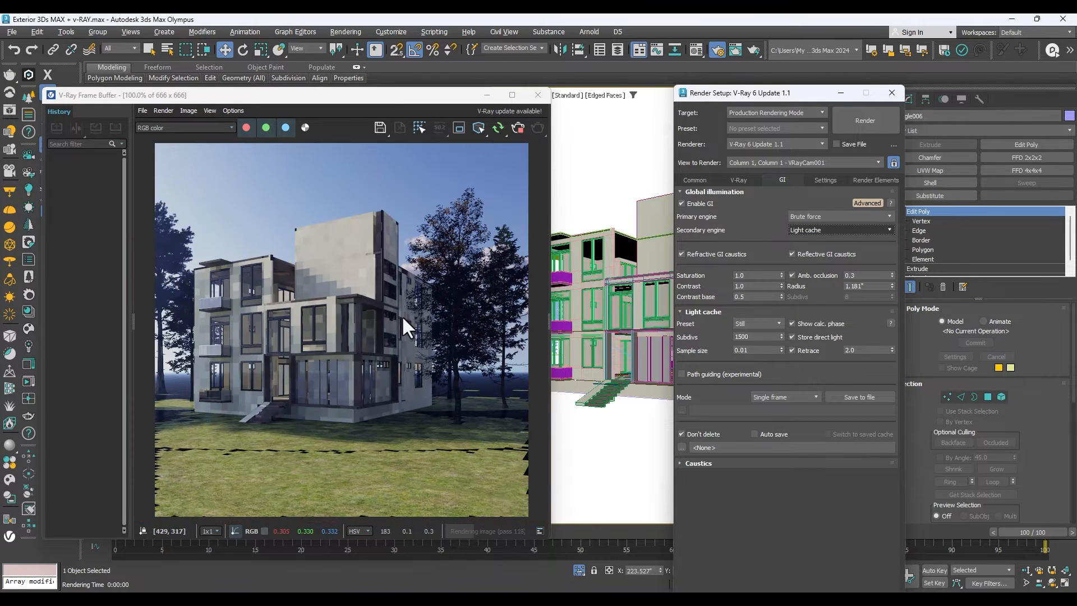
pyautogui.click(517, 127)
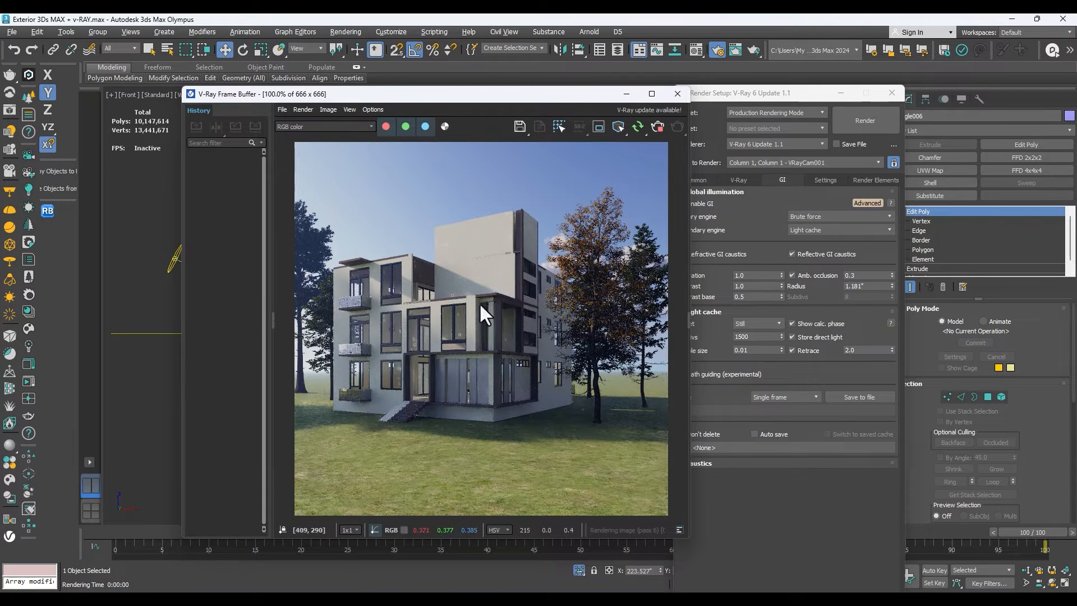
# Examine the shadows and walls in the Brute force render, and close Render Setup and the frame buffer.
pyautogui.click(727, 214)
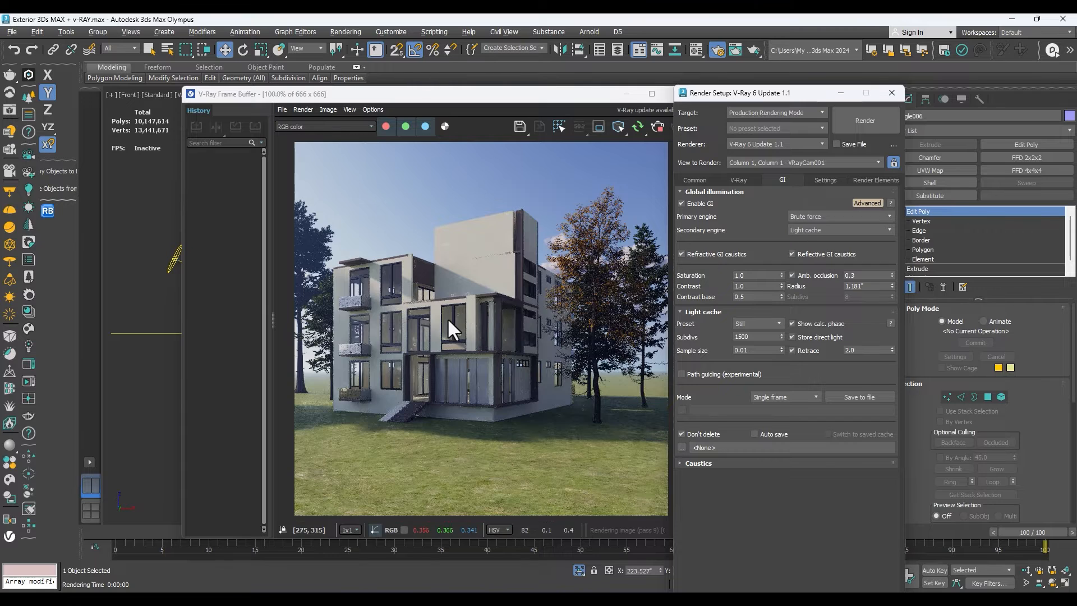
pyautogui.scroll(1, 448, 319)
pyautogui.scroll(-1, 465, 316)
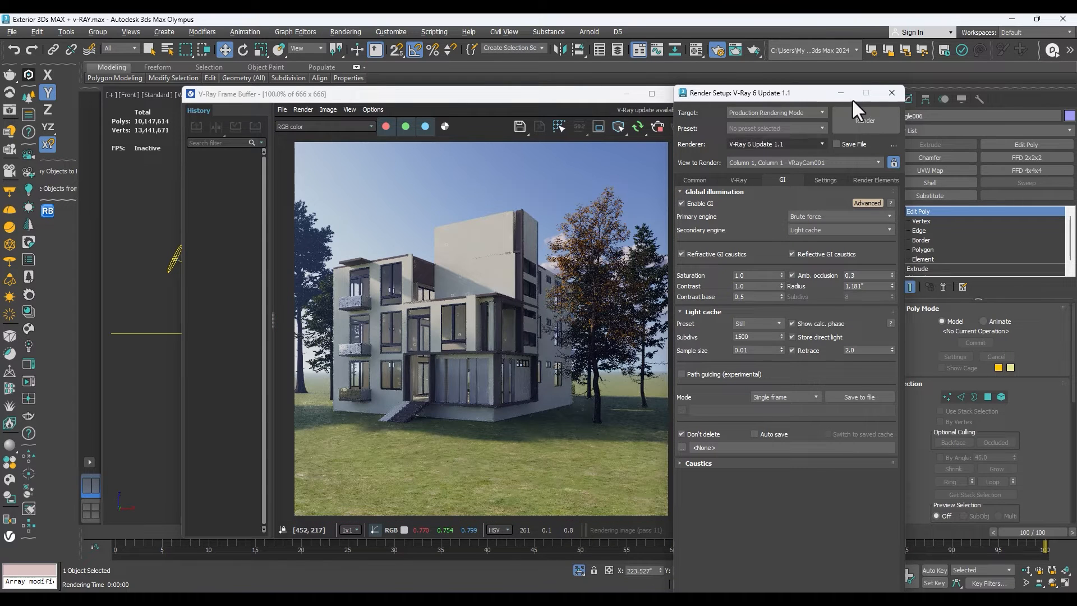
pyautogui.click(891, 92)
pyautogui.scroll(1, 528, 206)
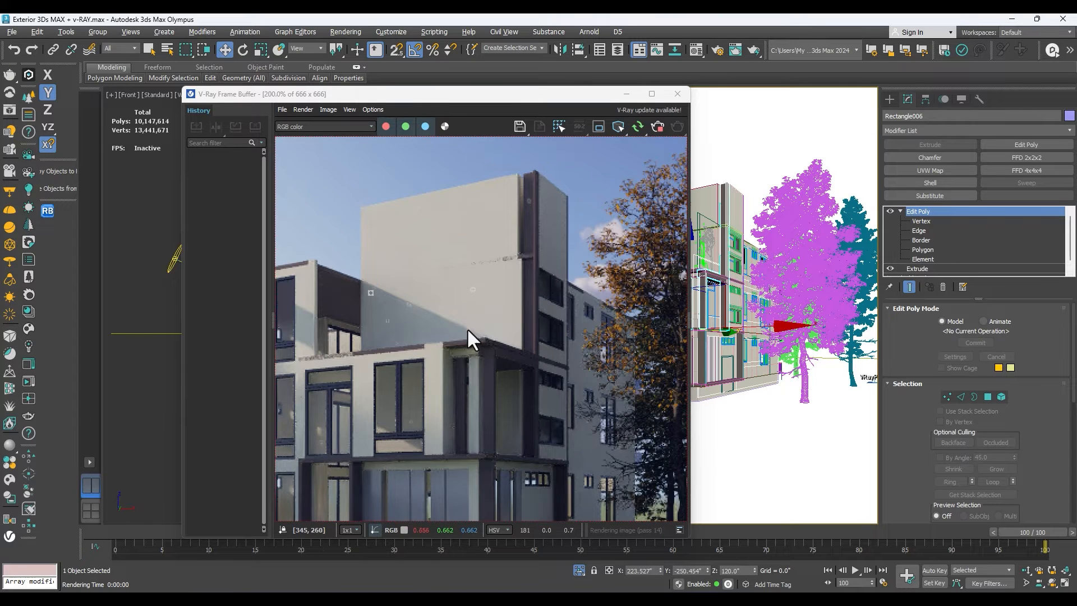
pyautogui.scroll(-1, 467, 328)
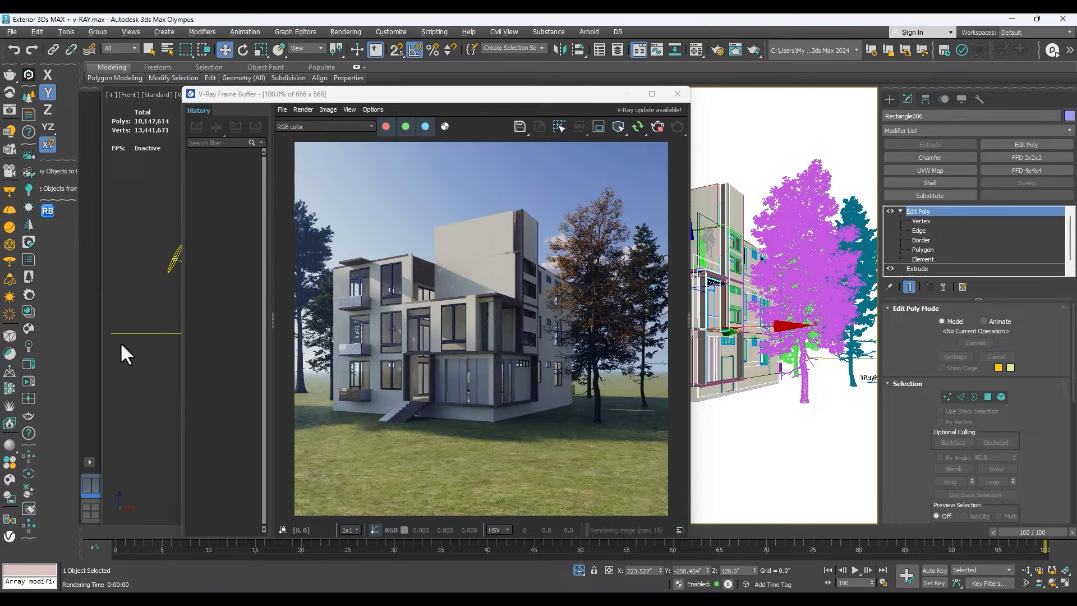
pyautogui.click(676, 94)
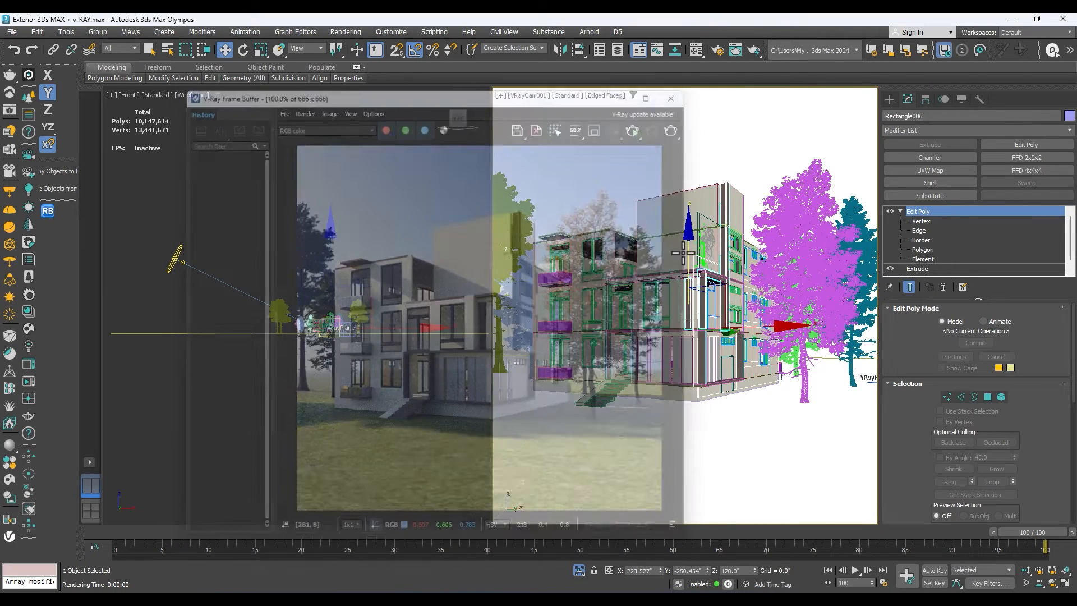
# Maximize the perspective view, enter Rectangle006's vertex level, and examine the top of the vertical pillar beside the tower from above.
pyautogui.press('p')
pyautogui.scroll(3, 701, 241)
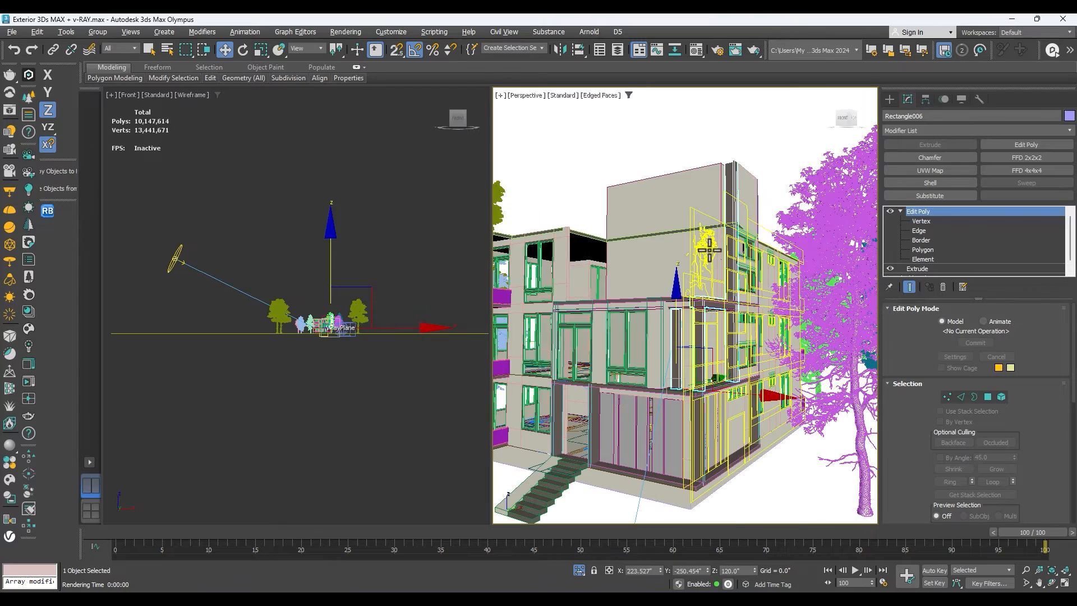
pyautogui.hotkey('alt', 'w')
pyautogui.scroll(-5, 562, 273)
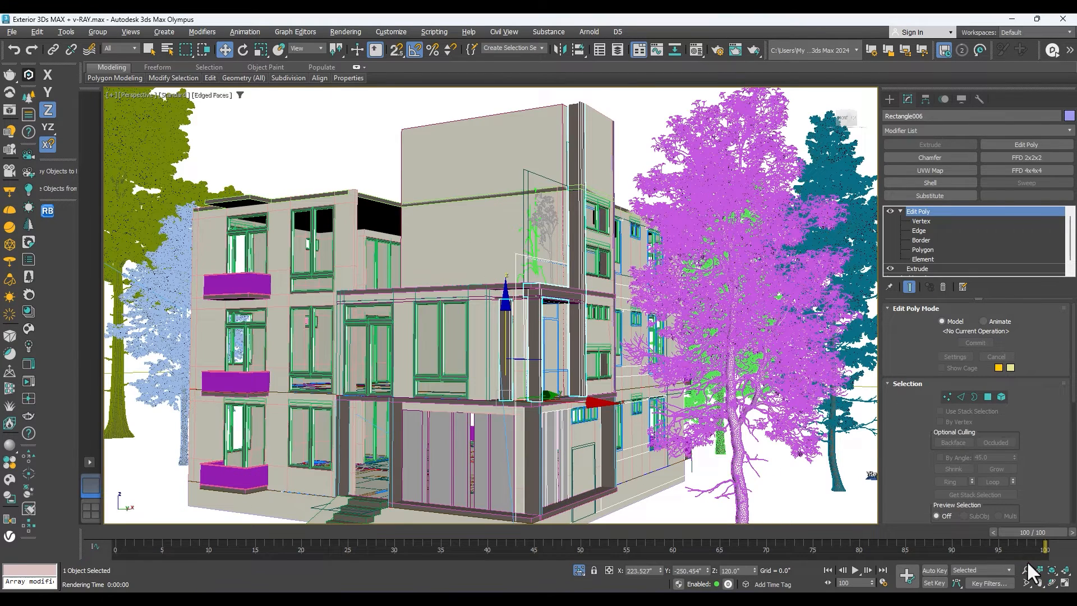
pyautogui.click(921, 221)
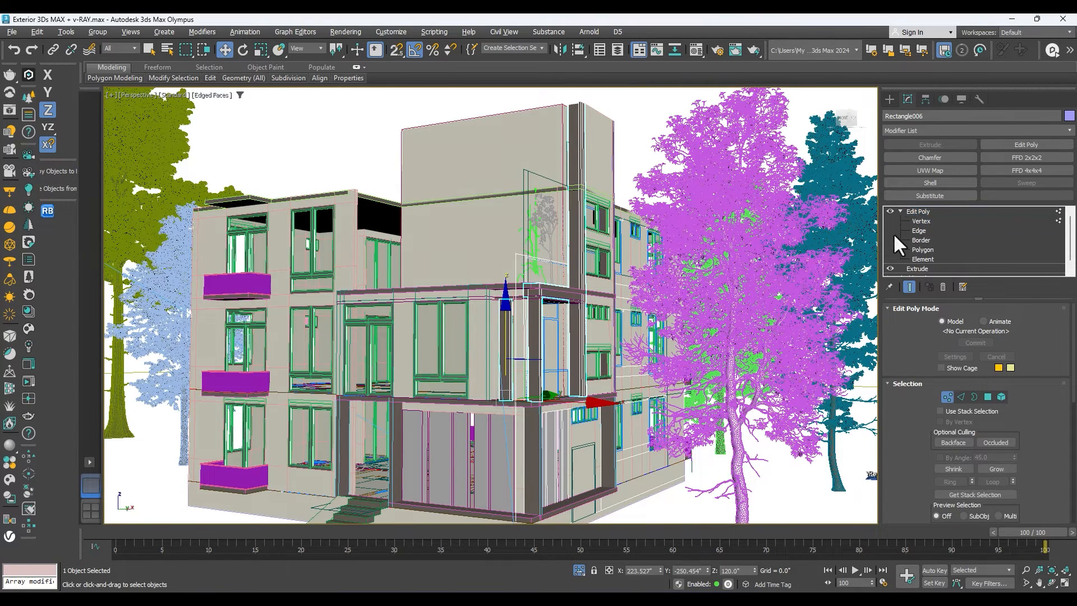
pyautogui.scroll(-3, 633, 244)
pyautogui.click(1052, 583)
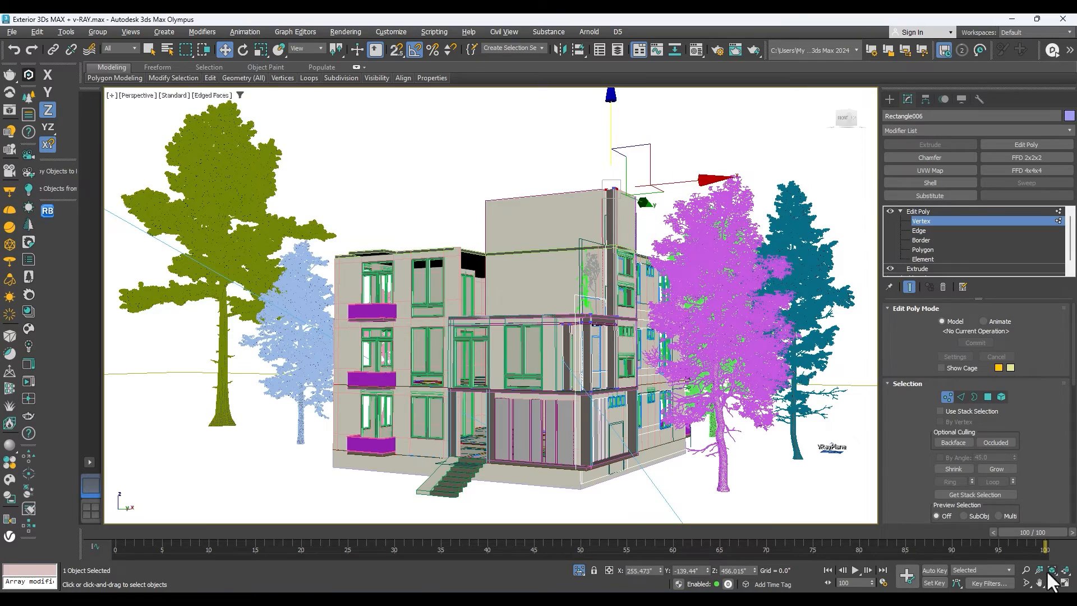
pyautogui.moveTo(596, 258); pyautogui.dragTo(579, 250)
pyautogui.scroll(4, 617, 197)
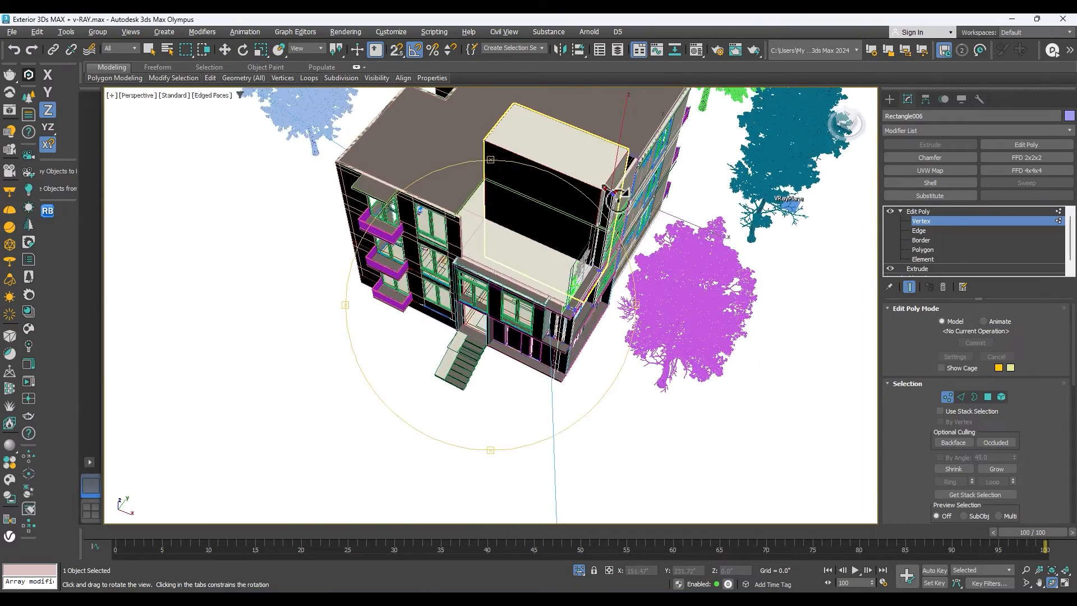
pyautogui.rightClick(617, 197)
pyautogui.moveTo(612, 168); pyautogui.dragTo(595, 187)
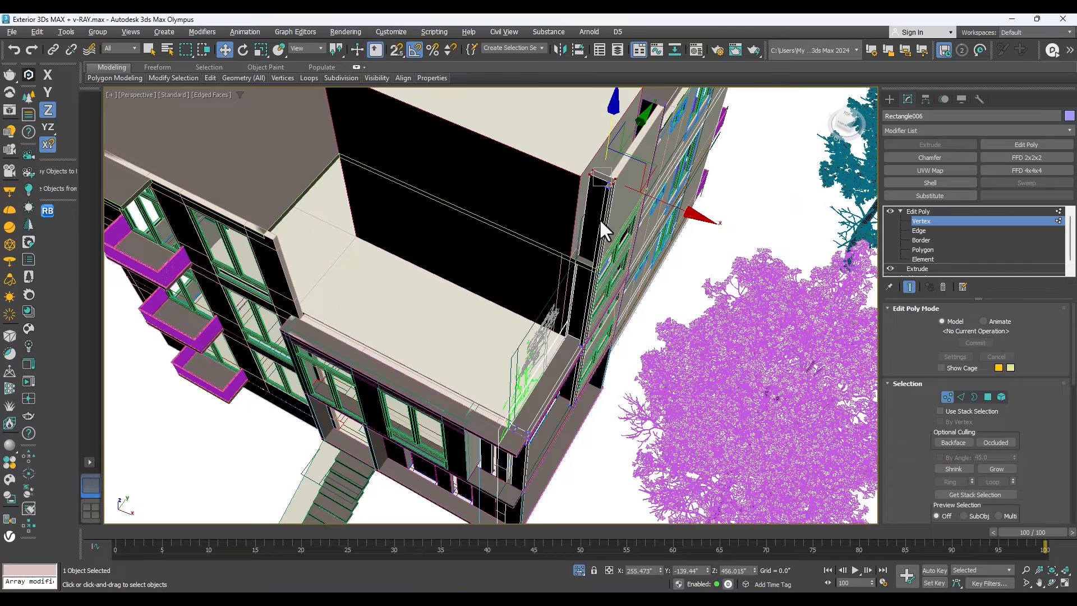
pyautogui.scroll(2, 599, 219)
pyautogui.scroll(-5, 596, 246)
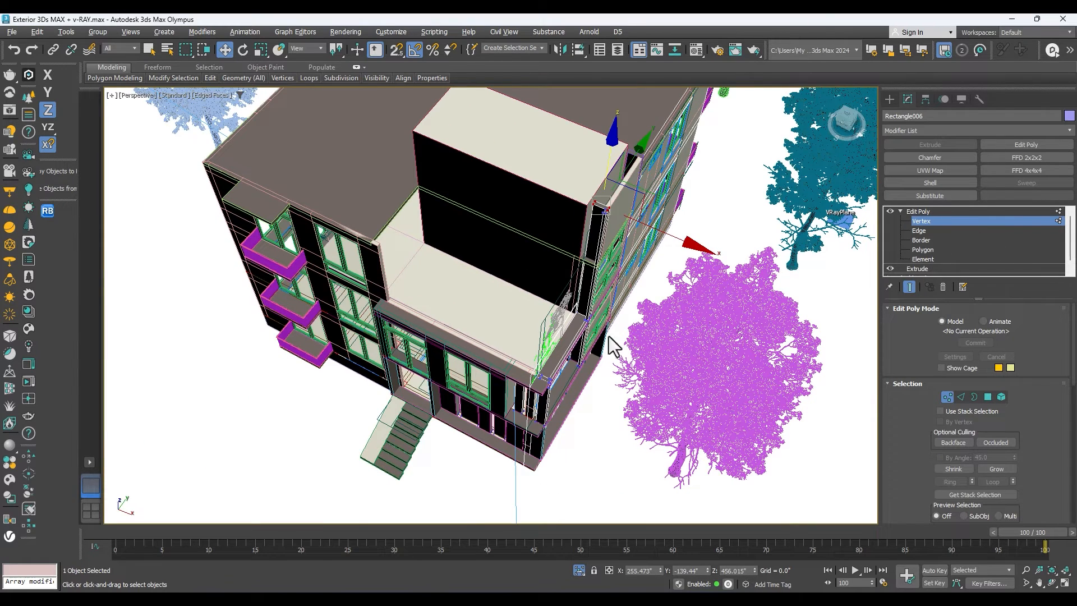
# Leave Rectangle006's vertex editing, orbit to the tower's front wall, and select the tower block Box001.
pyautogui.click(1052, 584)
pyautogui.moveTo(501, 198); pyautogui.dragTo(512, 248)
pyautogui.scroll(5, 512, 248)
pyautogui.press('w')
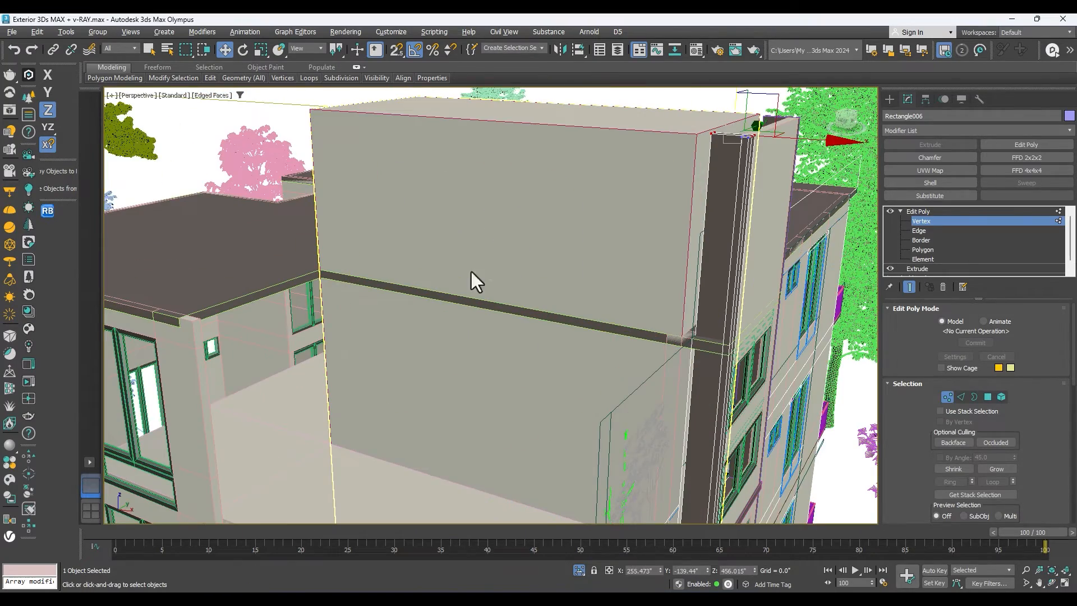
pyautogui.click(628, 332)
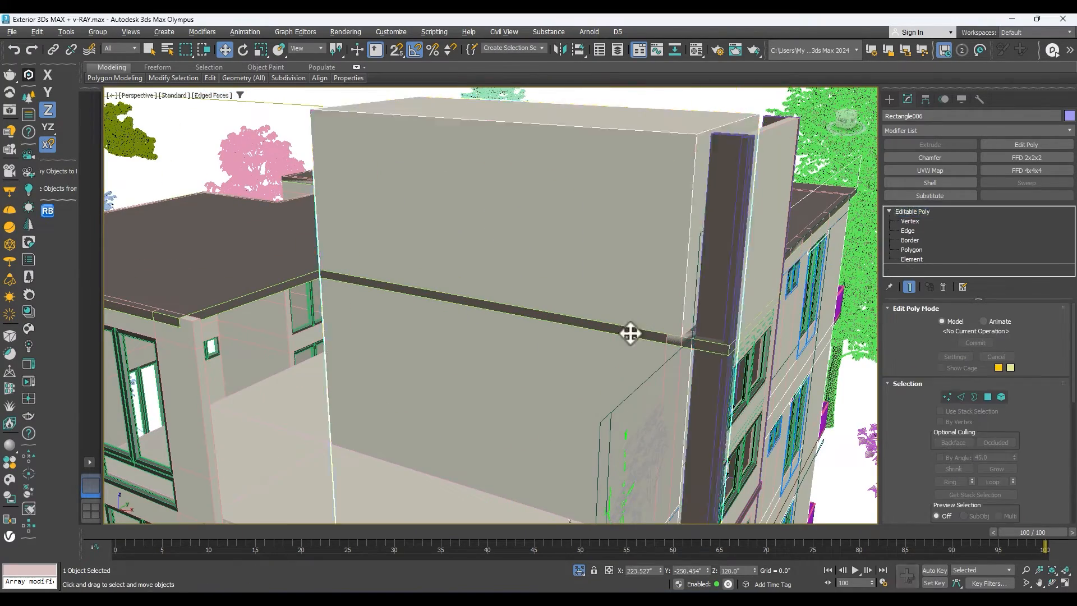
pyautogui.click(911, 249)
pyautogui.click(559, 320)
pyautogui.click(558, 318)
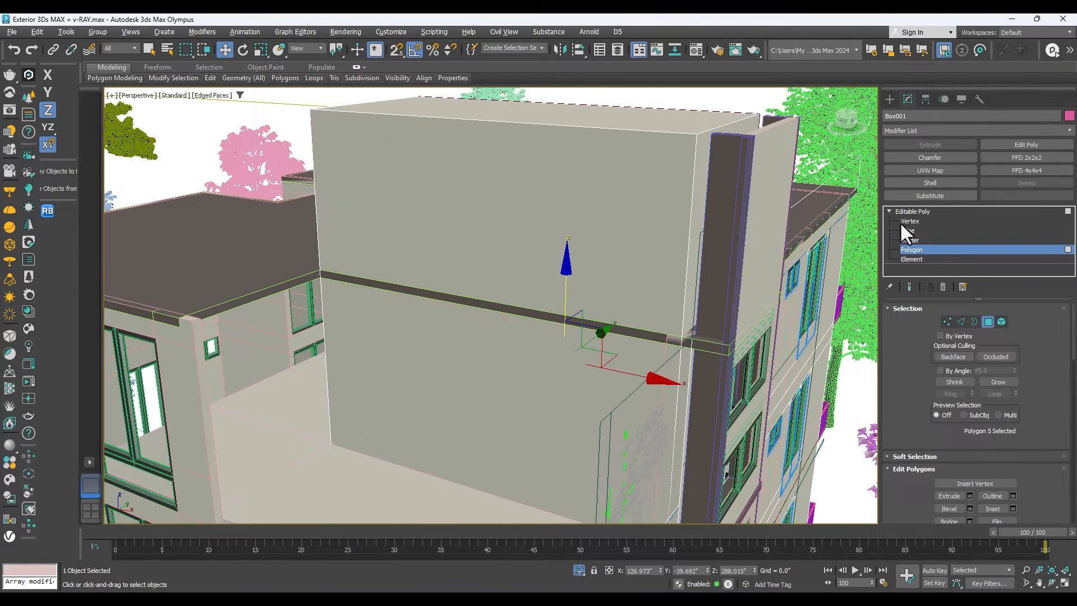
pyautogui.click(913, 211)
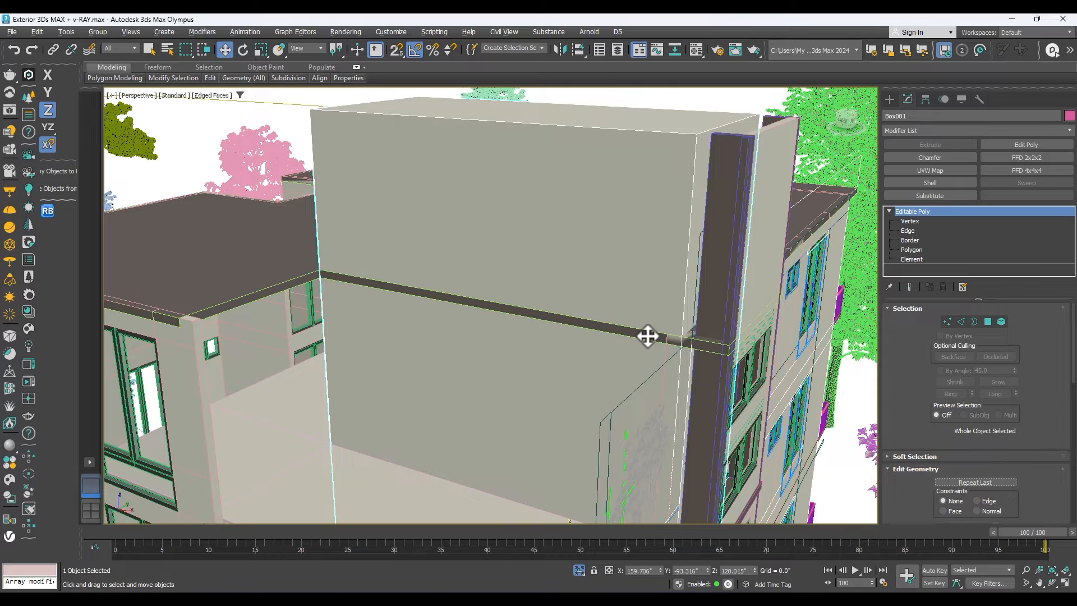
pyautogui.hotkey('alt', 'q')
pyautogui.rightClick(645, 330)
pyautogui.rightClick(587, 233)
pyautogui.click(617, 189)
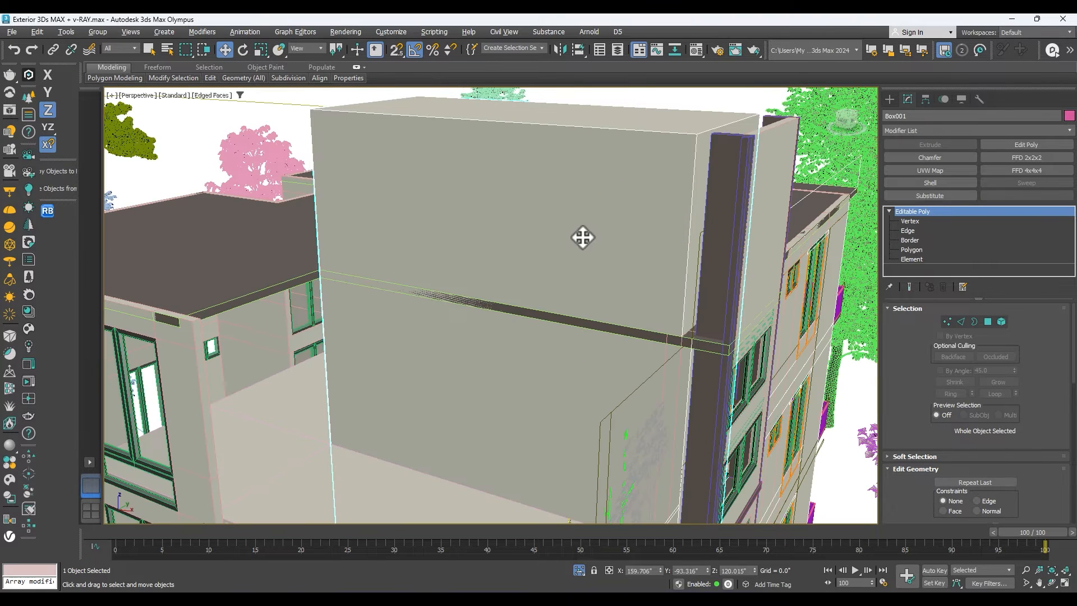
# Move the tower block's front wall polygon slightly outward along Y to cover the roof slab's exposed edge strip.
pyautogui.click(911, 249)
pyautogui.scroll(-5, 512, 233)
pyautogui.scroll(4, 534, 314)
pyautogui.moveTo(517, 319); pyautogui.dragTo(510, 323)
pyautogui.scroll(-4, 608, 258)
pyautogui.scroll(4, 645, 219)
# Move the tower block's side polygon behind the vertical pillar about 8" outward along X, and leave polygon editing.
pyautogui.click(620, 194)
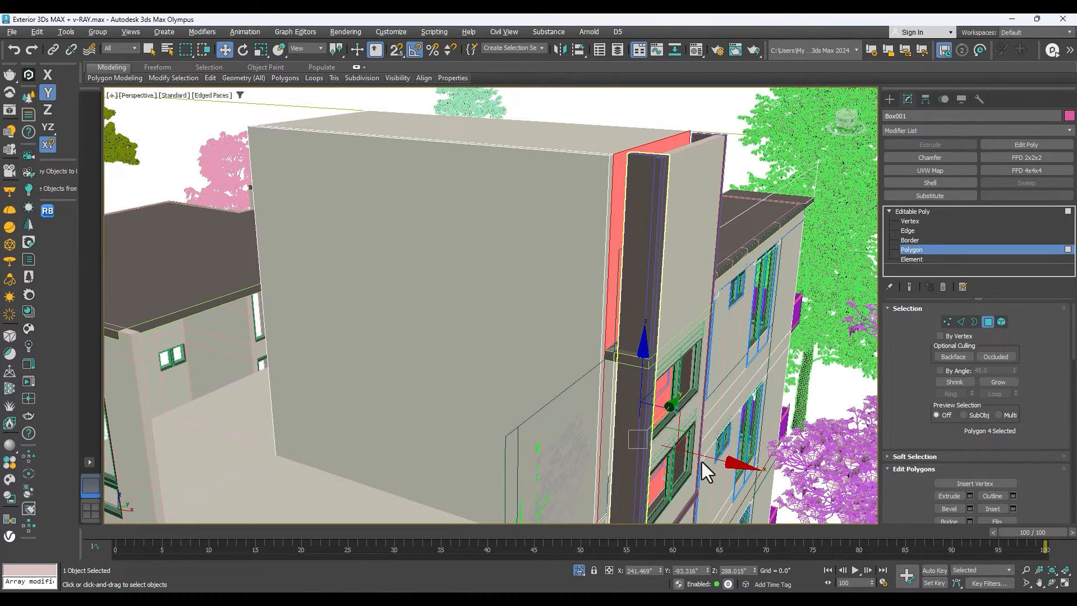
pyautogui.moveTo(704, 456); pyautogui.dragTo(717, 463)
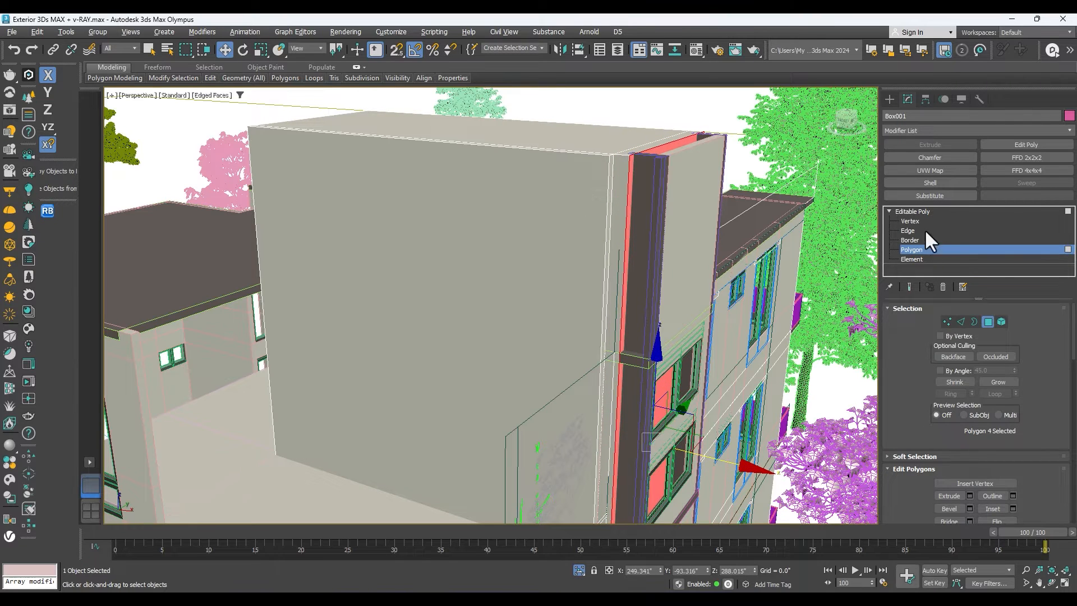
pyautogui.click(915, 211)
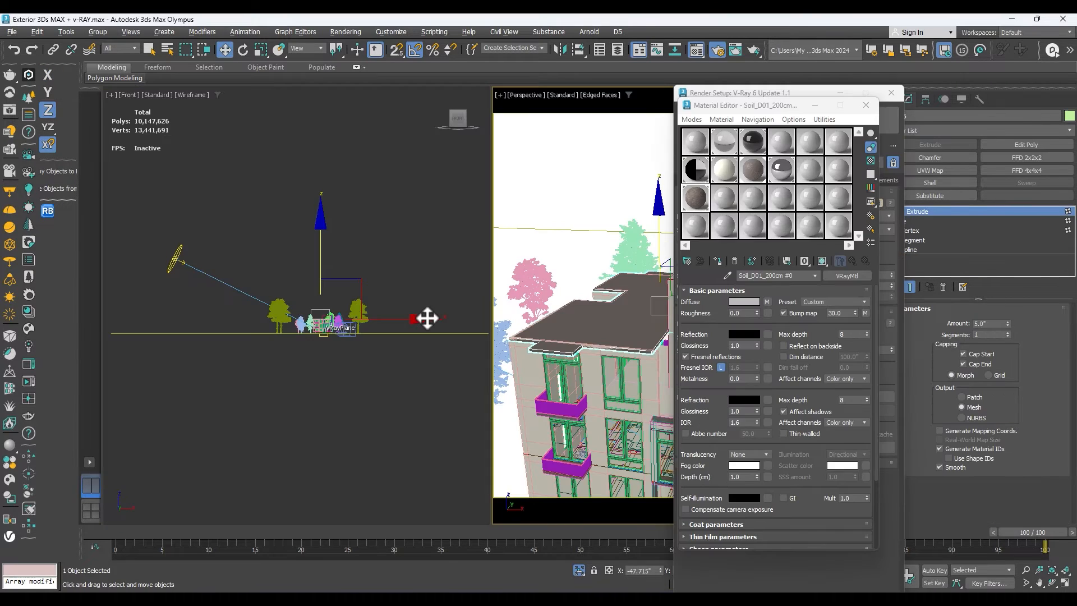
pyautogui.scroll(5, 428, 315)
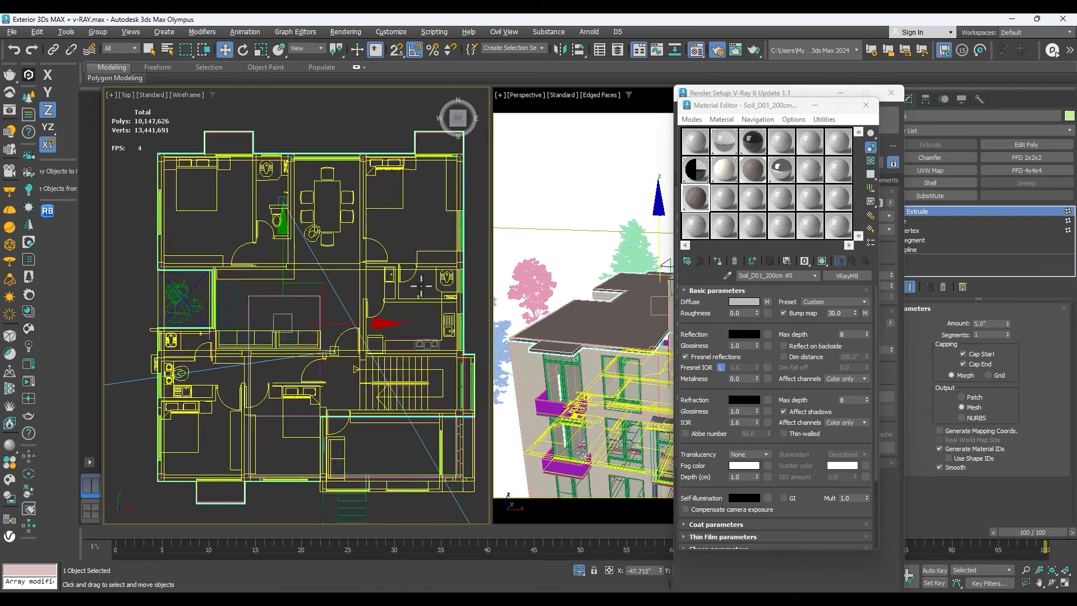
# Close the Material Editor and Render Setup windows.
pyautogui.press('F3')
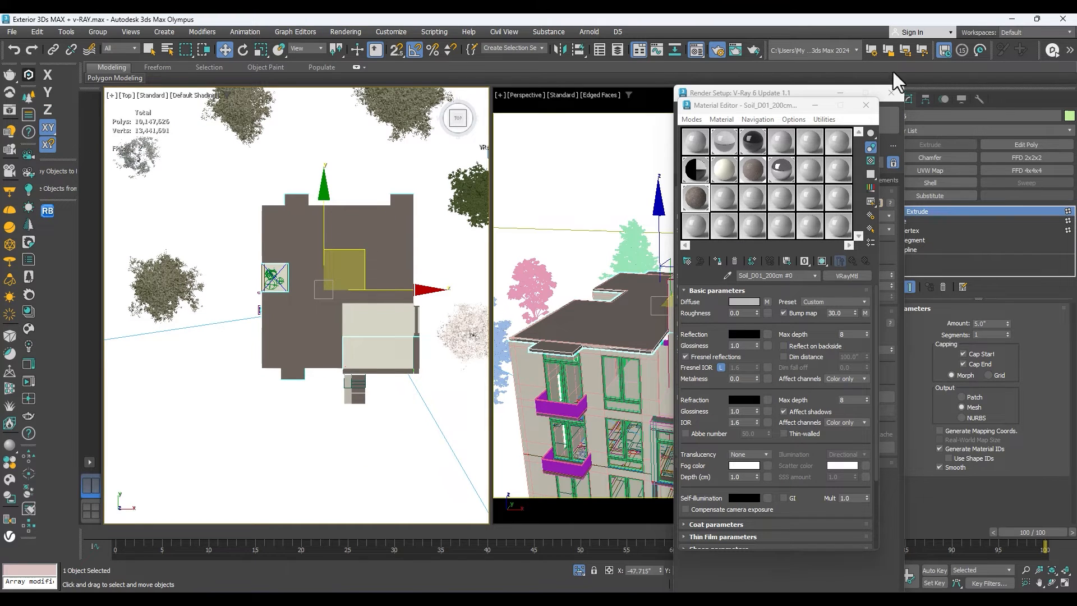
pyautogui.click(865, 105)
pyautogui.click(892, 93)
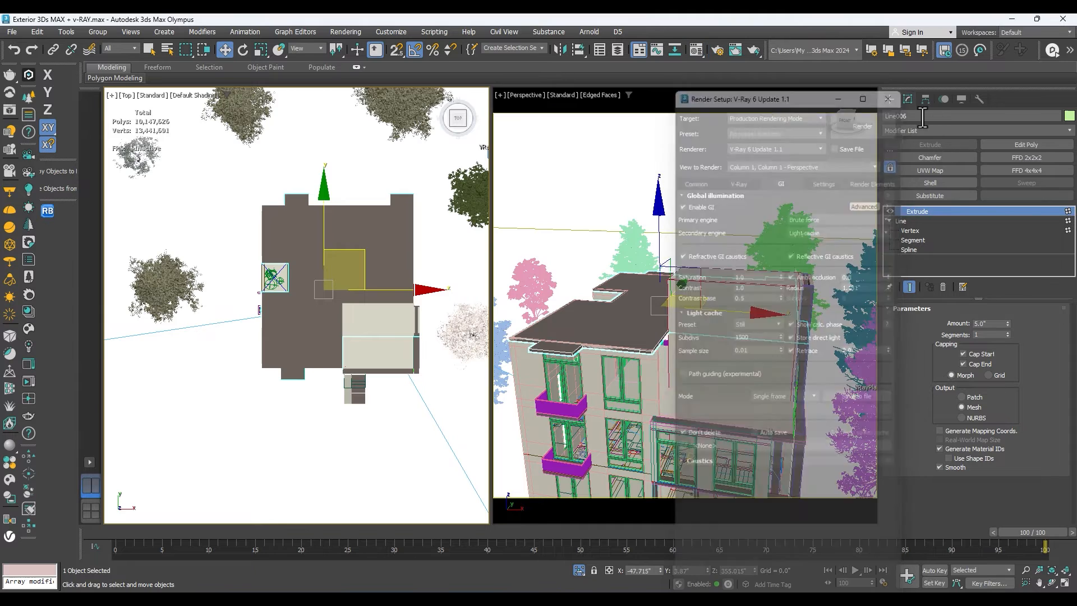
# Start a vertex-snapped line in the wireframe top view and trace the north wall of the building with its two balcony projections.
pyautogui.click(889, 99)
pyautogui.click(904, 117)
pyautogui.click(929, 189)
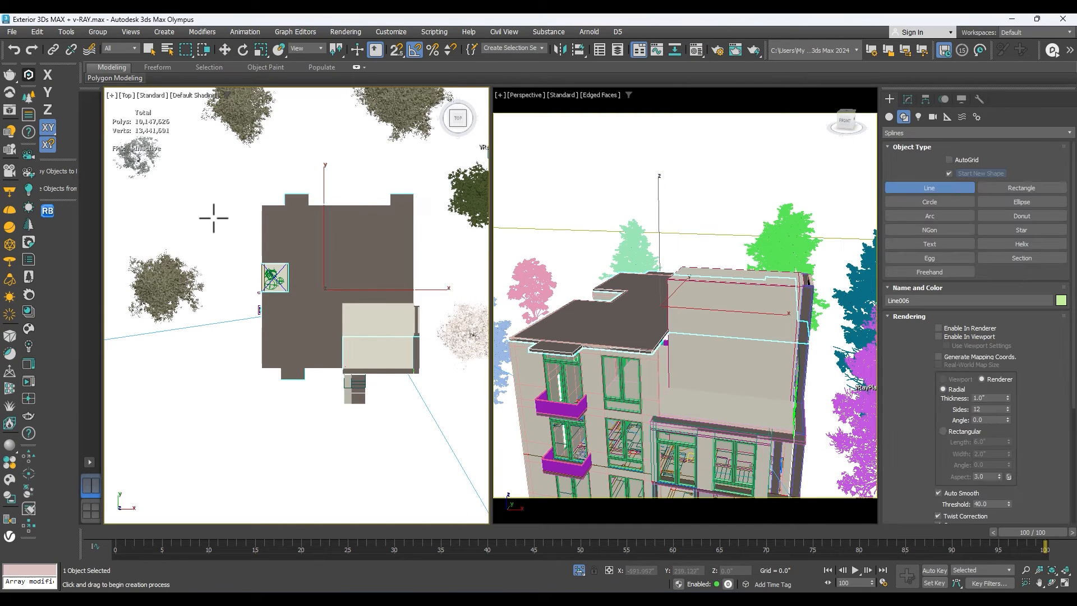
pyautogui.press('s')
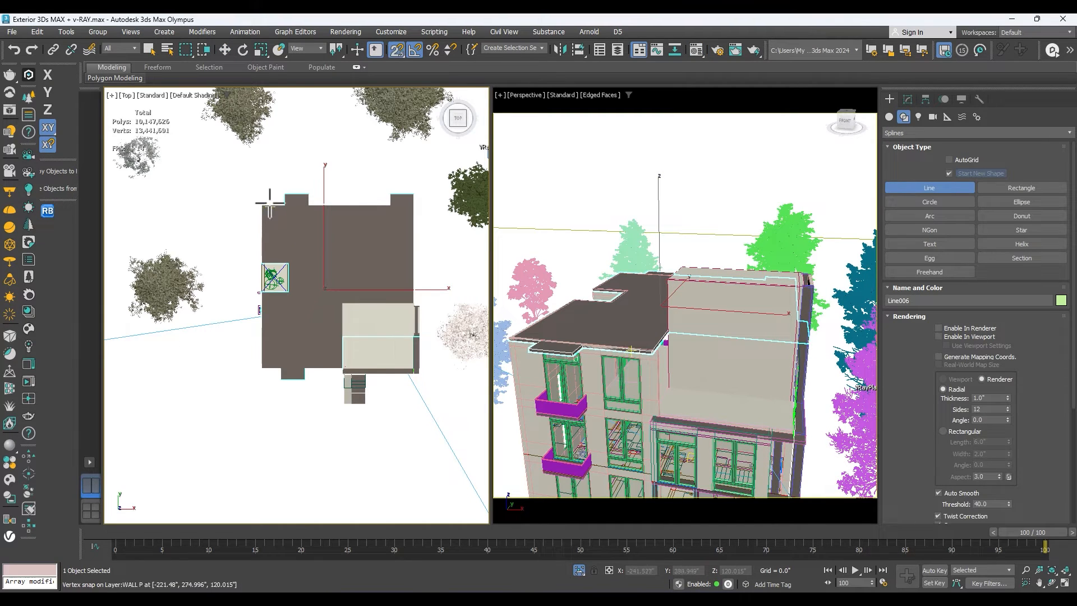
pyautogui.press('F3')
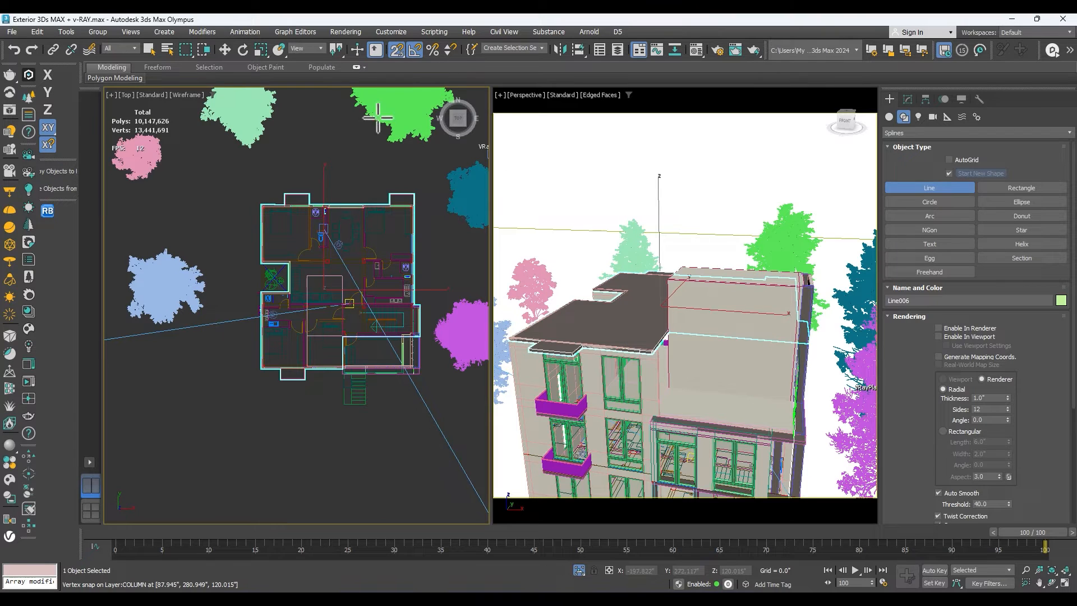
pyautogui.click(261, 205)
pyautogui.click(285, 206)
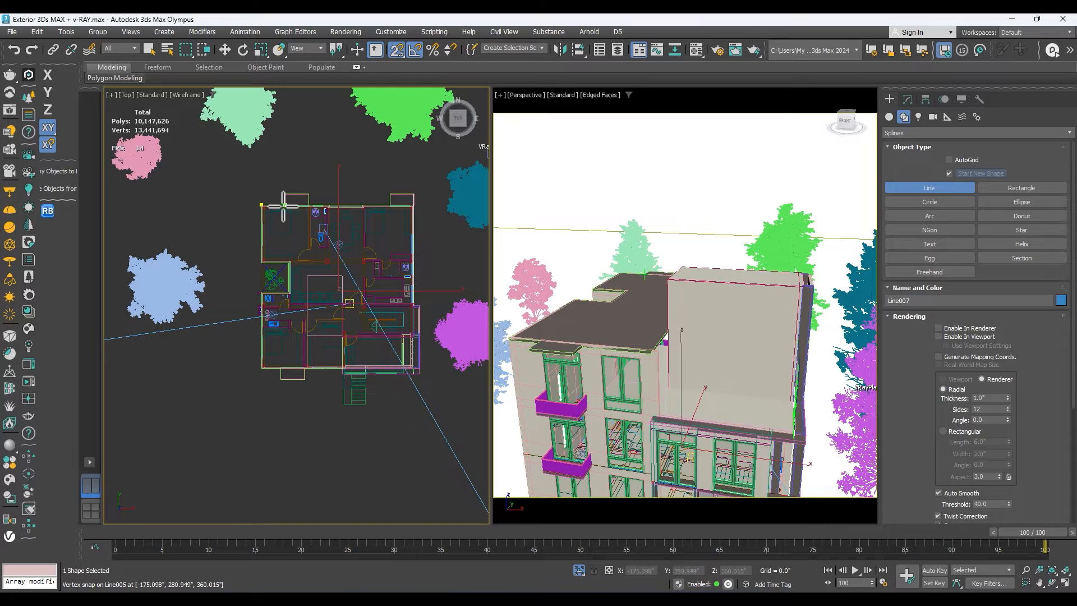
pyautogui.click(284, 194)
pyautogui.click(309, 194)
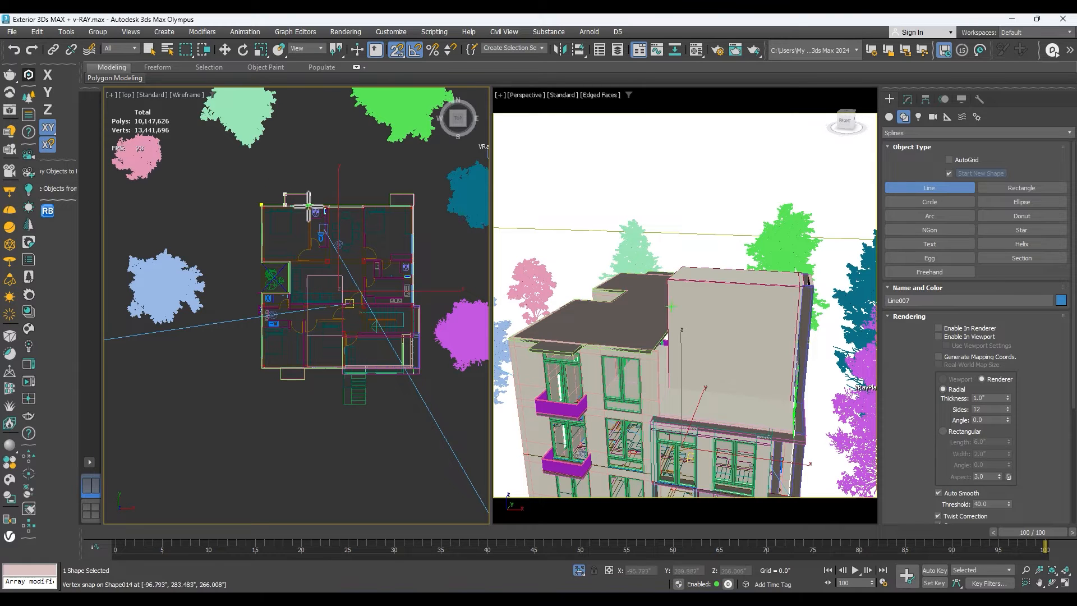
pyautogui.click(392, 205)
pyautogui.click(391, 194)
pyautogui.click(414, 194)
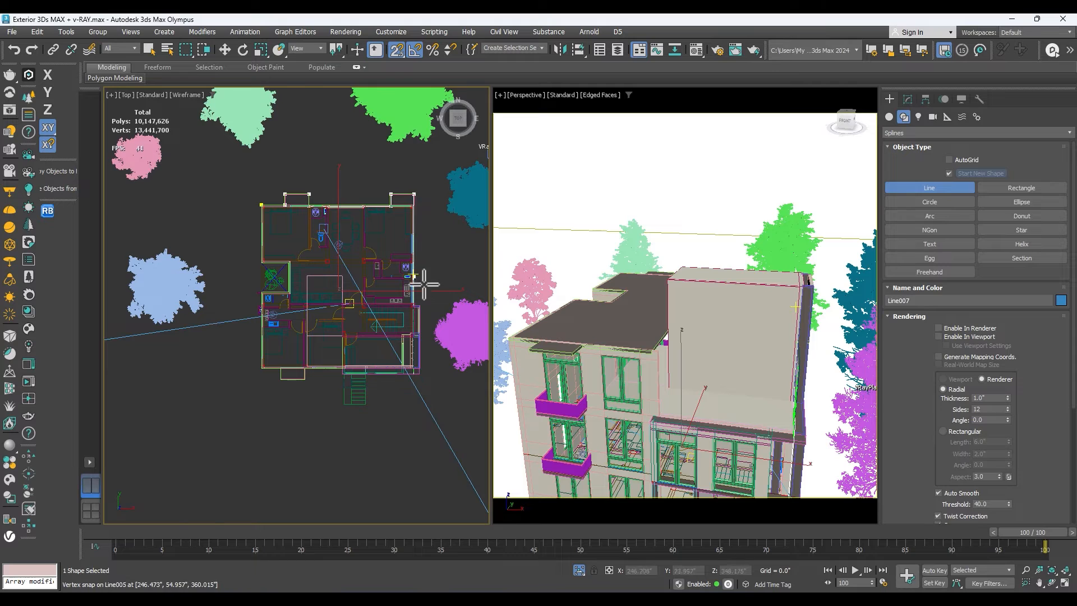
# Continue the outline down the east wall and around the protruding block beside the entrance stairs.
pyautogui.click(415, 305)
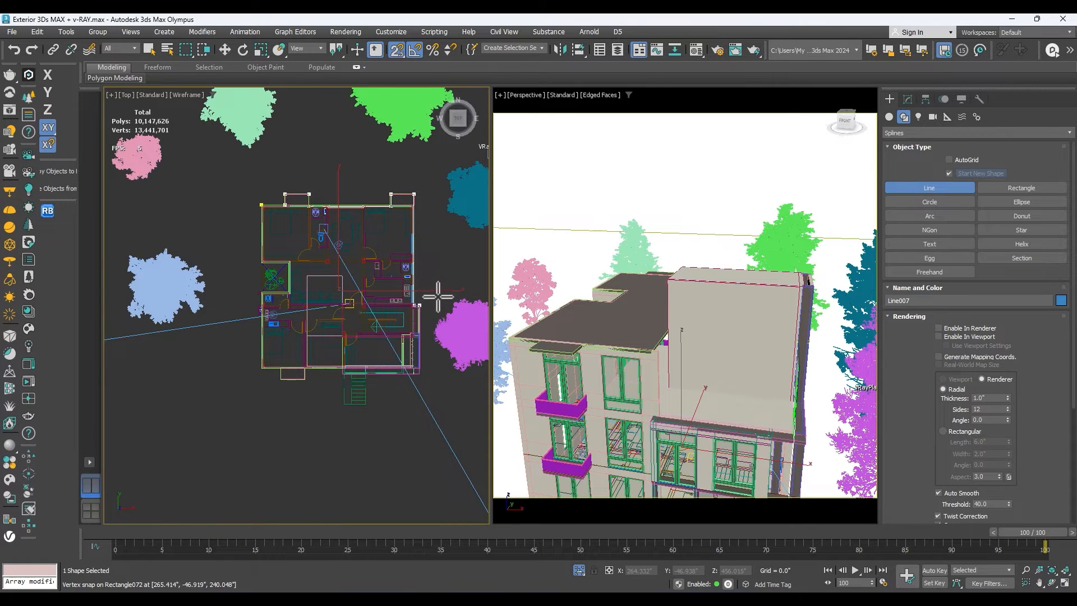
pyautogui.scroll(4, 420, 306)
pyautogui.scroll(4, 419, 303)
pyautogui.click(399, 305)
pyautogui.scroll(-4, 427, 293)
pyautogui.scroll(-4, 425, 413)
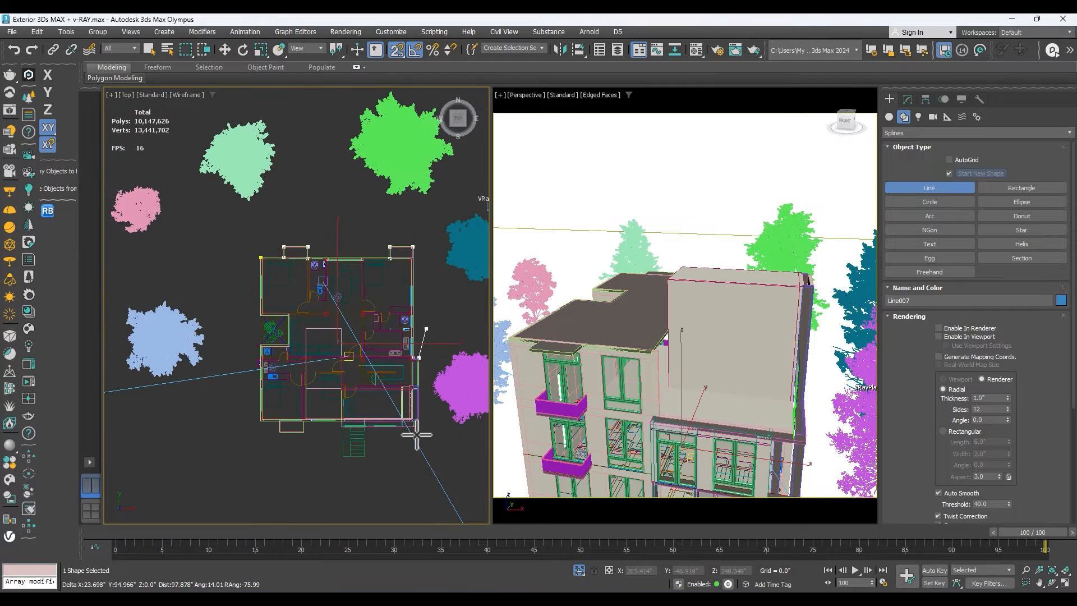
pyautogui.click(418, 427)
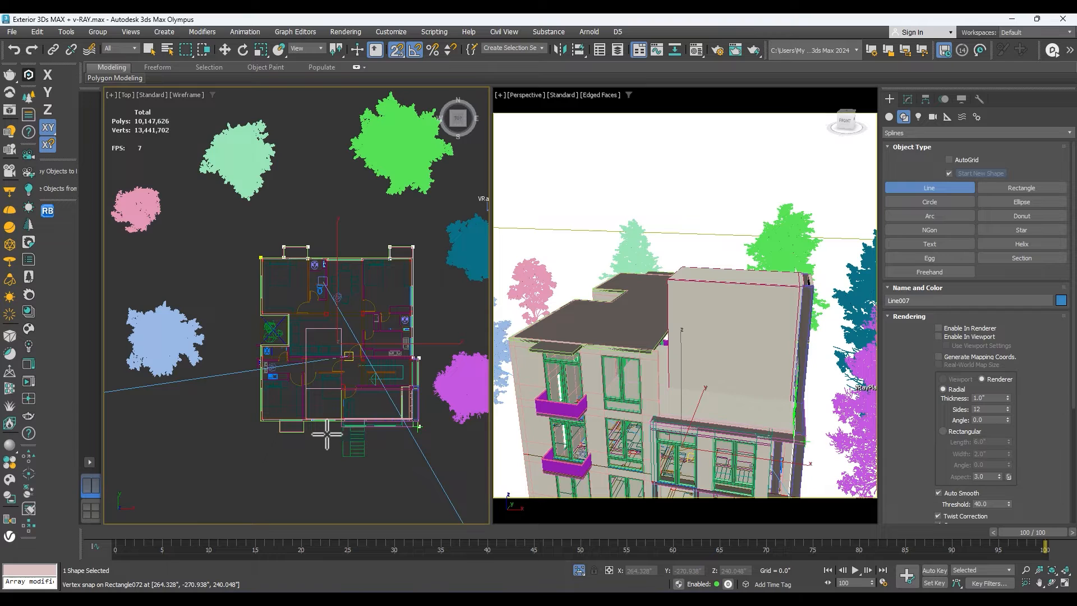
pyautogui.click(333, 424)
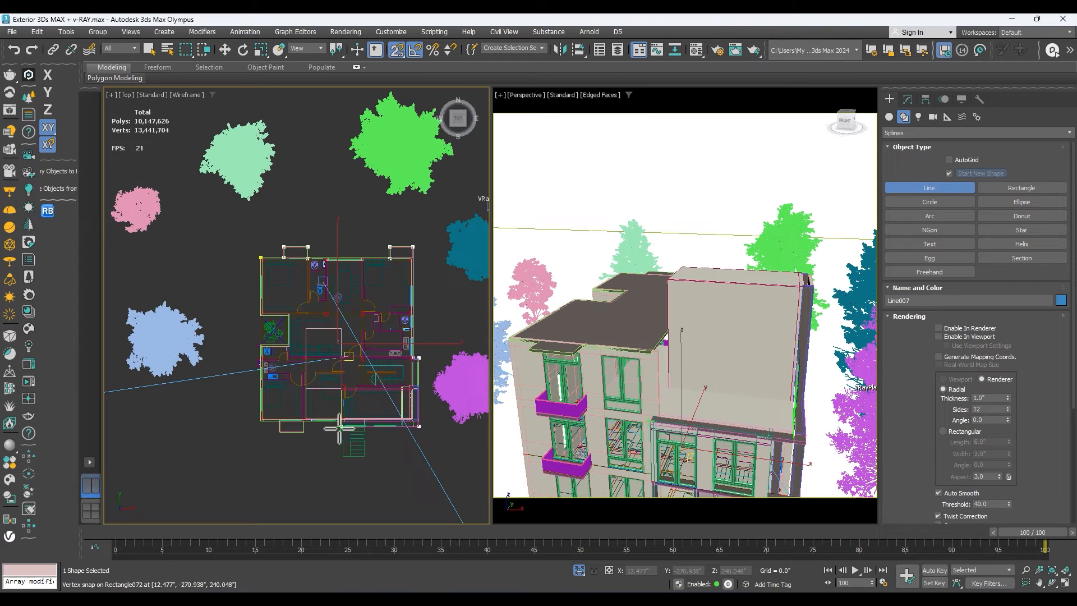
pyautogui.scroll(3, 333, 427)
pyautogui.click(352, 415)
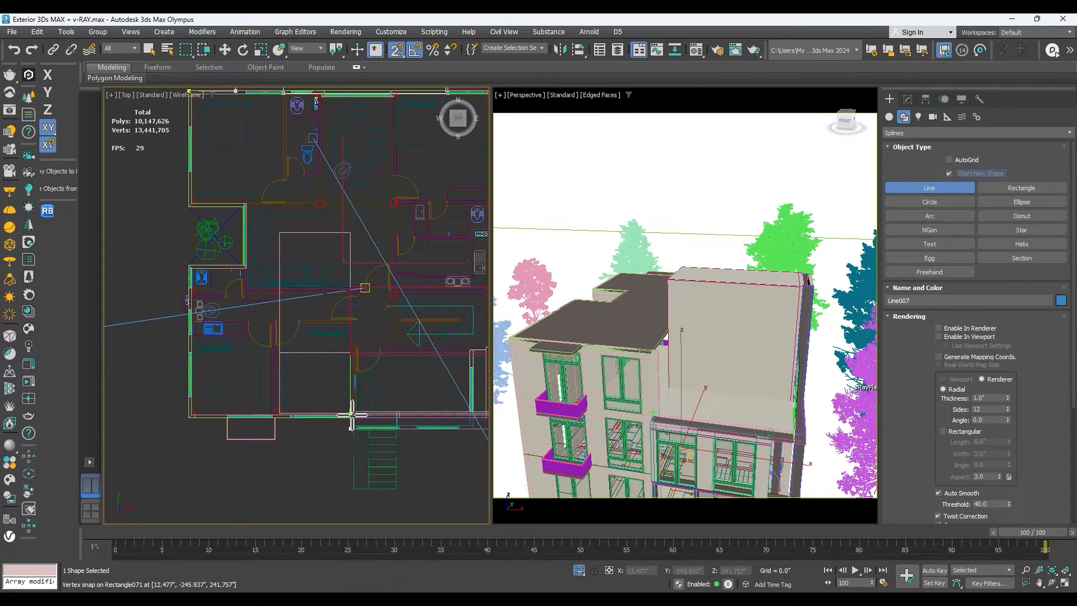
# Trace the outline along the remaining south wall and around its balcony projection.
pyautogui.click(275, 415)
pyautogui.click(275, 446)
pyautogui.click(222, 447)
pyautogui.click(221, 421)
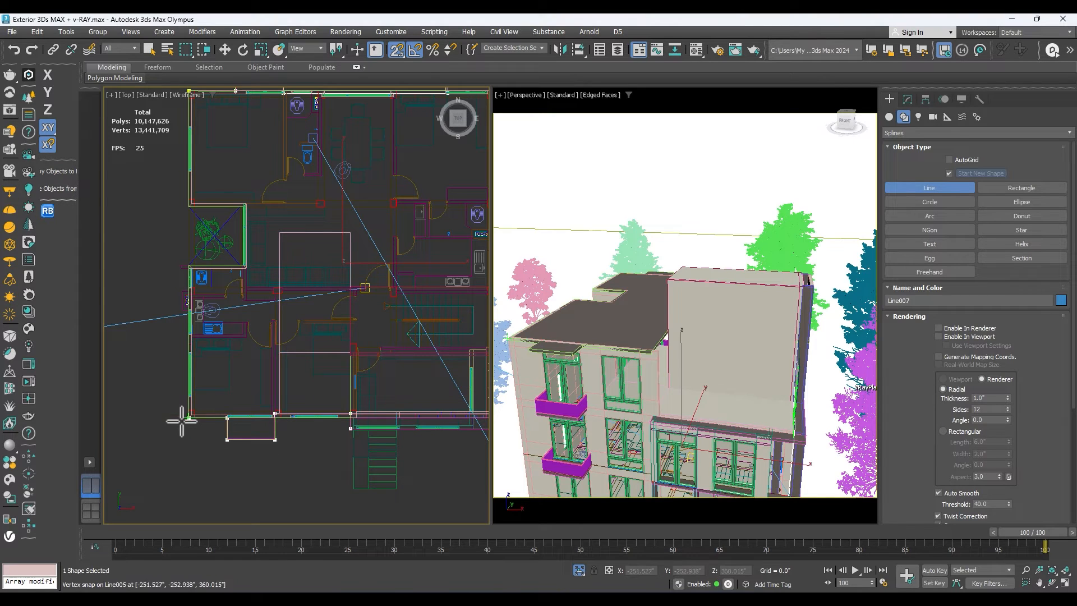
# Trace the west wall around the planter recess and close the spline at its starting corner.
pyautogui.click(179, 258)
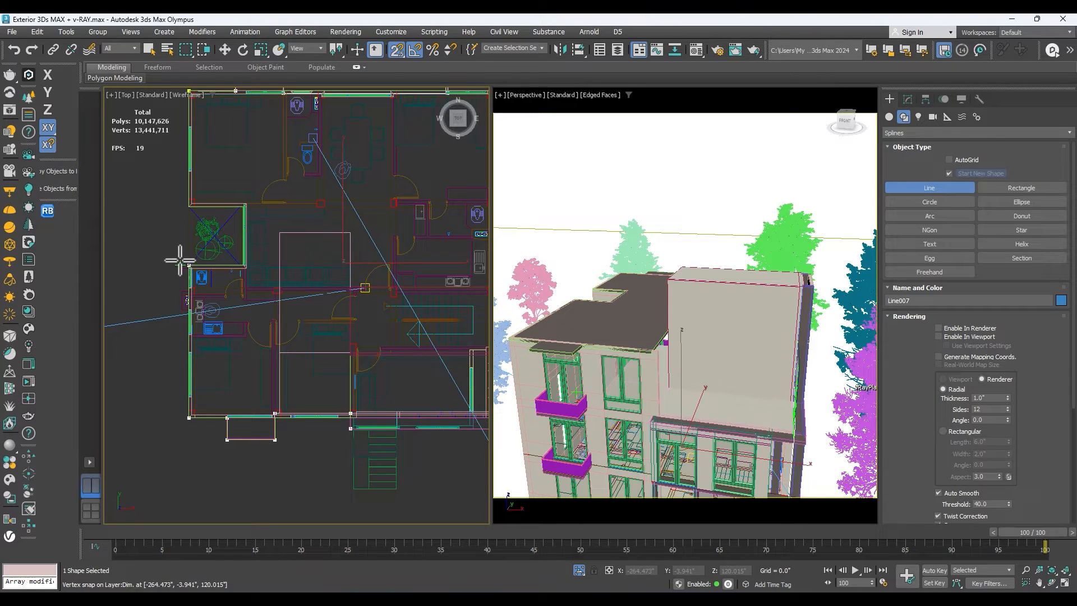
pyautogui.click(240, 262)
pyautogui.click(242, 208)
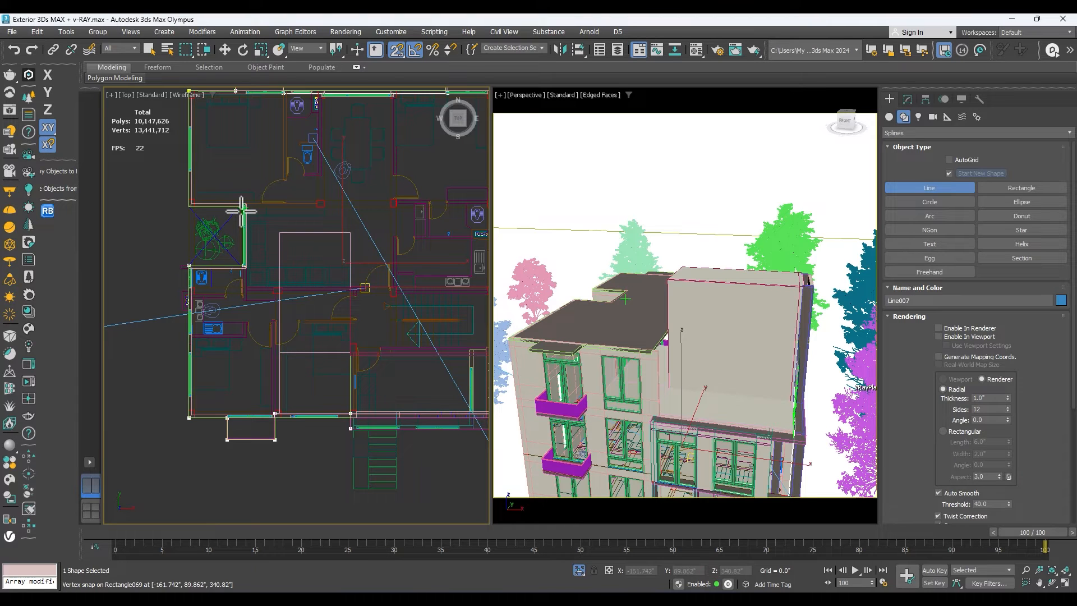
pyautogui.click(189, 207)
pyautogui.scroll(-2, 197, 125)
pyautogui.scroll(4, 187, 137)
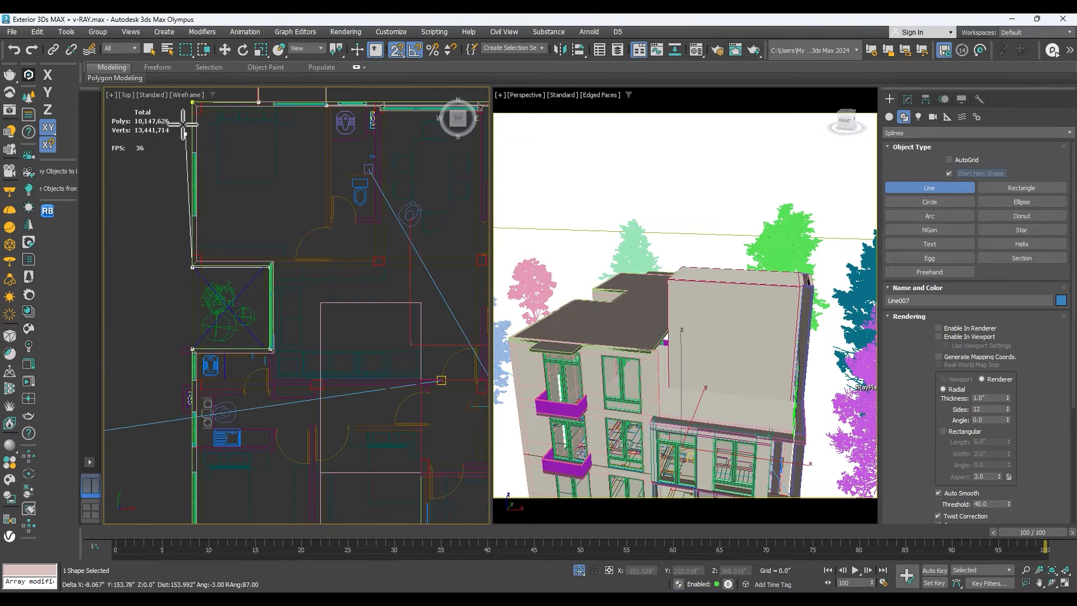
pyautogui.click(192, 107)
pyautogui.click(509, 311)
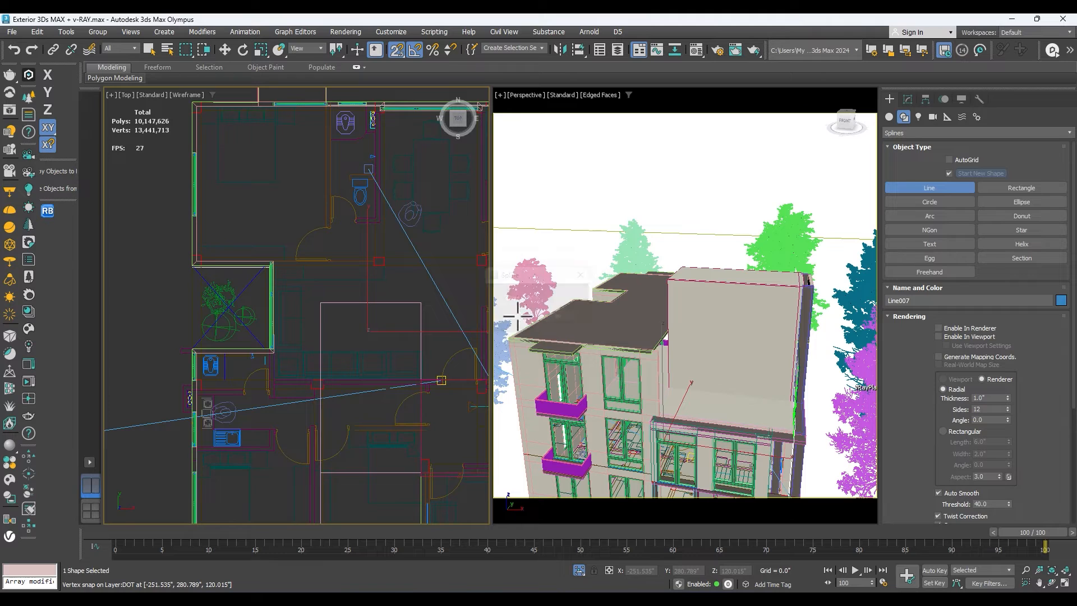
# Extrude the closed building outline by 5" to form a slab.
pyautogui.click(909, 99)
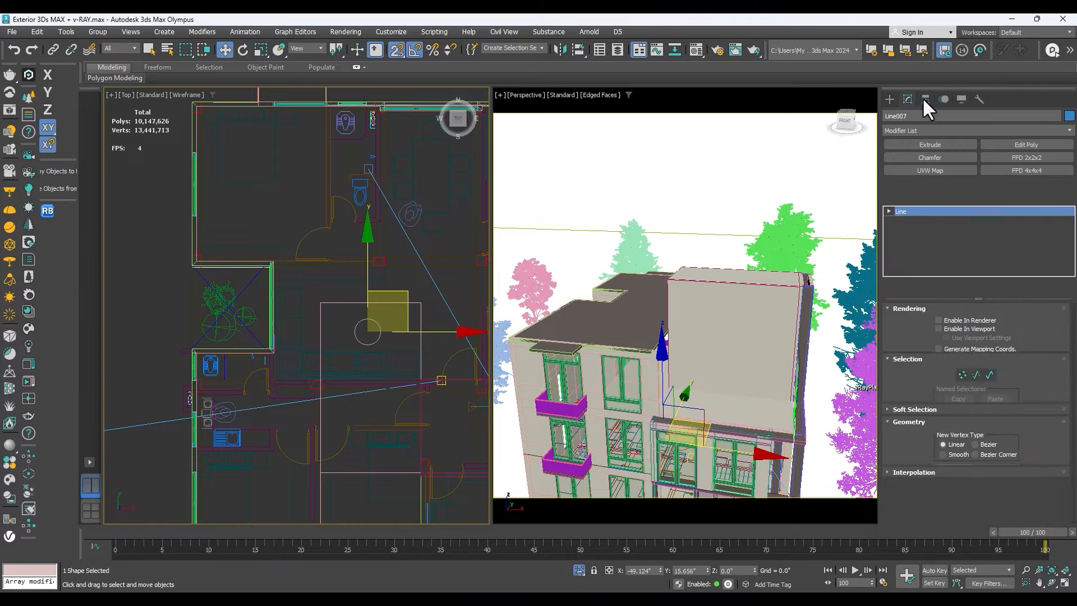
pyautogui.click(924, 99)
pyautogui.scroll(-3, 251, 290)
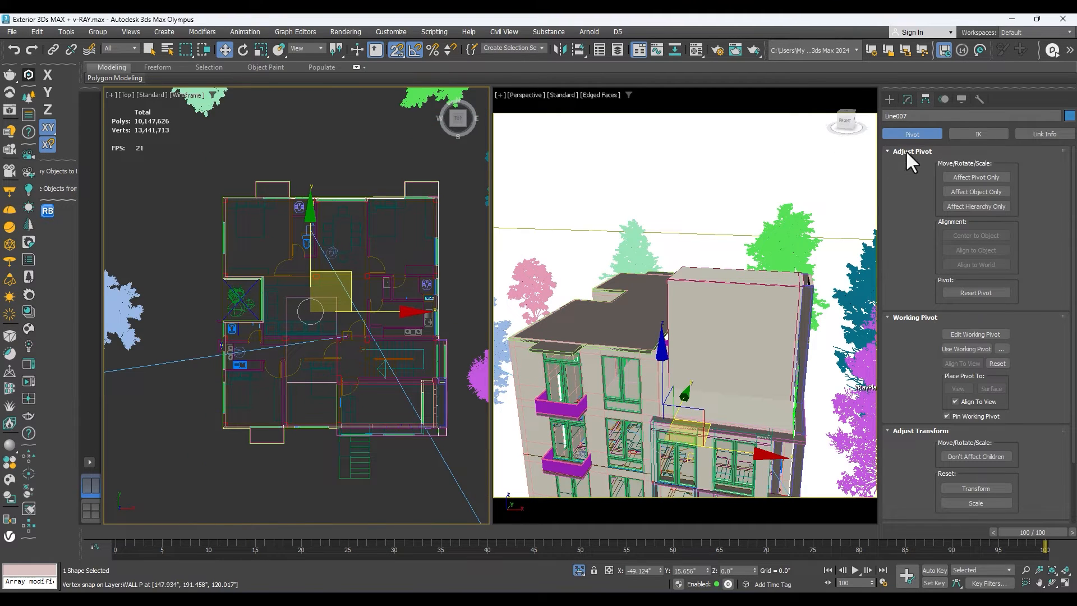
pyautogui.click(909, 100)
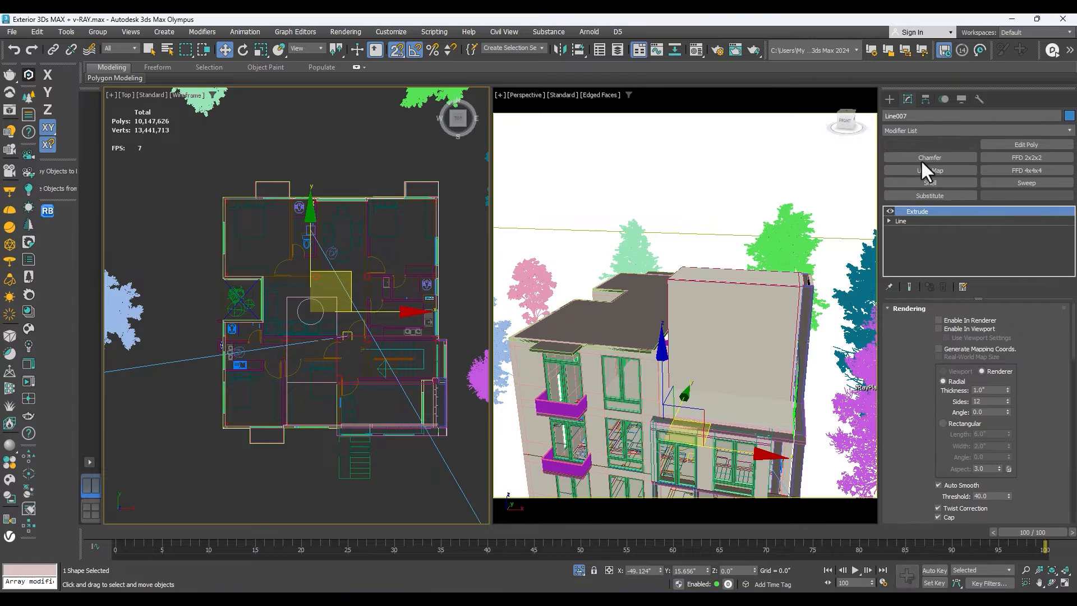
pyautogui.click(927, 145)
pyautogui.scroll(-3, 331, 272)
# Raise the new slab about 356.5" to the roof level in the front view with snapping off, and open its base Line.
pyautogui.press('f')
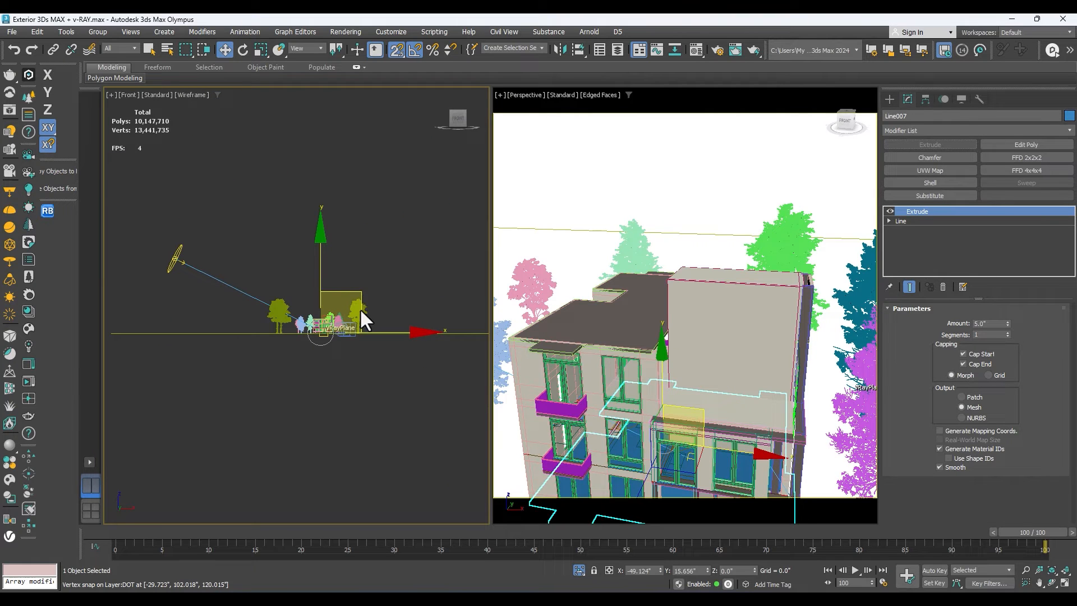
pyautogui.scroll(5, 334, 342)
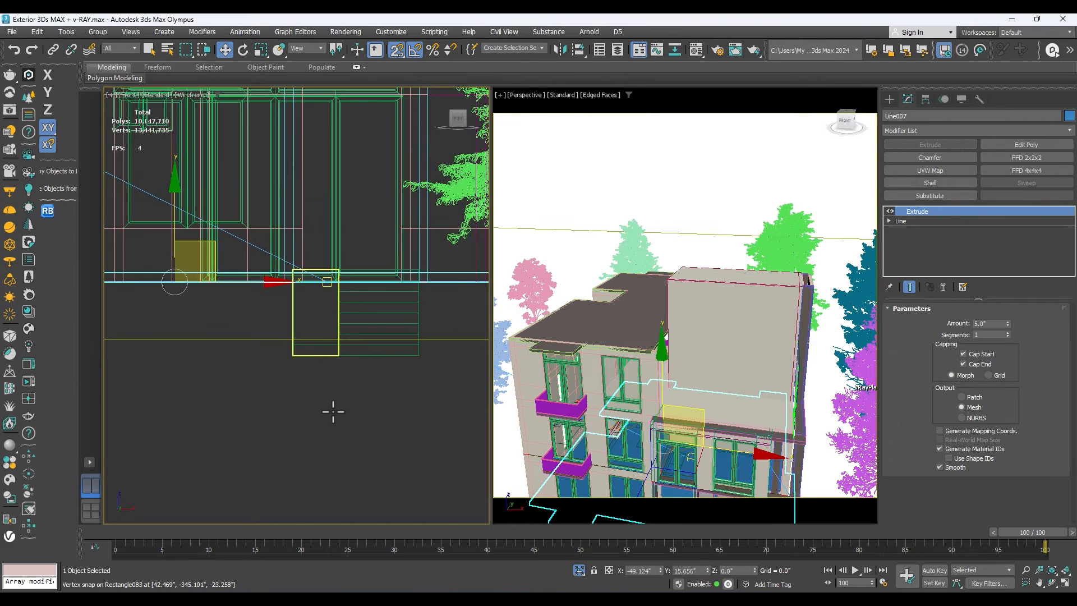
pyautogui.scroll(-4, 333, 412)
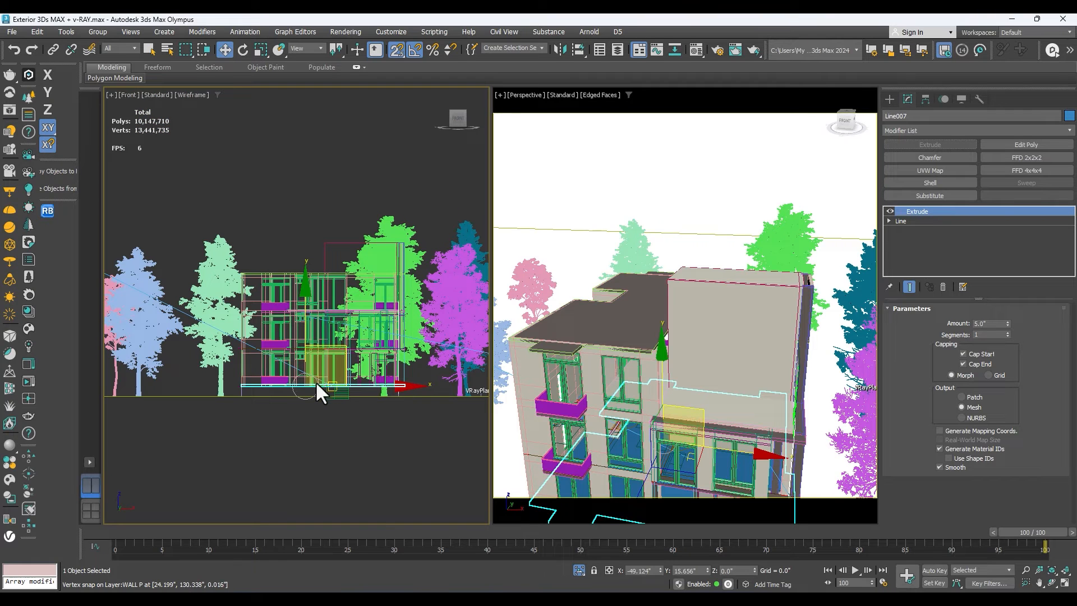
pyautogui.press('s')
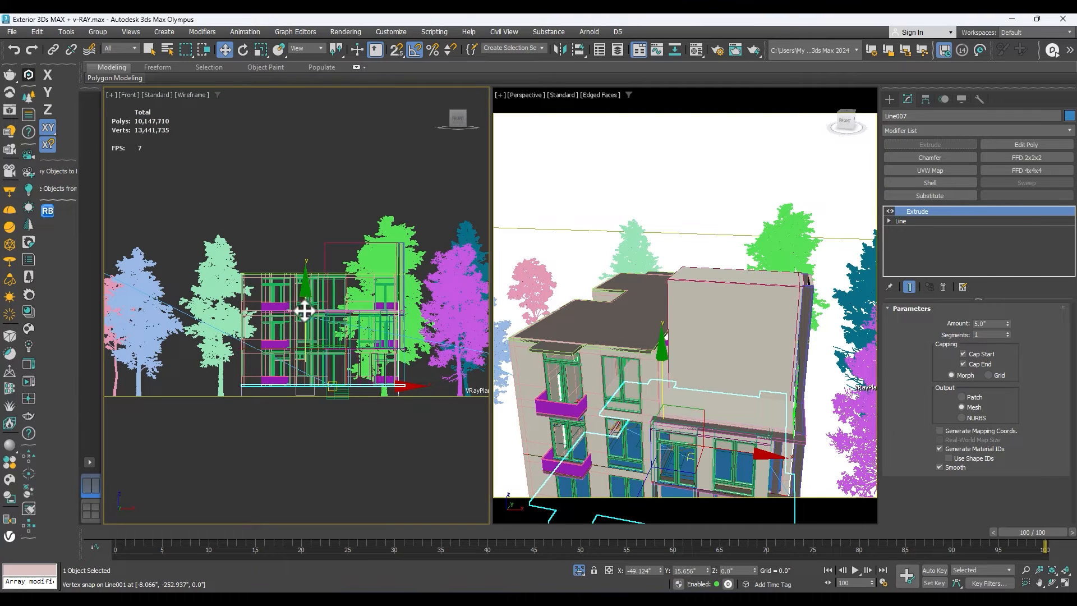
pyautogui.moveTo(305, 301); pyautogui.dragTo(296, 193)
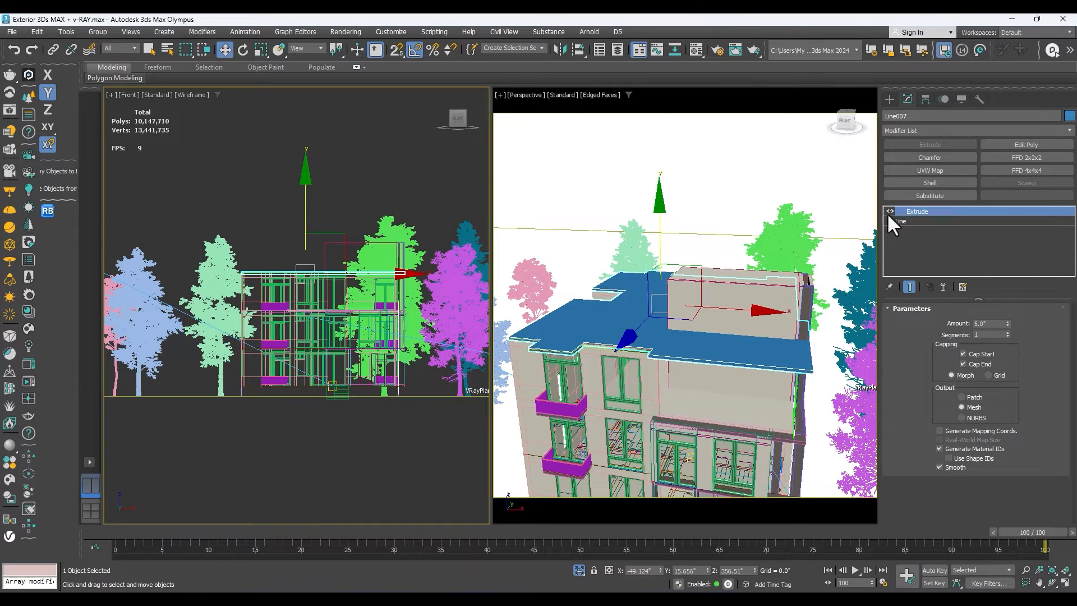
pyautogui.click(898, 221)
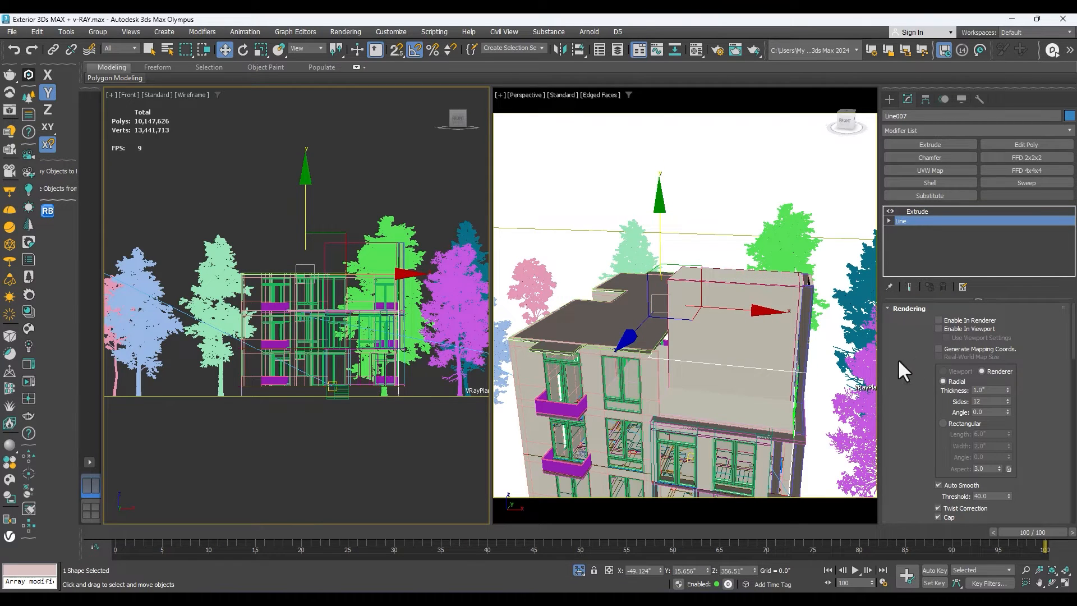
# Remove the Extrude from the copied roof outline and break all of its Line vertices apart.
pyautogui.moveTo(919, 459)
pyautogui.mouseDown()
pyautogui.moveTo(904, 302)
pyautogui.moveTo(917, 483)
pyautogui.moveTo(930, 392)
pyautogui.moveTo(916, 463)
pyautogui.mouseUp()
pyautogui.rightClick(904, 212)
pyautogui.click(905, 223)
pyautogui.click(888, 212)
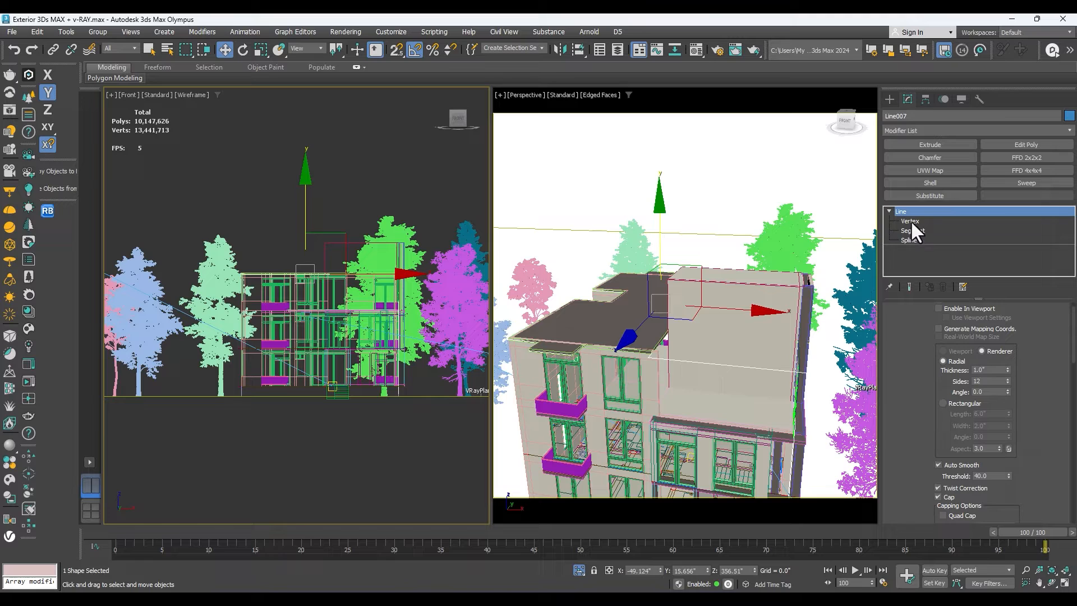
pyautogui.click(911, 219)
pyautogui.scroll(-3, 368, 280)
pyautogui.hotkey('ctrl', 'a')
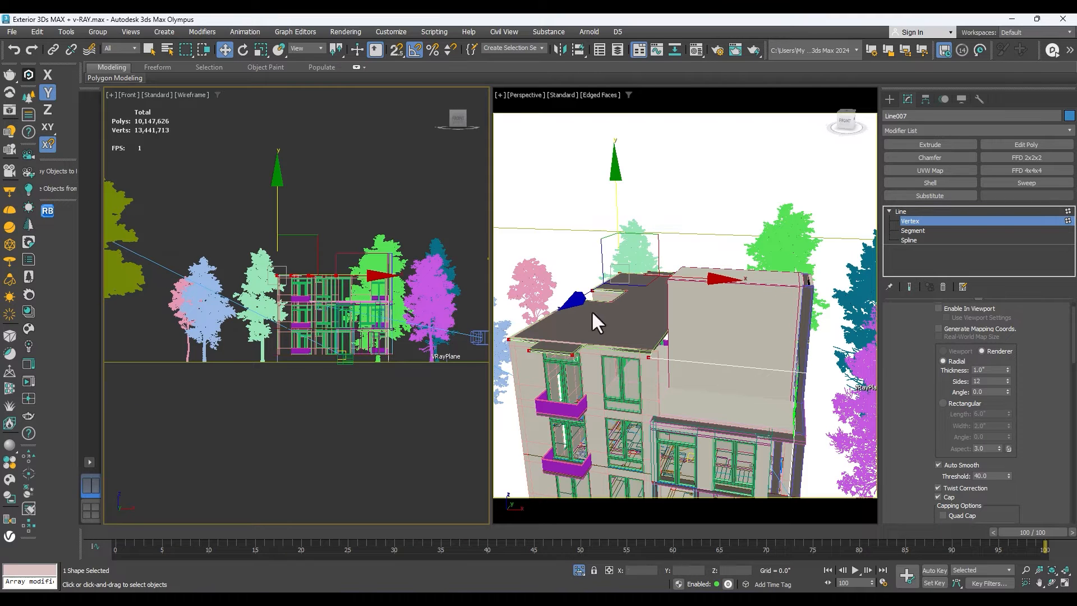
pyautogui.rightClick(340, 233)
pyautogui.click(306, 307)
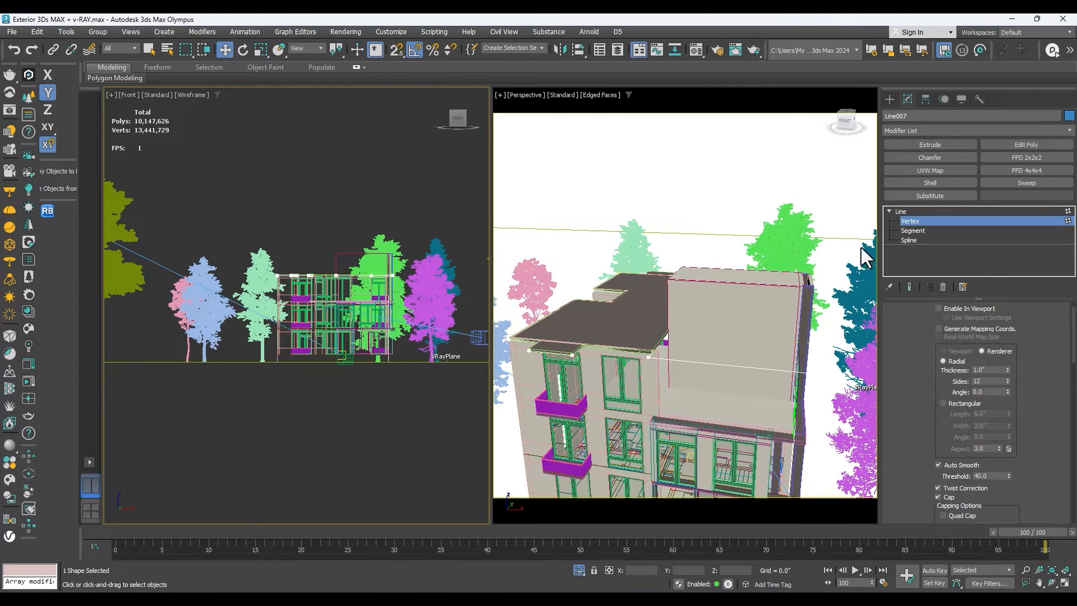
# Extrude the broken roof outline by 49" to form parapet walls around the roof edge.
pyautogui.click(911, 211)
pyautogui.click(936, 146)
pyautogui.scroll(5, 673, 336)
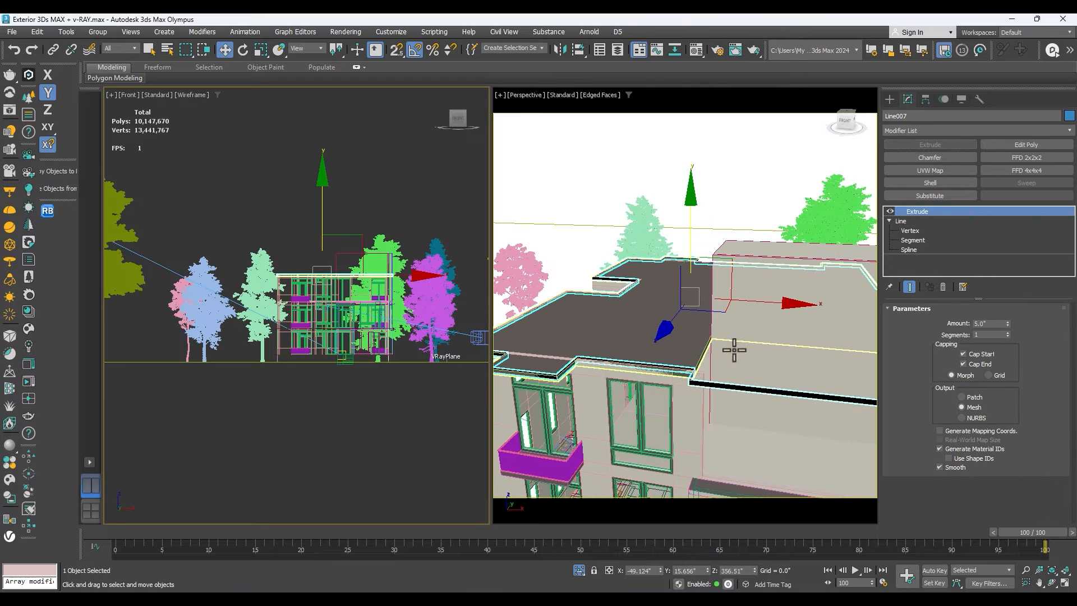
pyautogui.moveTo(1007, 320); pyautogui.dragTo(987, 272)
pyautogui.scroll(-4, 714, 331)
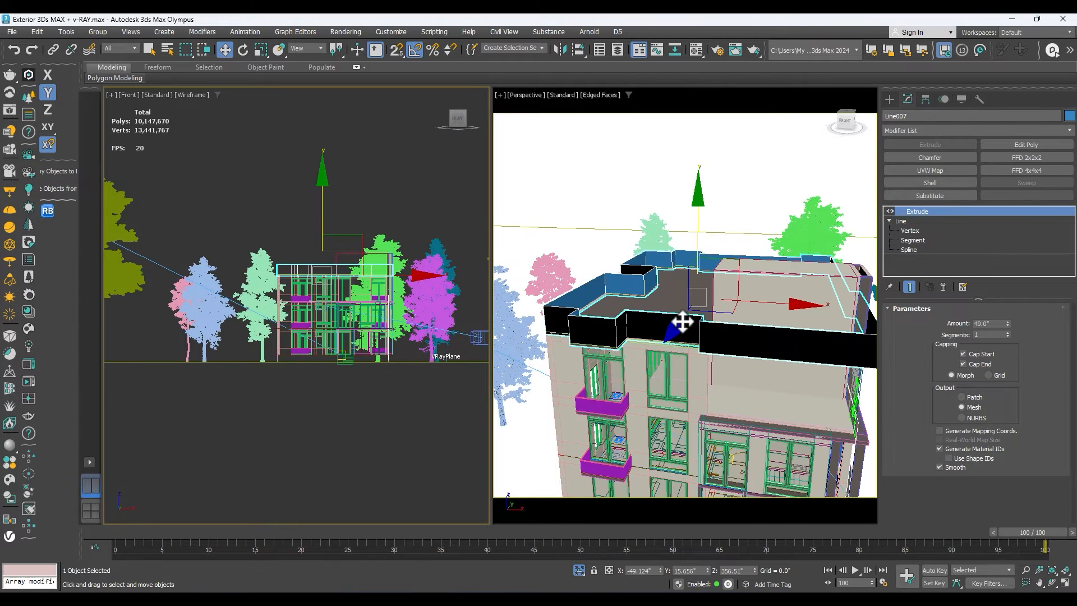
pyautogui.scroll(-2, 730, 336)
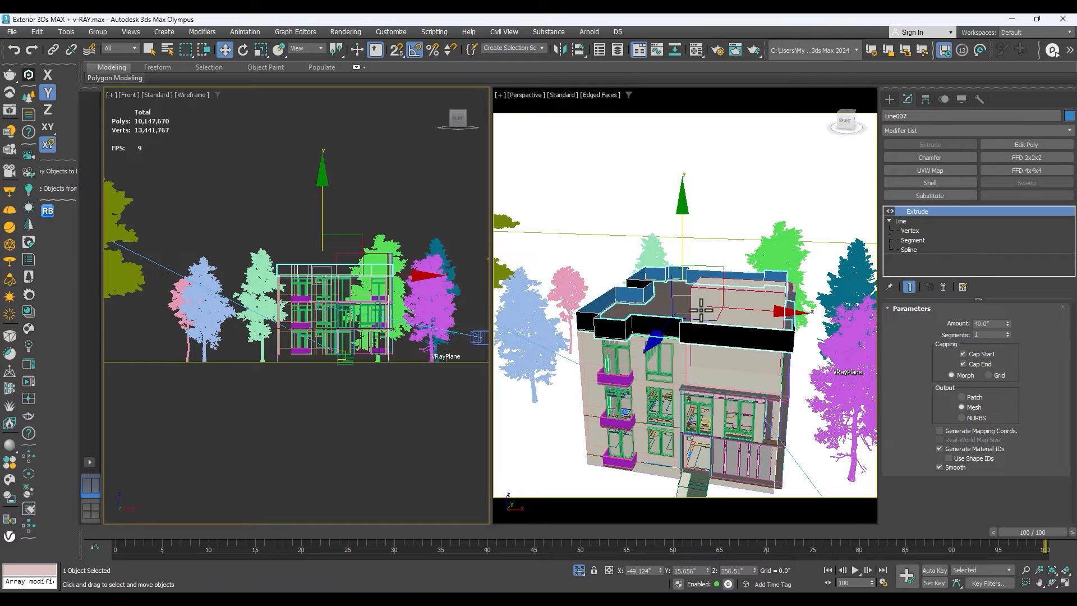
pyautogui.scroll(4, 694, 302)
# Delete the parapet outline's Line segment that runs across the front of the terrace.
pyautogui.click(717, 344)
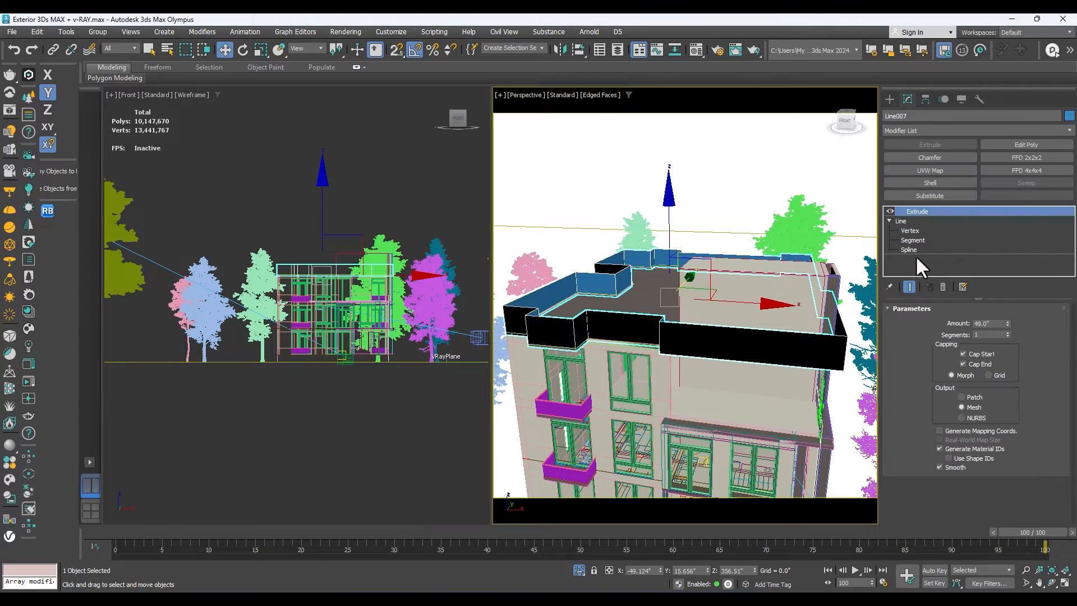
pyautogui.click(913, 230)
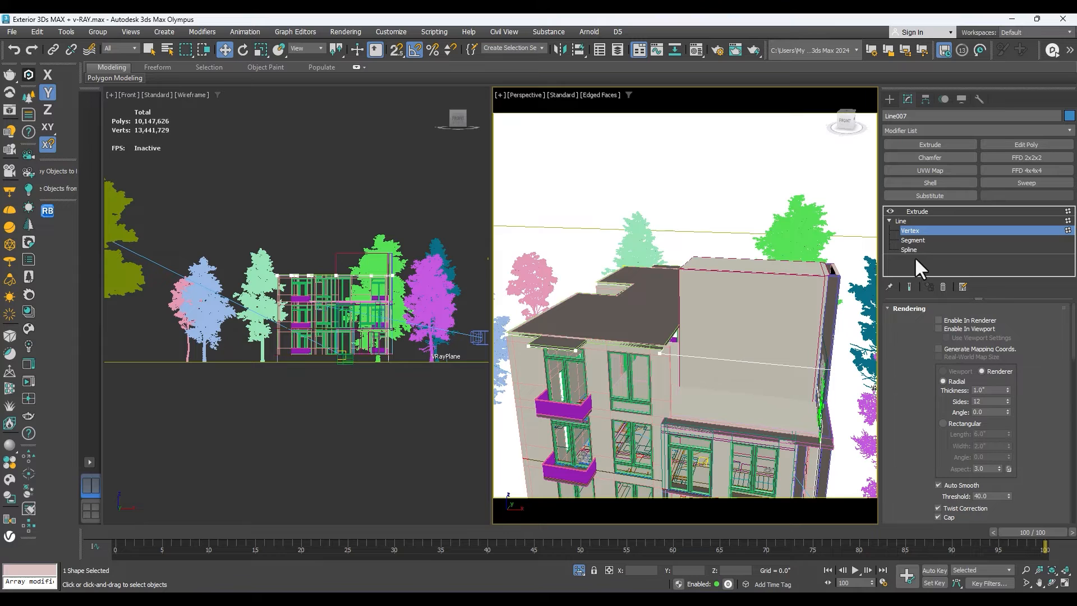
pyautogui.click(912, 251)
pyautogui.click(782, 367)
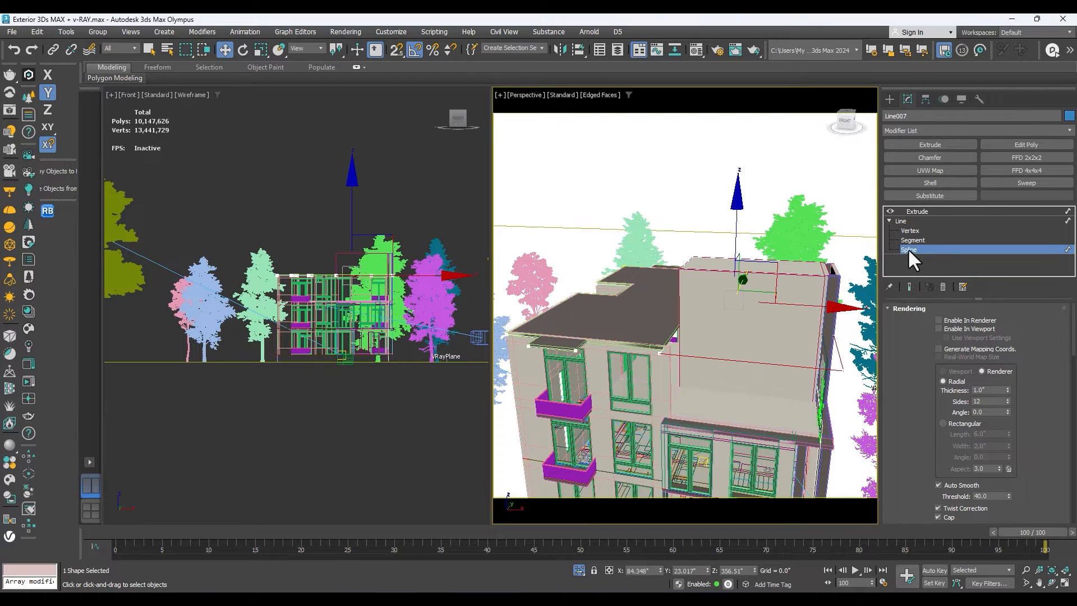
pyautogui.click(912, 240)
pyautogui.click(772, 362)
pyautogui.press('Delete')
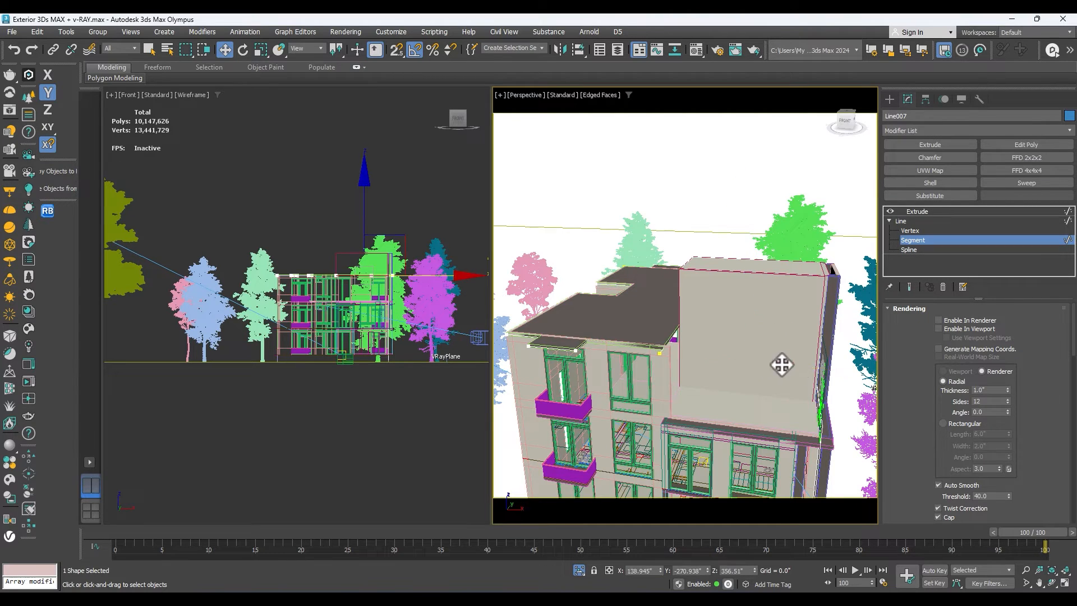
# Delete the parapet outline's segment on the east side beside the terrace and tower.
pyautogui.click(825, 359)
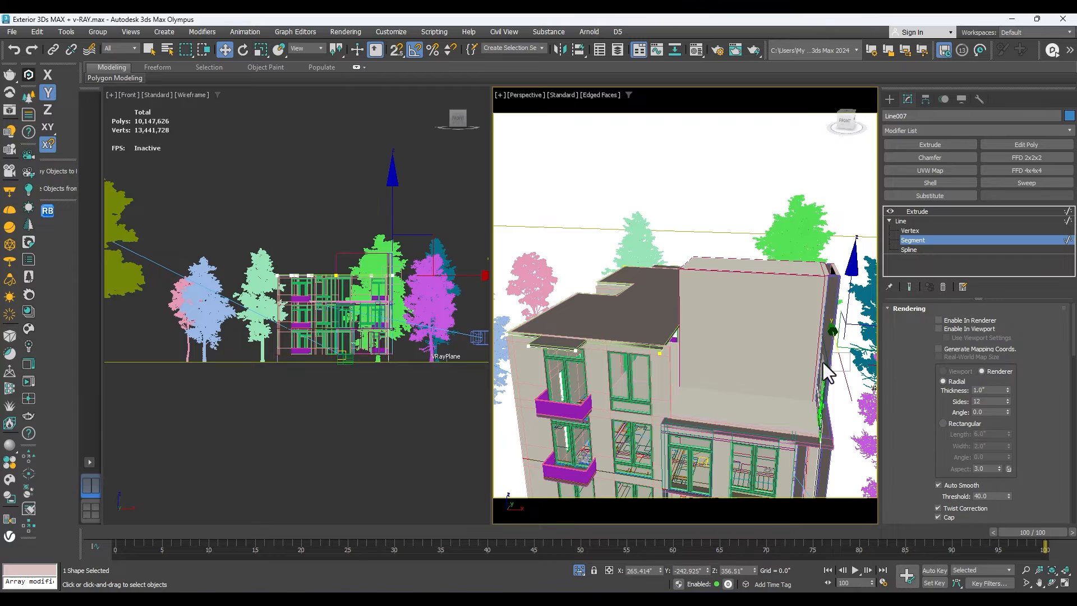
pyautogui.click(1052, 583)
pyautogui.moveTo(721, 372); pyautogui.dragTo(644, 378)
pyautogui.scroll(-4, 696, 356)
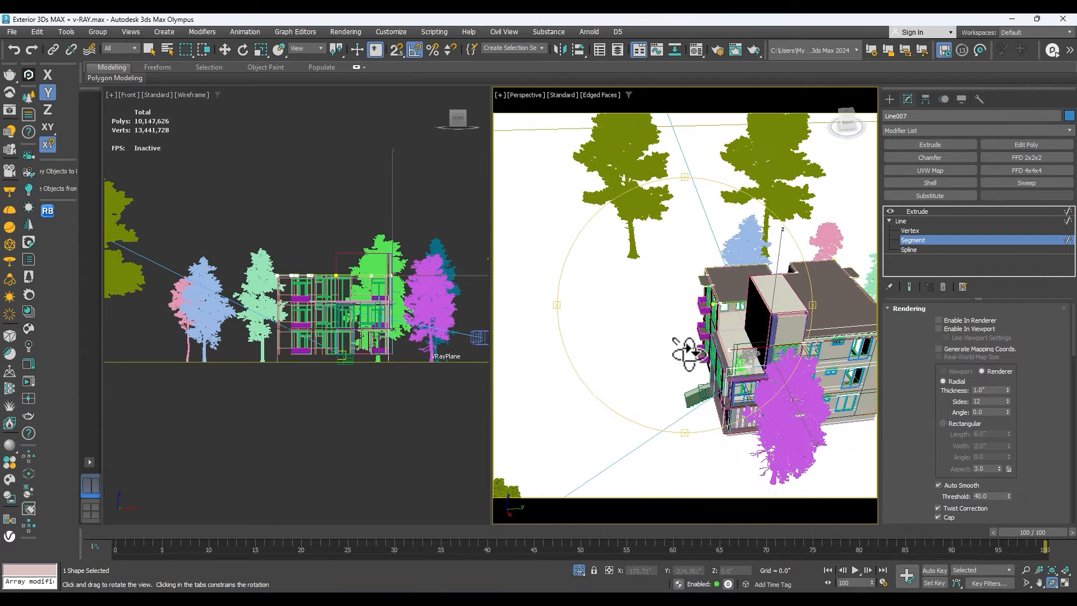
pyautogui.scroll(5, 774, 363)
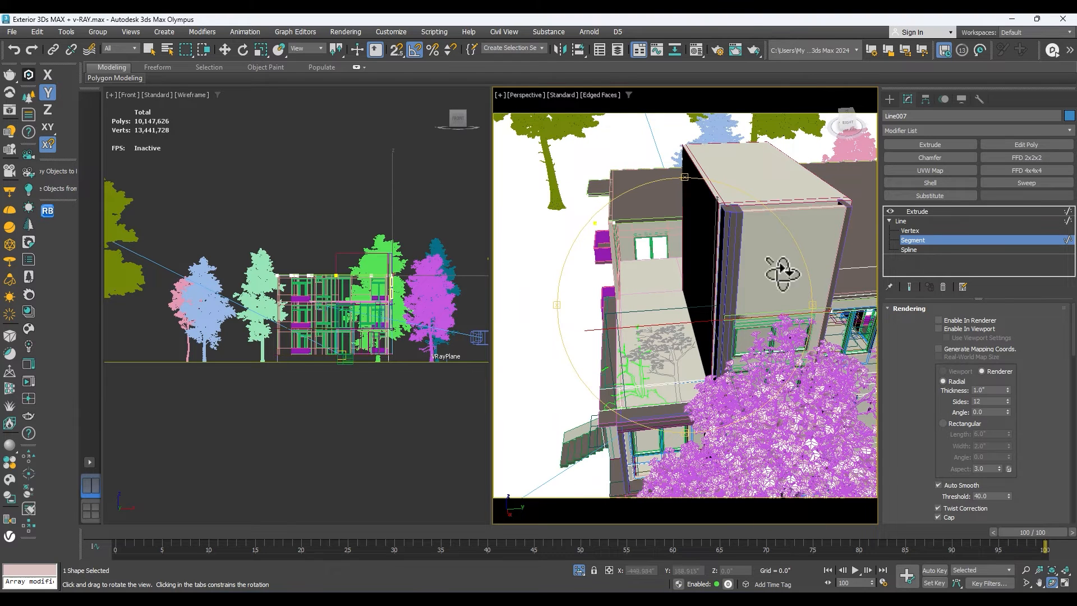
pyautogui.rightClick(698, 305)
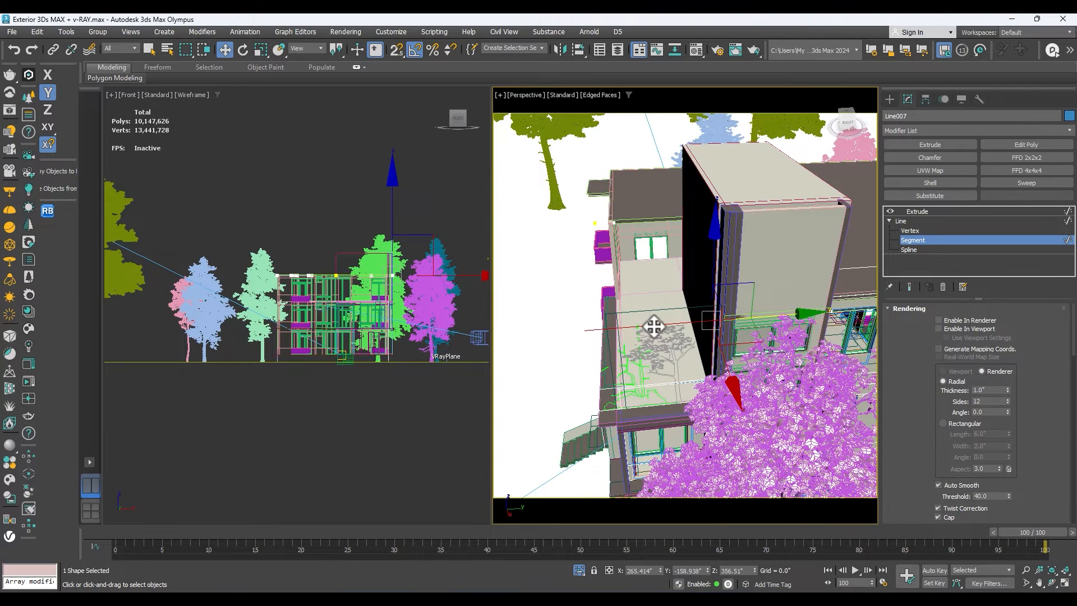
pyautogui.press('Delete')
# Return to the parapet's Extrude modifier and set its amount to 36".
pyautogui.click(914, 212)
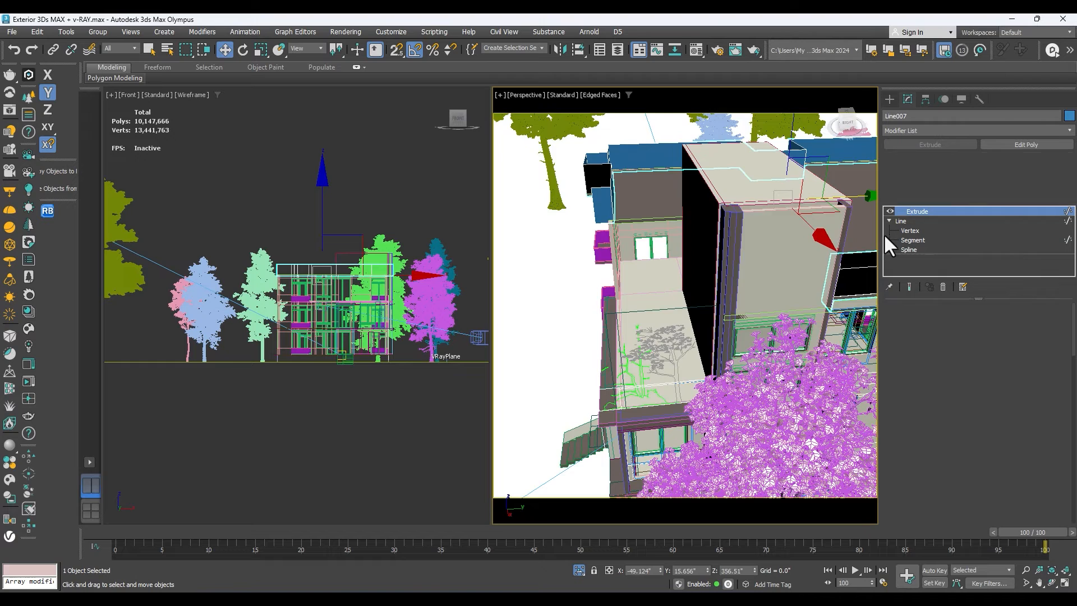
pyautogui.scroll(-5, 632, 279)
pyautogui.scroll(4, 682, 309)
pyautogui.press('z')
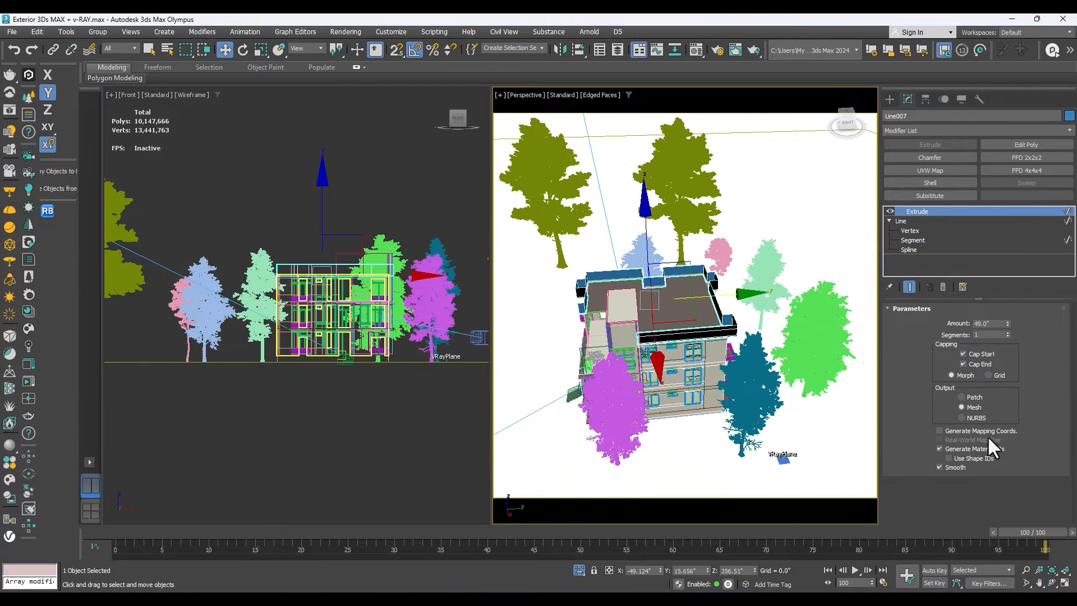
pyautogui.doubleClick(997, 323)
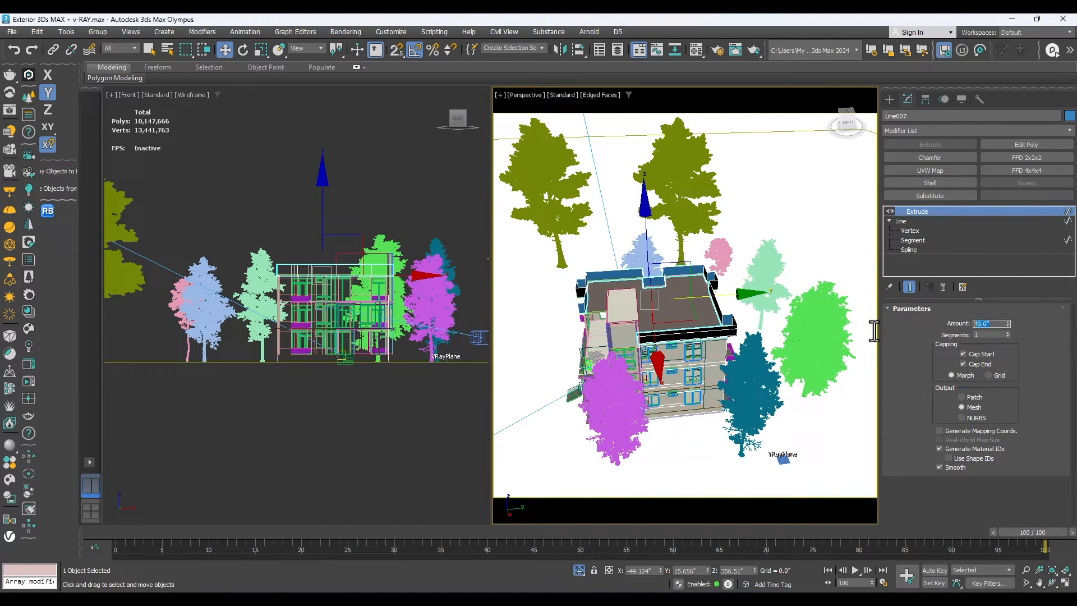
pyautogui.write('36')
pyautogui.press('Return')
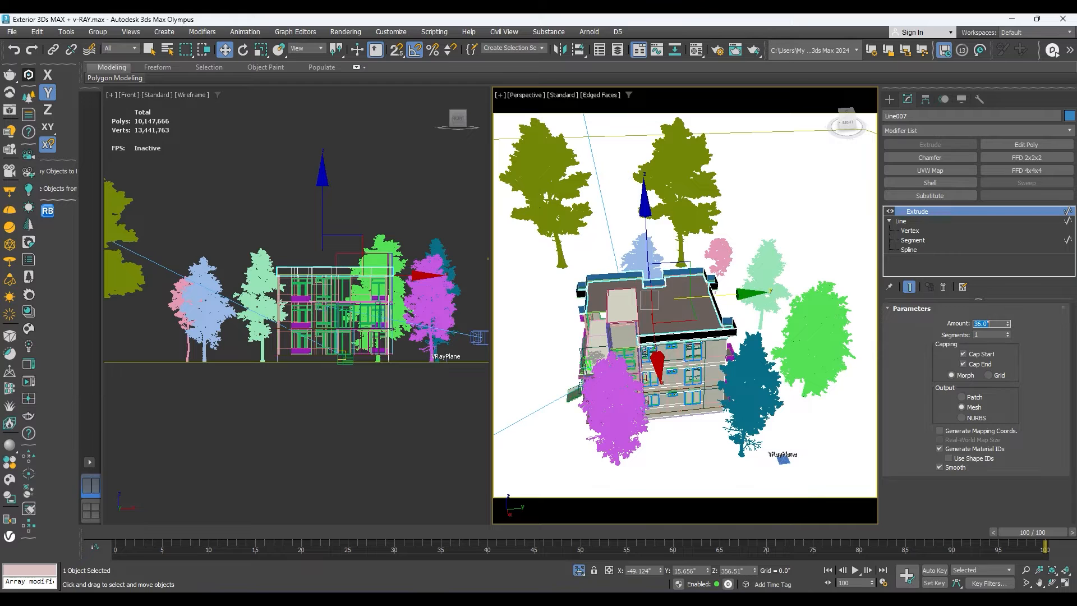
# Add a Shell with an outer amount of 5" to the parapet and view the building through VRayCam001.
pyautogui.click(930, 183)
pyautogui.scroll(5, 717, 268)
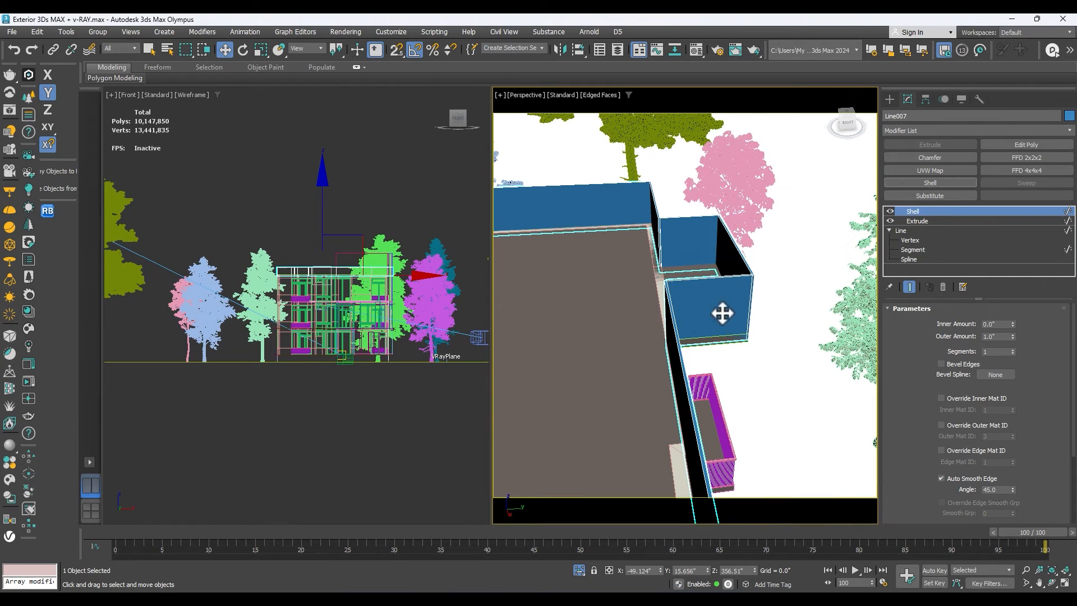
pyautogui.moveTo(1012, 332); pyautogui.dragTo(944, 340)
pyautogui.press('Return')
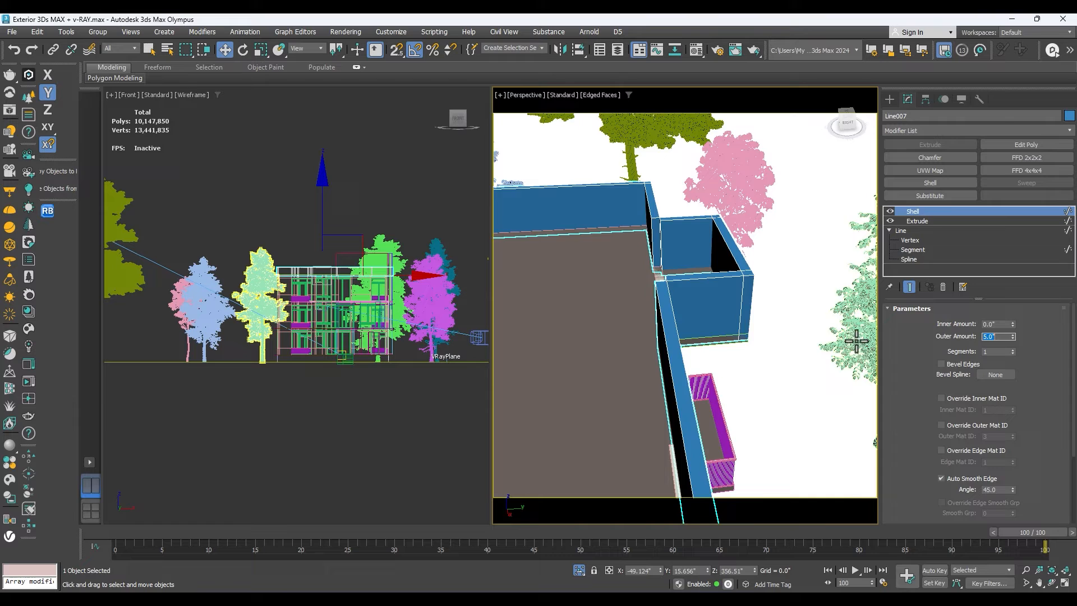
pyautogui.scroll(-3, 715, 256)
pyautogui.click(616, 290)
pyautogui.press('c')
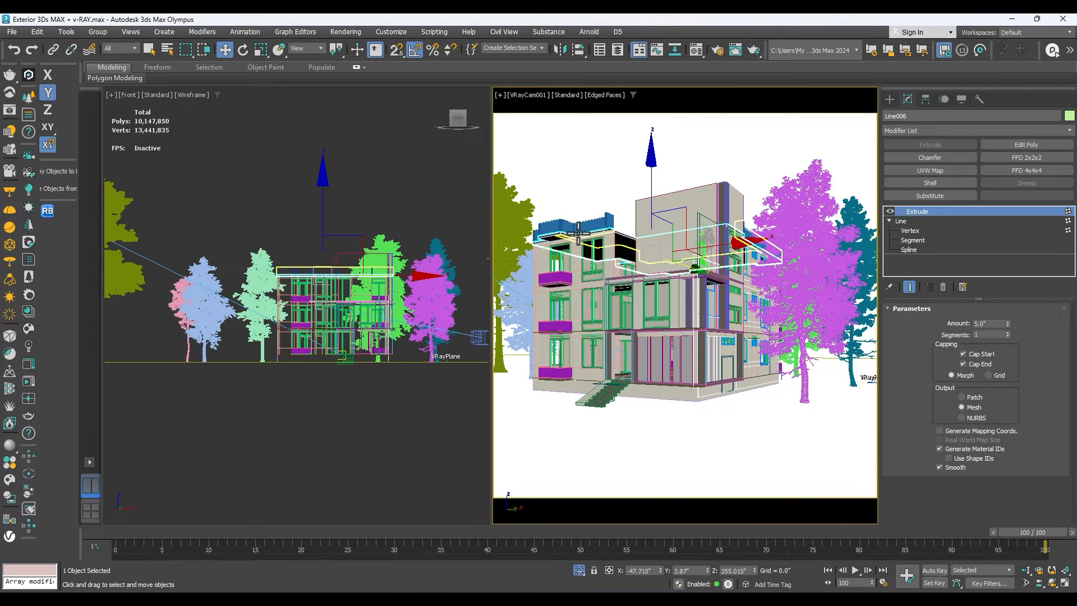
# Delete the short leftover spline at the terrace corner of the parapet outline and return to its Shell.
pyautogui.click(580, 220)
pyautogui.click(609, 215)
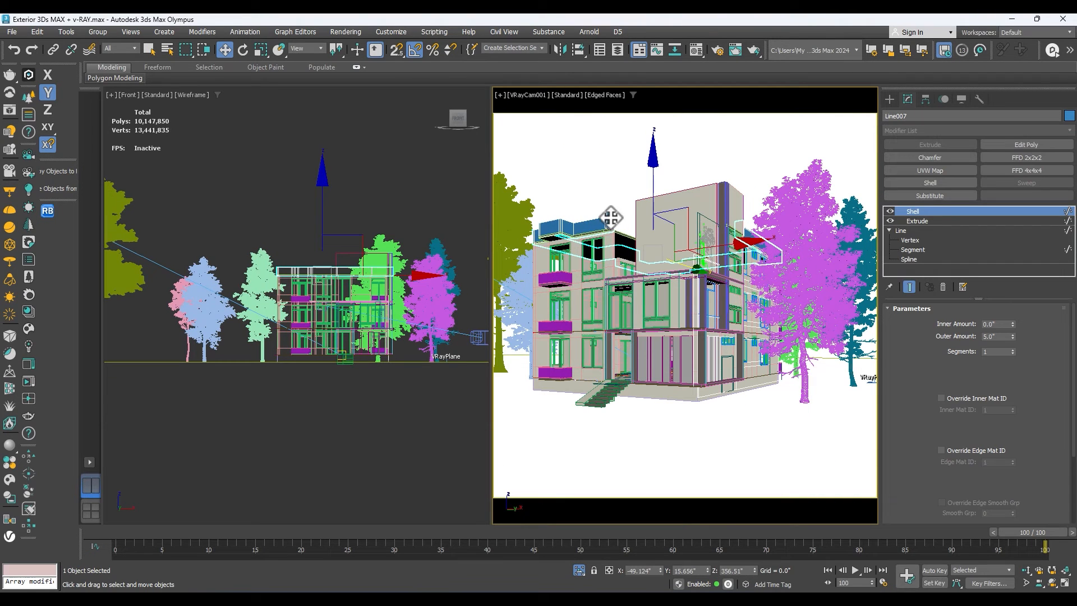
pyautogui.click(907, 257)
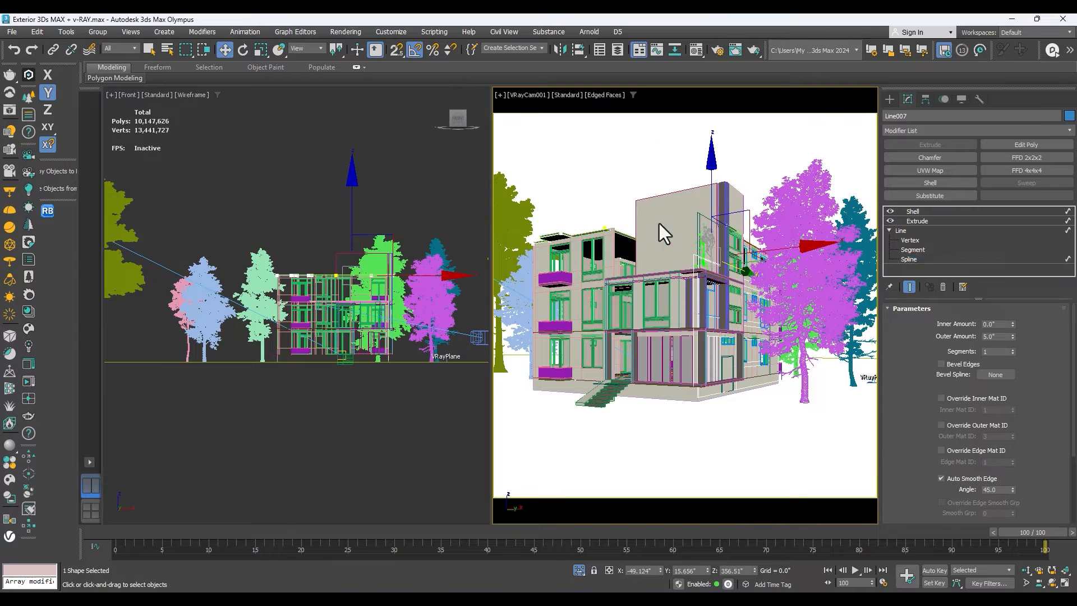
pyautogui.click(608, 231)
pyautogui.rightClick(259, 275)
pyautogui.press('t')
pyautogui.press('z')
pyautogui.scroll(-2, 353, 339)
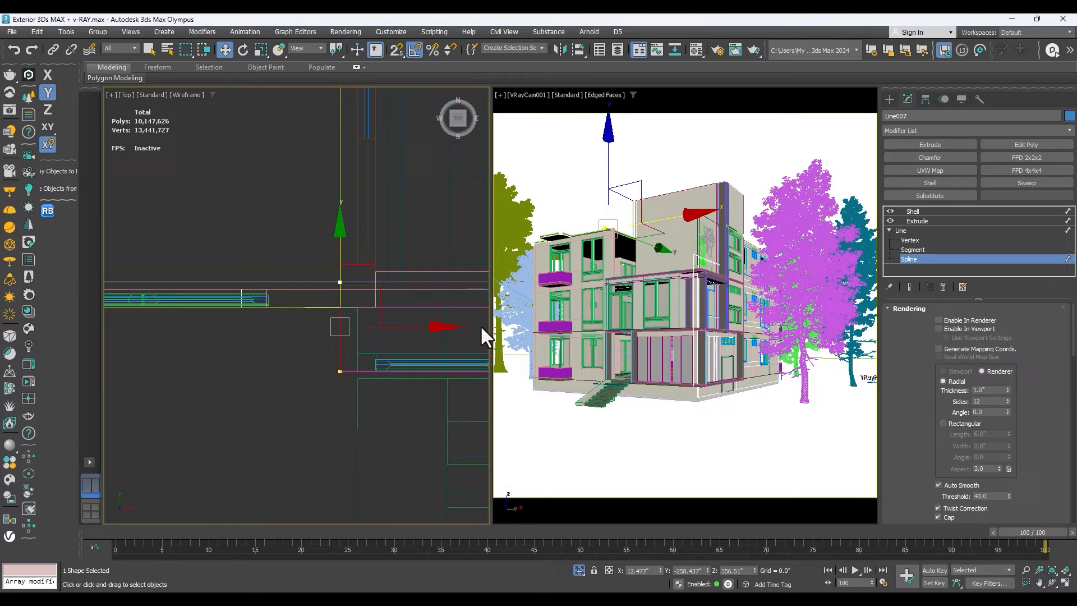
pyautogui.click(764, 273)
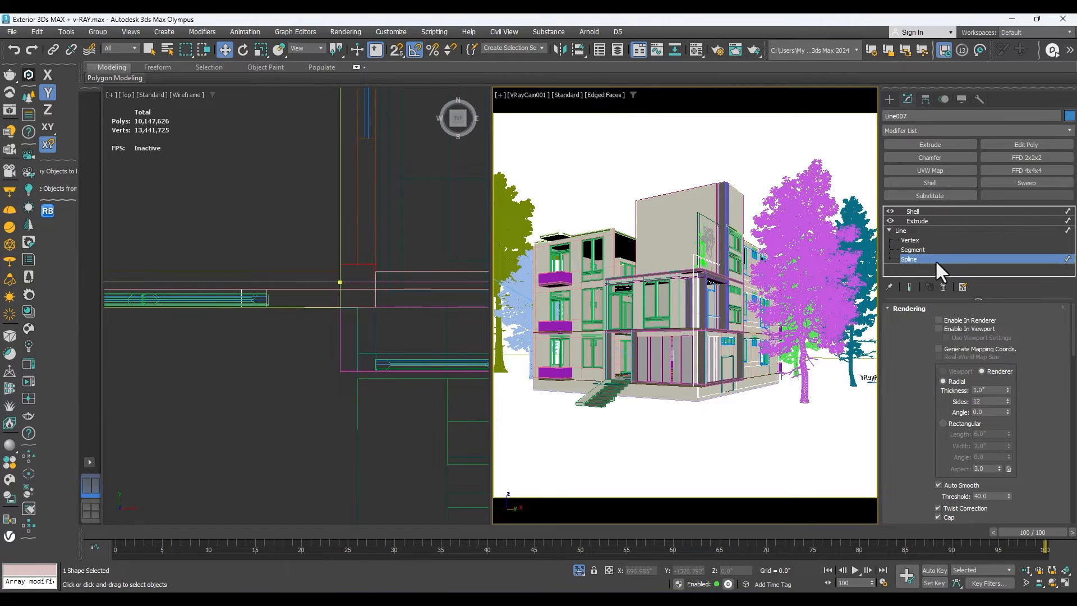
pyautogui.click(923, 221)
pyautogui.click(914, 211)
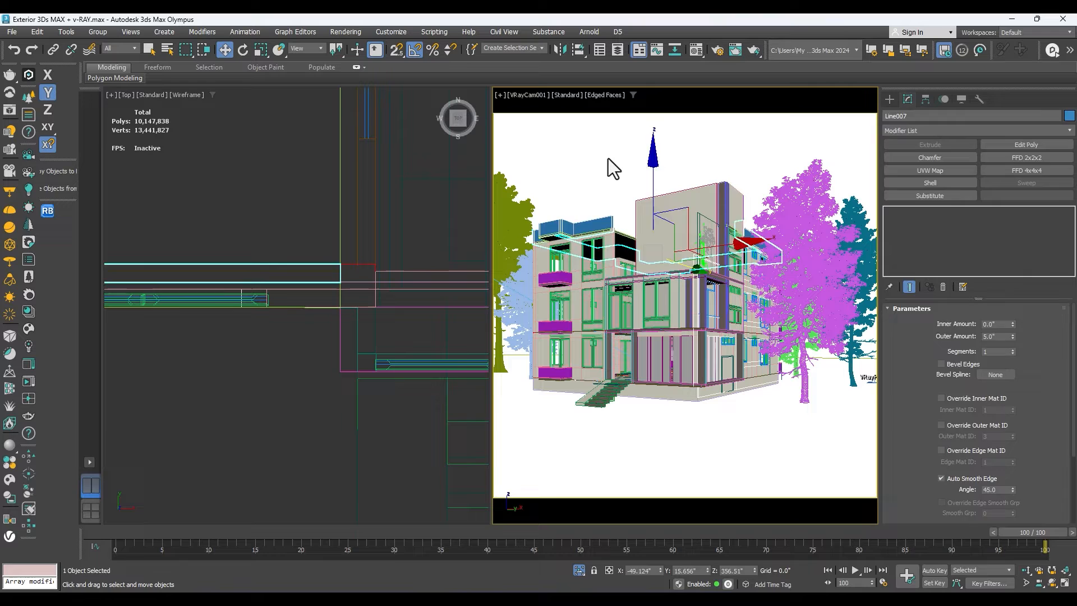
pyautogui.click(621, 204)
pyautogui.click(599, 225)
# Extend the parapet outline's open south end northward along the terrace edge to the tower in the top view.
pyautogui.scroll(-5, 312, 290)
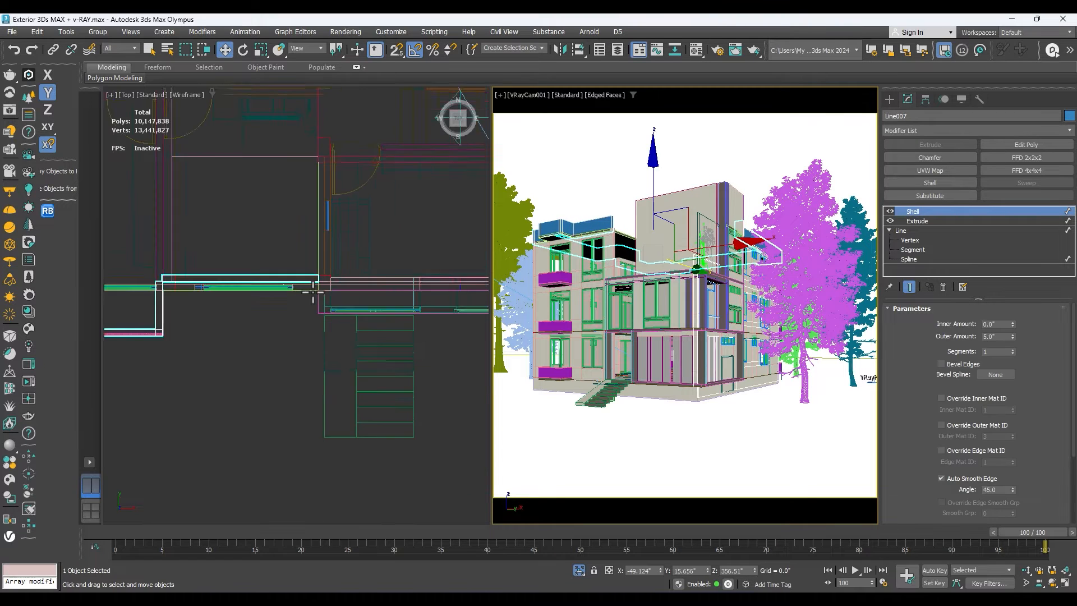
pyautogui.click(914, 259)
pyautogui.scroll(3, 331, 274)
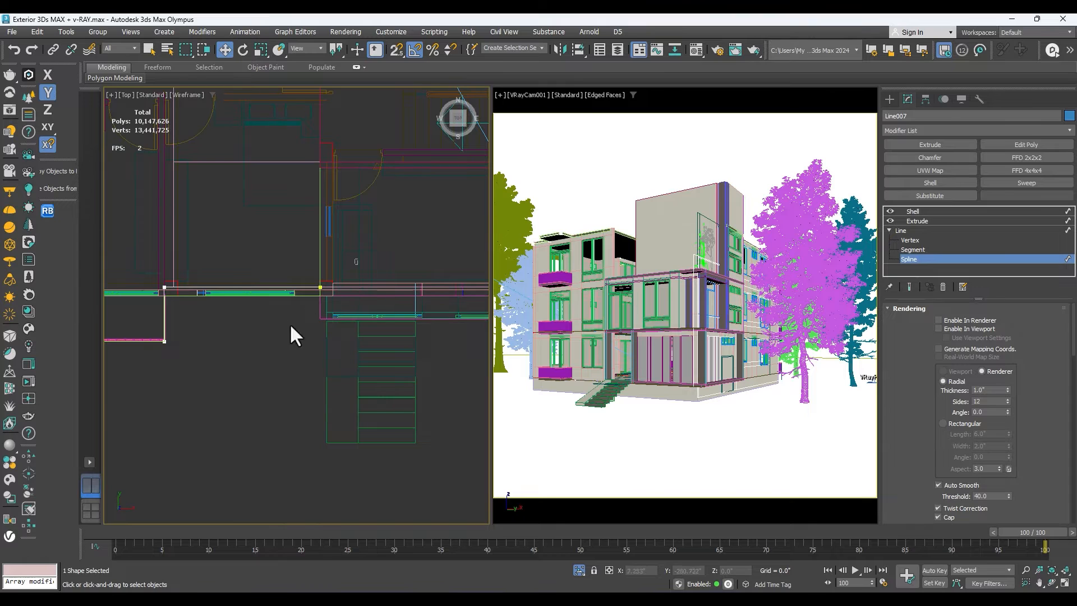
pyautogui.click(321, 288)
pyautogui.scroll(-3, 327, 297)
pyautogui.click(918, 240)
pyautogui.scroll(3, 327, 278)
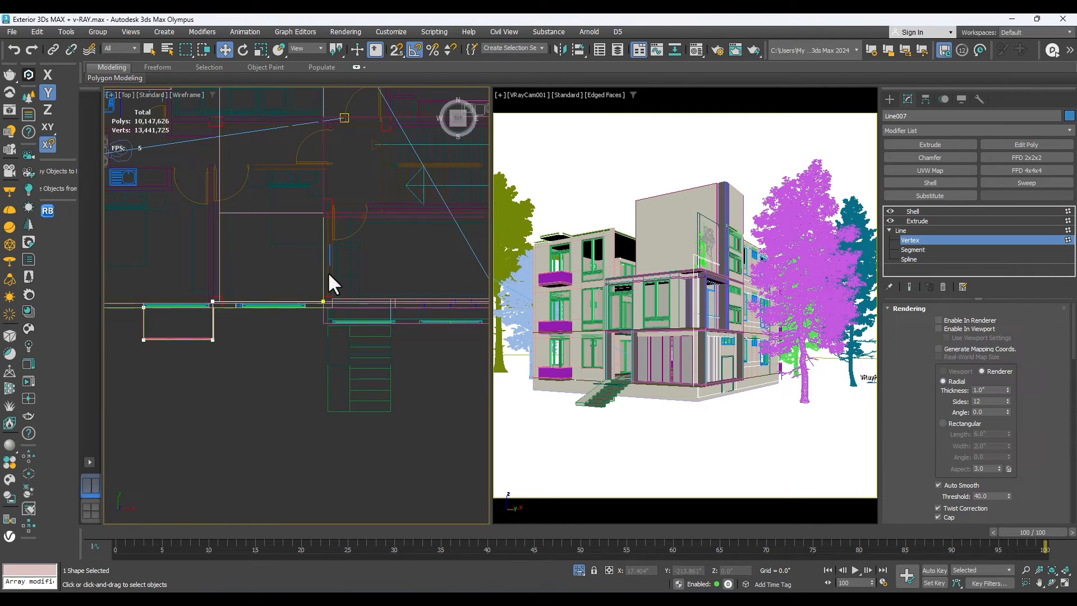
pyautogui.moveTo(264, 370); pyautogui.dragTo(265, 369)
pyautogui.scroll(-3, 337, 289)
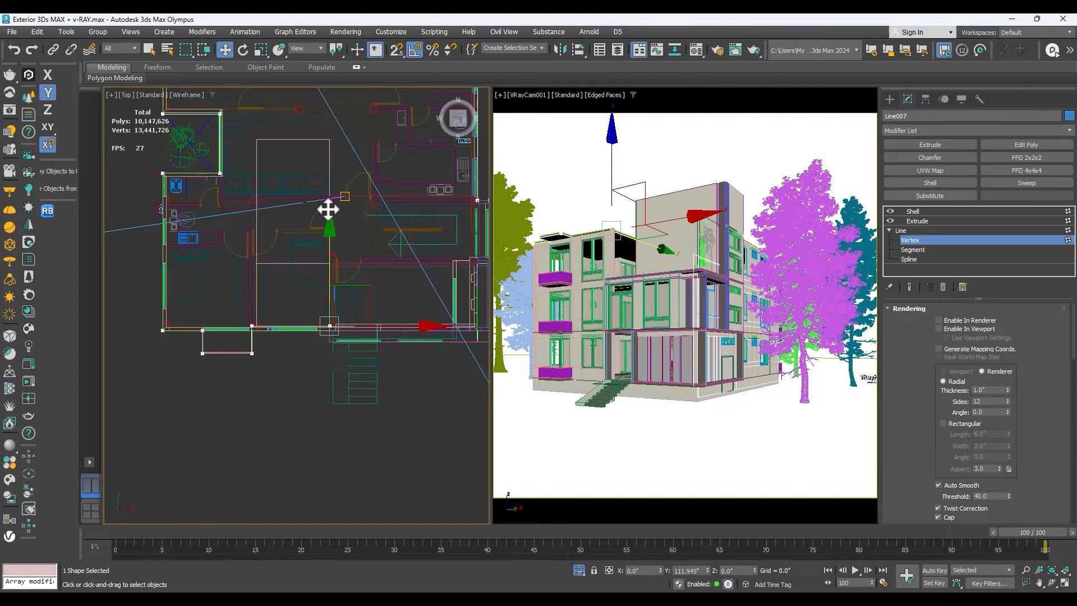
pyautogui.moveTo(328, 208); pyautogui.dragTo(329, 138)
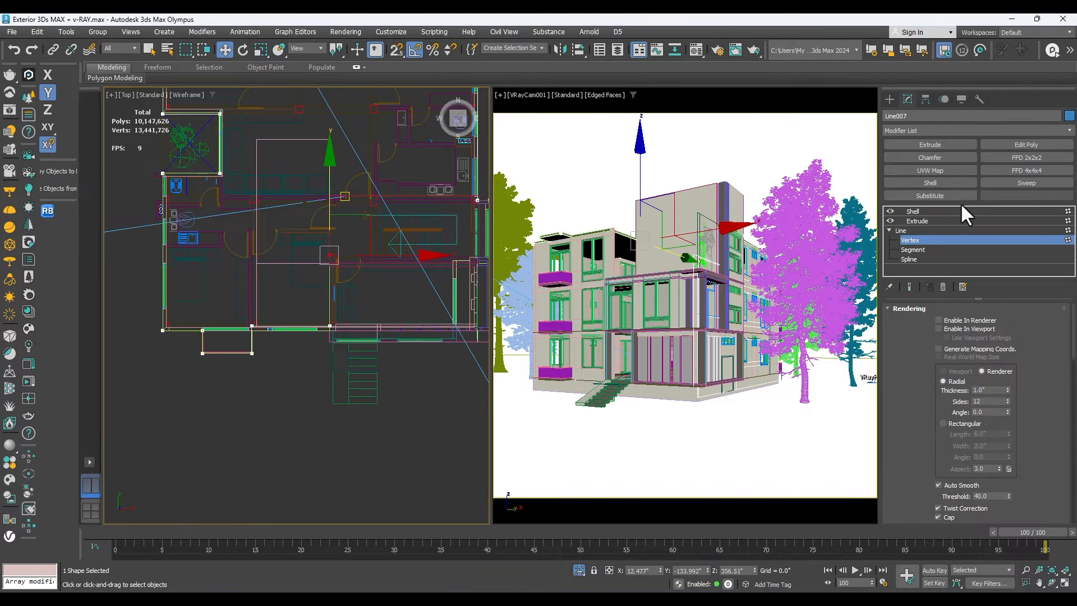
pyautogui.click(920, 220)
pyautogui.click(917, 210)
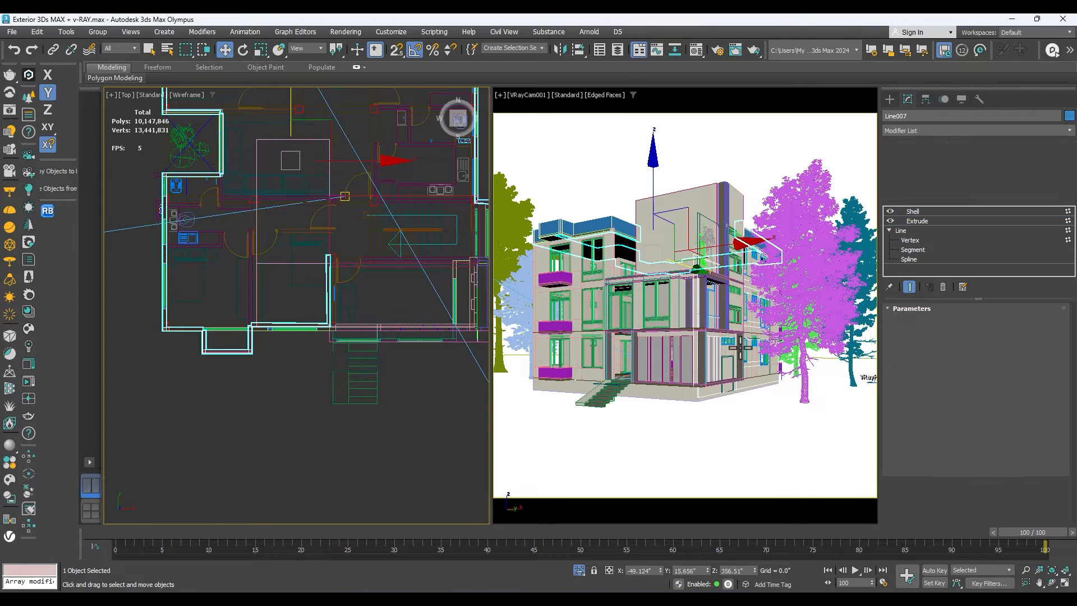
# Set the parapet's Extrude amount to 30" and deselect the object.
pyautogui.click(684, 440)
pyautogui.click(723, 253)
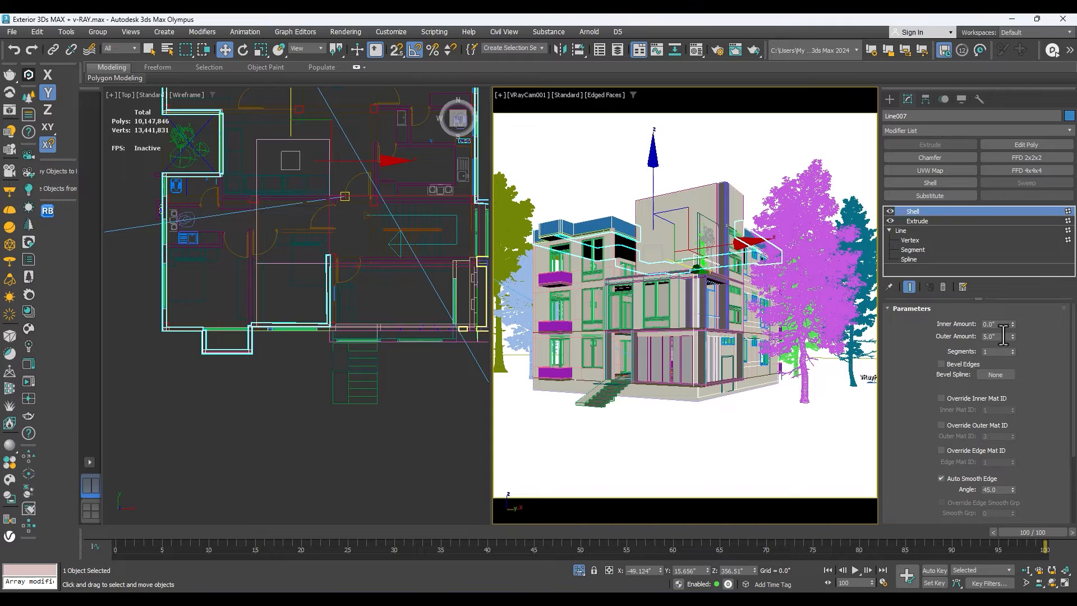
pyautogui.click(927, 218)
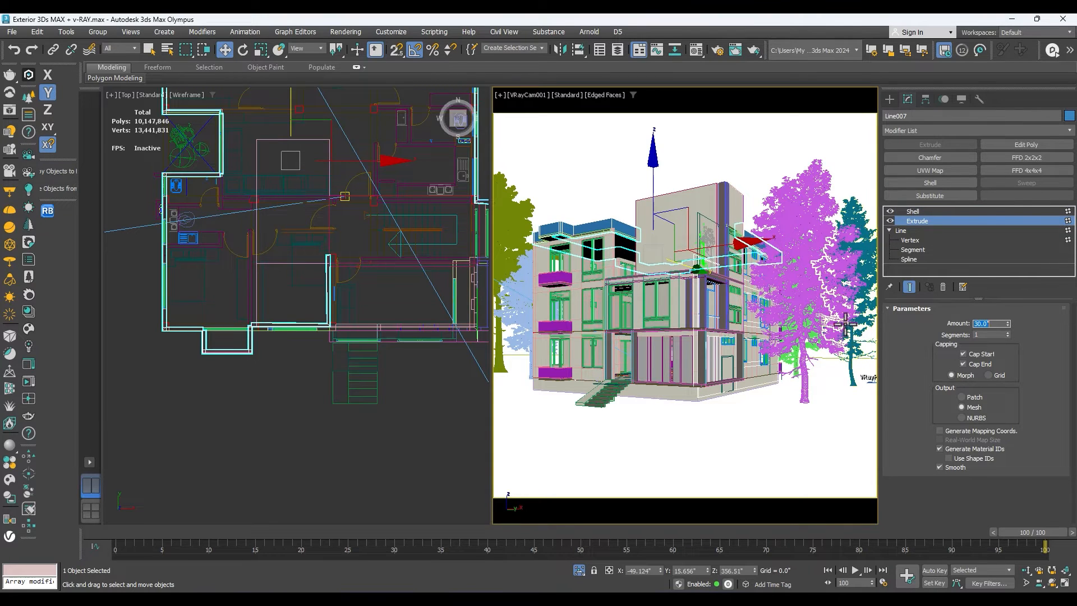
pyautogui.click(586, 423)
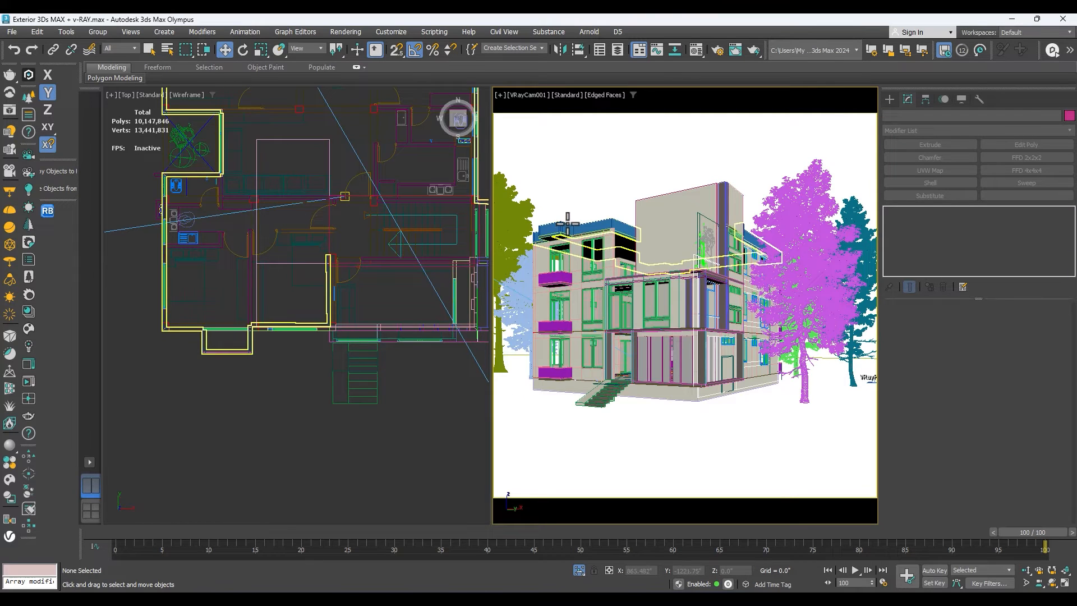
# Assign the existing "wall 2" V-Ray material to the roof parapet.
pyautogui.press('m')
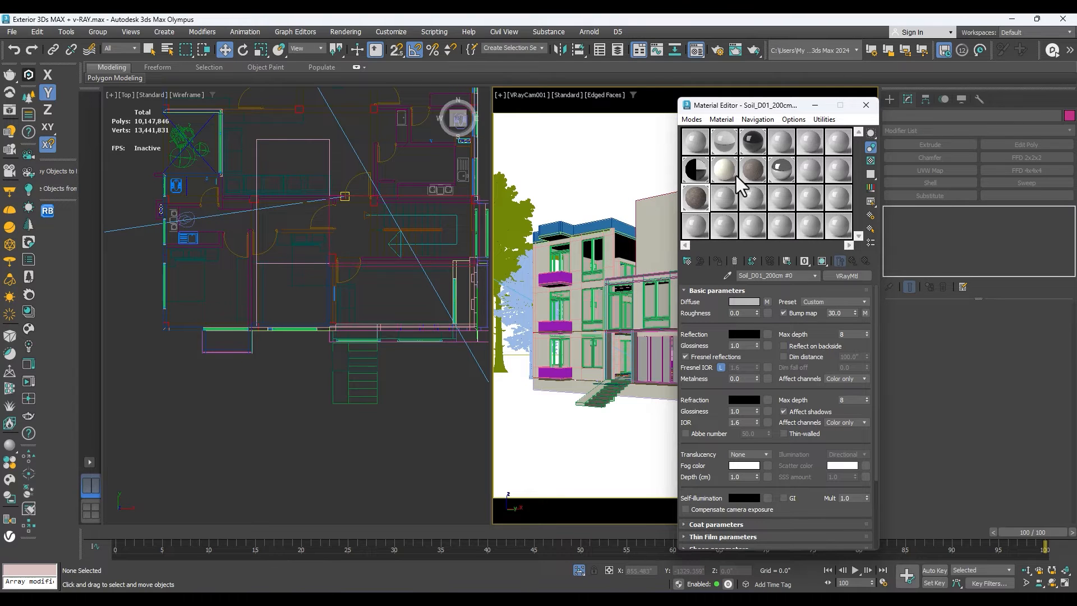
pyautogui.click(756, 169)
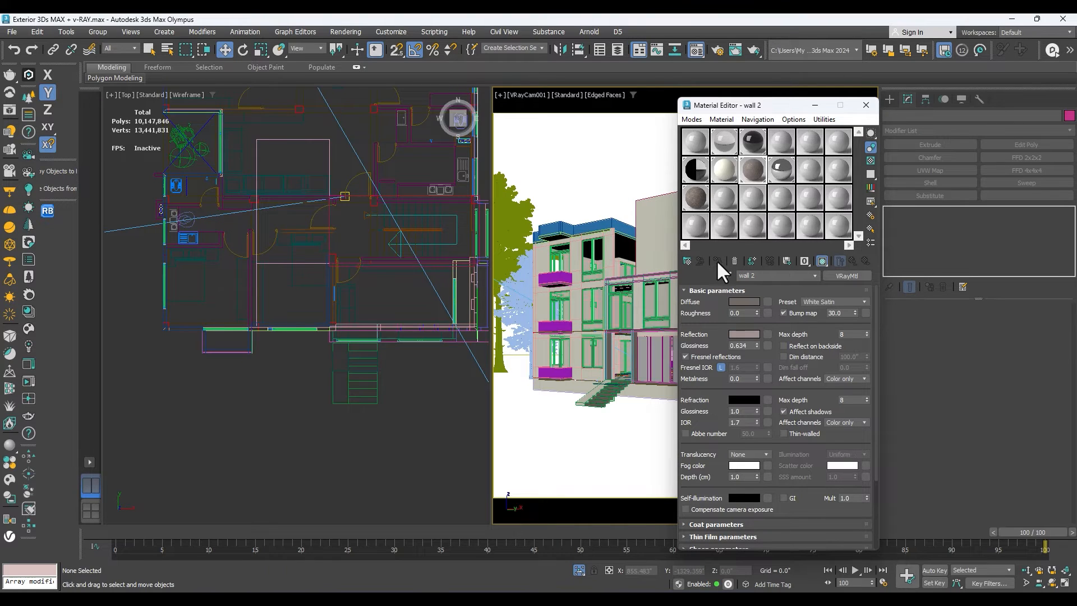
pyautogui.moveTo(785, 109); pyautogui.dragTo(352, 189)
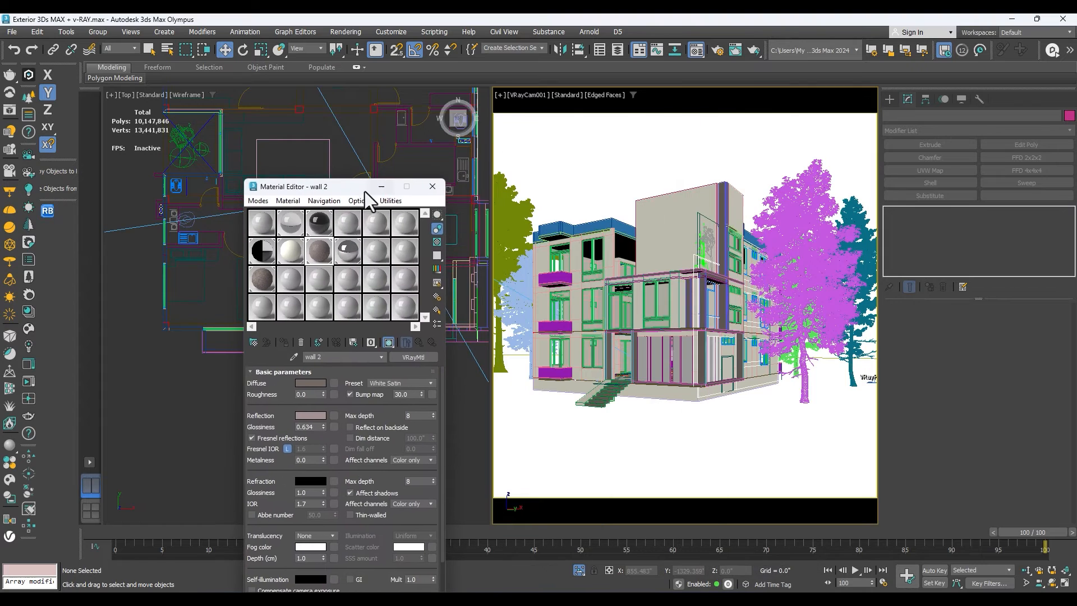
pyautogui.click(562, 232)
pyautogui.click(285, 342)
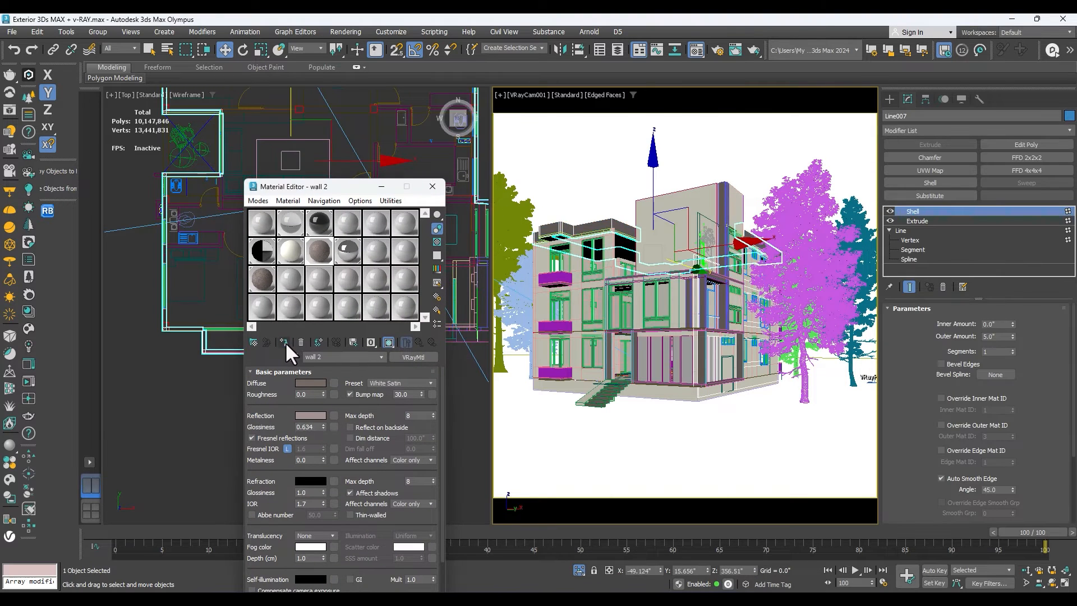
# Copy the box UVW Map modifier from the ground-floor panel group onto the roof parapet and clear the selection.
pyautogui.click(689, 300)
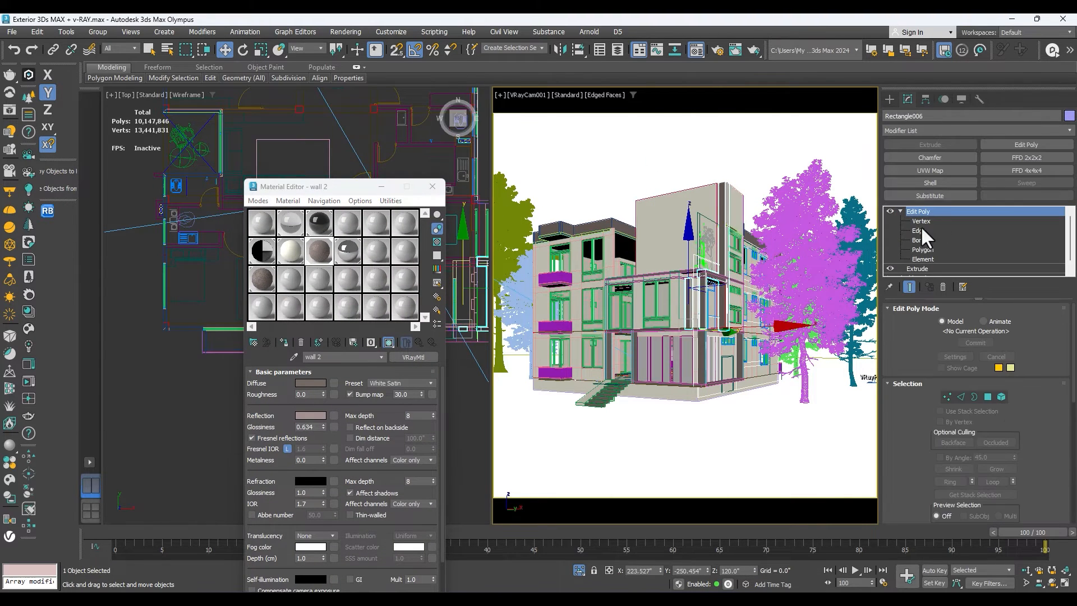
pyautogui.click(564, 231)
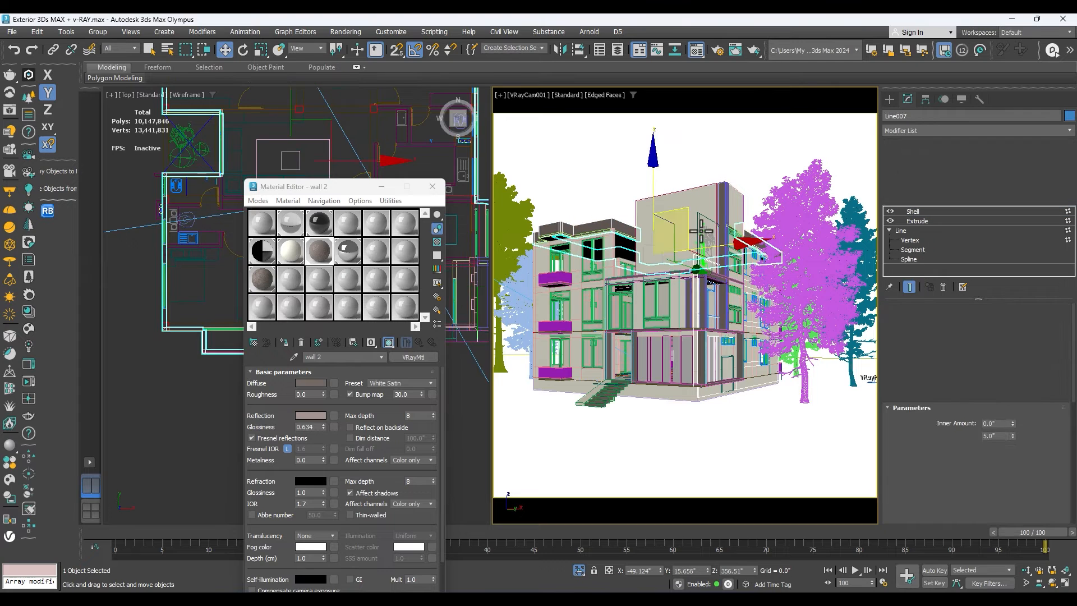
pyautogui.click(433, 186)
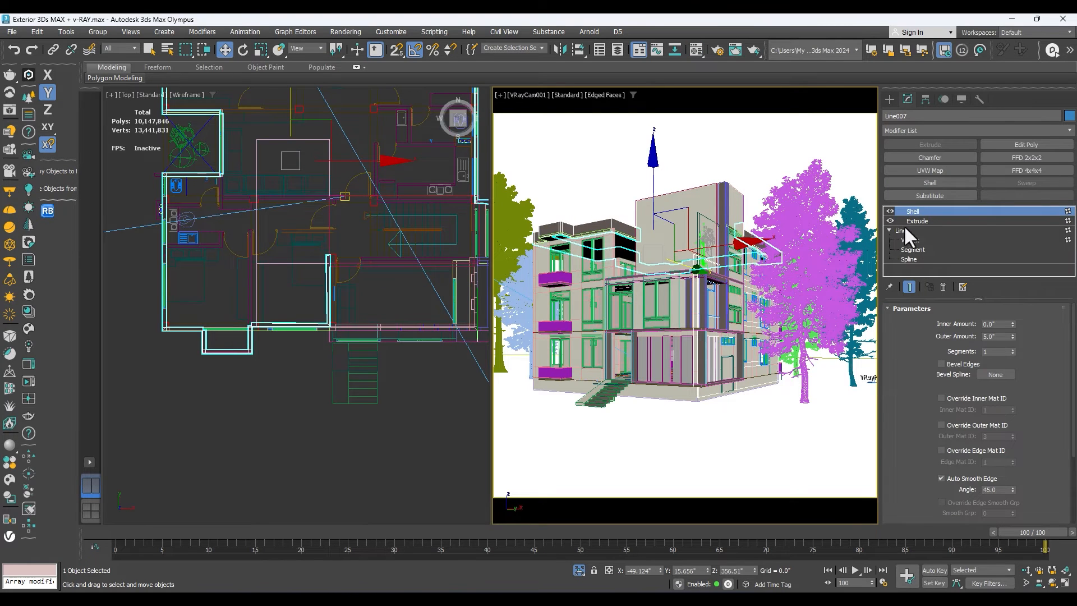
pyautogui.click(710, 342)
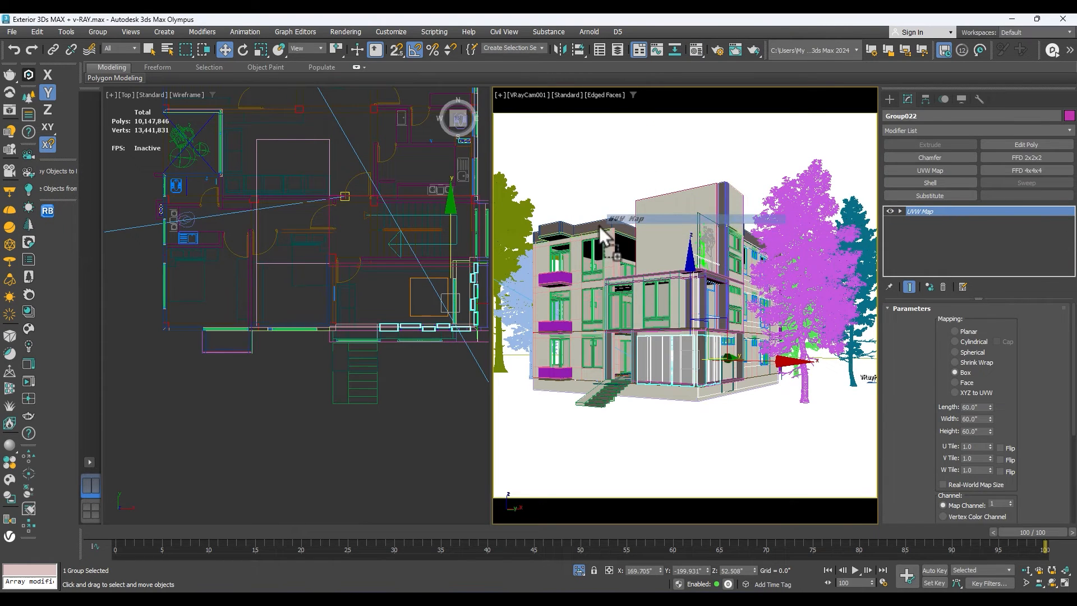
pyautogui.click(568, 173)
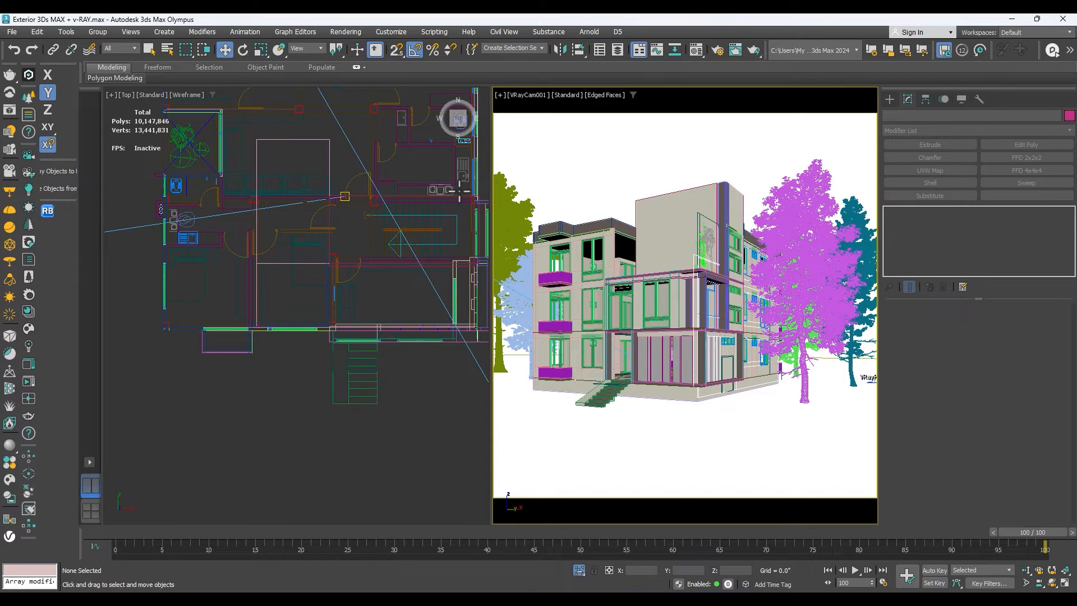
# Render the VRayCam001 view with V-Ray and examine the parapet and facade in the frame buffer.
pyautogui.hotkey('shift', 'q')
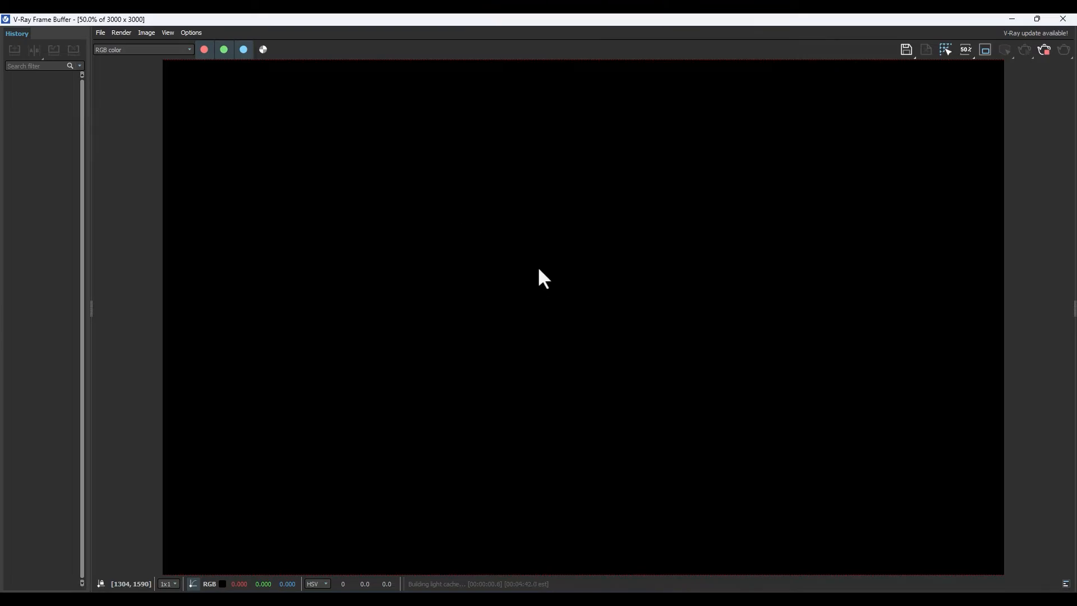
pyautogui.scroll(-1, 556, 278)
pyautogui.scroll(1, 572, 269)
pyautogui.scroll(-1, 577, 262)
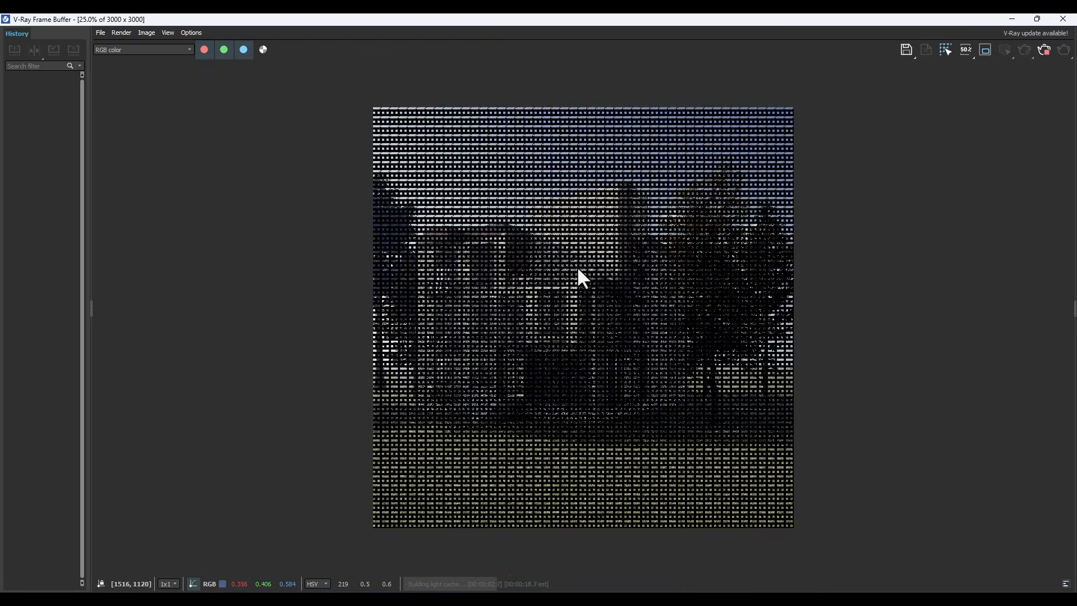
pyautogui.scroll(1, 542, 257)
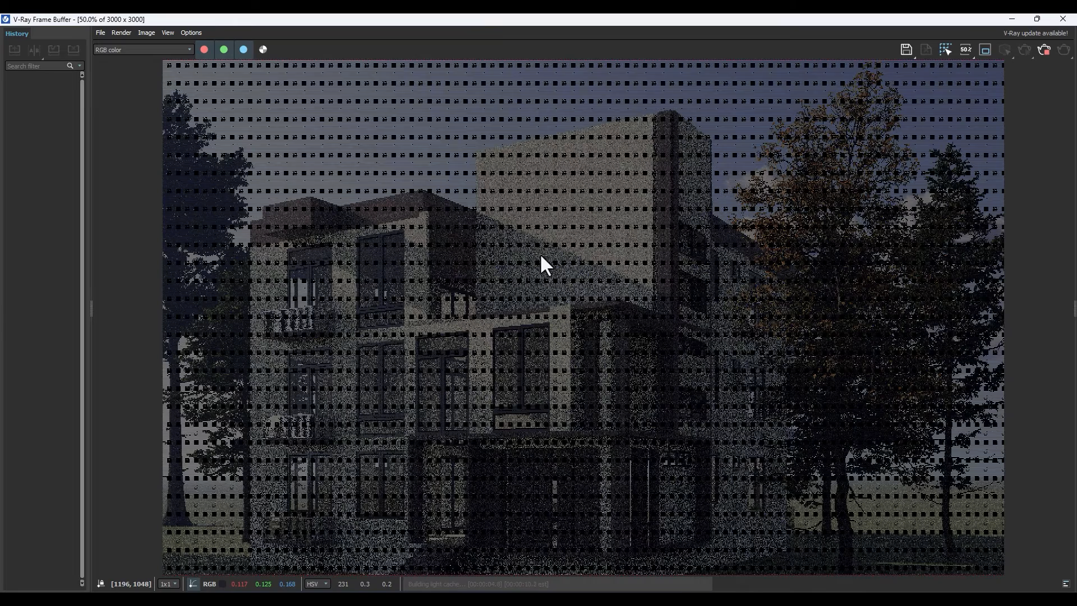
pyautogui.scroll(-1, 541, 257)
pyautogui.scroll(1, 540, 258)
pyautogui.scroll(-1, 541, 258)
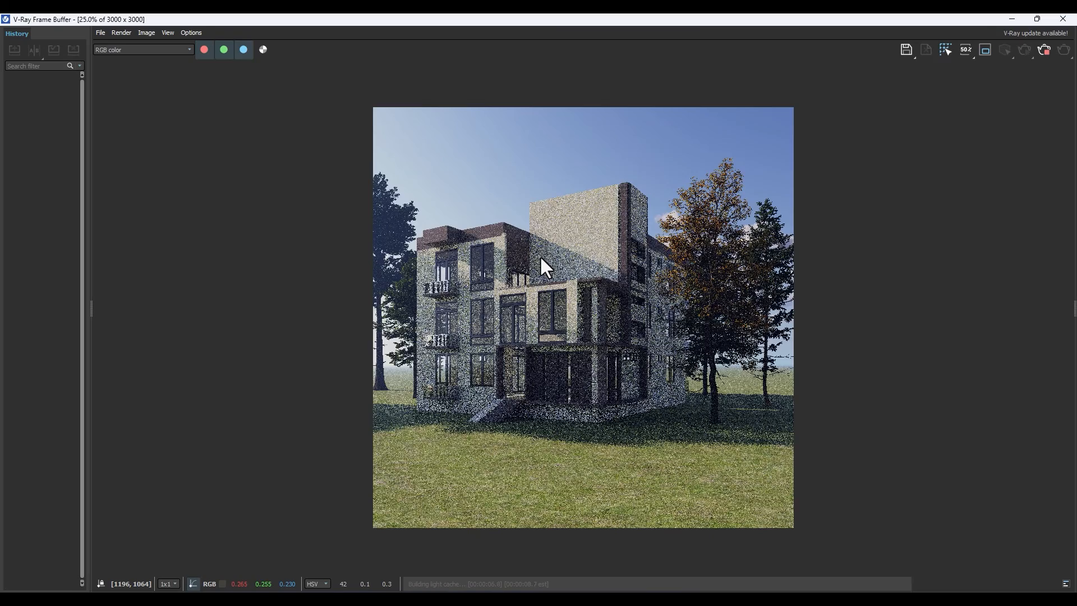
pyautogui.scroll(1, 541, 256)
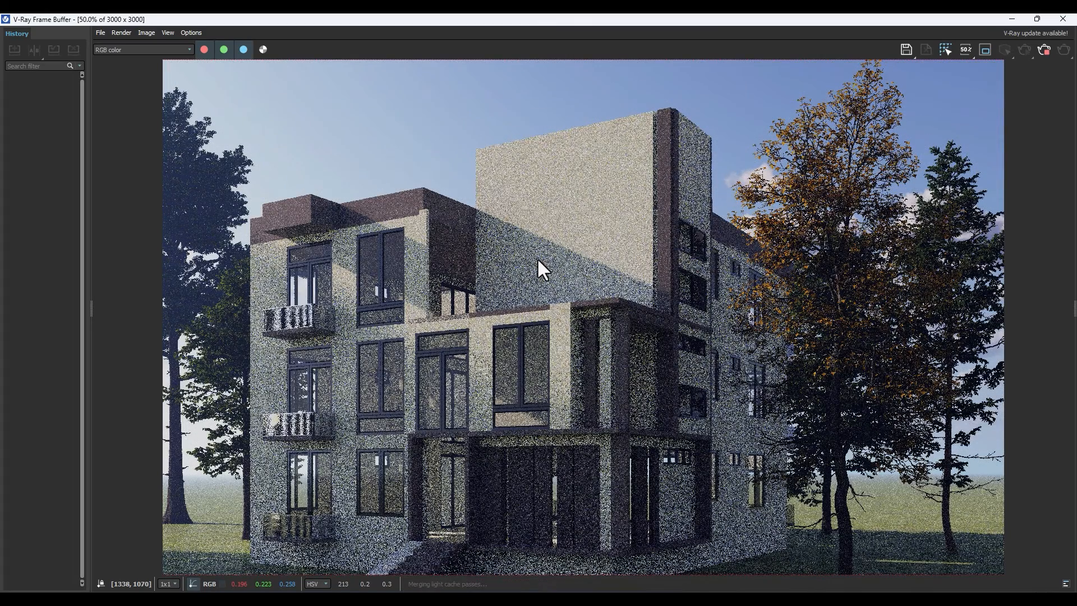
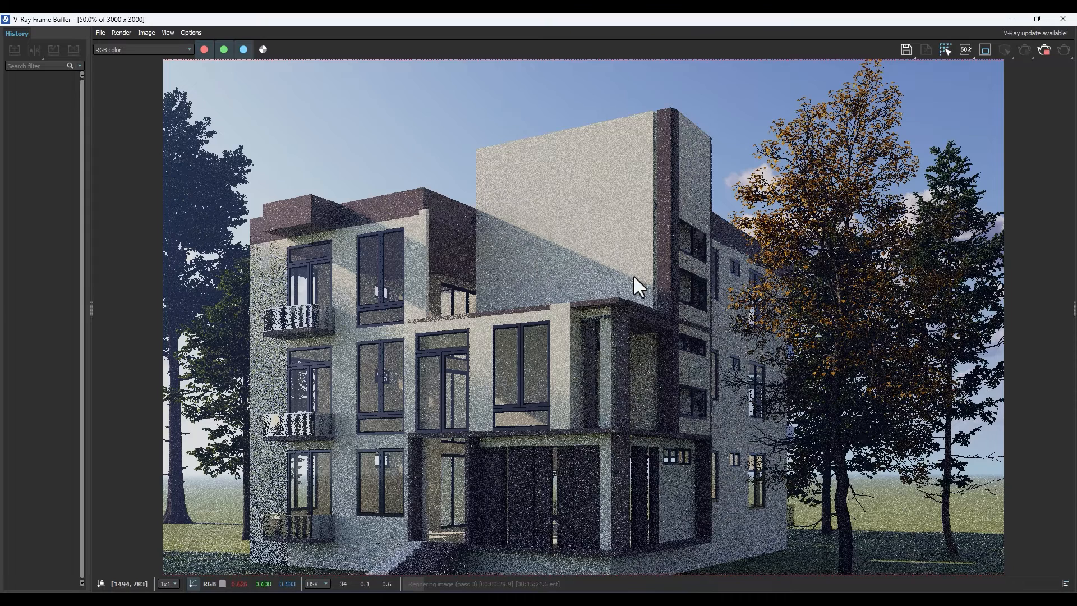
# Examine the rendered facade around the tower, terrace edge and roof parapet at different magnifications, and close the V-Ray Frame Buffer.
pyautogui.scroll(-1, 663, 309)
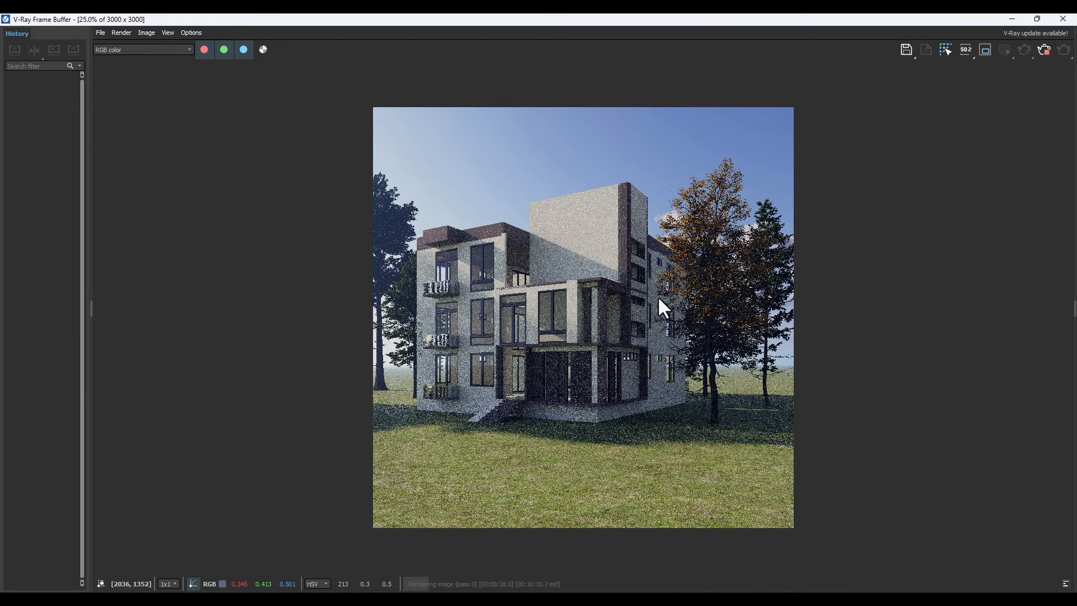
pyautogui.scroll(1, 422, 269)
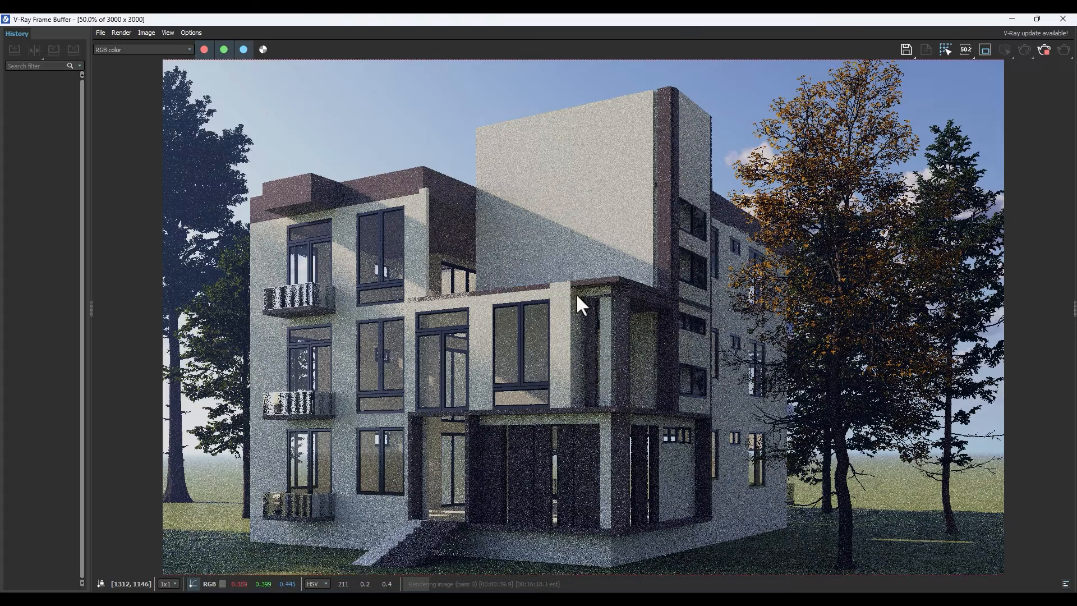
pyautogui.scroll(-1, 540, 274)
pyautogui.scroll(1, 515, 328)
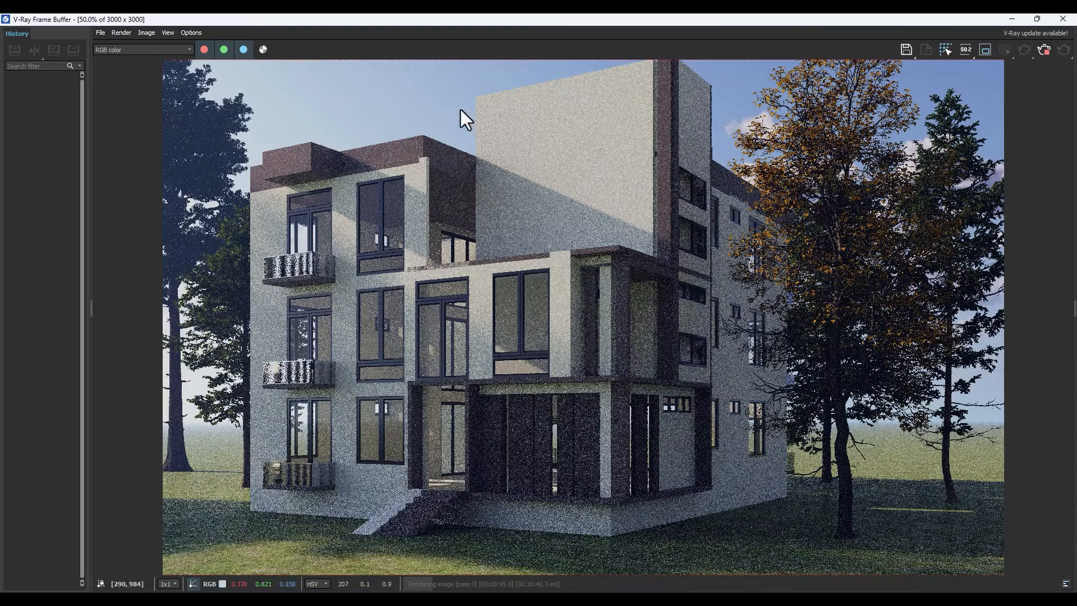
pyautogui.scroll(-1, 494, 269)
pyautogui.scroll(1, 538, 292)
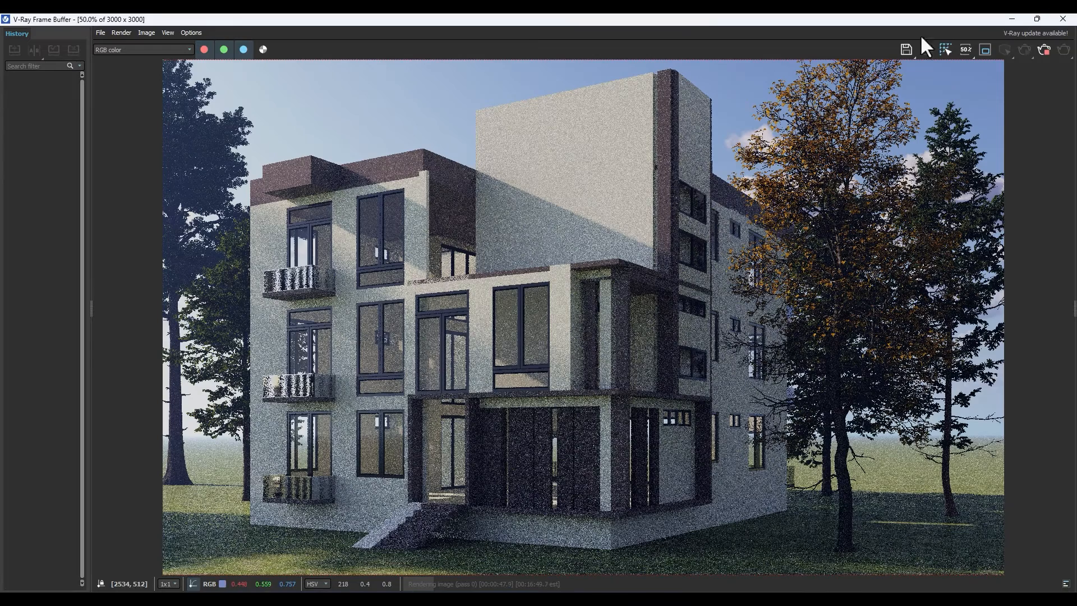
pyautogui.click(1062, 19)
pyautogui.click(881, 401)
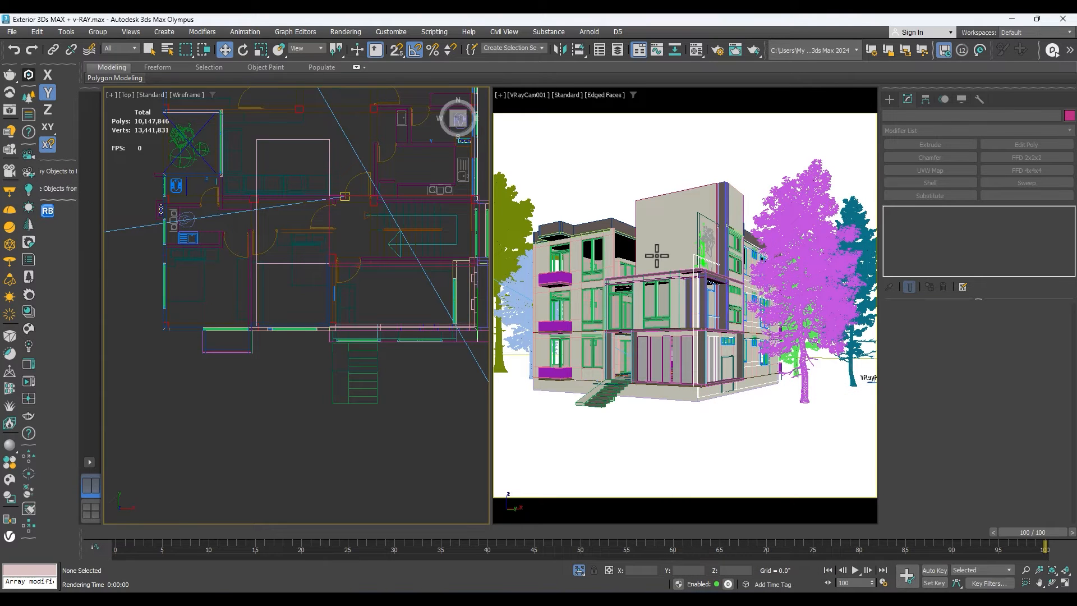
# Enlarge the camera view, switch it to Perspective and inspect the terrace slab and front wall from several angles.
pyautogui.click(721, 287)
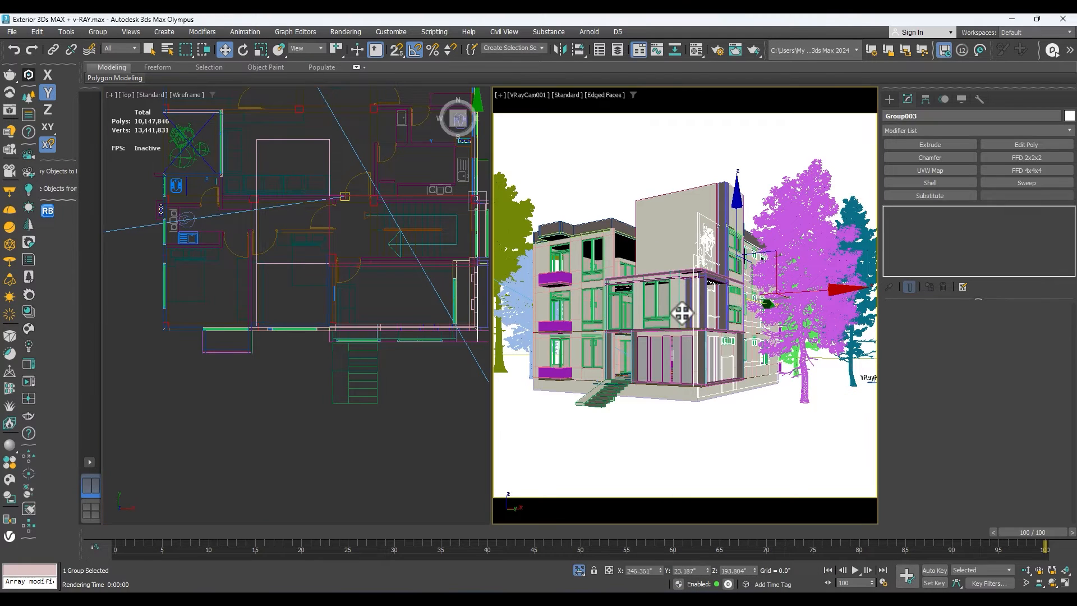
pyautogui.hotkey('alt', 'w')
pyautogui.click(457, 284)
pyautogui.press('p')
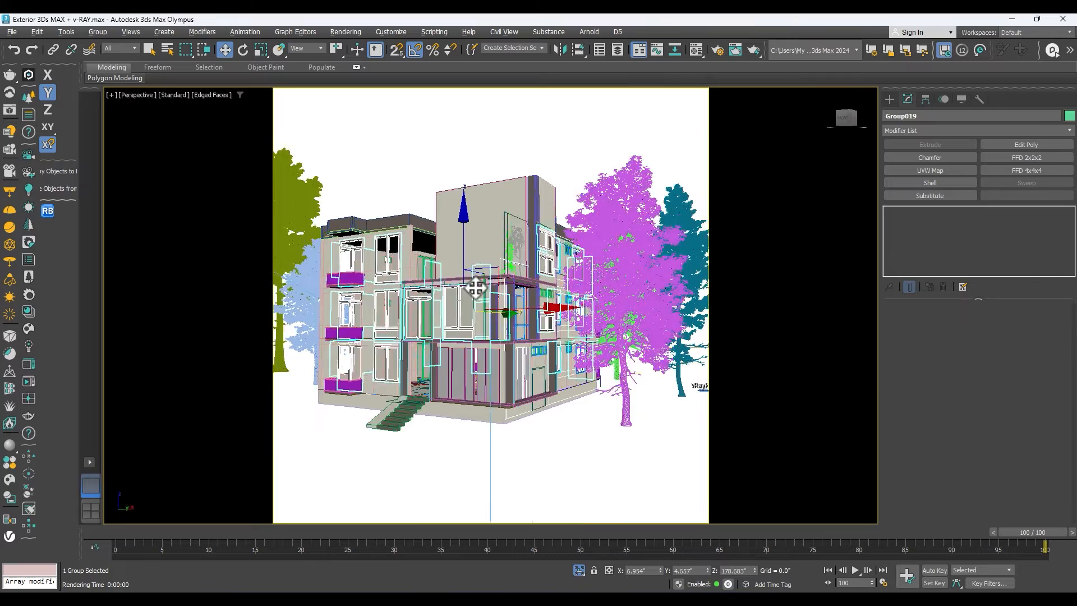
pyautogui.press('z')
pyautogui.click(1055, 584)
pyautogui.moveTo(421, 312); pyautogui.dragTo(485, 361)
pyautogui.click(486, 360)
pyautogui.click(930, 170)
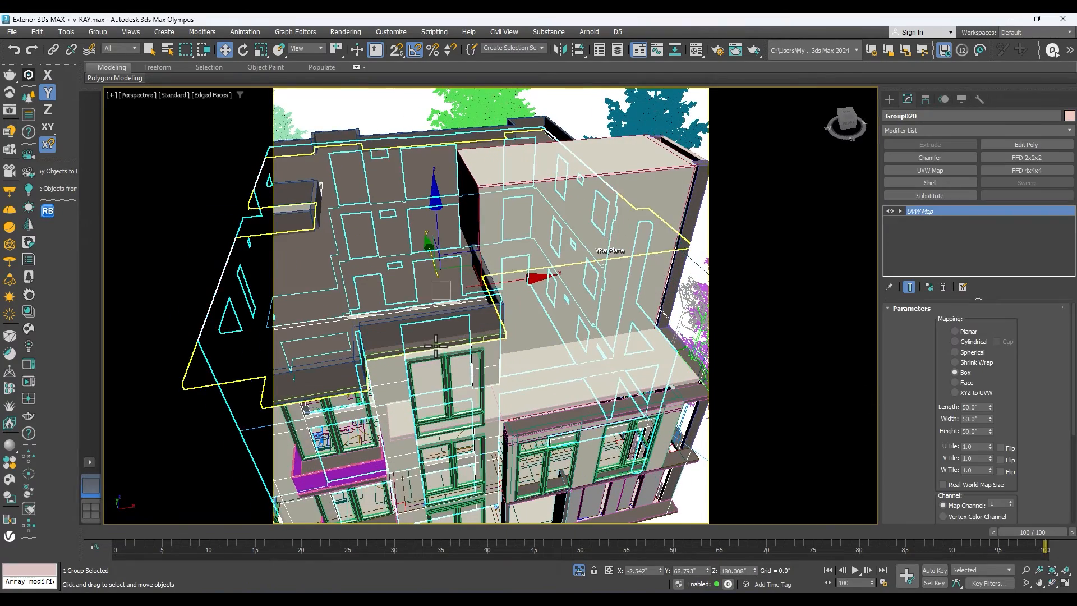
pyautogui.click(1055, 583)
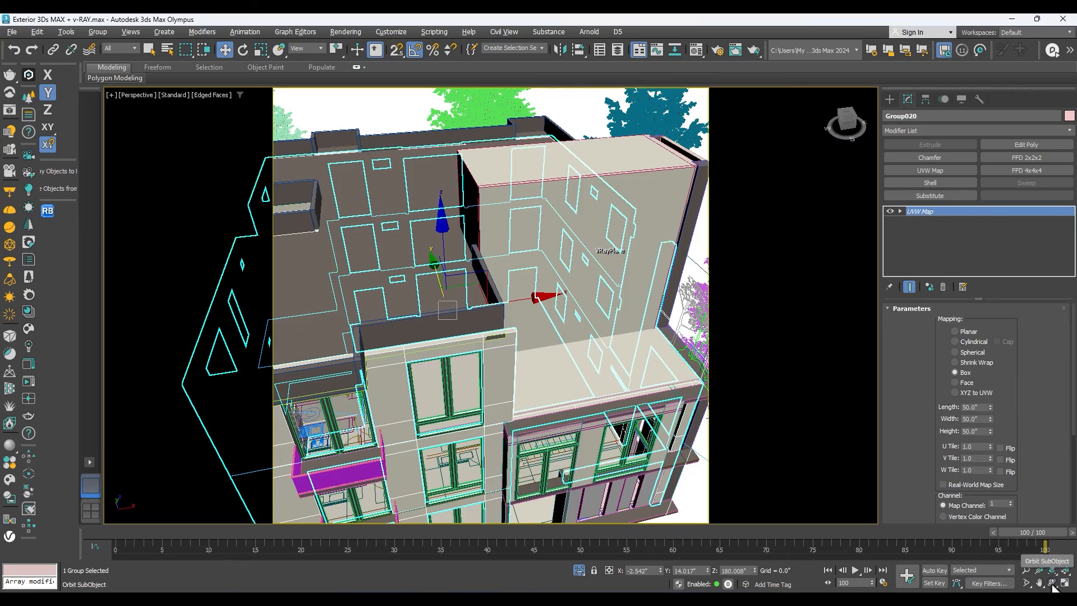
pyautogui.moveTo(582, 373); pyautogui.dragTo(539, 360)
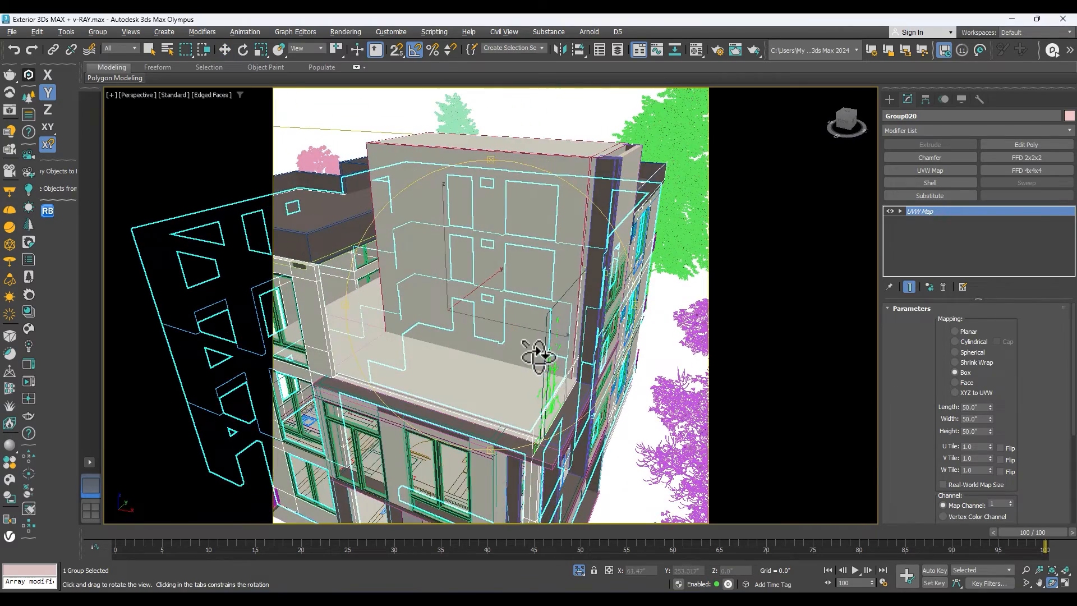
pyautogui.rightClick(540, 357)
pyautogui.scroll(-3, 603, 308)
pyautogui.scroll(-2, 479, 354)
pyautogui.scroll(6, 551, 378)
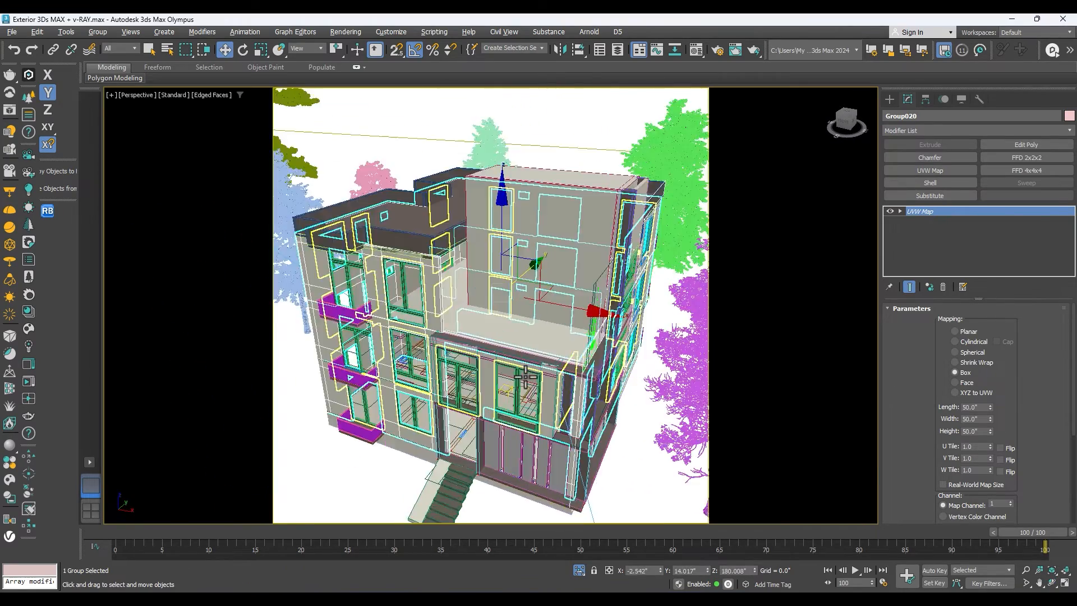
pyautogui.scroll(-4, 450, 296)
# Select the front wall below the terrace and pick its upper vertices above the windows at Vertex level.
pyautogui.click(514, 361)
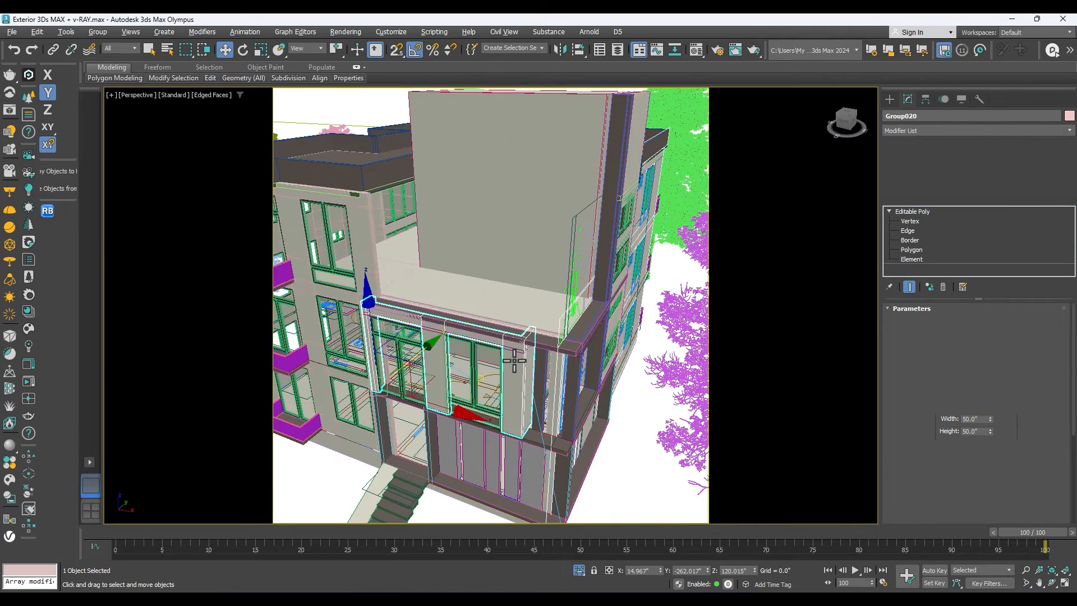
pyautogui.scroll(3, 515, 360)
pyautogui.click(956, 220)
pyautogui.scroll(-3, 592, 314)
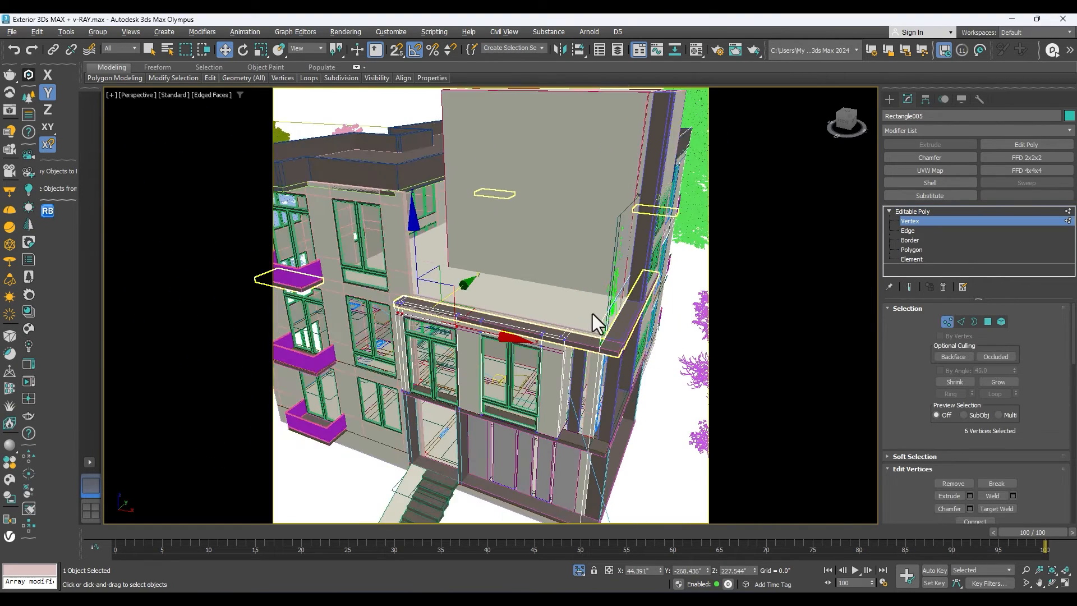
pyautogui.moveTo(350, 345); pyautogui.dragTo(347, 365)
pyautogui.scroll(3, 536, 359)
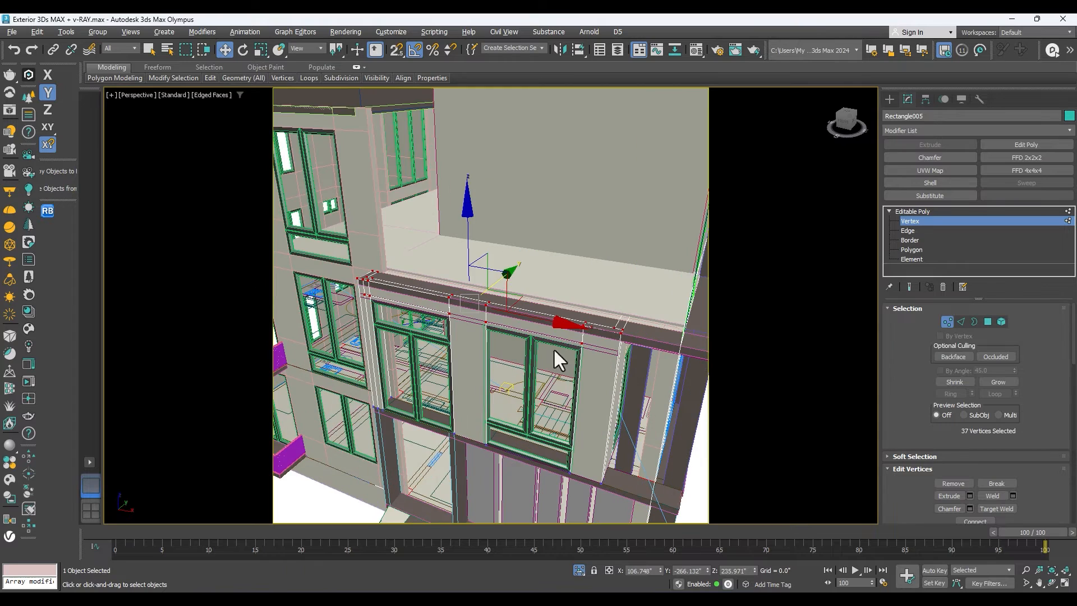
# Turn on vertex snapping and try to move the front wall's upper vertices along the Z axis.
pyautogui.scroll(2, 463, 300)
pyautogui.click(1052, 583)
pyautogui.moveTo(541, 370); pyautogui.dragTo(447, 322)
pyautogui.press('w')
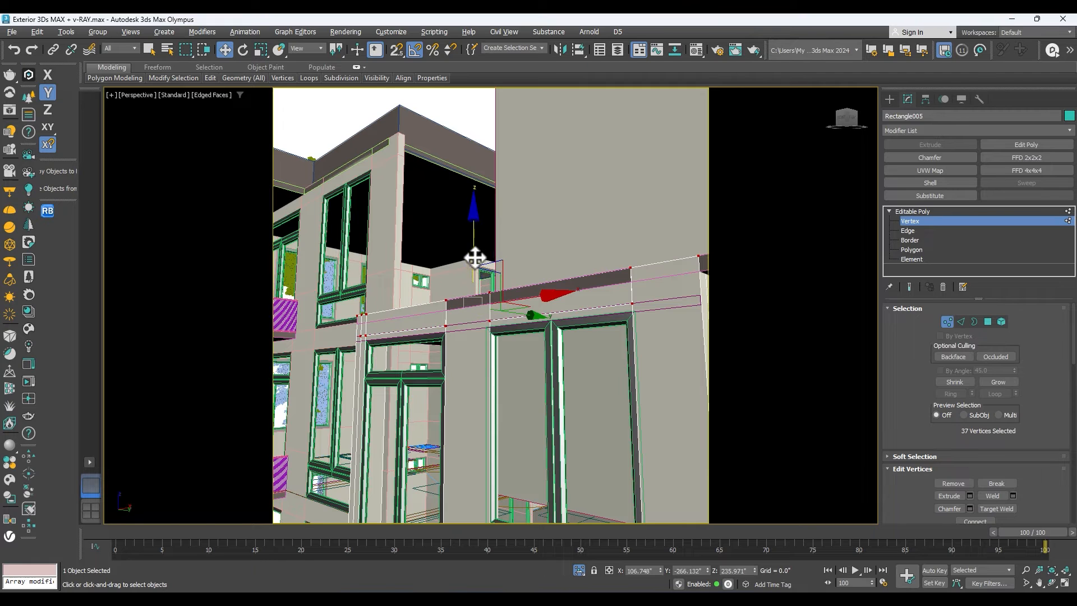
pyautogui.moveTo(475, 257); pyautogui.dragTo(532, 268)
pyautogui.scroll(-5, 483, 285)
pyautogui.scroll(5, 546, 292)
pyautogui.press('s')
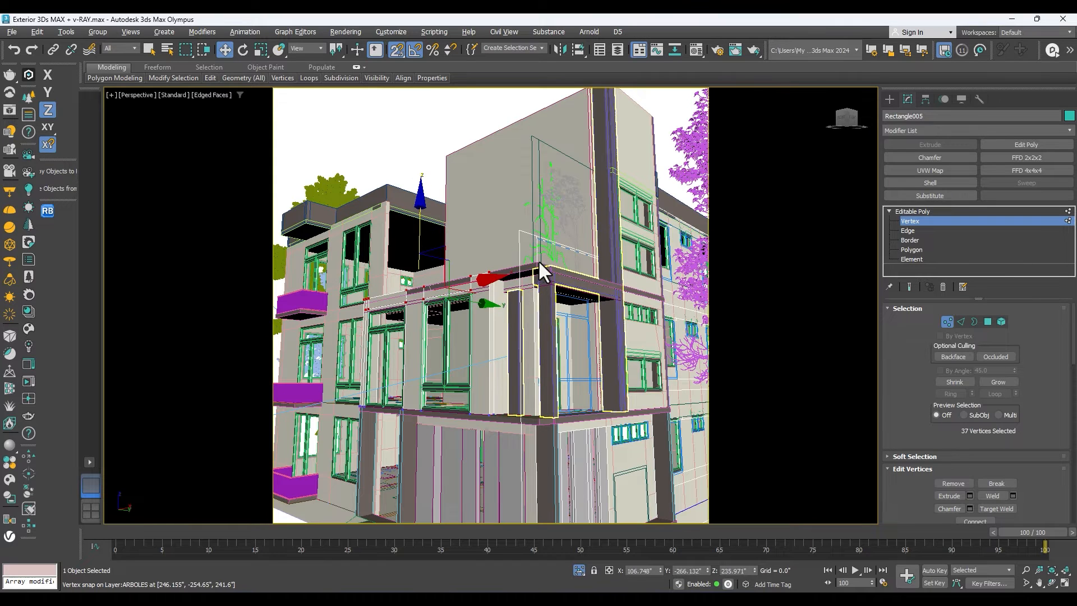
# Switch to the Front view and reduce the vertex selection to the topmost row of the front wall, comparing shaded and wireframe displays.
pyautogui.press('f')
pyautogui.scroll(5, 626, 244)
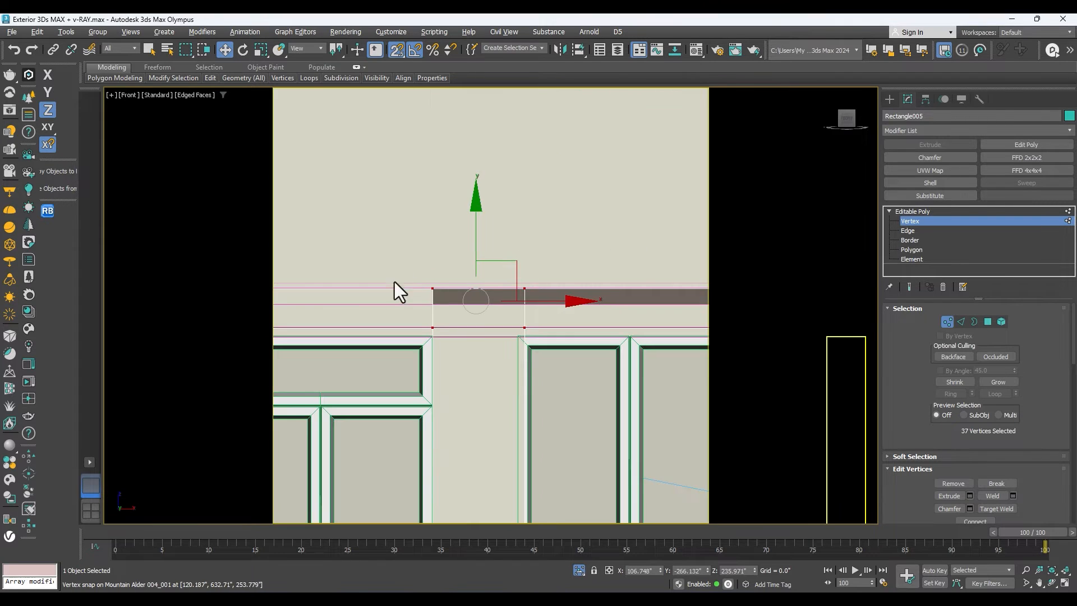
pyautogui.scroll(-5, 500, 298)
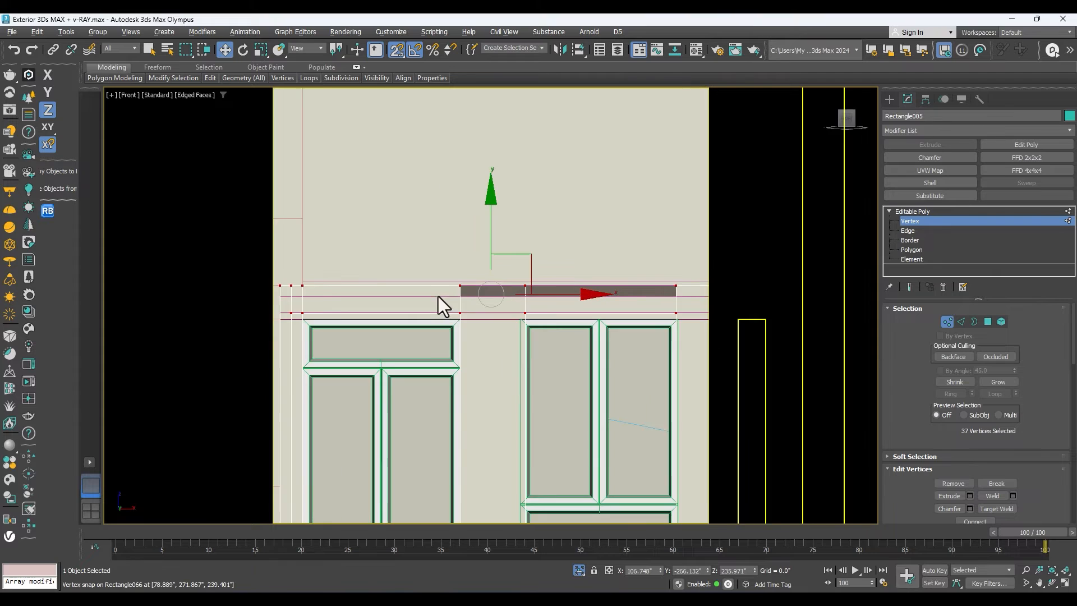
pyautogui.scroll(-5, 507, 288)
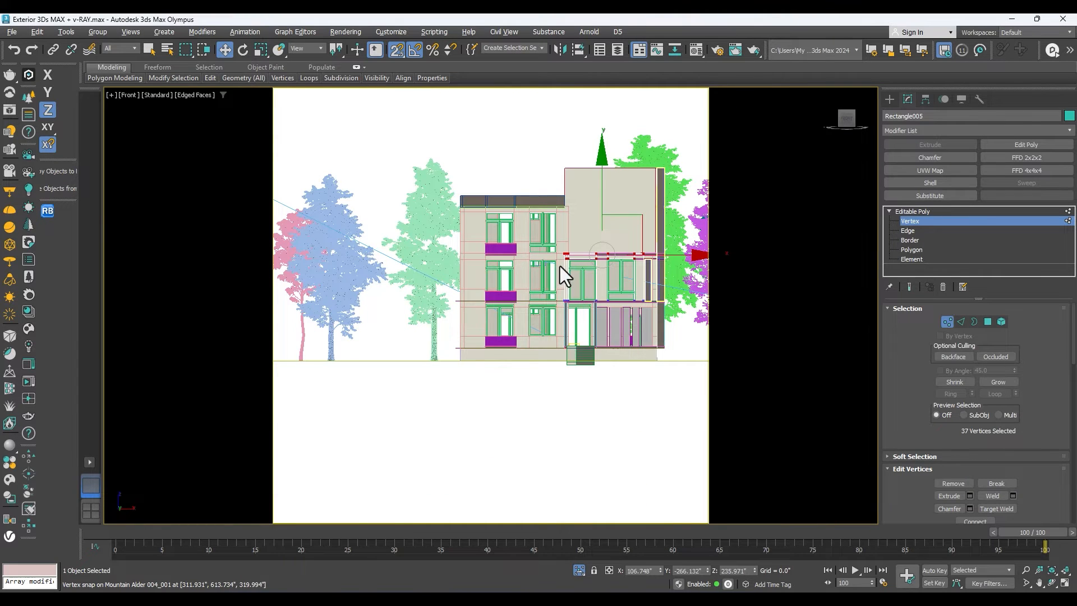
pyautogui.scroll(3, 591, 257)
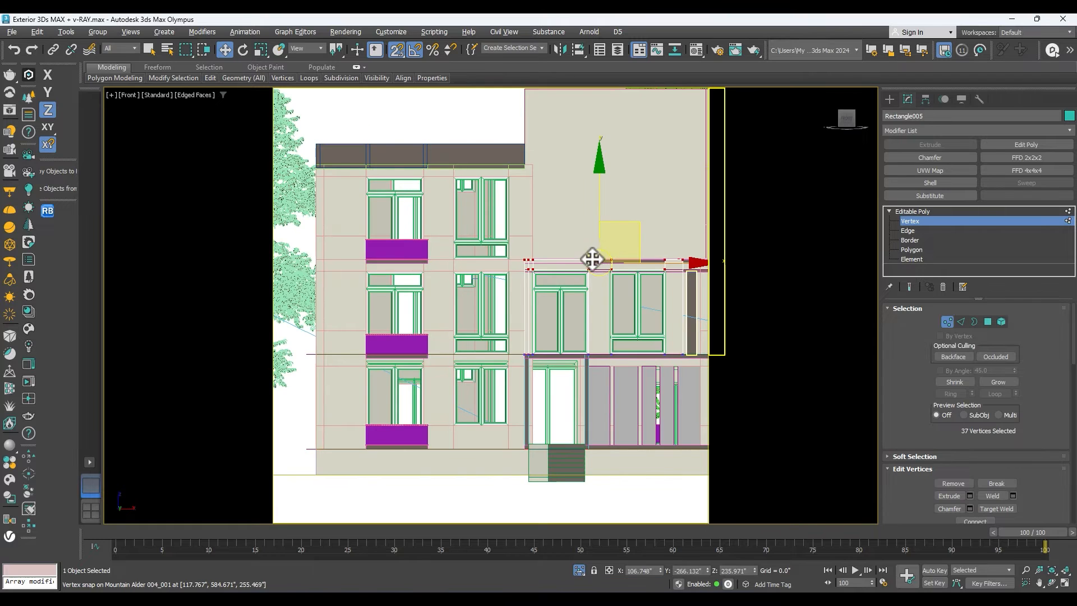
pyautogui.scroll(-2, 480, 328)
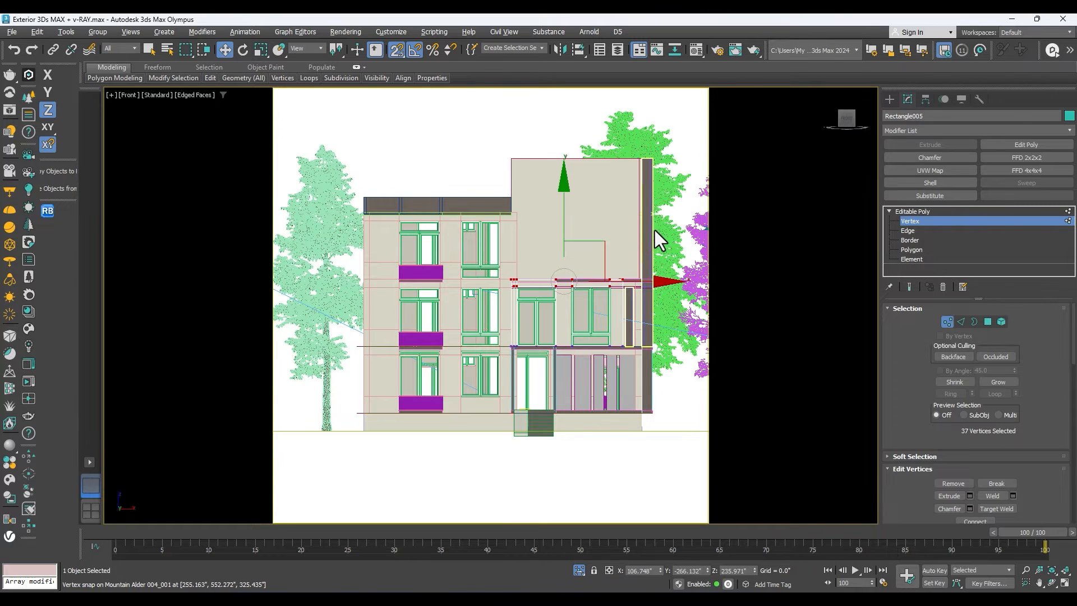
pyautogui.press('F4')
pyautogui.scroll(3, 668, 237)
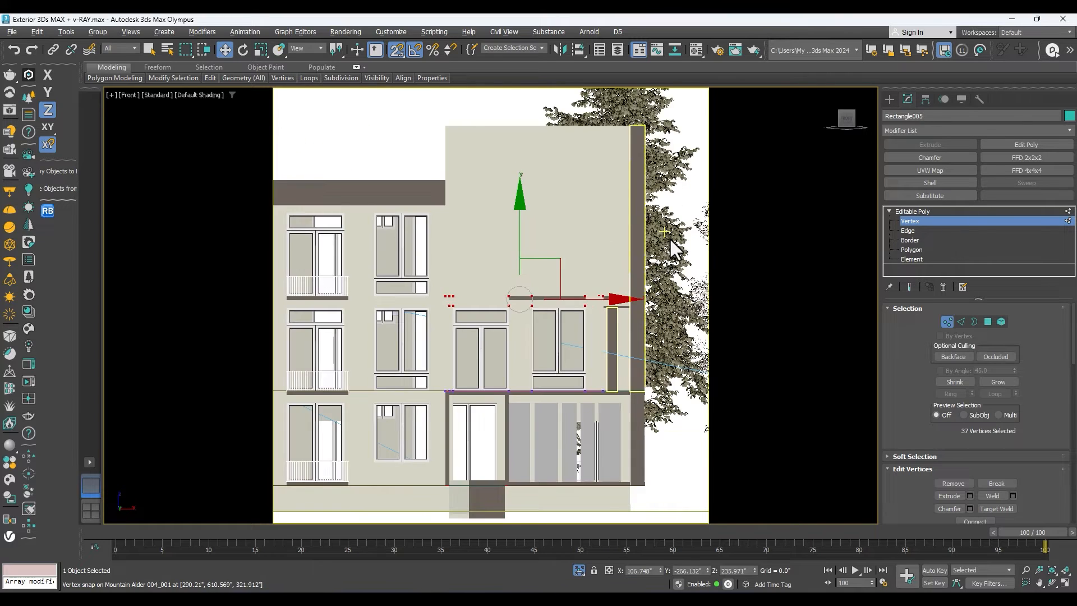
pyautogui.press('F3')
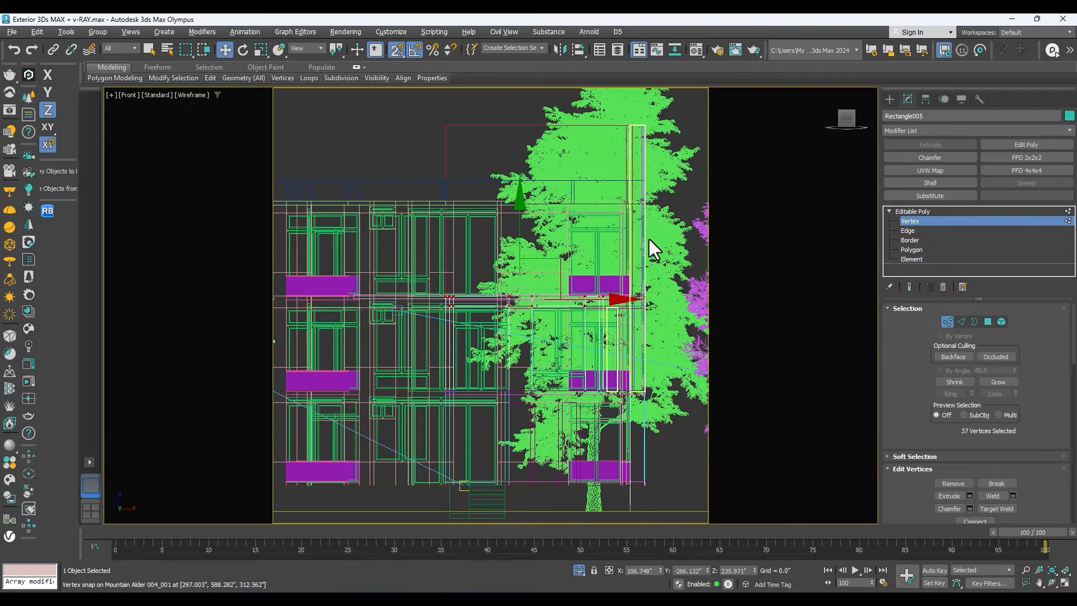
pyautogui.press('F3')
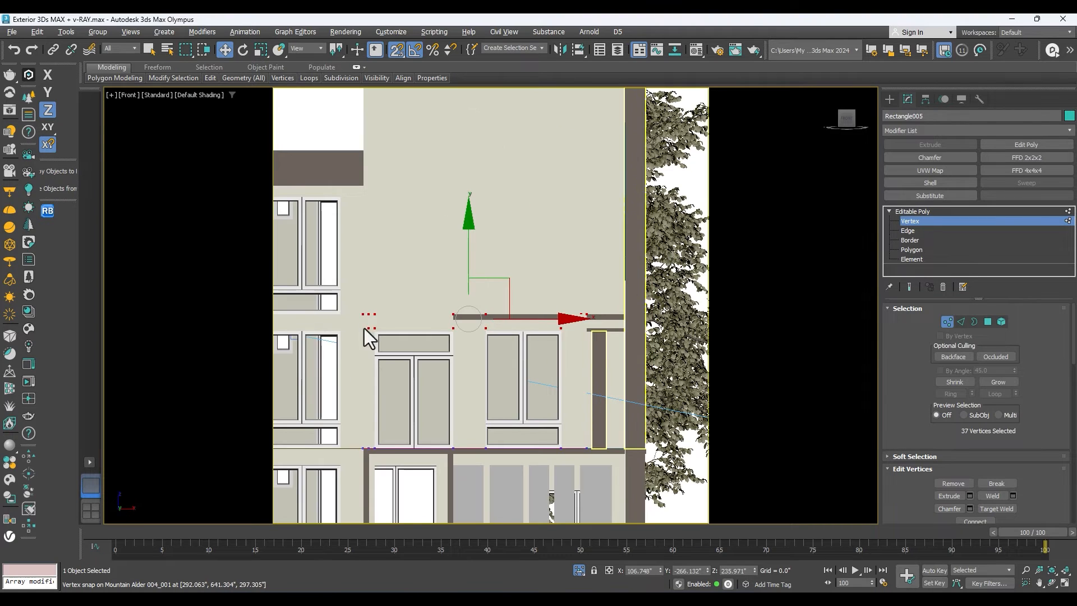
pyautogui.moveTo(348, 325); pyautogui.dragTo(345, 322)
pyautogui.press('F3')
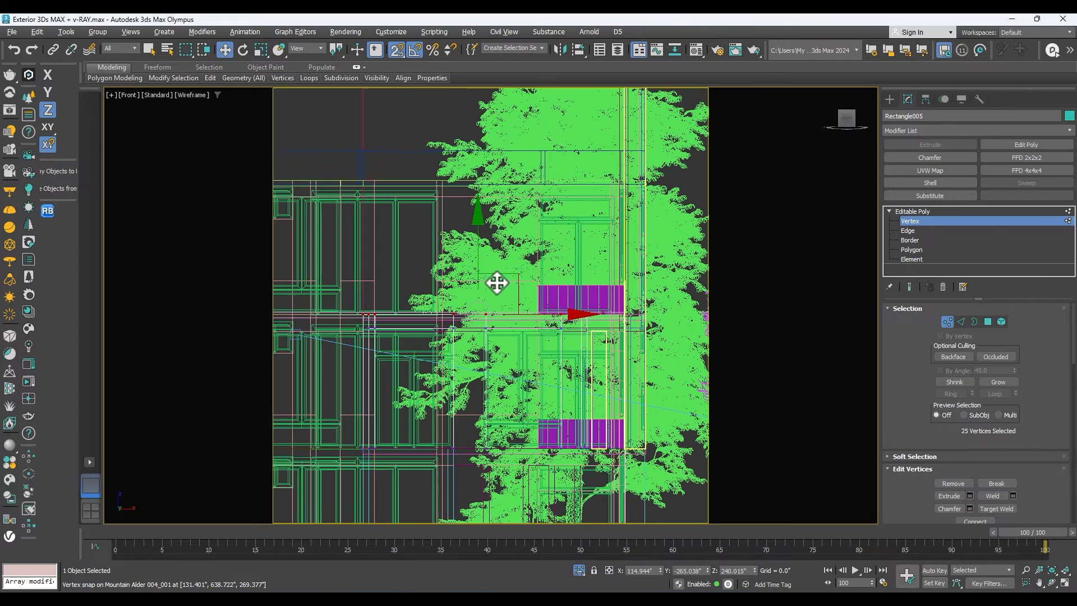
pyautogui.press('F3')
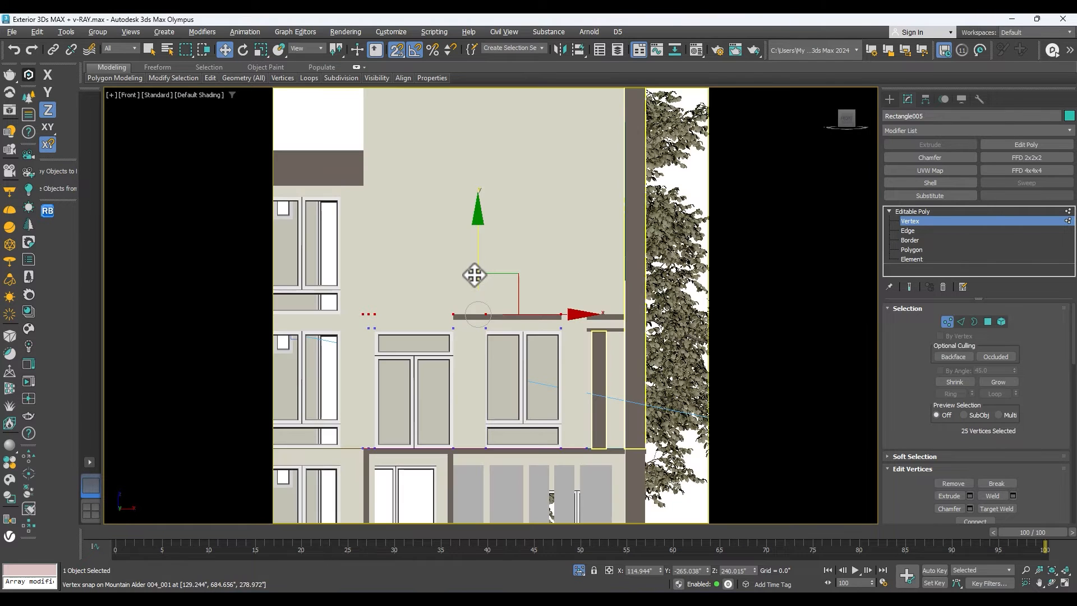
pyautogui.press('F4')
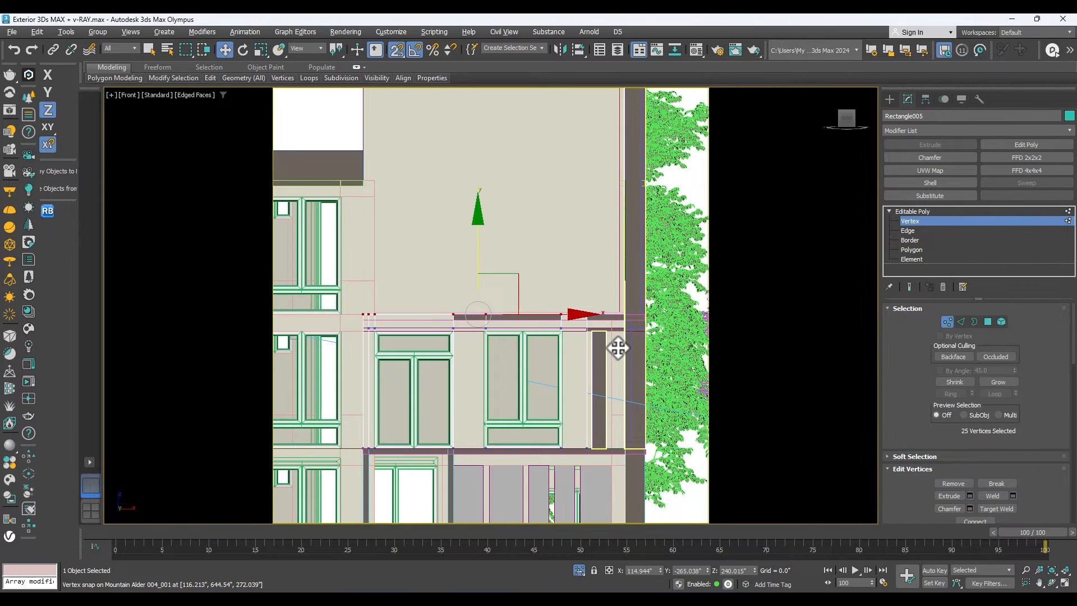
# Lower the front wall's topmost vertices vertically, snapping them to the underside of the dark terrace slab band, and leave vertex editing.
pyautogui.moveTo(625, 327)
pyautogui.mouseDown()
pyautogui.moveTo(621, 315)
pyautogui.moveTo(638, 321)
pyautogui.mouseUp()
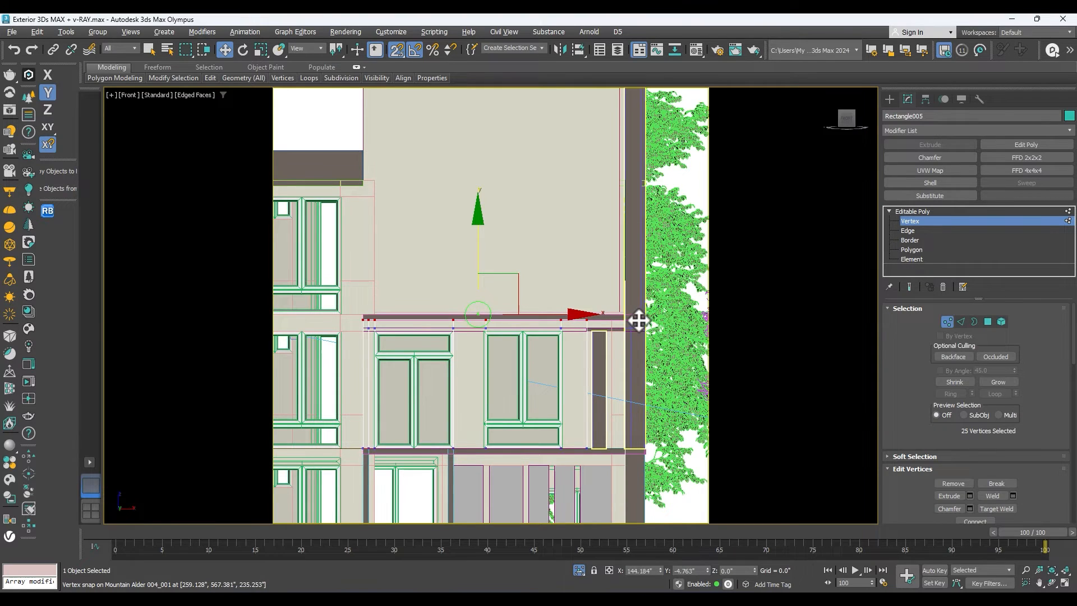
pyautogui.scroll(5, 488, 314)
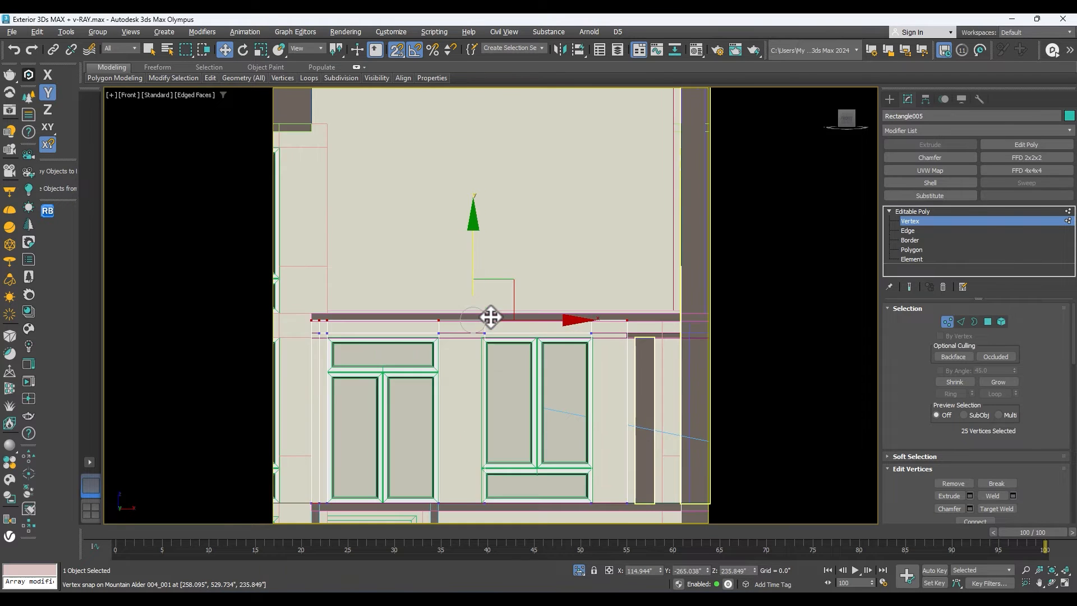
pyautogui.scroll(3, 558, 213)
pyautogui.scroll(-4, 443, 264)
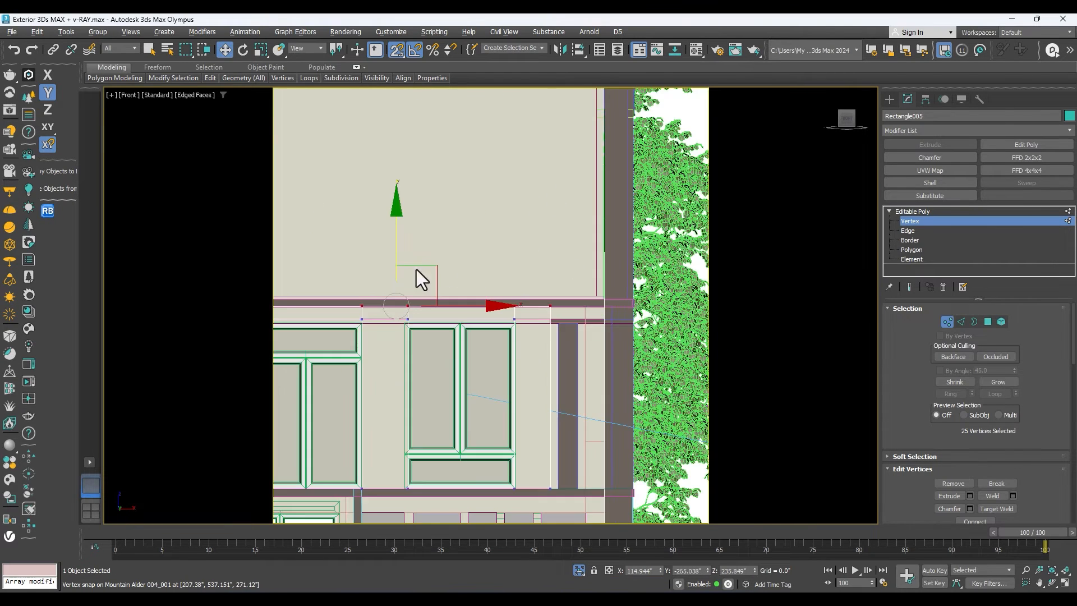
pyautogui.scroll(2, 394, 277)
pyautogui.moveTo(397, 276); pyautogui.dragTo(561, 297)
pyautogui.scroll(-3, 417, 289)
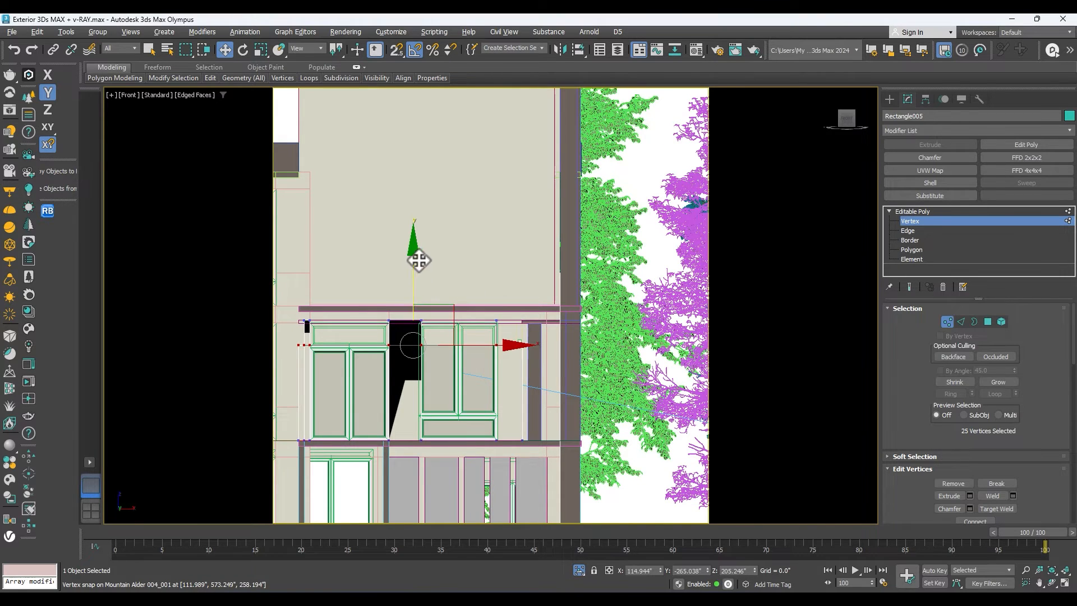
pyautogui.moveTo(414, 278); pyautogui.dragTo(577, 310)
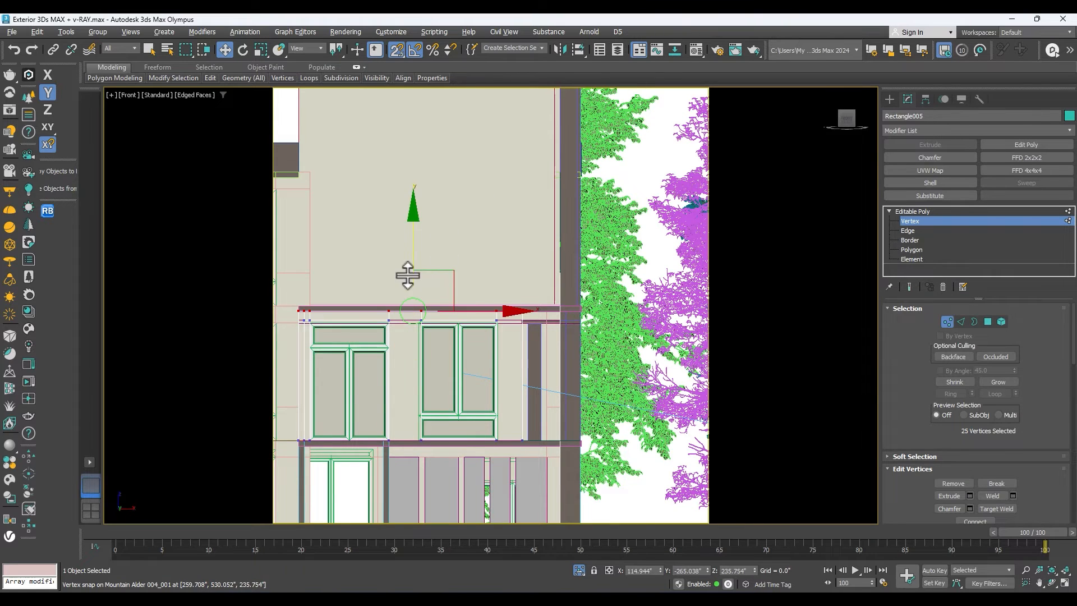
pyautogui.scroll(2, 408, 275)
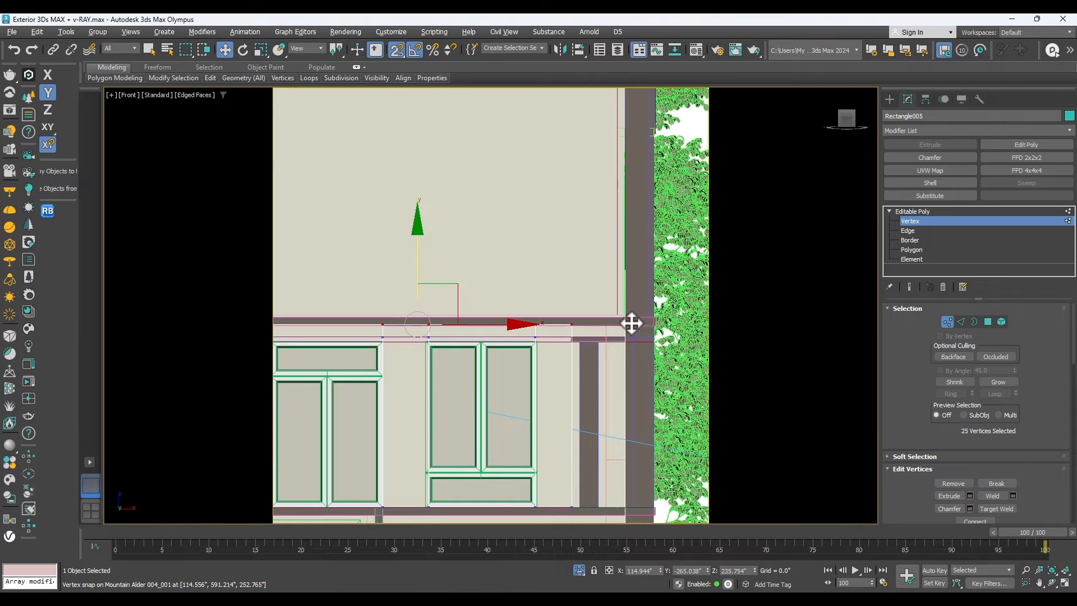
pyautogui.moveTo(626, 327); pyautogui.dragTo(625, 326)
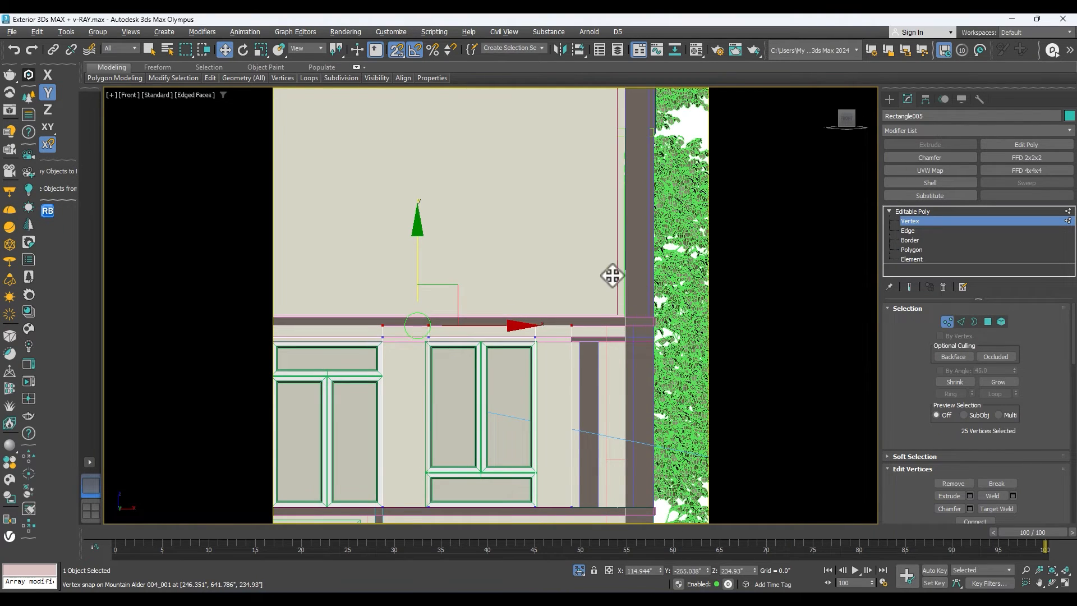
pyautogui.click(914, 212)
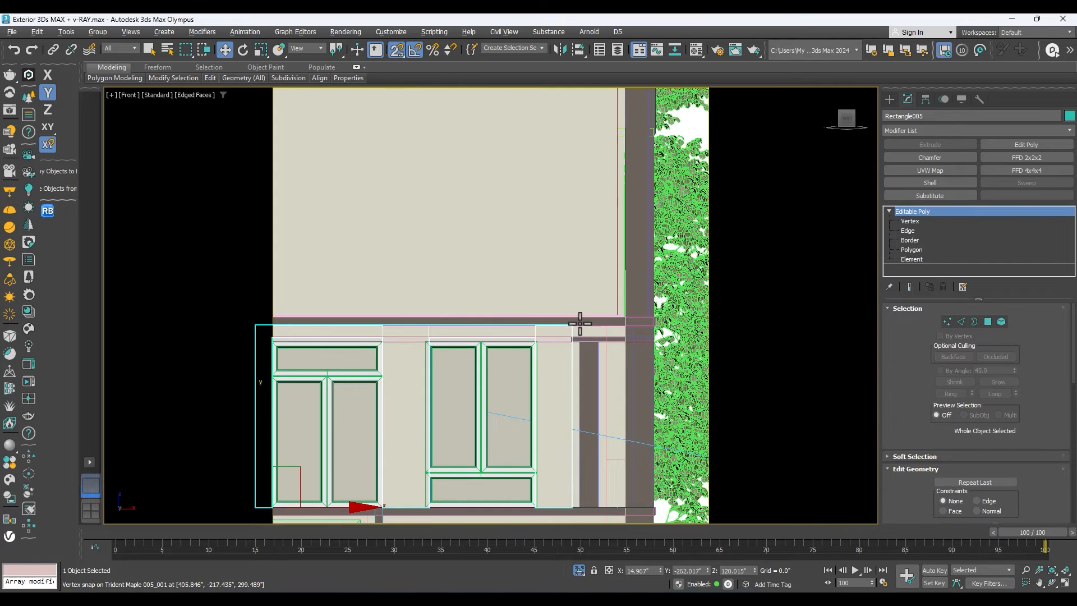
# Examine the adjusted front wall up close and then the whole building through the camera view.
pyautogui.scroll(2, 582, 324)
pyautogui.scroll(-1, 507, 275)
pyautogui.scroll(-1, 516, 243)
pyautogui.scroll(-1, 518, 232)
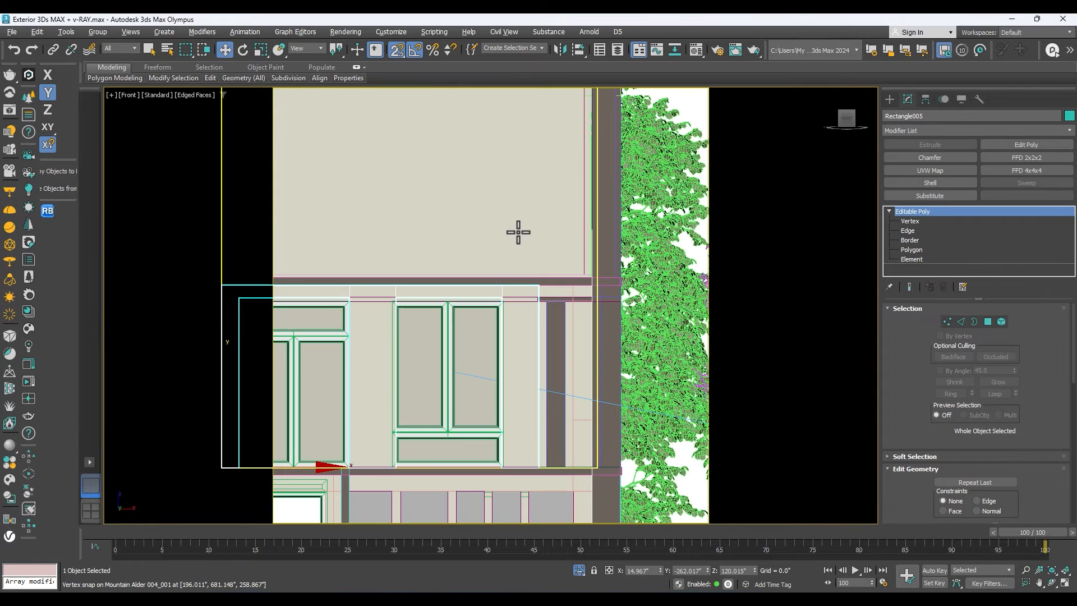
pyautogui.scroll(-2, 518, 228)
pyautogui.press('c')
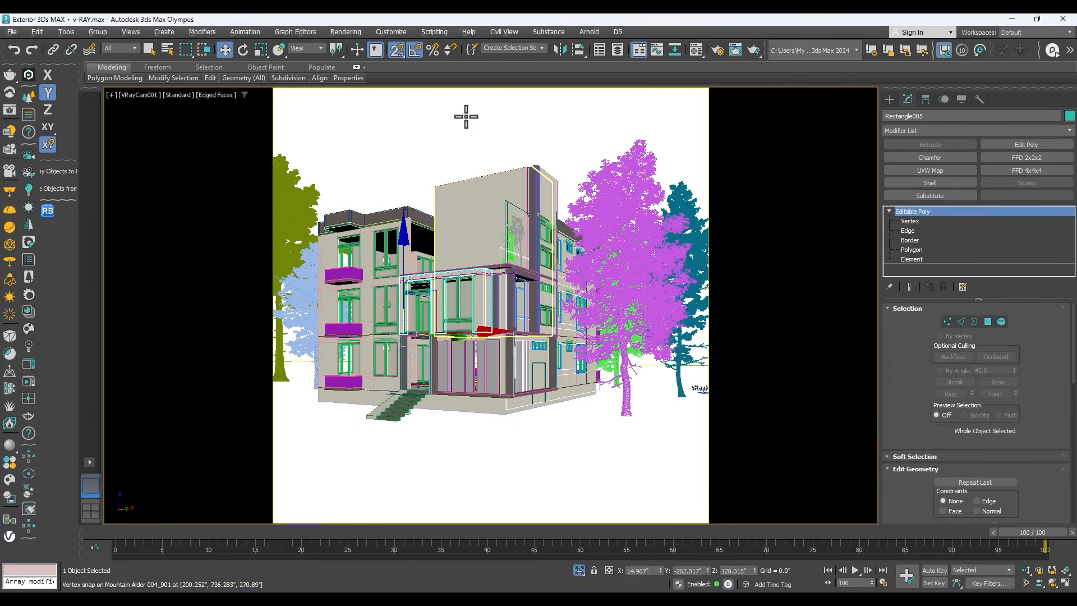
pyautogui.click(567, 109)
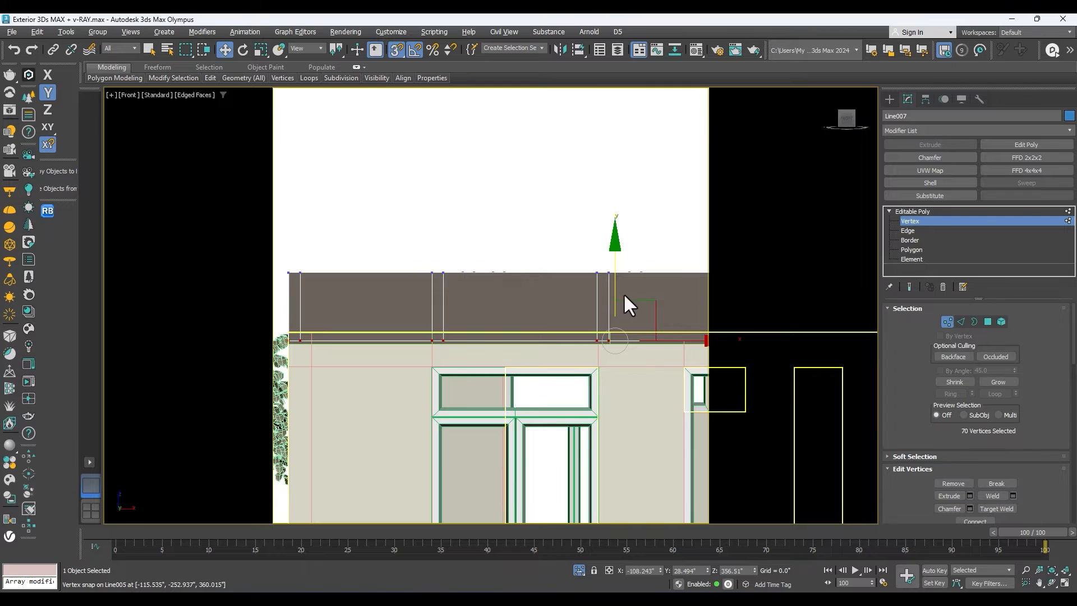
# Leave vertex editing, raise the roof parapet vertically, and snap its underside down to the top of the wall at Z 360.015.
pyautogui.click(913, 212)
pyautogui.scroll(-3, 644, 267)
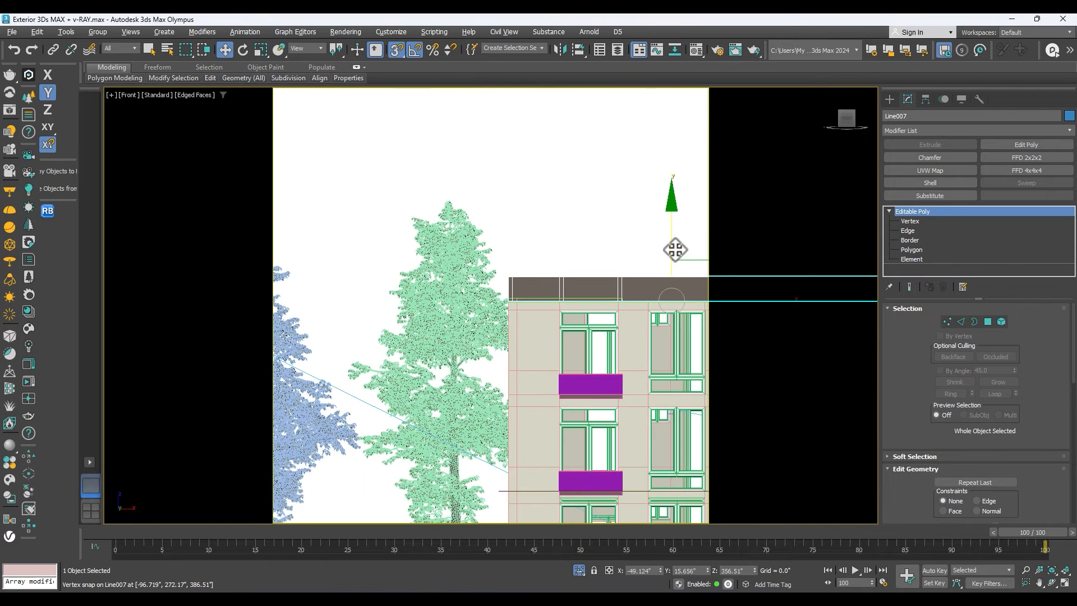
pyautogui.moveTo(674, 250); pyautogui.dragTo(672, 243)
pyautogui.press('s')
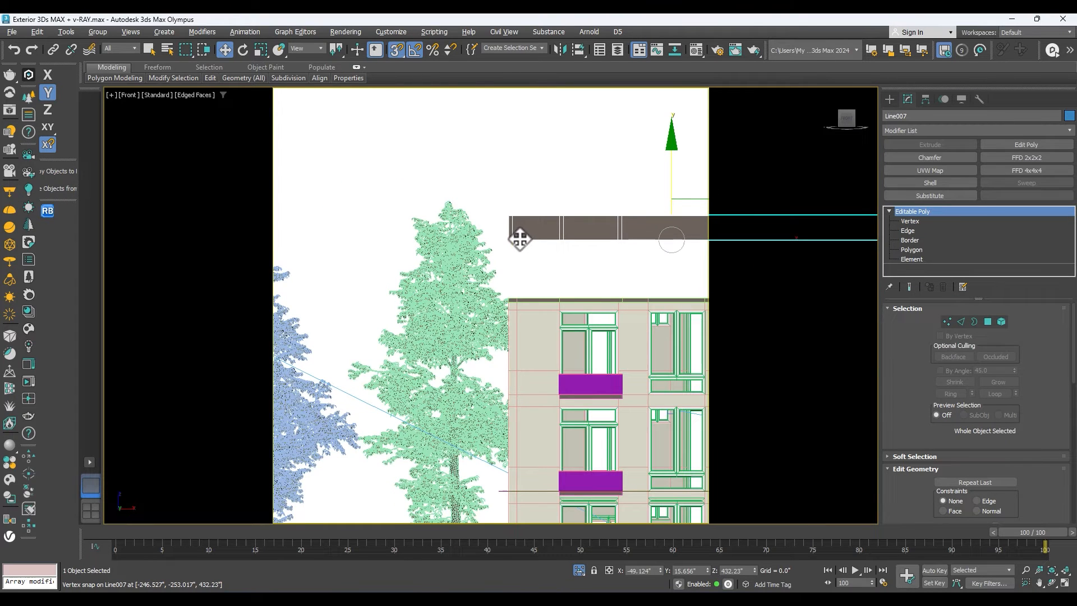
pyautogui.moveTo(520, 240); pyautogui.dragTo(512, 288)
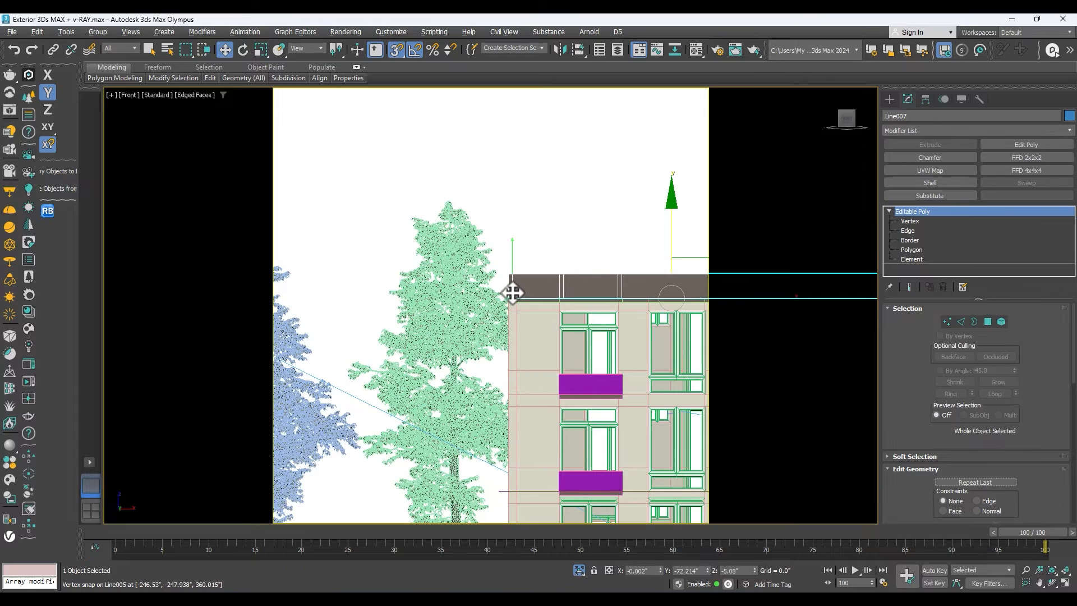
pyautogui.scroll(-2, 639, 307)
pyautogui.scroll(10, 640, 308)
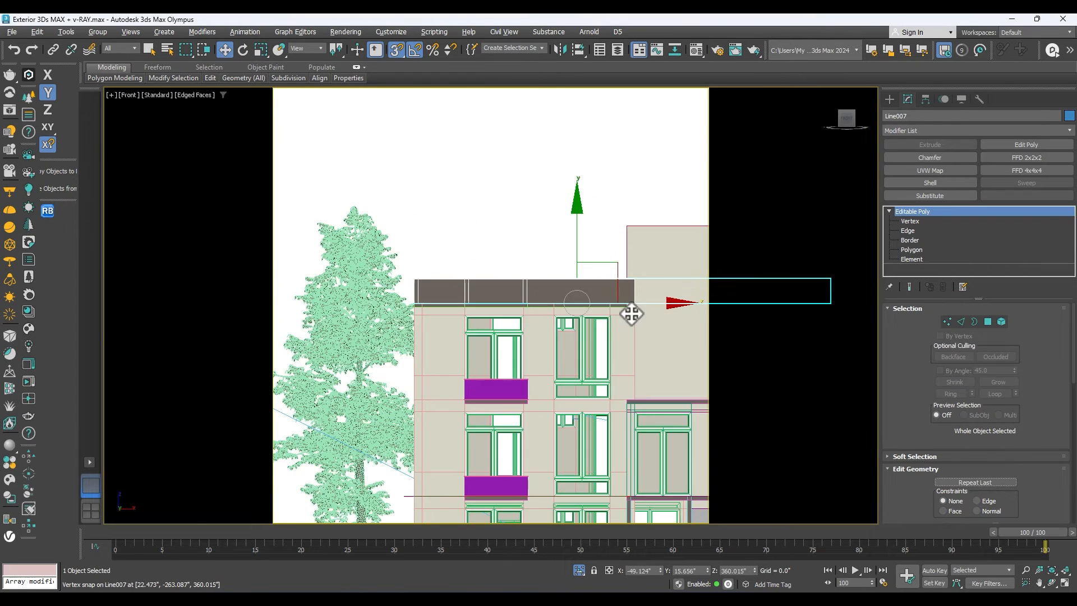
# Select the thin slab under the parapet and orbit around the roof edge to examine how slab, parapet and wall meet.
pyautogui.click(599, 282)
pyautogui.scroll(-3, 649, 308)
pyautogui.click(1051, 583)
pyautogui.moveTo(426, 303); pyautogui.dragTo(471, 329)
pyautogui.scroll(4, 545, 233)
pyautogui.moveTo(546, 233); pyautogui.dragTo(553, 237)
pyautogui.scroll(-2, 549, 239)
pyautogui.press('w')
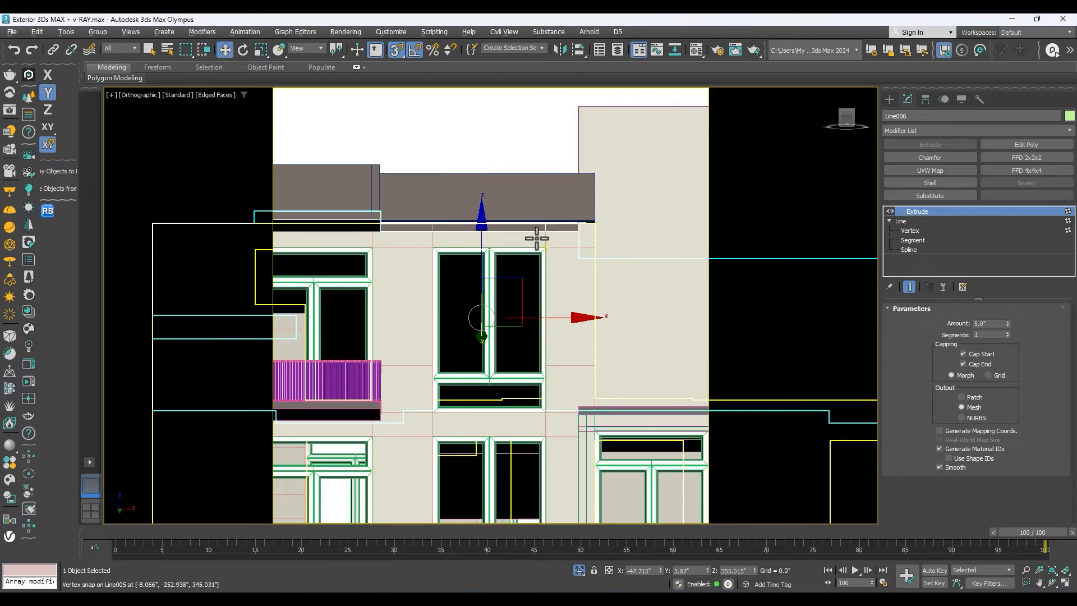
# Select the exterior wall group and ungroup it in the Front view.
pyautogui.click(534, 230)
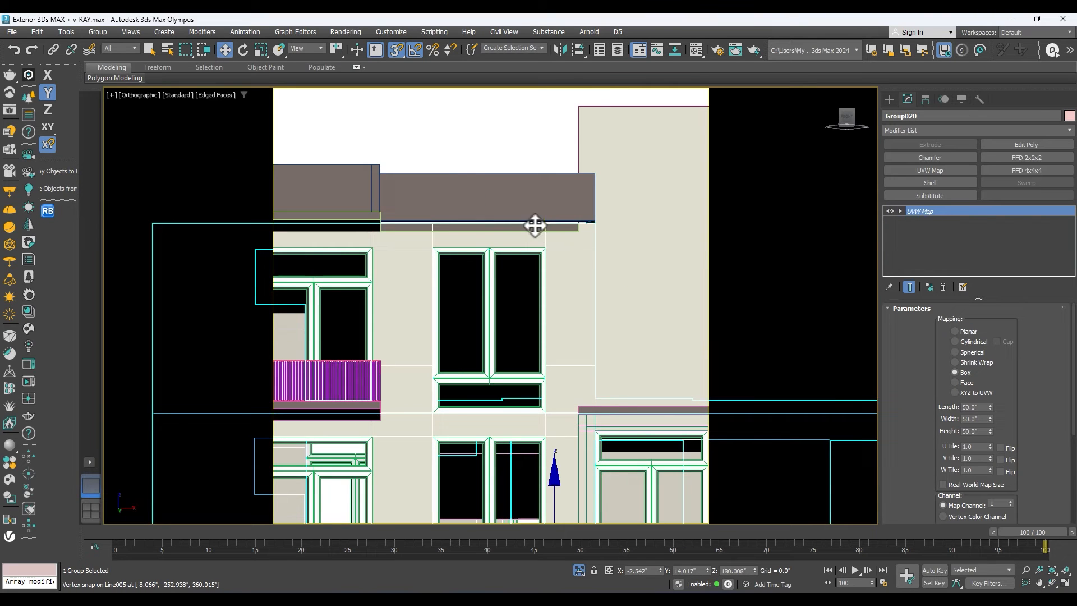
pyautogui.press('f')
pyautogui.press('z')
pyautogui.scroll(3, 523, 213)
pyautogui.scroll(-4, 532, 206)
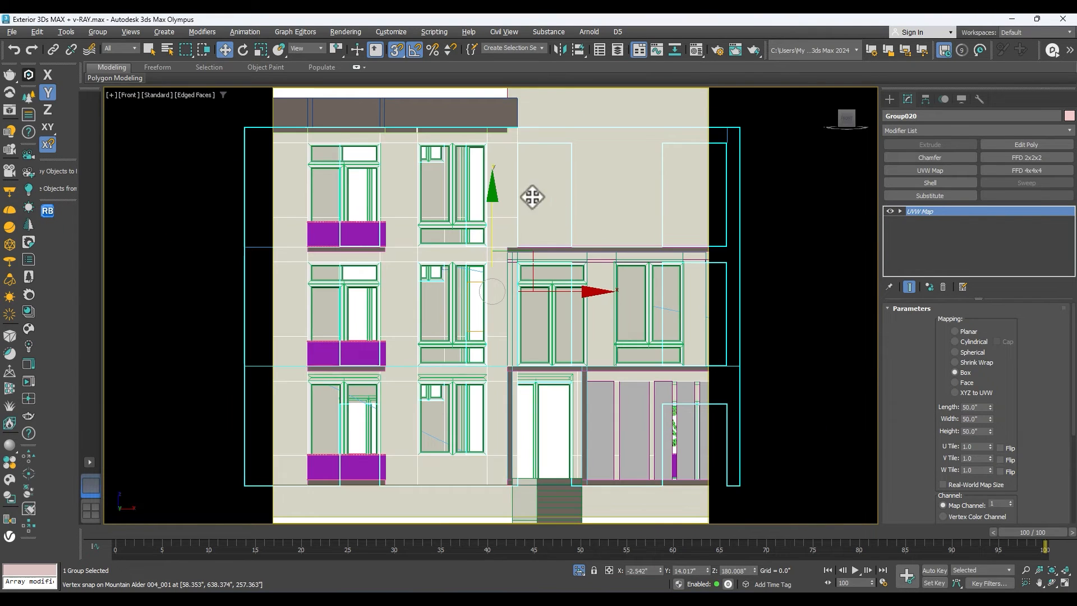
pyautogui.click(106, 32)
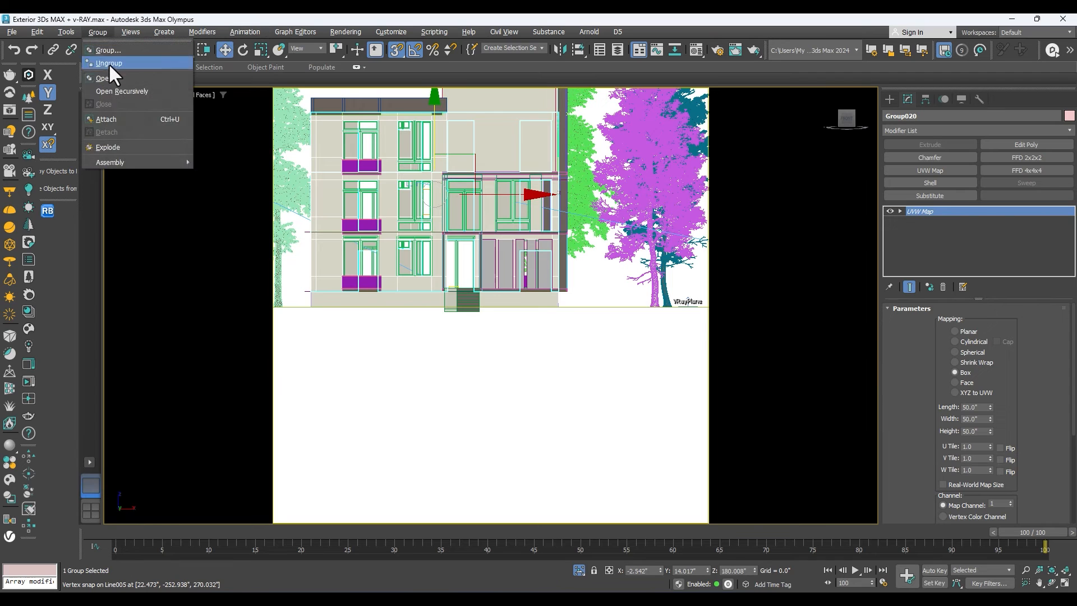
pyautogui.click(111, 77)
# Select the roof slab together with the dark parapet above it.
pyautogui.scroll(4, 403, 104)
pyautogui.scroll(4, 477, 126)
pyautogui.click(477, 126)
pyautogui.scroll(-5, 476, 124)
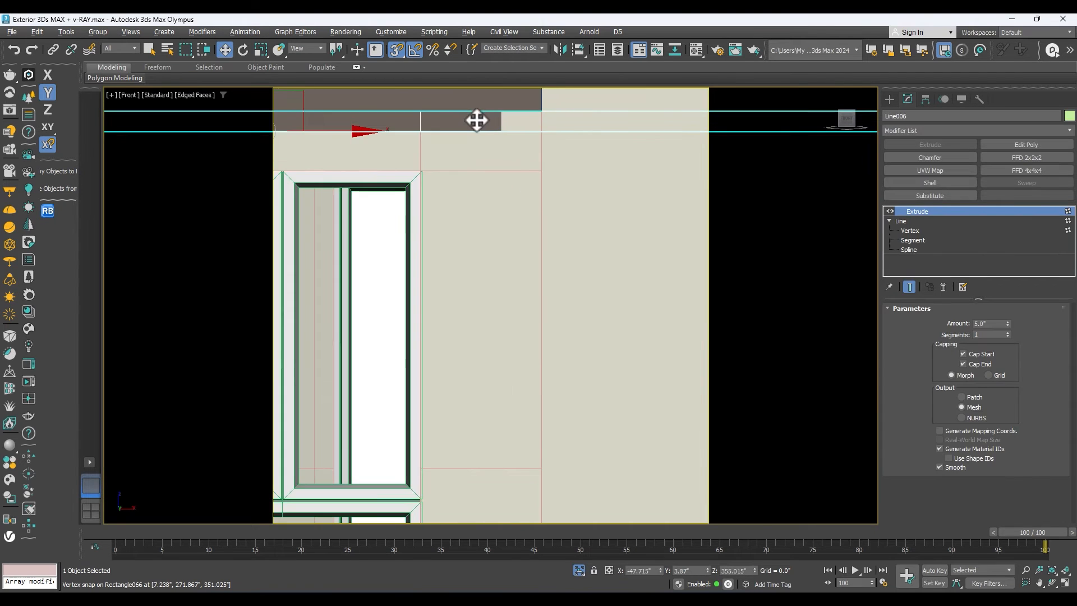
pyautogui.scroll(4, 449, 137)
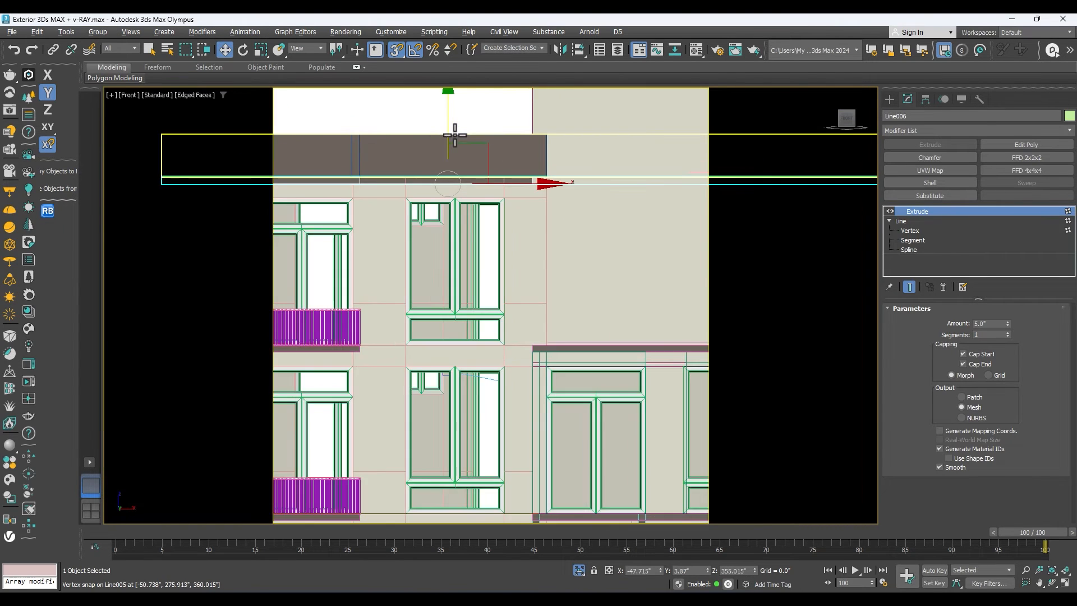
pyautogui.keyDown('ctrl'); pyautogui.click(498, 152); pyautogui.keyUp('ctrl')
pyautogui.scroll(2, 533, 149)
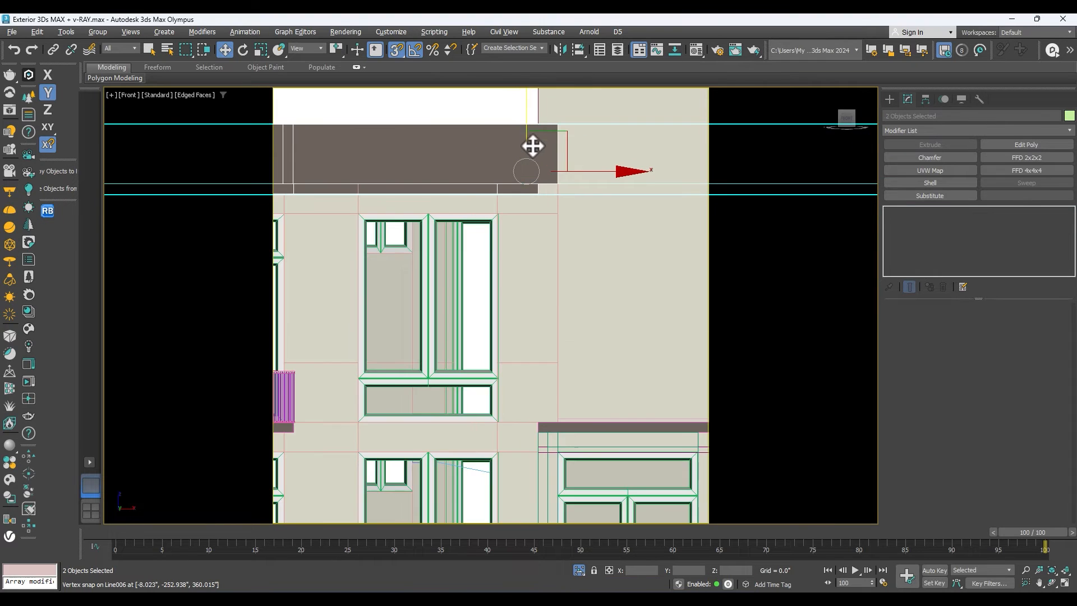
# Raise the slab and parapet together, and snap the slab's underside vertically onto the top of the wall.
pyautogui.scroll(-2, 566, 169)
pyautogui.scroll(-2, 593, 164)
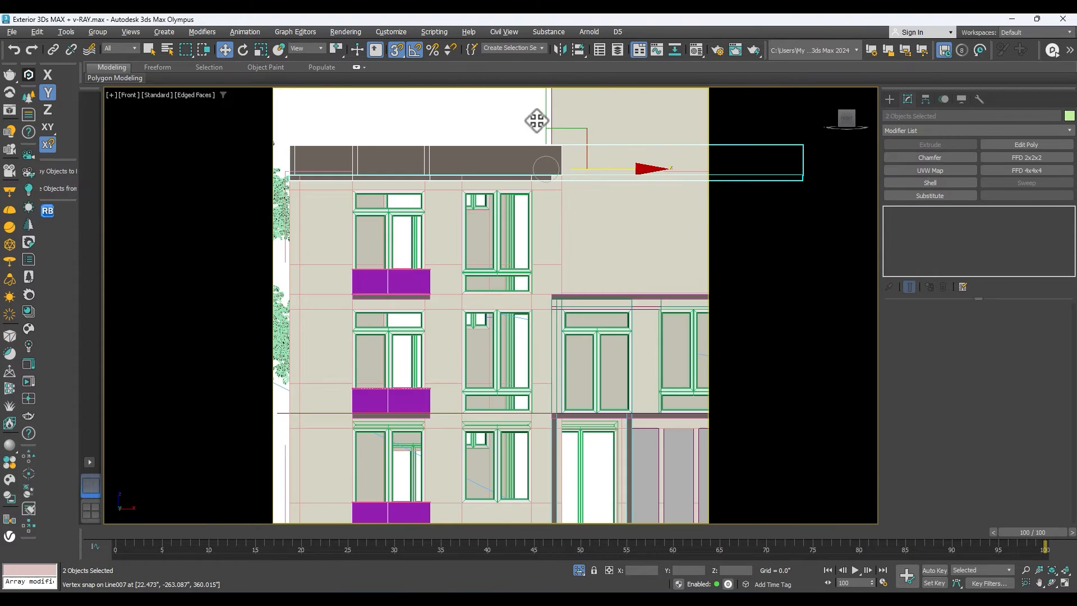
pyautogui.scroll(-2, 529, 118)
pyautogui.scroll(2, 548, 134)
pyautogui.scroll(-4, 560, 196)
pyautogui.scroll(-2, 586, 192)
pyautogui.scroll(5, 586, 168)
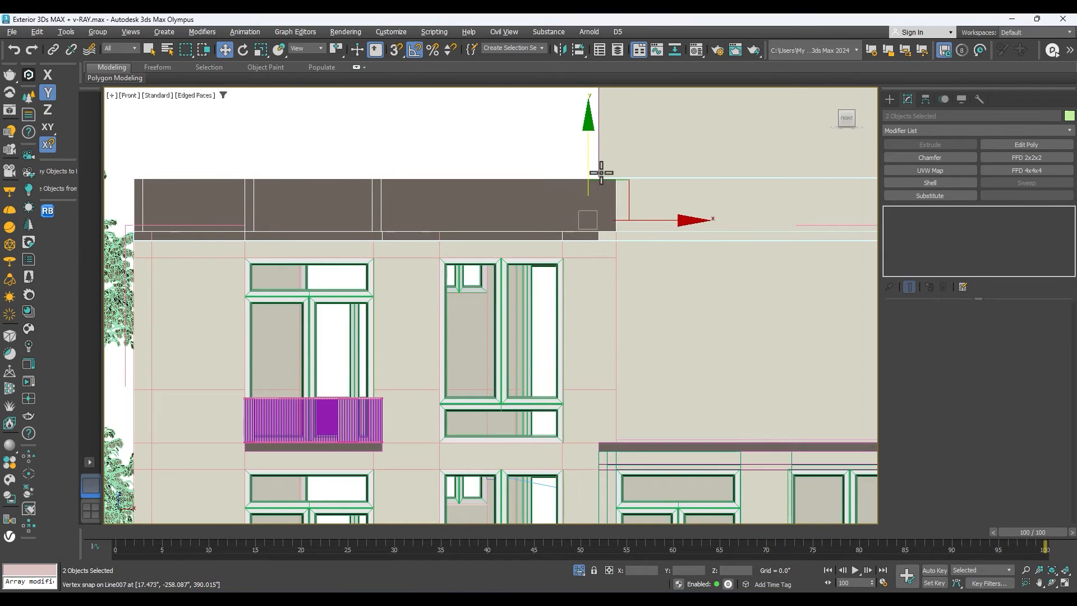
pyautogui.moveTo(591, 173); pyautogui.dragTo(583, 160)
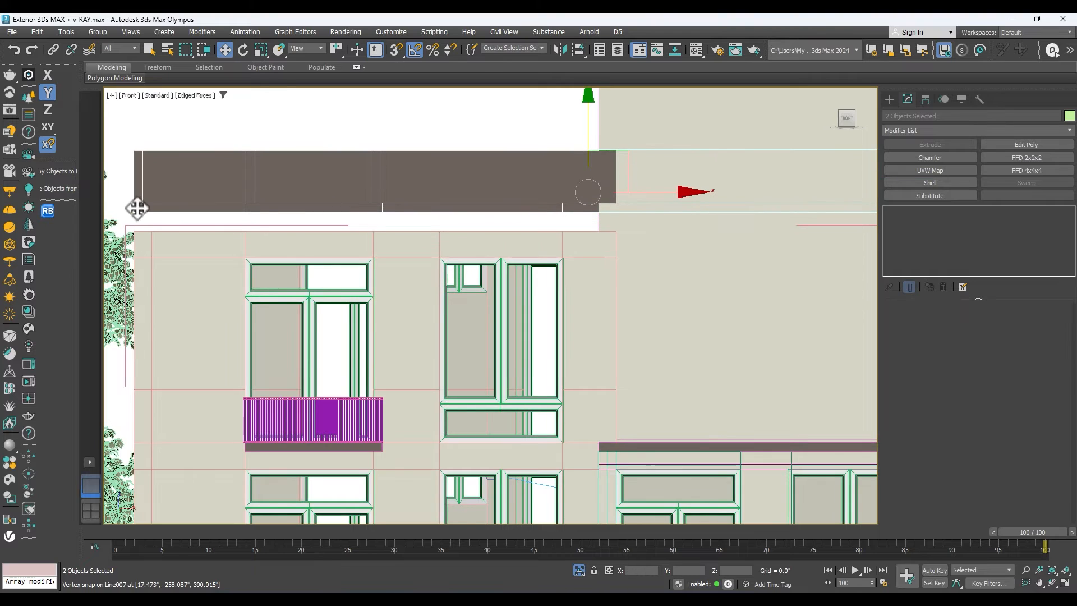
pyautogui.press('s')
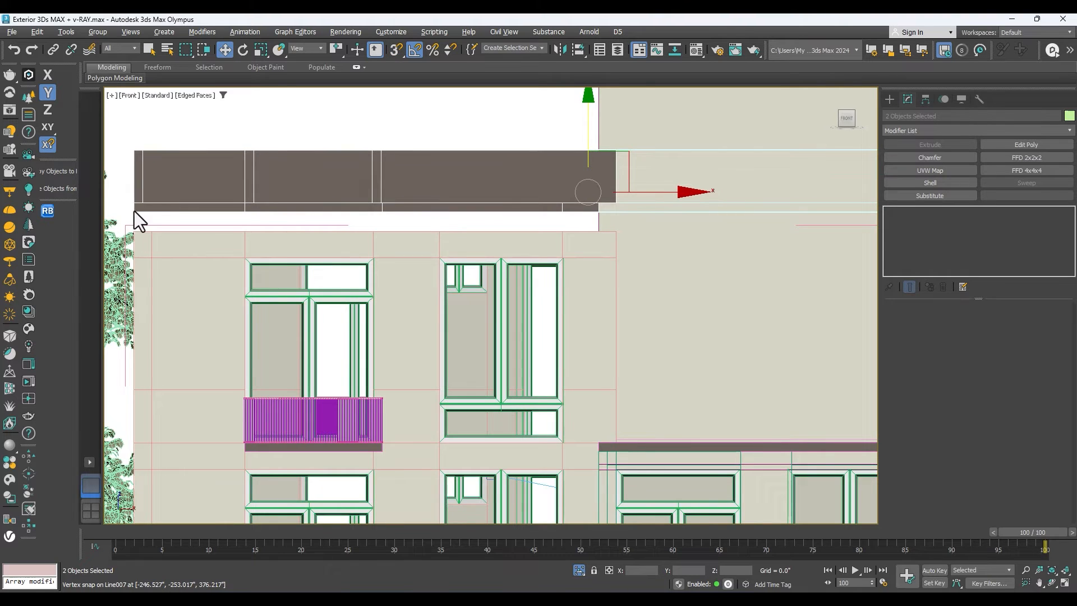
pyautogui.press('s')
pyautogui.moveTo(387, 208); pyautogui.dragTo(372, 226)
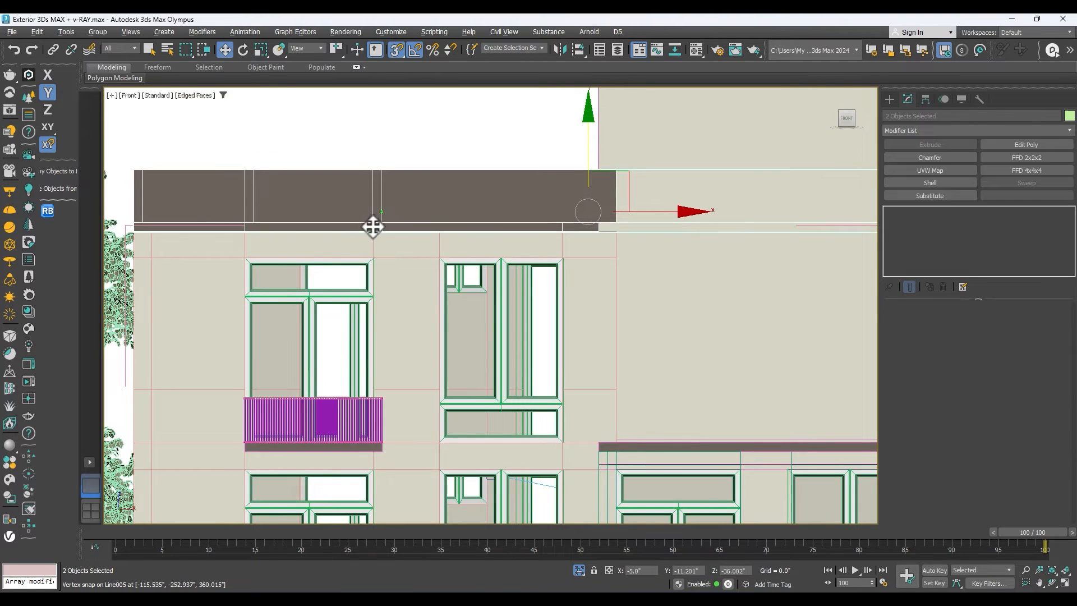
# Move the slab's end vertices beside the tower horizontally to line up with the parapet's end, and return to the Extrude level.
pyautogui.scroll(-2, 588, 228)
pyautogui.scroll(5, 538, 223)
pyautogui.click(538, 223)
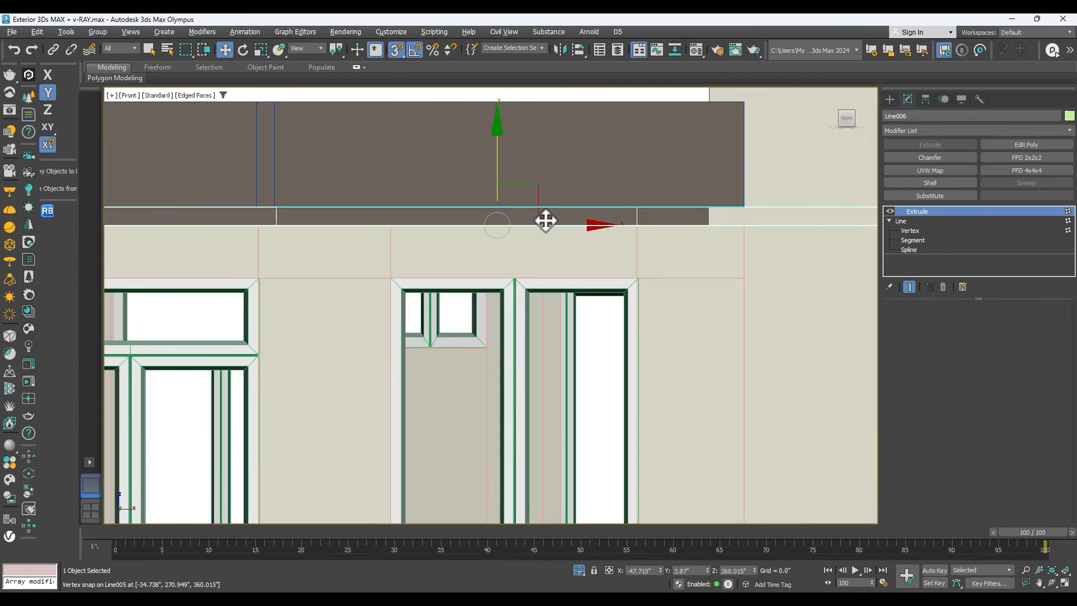
pyautogui.scroll(-2, 541, 222)
pyautogui.click(920, 229)
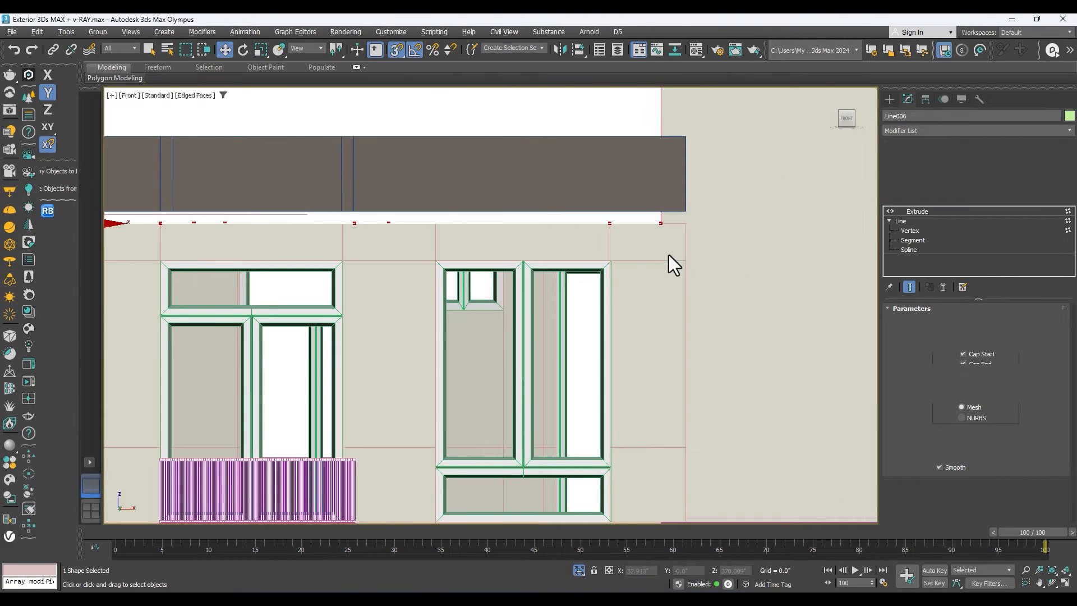
pyautogui.click(661, 223)
pyautogui.moveTo(711, 216); pyautogui.dragTo(689, 207)
pyautogui.click(935, 211)
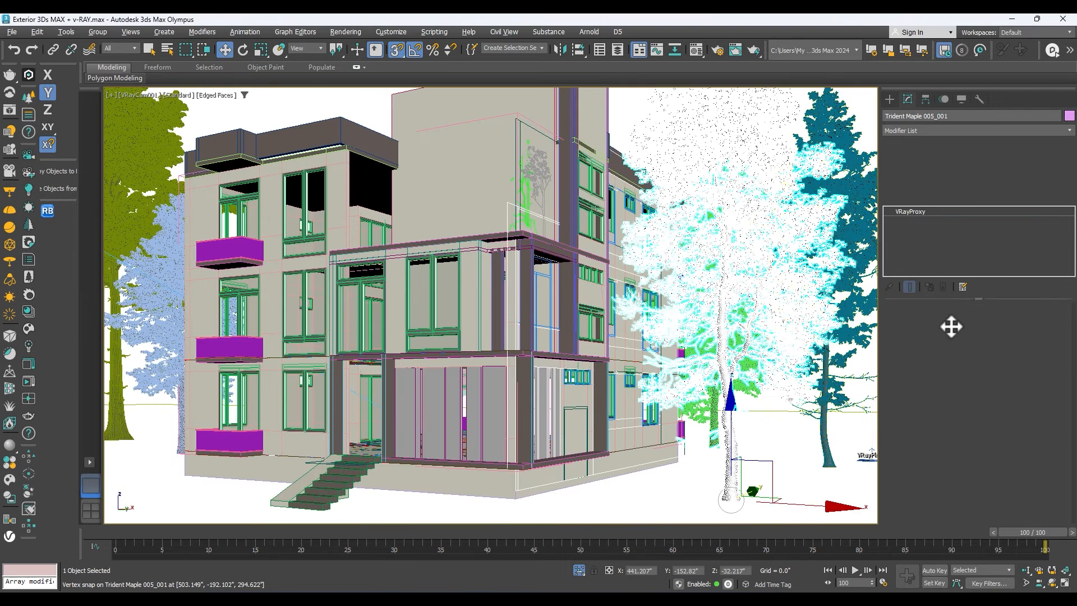
# Set the preview type of the selected Trident Maple proxy to point.
pyautogui.scroll(-3, 898, 366)
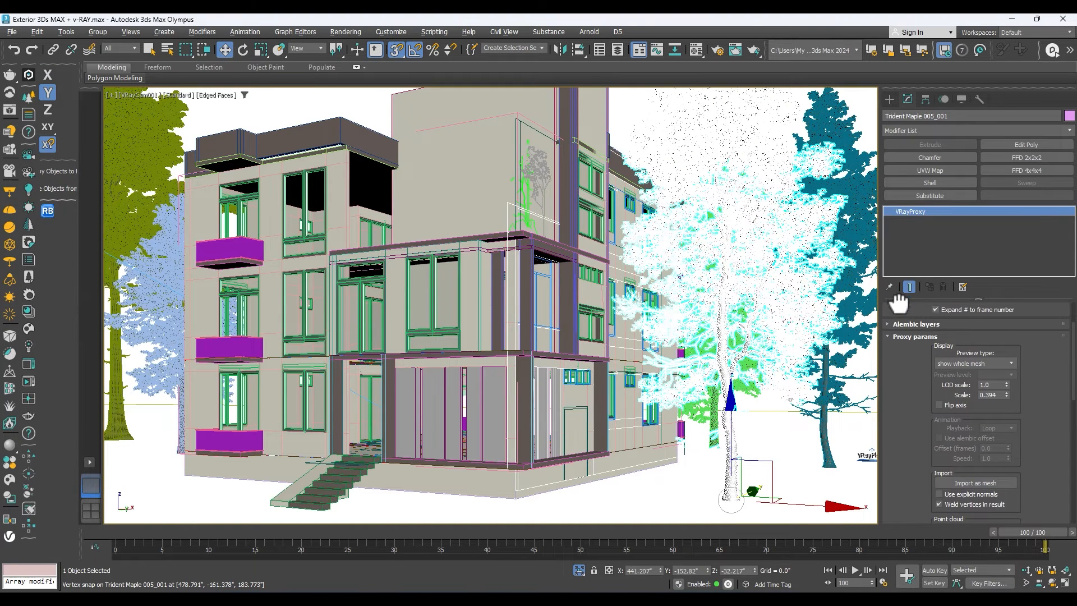
pyautogui.click(948, 364)
pyautogui.click(953, 405)
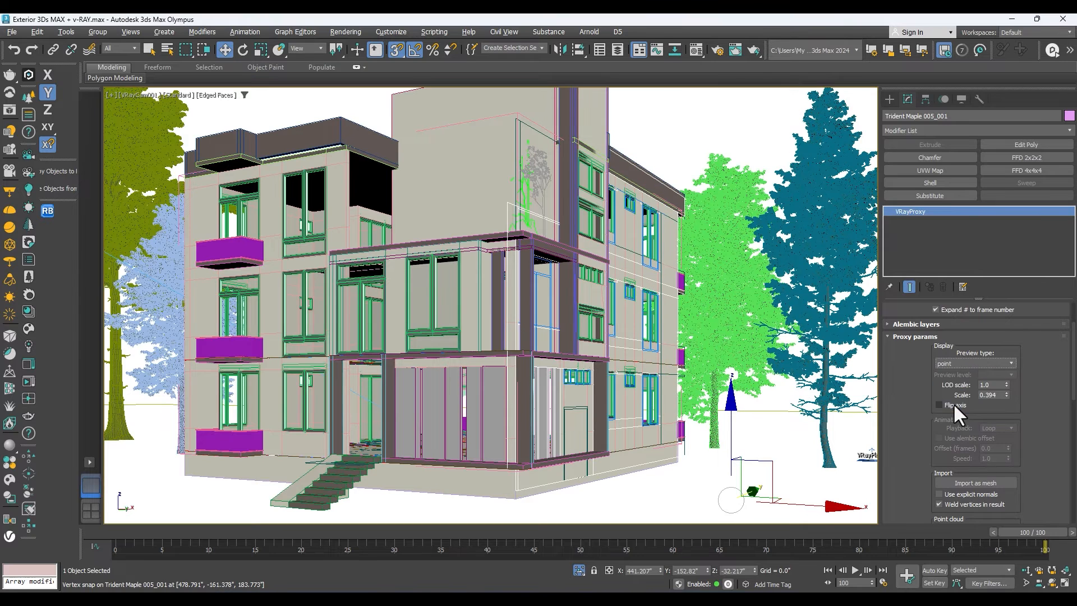
# Simplify the other tree proxies' display, setting the Mountain Alder to point and the olive Tree 219 to a preview from file.
pyautogui.click(818, 210)
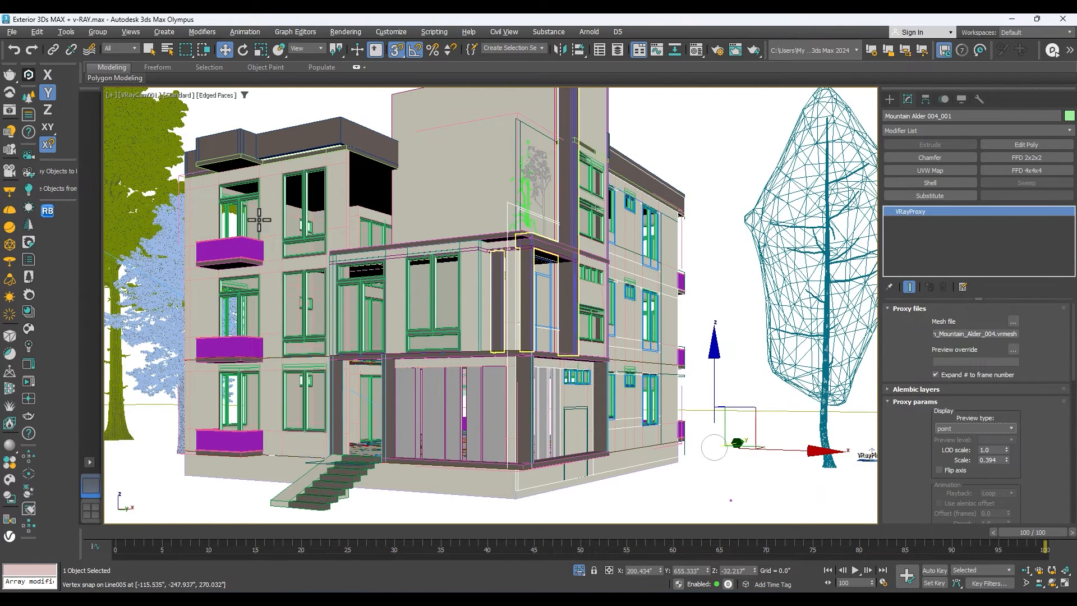
pyautogui.click(150, 187)
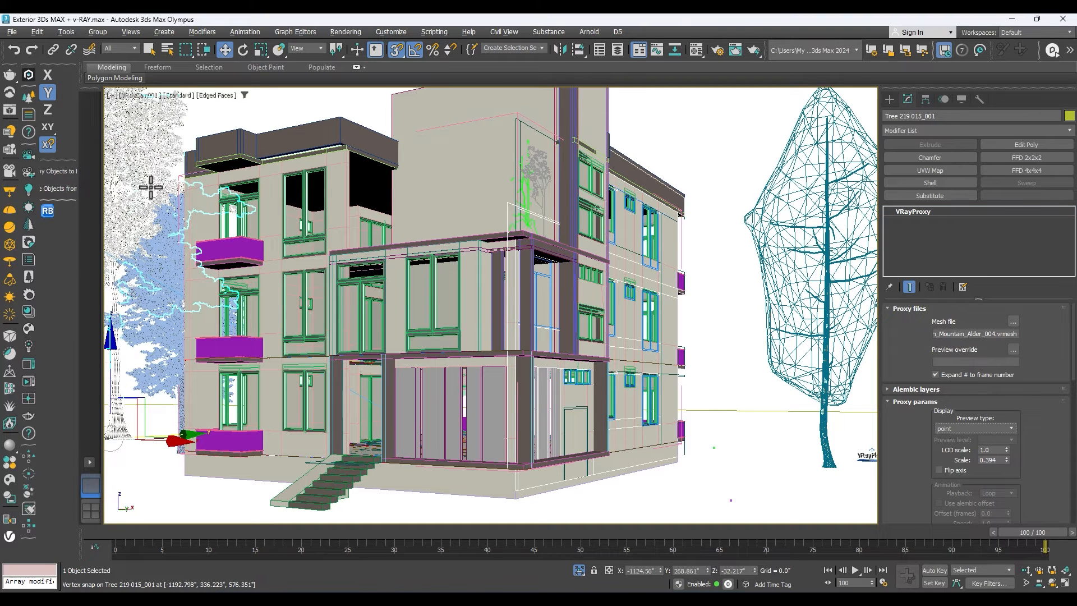
pyautogui.click(973, 428)
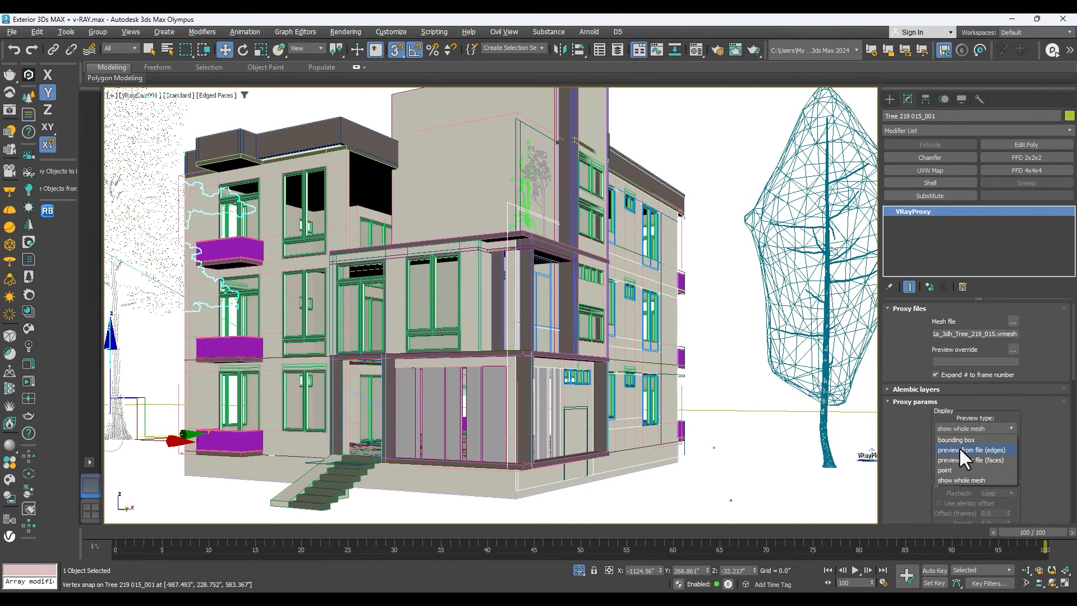
pyautogui.click(960, 449)
pyautogui.click(779, 418)
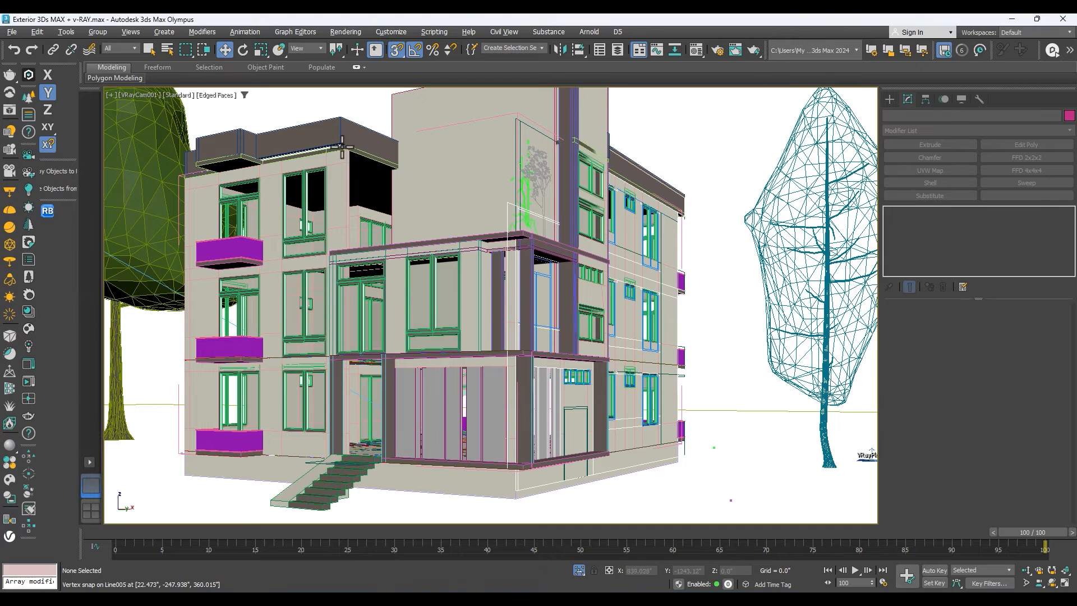
# Select the roof parapet and, in the Top view, pick the vertices of its front segment beside the balcony bay.
pyautogui.click(325, 163)
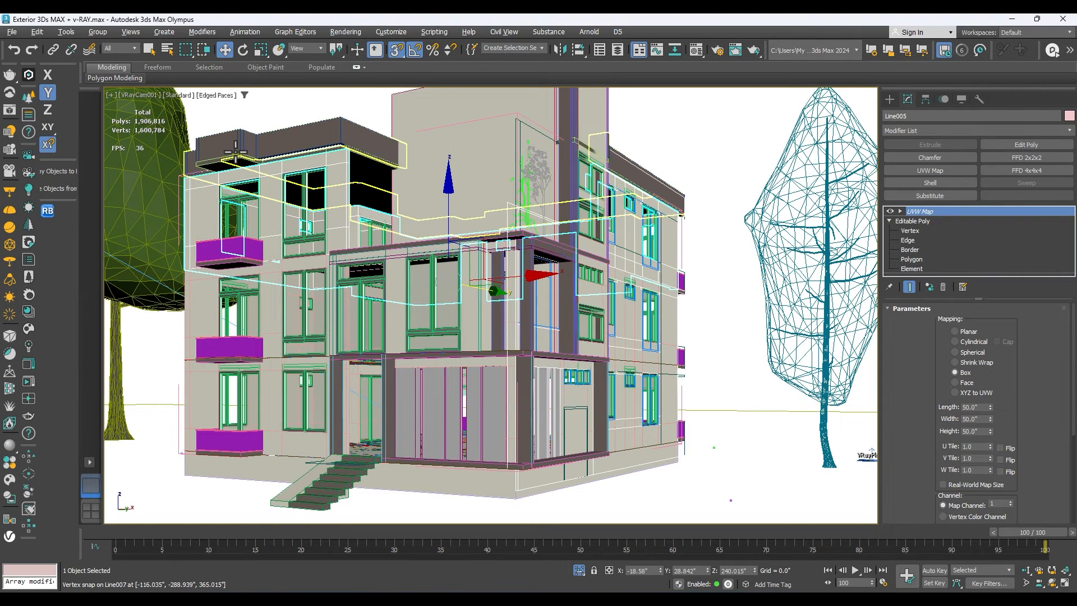
pyautogui.click(287, 138)
pyautogui.click(286, 139)
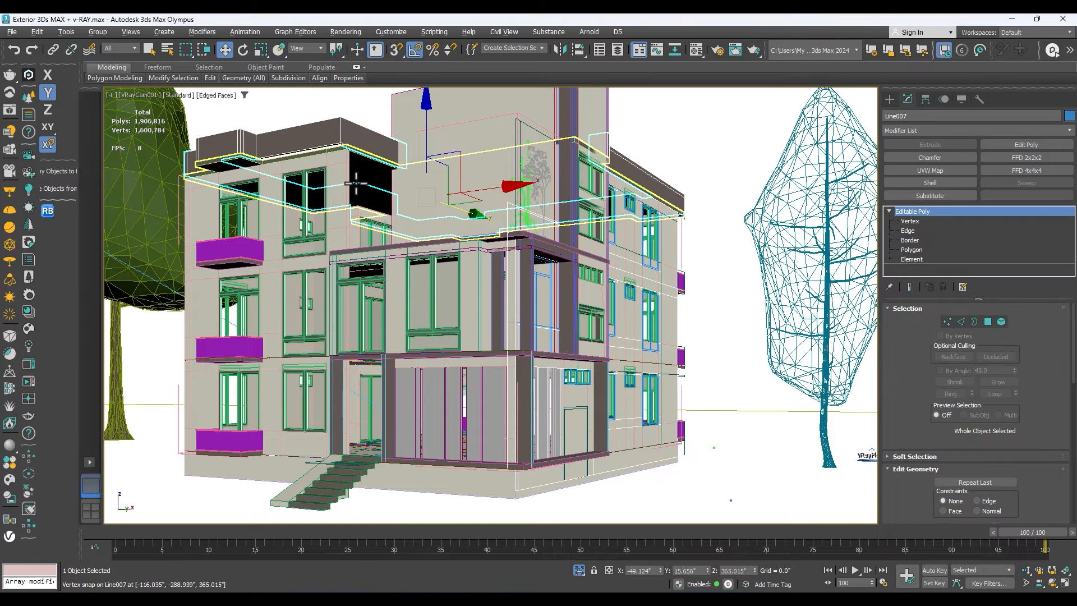
pyautogui.press('t')
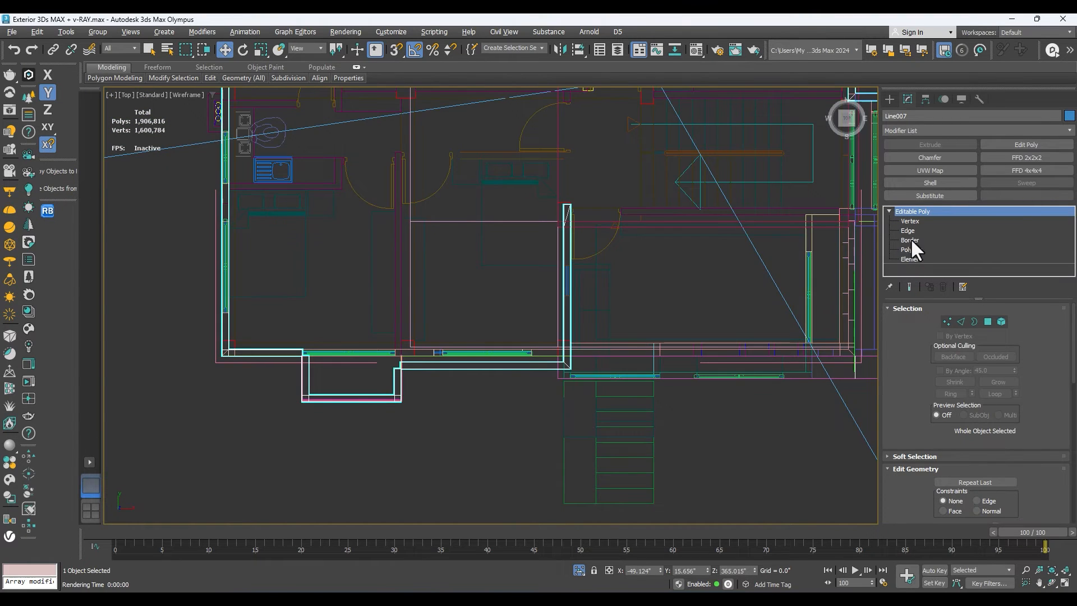
pyautogui.click(914, 221)
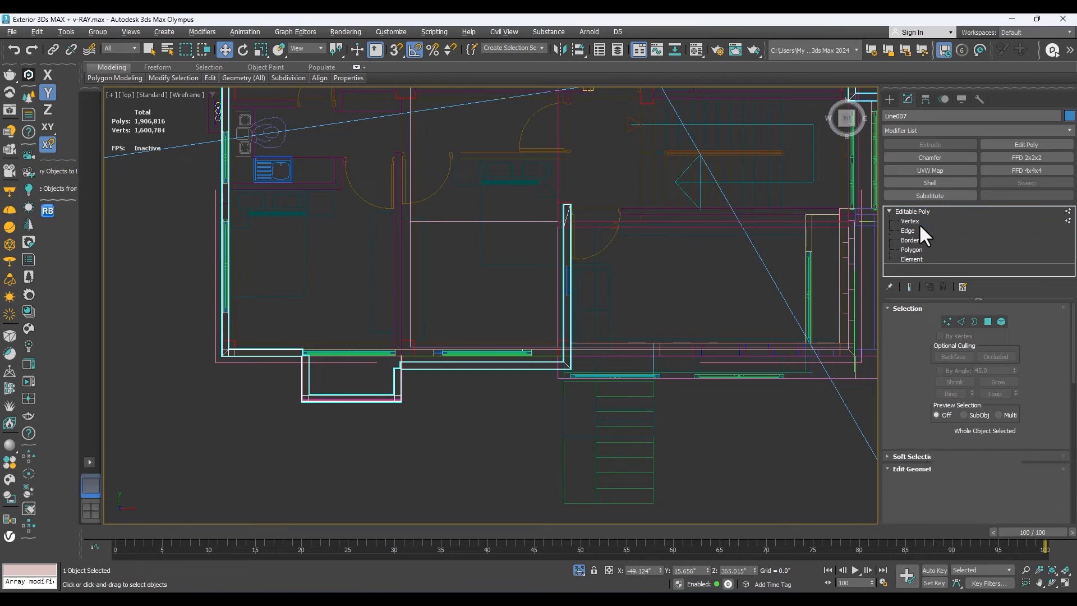
pyautogui.scroll(2, 469, 323)
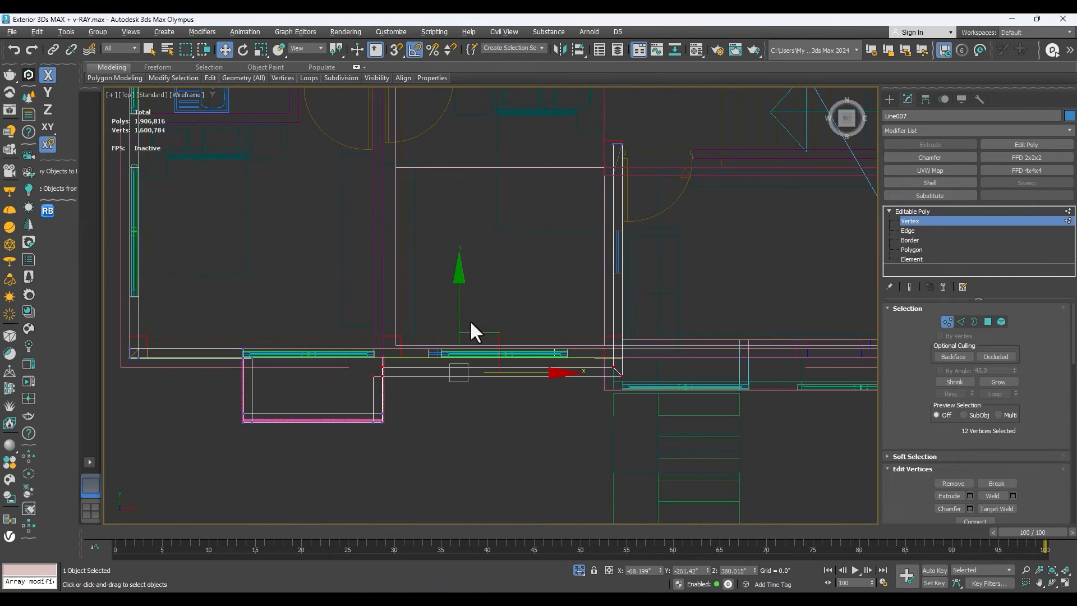
# Move the parapet's front vertices along Y, snap them flush with the wall's outer face, and leave vertex editing.
pyautogui.moveTo(461, 318); pyautogui.dragTo(458, 298)
pyautogui.scroll(2, 392, 370)
pyautogui.scroll(2, 394, 362)
pyautogui.press('s')
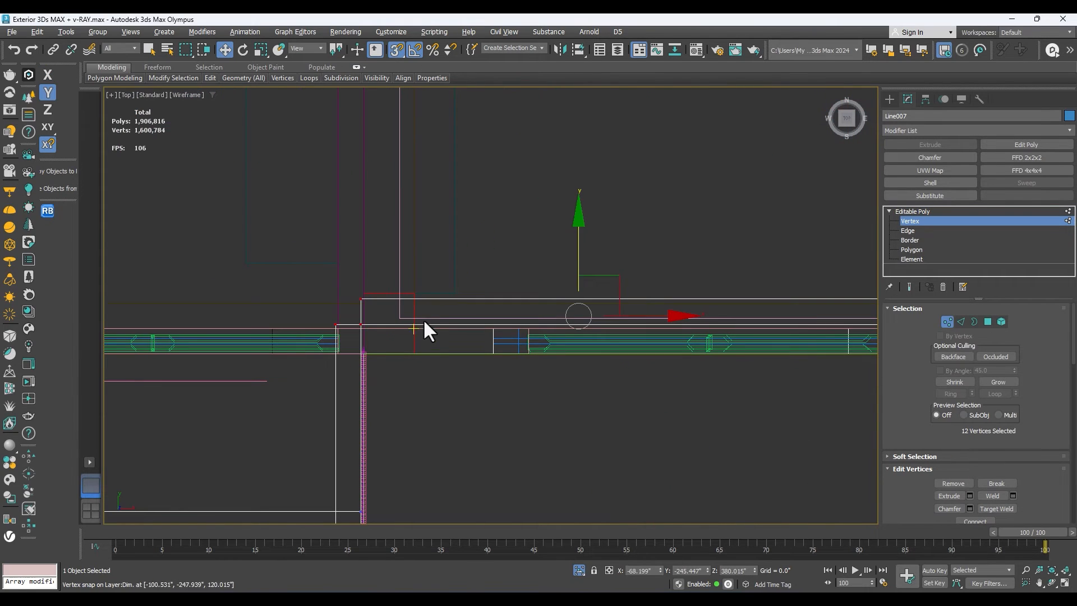
pyautogui.moveTo(361, 321); pyautogui.dragTo(373, 355)
pyautogui.scroll(-3, 466, 359)
pyautogui.scroll(8, 755, 361)
pyautogui.moveTo(707, 351)
pyautogui.mouseDown()
pyautogui.moveTo(714, 322)
pyautogui.moveTo(712, 339)
pyautogui.mouseUp()
pyautogui.click(913, 212)
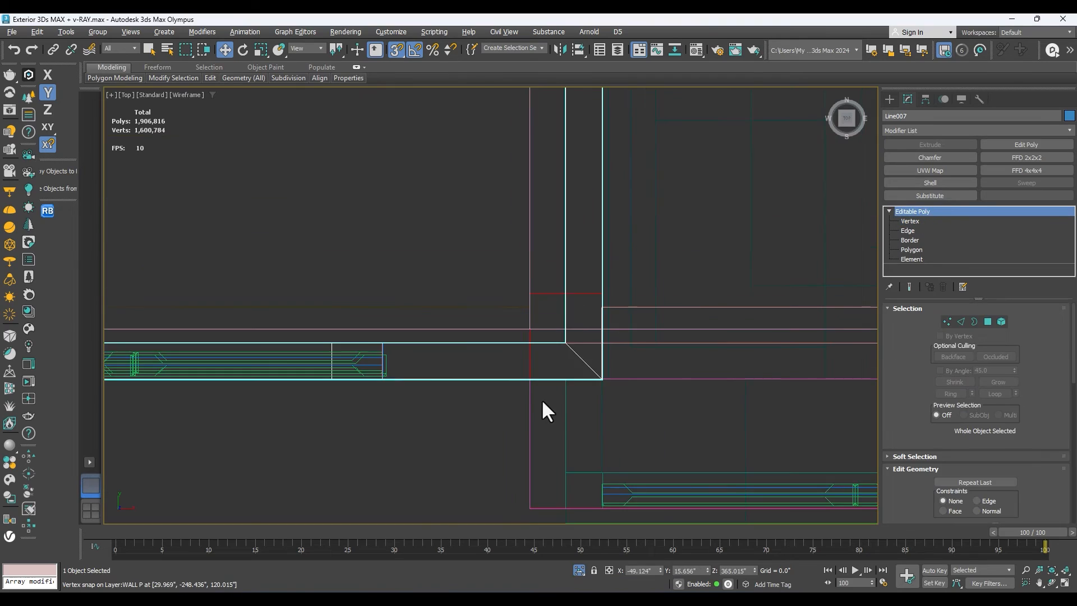
# Start the interactive V-Ray render, shrink the frame buffer window and place it beside the Top view.
pyautogui.hotkey('shift', 'q')
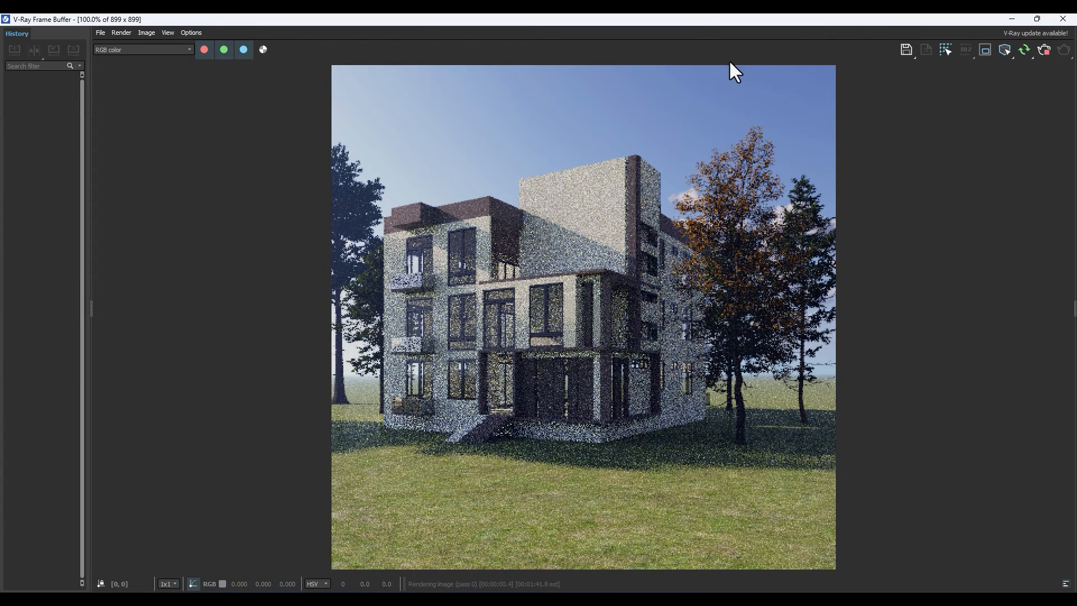
pyautogui.doubleClick(698, 17)
pyautogui.moveTo(719, 32); pyautogui.dragTo(757, 61)
pyautogui.scroll(-6, 329, 295)
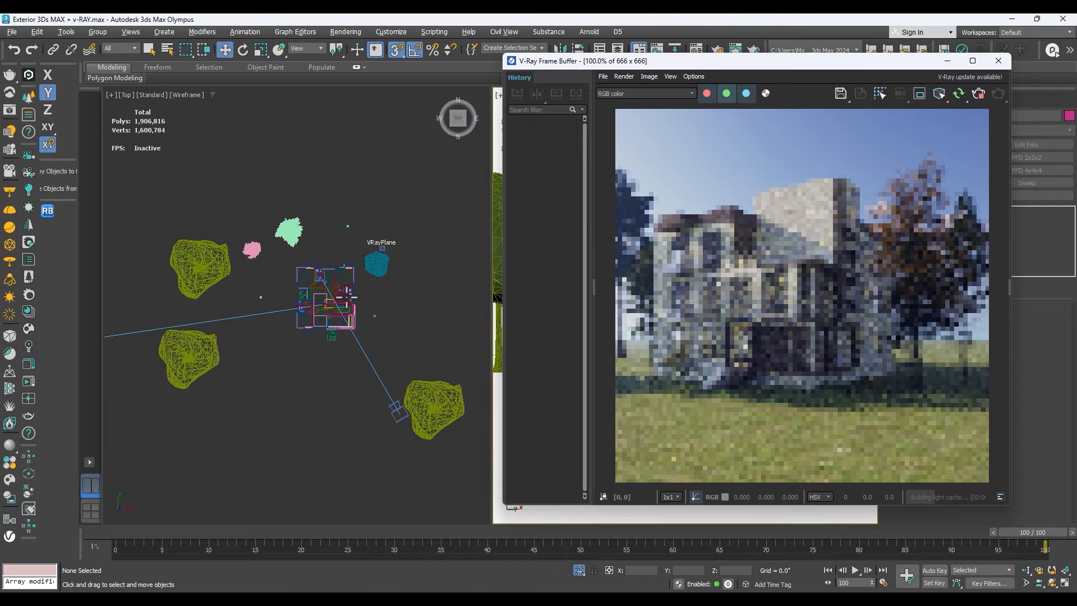
# Select the sun and move it in the Top view to about X -3592", Y -894", checking the shadows in the render.
pyautogui.click(130, 332)
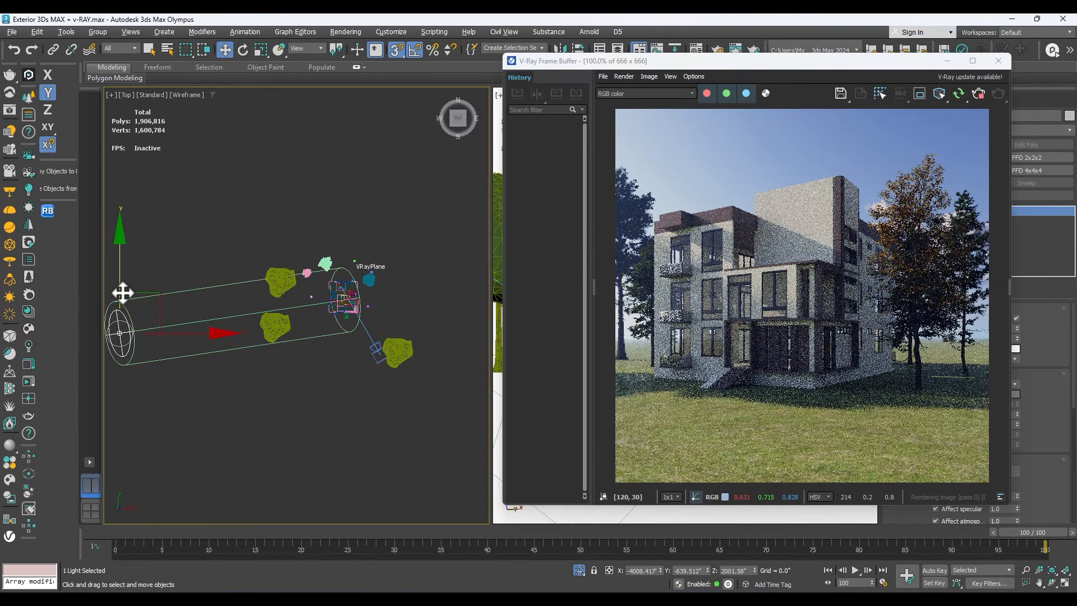
pyautogui.moveTo(124, 305); pyautogui.dragTo(208, 320)
pyautogui.press('F5')
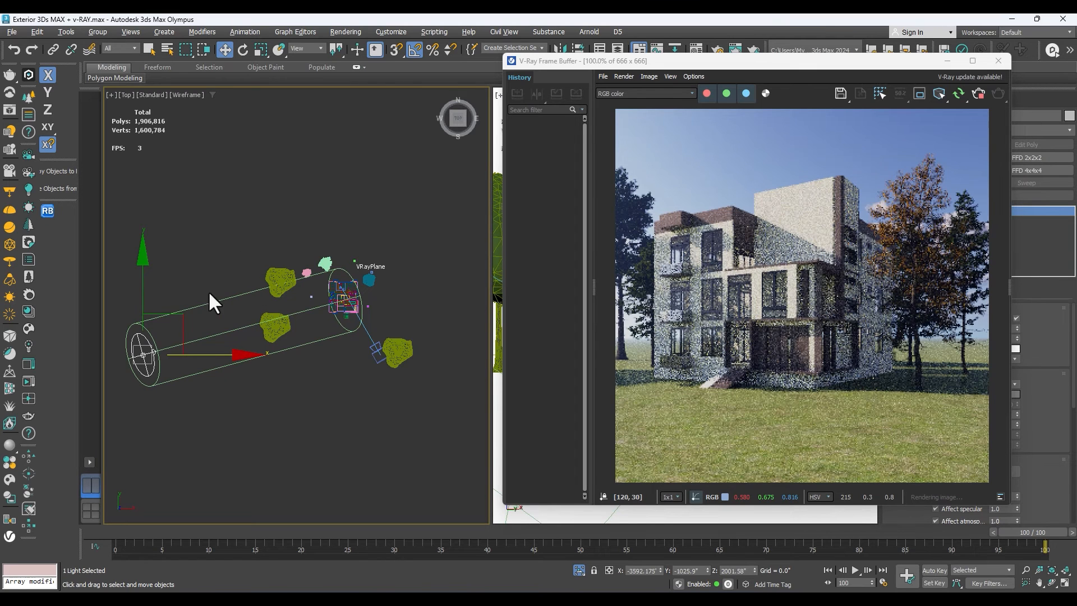
pyautogui.click(140, 293)
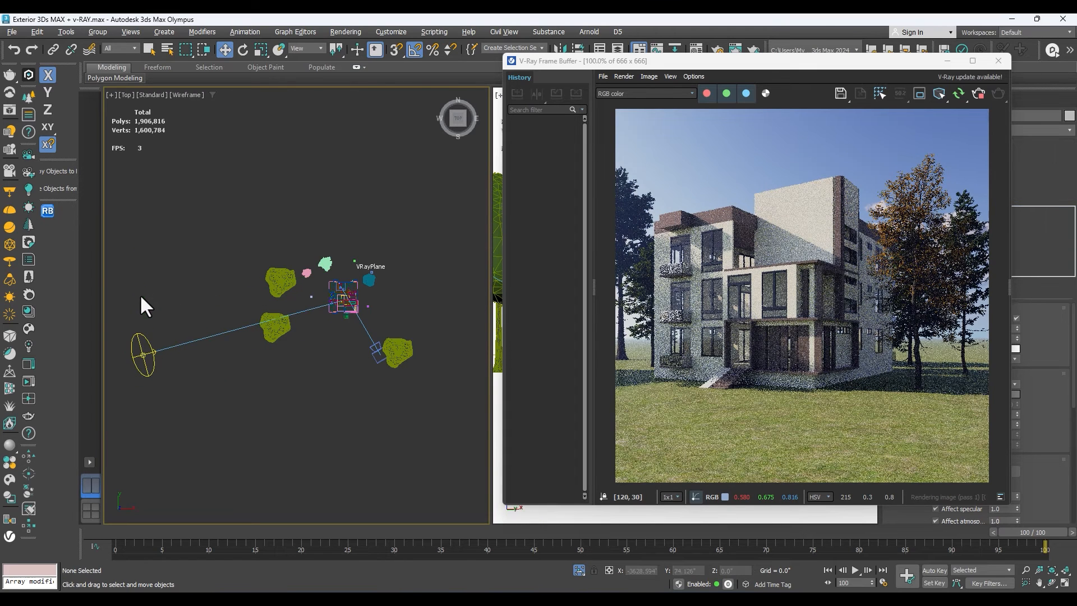
pyautogui.click(149, 339)
pyautogui.moveTo(146, 305); pyautogui.dragTo(145, 303)
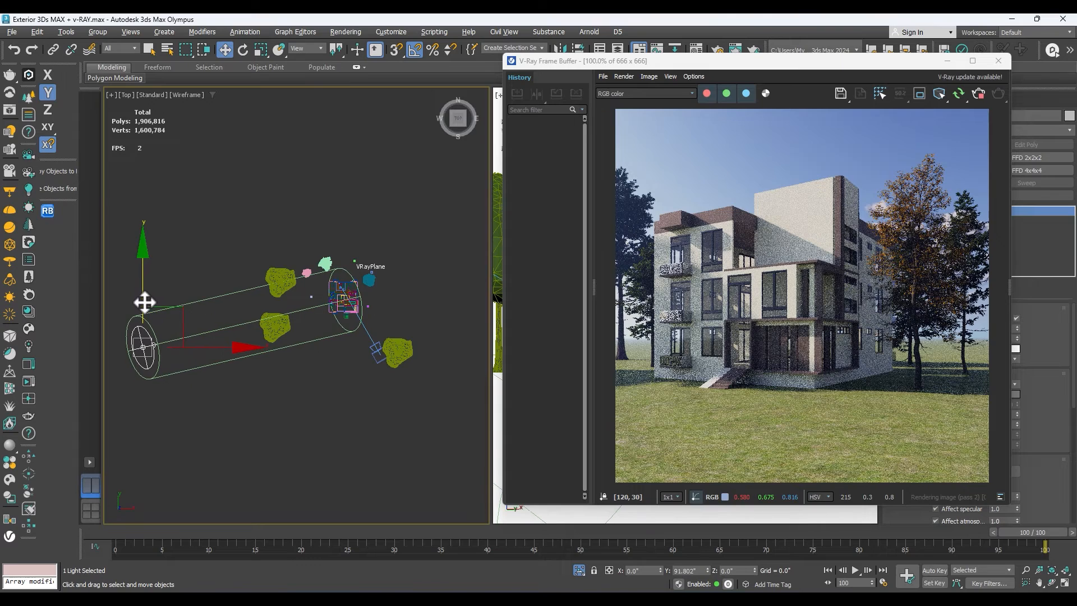
pyautogui.scroll(1, 762, 306)
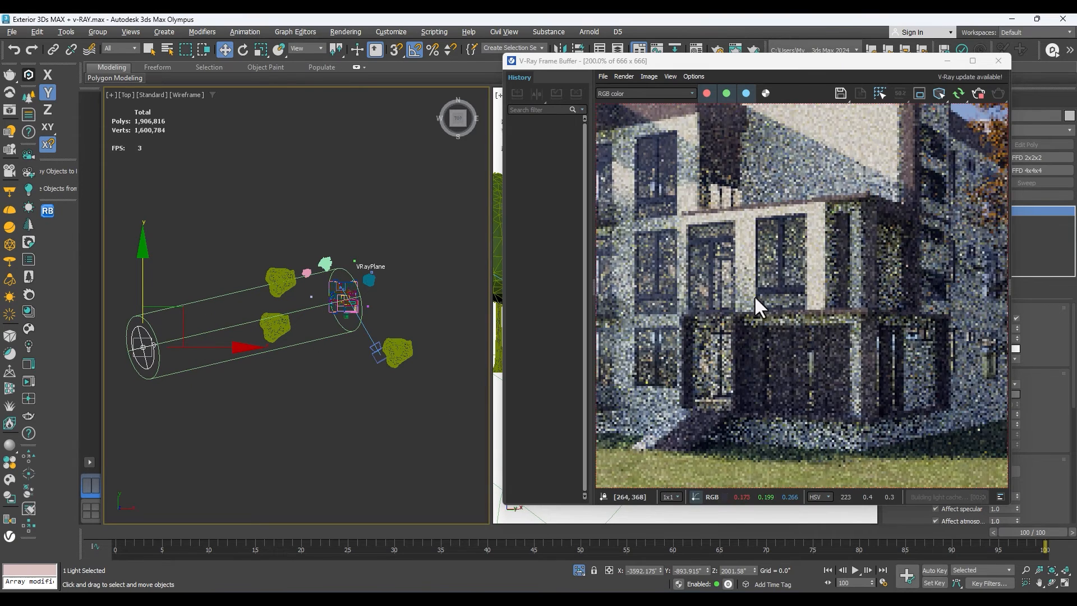
pyautogui.scroll(-1, 802, 267)
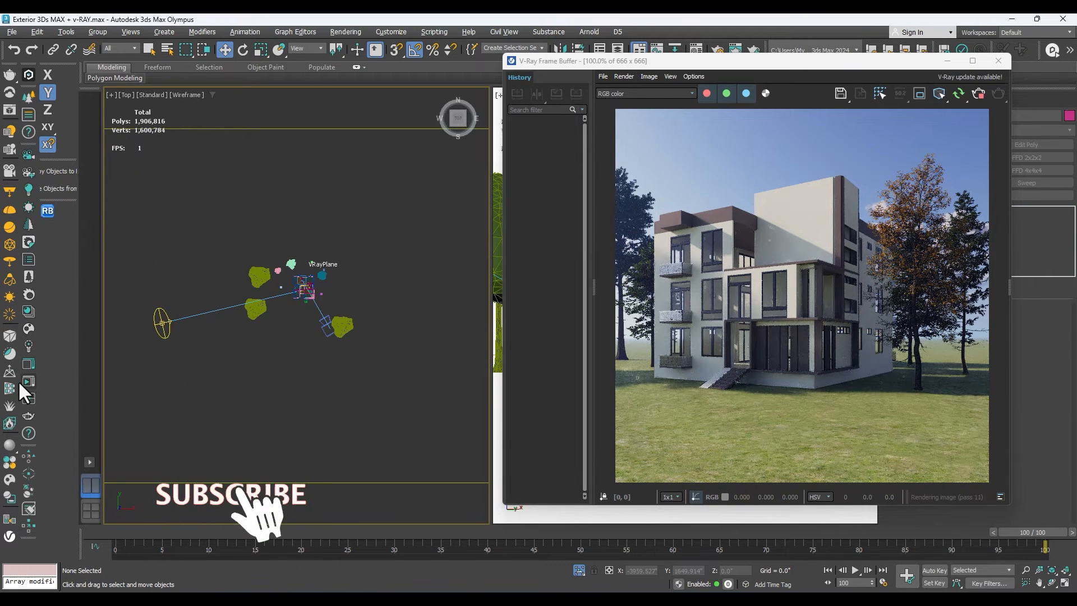
pyautogui.click(10, 373)
pyautogui.click(282, 351)
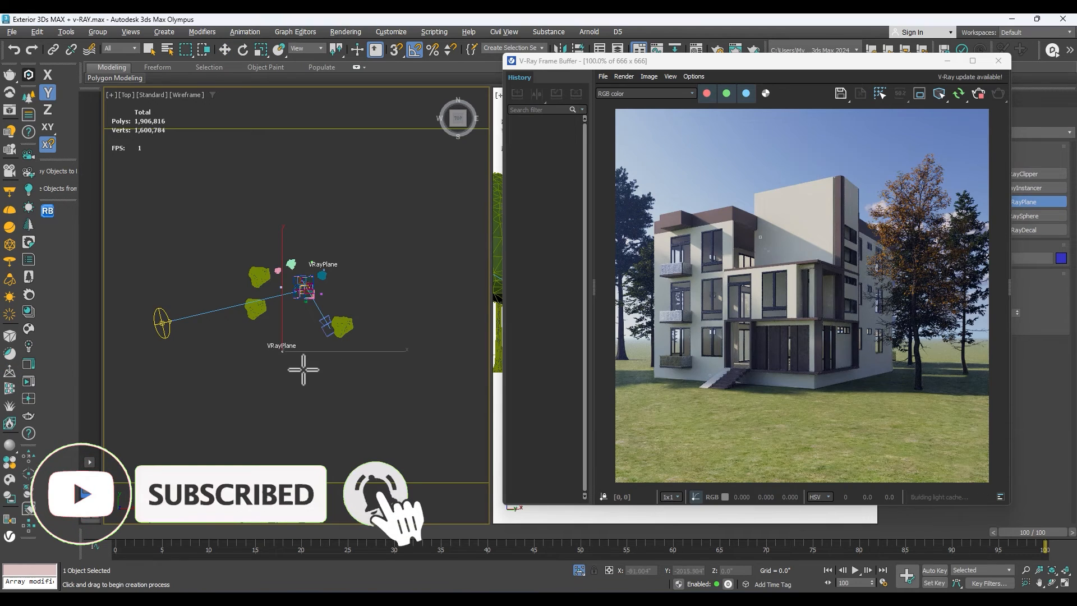
pyautogui.press('Delete')
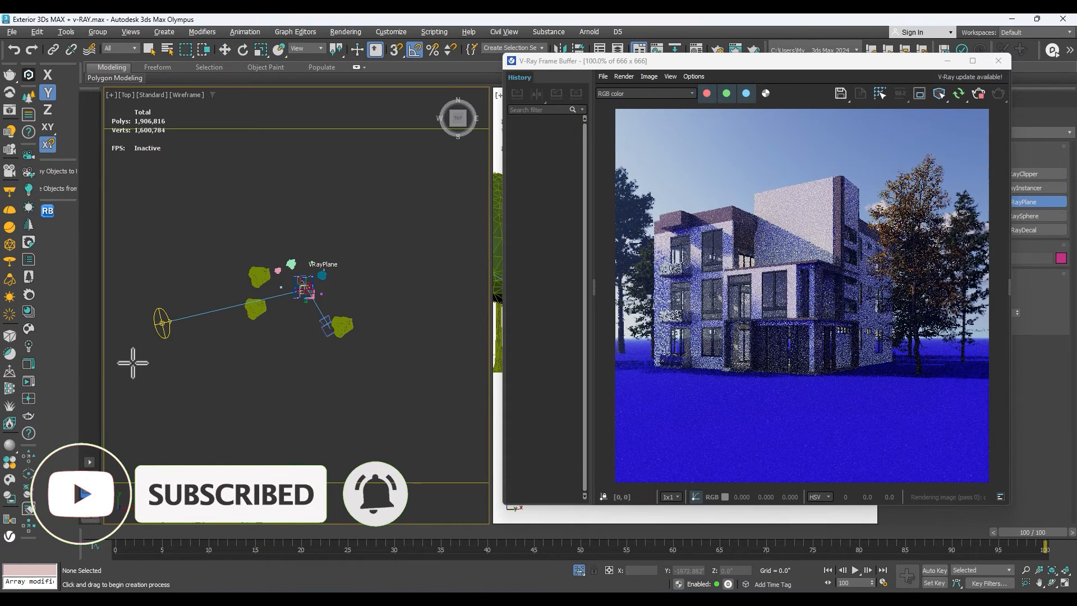
# Draw a V-Ray plane light in the Top view in front of the building and rotate it 90 degrees about X.
pyautogui.click(12, 197)
pyautogui.moveTo(279, 353); pyautogui.dragTo(362, 395)
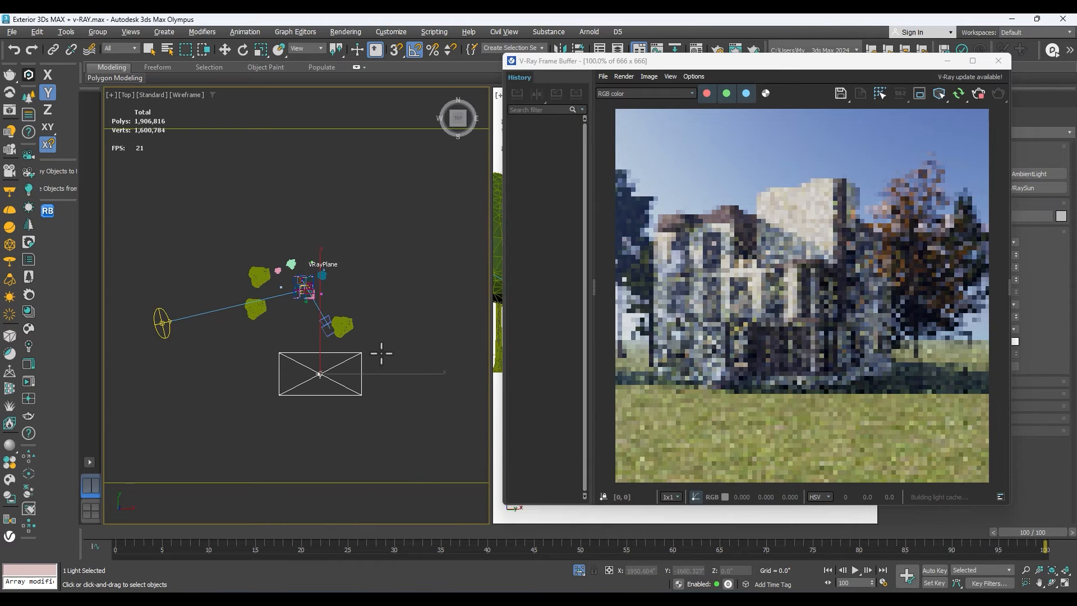
pyautogui.press('e')
pyautogui.press('w')
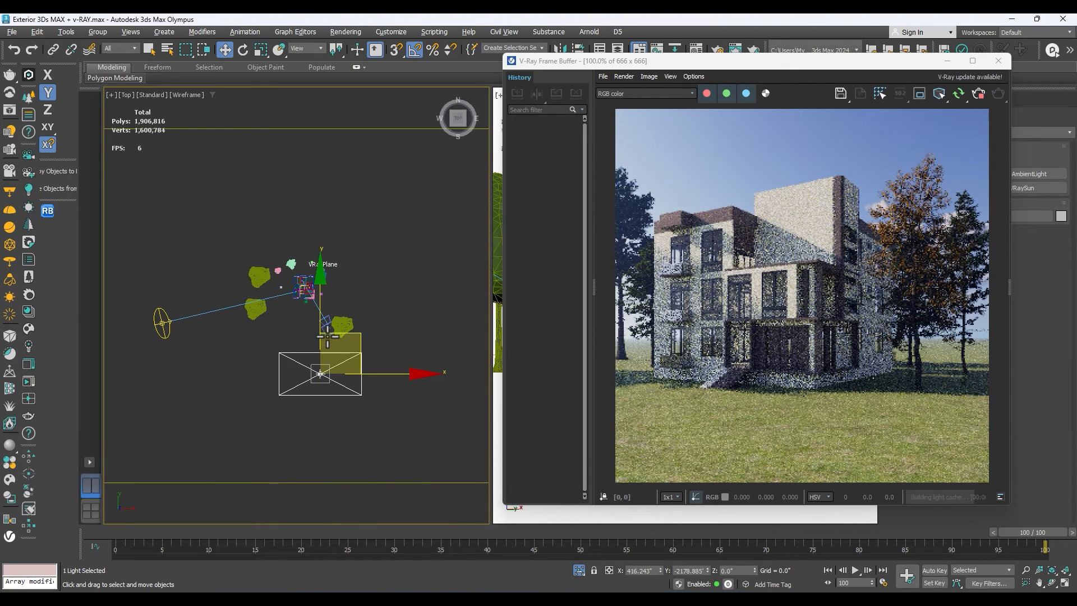
pyautogui.press('e')
pyautogui.moveTo(320, 333); pyautogui.dragTo(321, 354)
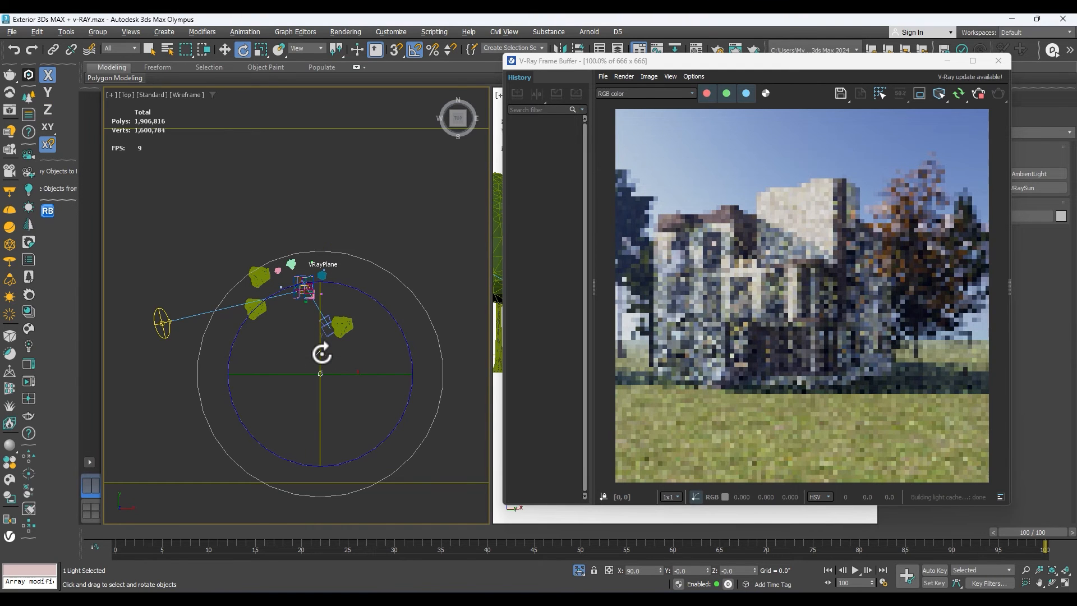
pyautogui.press('w')
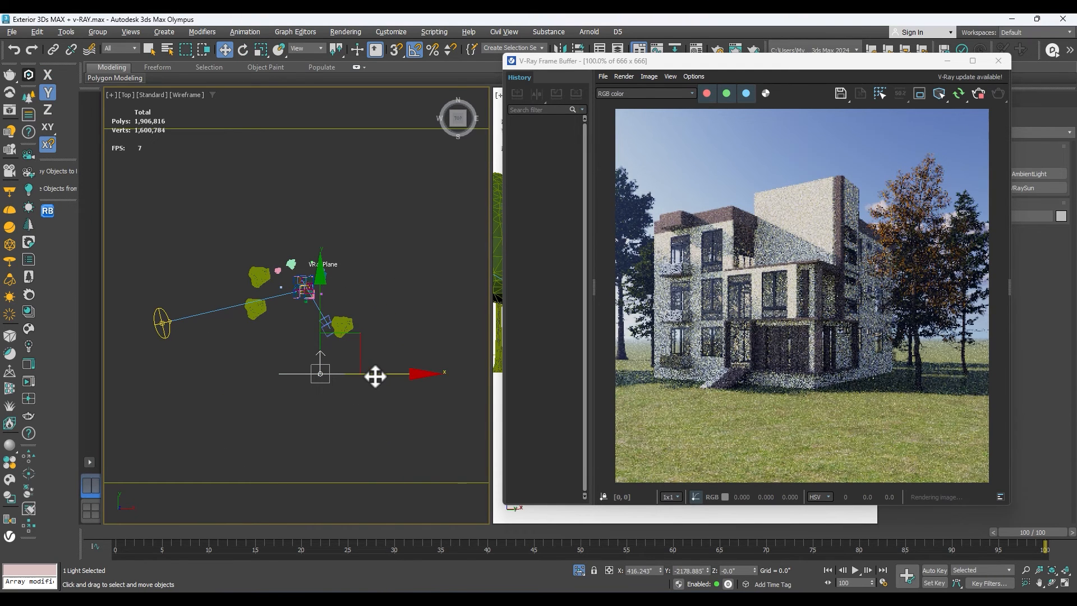
# Turn the plane light in plan to face the building and move it farther from the facade.
pyautogui.press('e')
pyautogui.moveTo(395, 428); pyautogui.dragTo(396, 426)
pyautogui.press('w')
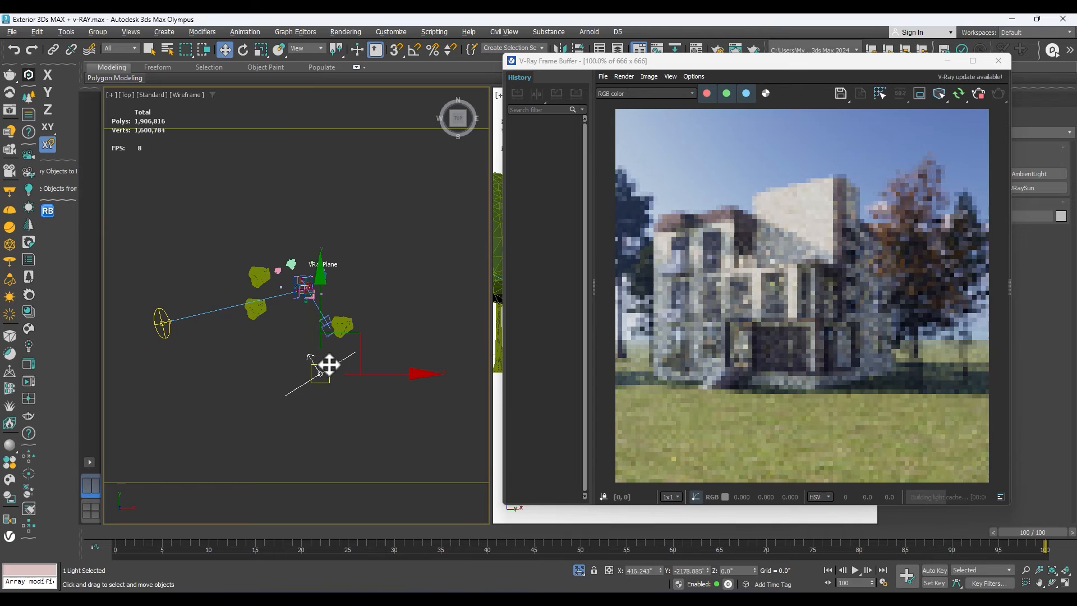
# Set the plane light's directional preview to Always, keeping the frame buffer clear of the settings.
pyautogui.moveTo(739, 64); pyautogui.dragTo(292, 122)
pyautogui.click(908, 98)
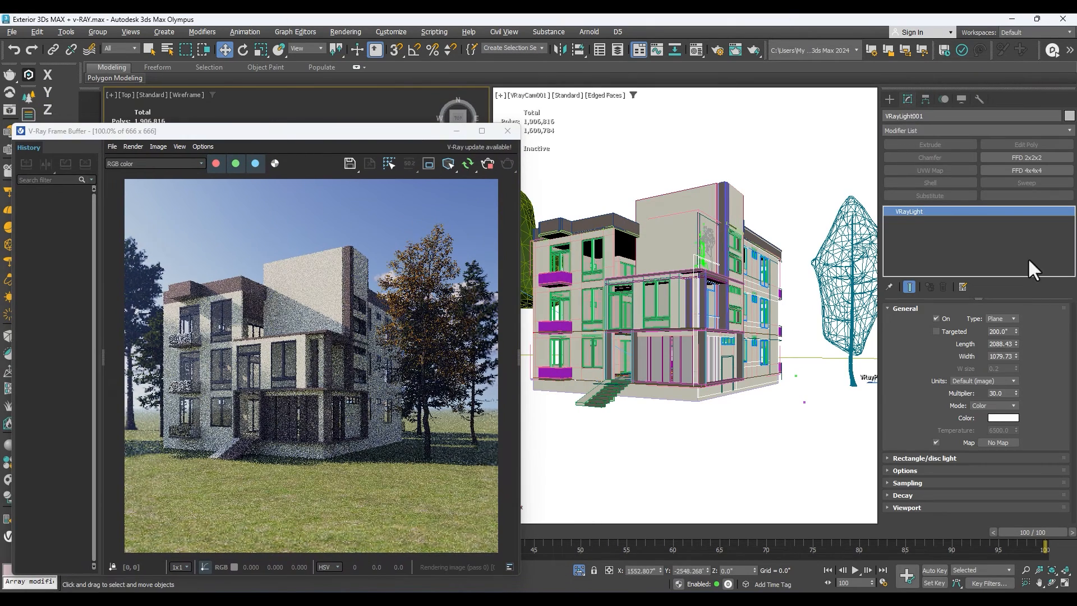
pyautogui.moveTo(400, 131); pyautogui.dragTo(671, 130)
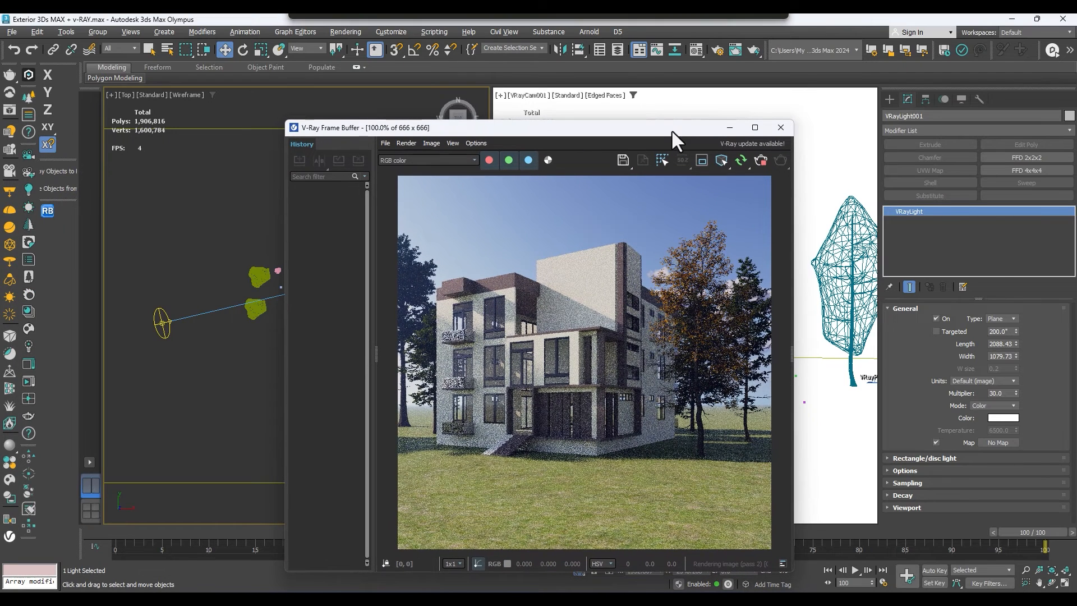
pyautogui.click(904, 457)
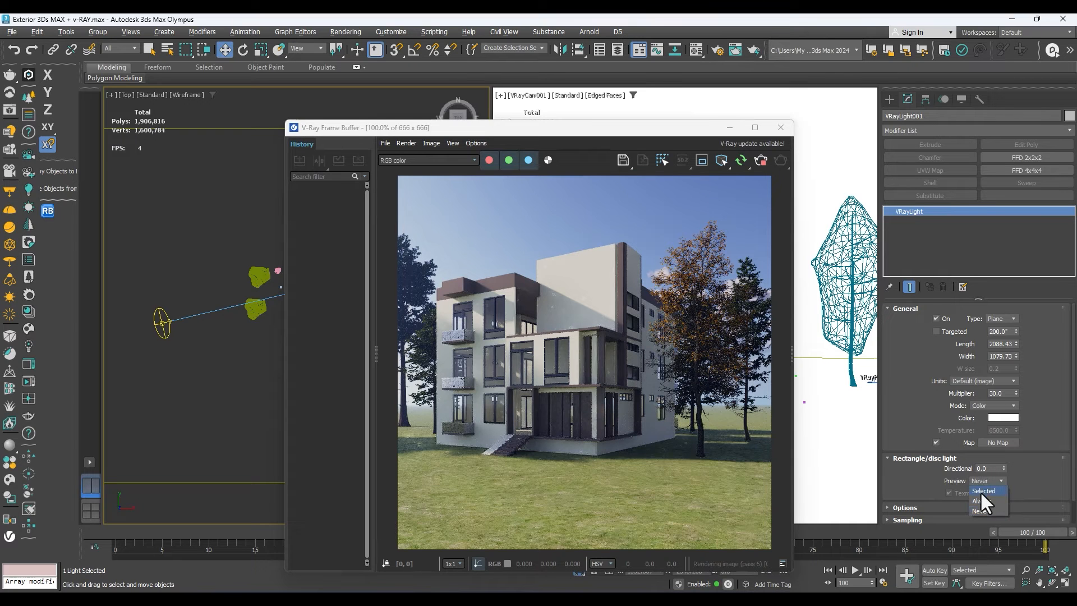
pyautogui.moveTo(1003, 466); pyautogui.dragTo(1002, 311)
pyautogui.rightClick(1001, 311)
pyautogui.moveTo(667, 129); pyautogui.dragTo(903, 81)
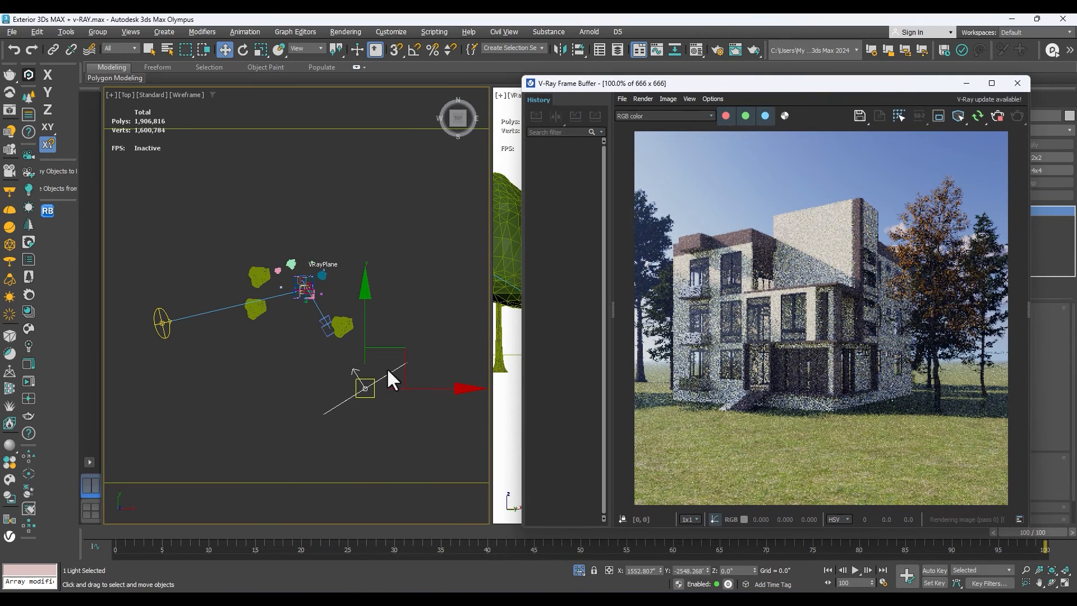
# Raise the plane light in the Front view to about Z 426".
pyautogui.scroll(-3, 362, 374)
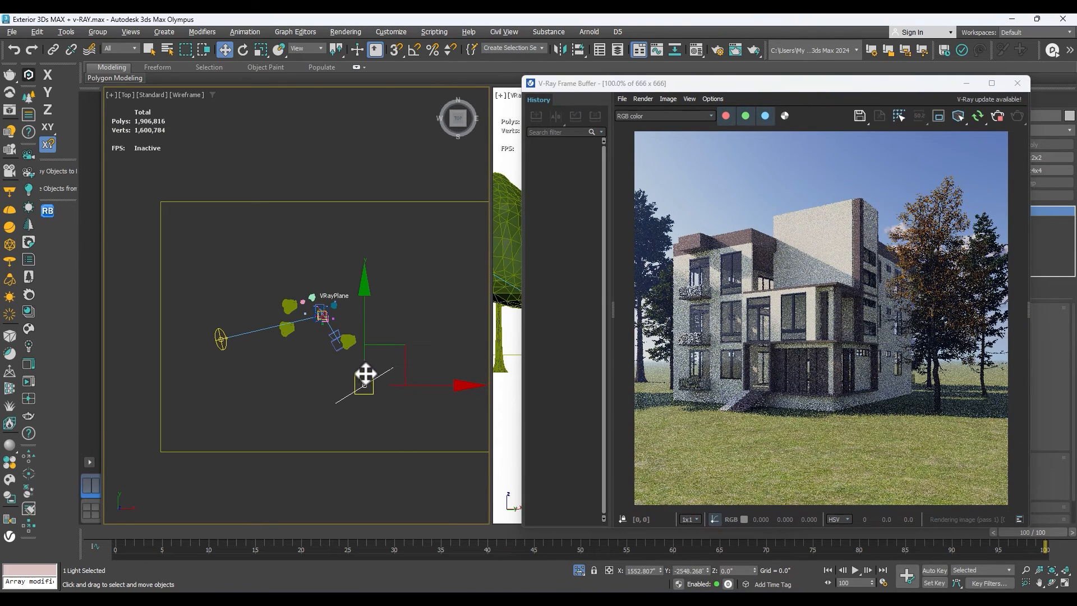
pyautogui.moveTo(396, 433); pyautogui.dragTo(359, 385)
pyautogui.press('f')
pyautogui.scroll(-5, 344, 392)
pyautogui.moveTo(341, 283)
pyautogui.mouseDown()
pyautogui.moveTo(343, 270)
pyautogui.moveTo(339, 294)
pyautogui.mouseUp()
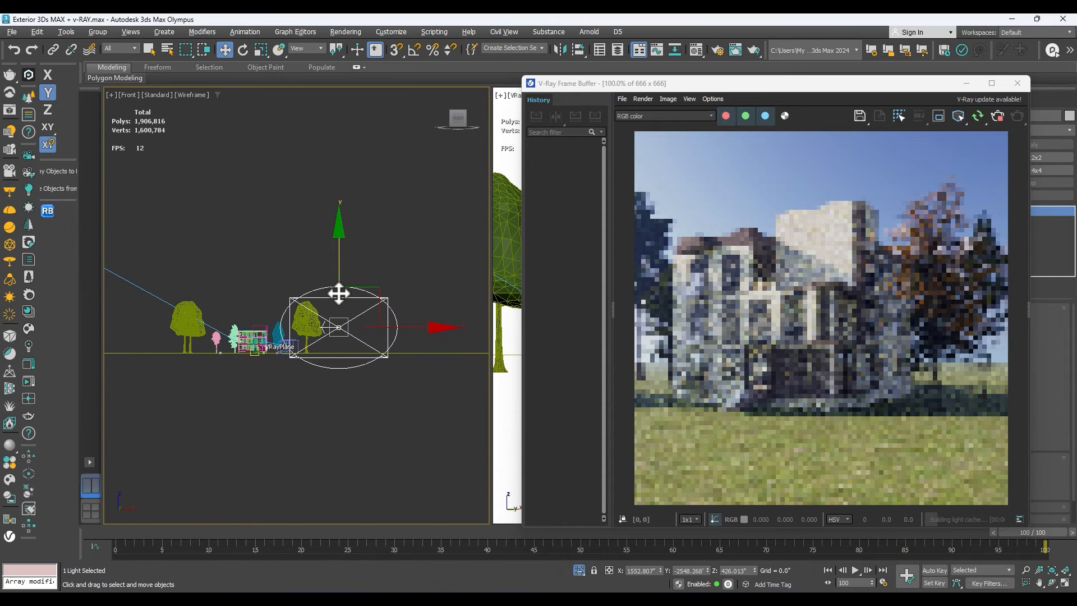
# Make the plane light targeted and place its target on the building in the Top view.
pyautogui.press('t')
pyautogui.scroll(8, 368, 387)
pyautogui.scroll(-5, 336, 341)
pyautogui.moveTo(339, 338); pyautogui.dragTo(299, 348)
pyautogui.moveTo(769, 89); pyautogui.dragTo(531, 419)
pyautogui.click(936, 332)
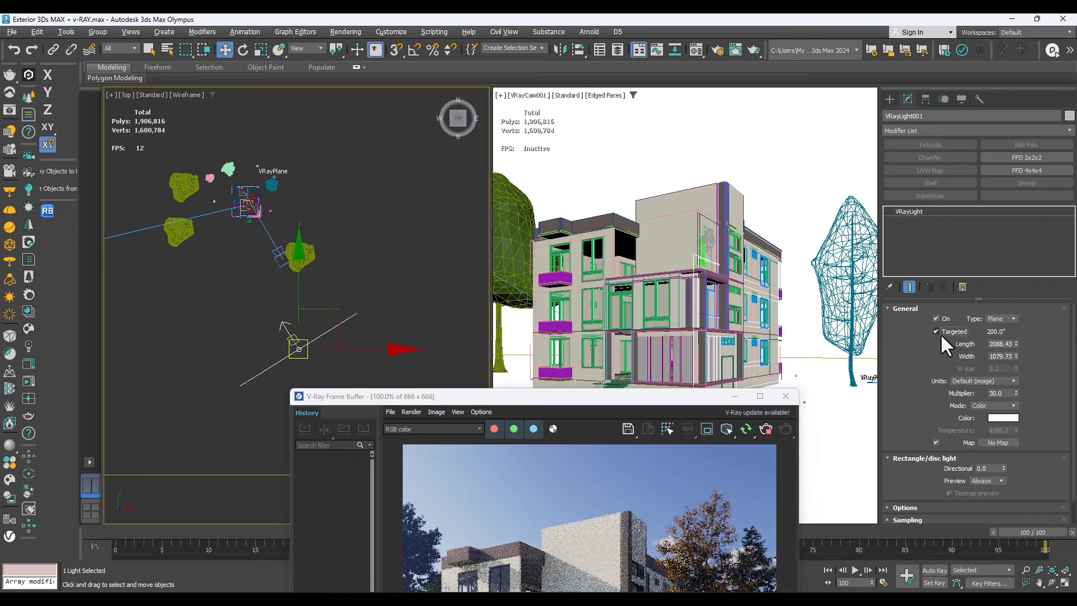
pyautogui.click(292, 341)
pyautogui.scroll(2, 292, 339)
pyautogui.moveTo(293, 317); pyautogui.dragTo(280, 207)
pyautogui.scroll(-2, 295, 283)
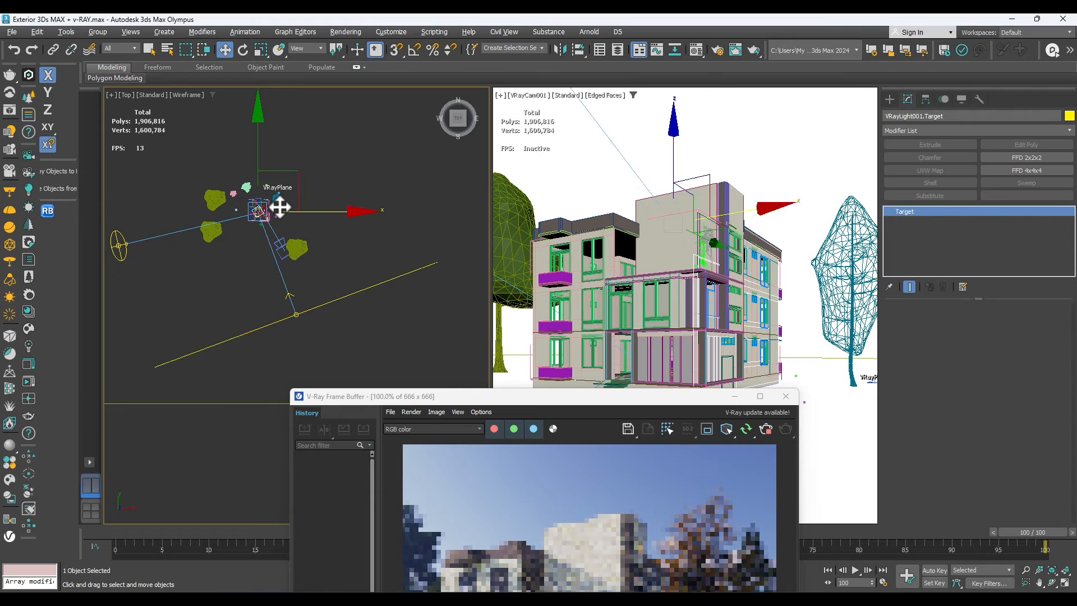
# Select the plane light and set its directional value to 0.63.
pyautogui.scroll(-2, 325, 270)
pyautogui.click(296, 314)
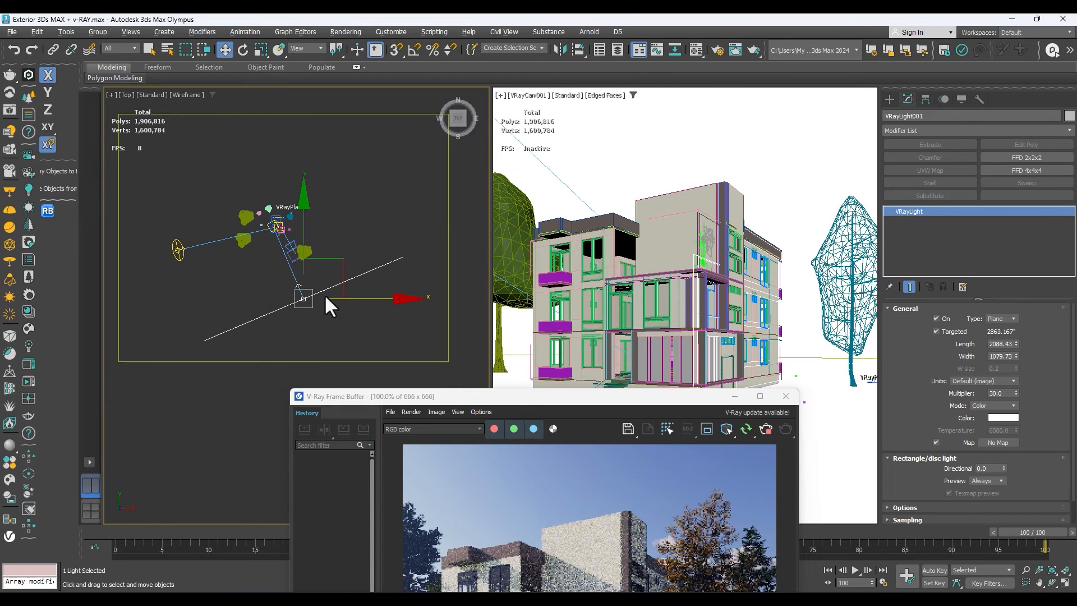
pyautogui.moveTo(631, 396); pyautogui.dragTo(679, 176)
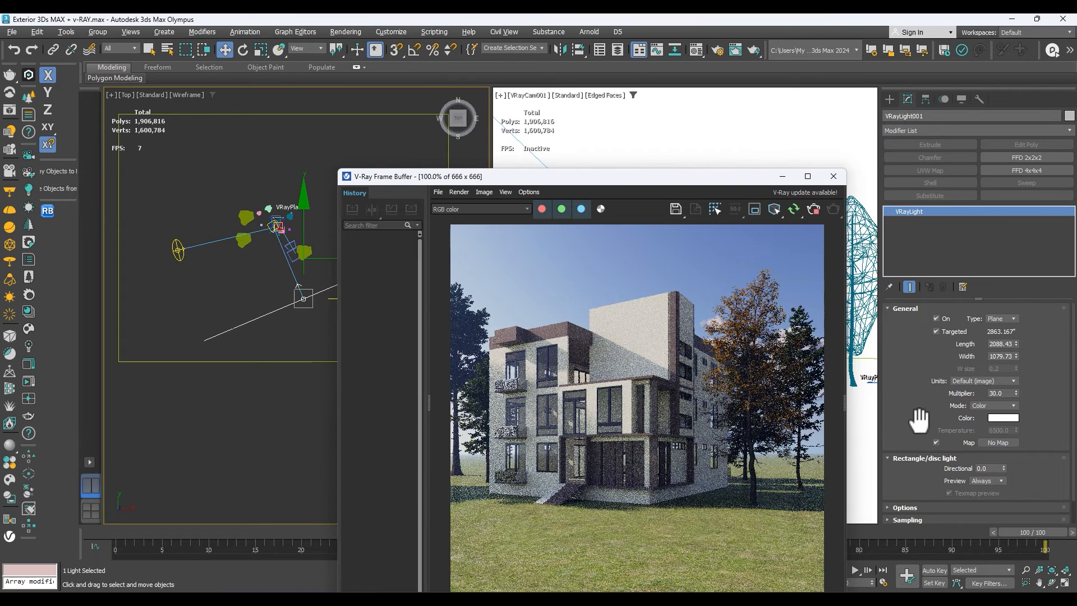
pyautogui.moveTo(1003, 468); pyautogui.dragTo(996, 425)
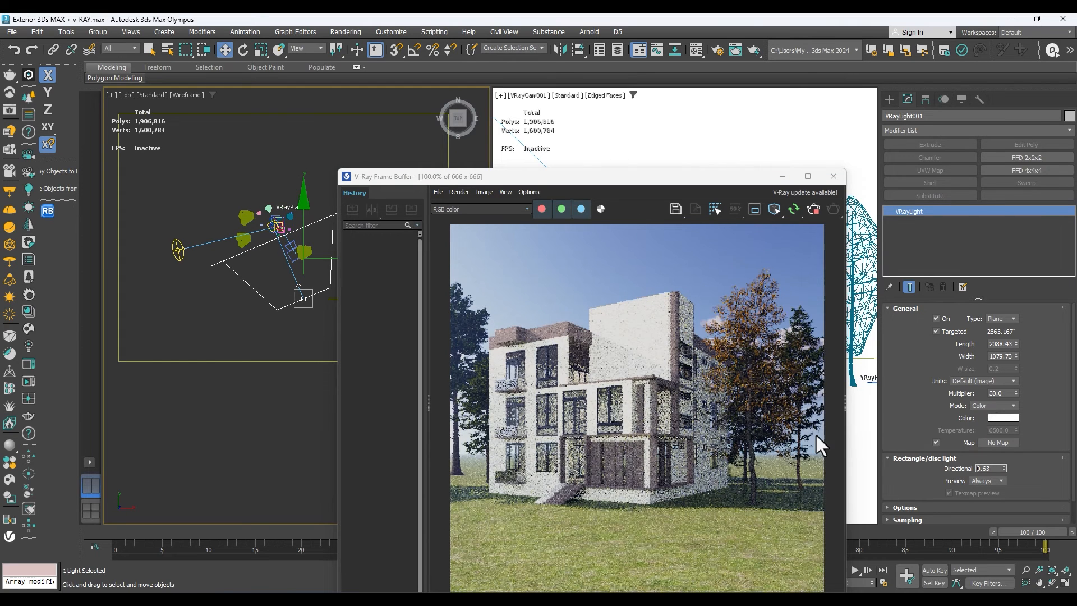
# Reduce the plane light's multiplier to 20, check the facade in the render, and lower it to 15.
pyautogui.doubleClick(1006, 394)
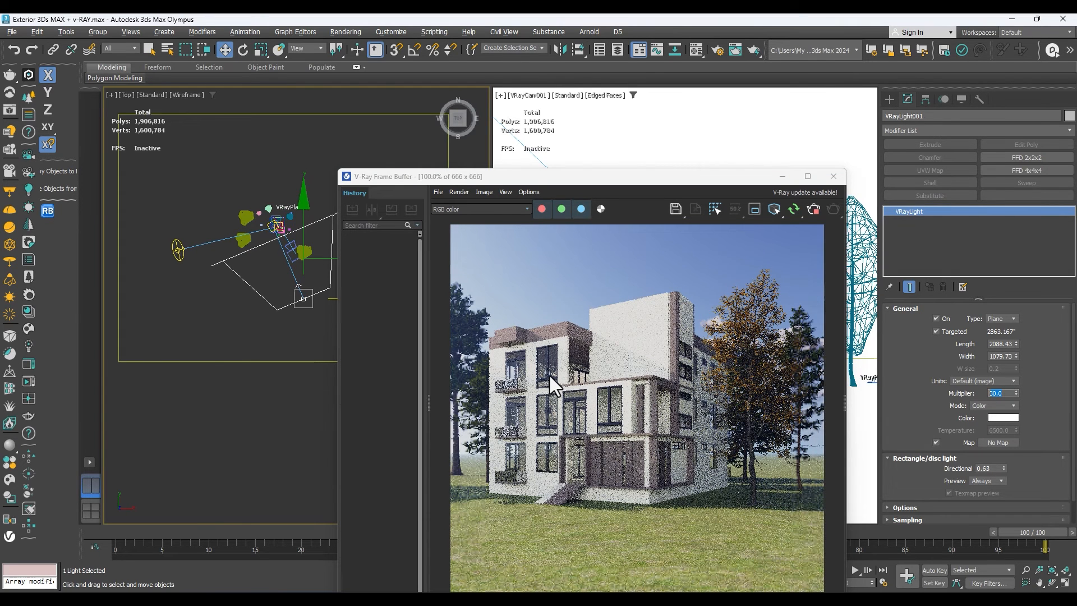
pyautogui.scroll(1, 617, 418)
pyautogui.scroll(-1, 622, 416)
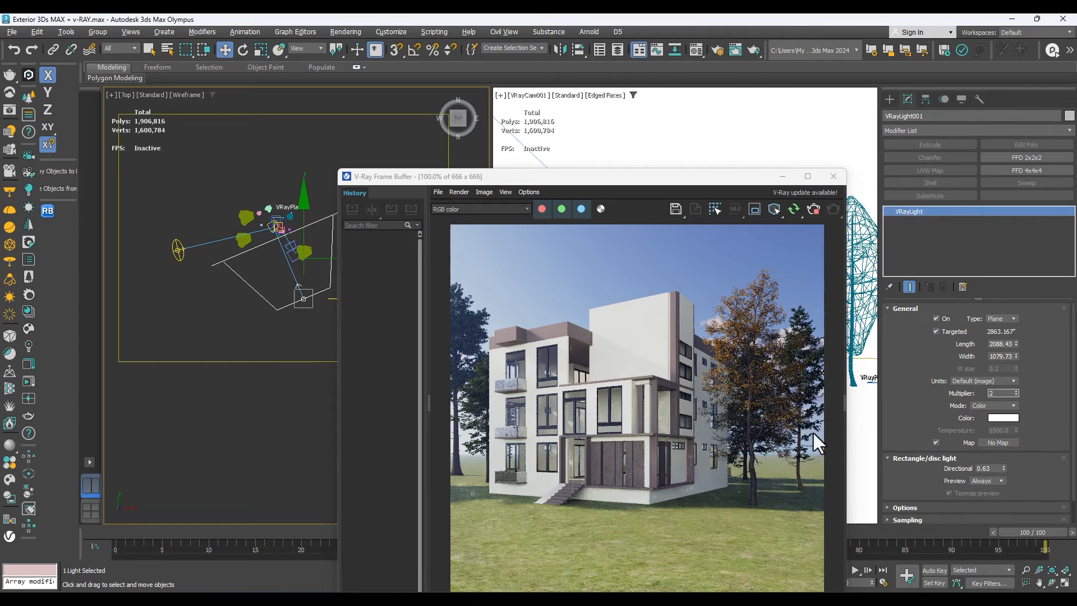
pyautogui.write('0')
pyautogui.press('Return')
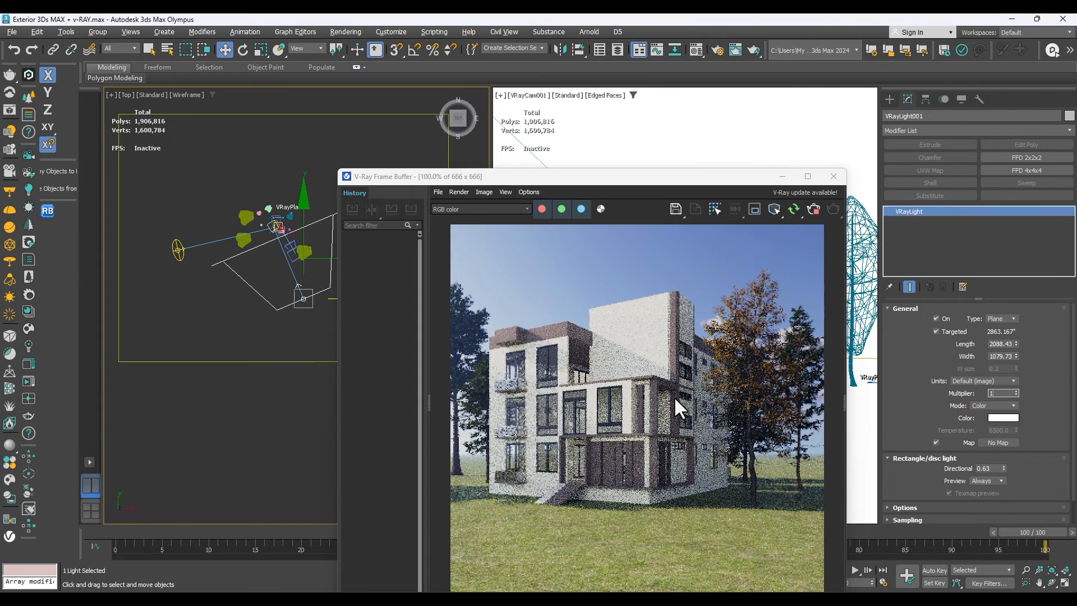
pyautogui.write('15')
pyautogui.press('Return')
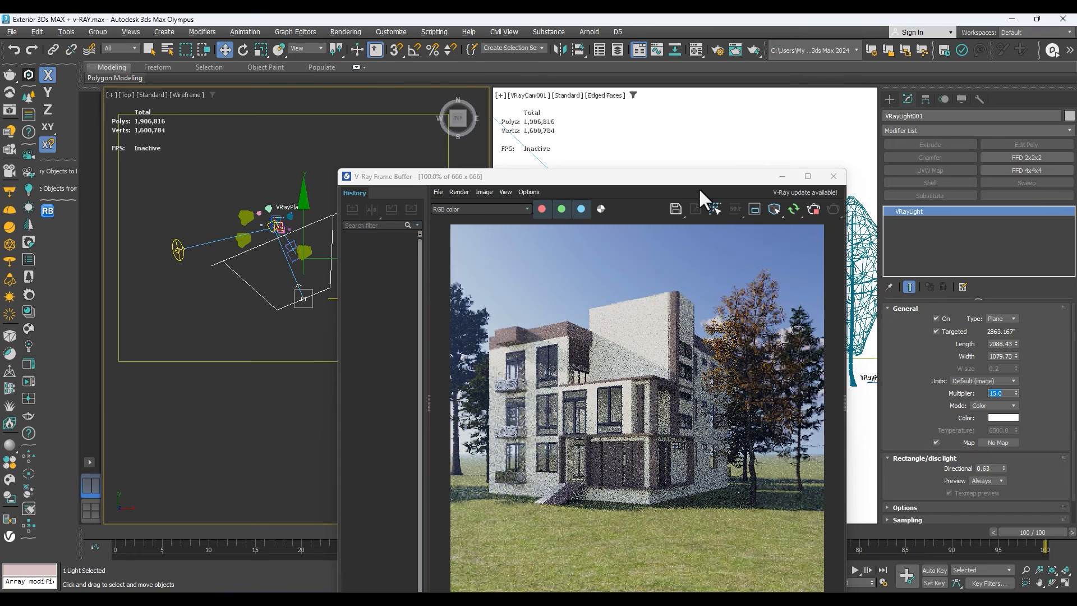
# Shift the plane light along X in the Front view to about 2796" from its target and inspect the render.
pyautogui.moveTo(688, 180); pyautogui.dragTo(781, 134)
pyautogui.scroll(-2, 336, 327)
pyautogui.scroll(2, 335, 326)
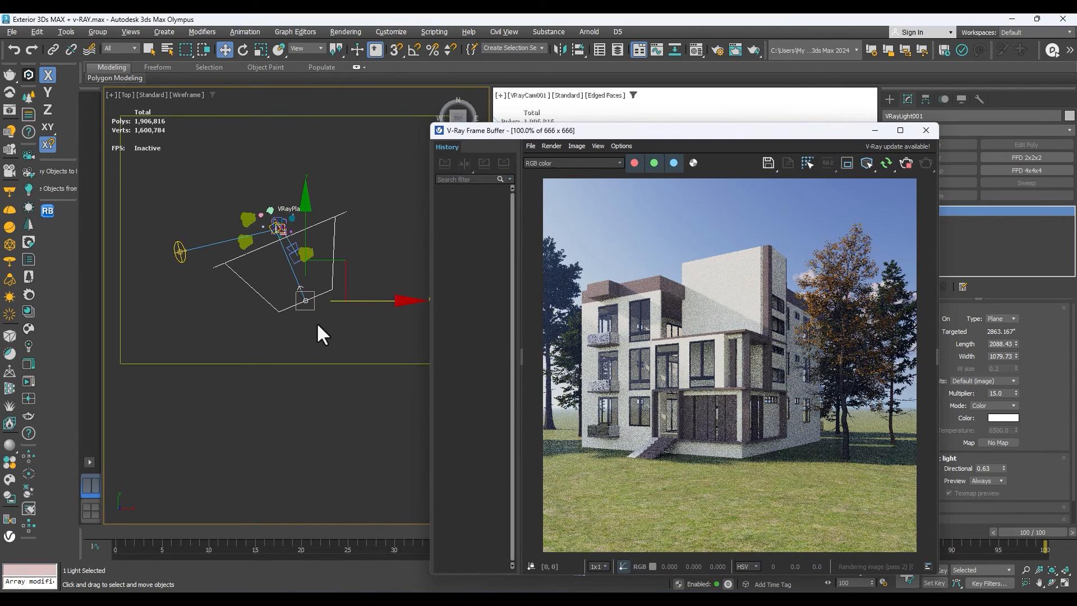
pyautogui.click(307, 294)
pyautogui.press('f')
pyautogui.scroll(-3, 308, 306)
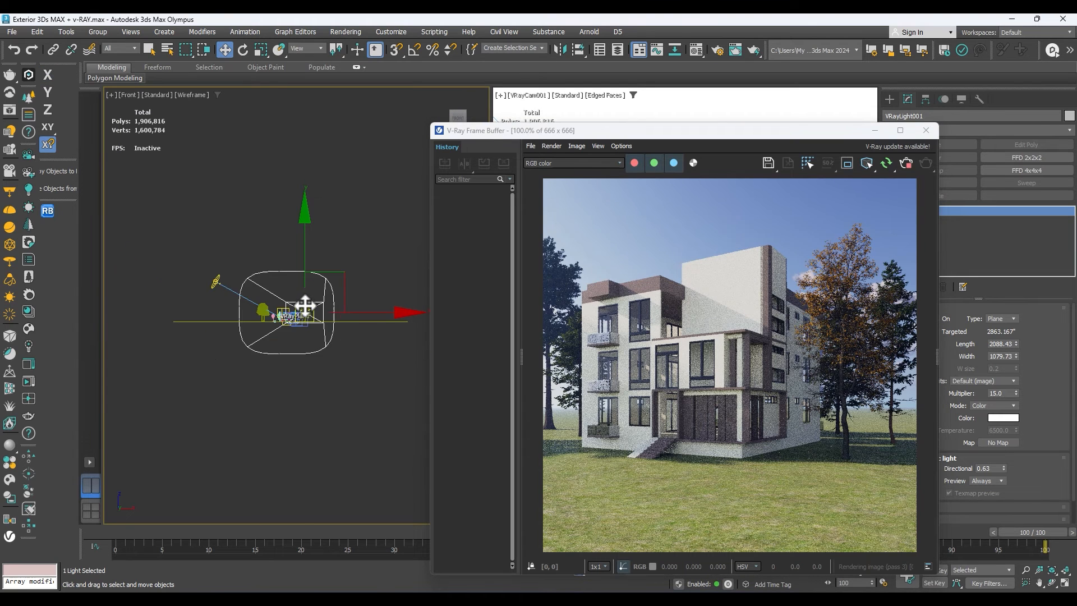
pyautogui.moveTo(352, 319)
pyautogui.mouseDown()
pyautogui.moveTo(308, 318)
pyautogui.moveTo(348, 320)
pyautogui.mouseUp()
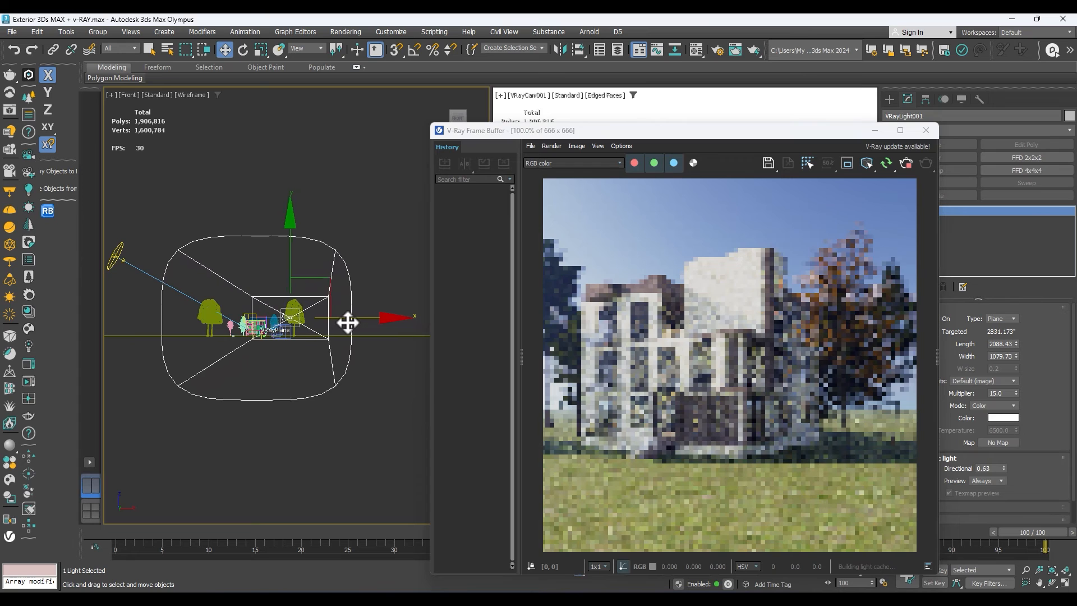
pyautogui.scroll(-1, 729, 302)
pyautogui.scroll(1, 728, 302)
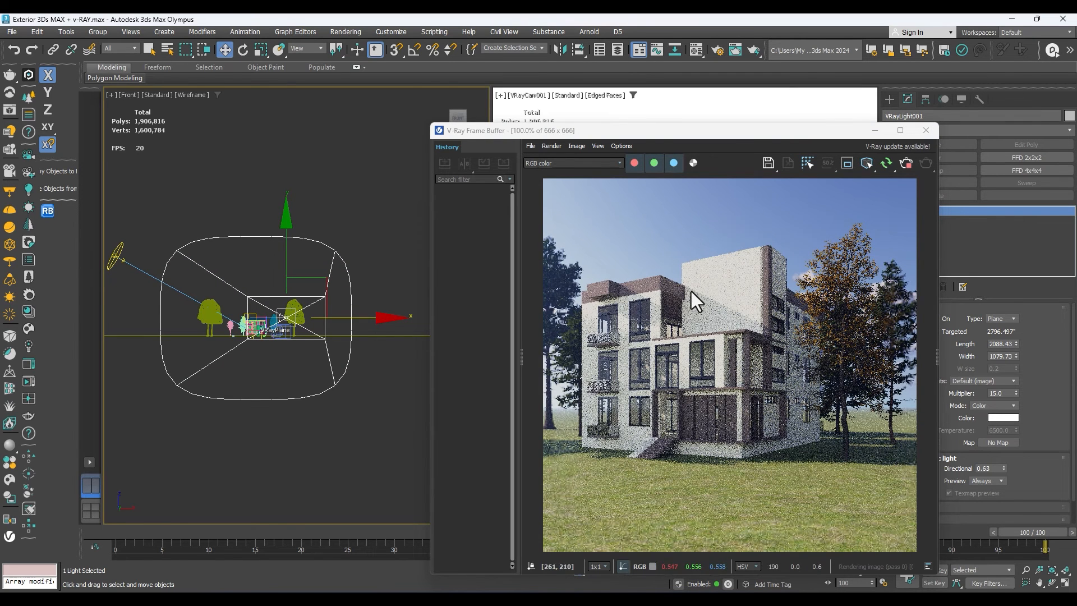
pyautogui.scroll(1, 643, 337)
pyautogui.scroll(-1, 663, 339)
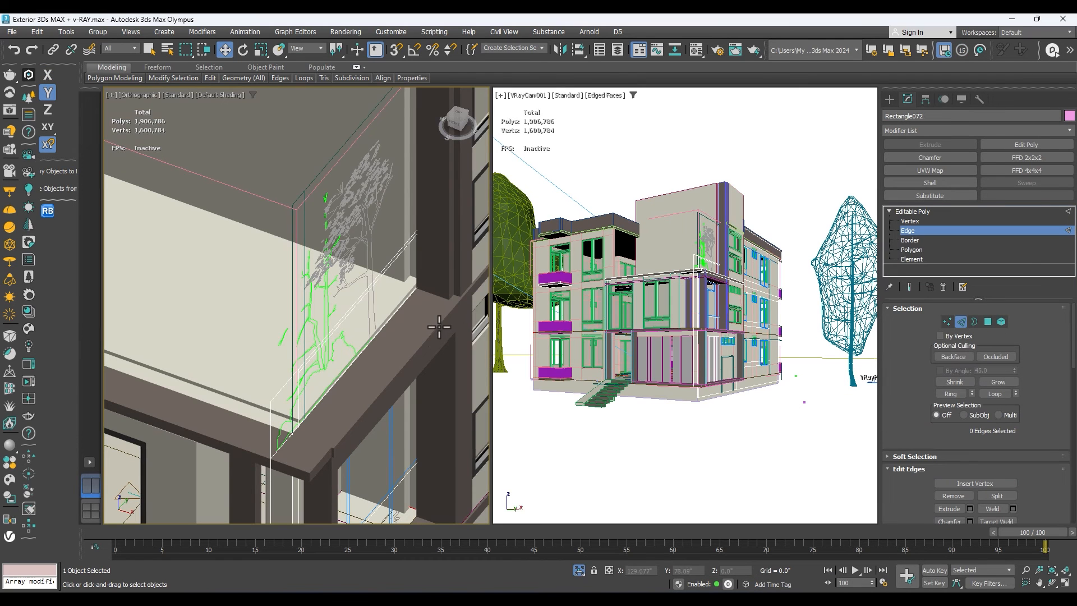
# Select the two long edges on top of the lower roof ledge and connect them with one segment beside the column.
pyautogui.keyDown('ctrl'); pyautogui.click(399, 310); pyautogui.keyUp('ctrl')
pyautogui.rightClick(401, 306)
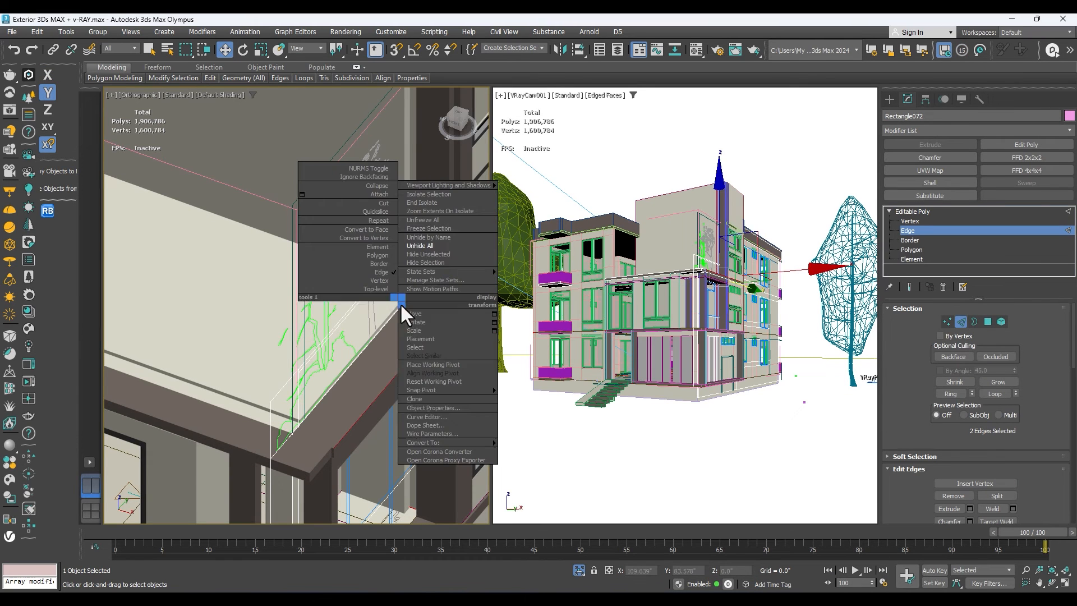
pyautogui.click(343, 409)
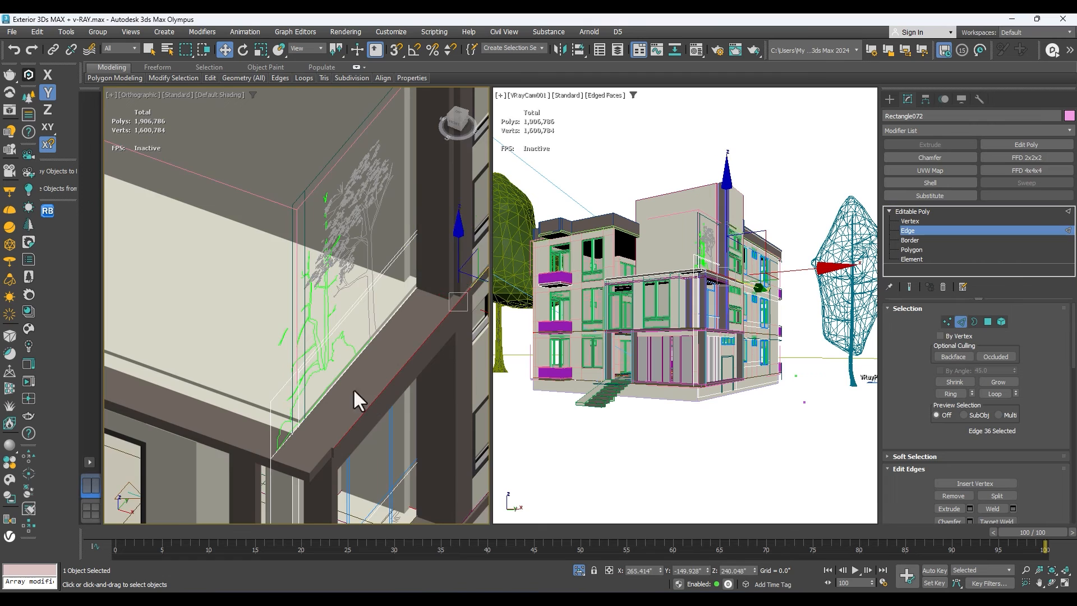
pyautogui.scroll(3, 347, 382)
pyautogui.rightClick(340, 362)
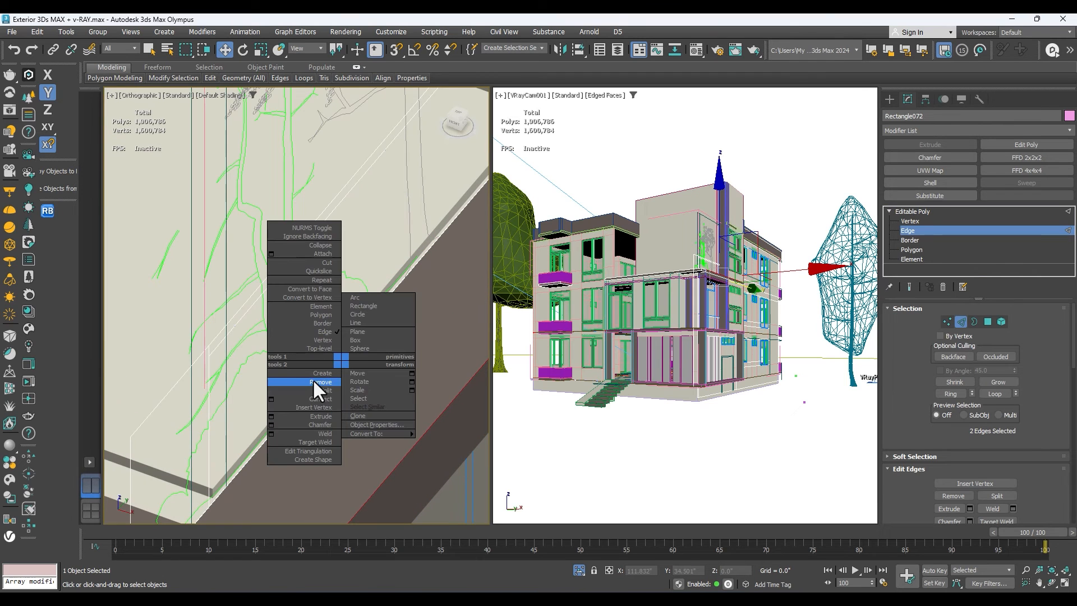
pyautogui.click(272, 399)
pyautogui.scroll(-4, 319, 340)
pyautogui.scroll(1, 427, 285)
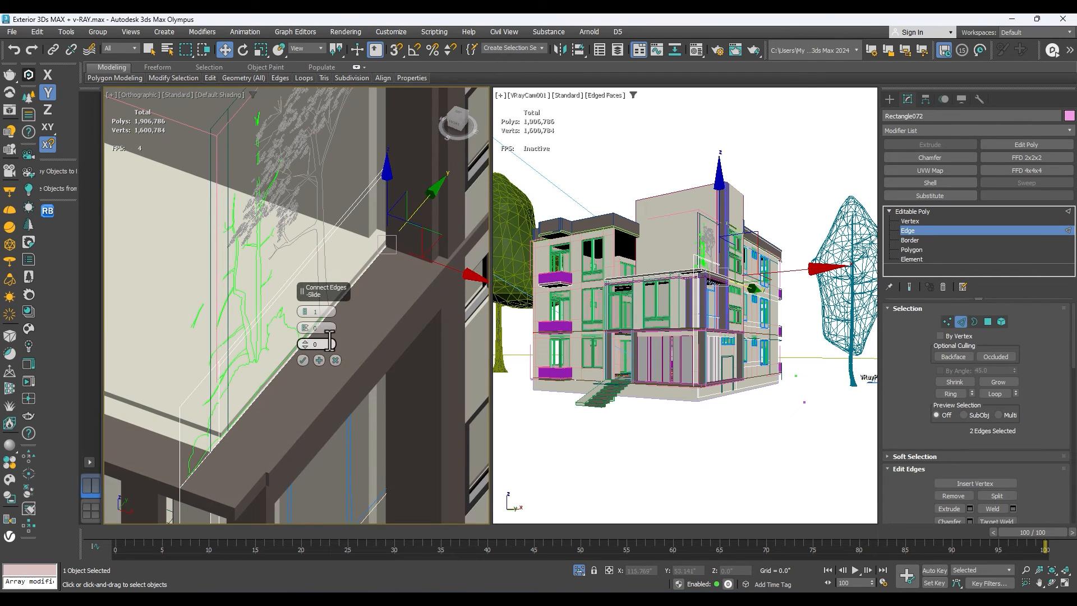
pyautogui.click(303, 361)
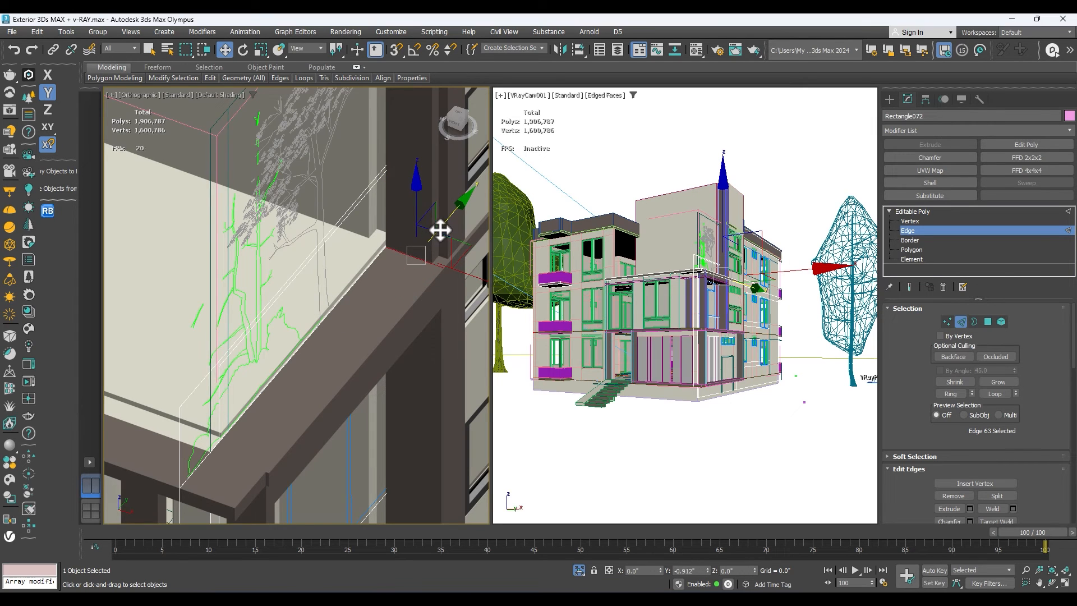
# Select the two top polygons along the front and side of the lower roof ledge and extrude them upward into a parapet.
pyautogui.click(909, 250)
pyautogui.click(385, 303)
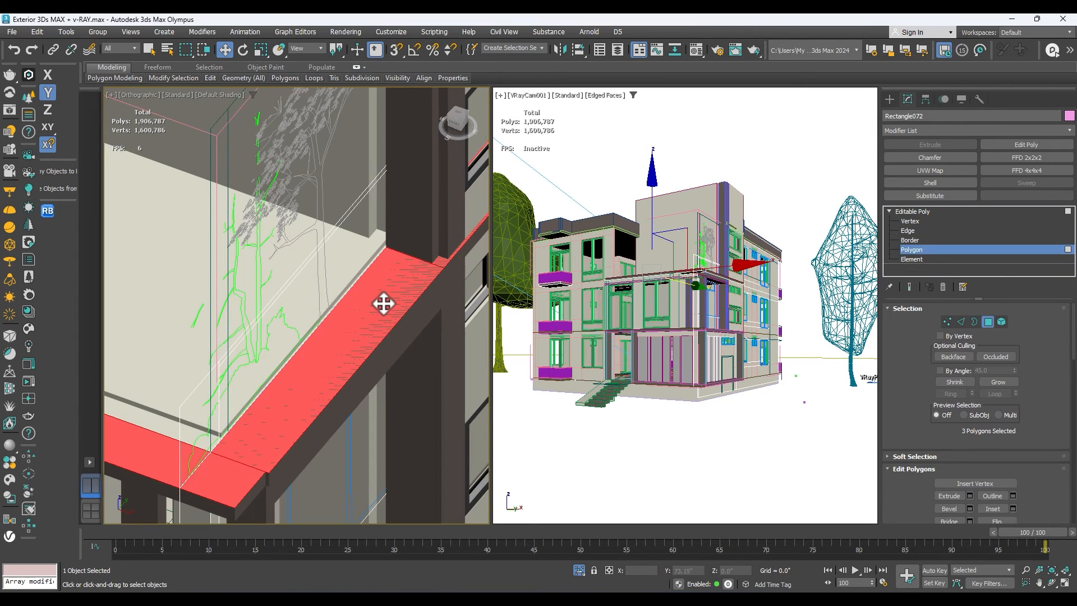
pyautogui.scroll(-2, 375, 320)
pyautogui.keyDown('ctrl'); pyautogui.click(275, 370); pyautogui.keyUp('ctrl')
pyautogui.scroll(-2, 263, 342)
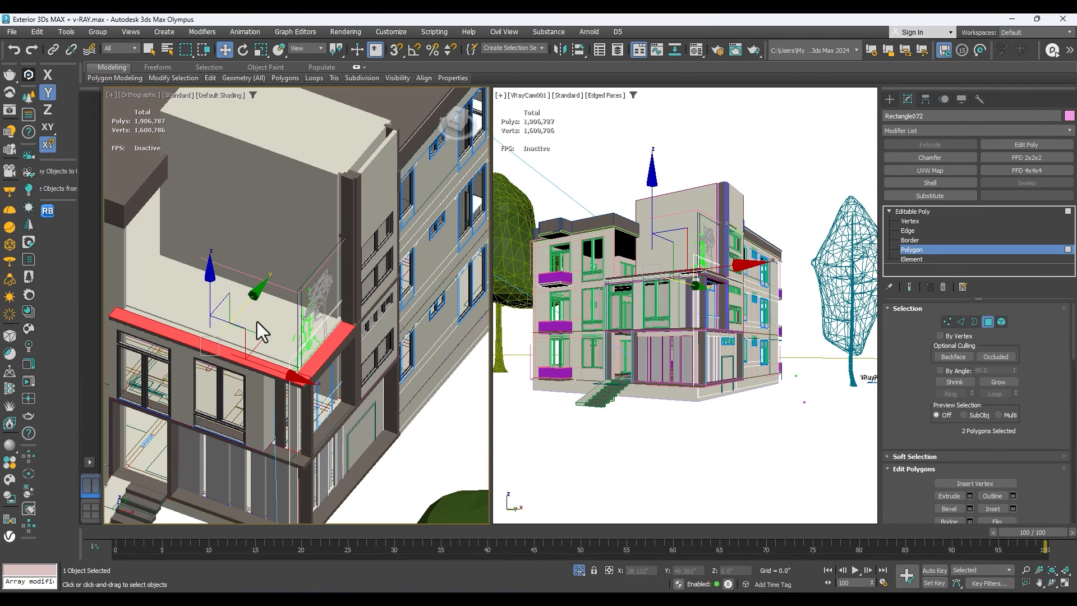
pyautogui.moveTo(212, 294); pyautogui.dragTo(211, 270)
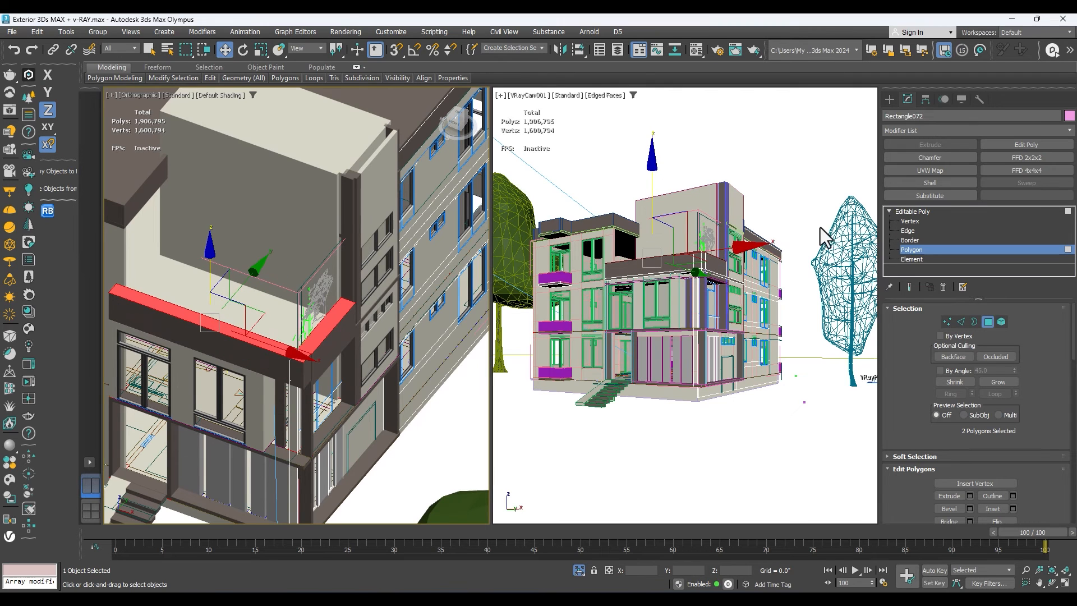
# Leave polygon editing, deselect the object, render the camera view and enlarge the V-Ray frame buffer to full screen.
pyautogui.click(911, 212)
pyautogui.click(729, 402)
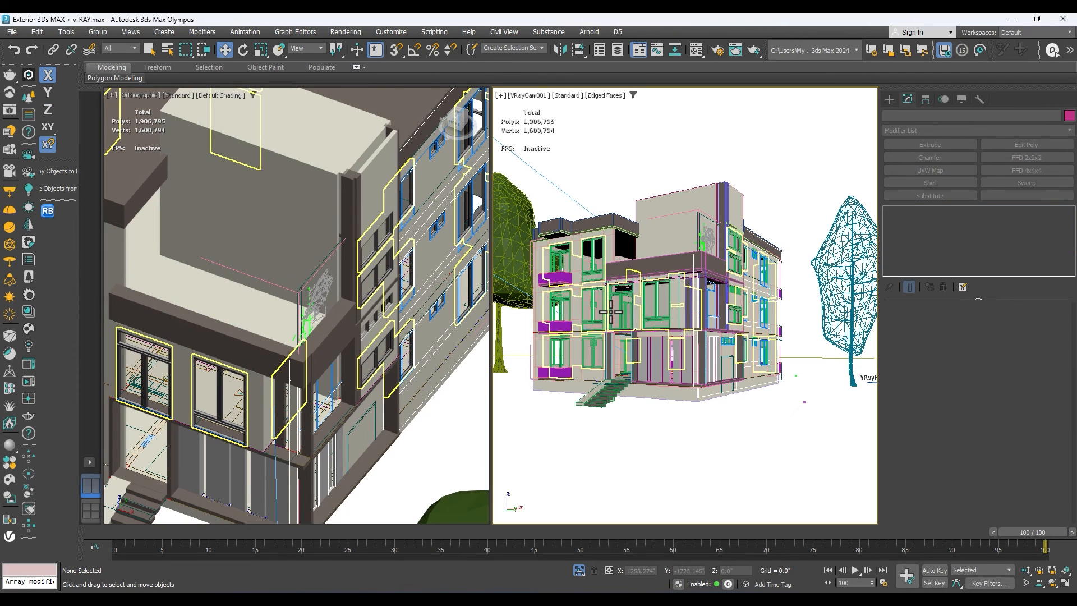
pyautogui.hotkey('shift', 'q')
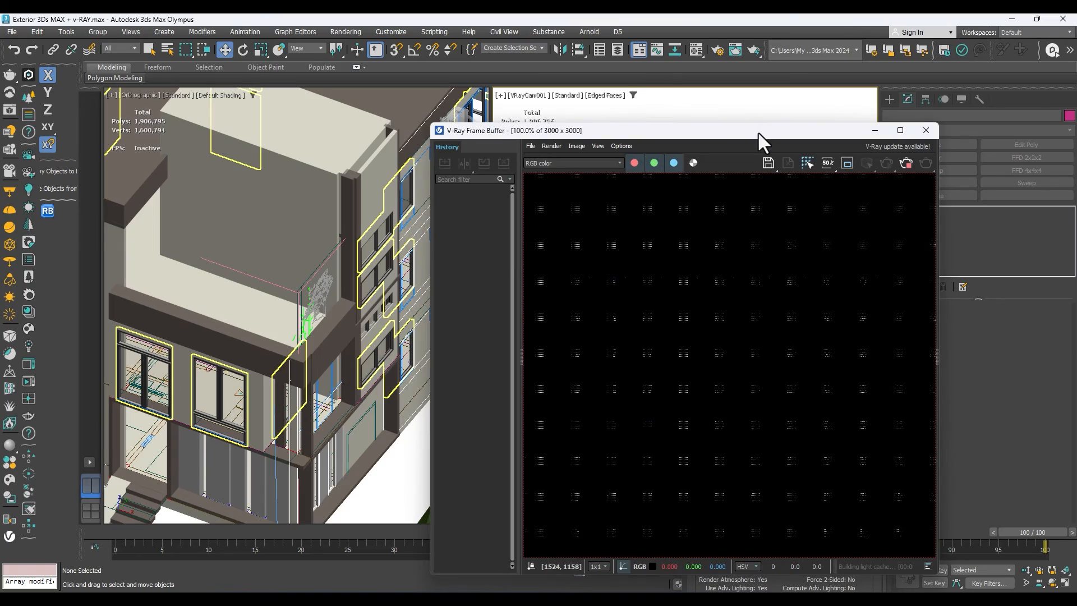
pyautogui.moveTo(758, 131); pyautogui.dragTo(579, 119)
pyautogui.click(721, 119)
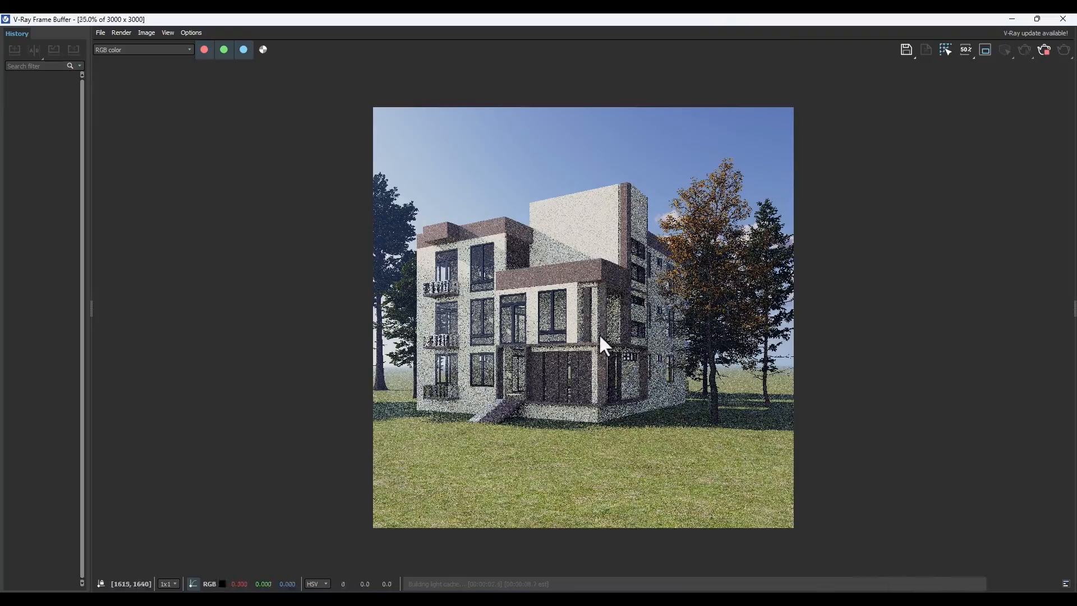
# Examine the raised parapet, facade lighting and windows in the render at different zoom levels.
pyautogui.scroll(1, 598, 333)
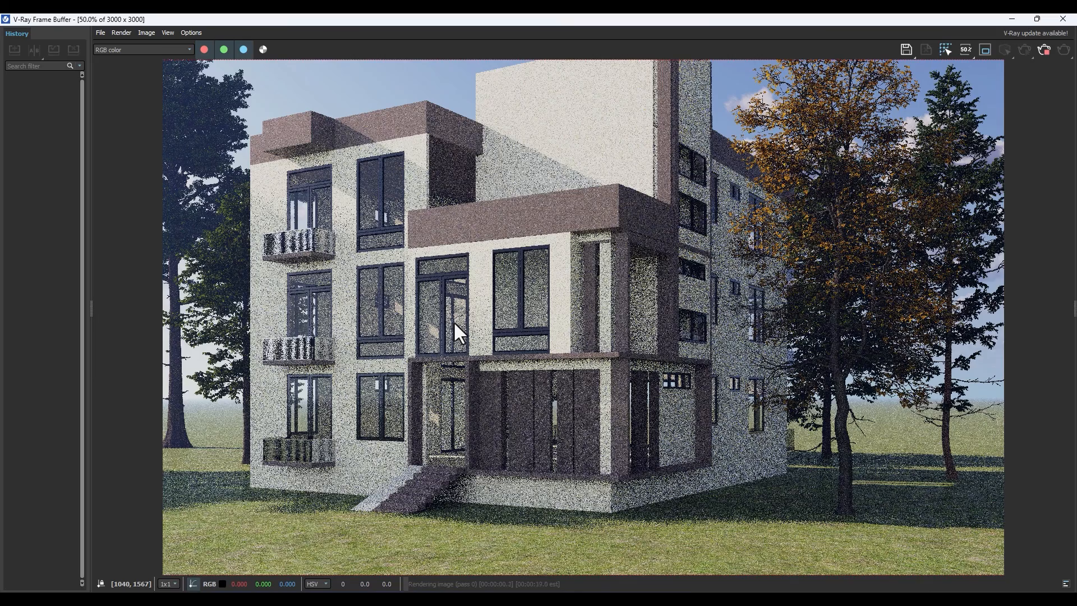
pyautogui.scroll(-1, 480, 323)
pyautogui.scroll(1, 487, 322)
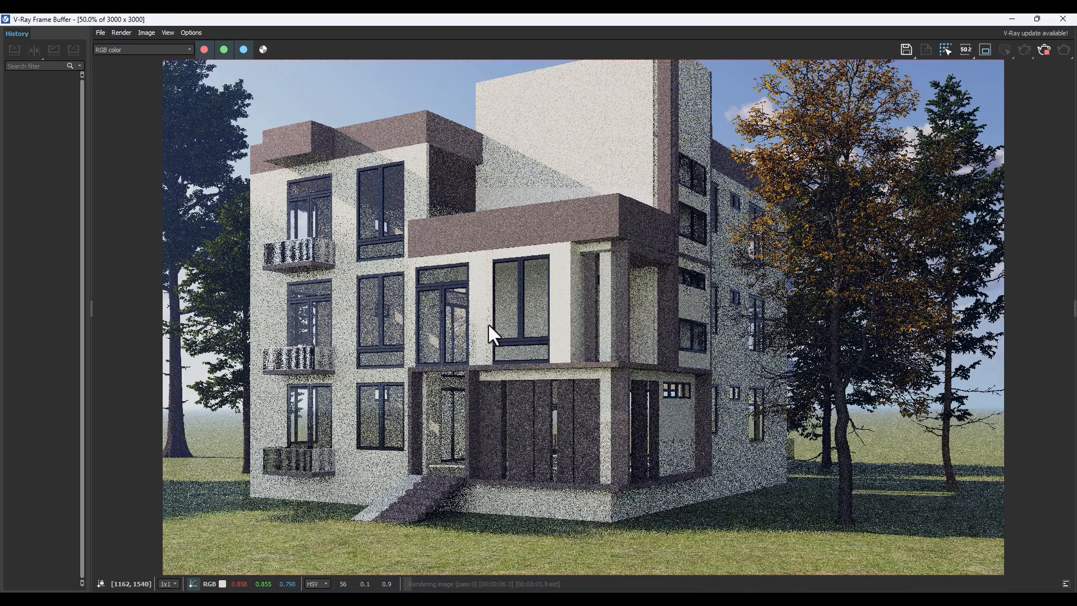
pyautogui.scroll(-1, 489, 326)
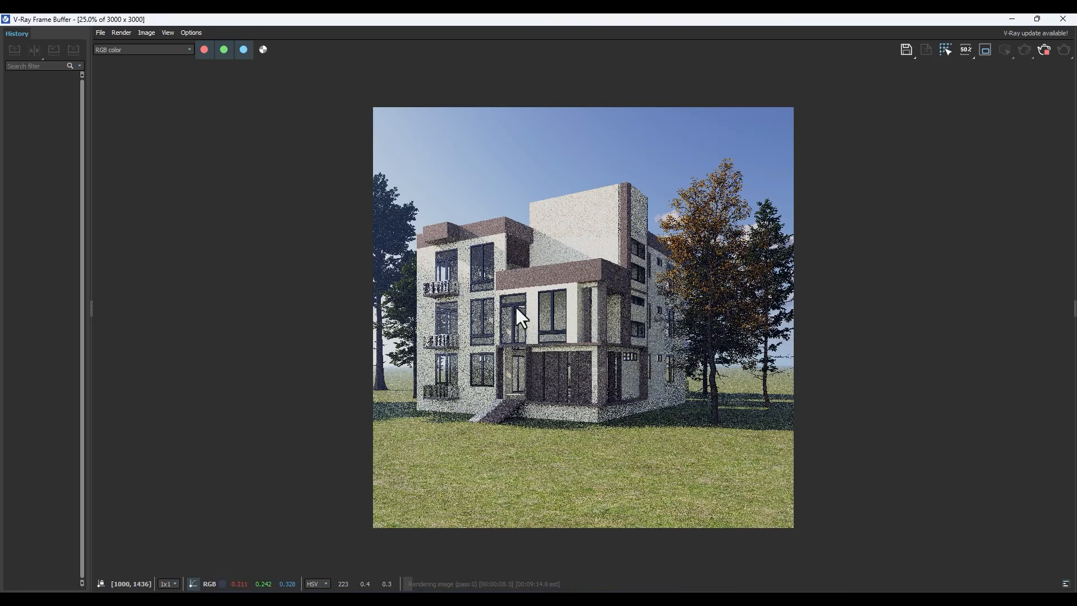
pyautogui.scroll(1, 583, 301)
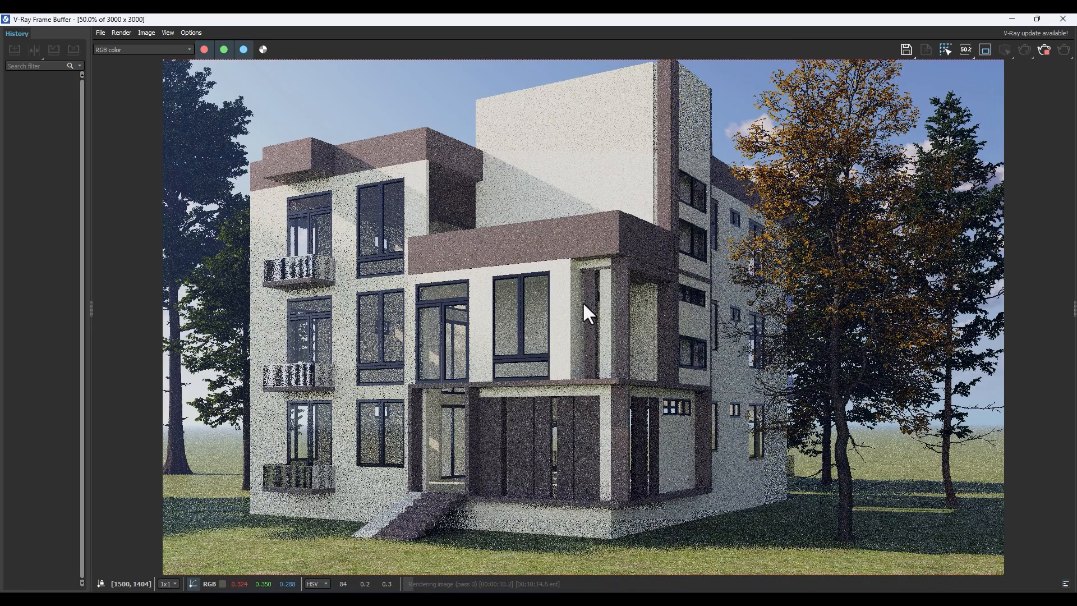
pyautogui.scroll(-2, 597, 311)
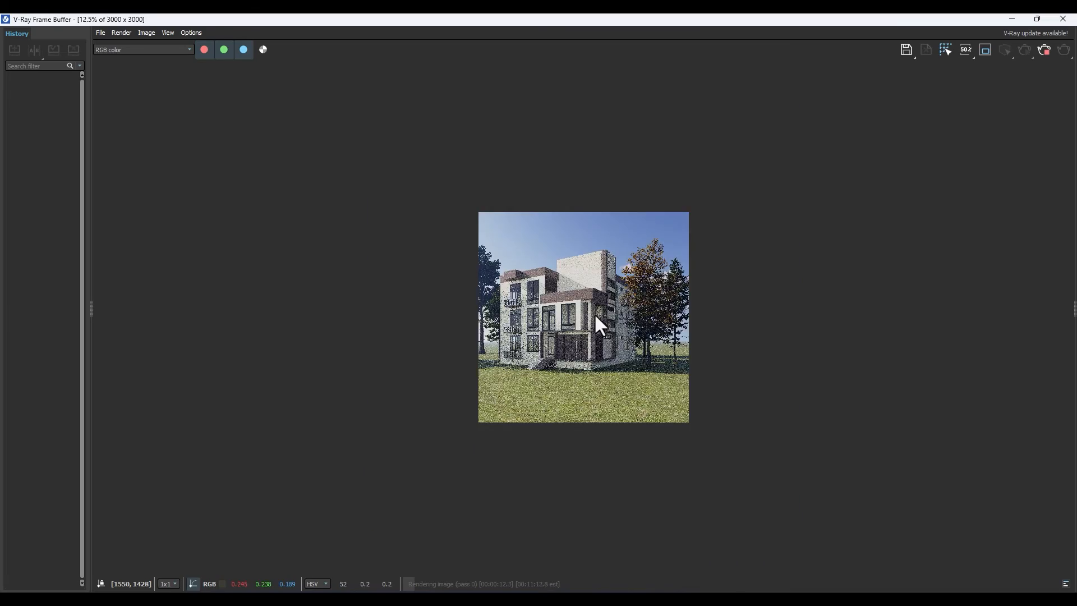
pyautogui.scroll(1, 594, 314)
pyautogui.scroll(1, 602, 312)
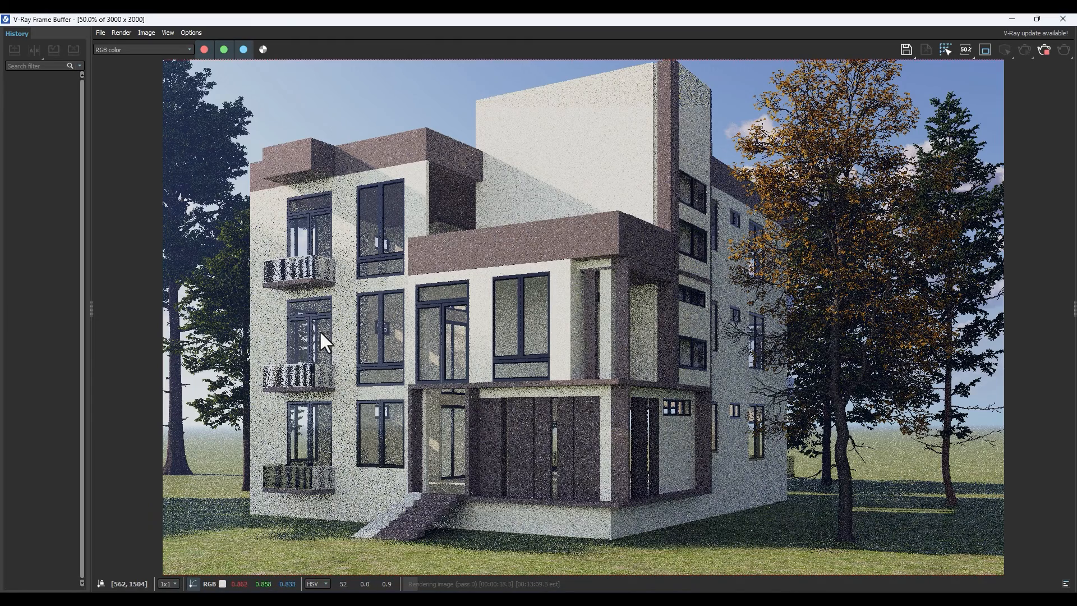
pyautogui.scroll(1, 351, 338)
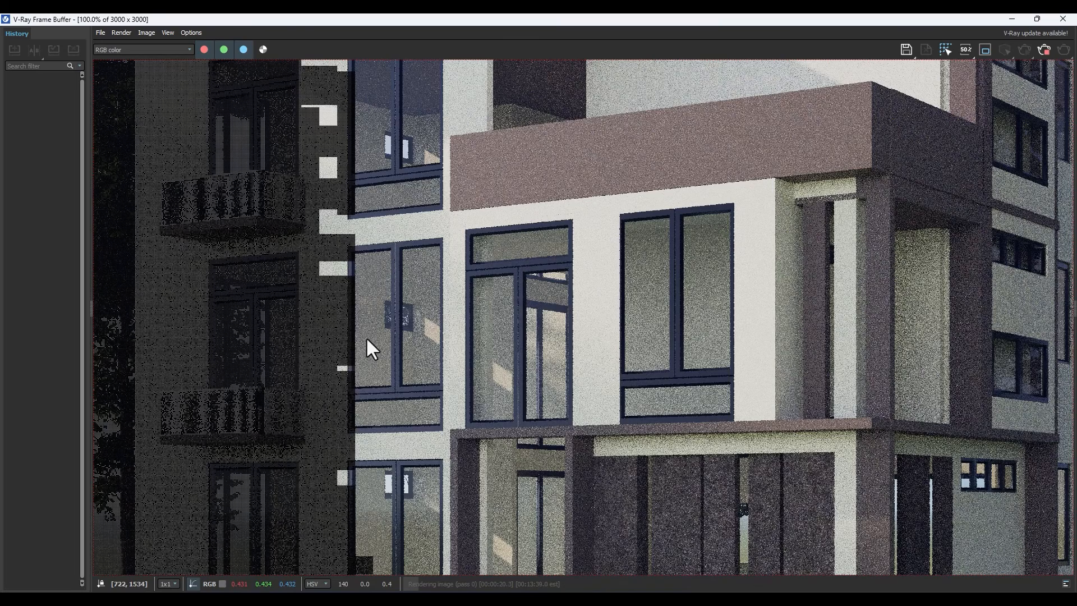
pyautogui.scroll(-1, 374, 333)
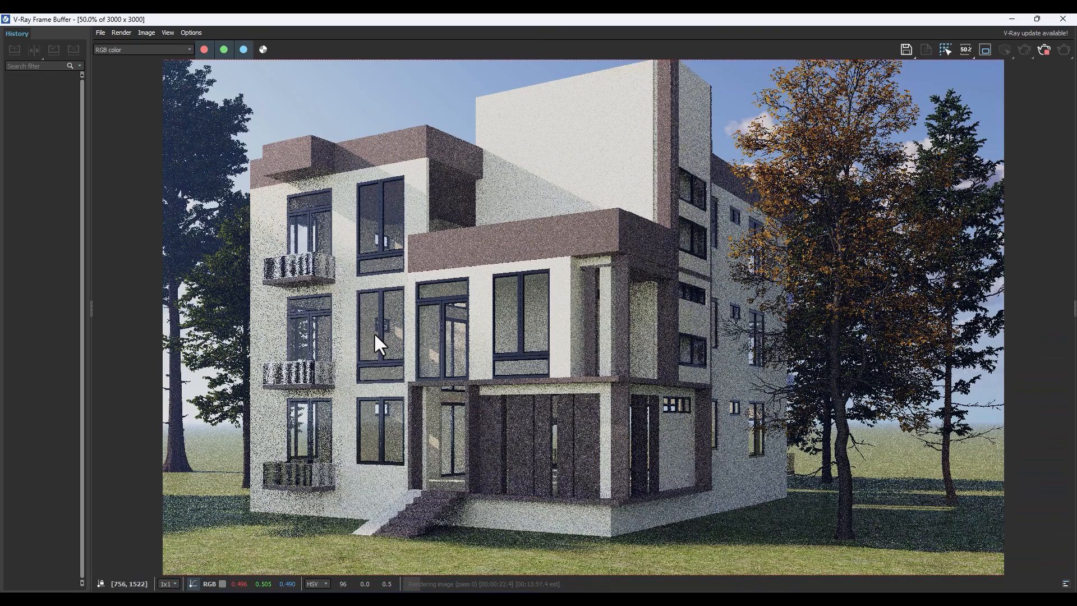
pyautogui.scroll(-1, 374, 332)
pyautogui.scroll(1, 530, 293)
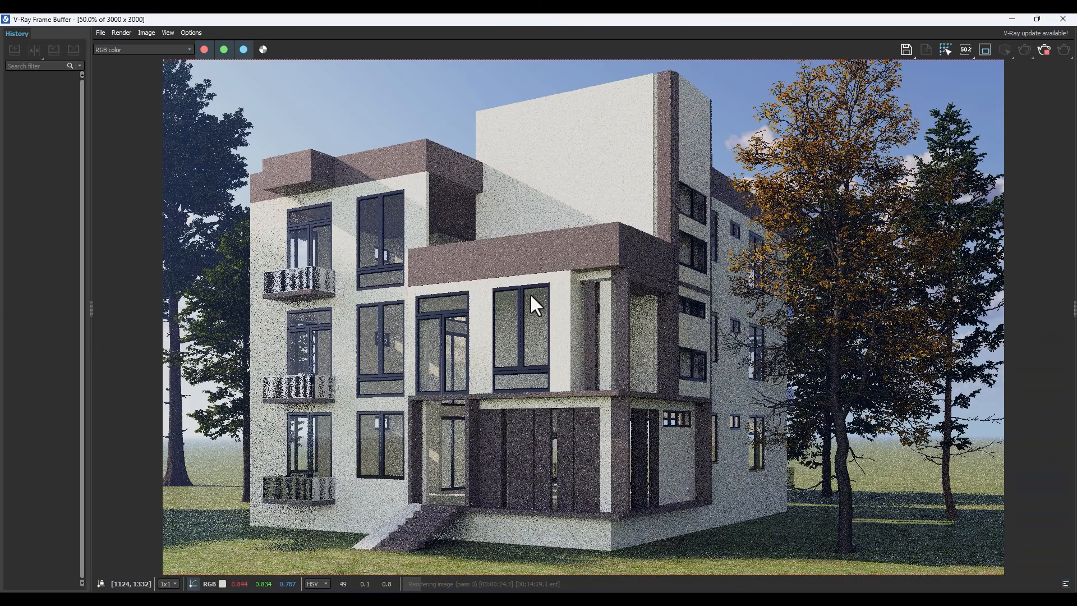
pyautogui.scroll(-1, 530, 293)
pyautogui.scroll(1, 531, 300)
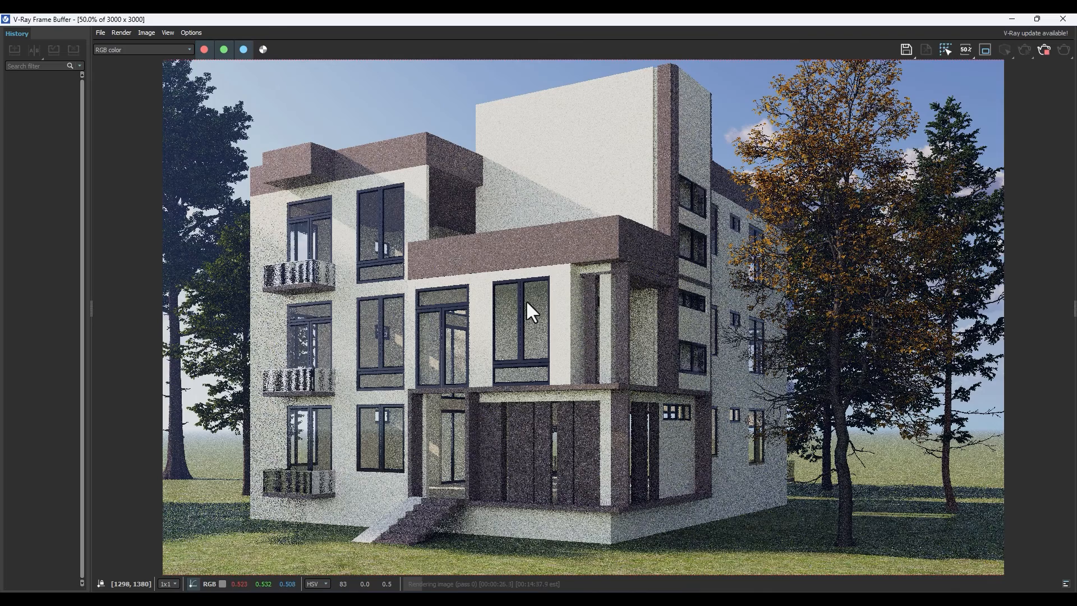
pyautogui.scroll(-1, 527, 302)
pyautogui.scroll(1, 528, 302)
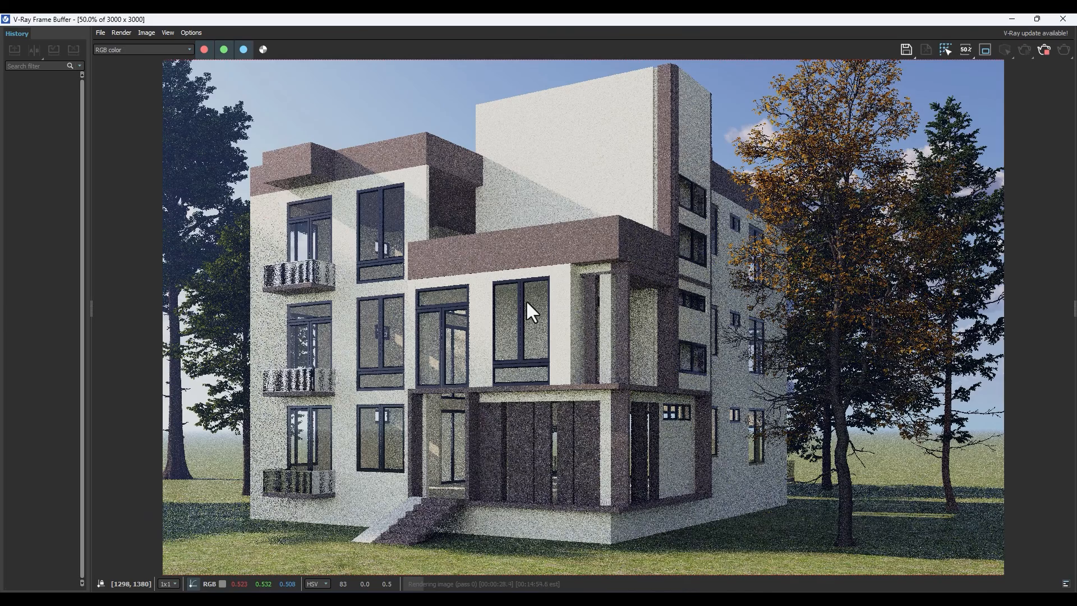
pyautogui.scroll(-1, 531, 312)
pyautogui.scroll(1, 527, 302)
pyautogui.scroll(-1, 528, 301)
# Restore the frame buffer to a smaller window and move it across the viewports.
pyautogui.click(1037, 18)
pyautogui.moveTo(555, 99); pyautogui.dragTo(817, 75)
pyautogui.moveTo(728, 226); pyautogui.dragTo(749, 245, button='middle')
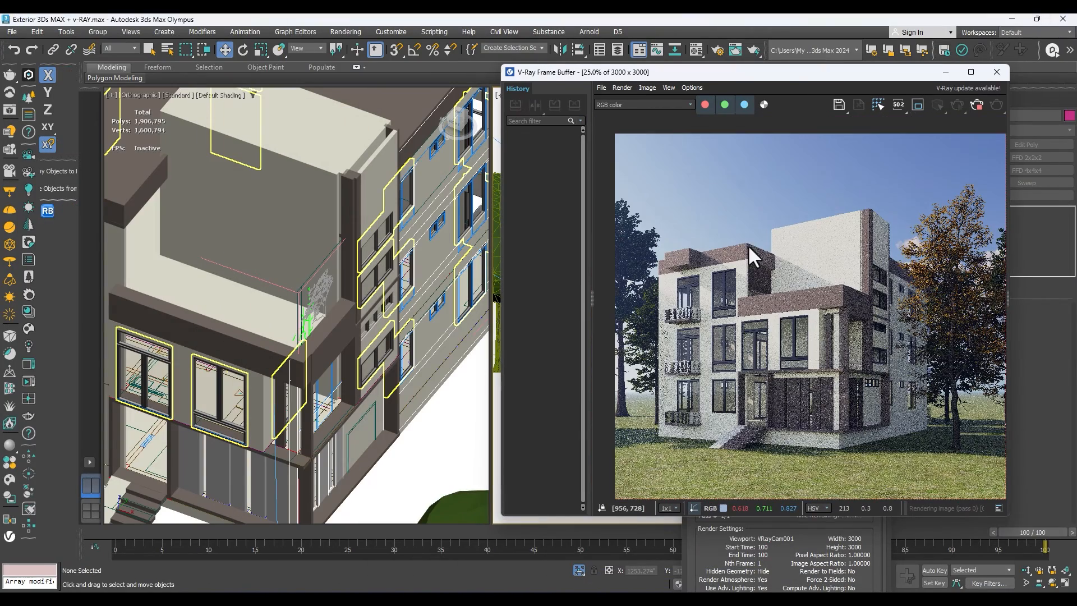
pyautogui.moveTo(808, 78); pyautogui.dragTo(371, 93)
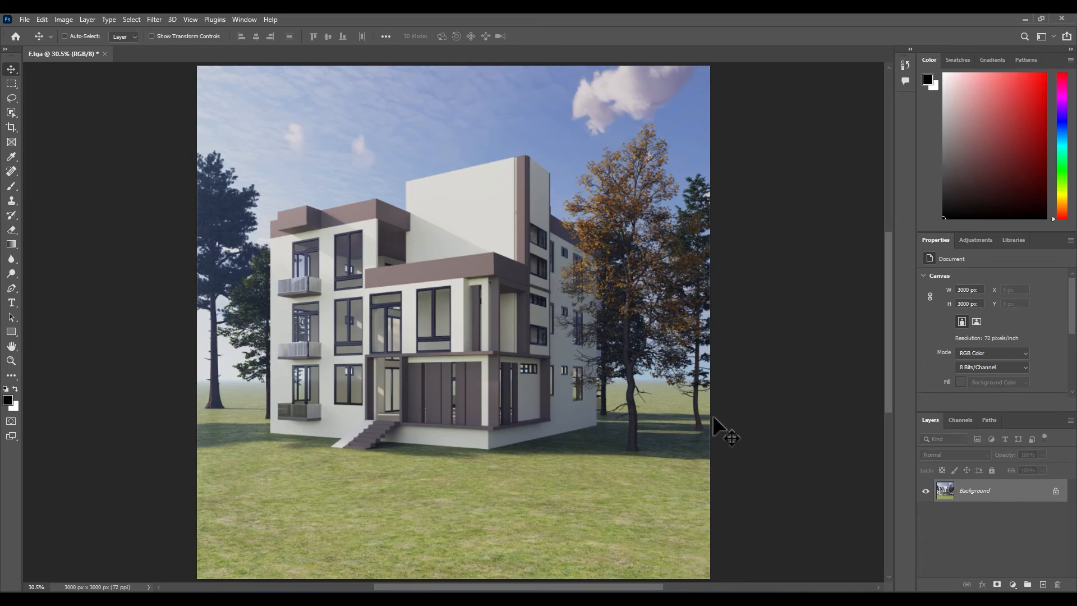
# Switch to Photoshop and colour-grade the duplicated layer of the F.tga render with the Camera Raw filter.
pyautogui.click(24, 19)
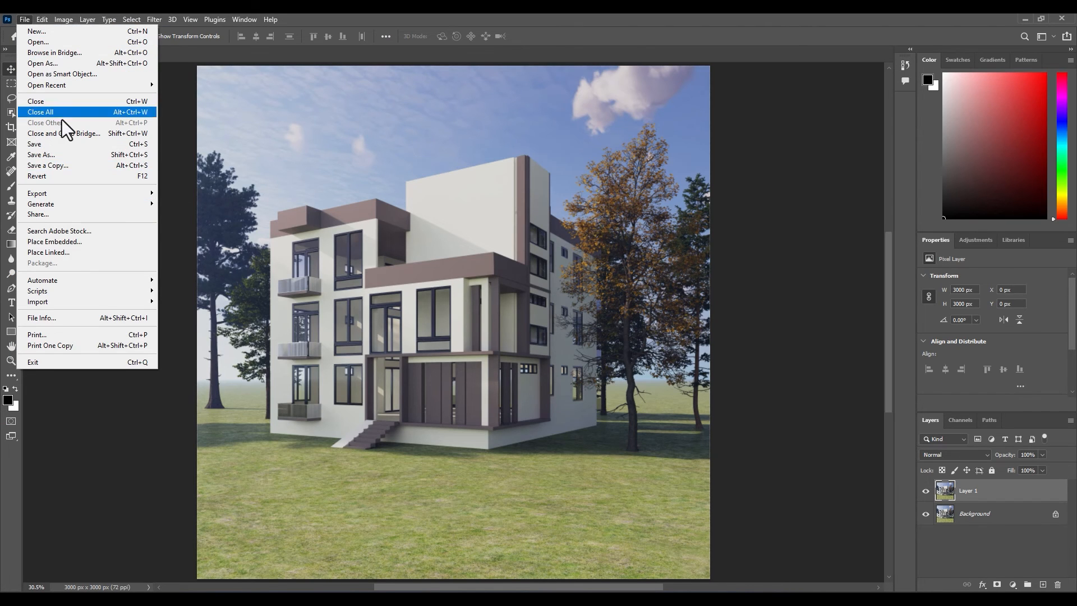
pyautogui.moveTo(153, 20)
pyautogui.click(180, 103)
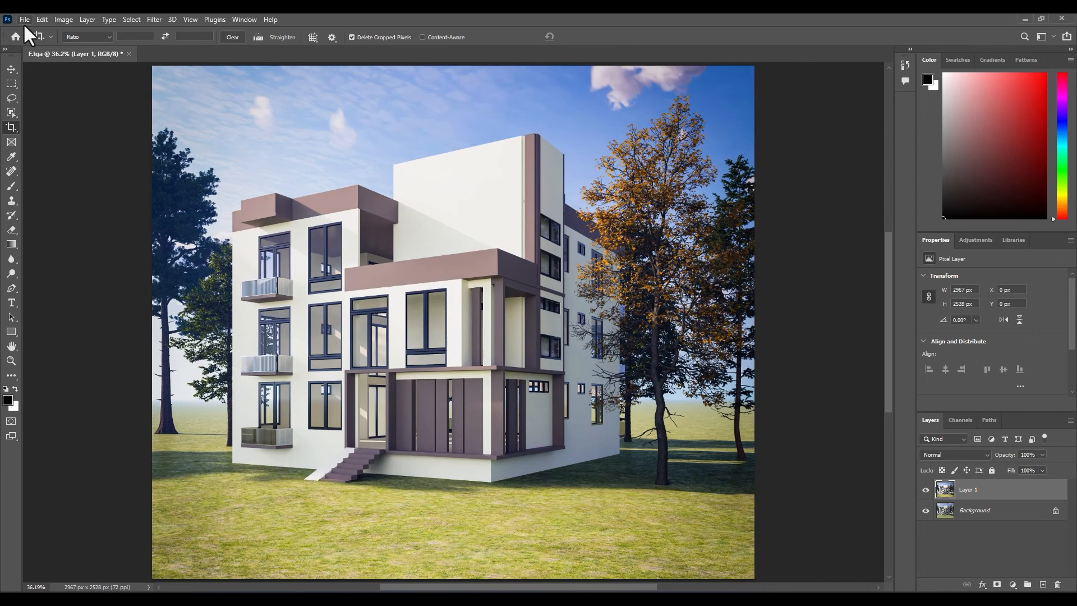
# Export the cropped image as a JPG named F to the Exterior 3Ds MAX + v-RAY folder.
pyautogui.click(25, 19)
pyautogui.moveTo(56, 193)
pyautogui.click(228, 211)
pyautogui.click(813, 574)
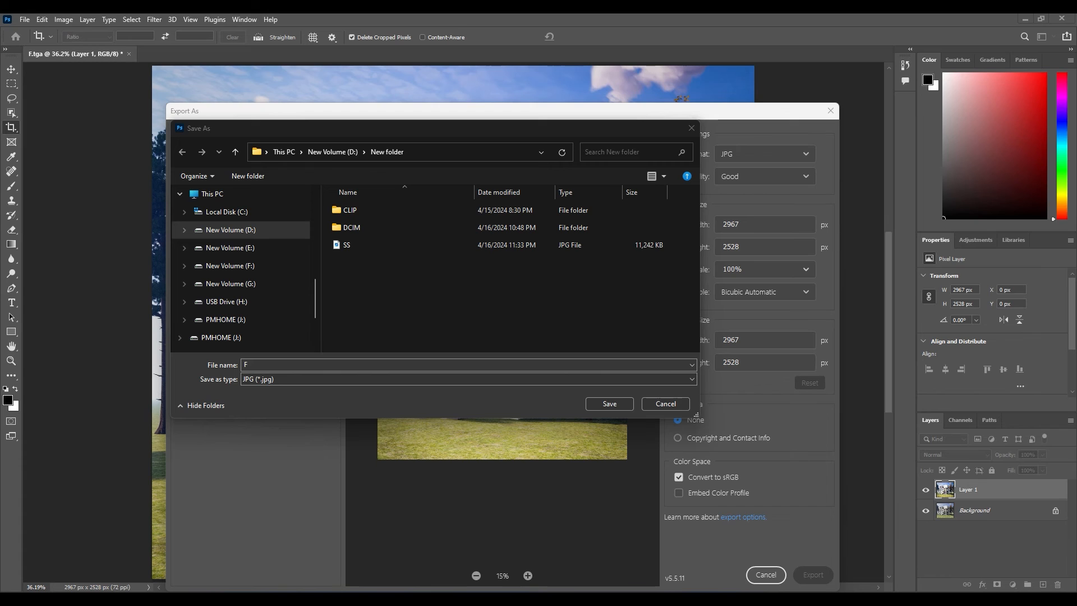
pyautogui.click(364, 367)
pyautogui.moveTo(364, 367); pyautogui.dragTo(216, 361)
pyautogui.hotkey('ctrl', 'v')
pyautogui.click(629, 400)
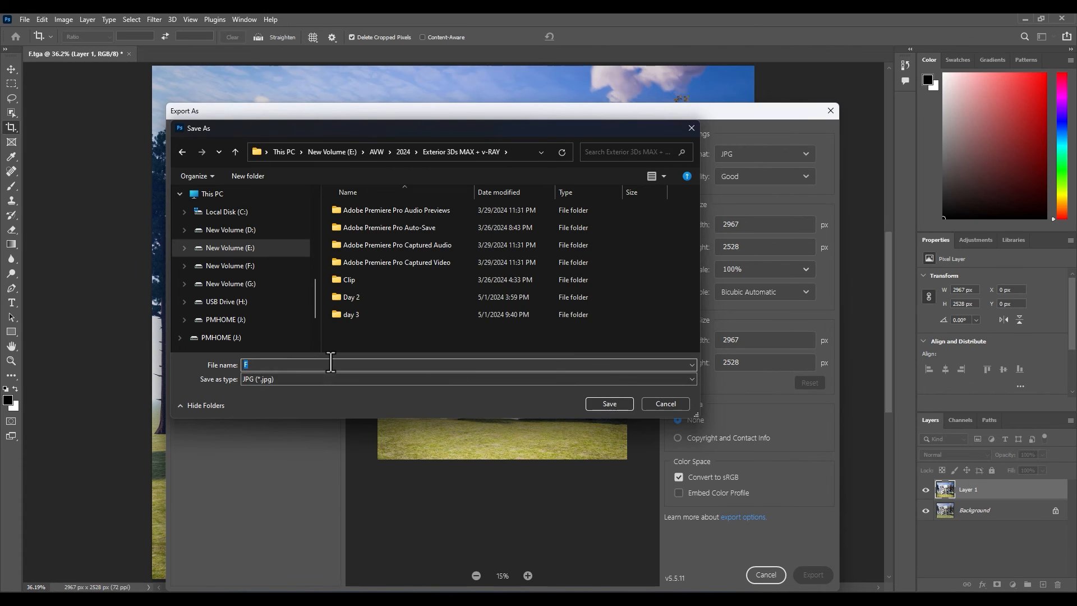
pyautogui.click(623, 400)
# Set the export format to JPG and the quality to Great.
pyautogui.click(747, 177)
pyautogui.click(755, 291)
pyautogui.click(730, 150)
pyautogui.click(725, 175)
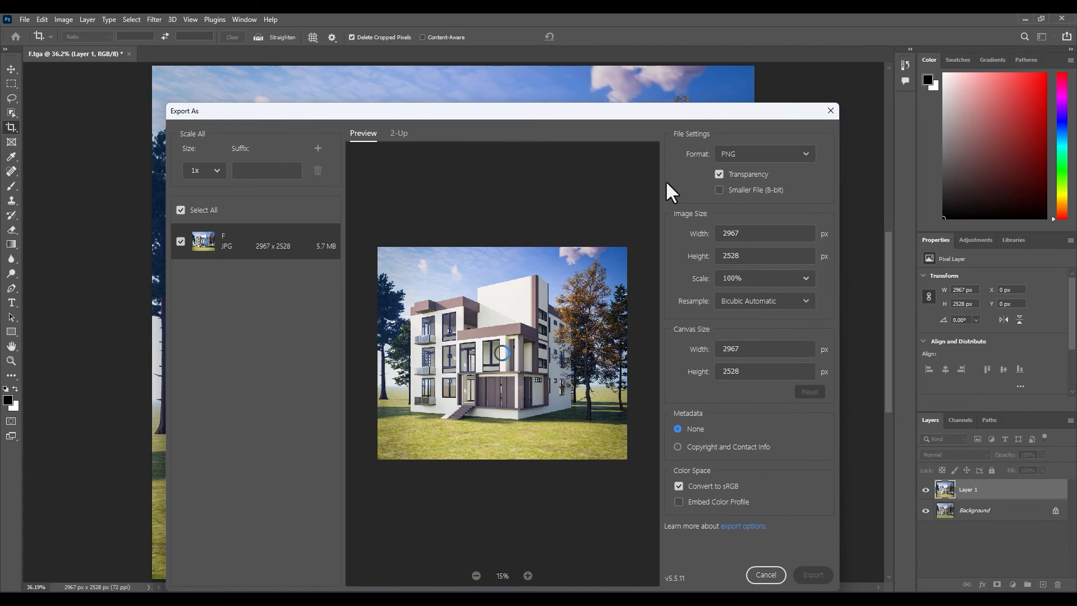
pyautogui.click(743, 154)
pyautogui.click(742, 191)
pyautogui.click(743, 153)
pyautogui.click(740, 192)
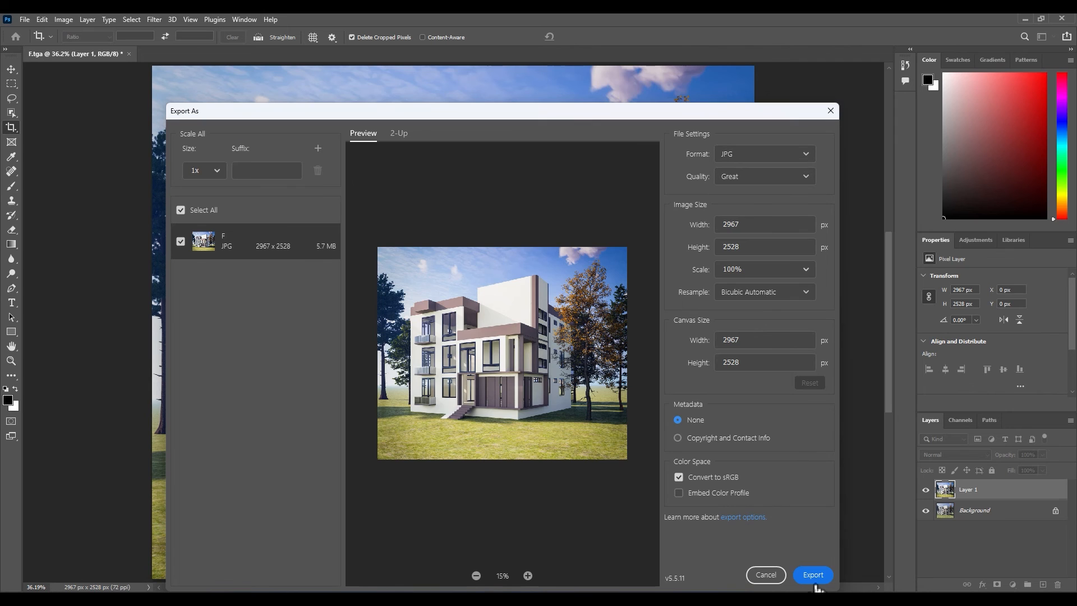
# Export the image with these settings and save it as F in the project folder.
pyautogui.click(813, 578)
pyautogui.moveTo(280, 365); pyautogui.dragTo(215, 367)
pyautogui.write('E:\\MAP\\2024\\Exterior 3Ds MAX ++ ARD')
pyautogui.click(608, 403)
pyautogui.click(608, 403)
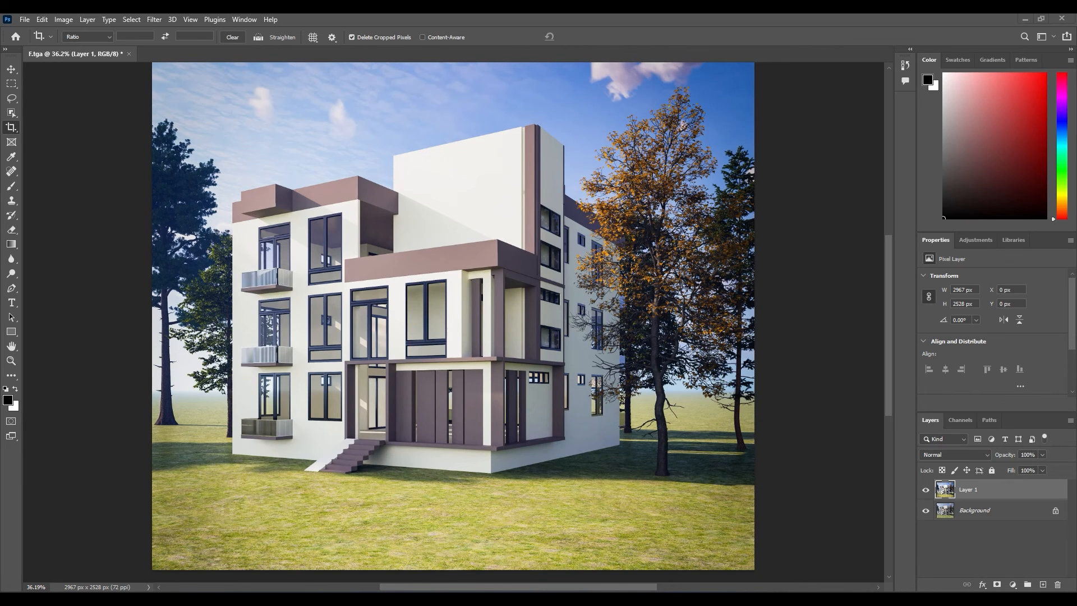
# Inspect the exported F.jpg up close in the image viewer, close the viewer and quit Photoshop.
pyautogui.click(831, 25)
pyautogui.scroll(3, 504, 387)
pyautogui.scroll(-2, 546, 428)
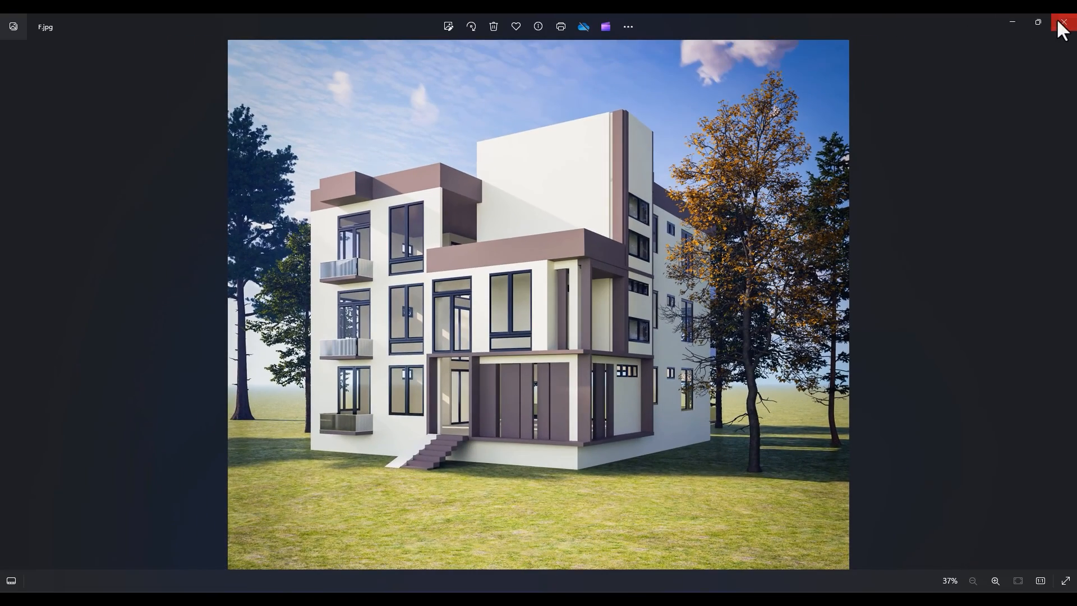
pyautogui.click(1058, 24)
pyautogui.click(1061, 18)
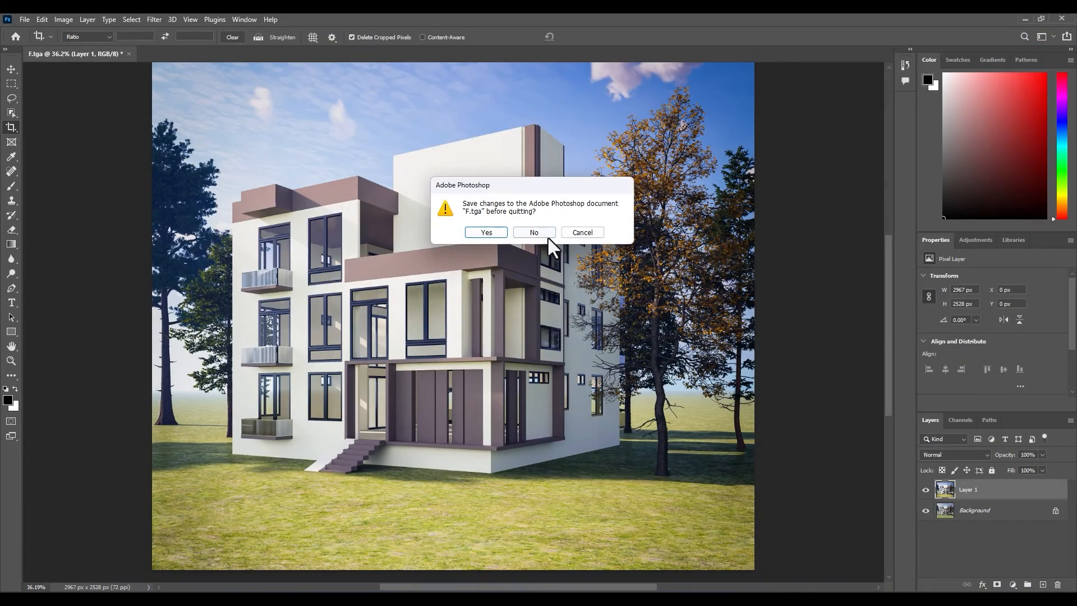